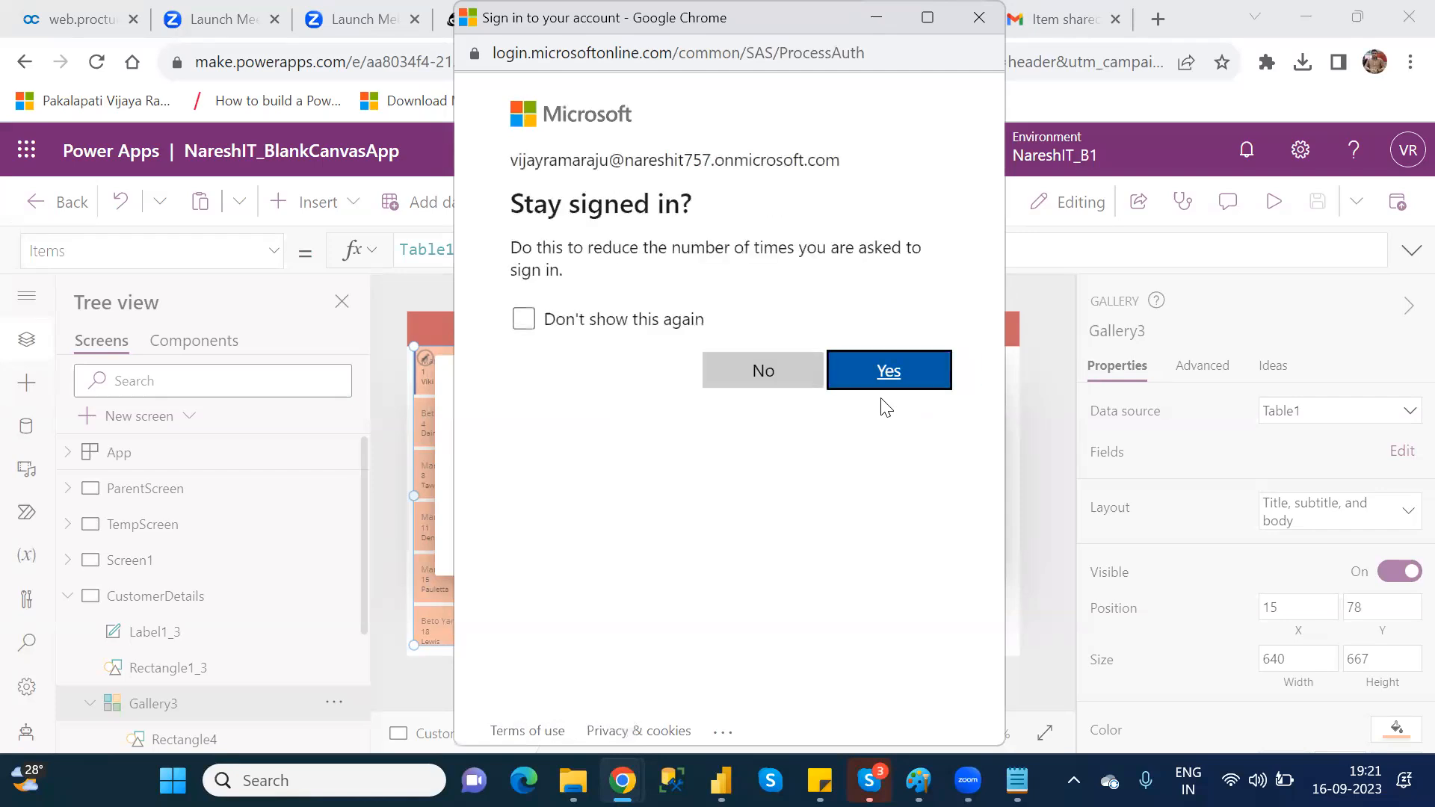
# Step: Stay signed in to the account, resume the expired Power Apps session and skip the welcome dialog
pyautogui.click(884, 377)
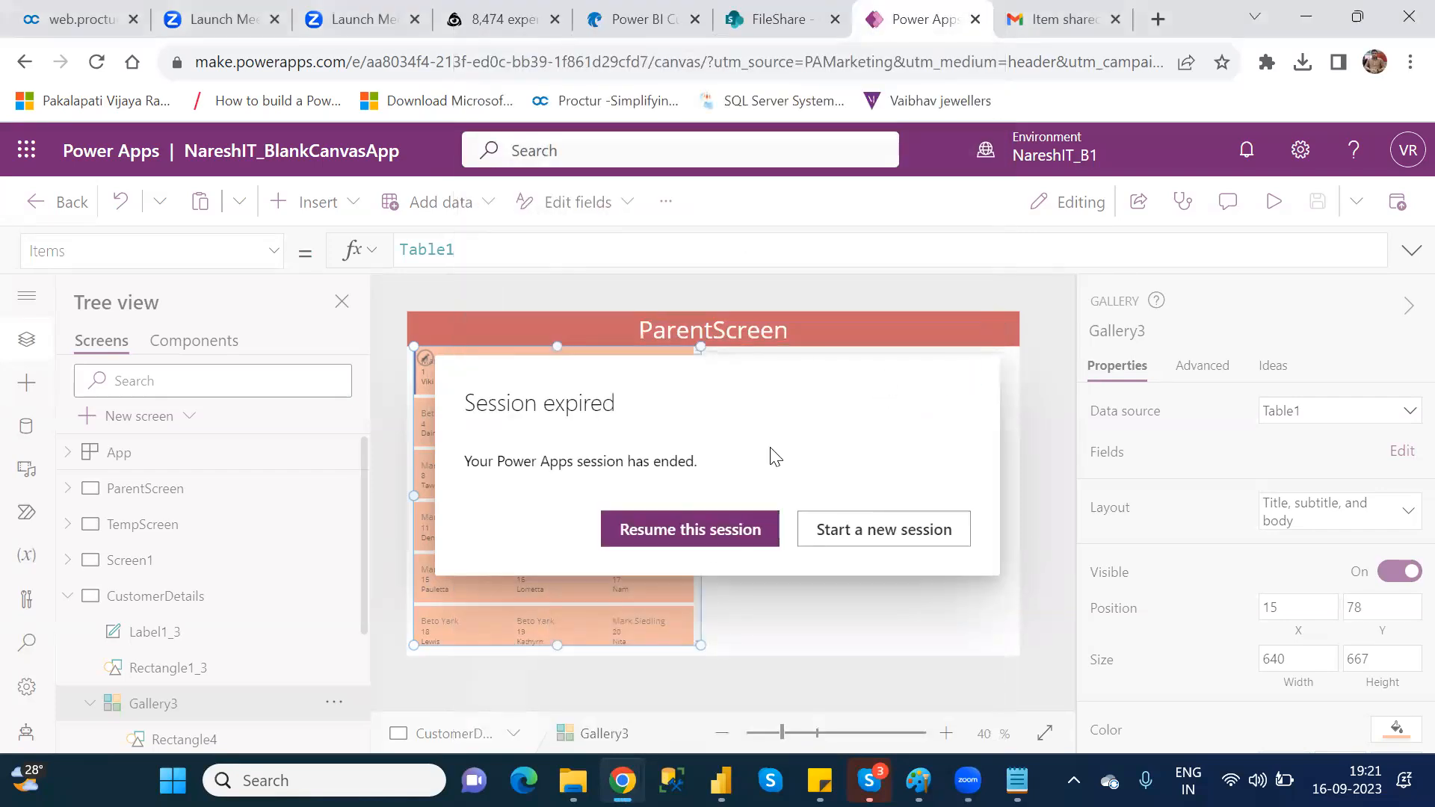
pyautogui.click(711, 542)
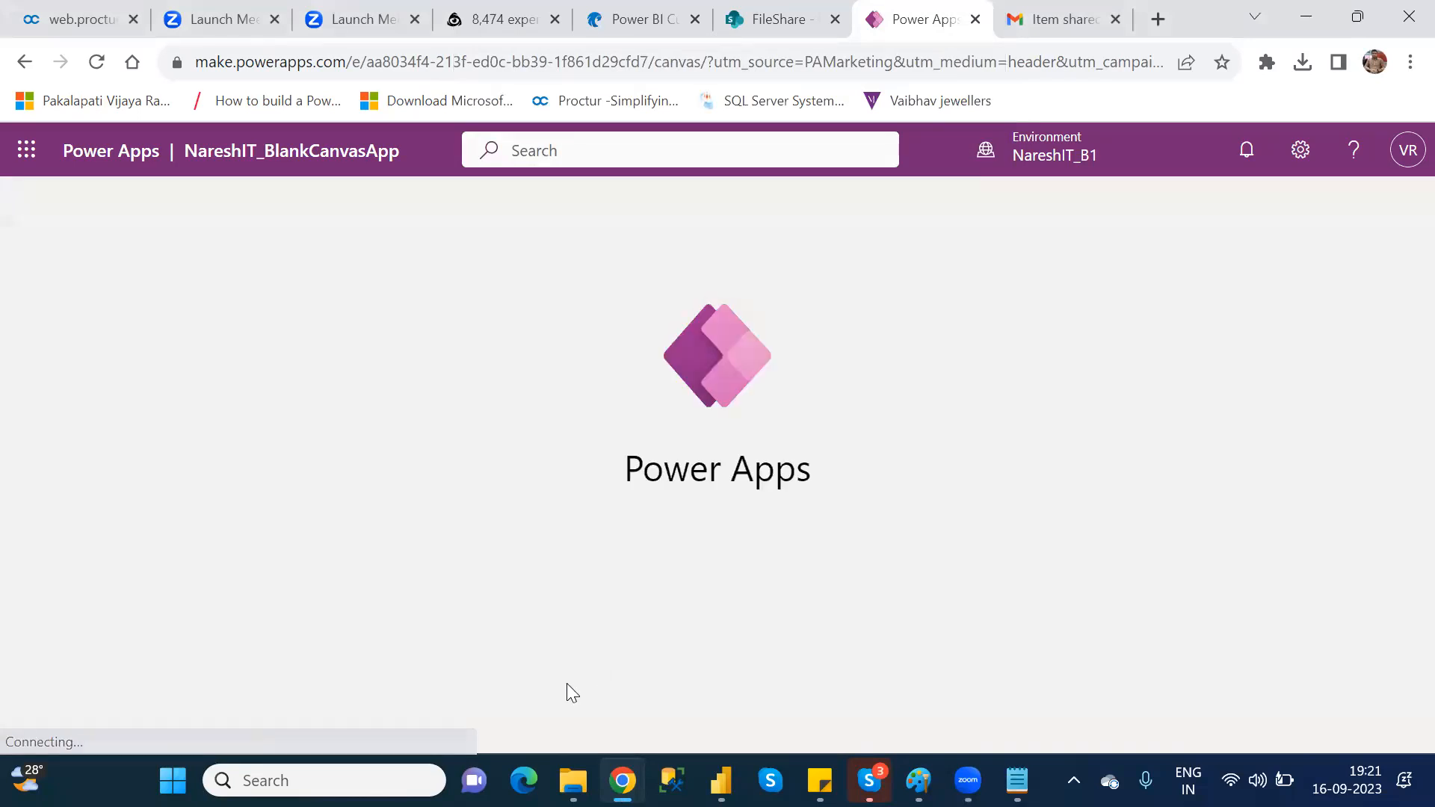
pyautogui.moveTo(910, 761)
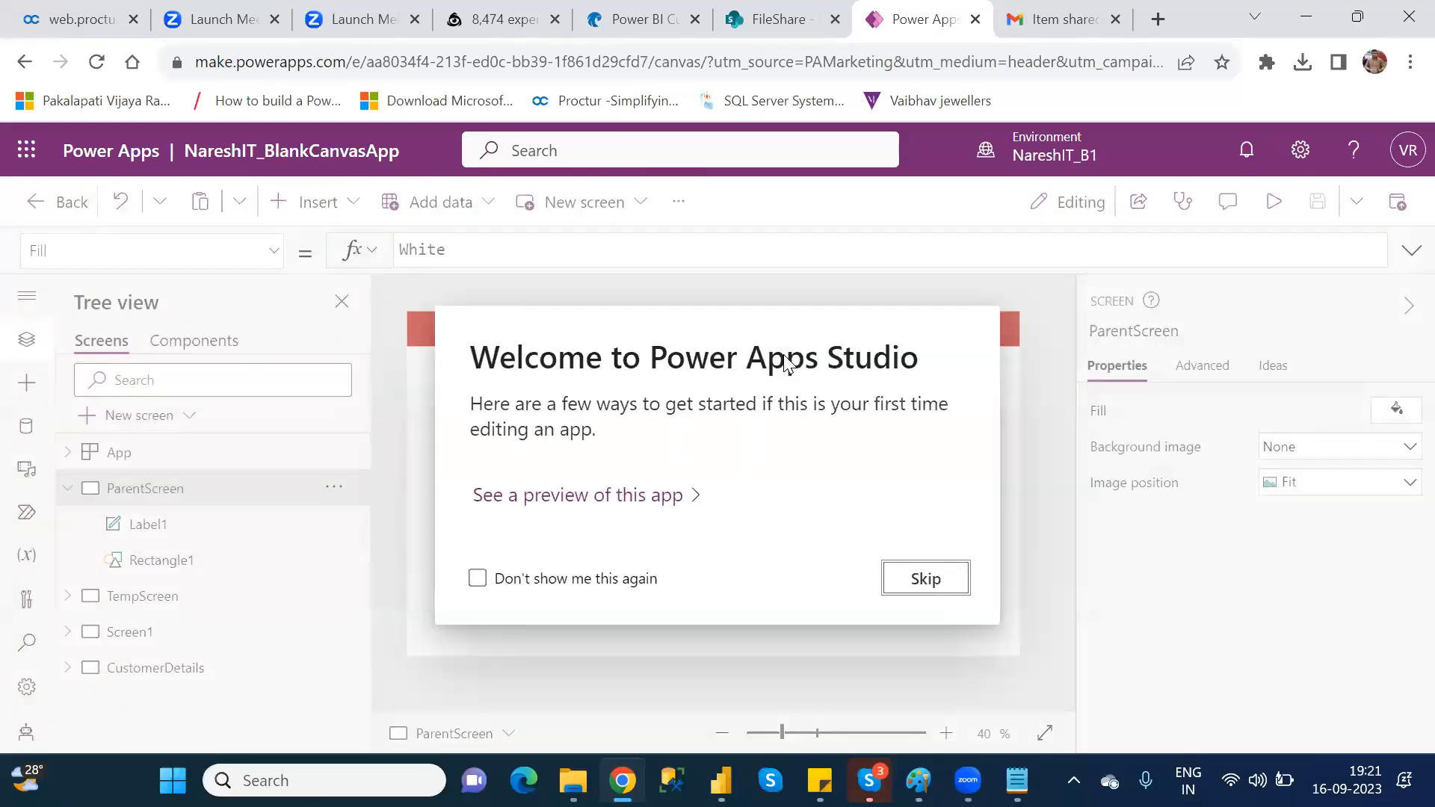
pyautogui.click(941, 583)
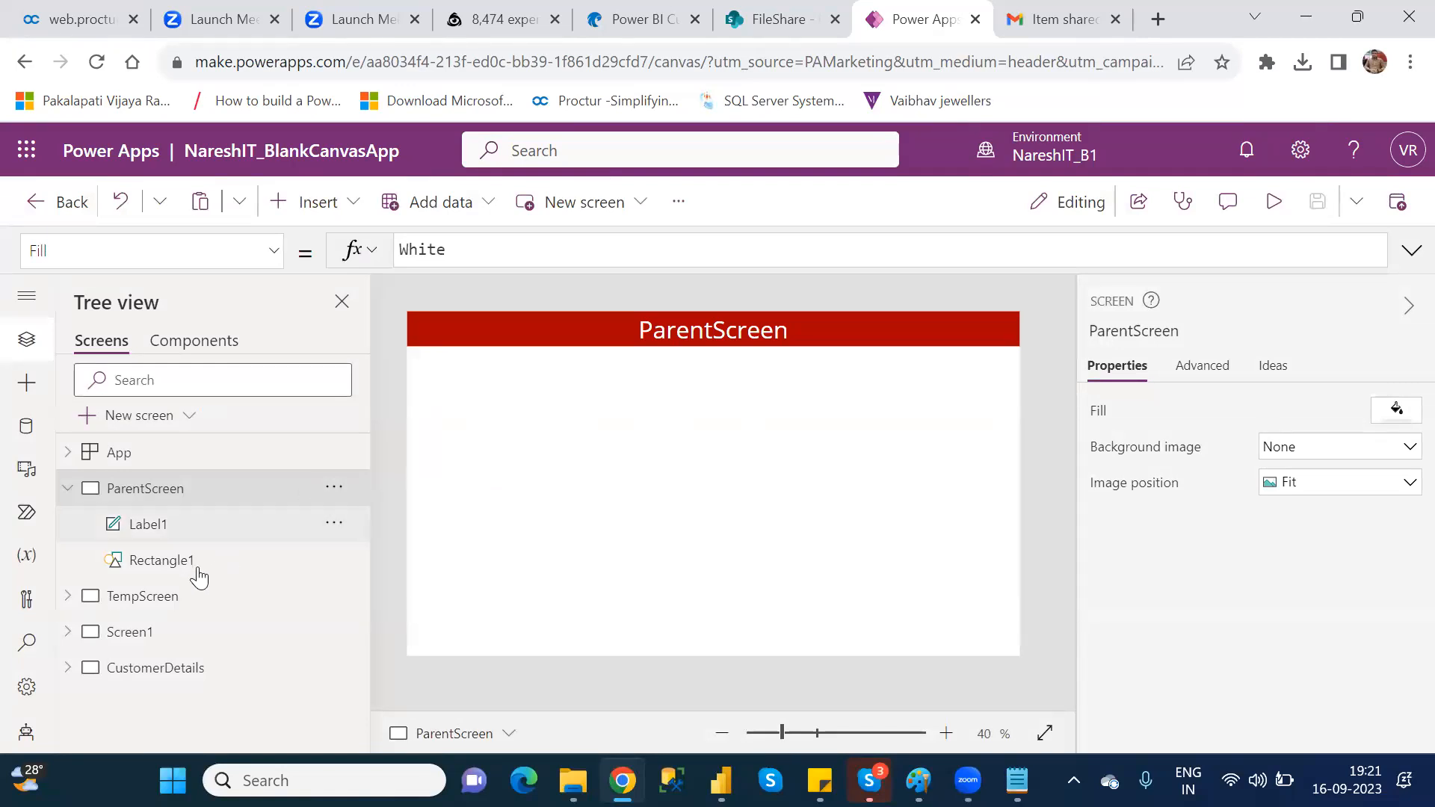
# Step: Look through the app's screens, comparing the summary screen Screen1 with the CustomerDetails screen
pyautogui.click(180, 597)
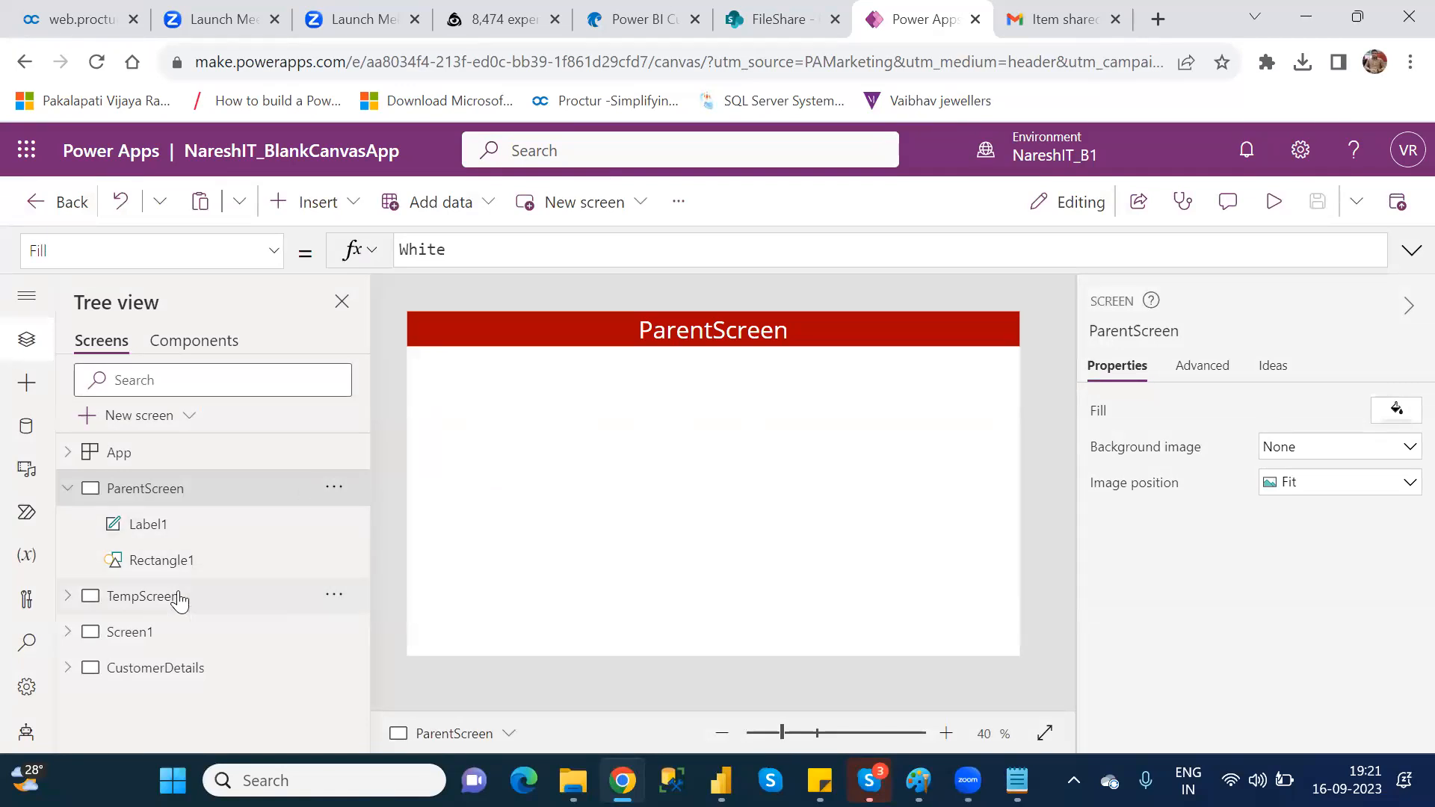
pyautogui.click(175, 670)
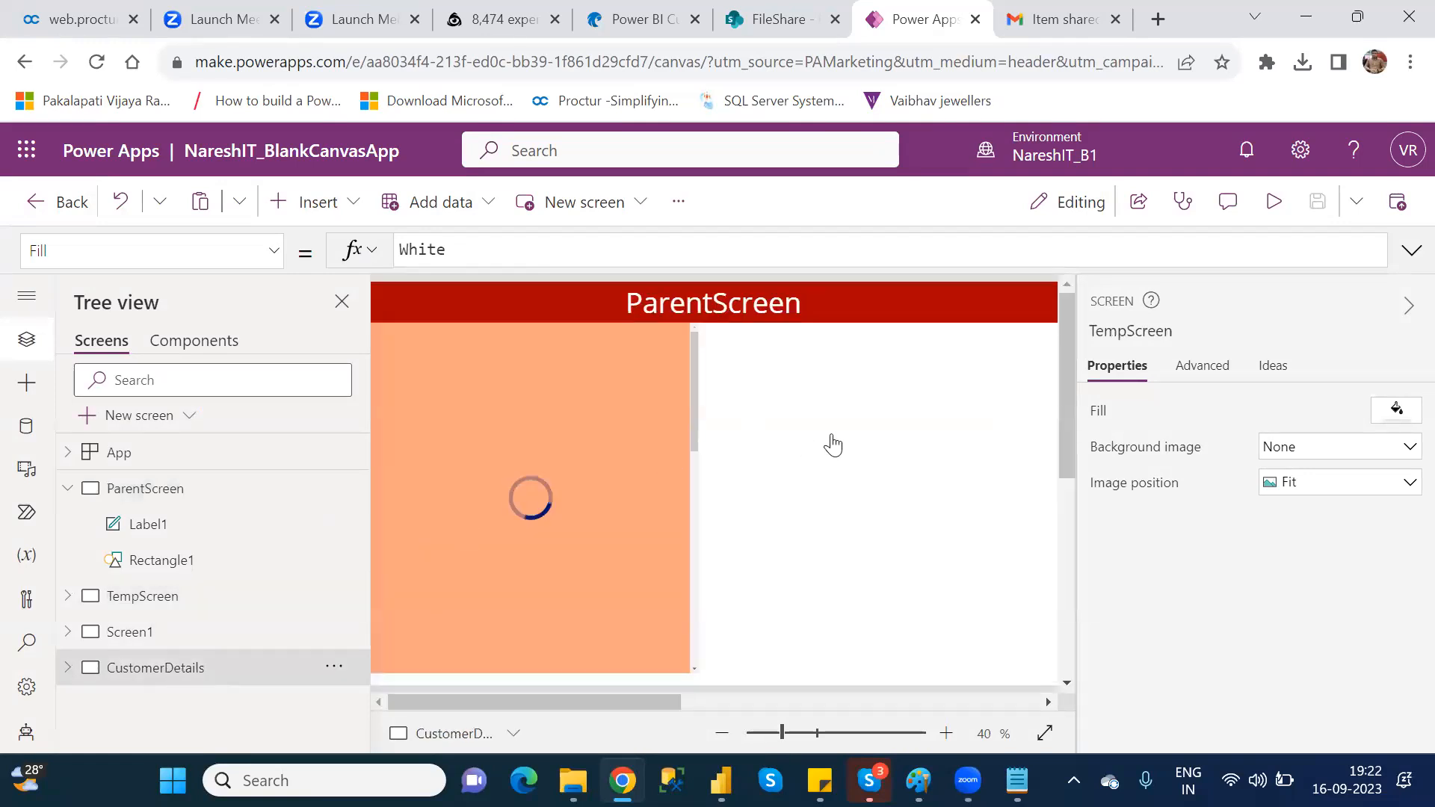
pyautogui.click(155, 633)
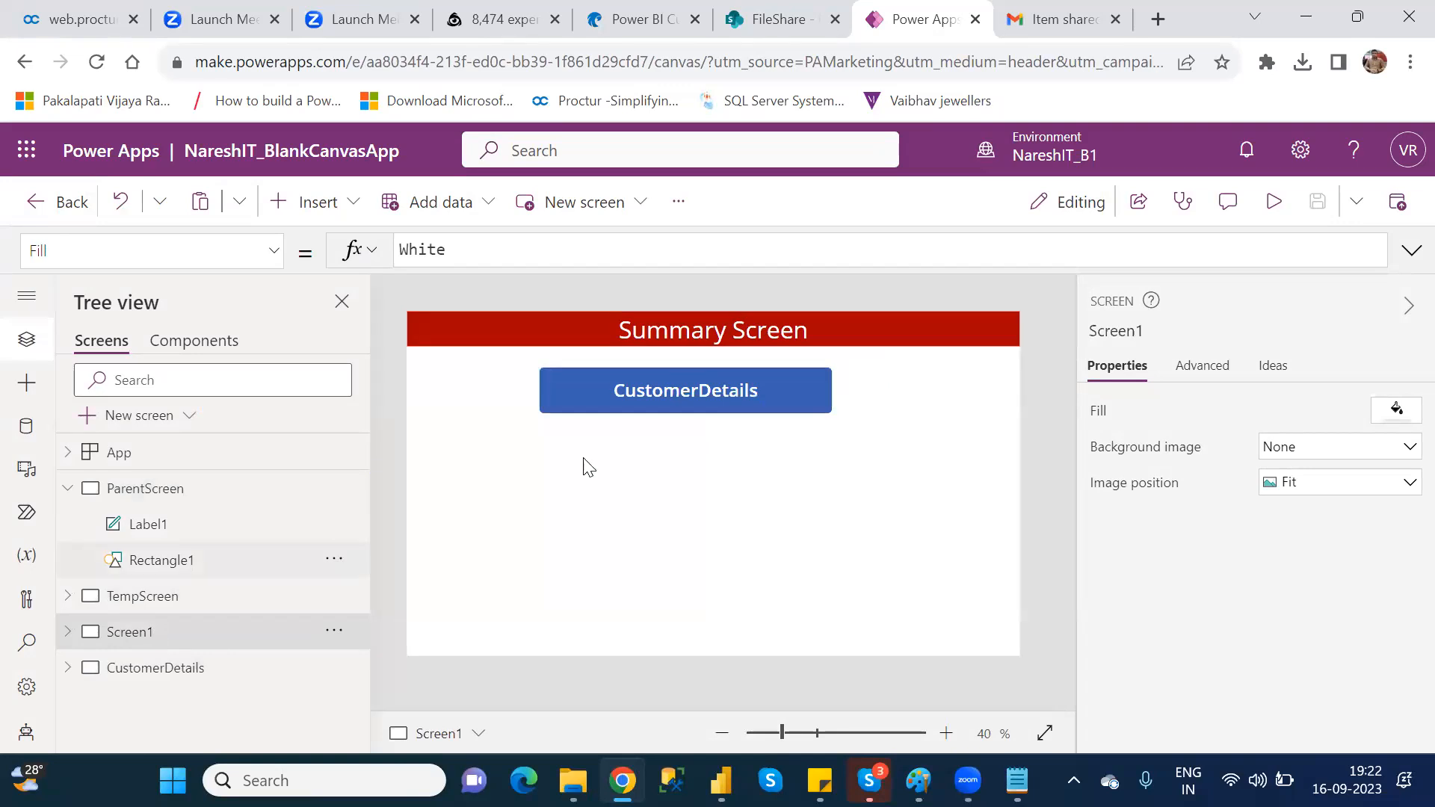
pyautogui.click(171, 675)
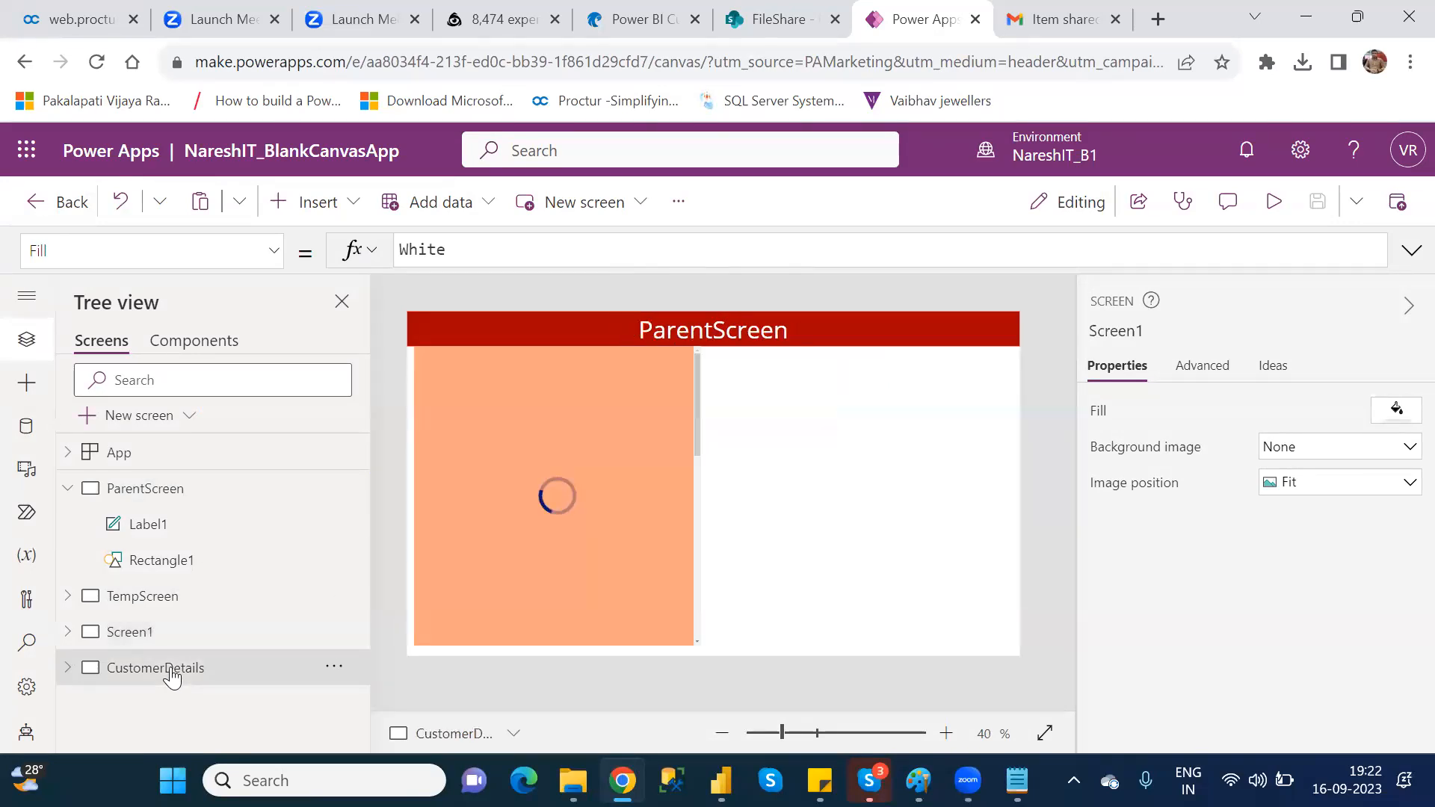
pyautogui.click(139, 643)
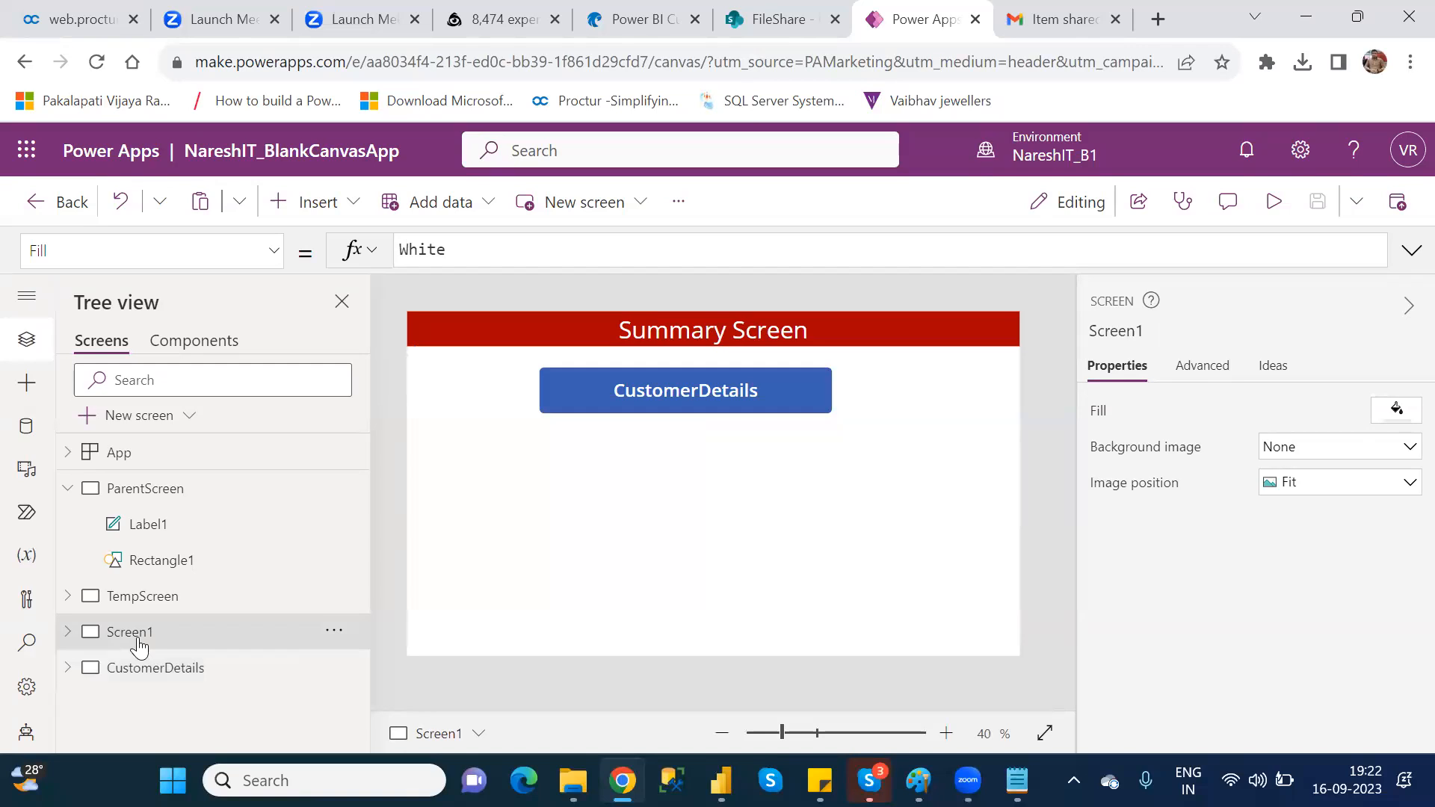
pyautogui.click(175, 674)
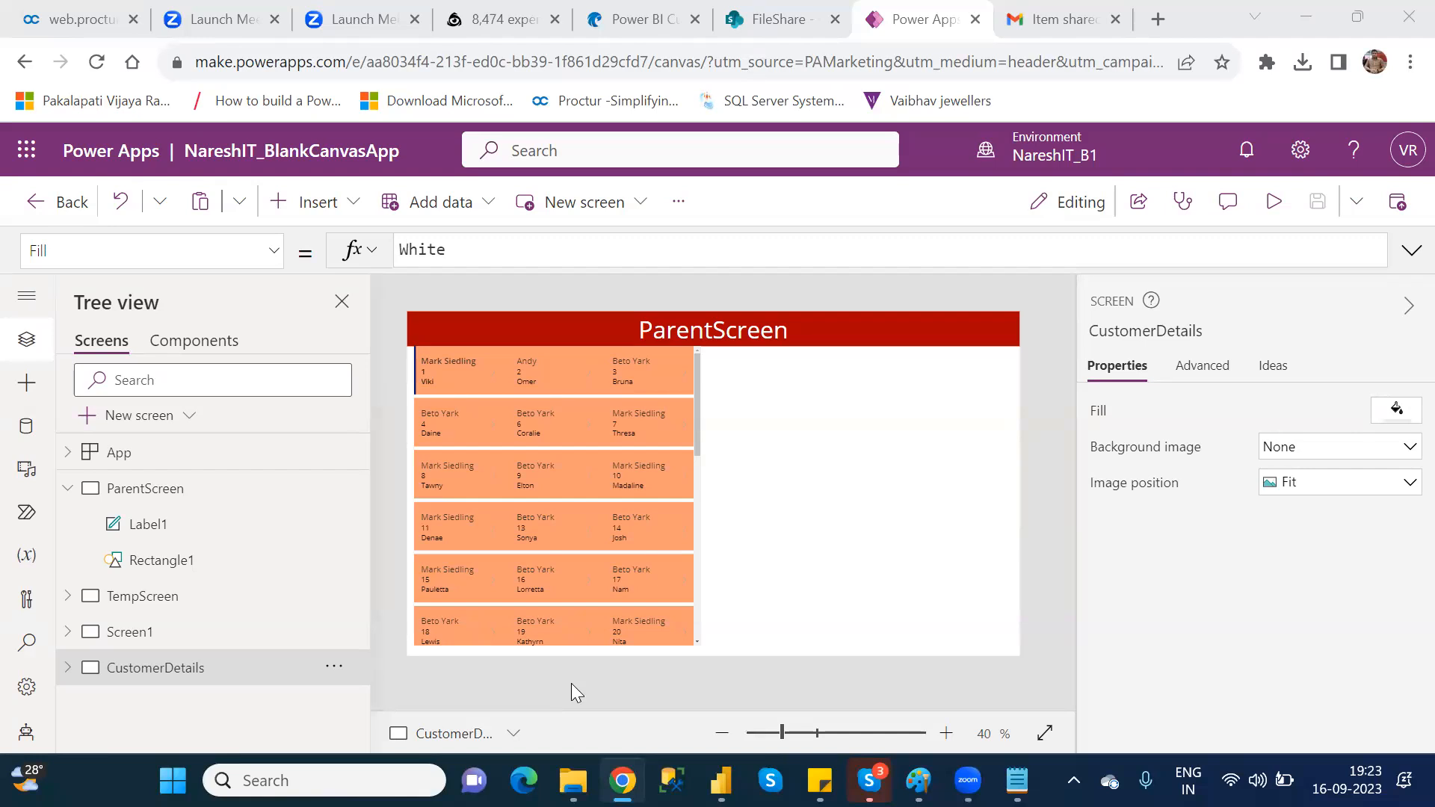
# Step: Examine Gallery3 on the CustomerDetails screen, checking the Title3 label's Text formula and the gallery's field assignments
pyautogui.click(67, 669)
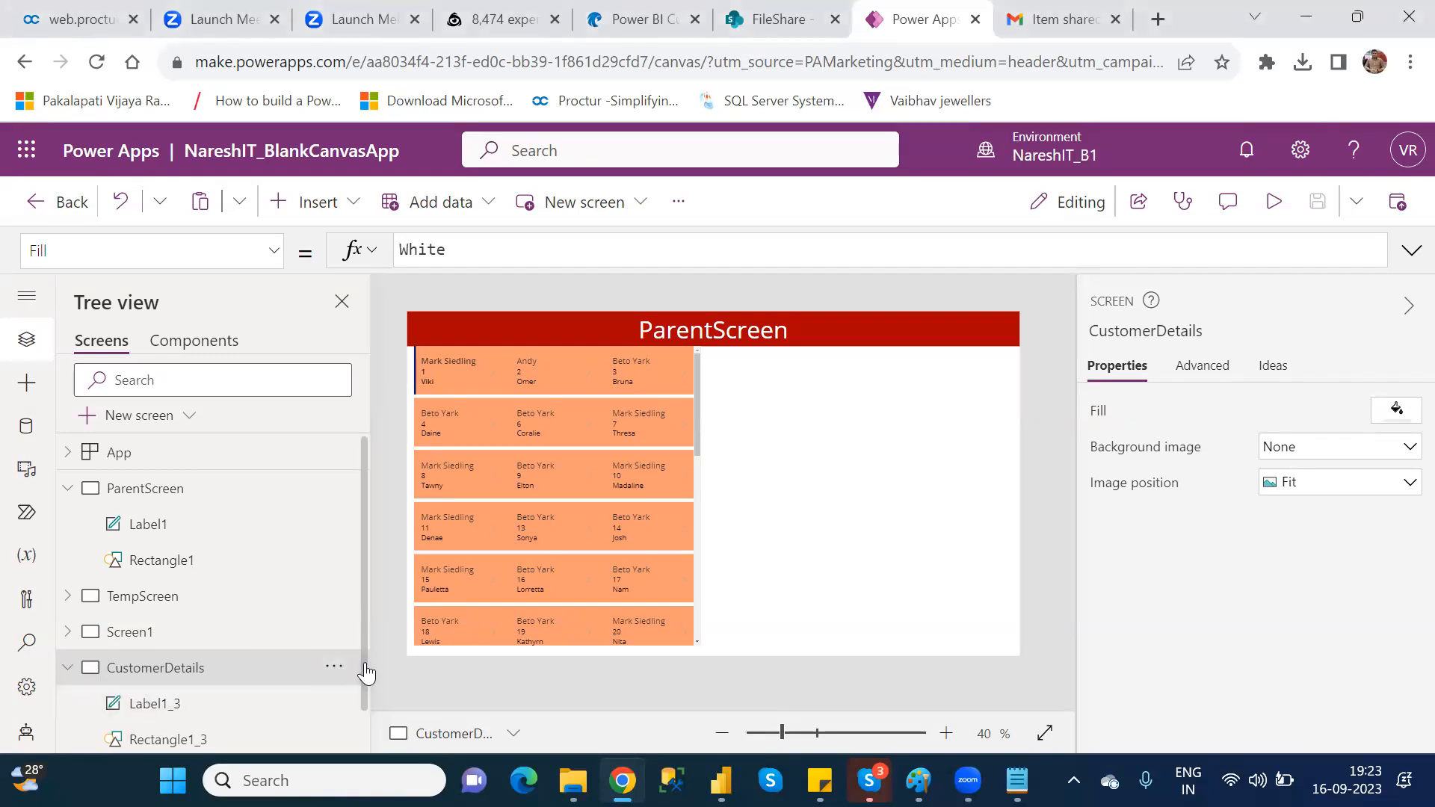
pyautogui.scroll(-1, 298, 665)
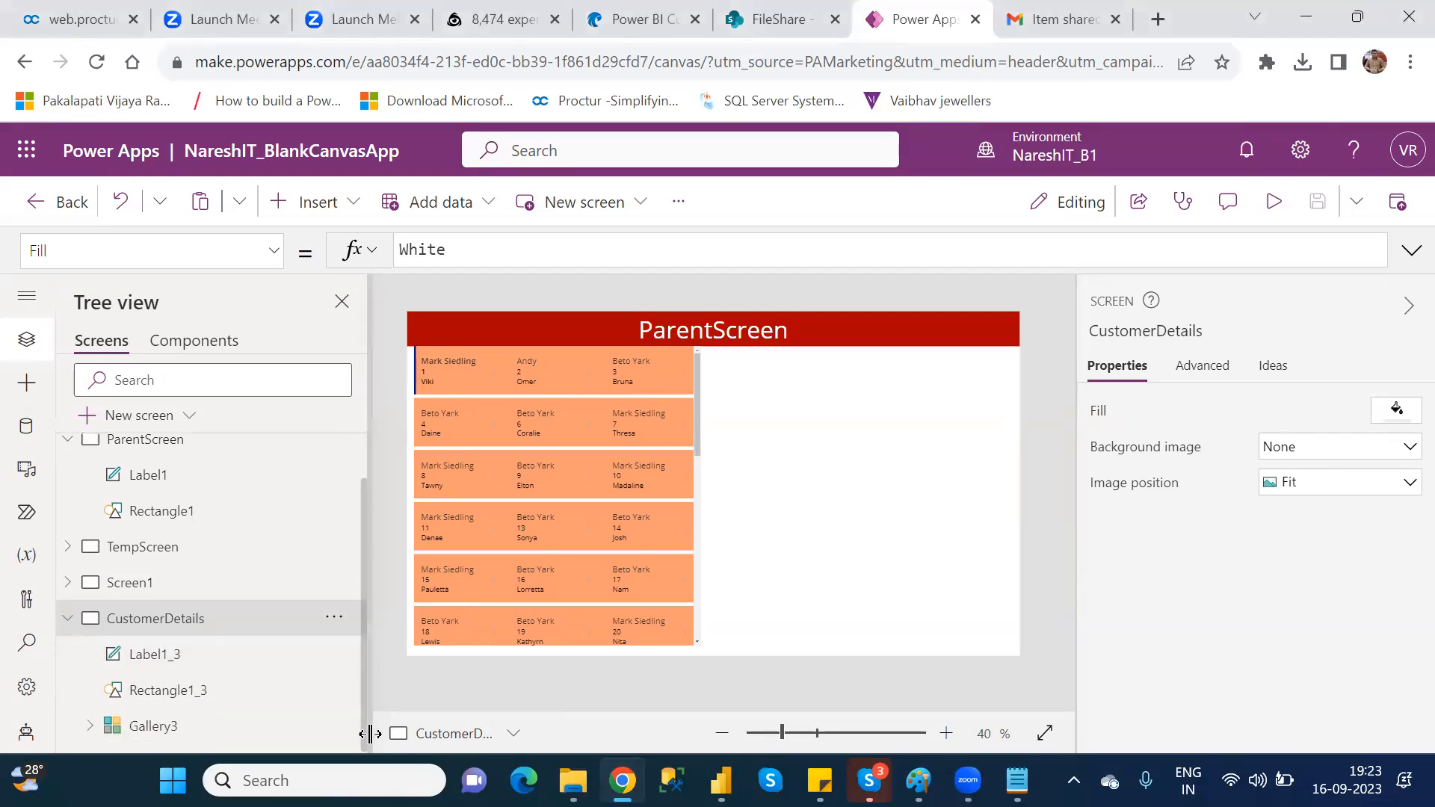
pyautogui.click(184, 729)
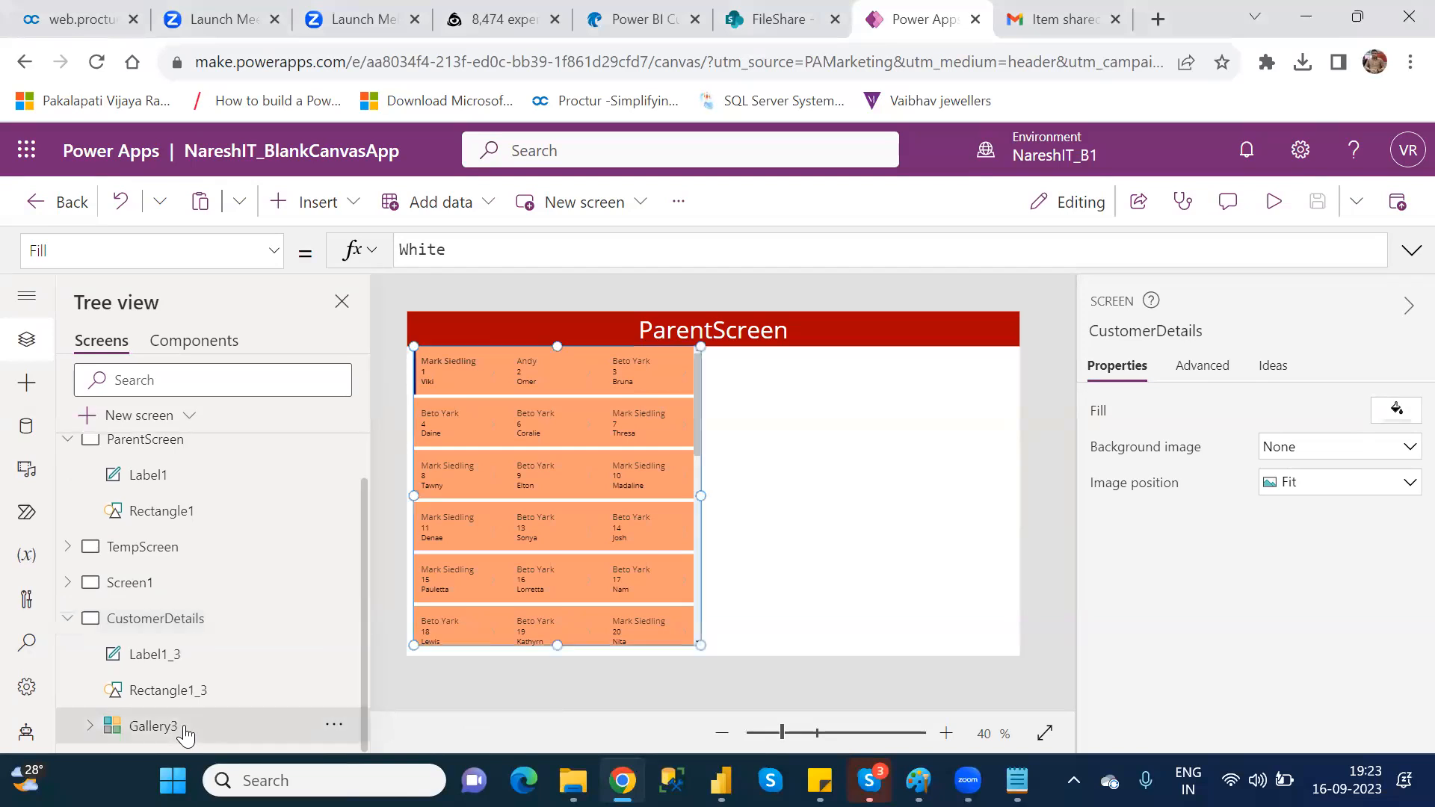
pyautogui.click(471, 357)
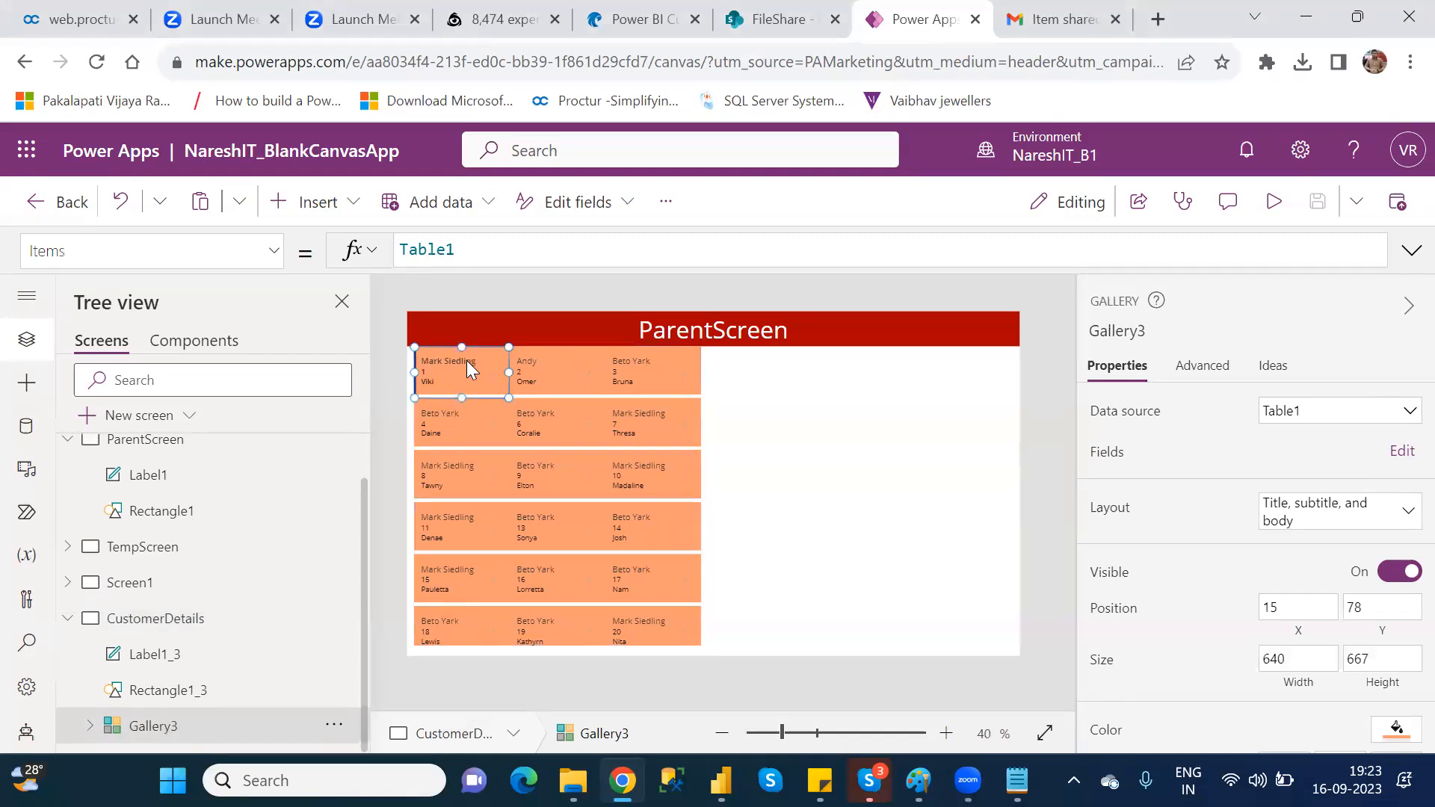
pyautogui.click(467, 360)
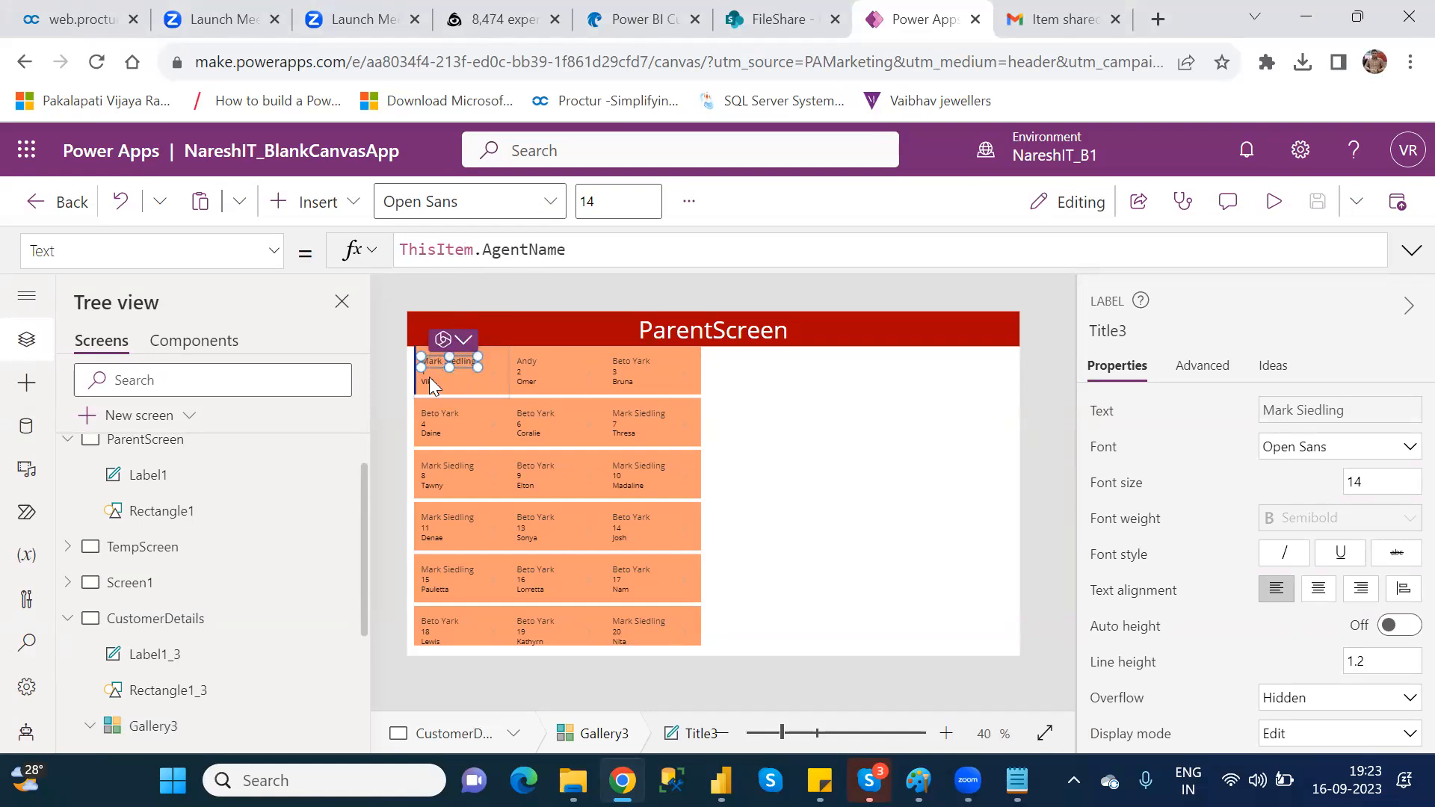
pyautogui.click(155, 725)
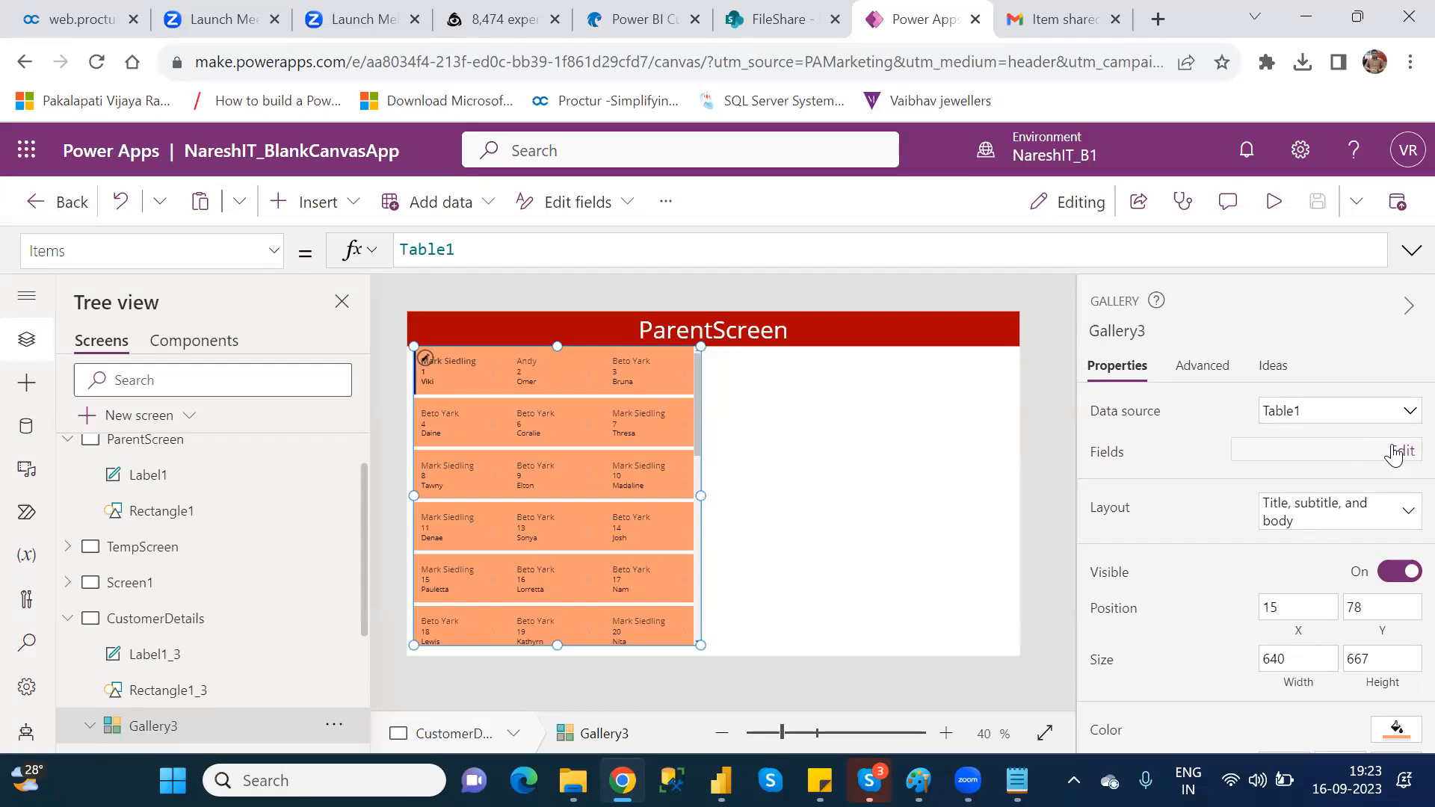
pyautogui.click(1394, 453)
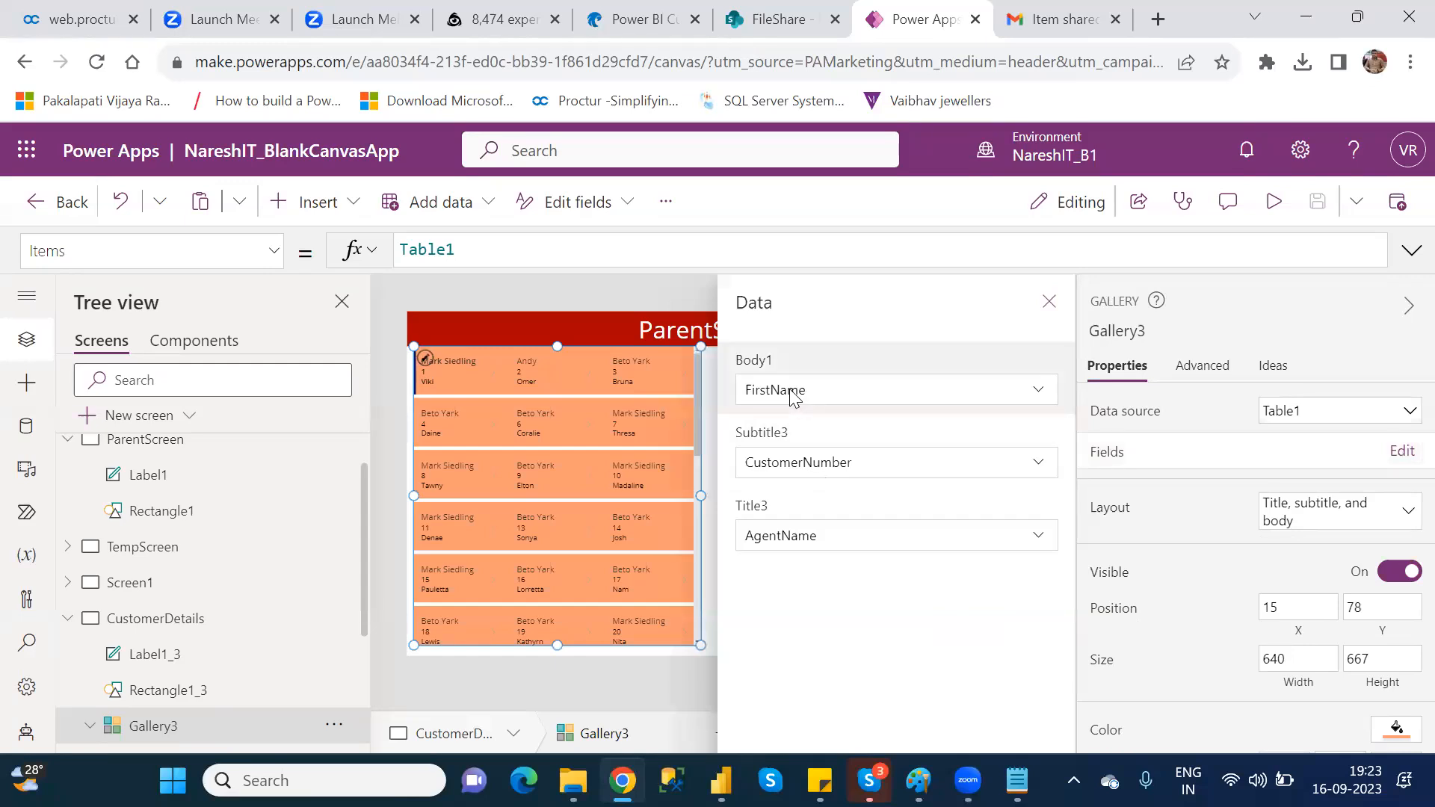
pyautogui.click(1049, 302)
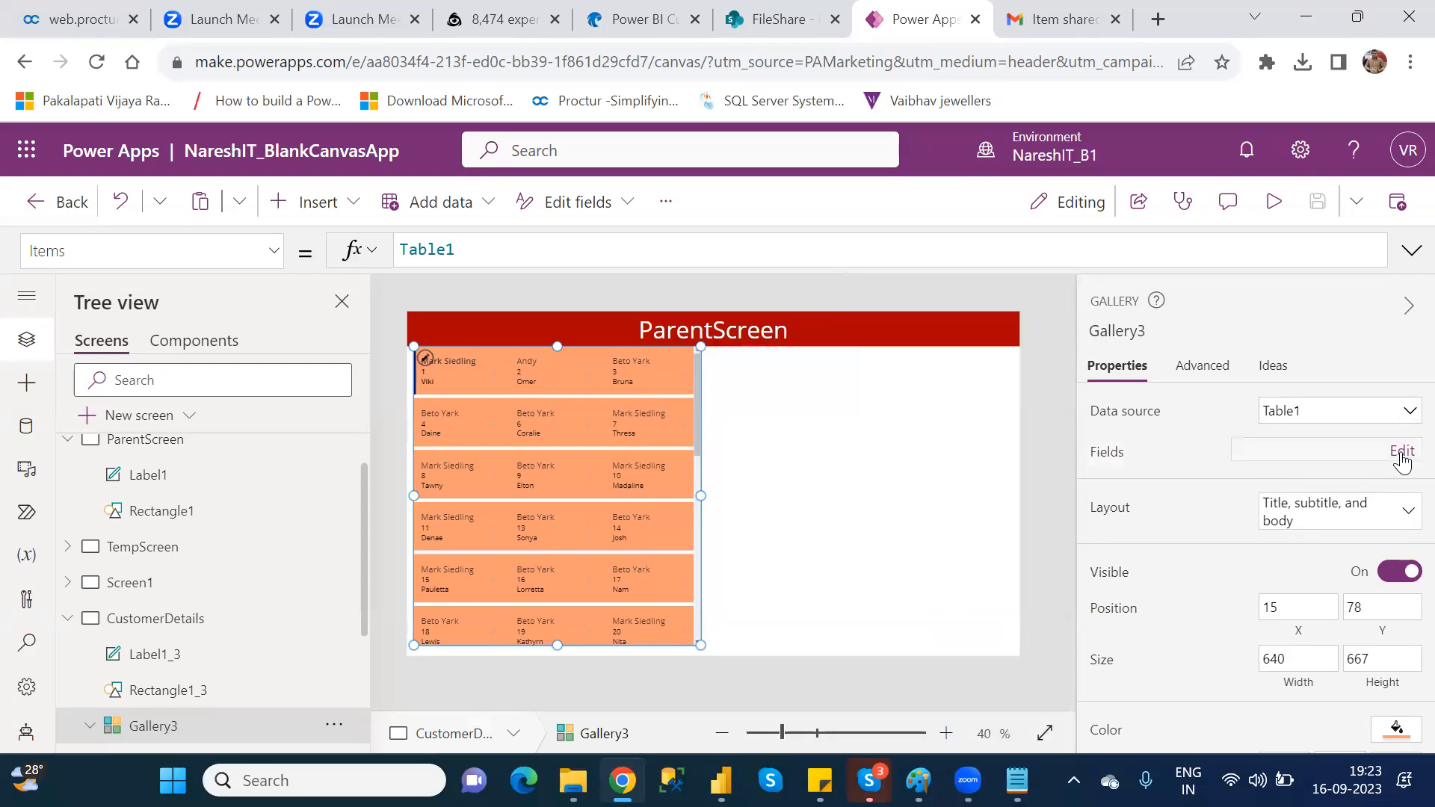
# Step: Assign the DateJoined field to Gallery3's Title3 label and review the gallery's field assignments
pyautogui.click(1402, 452)
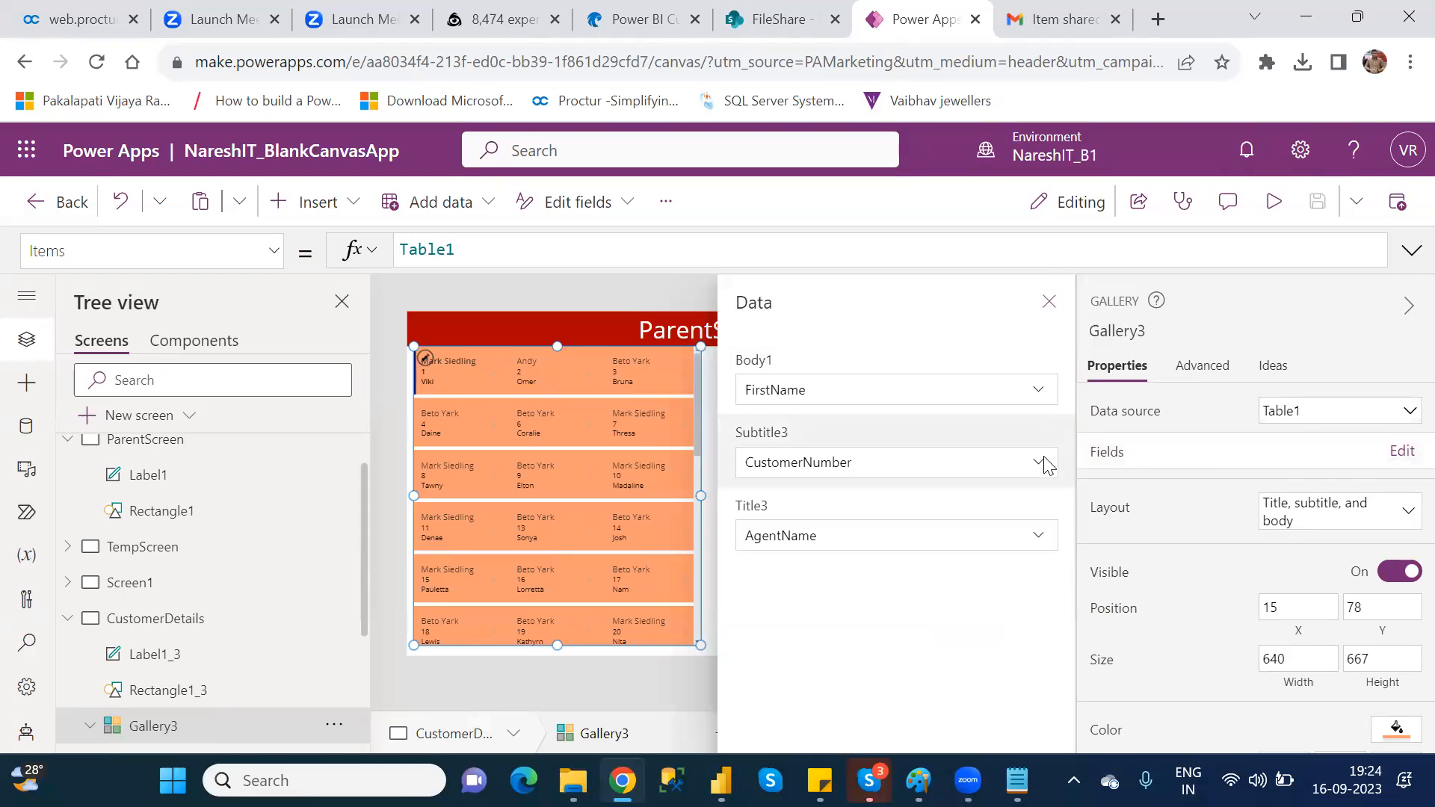
pyautogui.click(1040, 541)
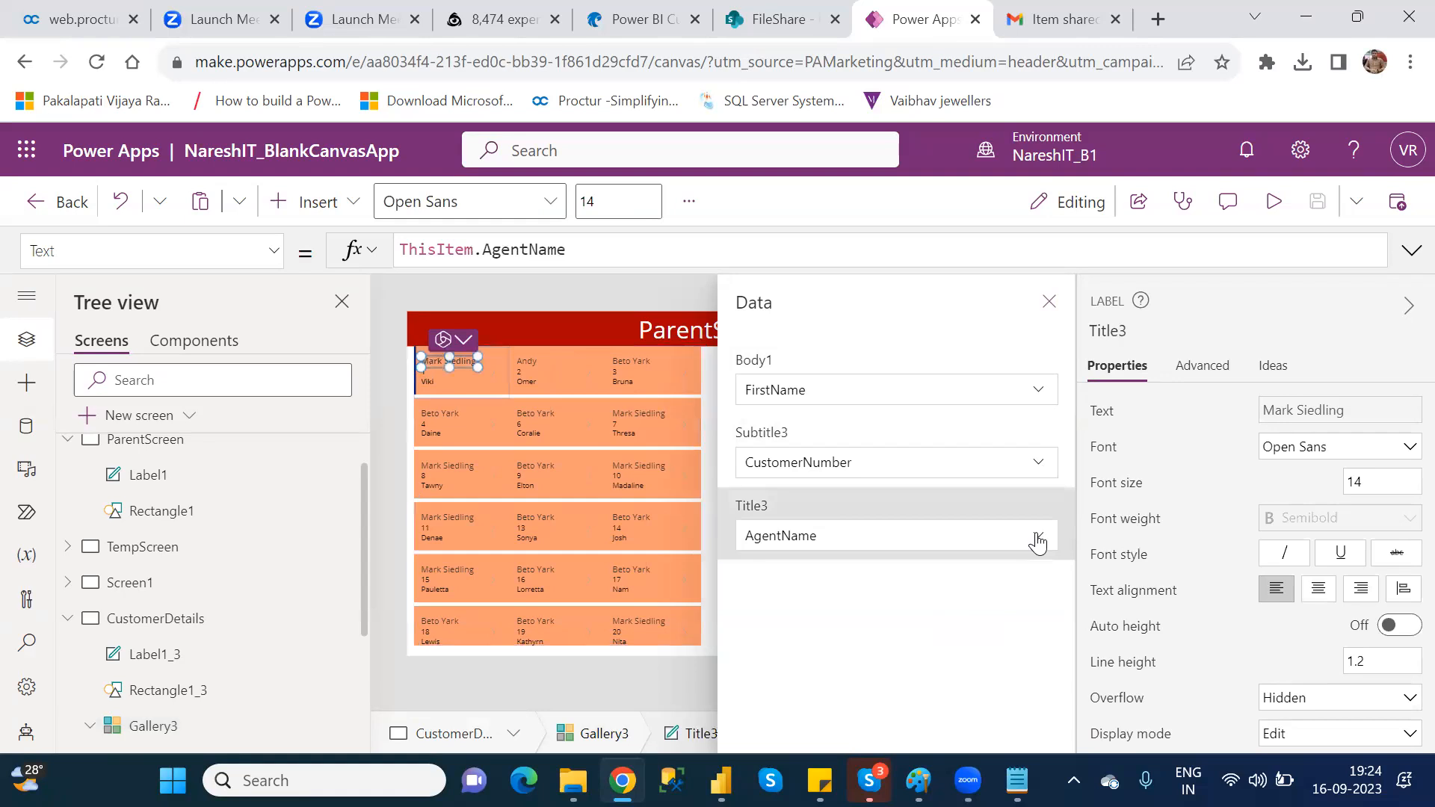
pyautogui.click(1039, 541)
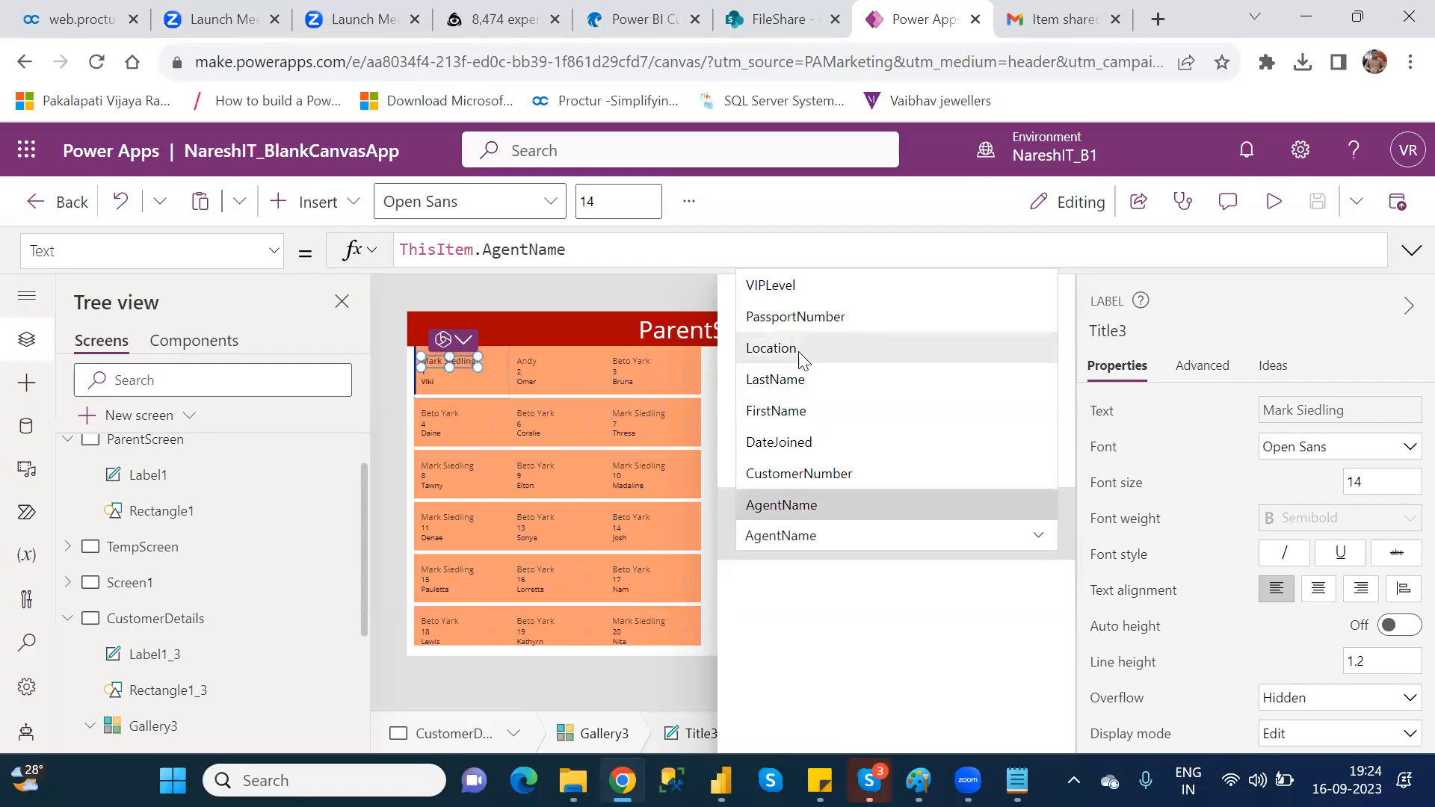
pyautogui.click(809, 446)
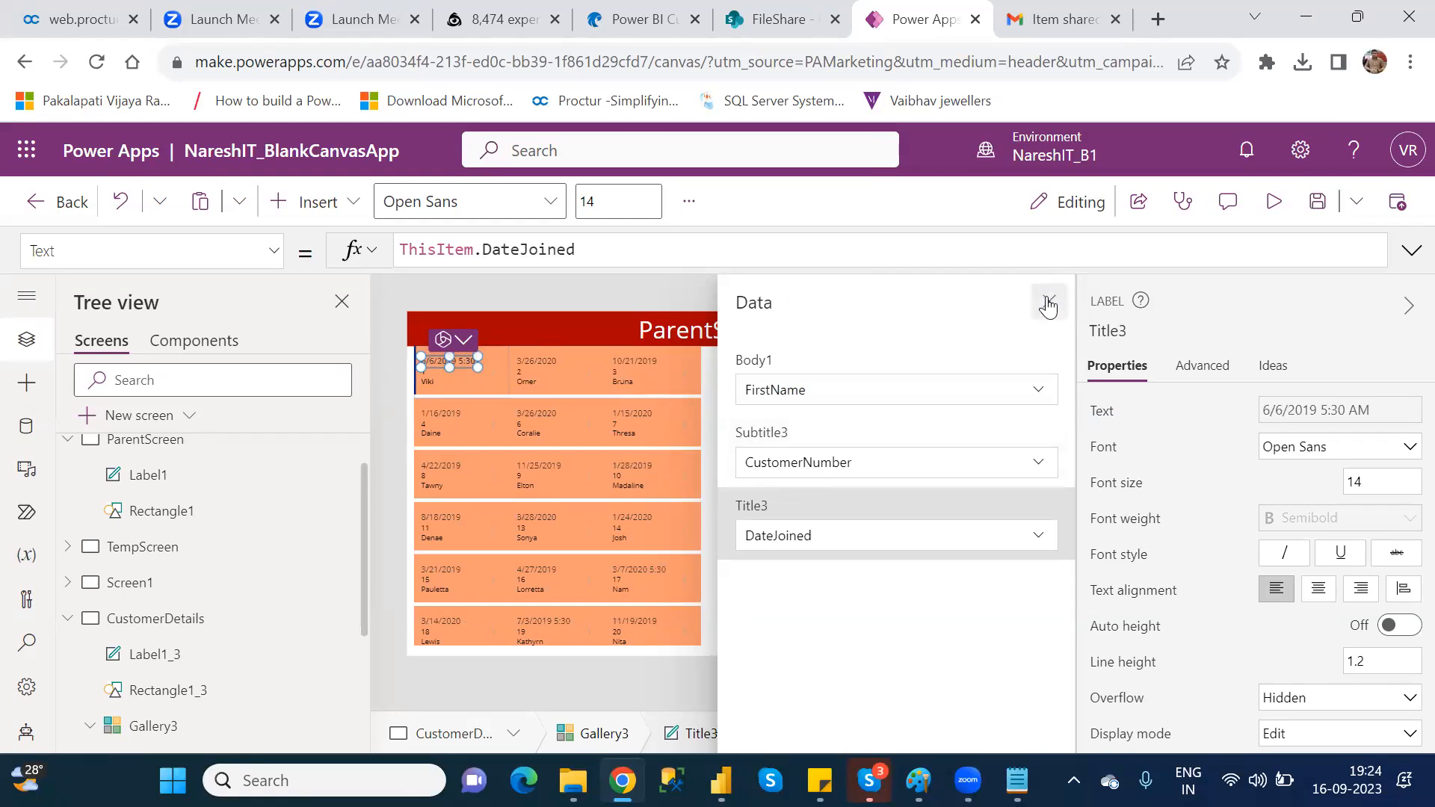
pyautogui.click(1049, 303)
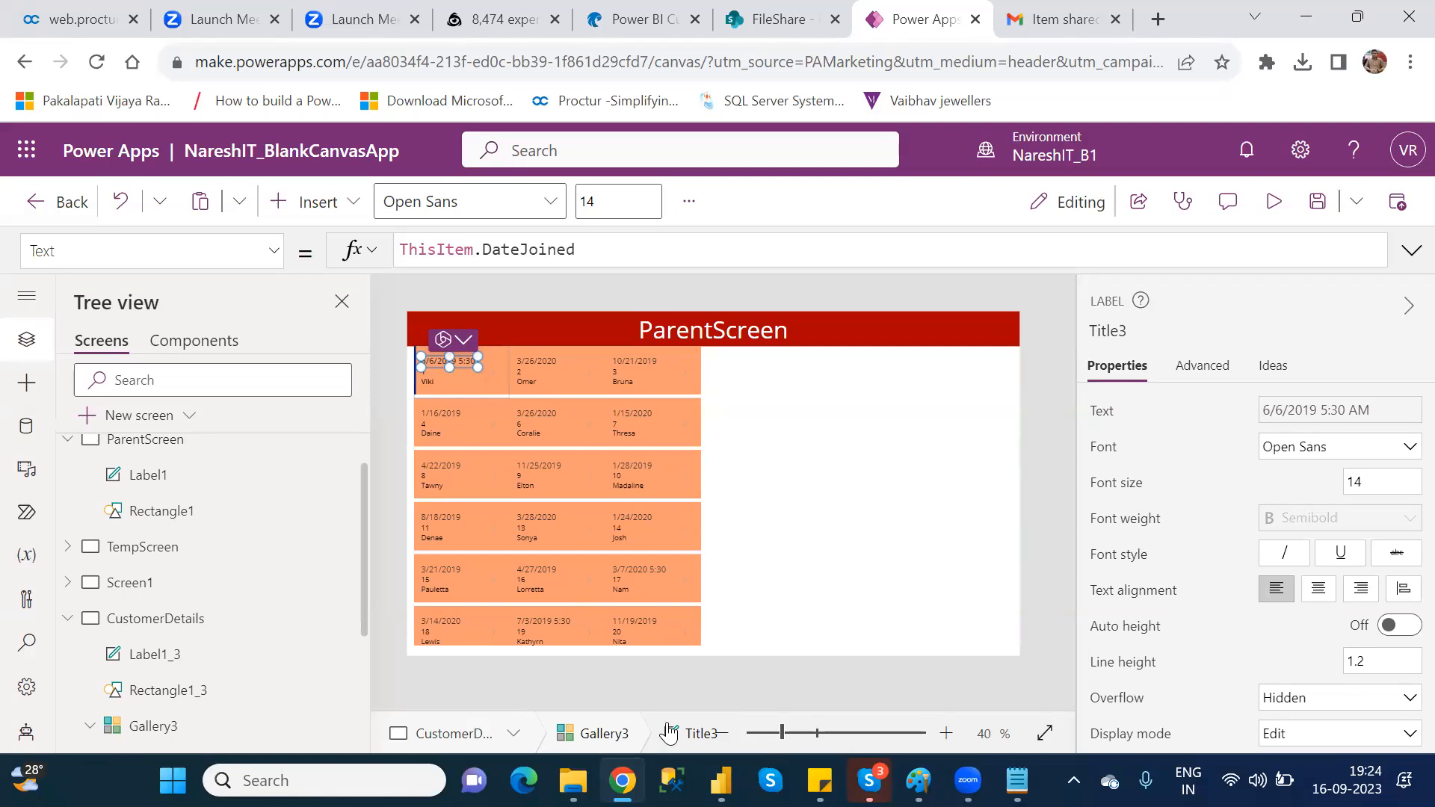
pyautogui.click(153, 726)
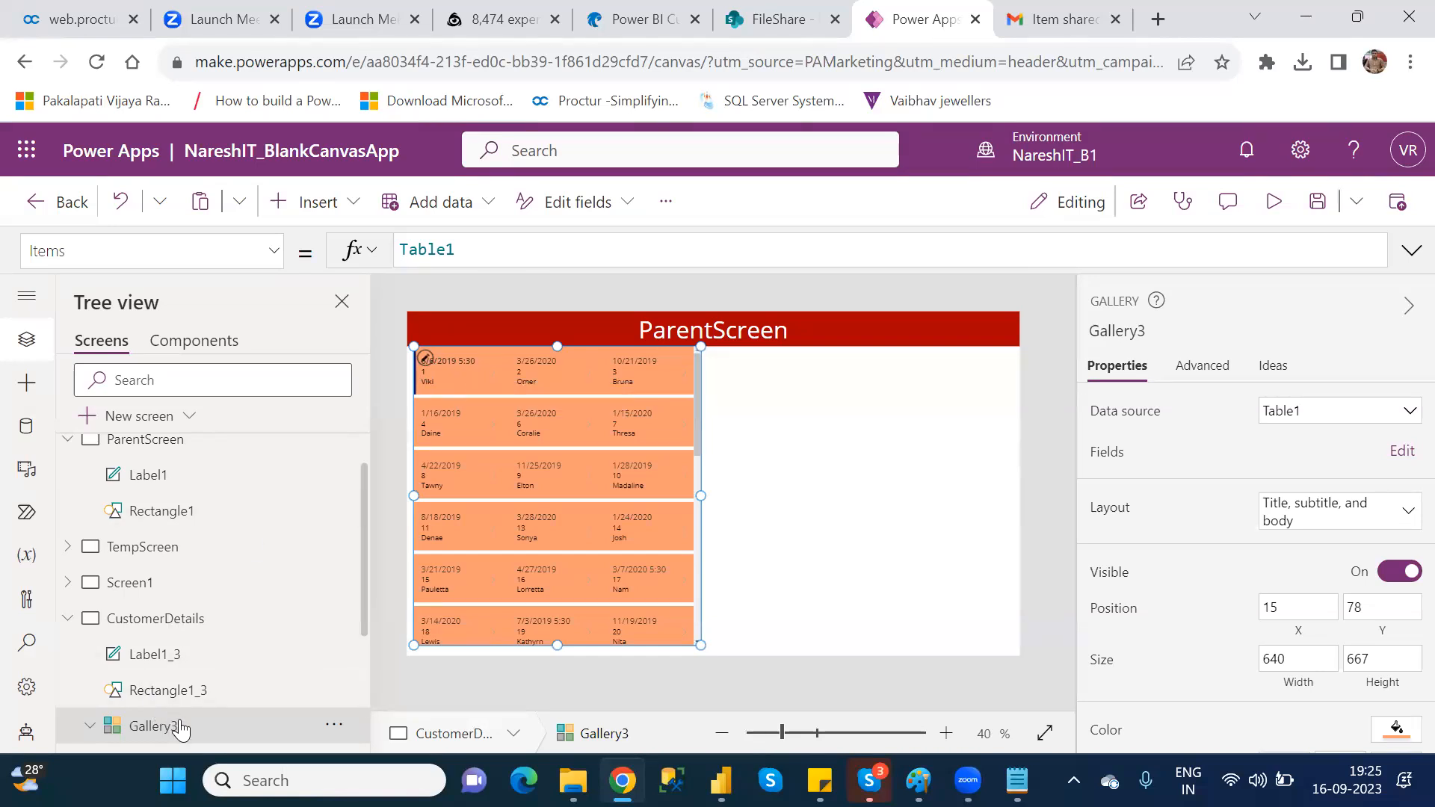
pyautogui.click(1402, 454)
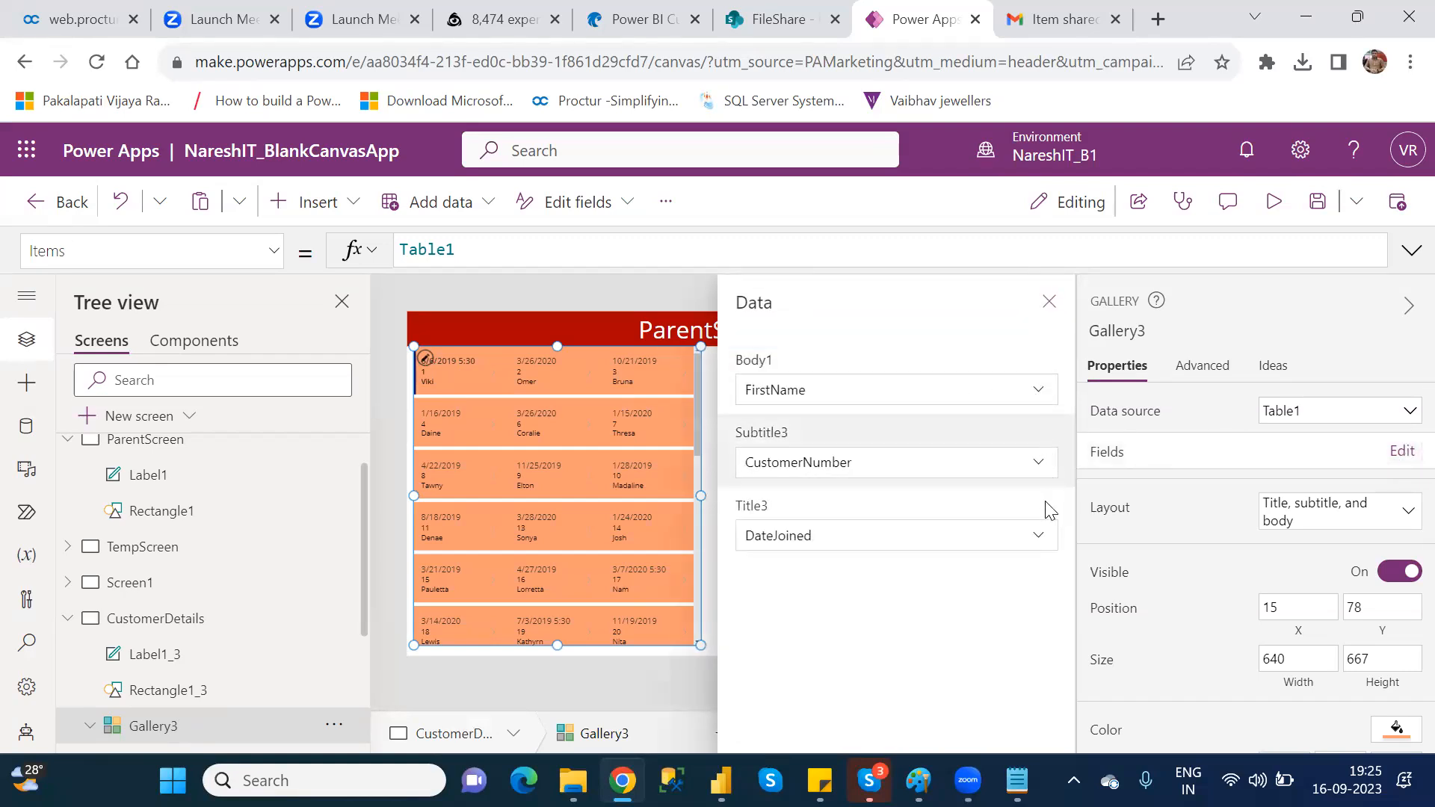
pyautogui.click(1050, 302)
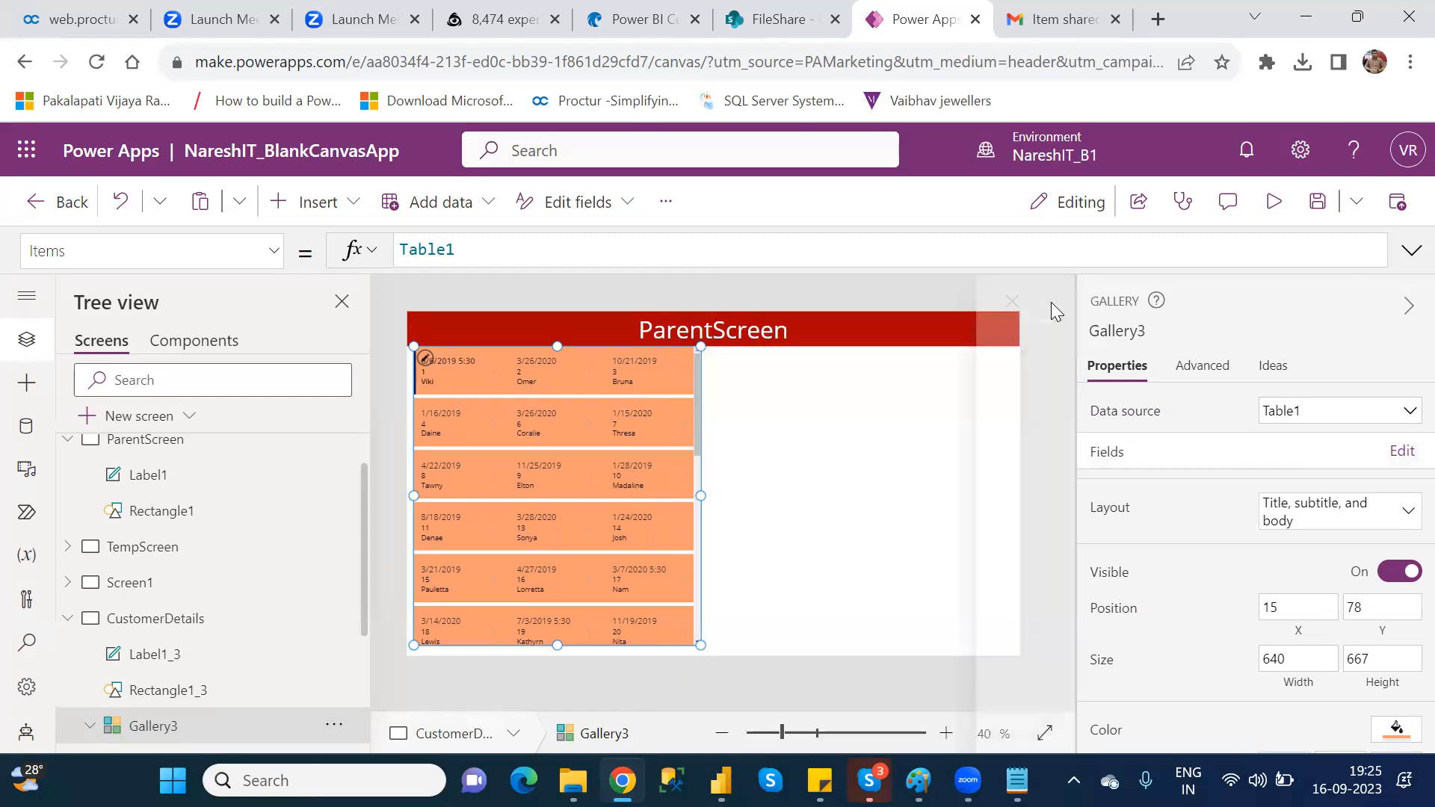
# Step: Change the Title3 label's Text formula in Gallery3 to ThisItem.Location
pyautogui.click(457, 358)
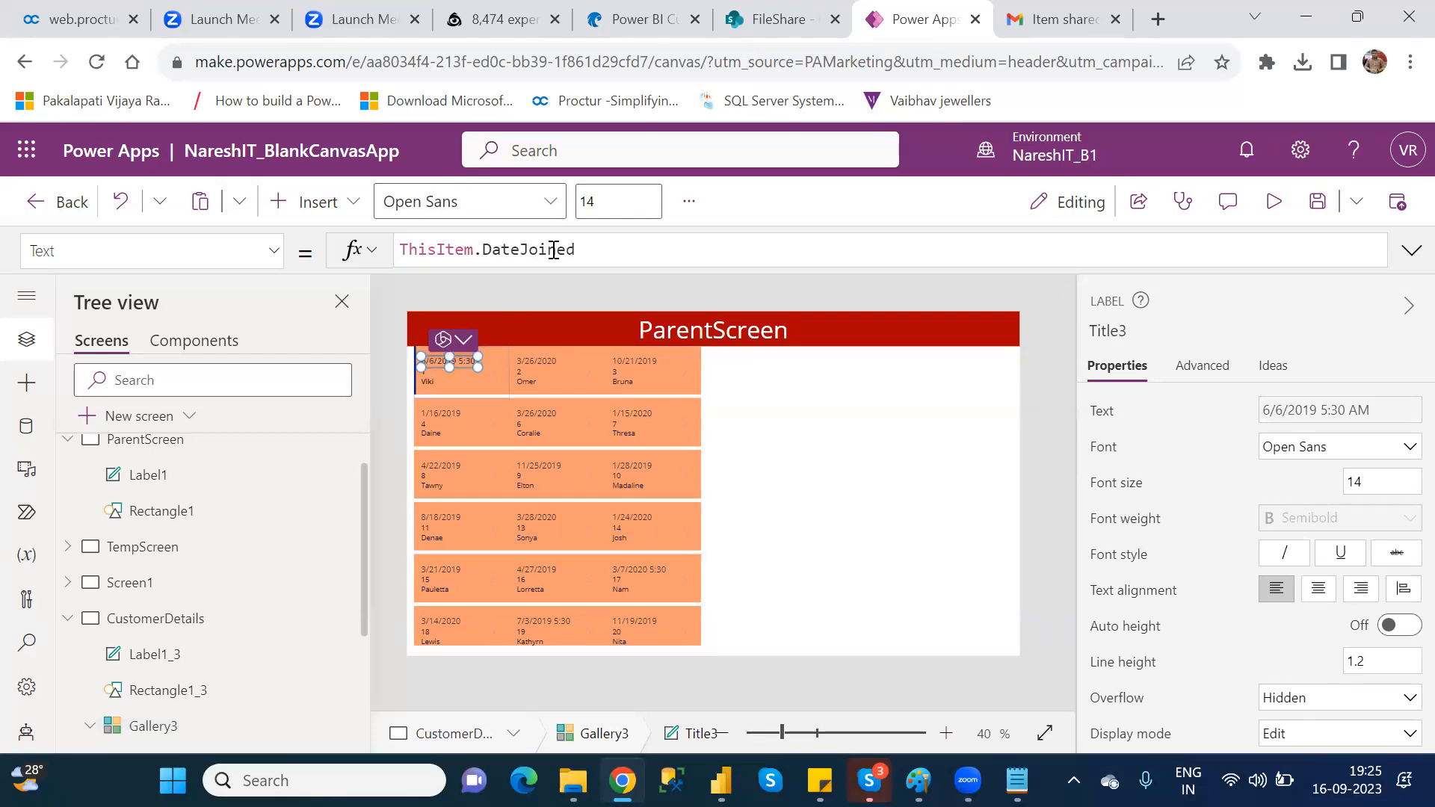
pyautogui.click(603, 248)
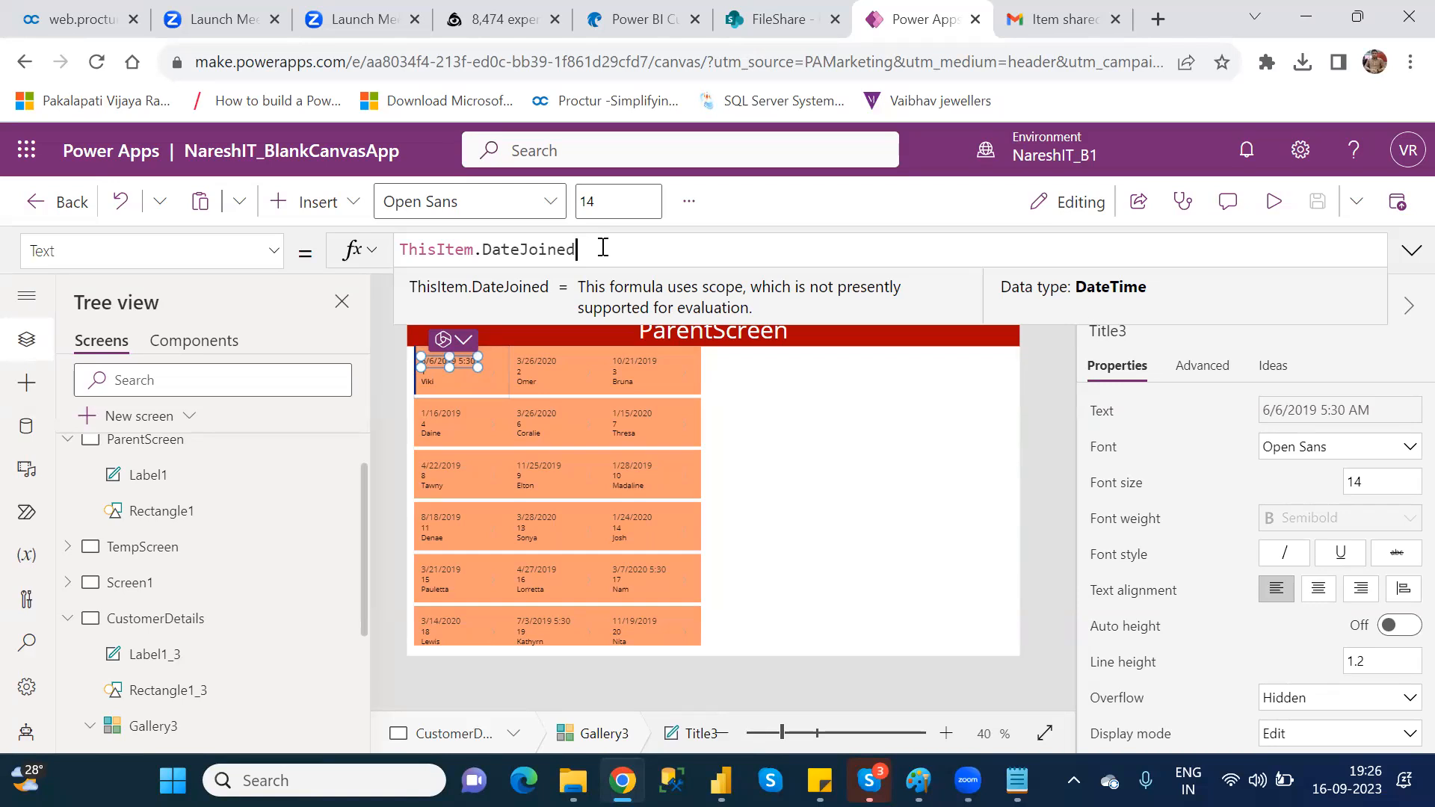
pyautogui.press('BackSpace')
pyautogui.press('BackSpace')
pyautogui.press('BackSpace')
pyautogui.press('BackSpace')
pyautogui.press('BackSpace')
pyautogui.press('BackSpace')
pyautogui.press('BackSpace')
pyautogui.press('BackSpace')
pyautogui.press('BackSpace')
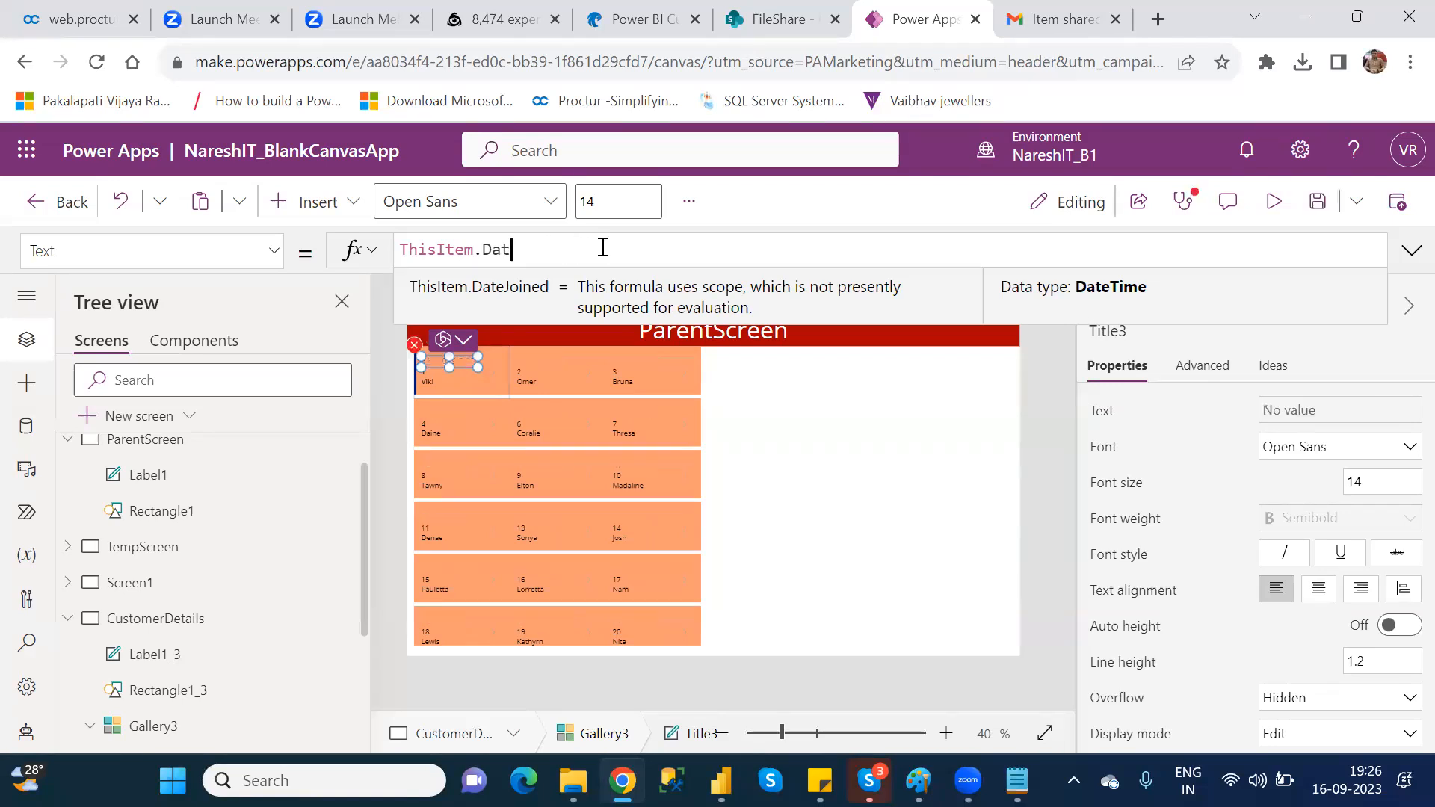
pyautogui.press('BackSpace')
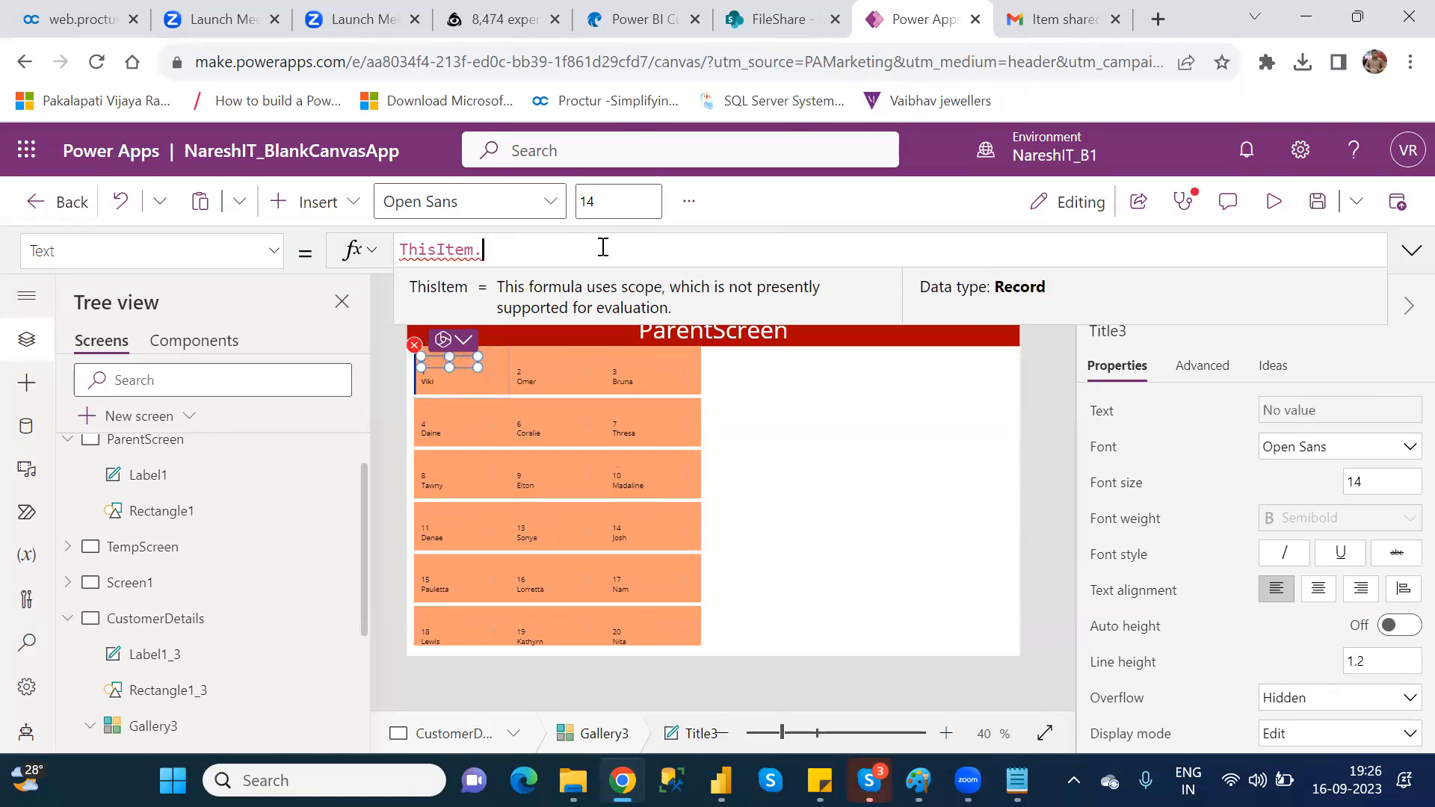
pyautogui.press('Down')
pyautogui.press('Down')
pyautogui.press('Down')
pyautogui.press('Down')
pyautogui.press('Down')
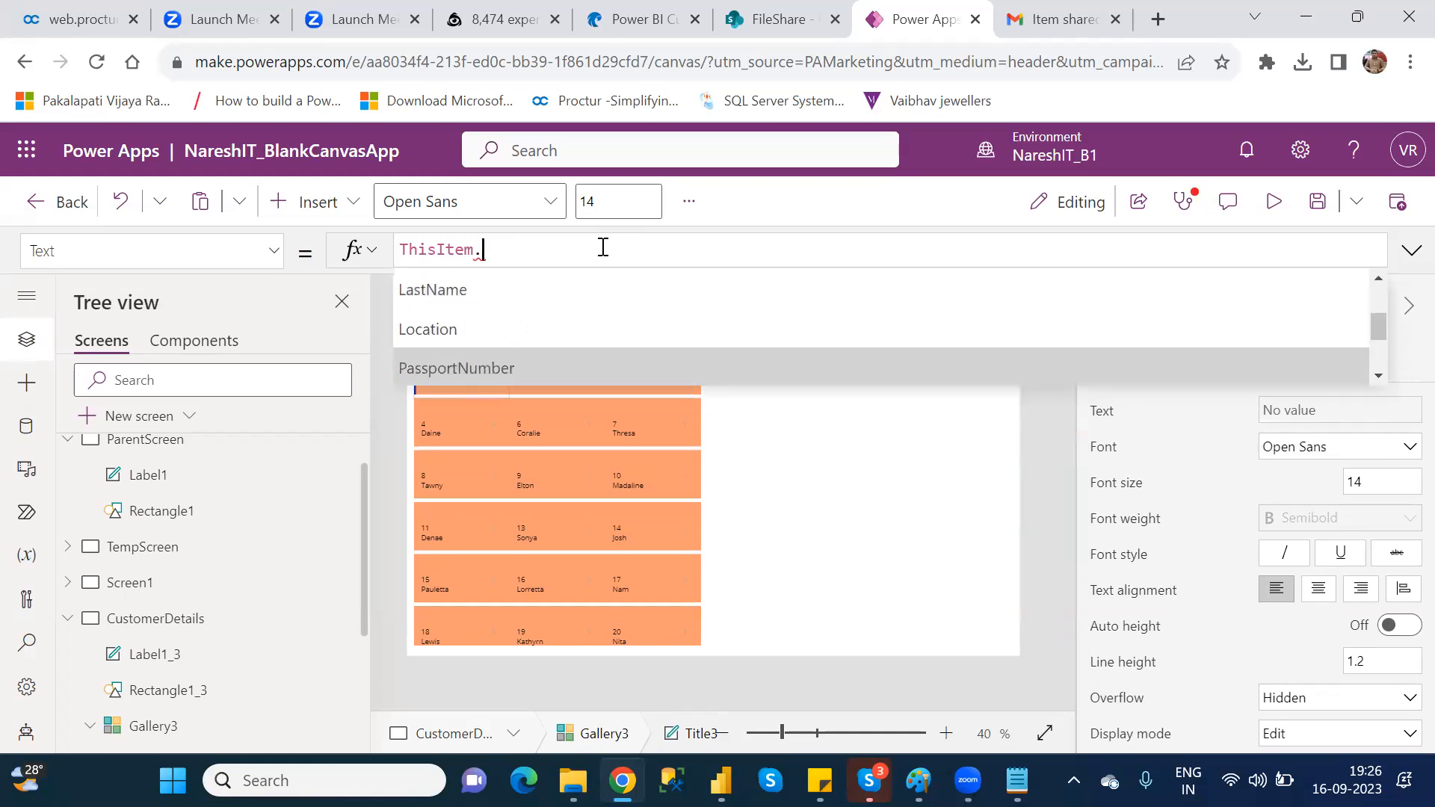
pyautogui.press('Up')
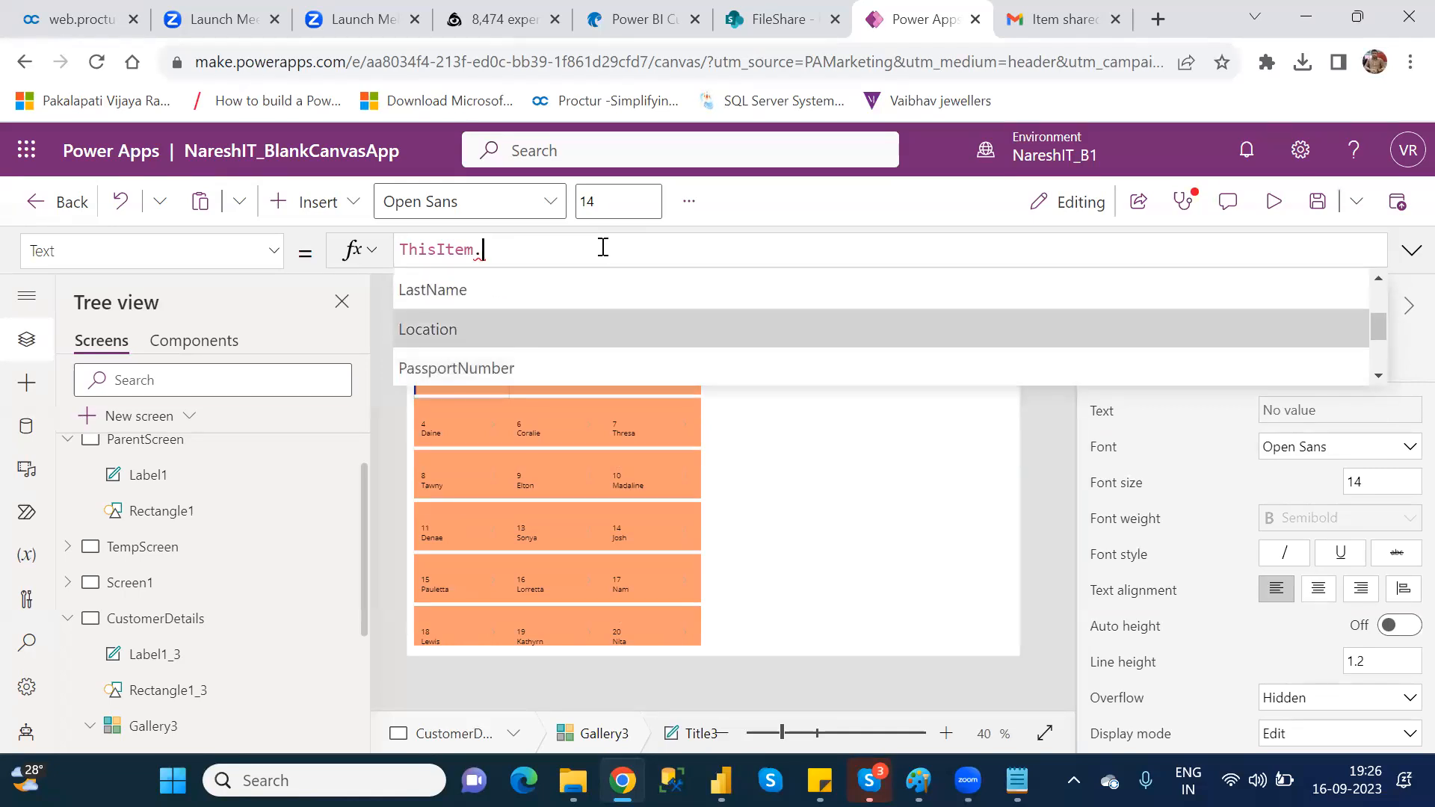
pyautogui.press('Tab')
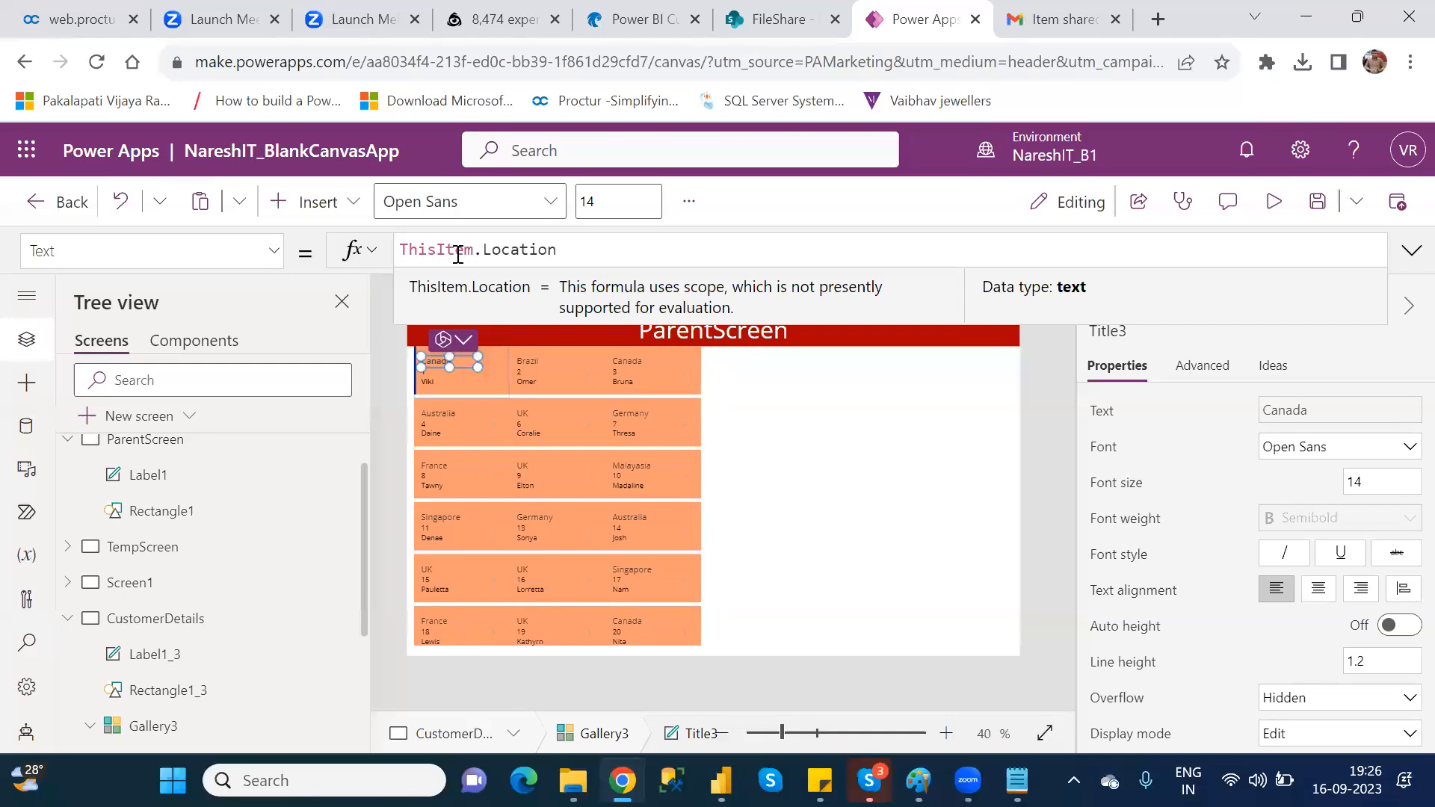
# Step: Change the Title3 label's Text formula in Gallery3 to ThisItem.PassportNumber
pyautogui.press('BackSpace')
pyautogui.press('BackSpace')
pyautogui.press('BackSpace')
pyautogui.press('BackSpace')
pyautogui.press('BackSpace')
pyautogui.press('BackSpace')
pyautogui.press('BackSpace')
pyautogui.press('BackSpace')
pyautogui.press('BackSpace')
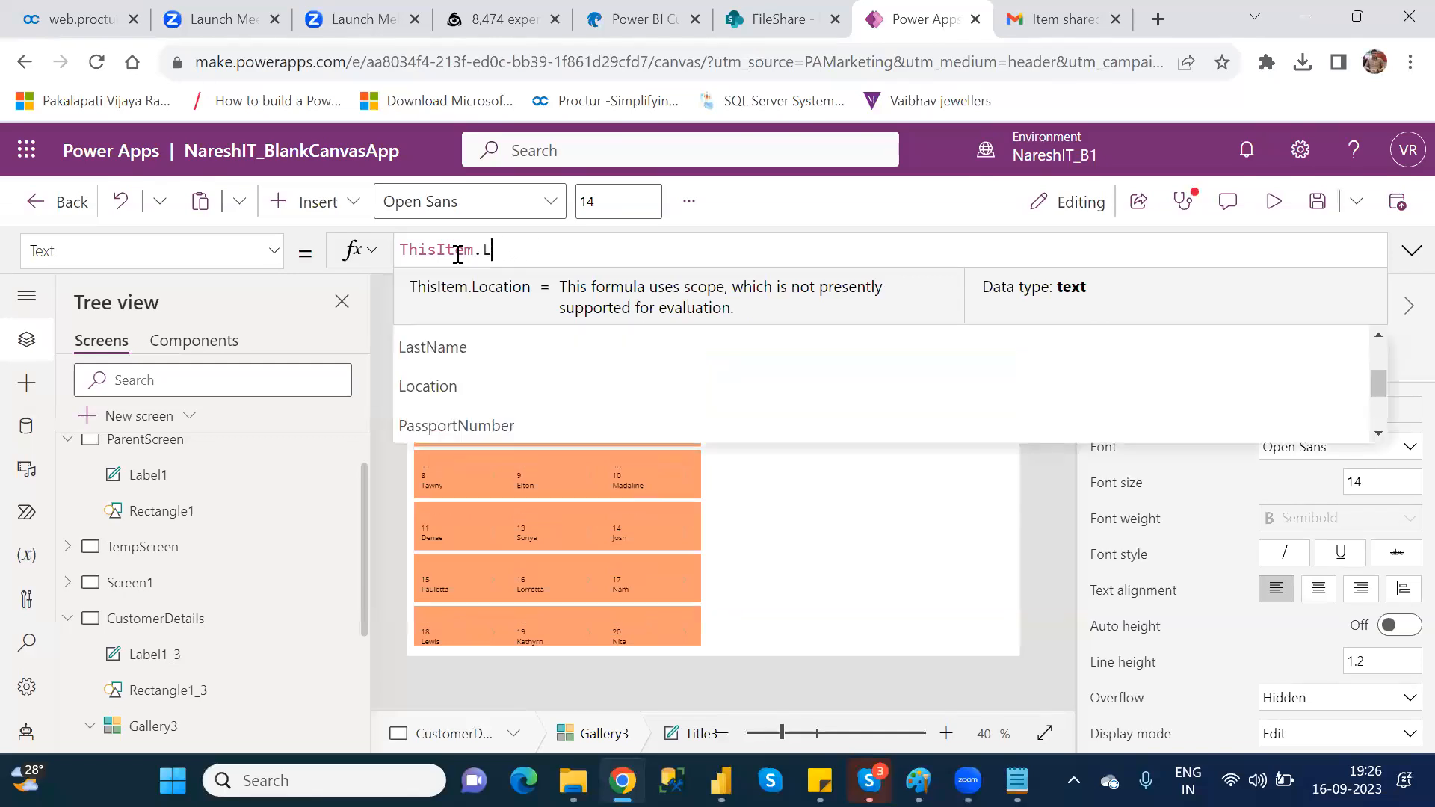
pyautogui.write('.')
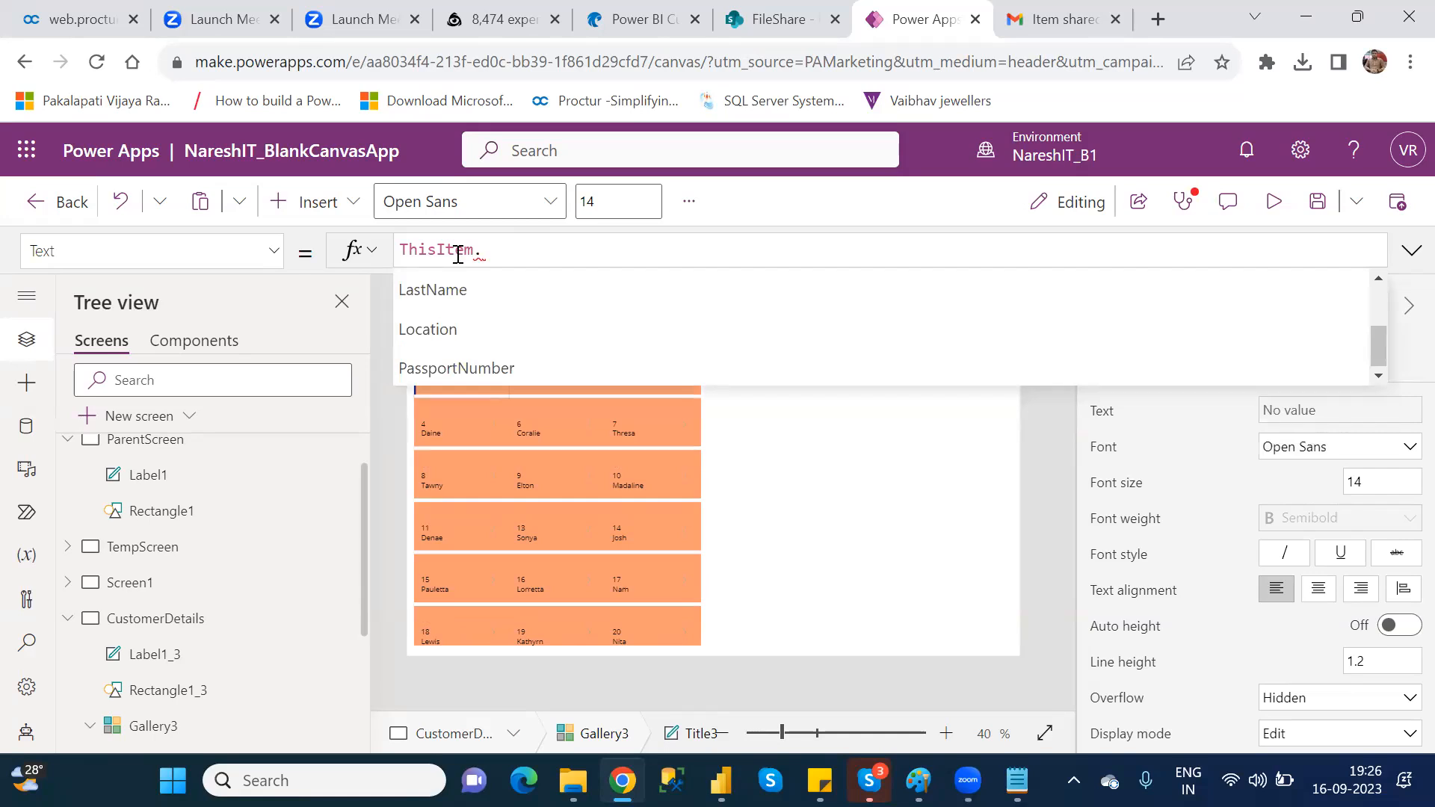
pyautogui.click(481, 373)
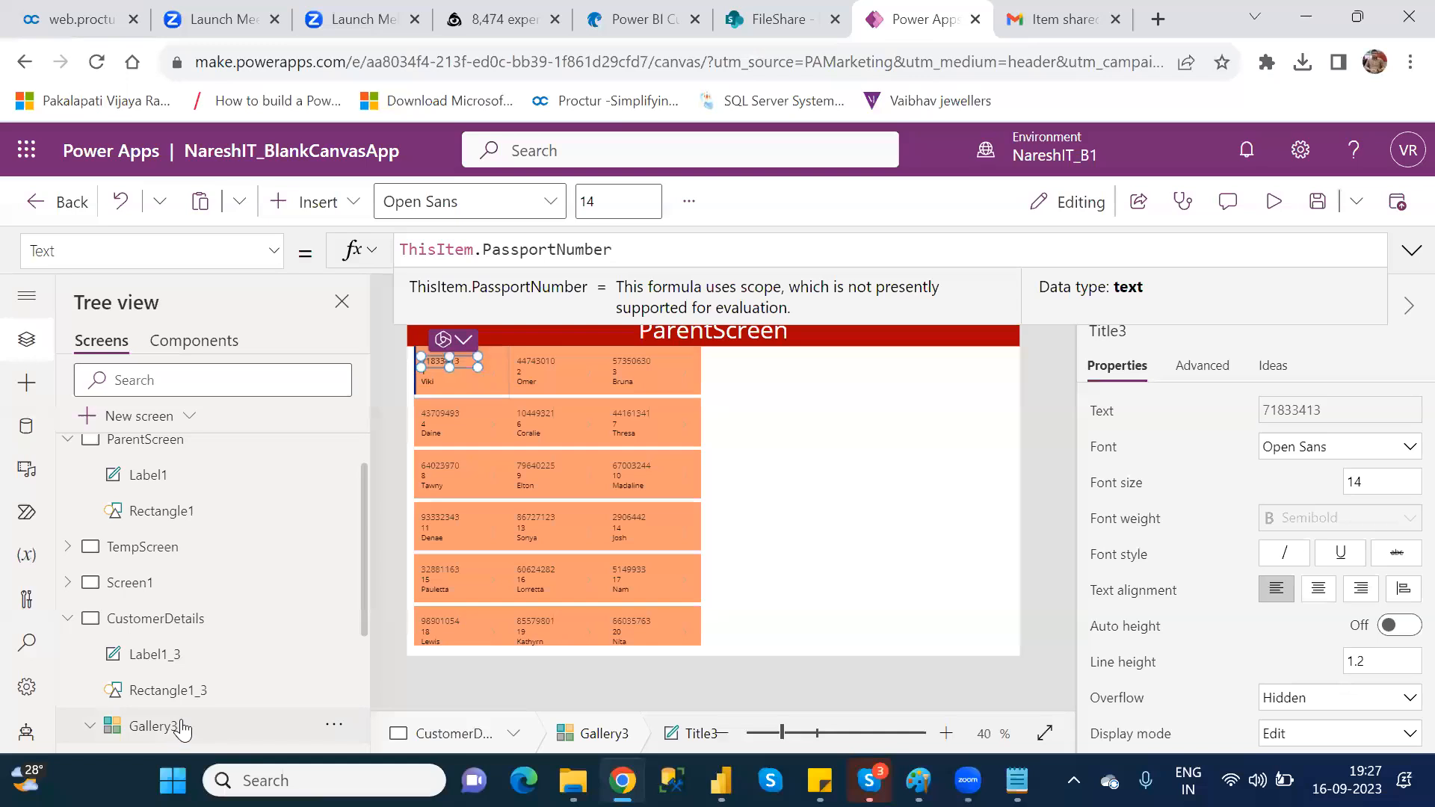
# Step: Review Gallery3's field assignments for Body1, Subtitle3 and Title3
pyautogui.click(181, 725)
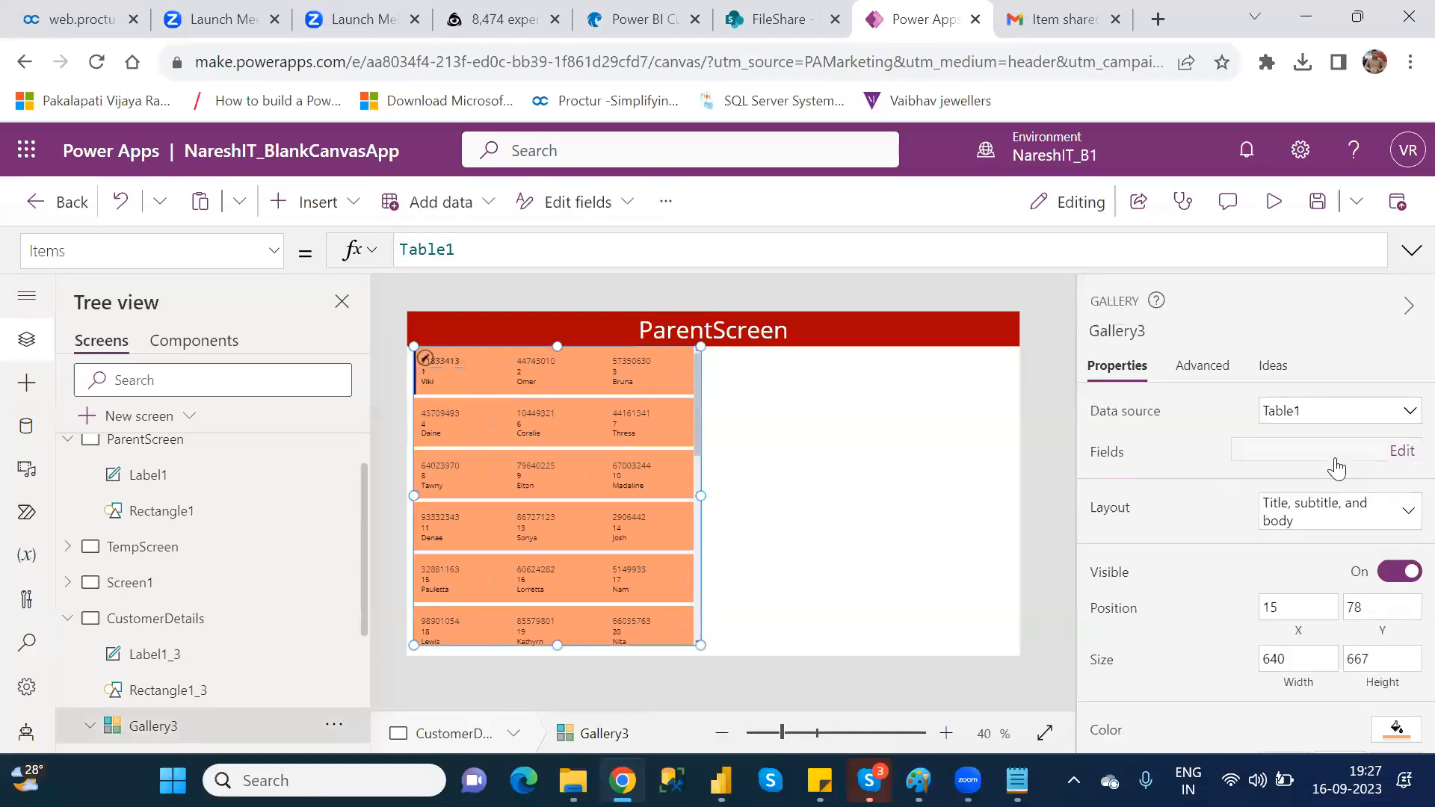
pyautogui.click(1395, 455)
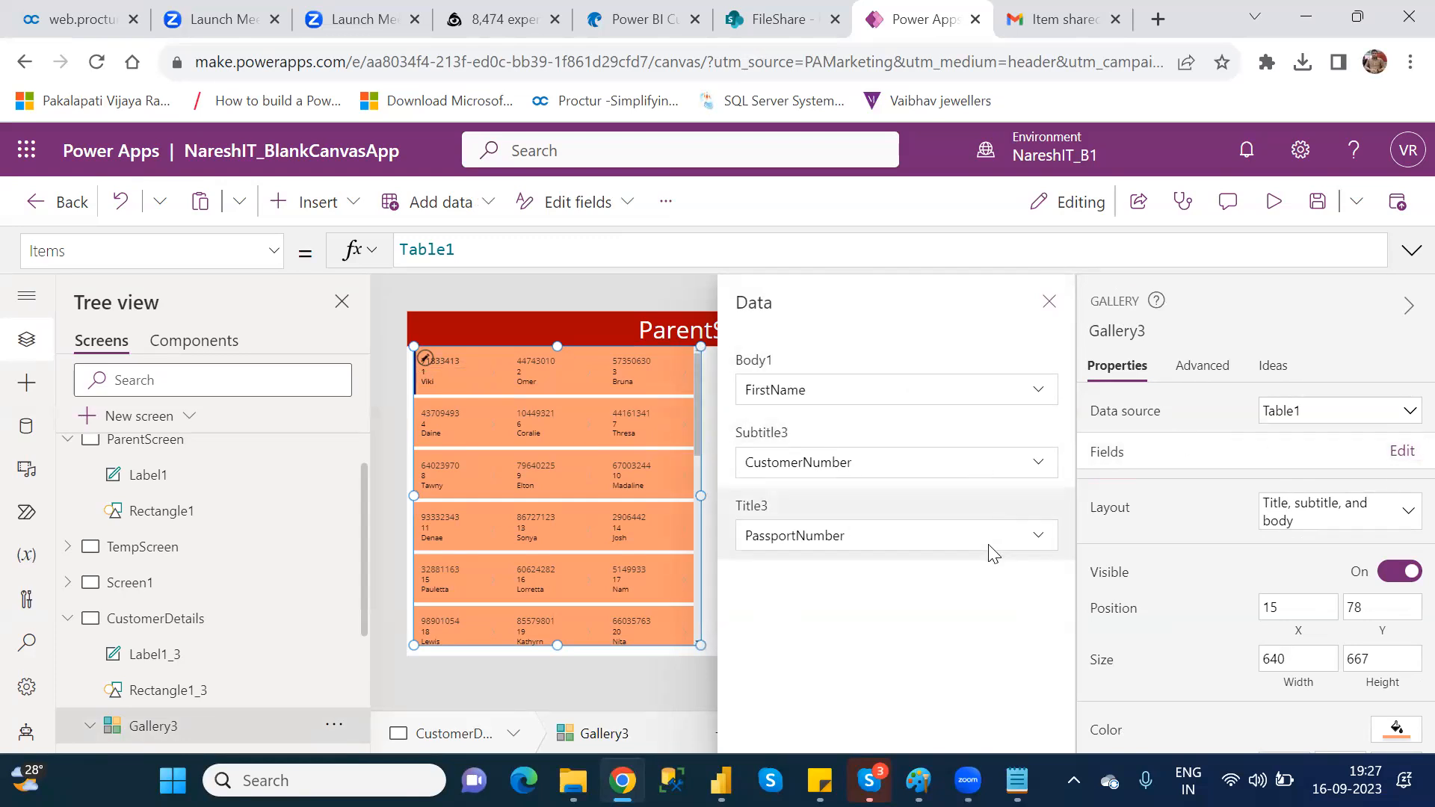
pyautogui.click(1049, 302)
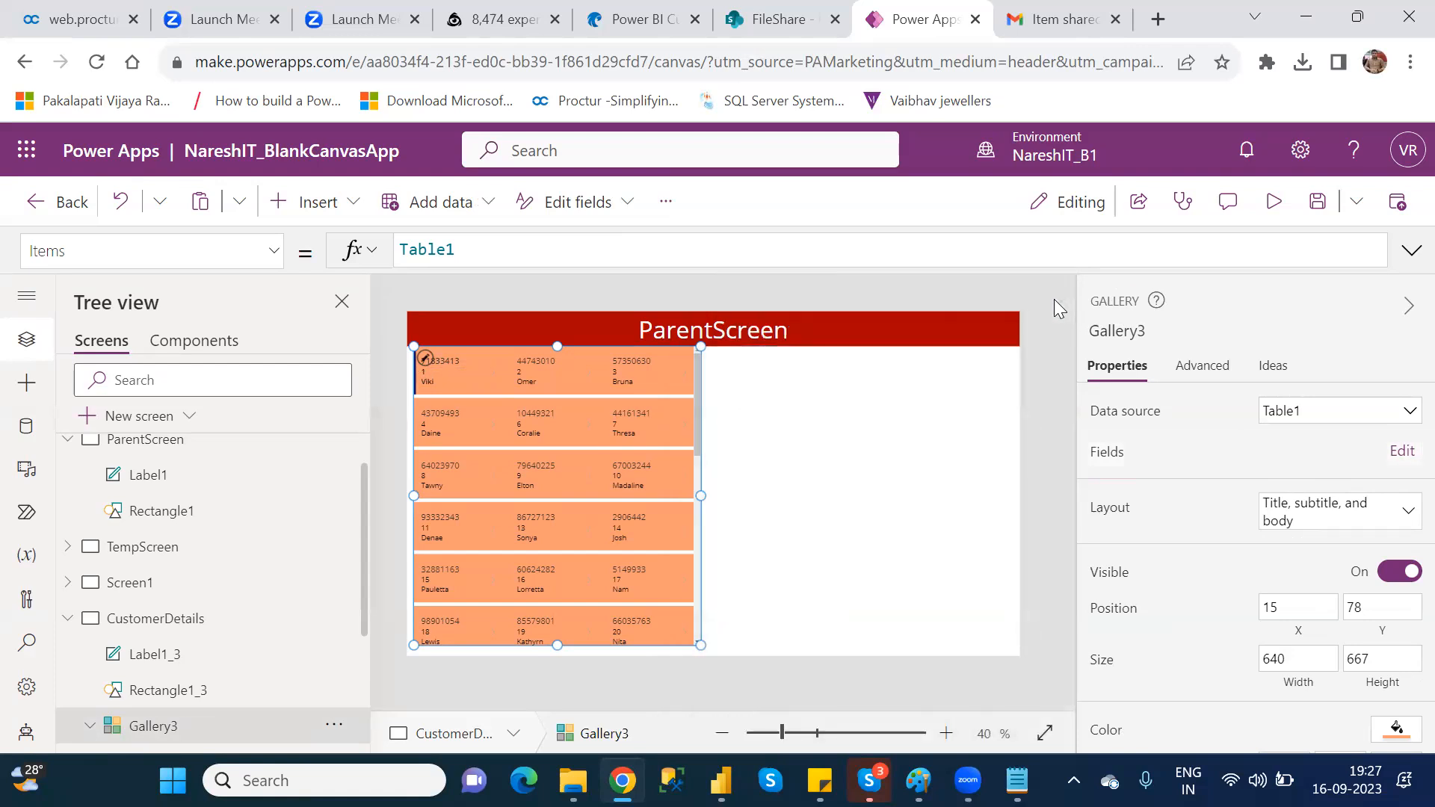
# Step: Check the Text formulas of the Title3, Subtitle3 and Body1 labels in Gallery3's first item
pyautogui.click(448, 360)
pyautogui.click(449, 358)
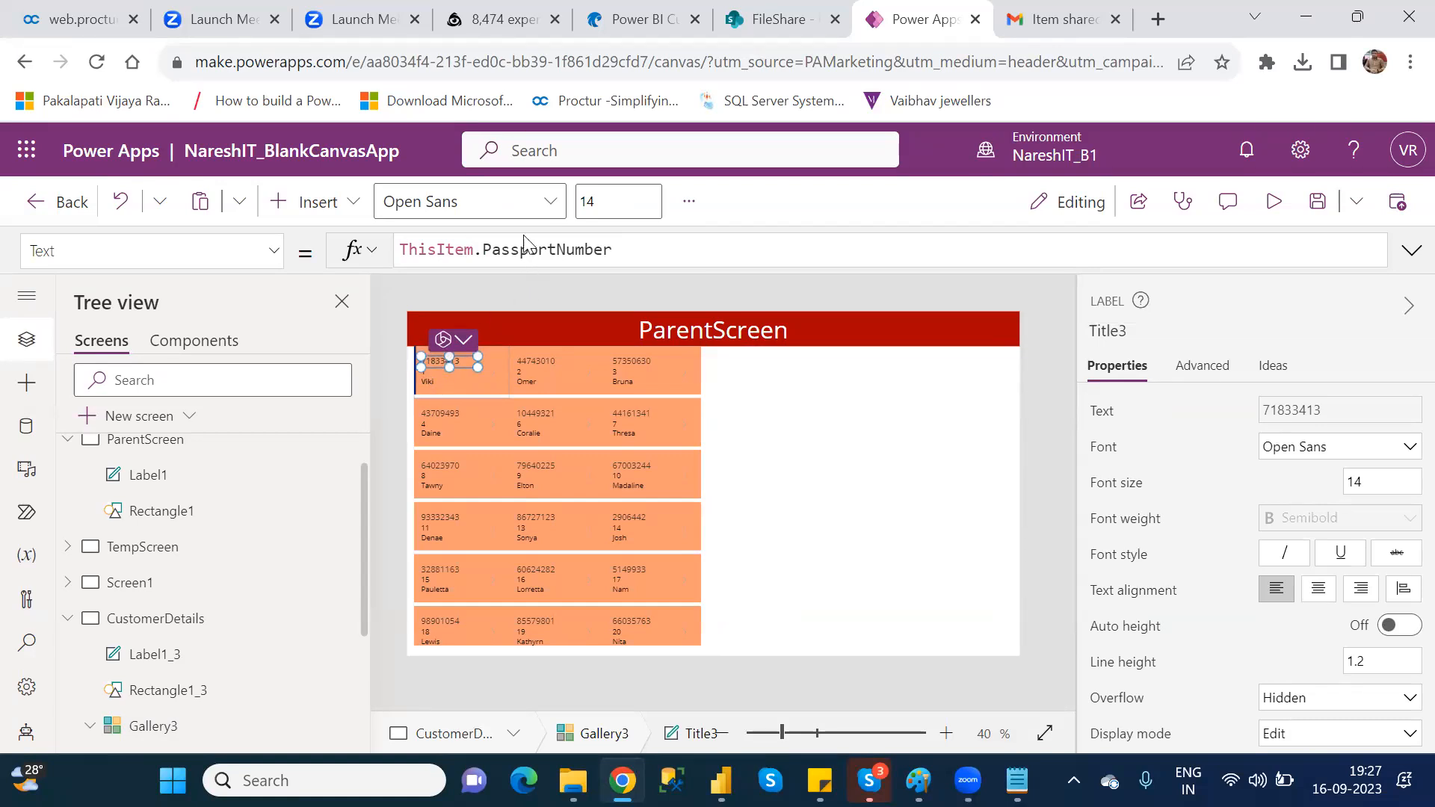
pyautogui.click(446, 373)
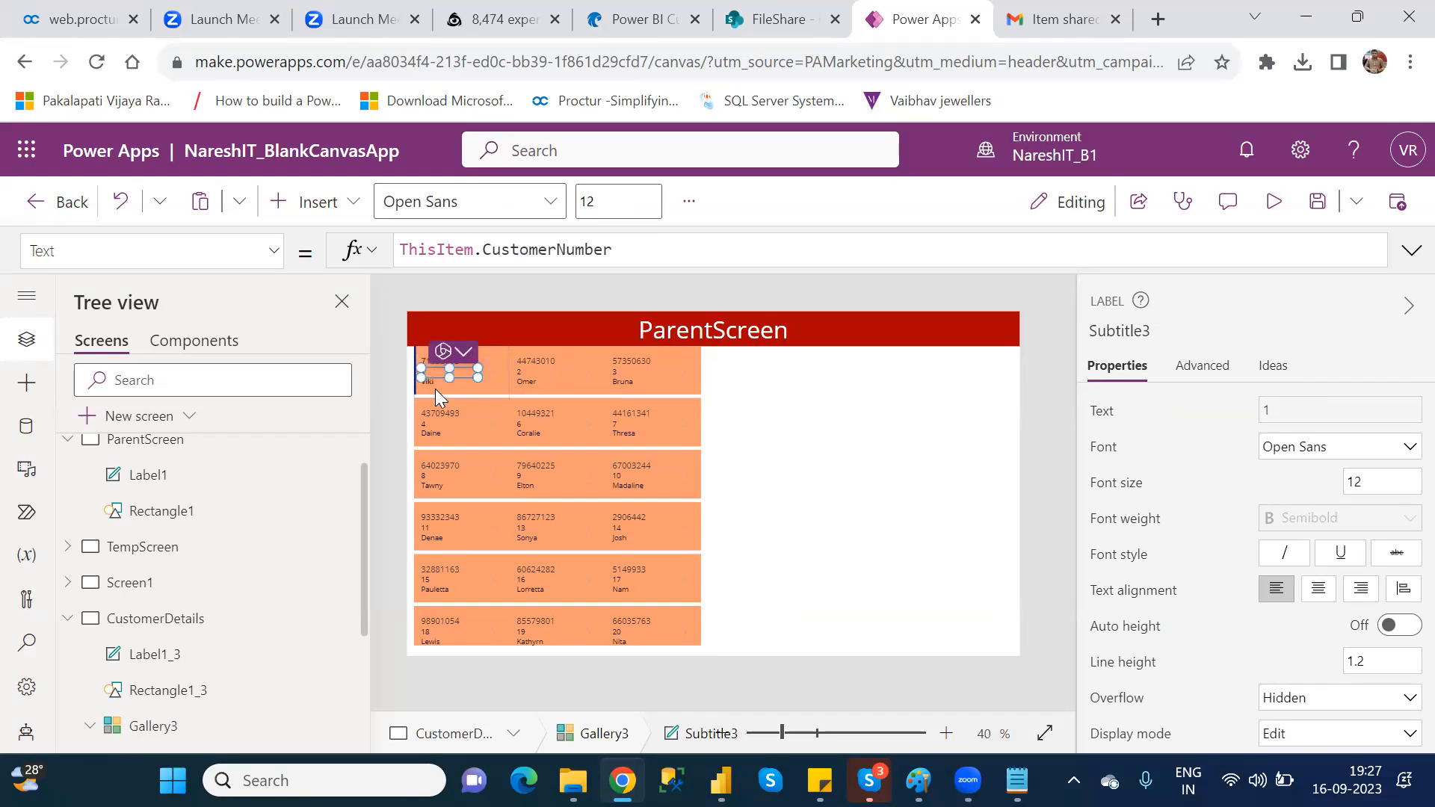
pyautogui.click(431, 381)
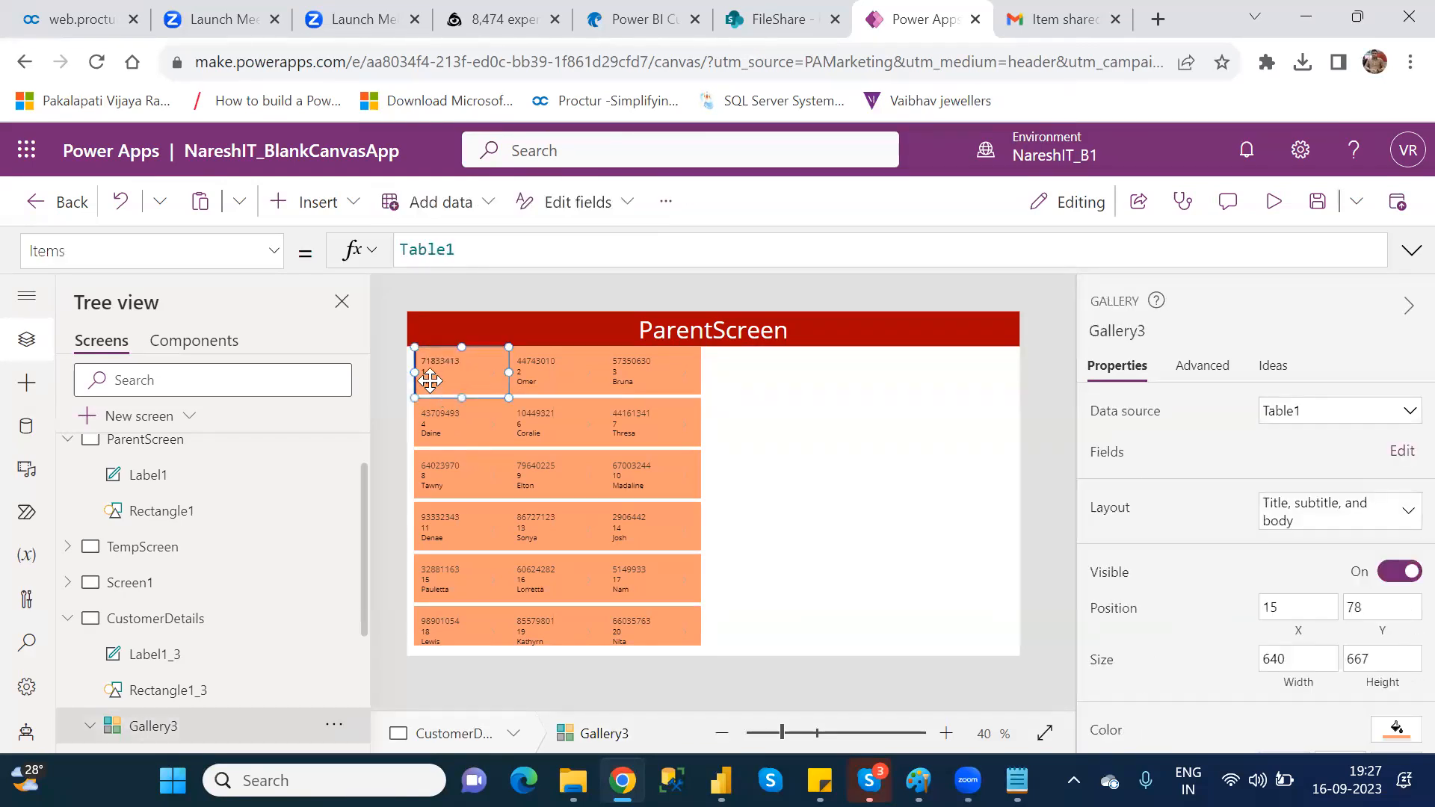
pyautogui.click(430, 381)
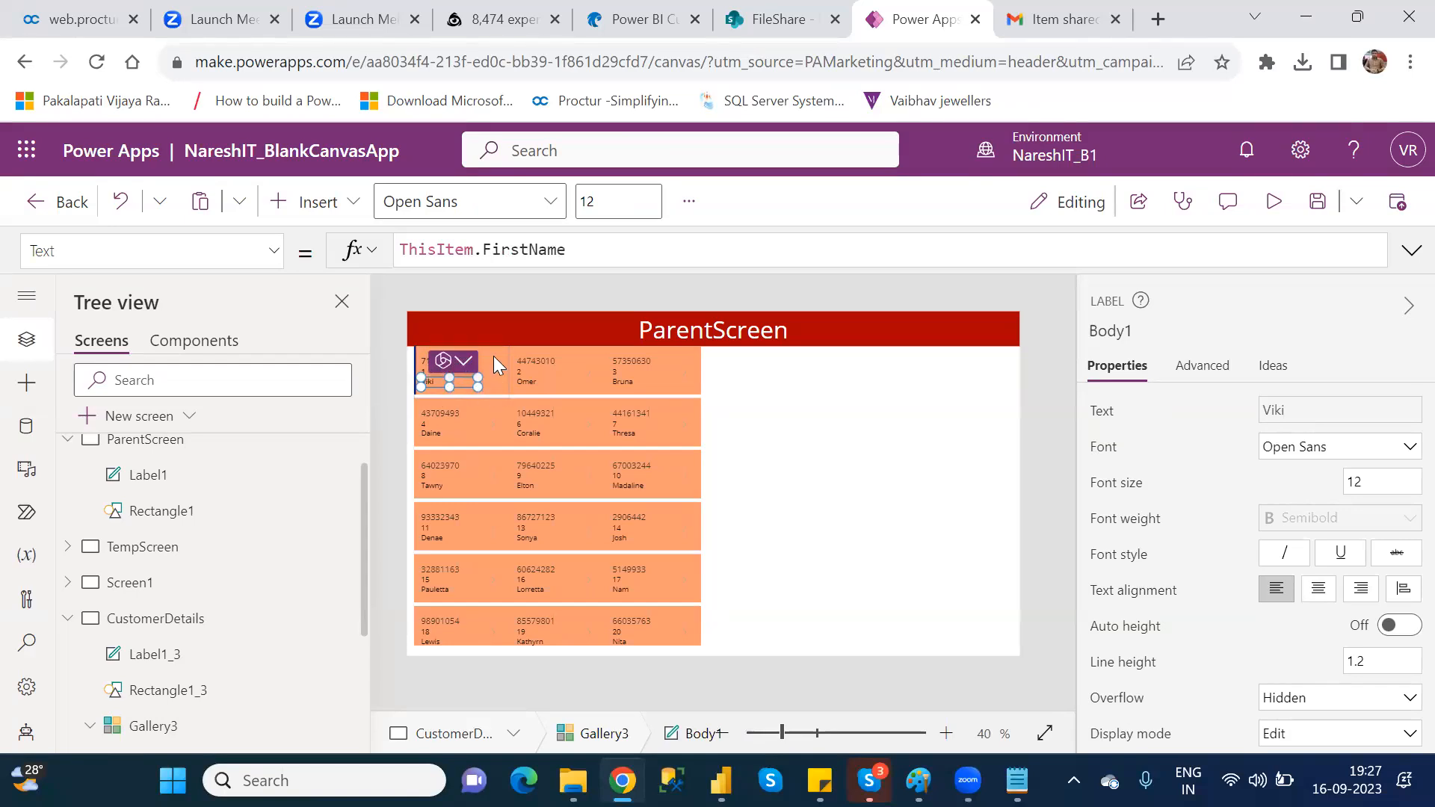
pyautogui.click(838, 392)
# Step: Compare selecting the Title3 label in Gallery3's first item with selecting the neighbouring items in the same row
pyautogui.click(449, 360)
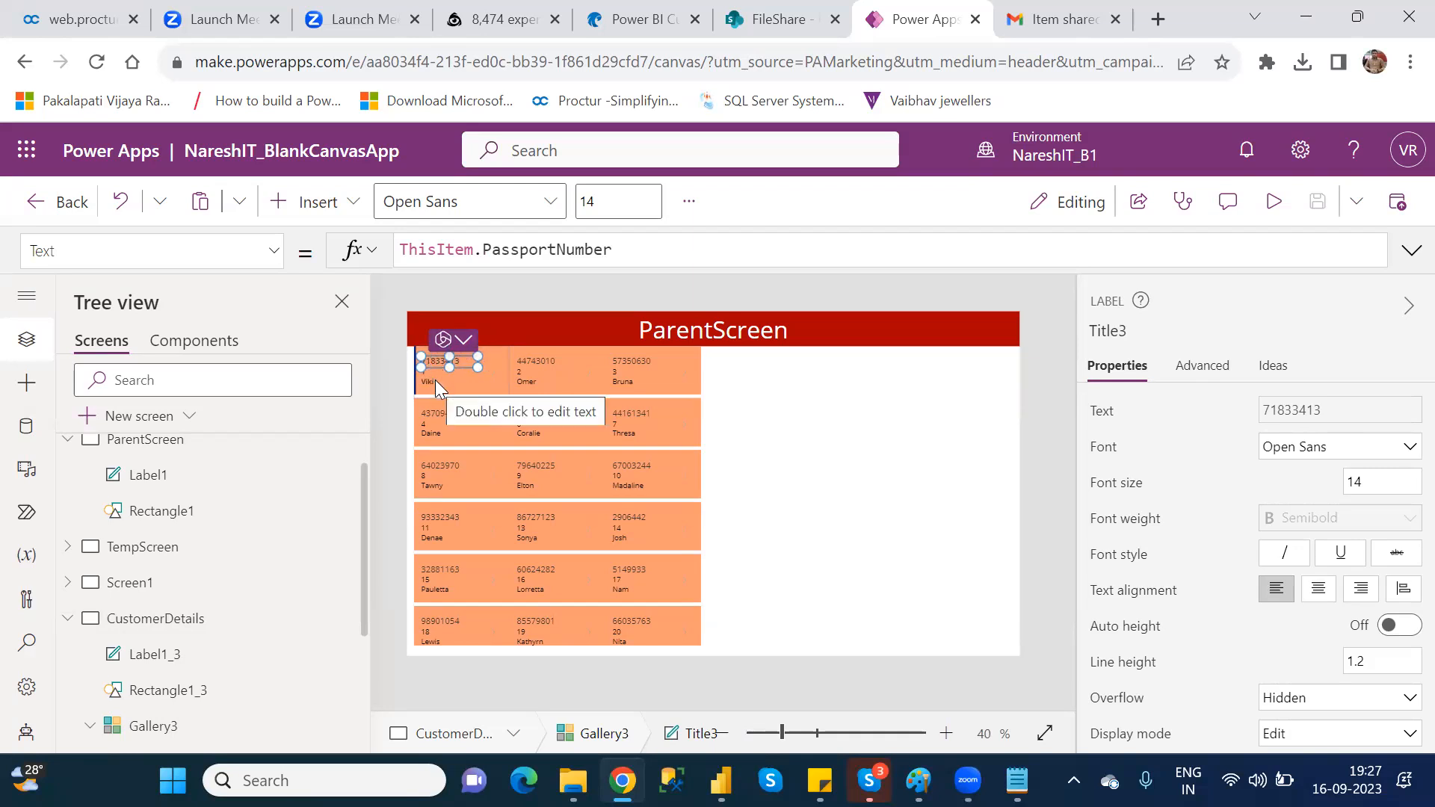
pyautogui.click(549, 362)
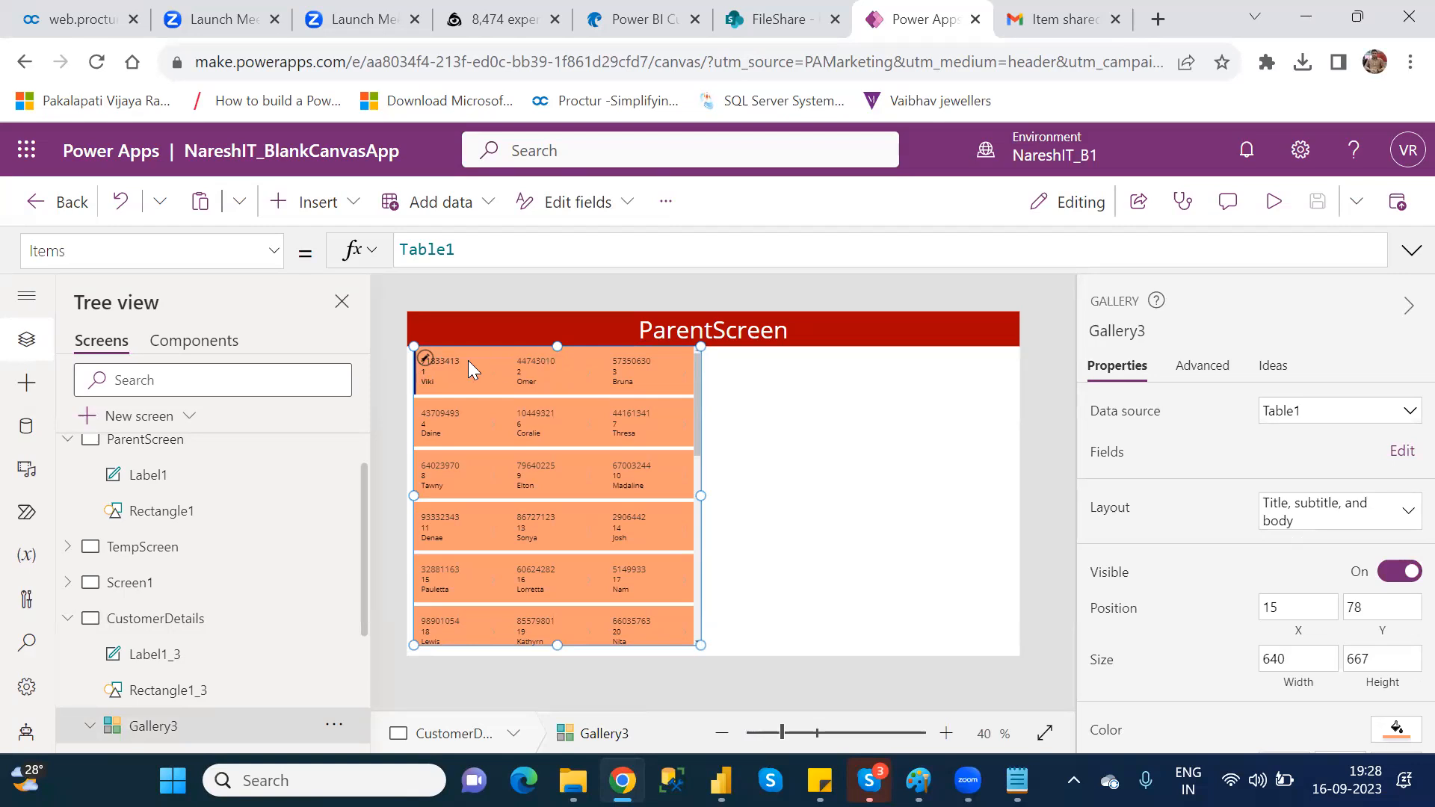
pyautogui.click(444, 362)
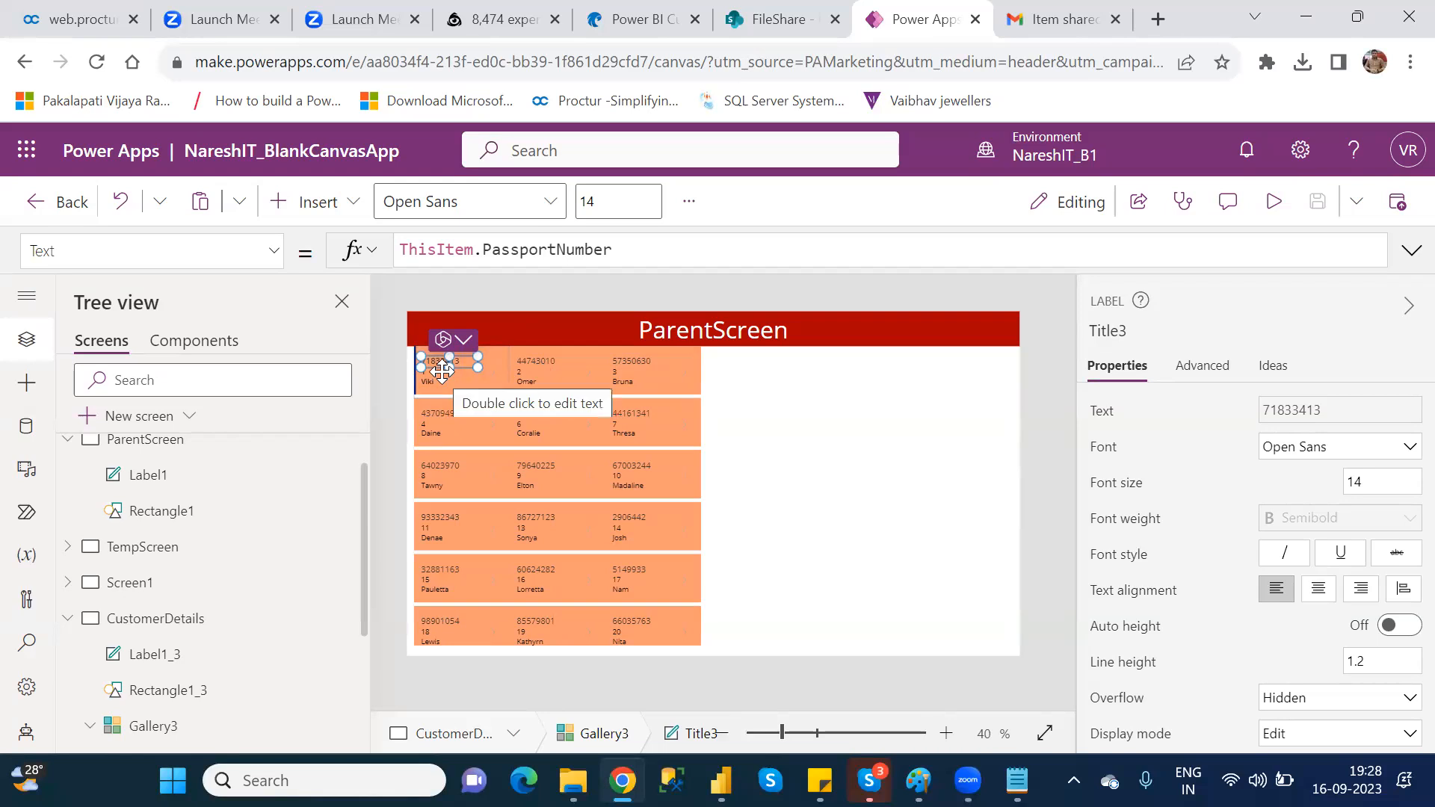
pyautogui.click(724, 416)
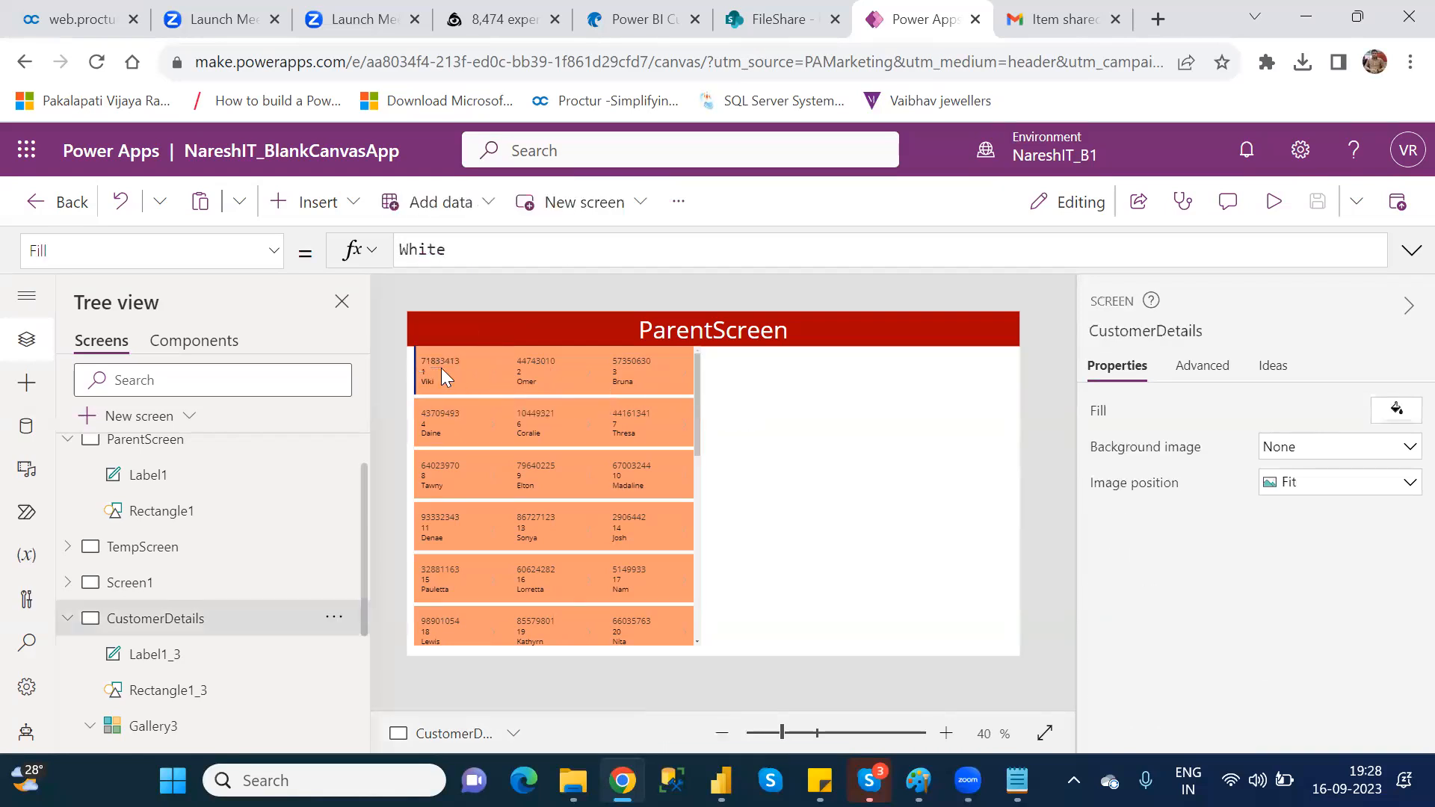
pyautogui.click(435, 362)
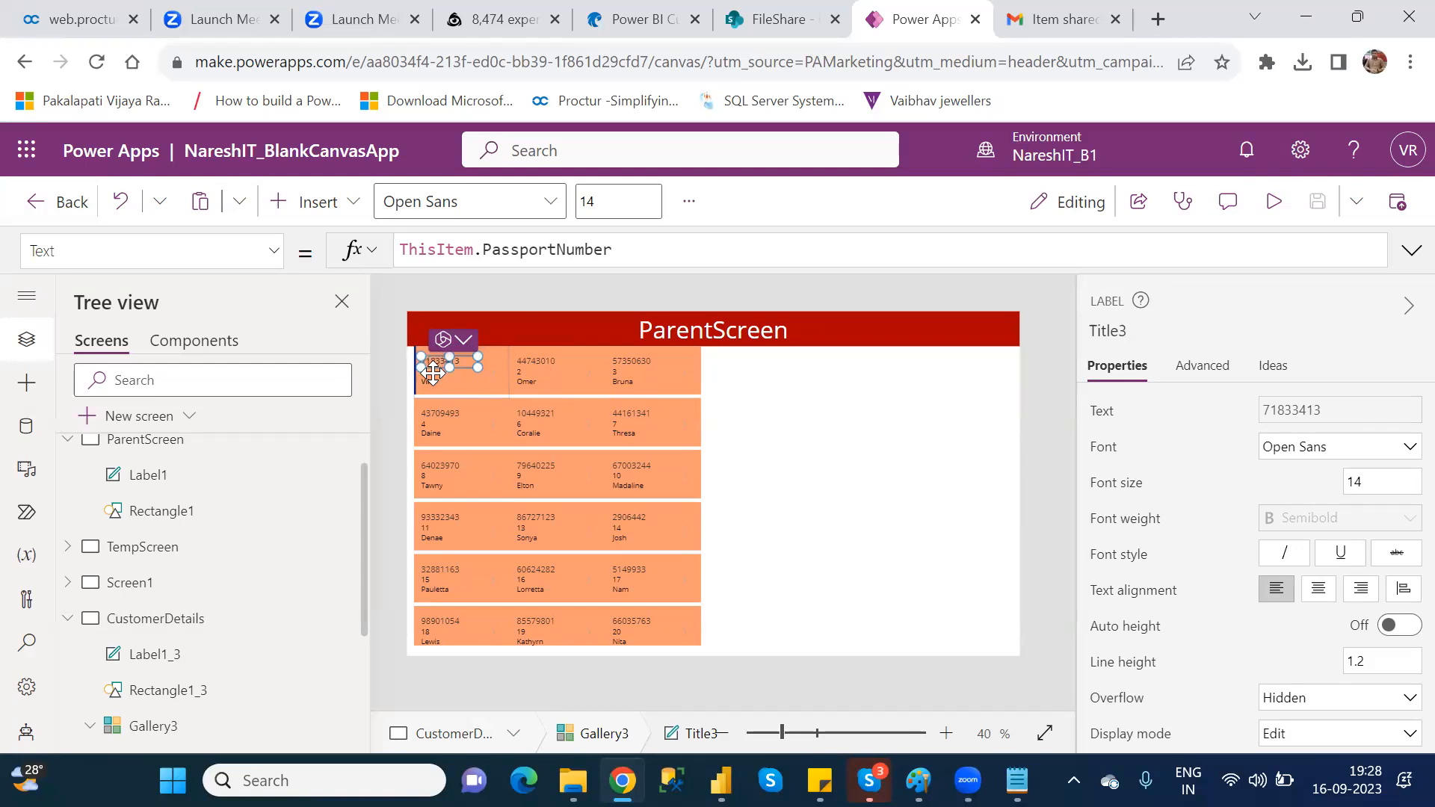
pyautogui.click(553, 359)
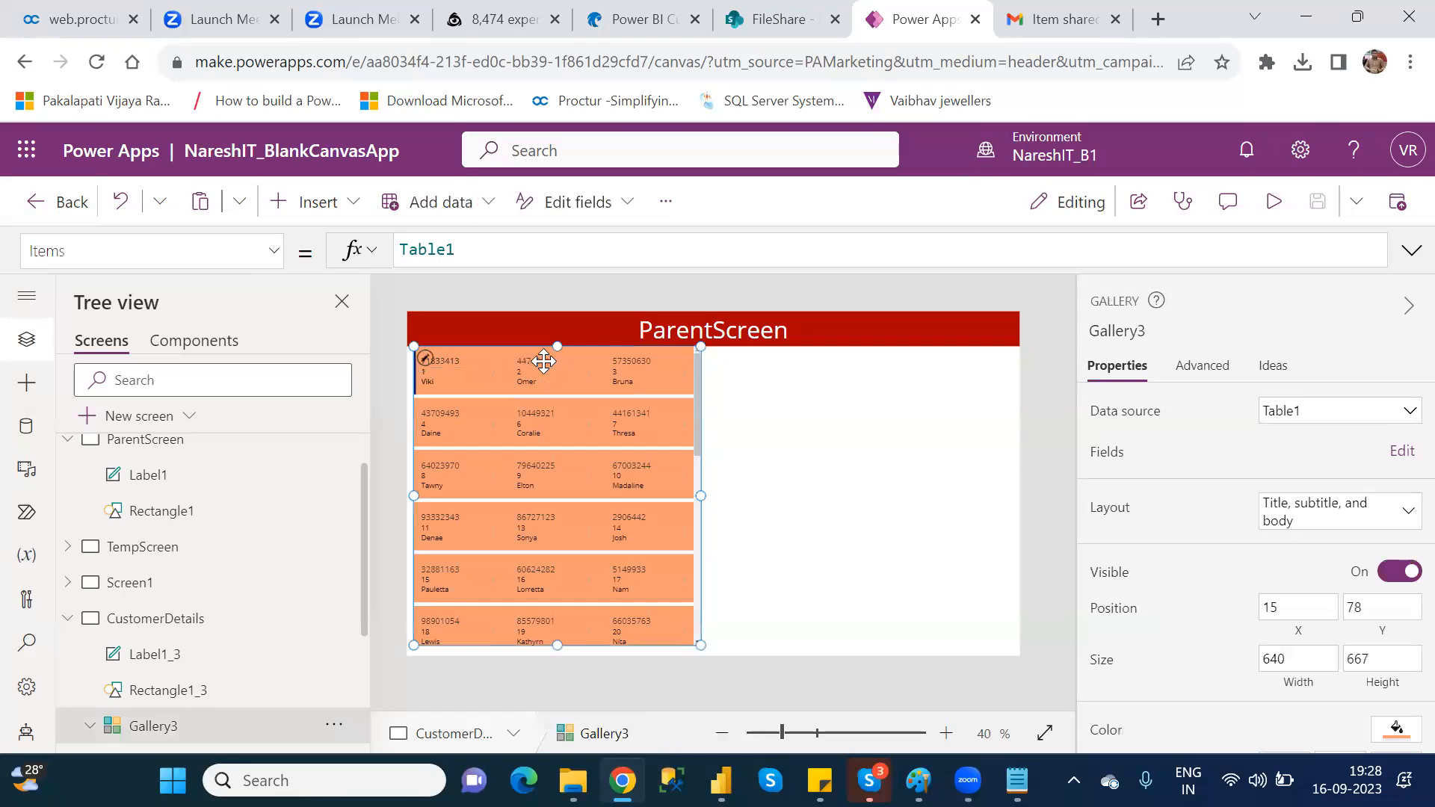
pyautogui.click(641, 363)
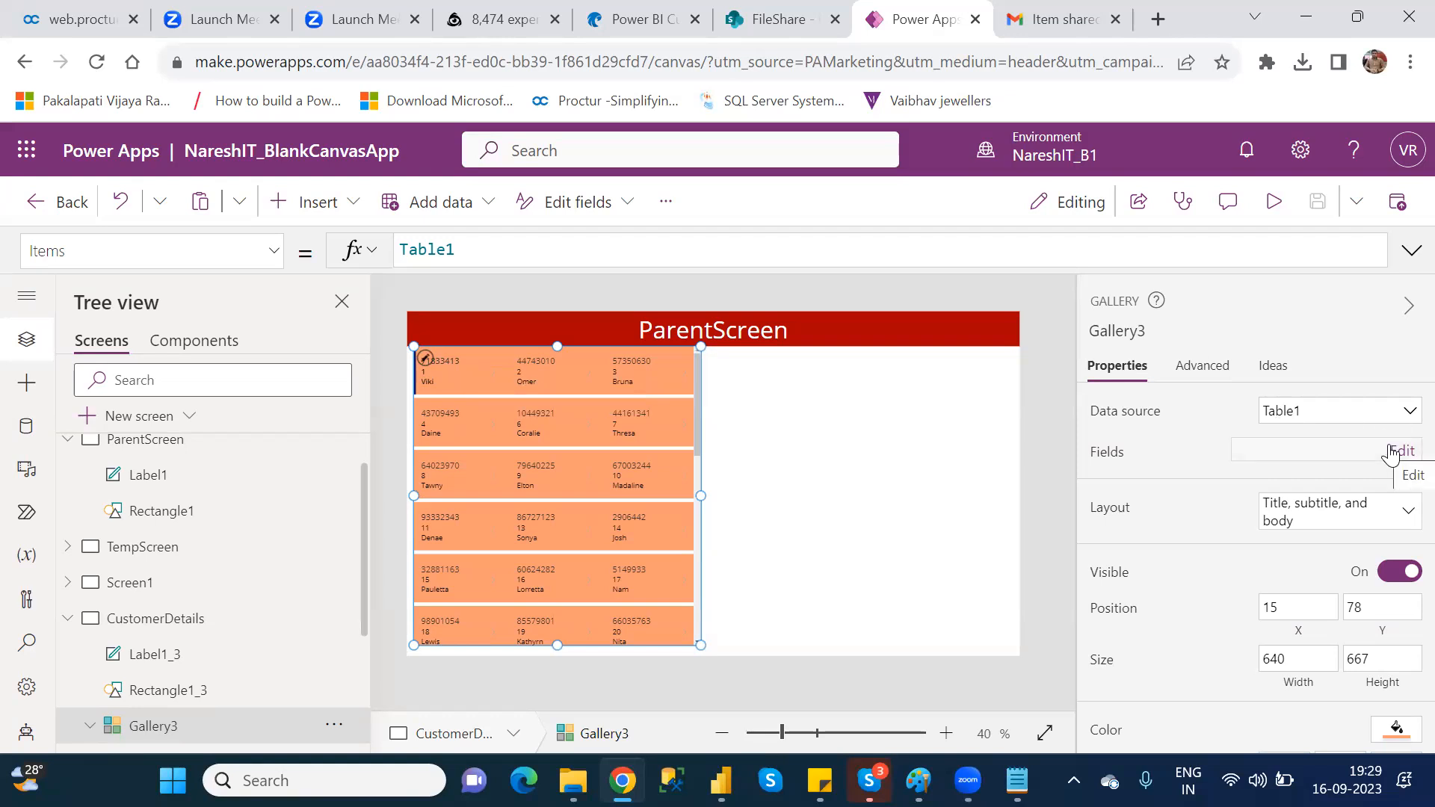
pyautogui.click(448, 361)
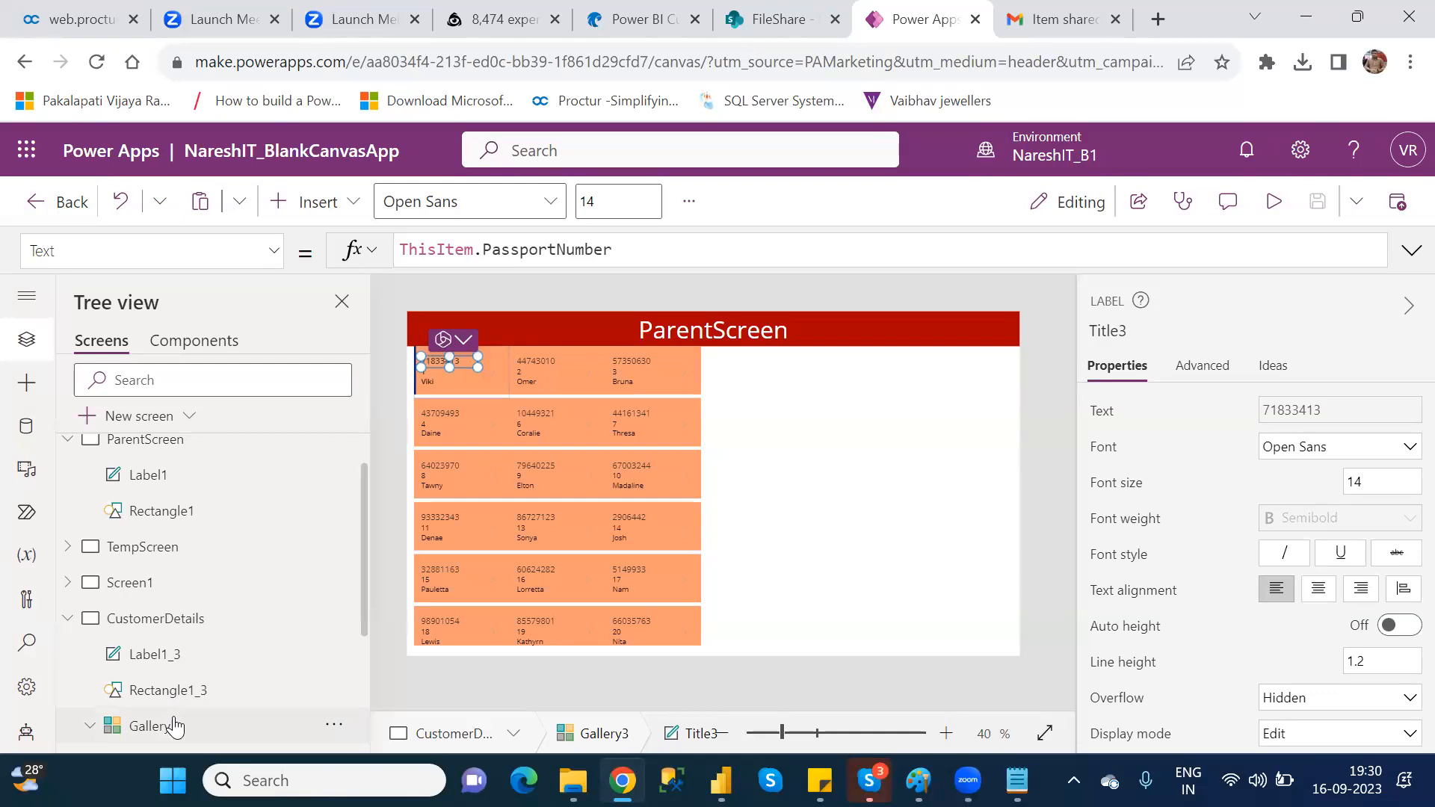
# Step: Assign the FirstName field to Title3 in Gallery3's field assignments
pyautogui.click(174, 726)
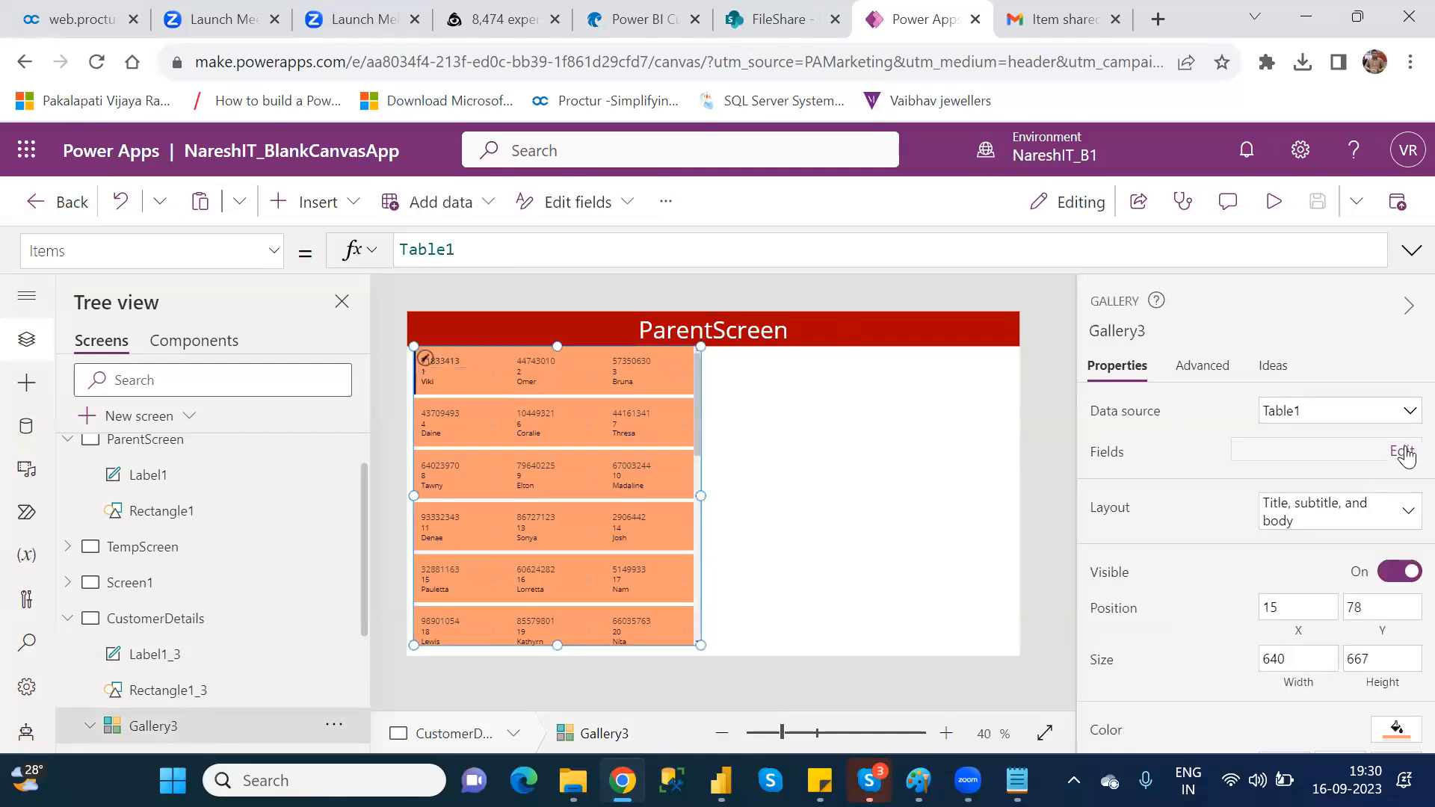
pyautogui.click(1403, 452)
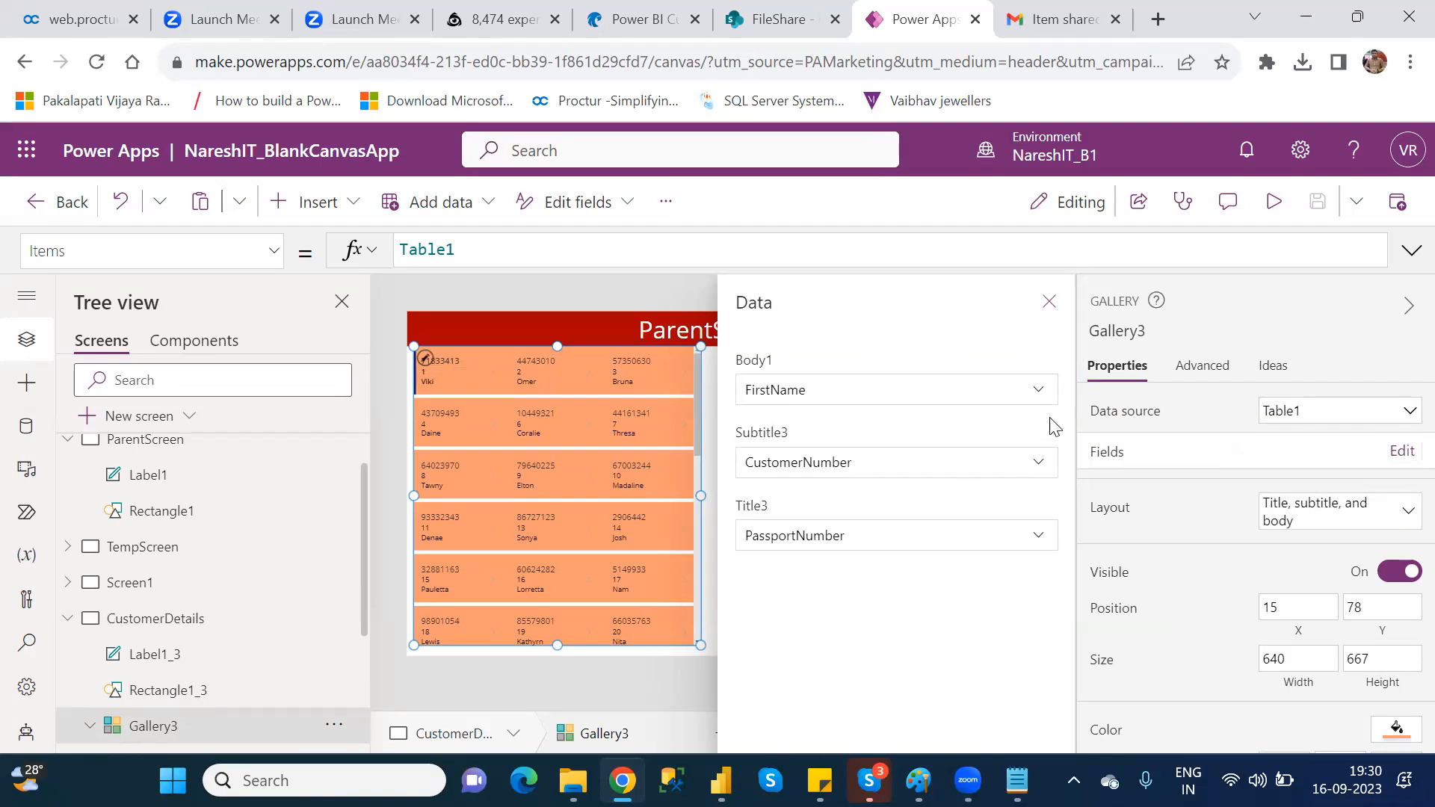
pyautogui.click(1010, 544)
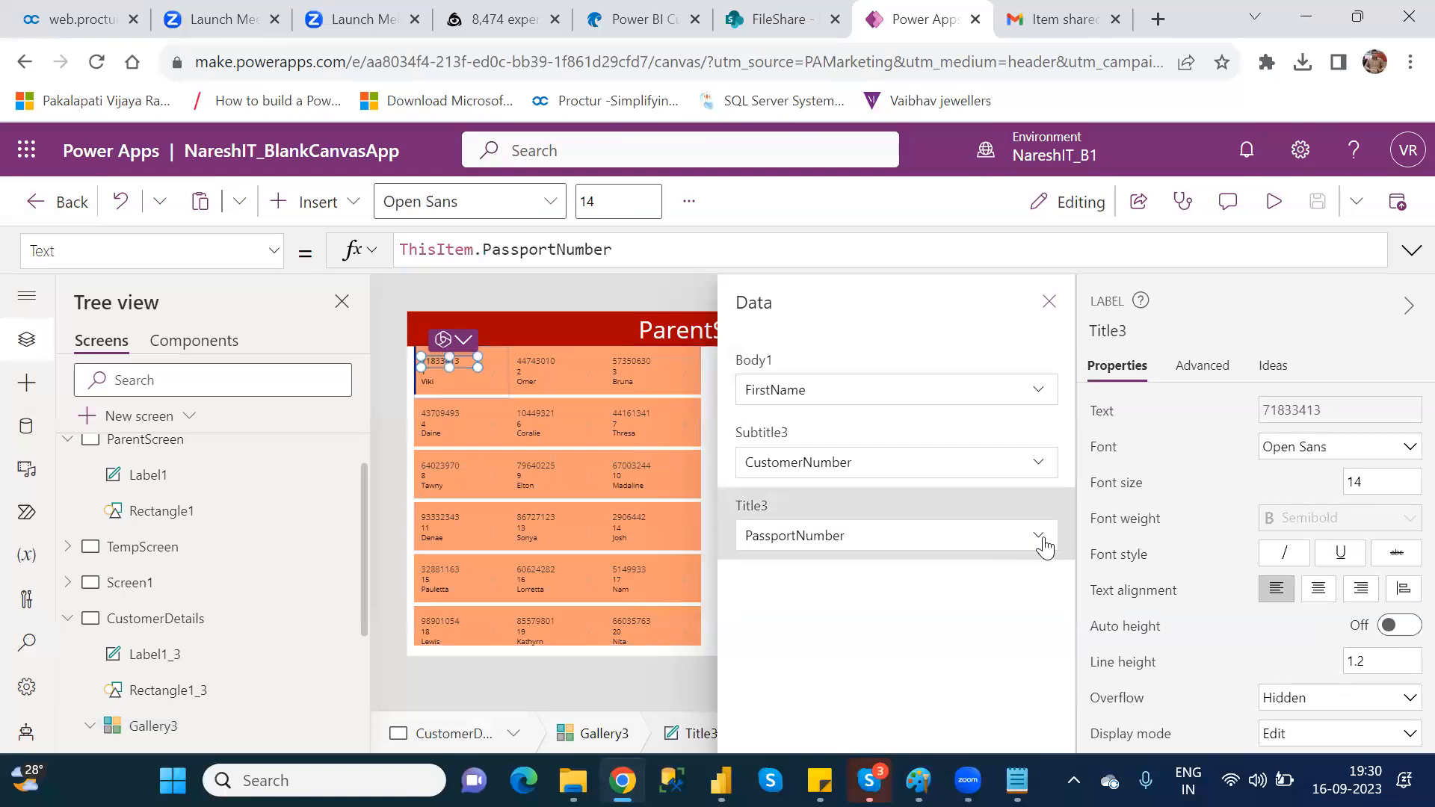
pyautogui.click(1042, 543)
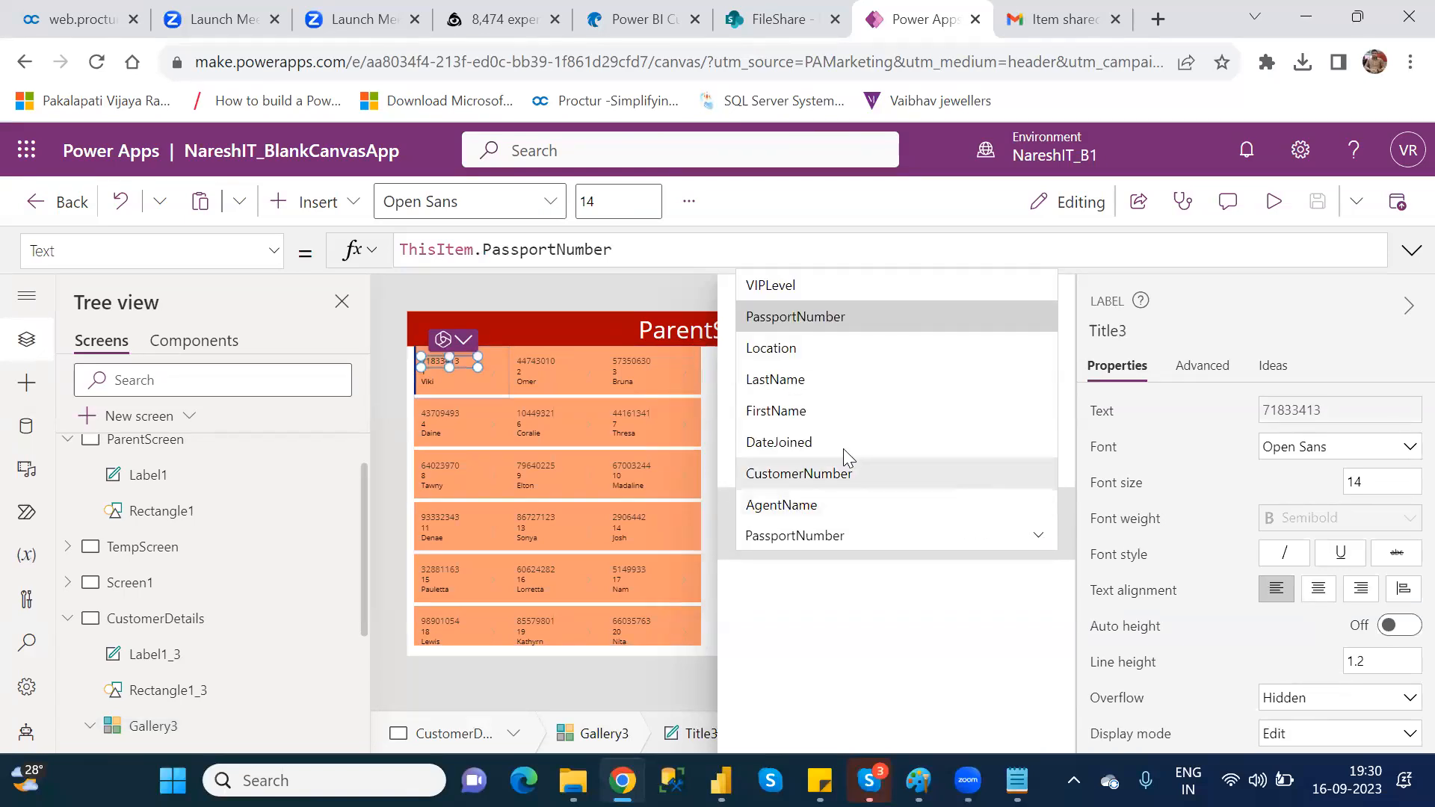
pyautogui.click(814, 411)
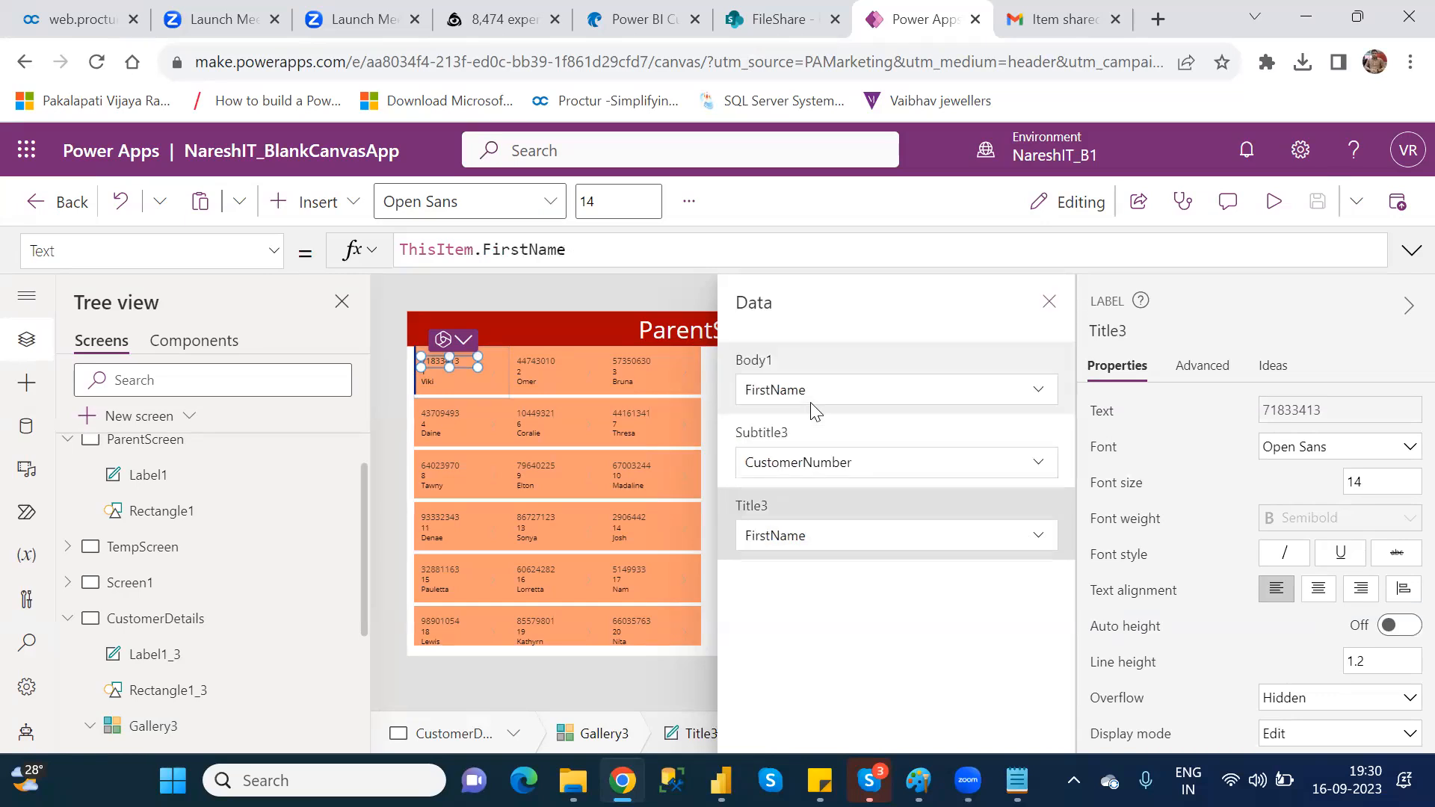
# Step: Assign the AgentName field to Subtitle3 and the Location field to Body1 in Gallery3, and close the field assignments
pyautogui.click(1035, 471)
pyautogui.click(1035, 471)
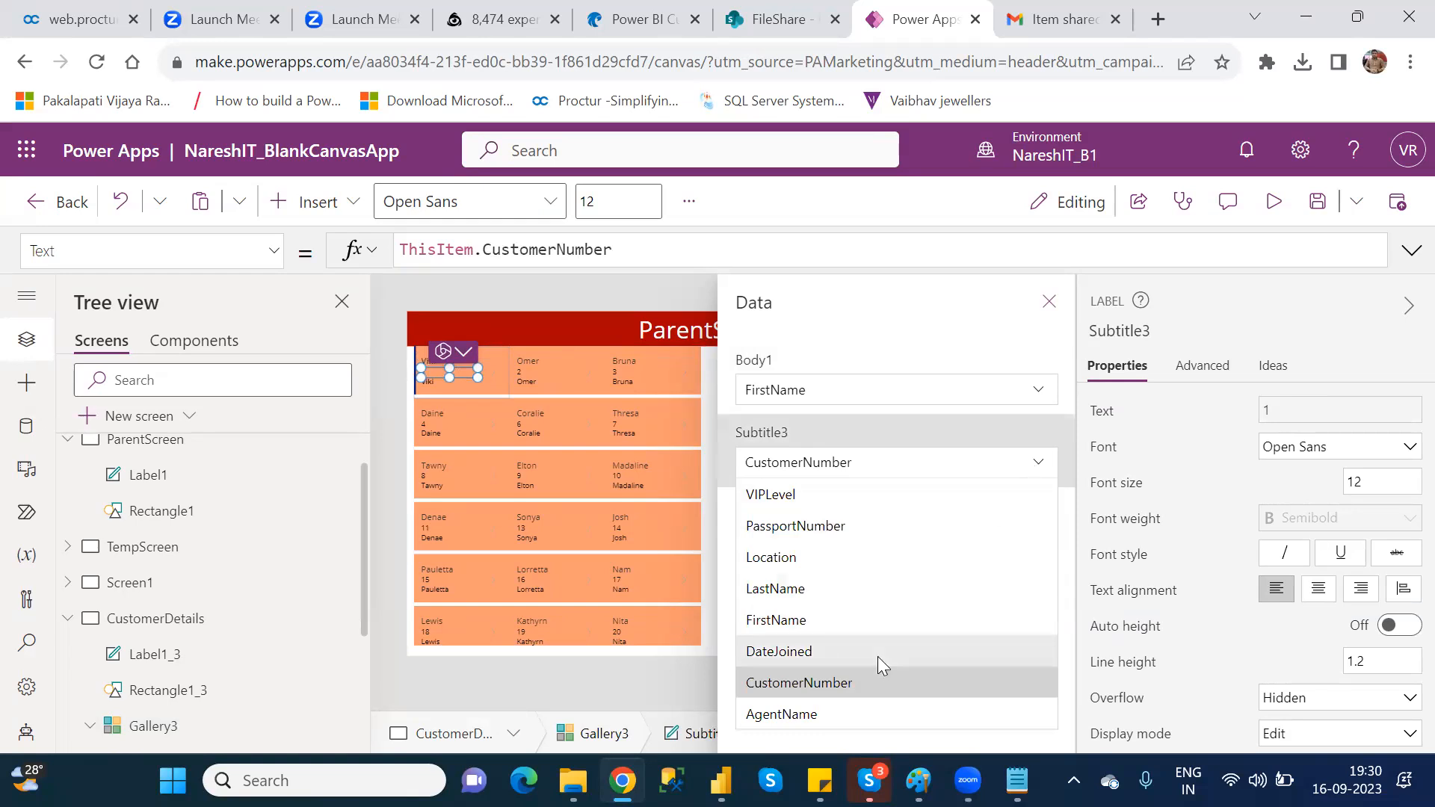
pyautogui.click(835, 712)
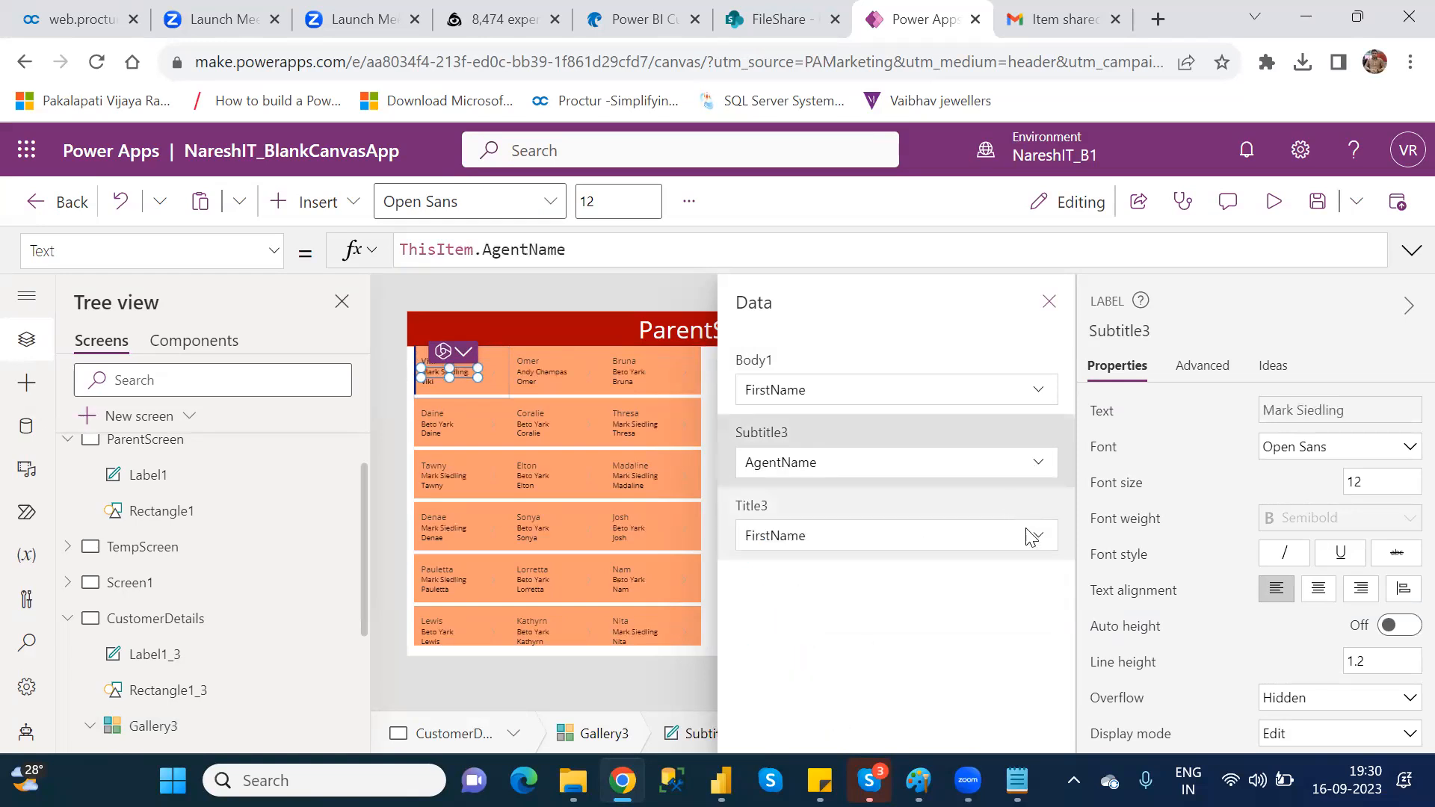
pyautogui.click(1038, 392)
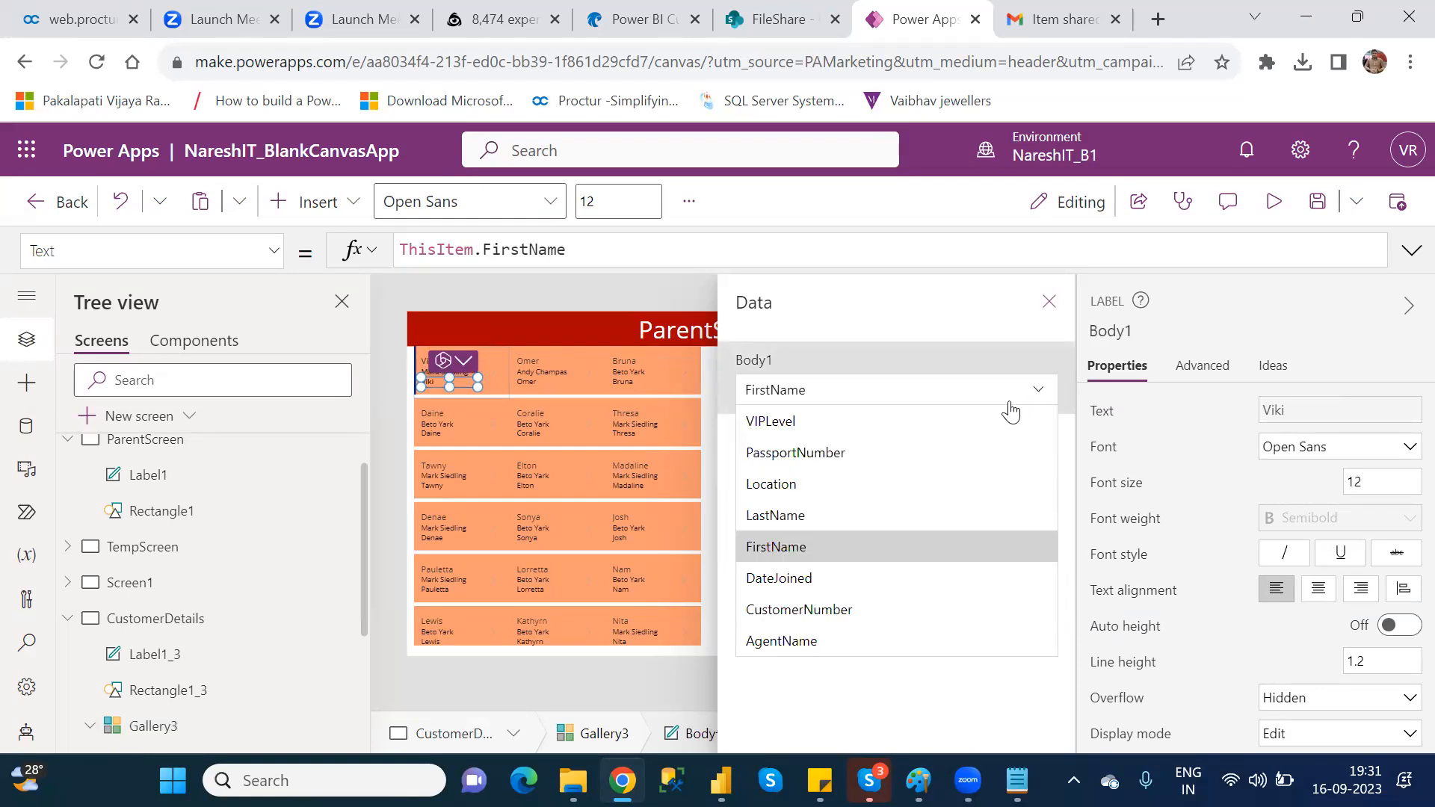
pyautogui.click(812, 485)
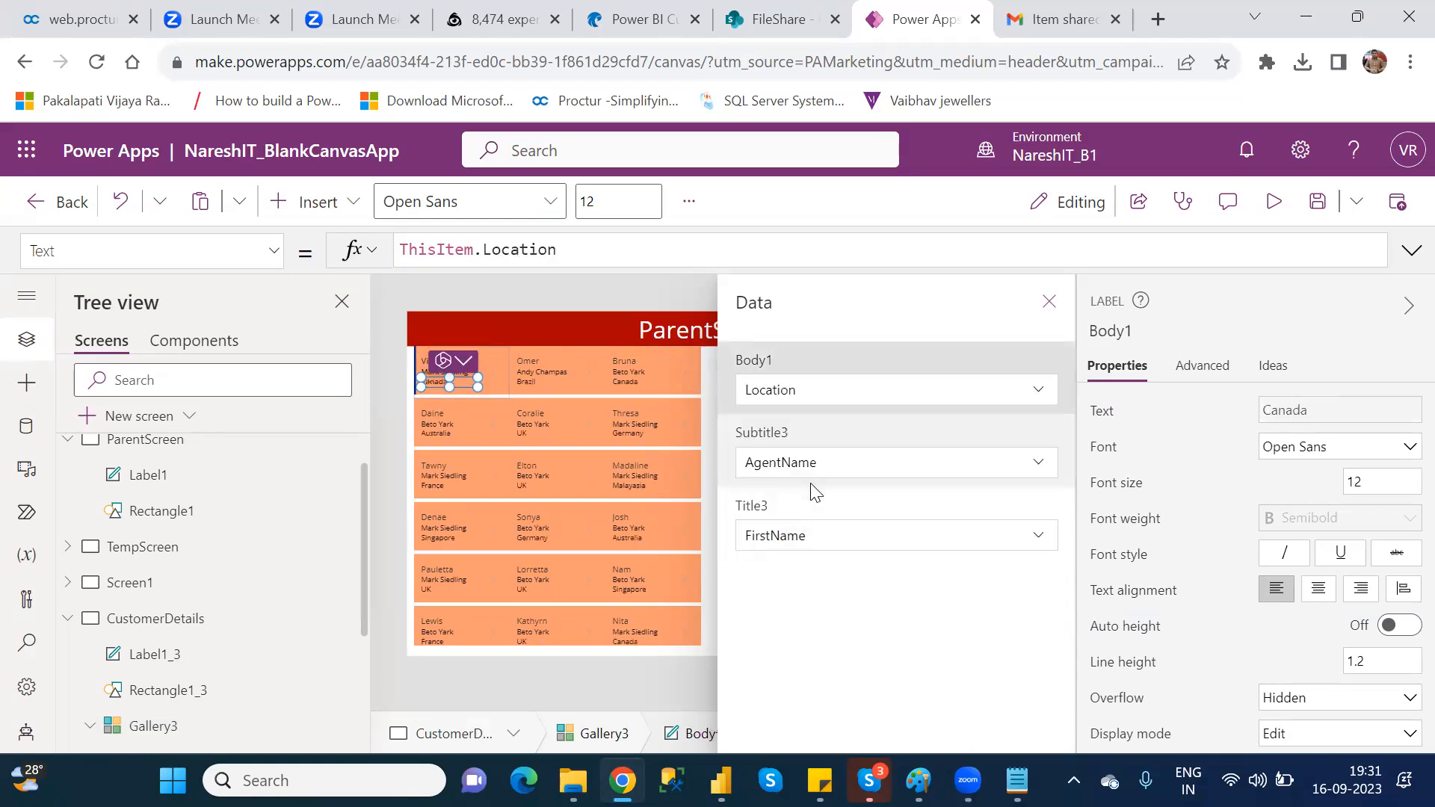
pyautogui.click(1049, 302)
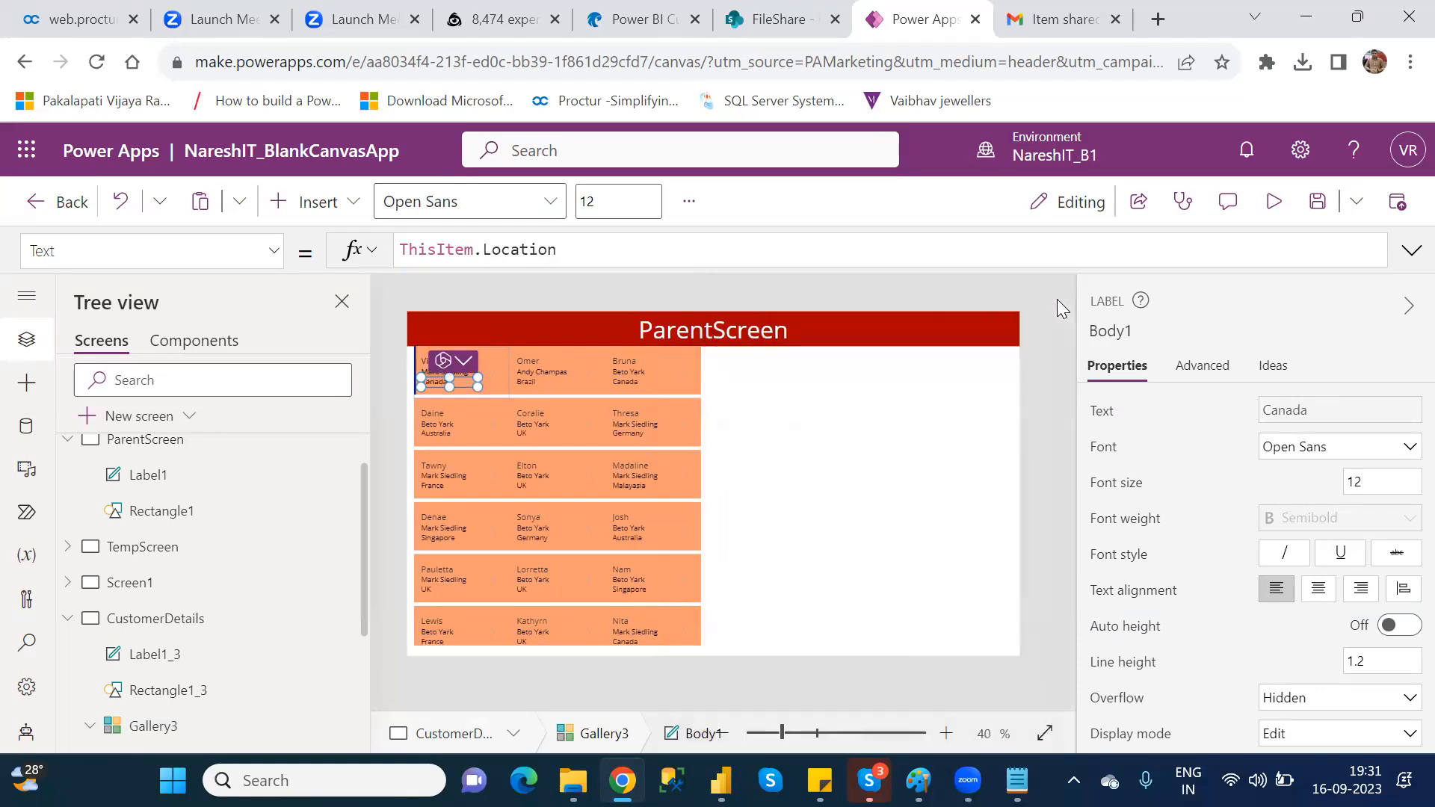
pyautogui.click(756, 464)
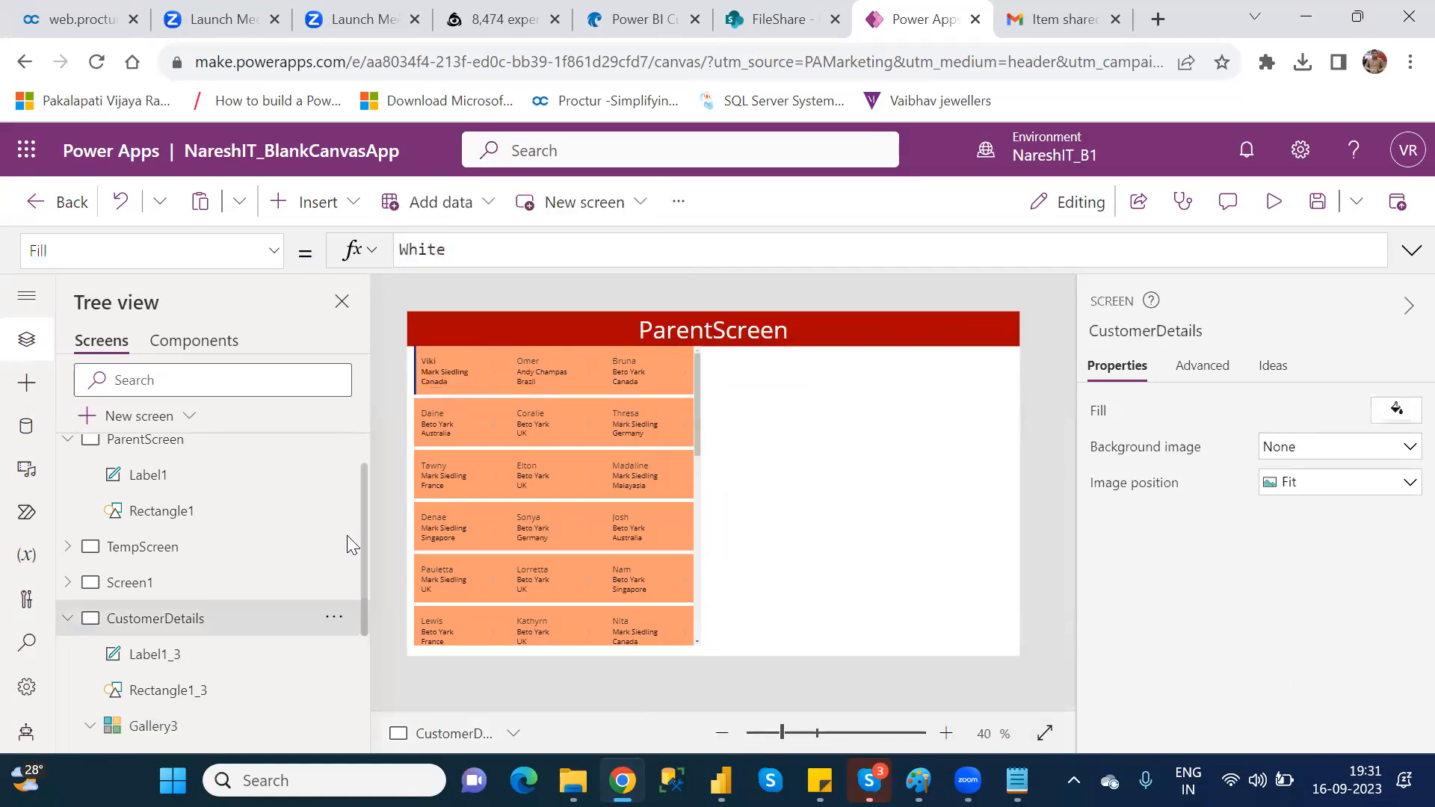
# Step: Examine the ThisItem and FirstName parts of the Title3 label's Text formula in Gallery3
pyautogui.click(145, 729)
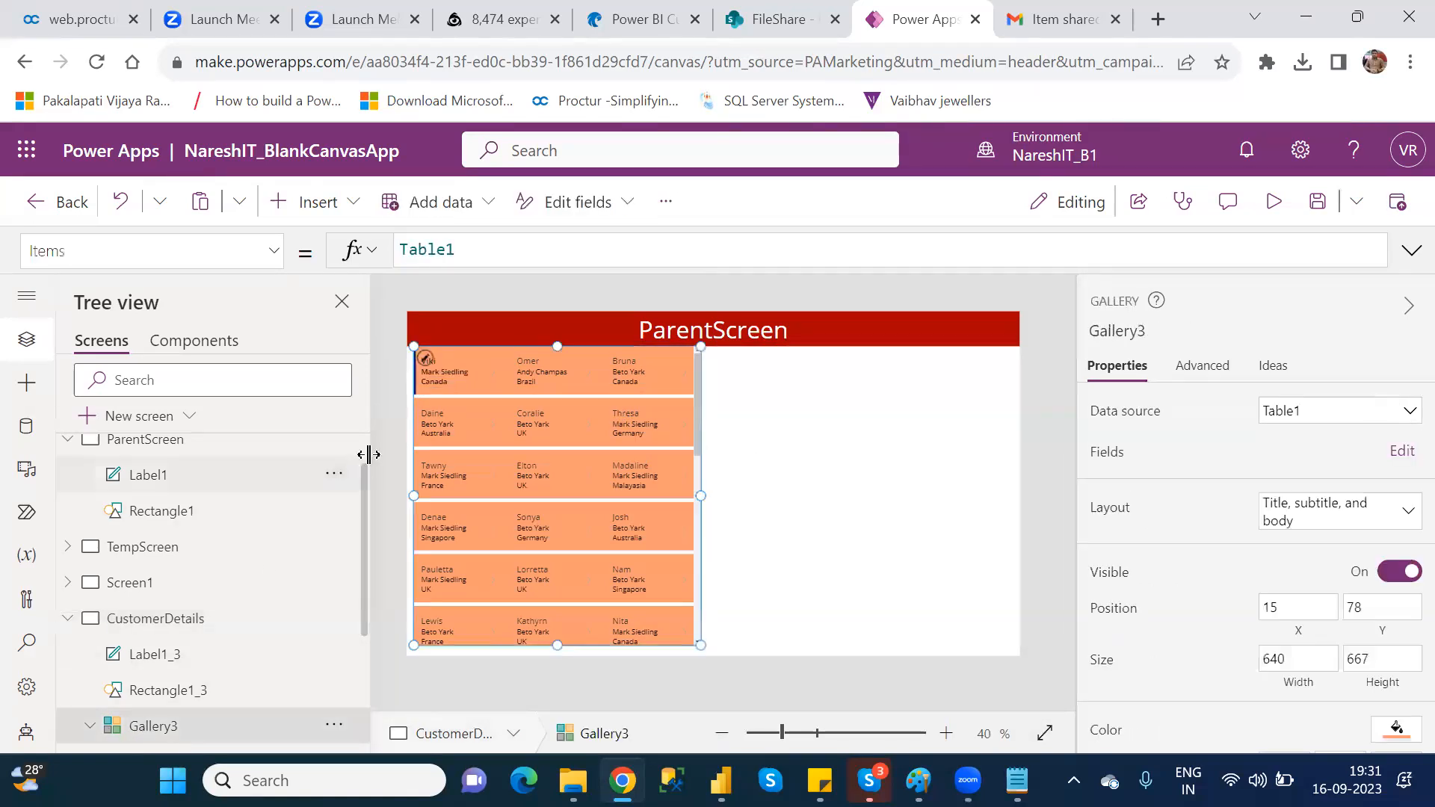
pyautogui.click(437, 363)
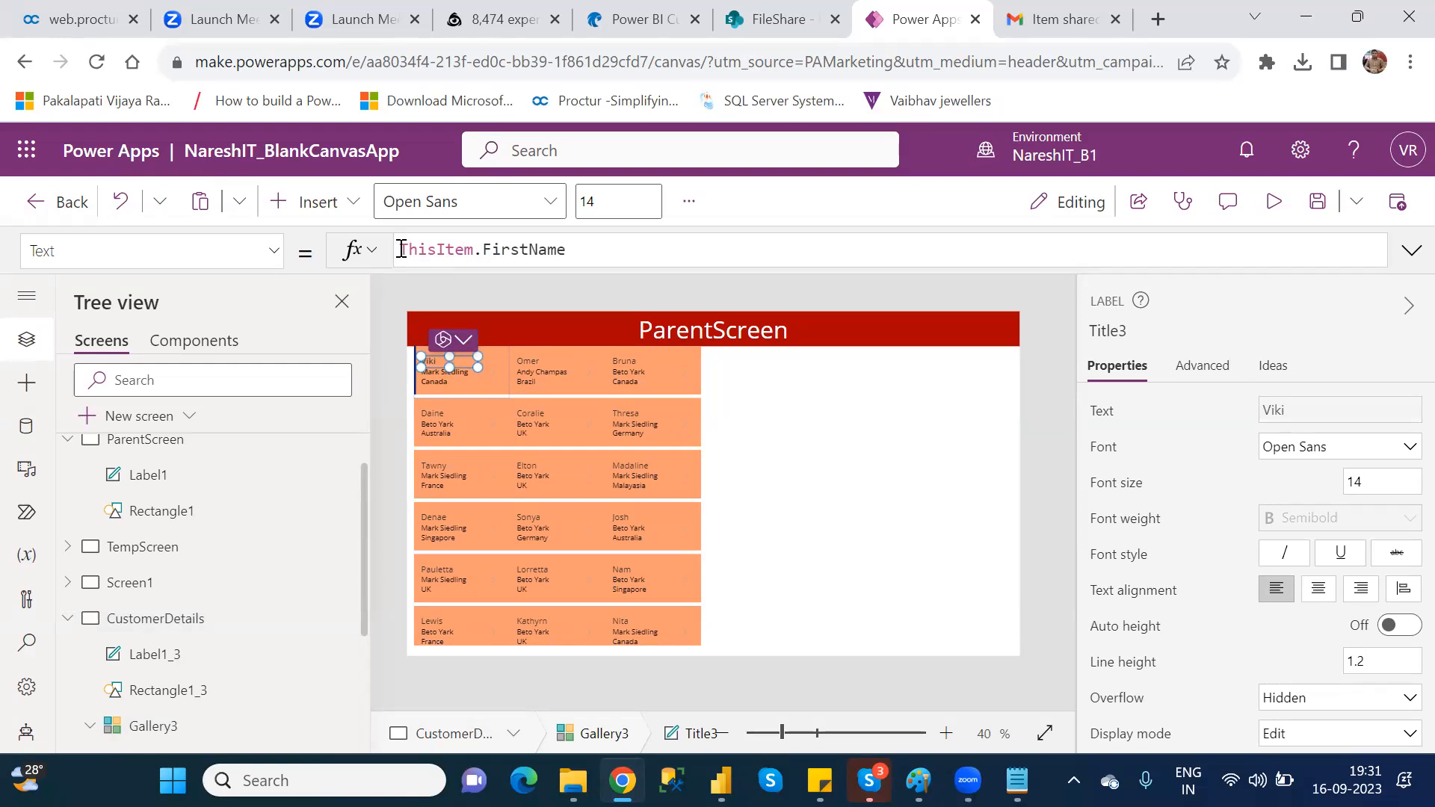
pyautogui.click(401, 249)
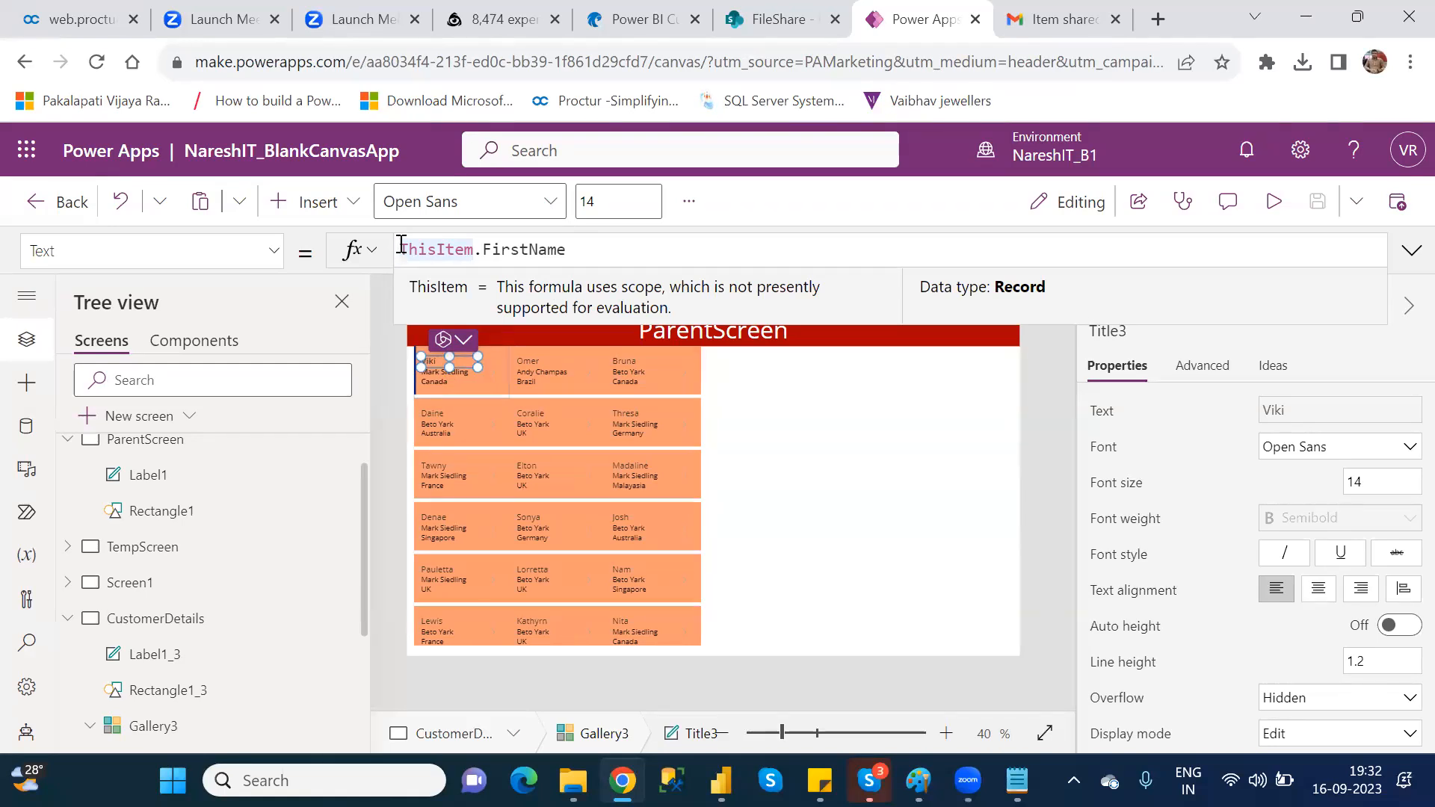
pyautogui.click(746, 25)
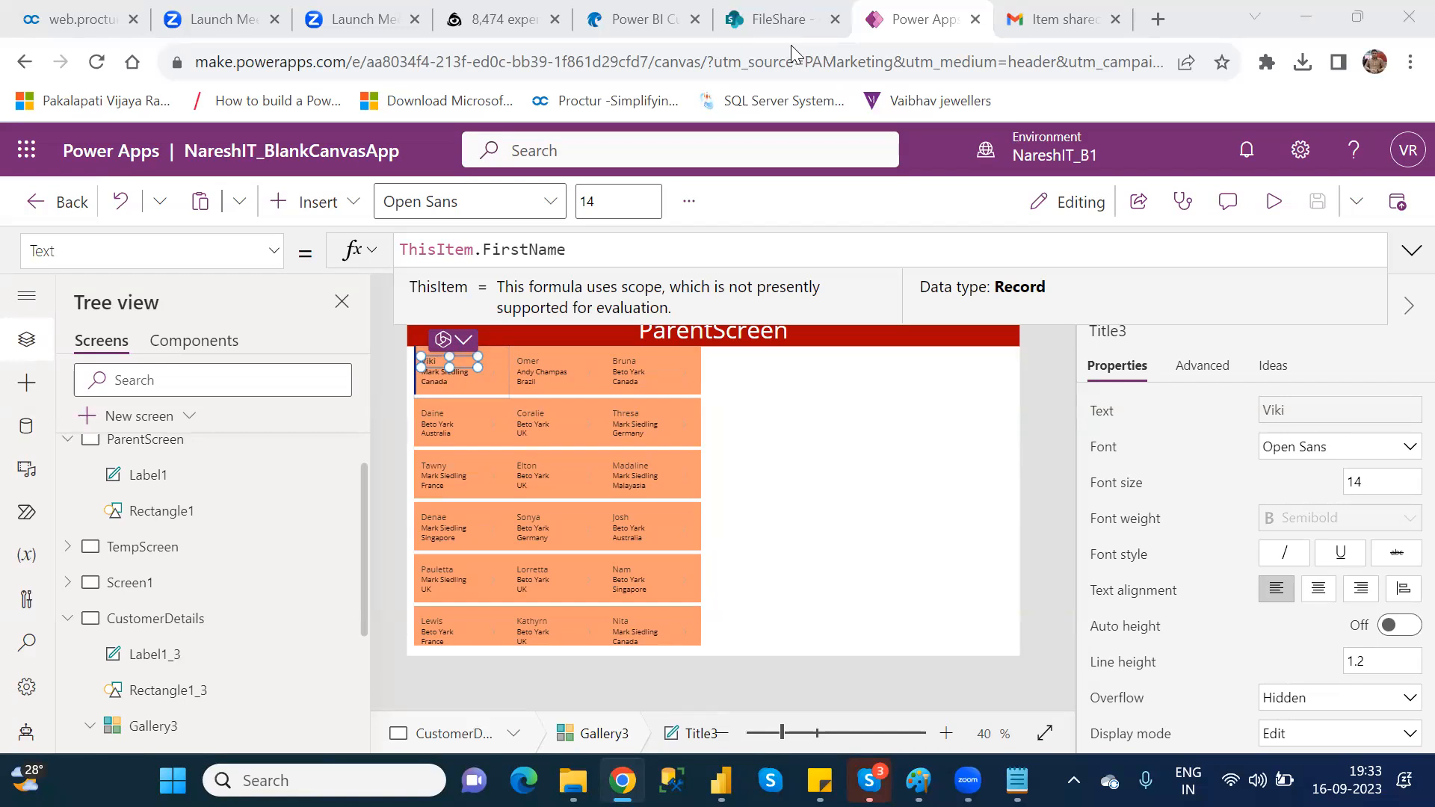
pyautogui.click(581, 252)
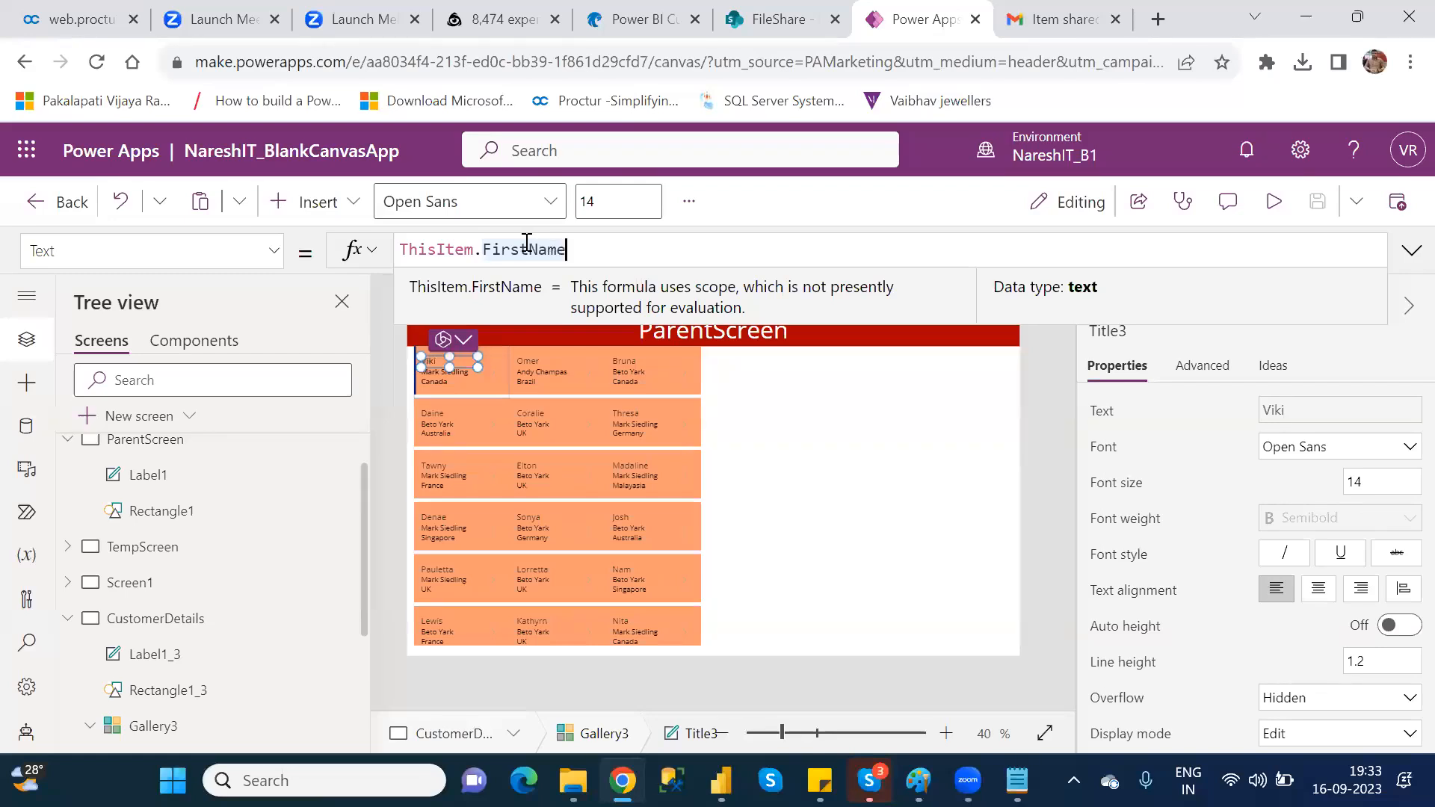
pyautogui.click(401, 250)
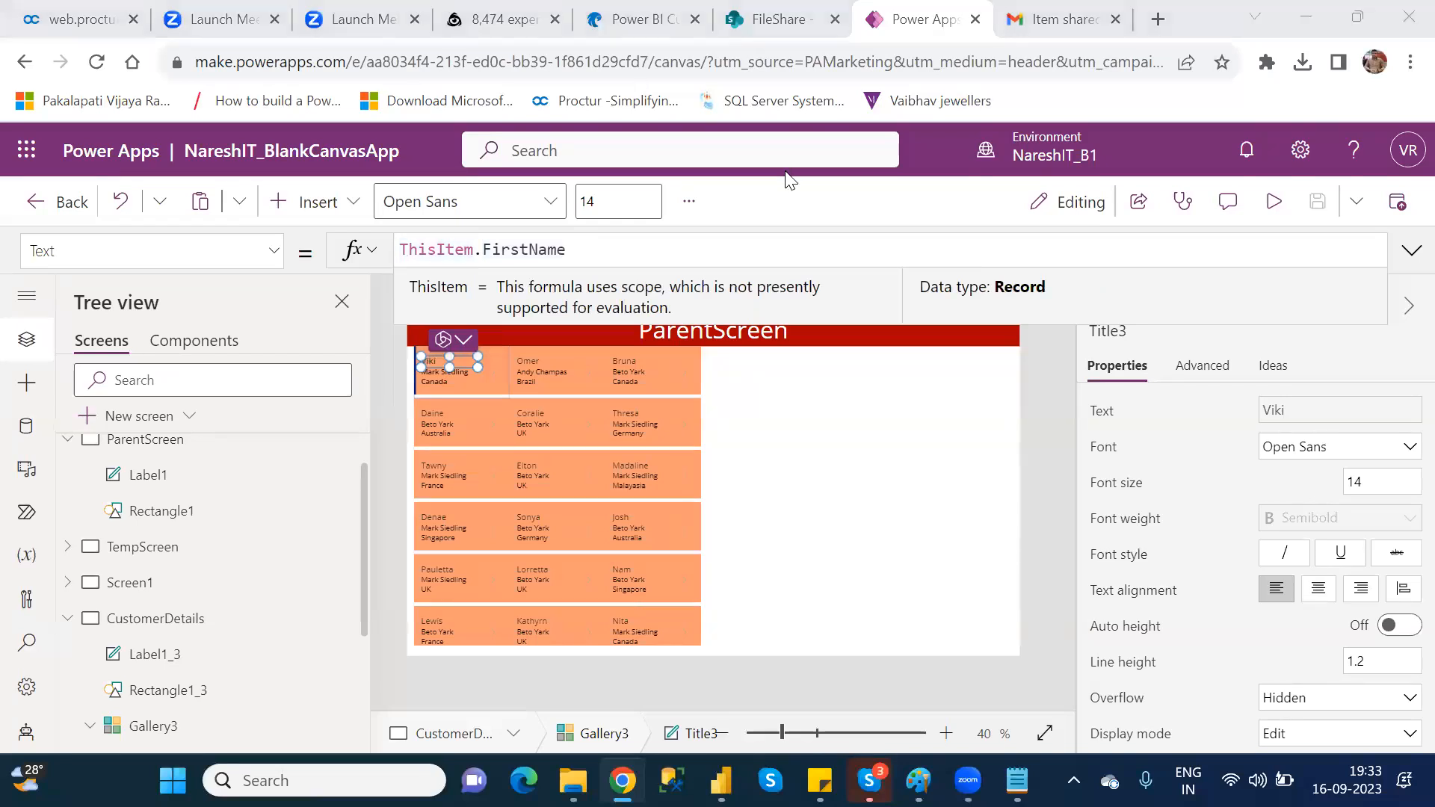
# Step: Start a Concatenate function in the Title3 label's Text formula in Gallery3 and remove the leftover .FirstName text
pyautogui.click(402, 249)
pyautogui.write('(')
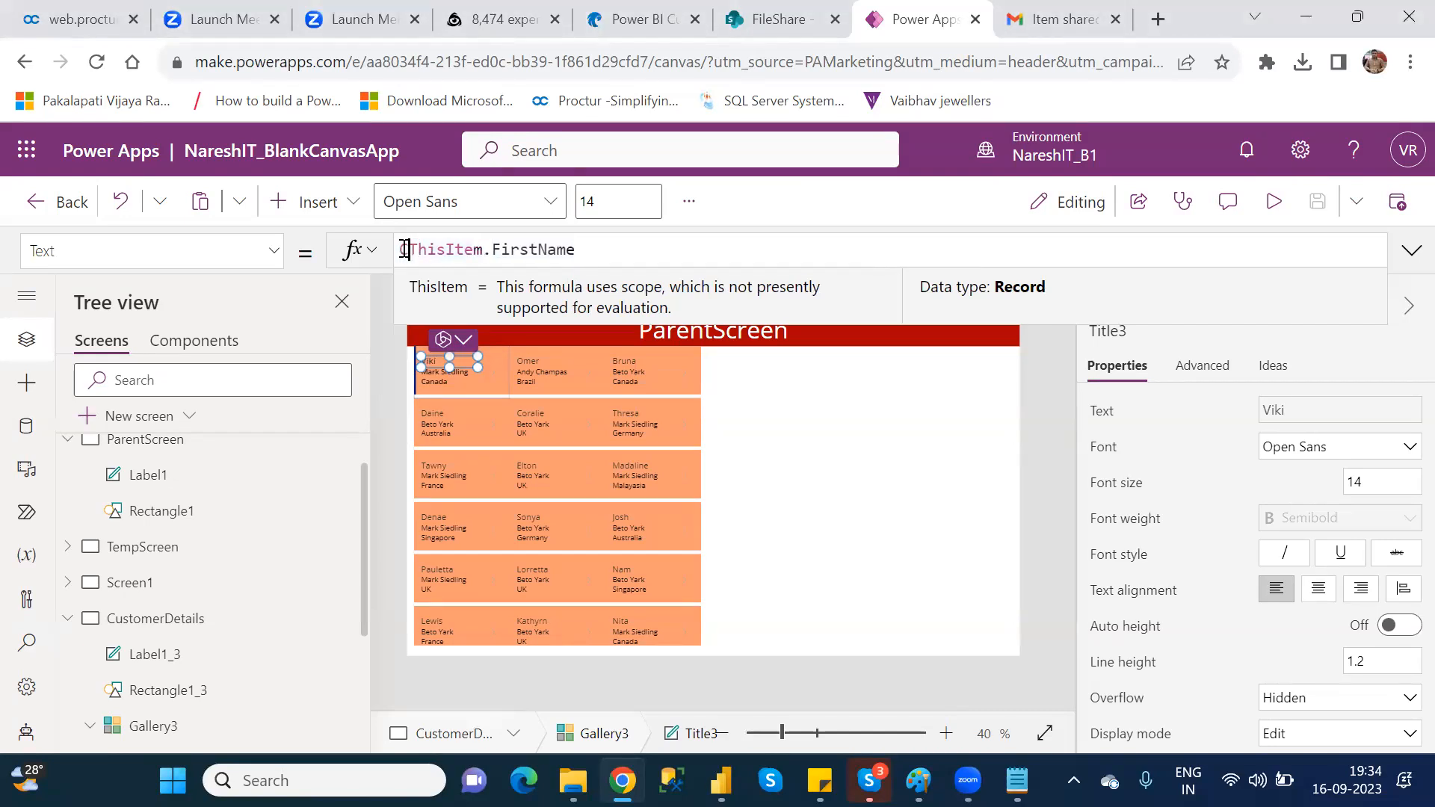
pyautogui.write('oncate')
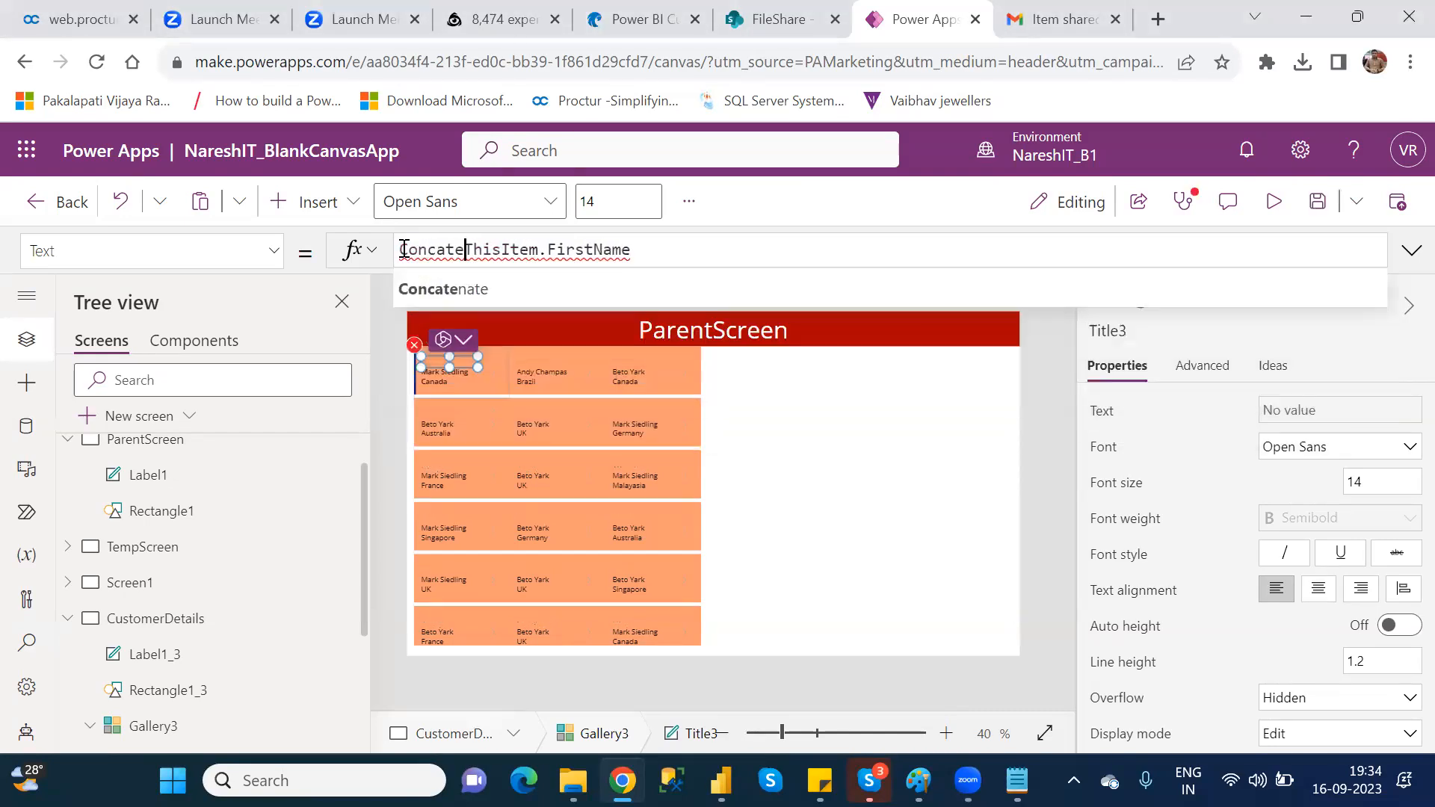
pyautogui.press('Tab')
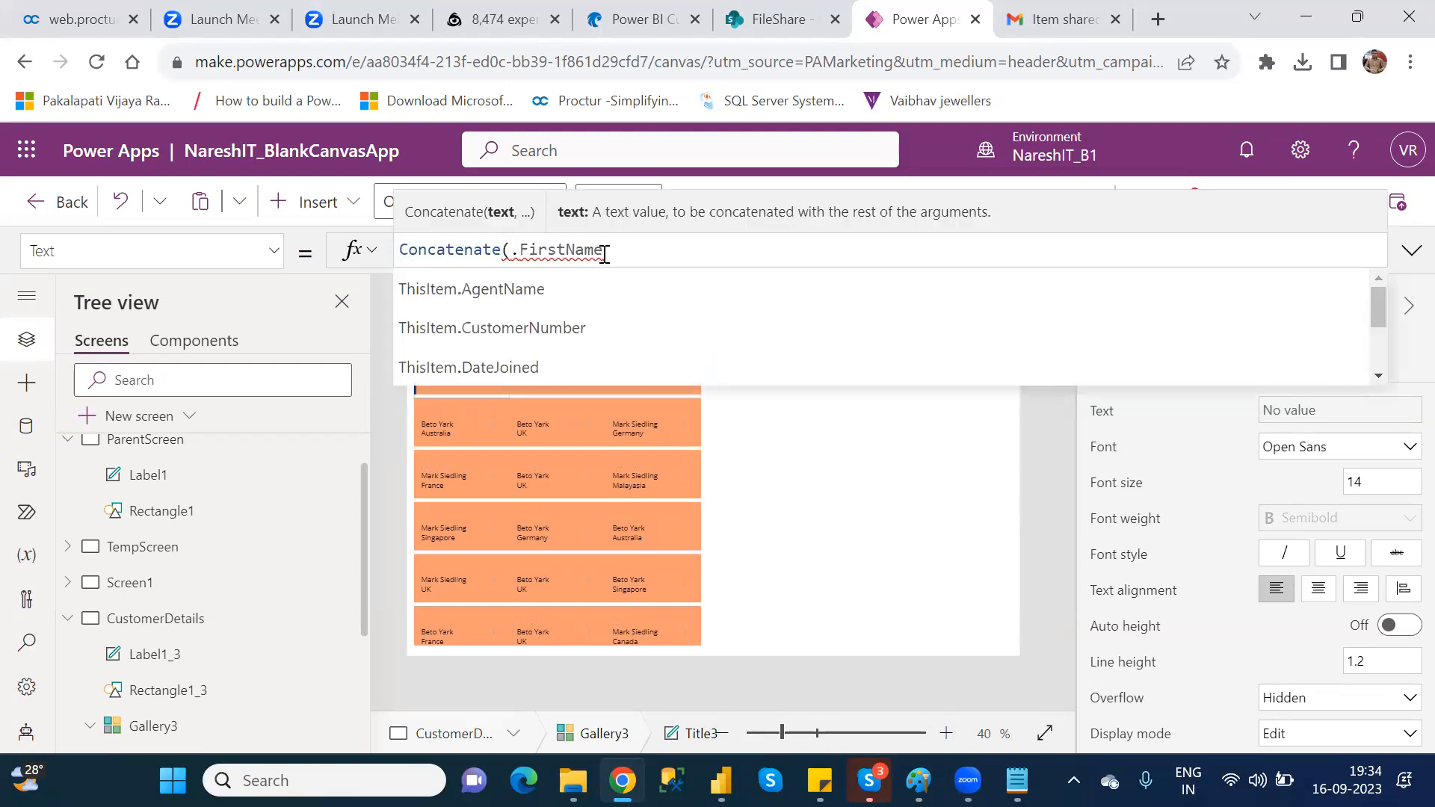
pyautogui.doubleClick(516, 250)
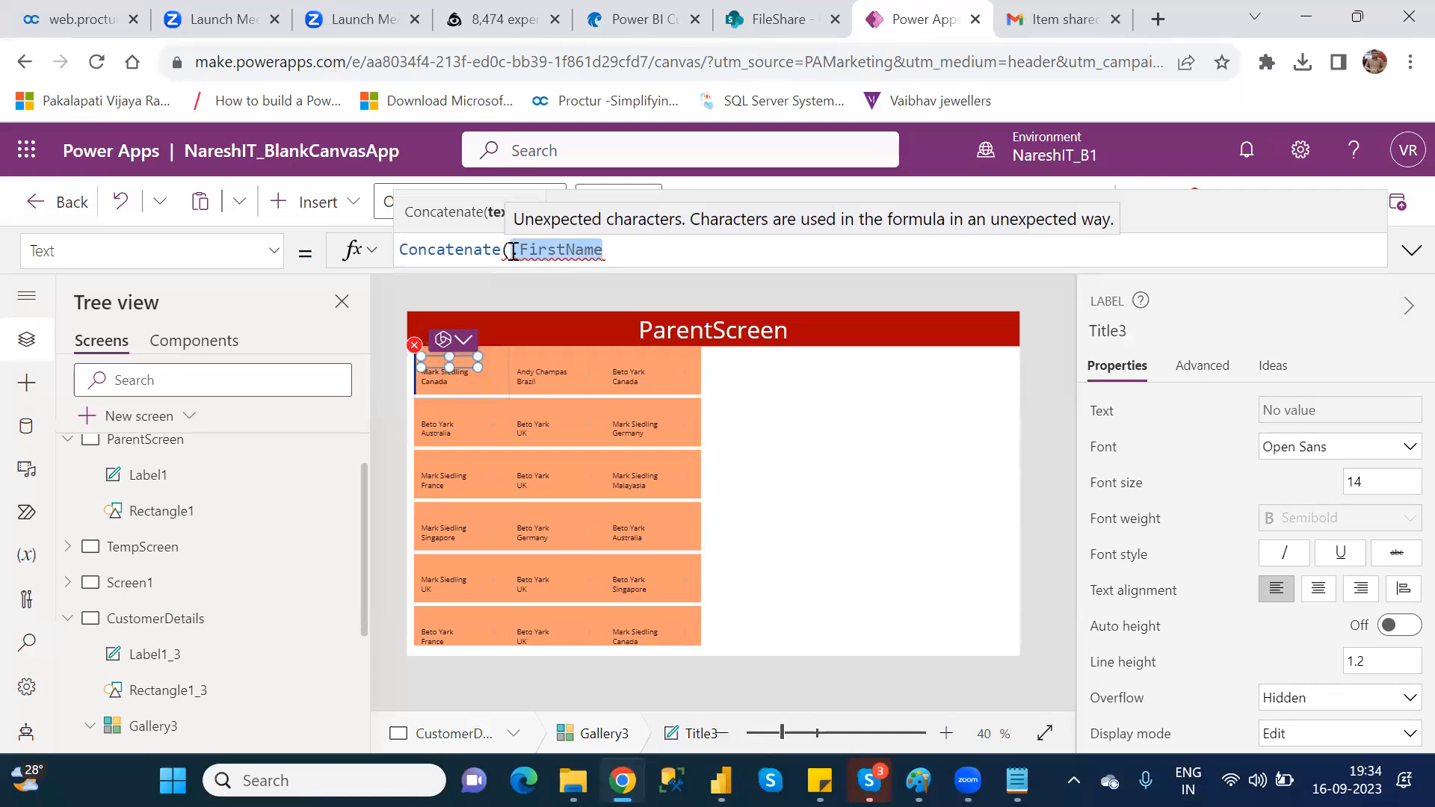
pyautogui.press('BackSpace')
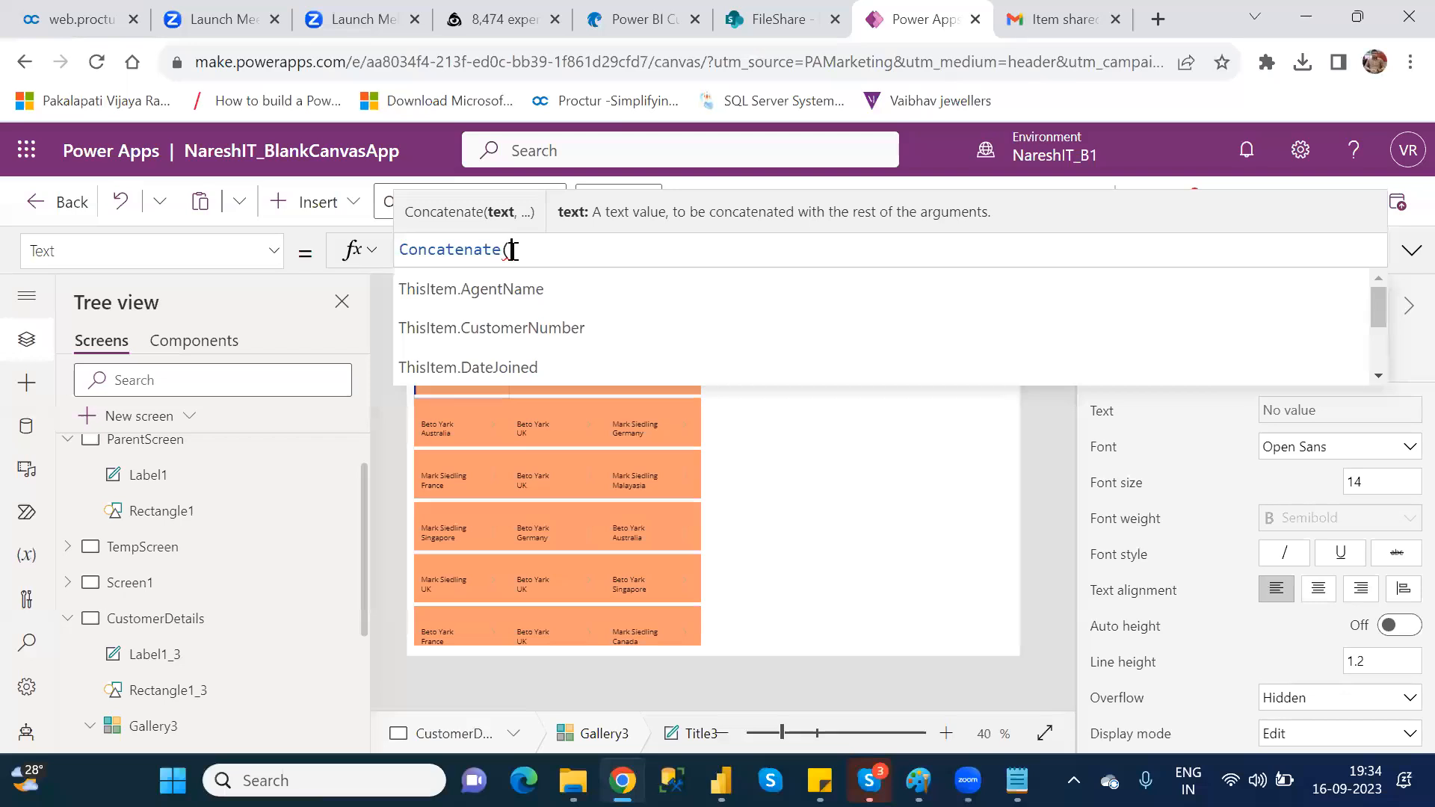
# Step: Add ThisItem.FirstName as the first Concatenate argument, followed by a comma
pyautogui.write('This')
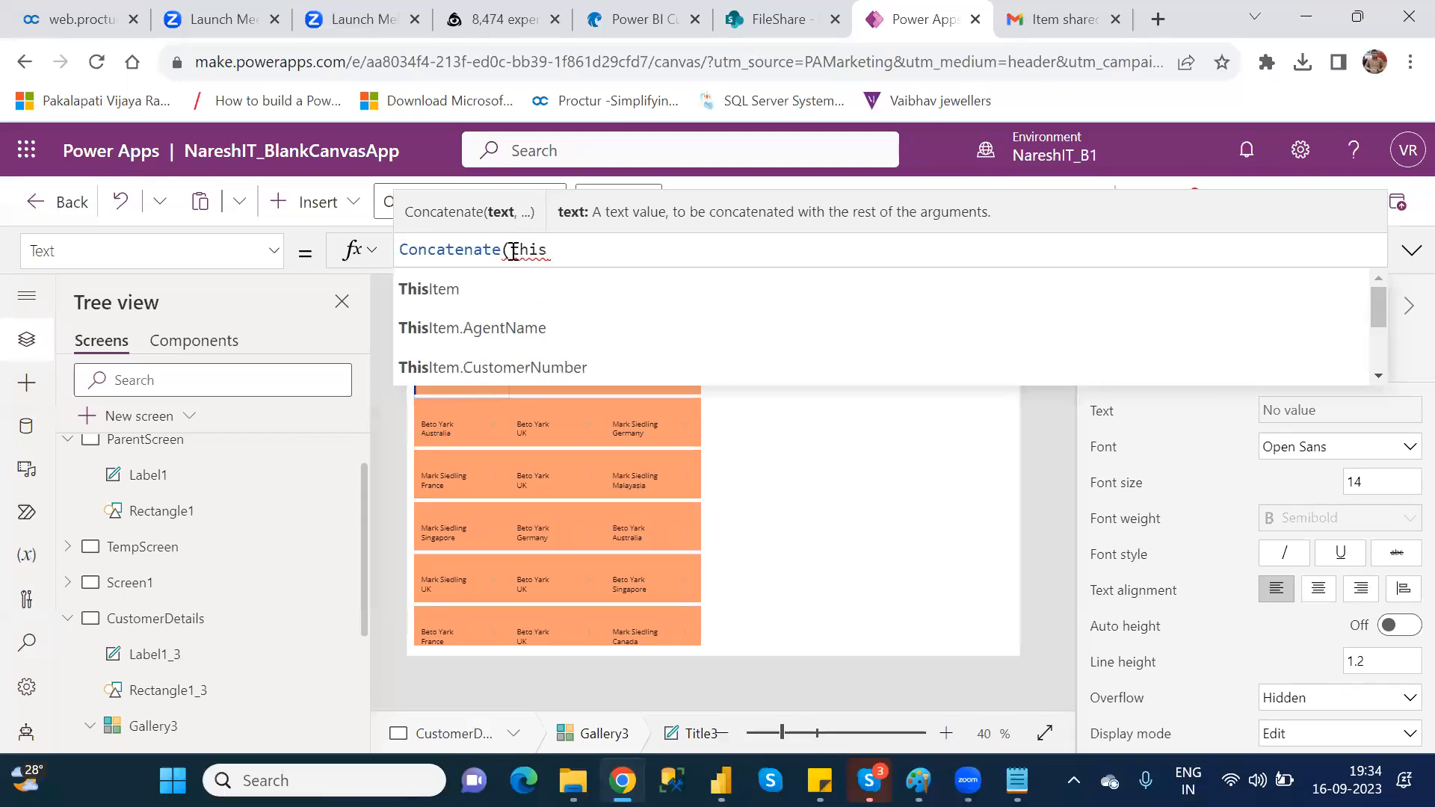
pyautogui.press('Down')
pyautogui.press('Down')
pyautogui.press('Down')
pyautogui.press('Down')
pyautogui.press('Down')
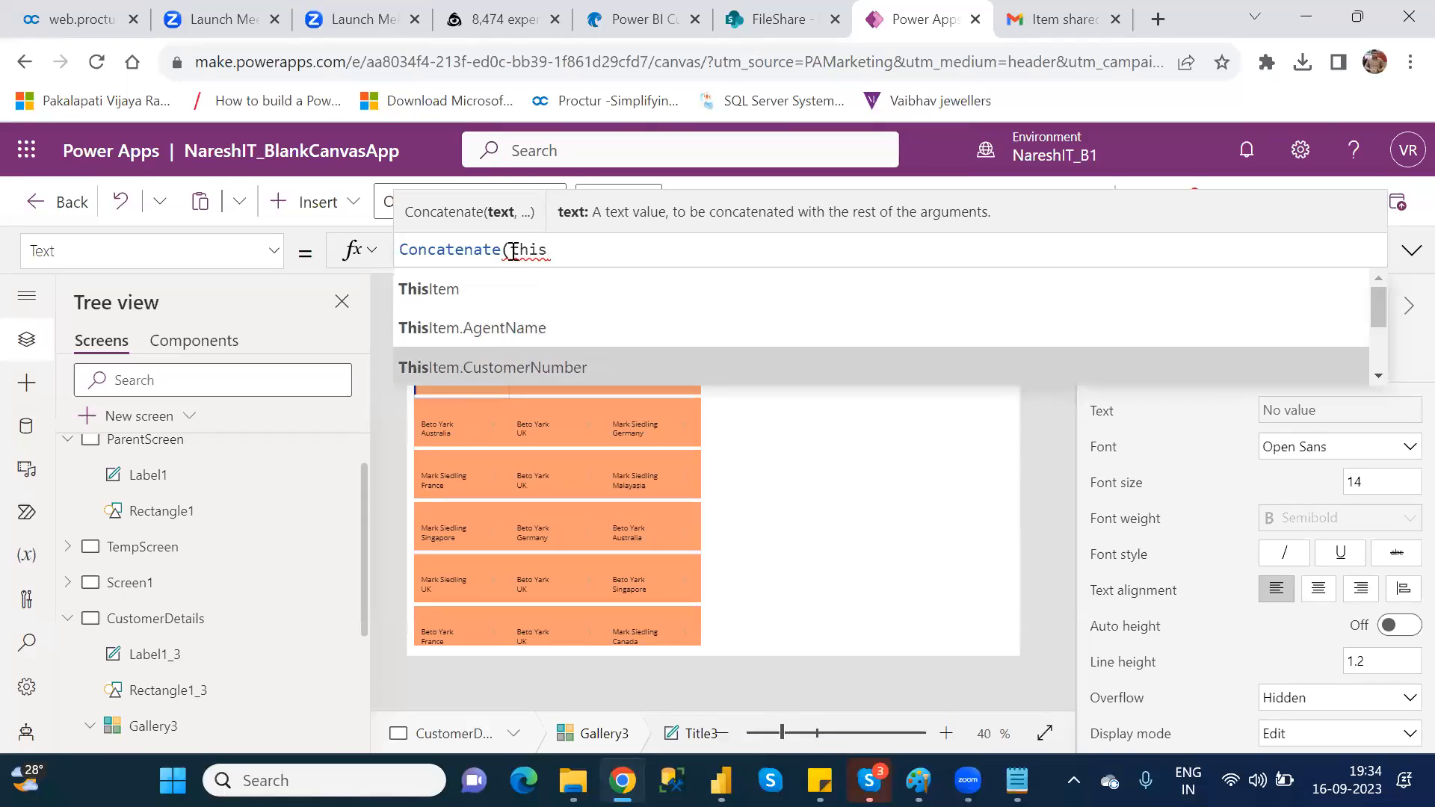
pyautogui.press('Down')
pyautogui.press('Up')
pyautogui.press('Tab')
pyautogui.write(',')
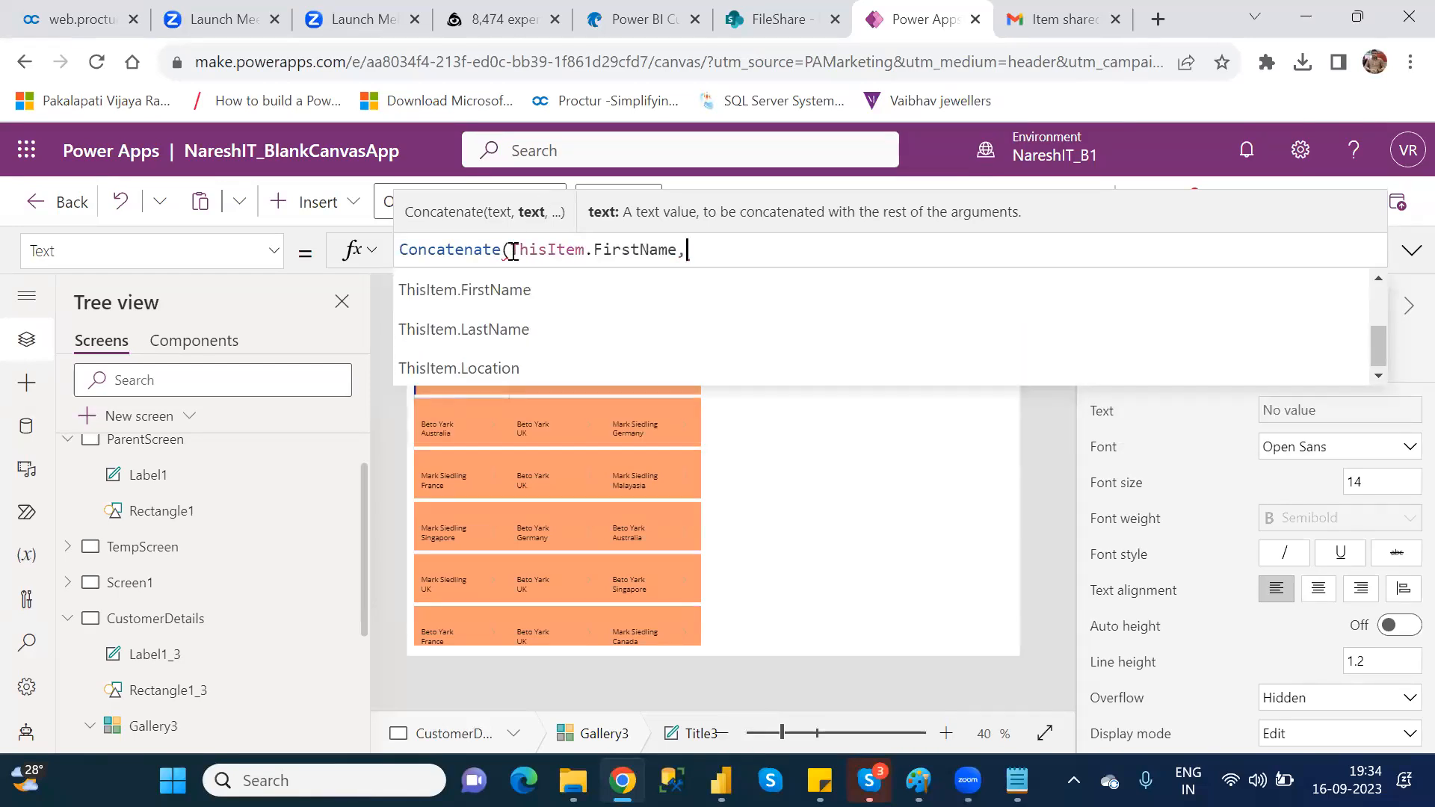
pyautogui.write('this')
# Step: Add ThisItem.LastName as the second Concatenate argument and close the formula
pyautogui.press('Down')
pyautogui.press('Down')
pyautogui.press('Down')
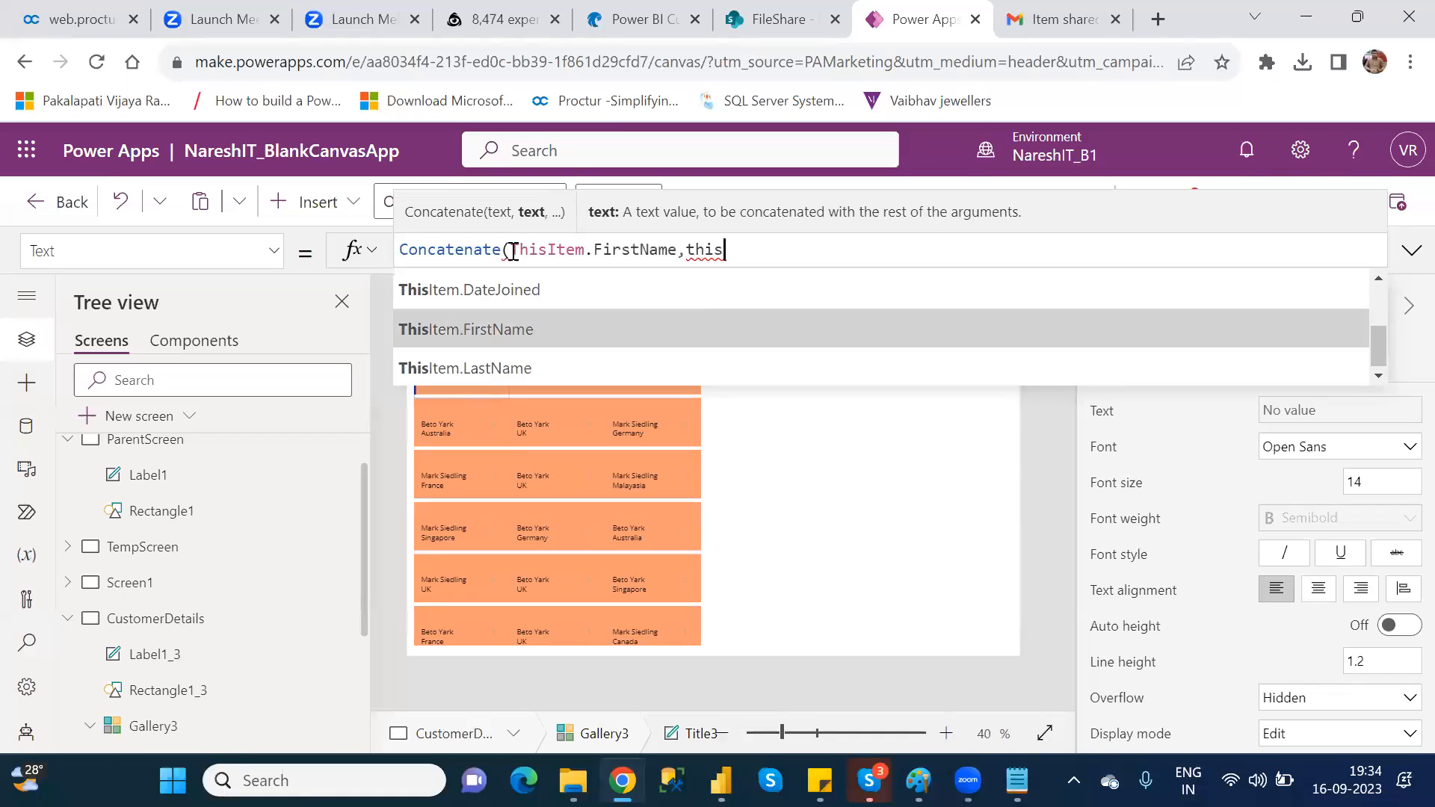
pyautogui.press('Tab')
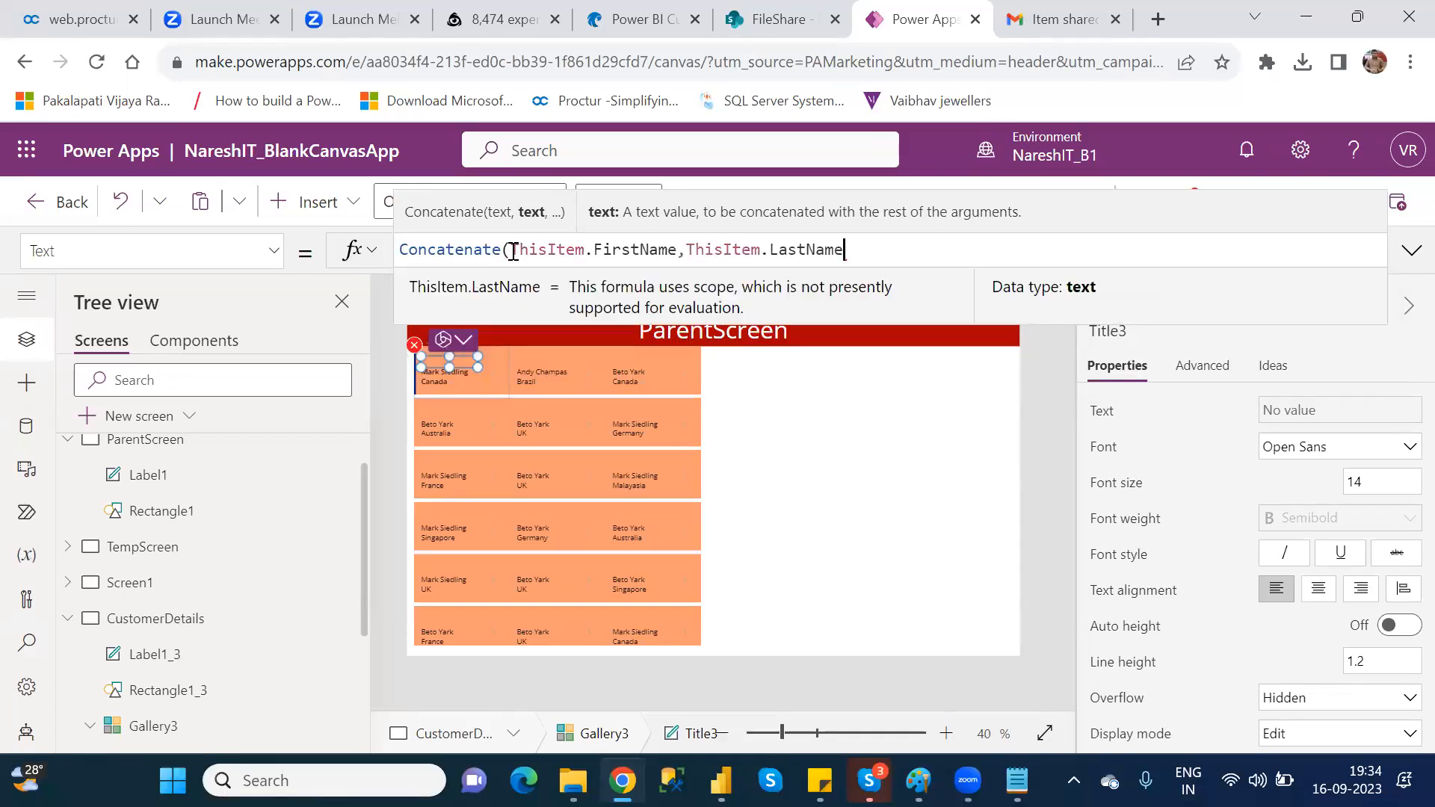
pyautogui.write(')')
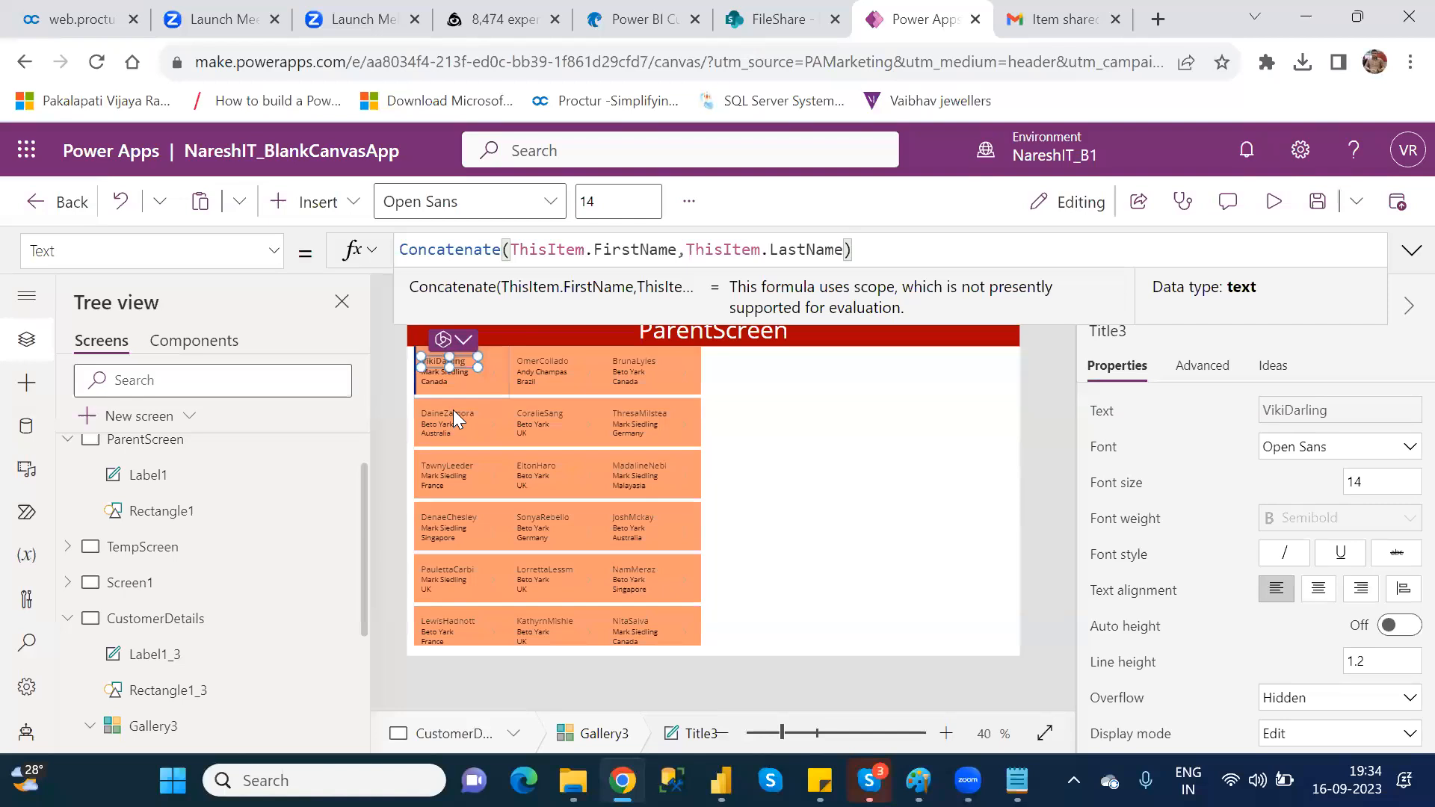
# Step: Insert a " " argument between FirstName and LastName in the Title3 Concatenate formula
pyautogui.click(691, 248)
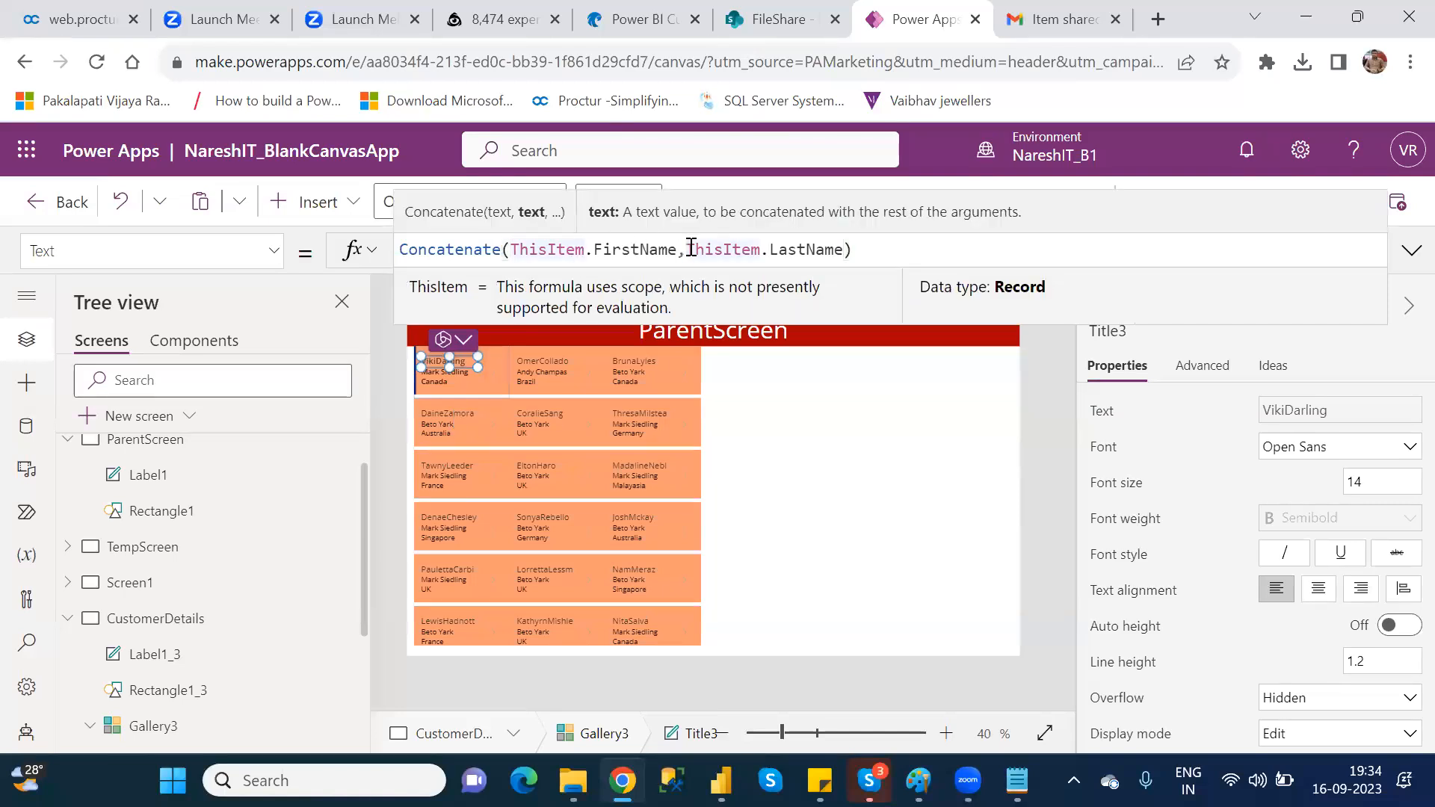
pyautogui.write(',')
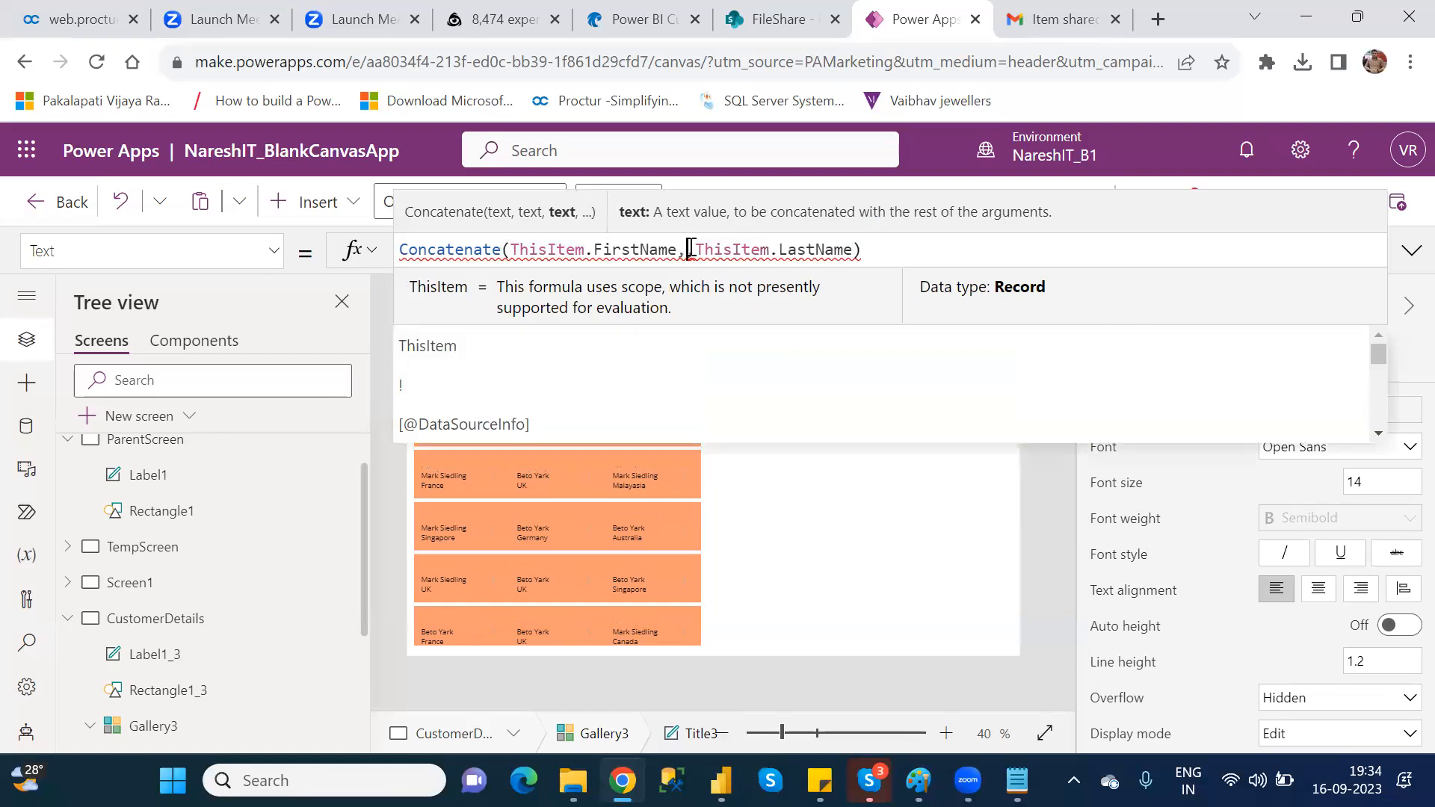
pyautogui.press('Left')
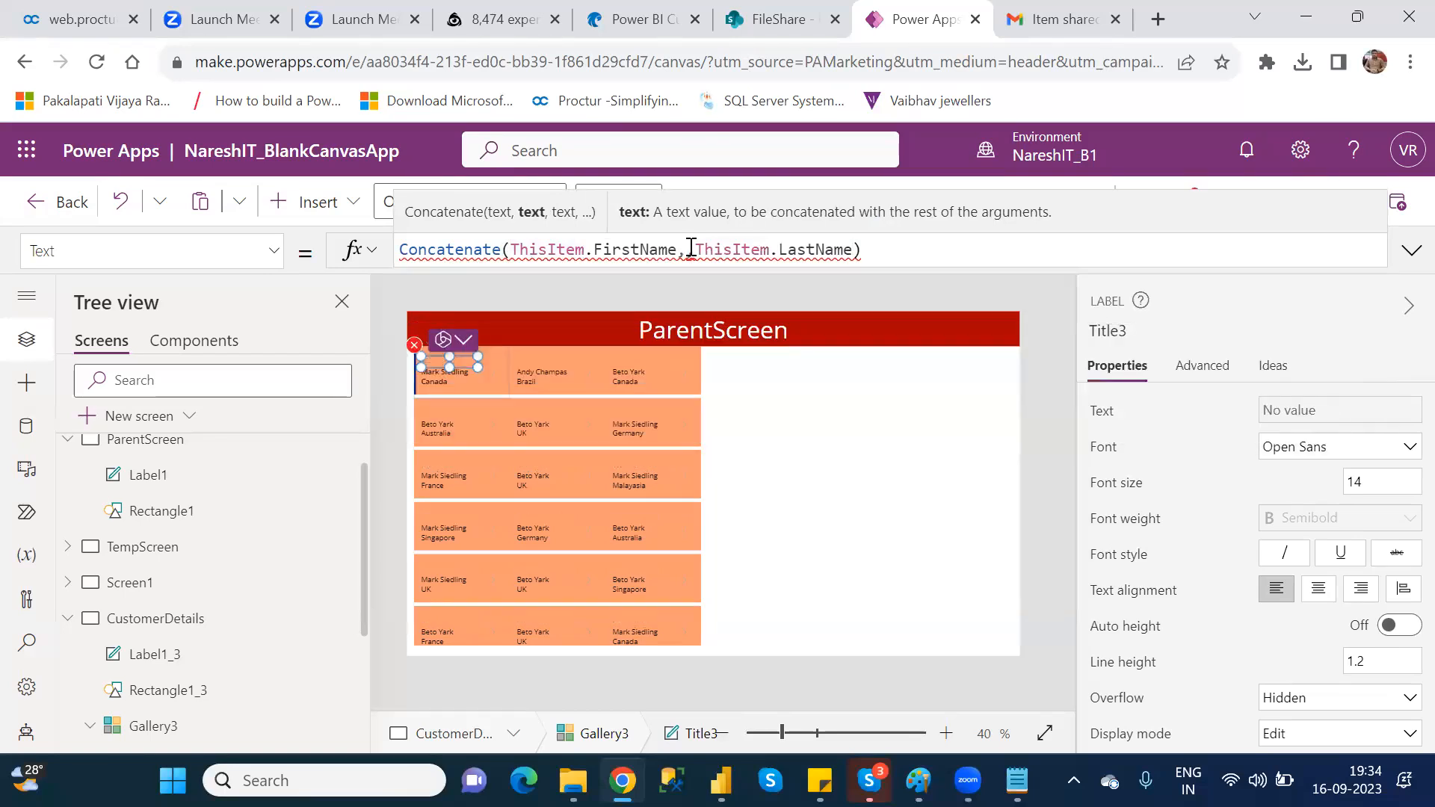
pyautogui.write('" ",')
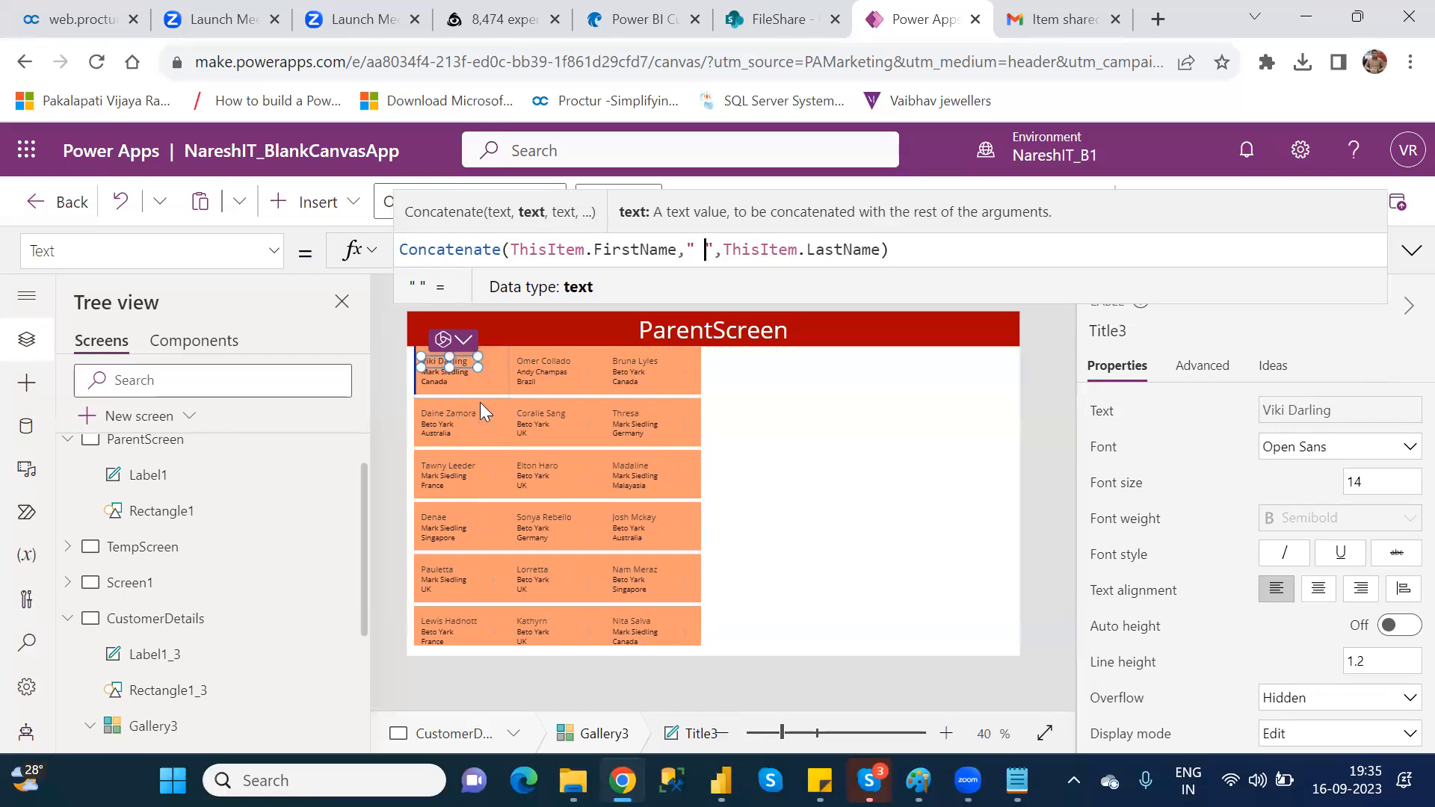
pyautogui.click(959, 251)
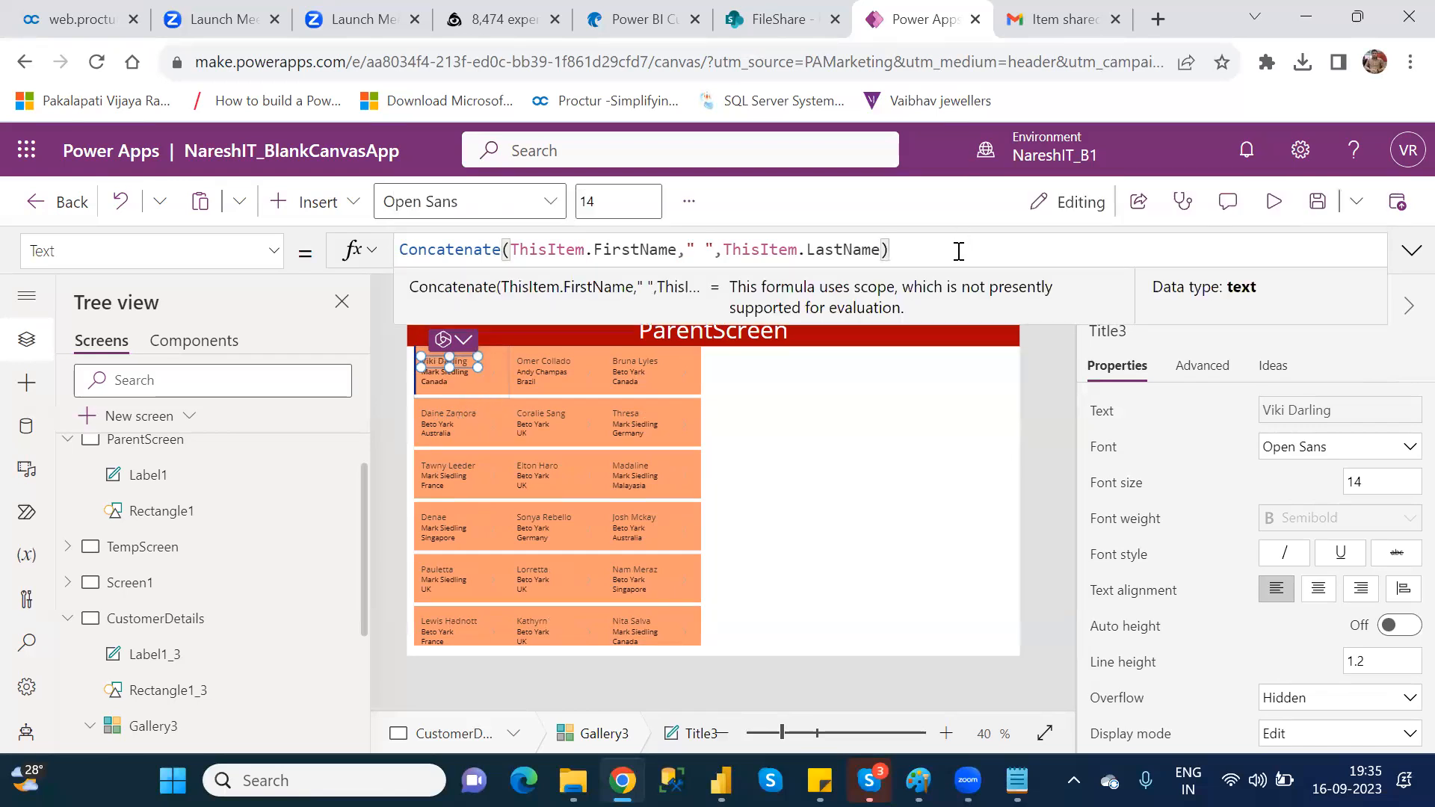
pyautogui.click(960, 433)
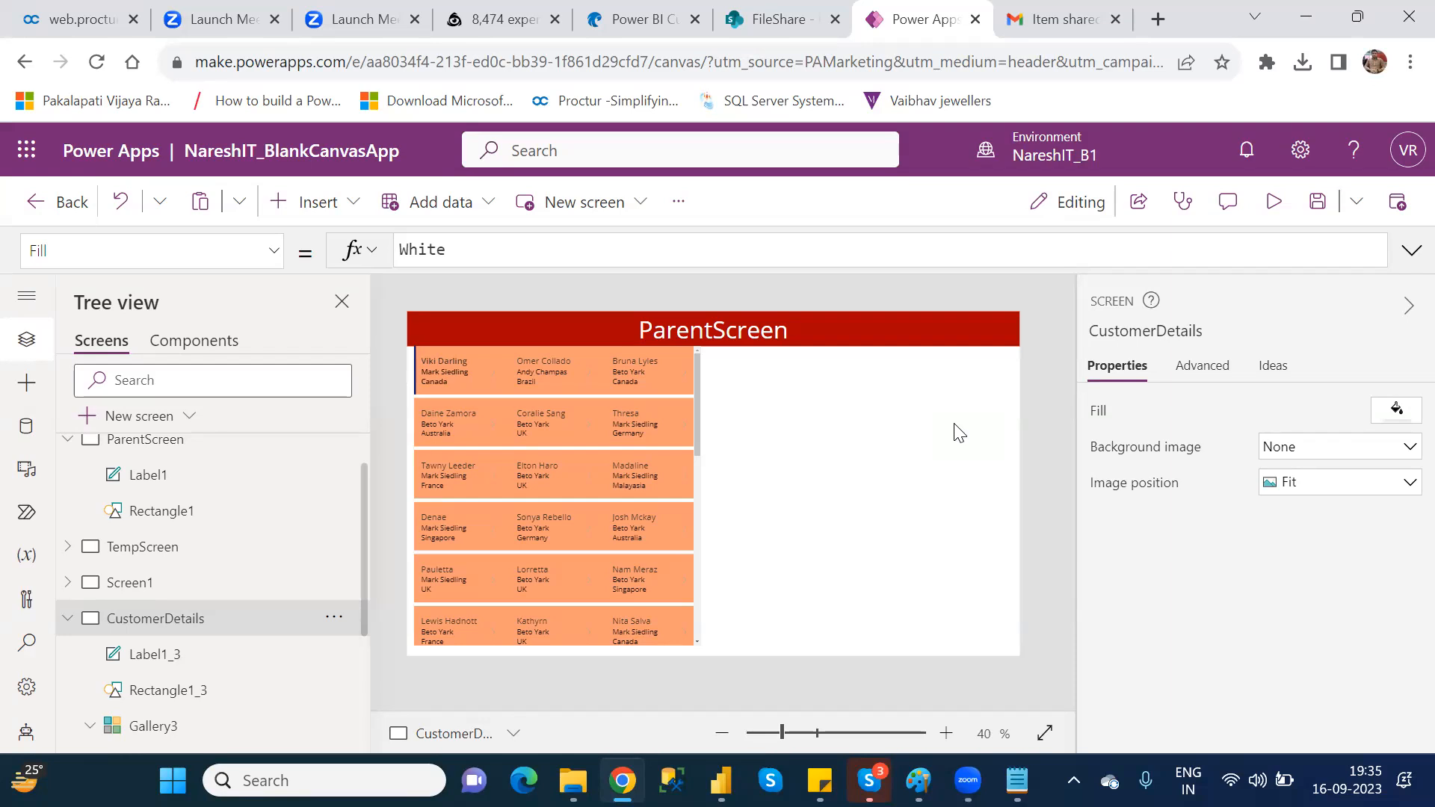
# Step: Review the Title3 label's formula in the gallery's first item and save the app
pyautogui.click(450, 363)
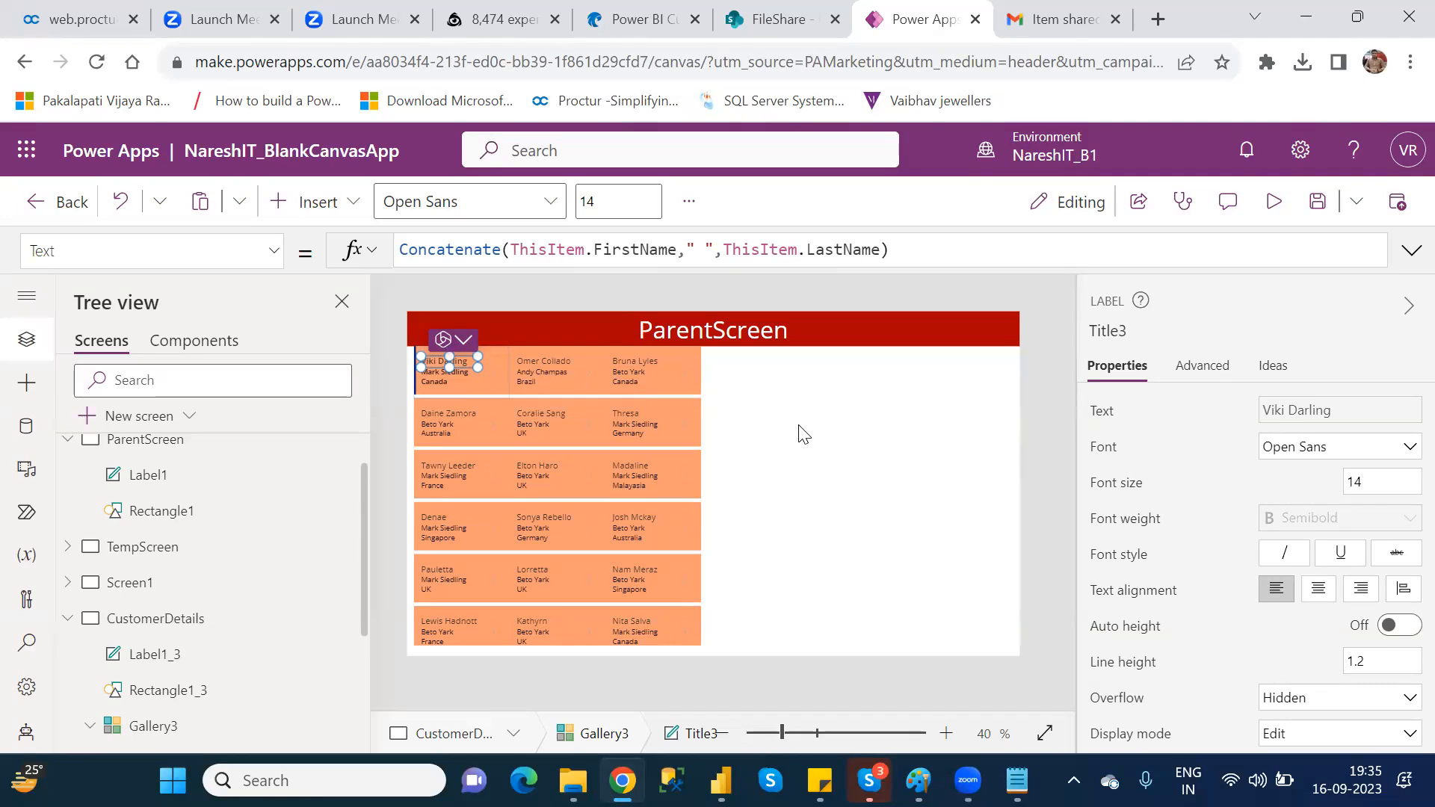
pyautogui.hotkey('ctrl', 's')
pyautogui.click(920, 394)
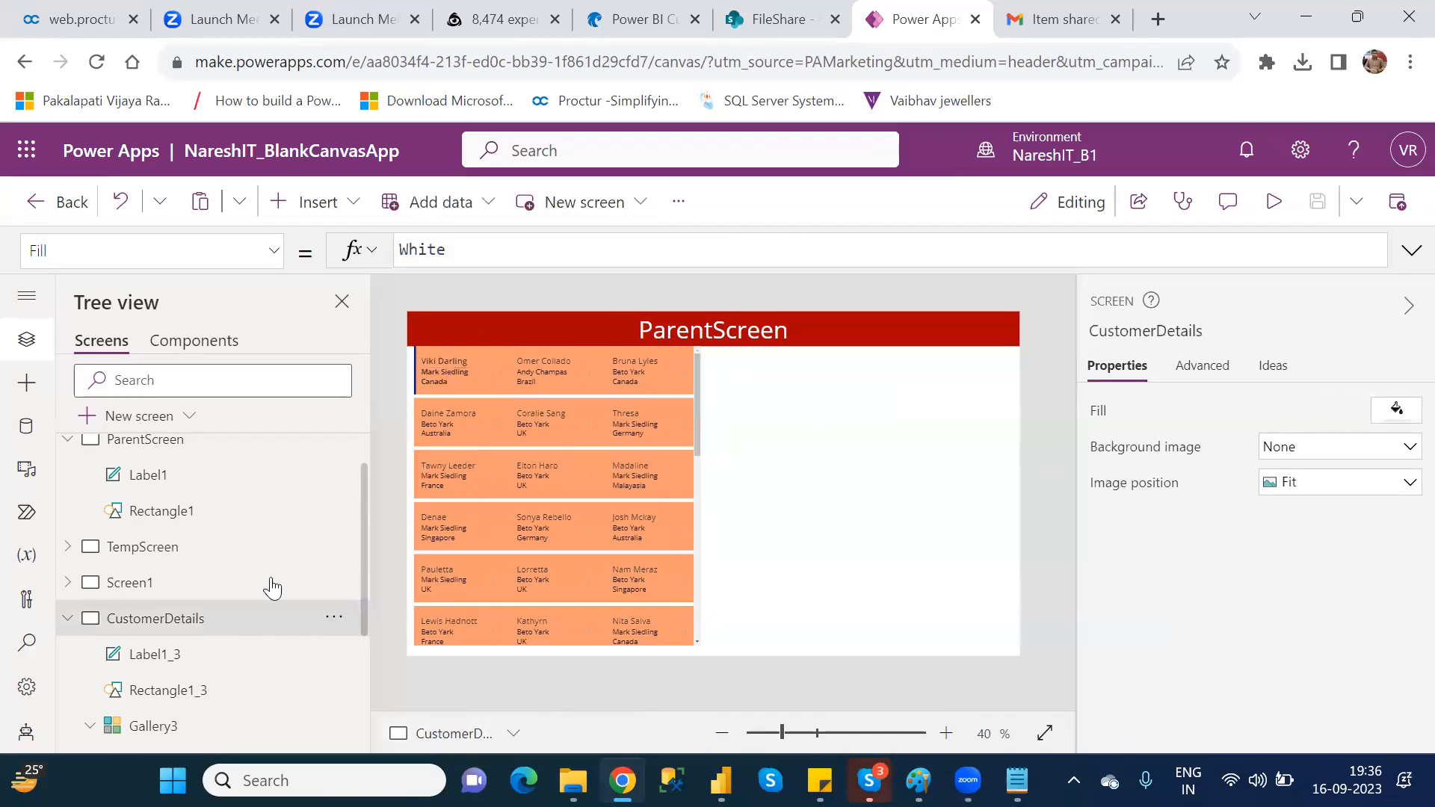
# Step: Rename Screen1 to HomeScreen
pyautogui.click(190, 587)
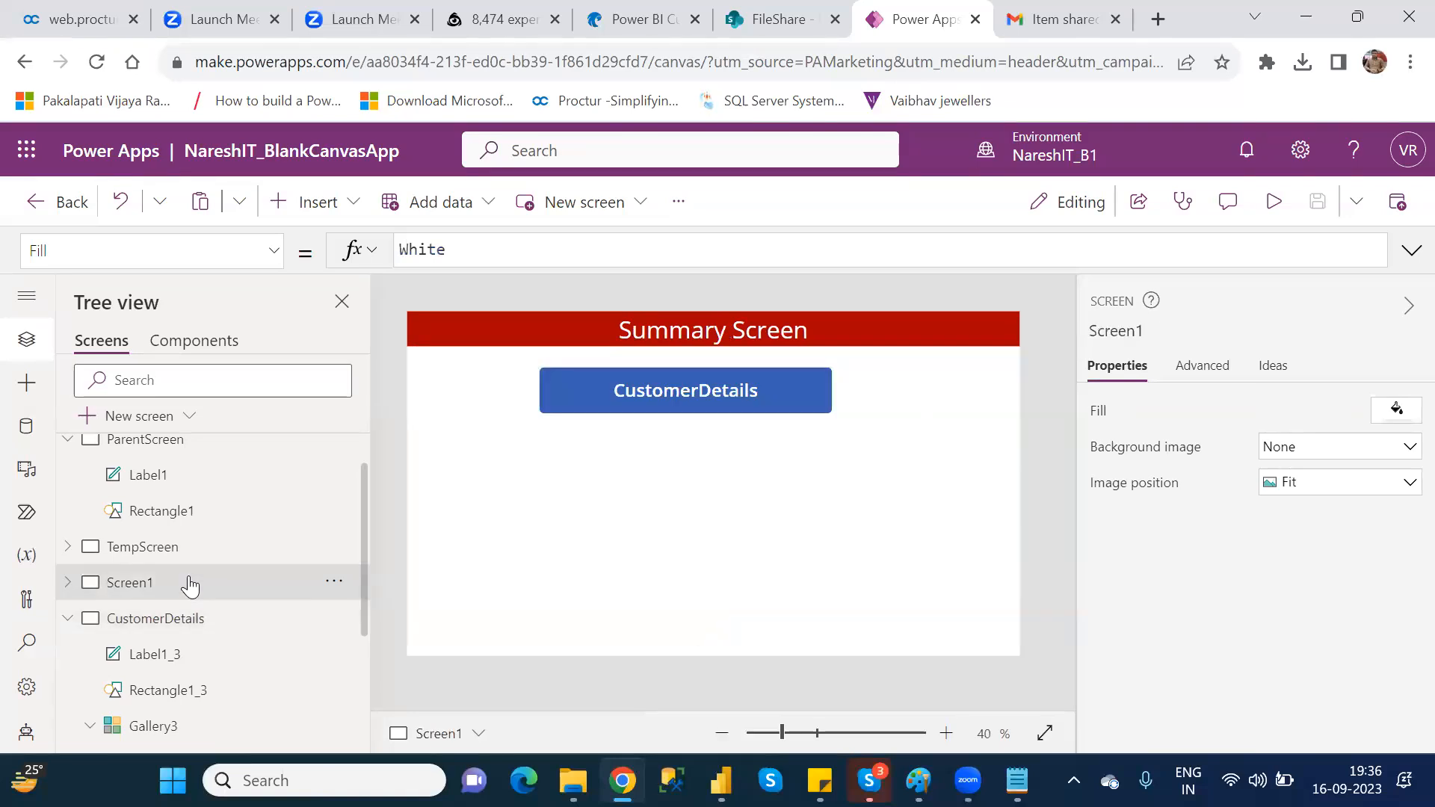
pyautogui.doubleClick(190, 584)
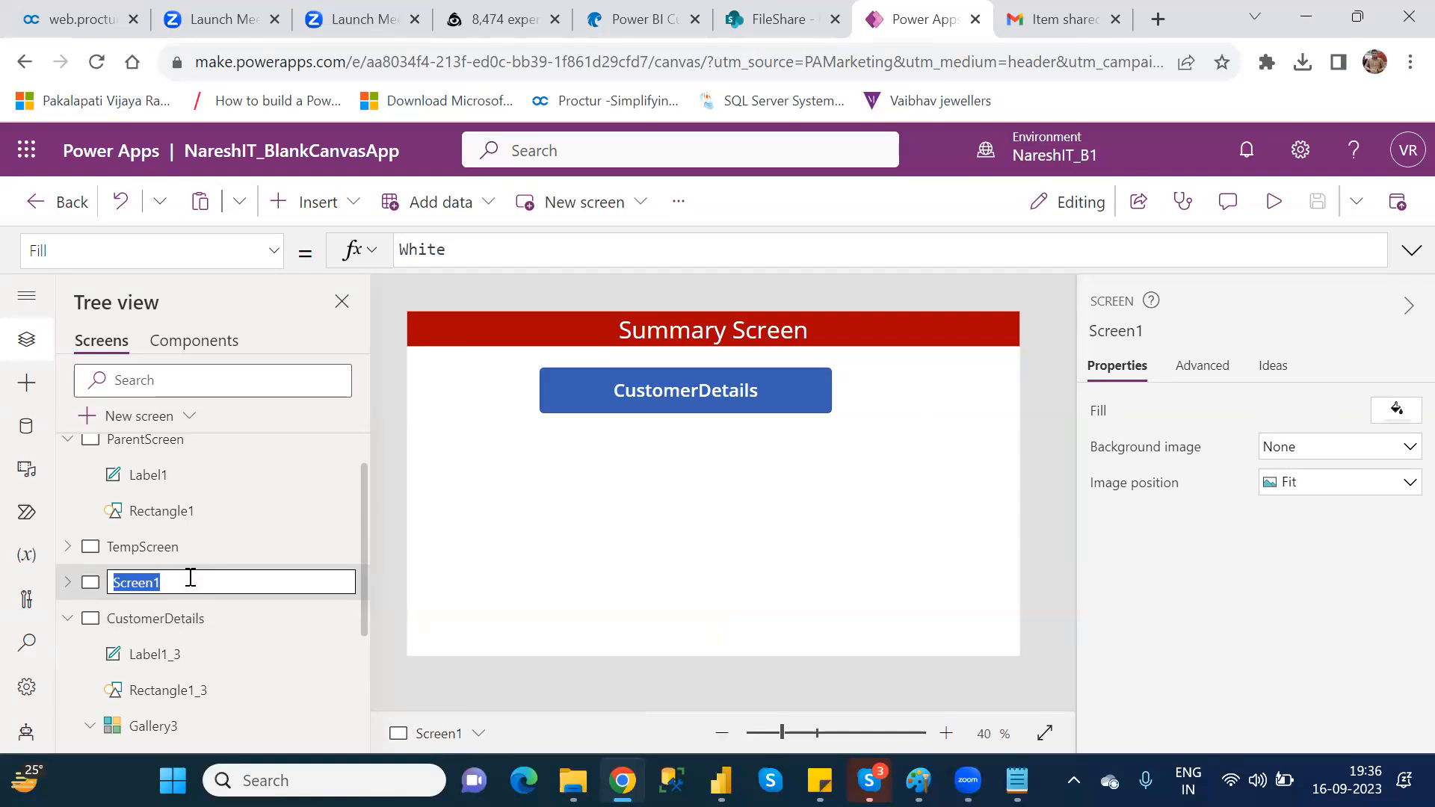
pyautogui.write('HomeScreen')
pyautogui.press('Return')
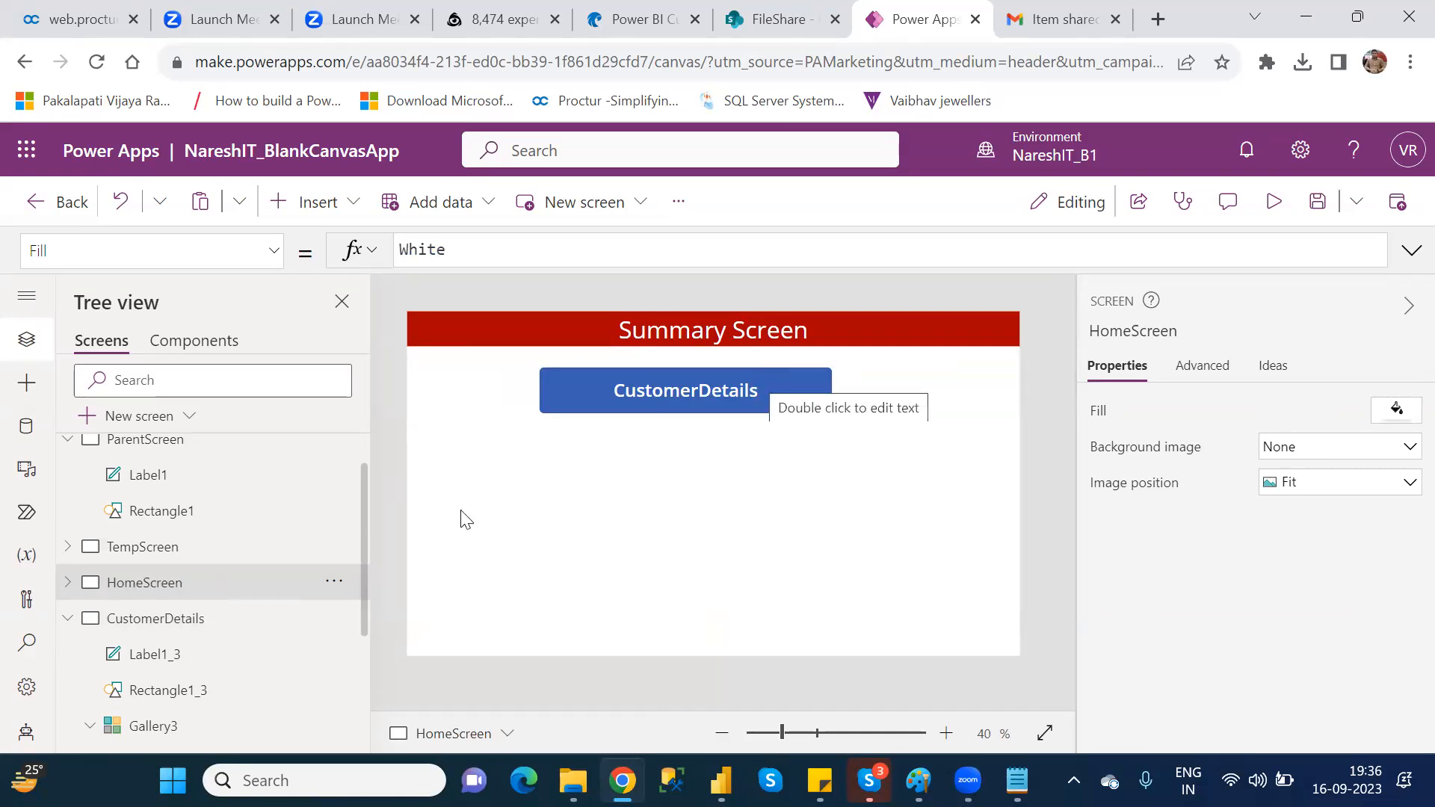
# Step: Check the CustomerDetails screen and try to set the HomeScreen button's OnSelect formula to naviagte(CustomerDetails)
pyautogui.click(173, 633)
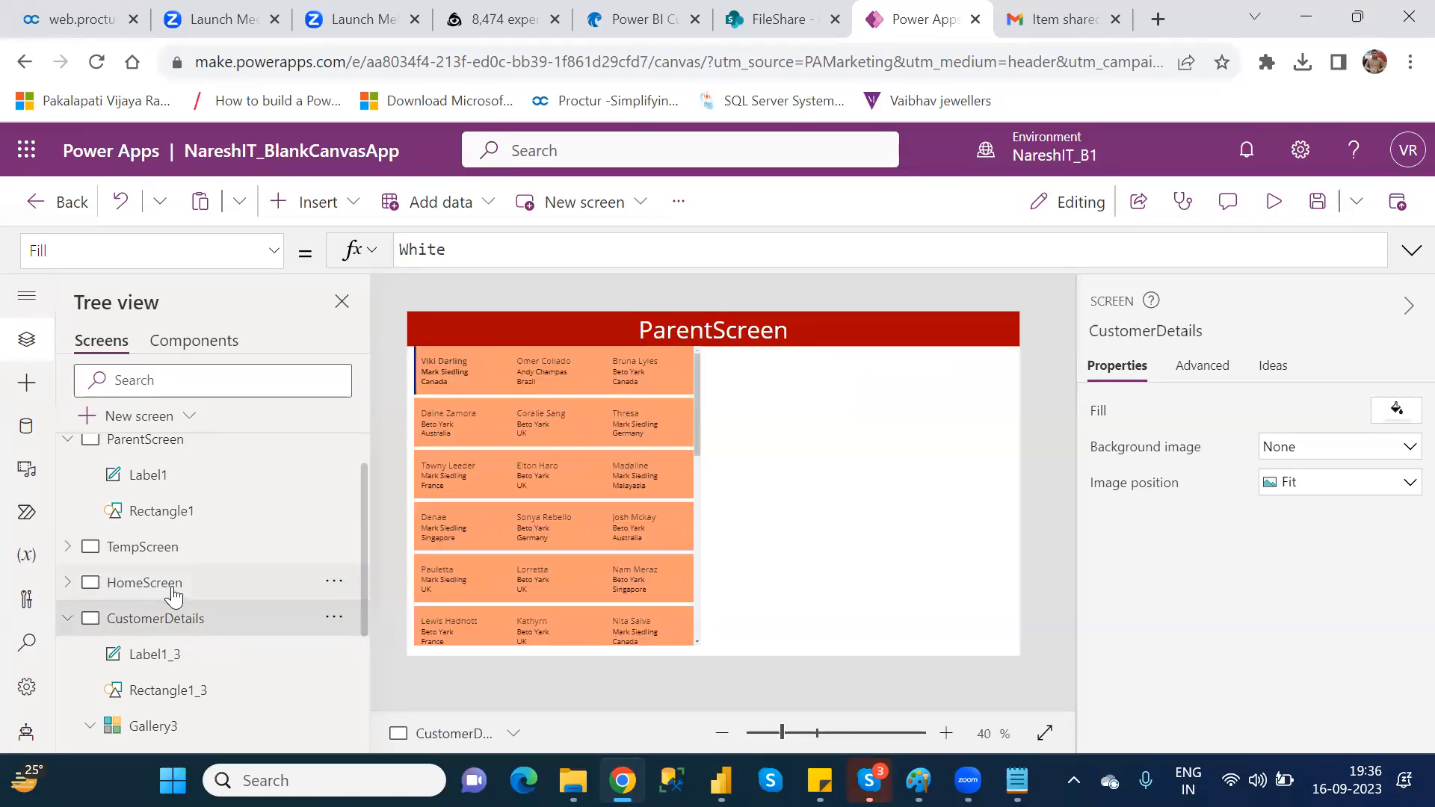
pyautogui.click(173, 594)
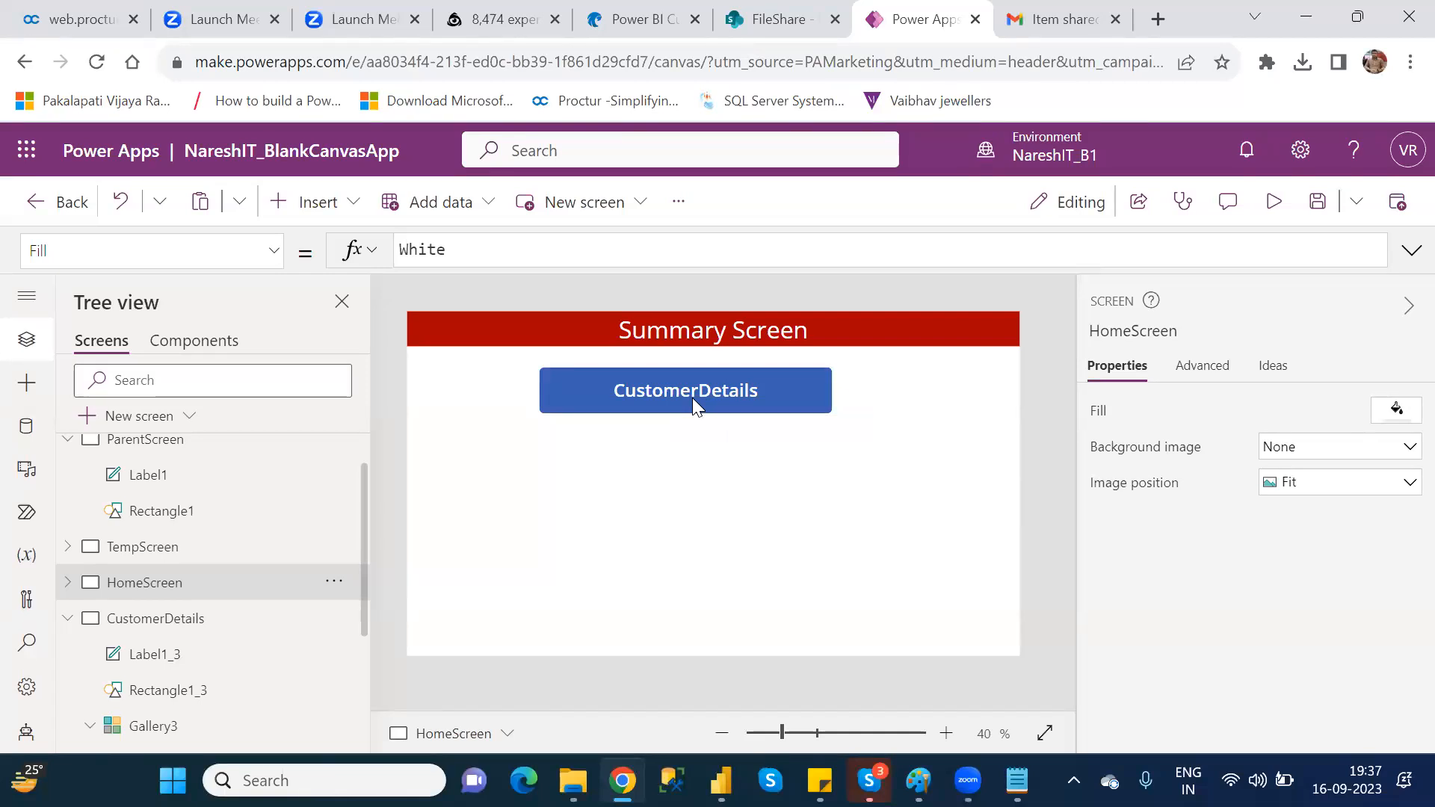
pyautogui.click(692, 398)
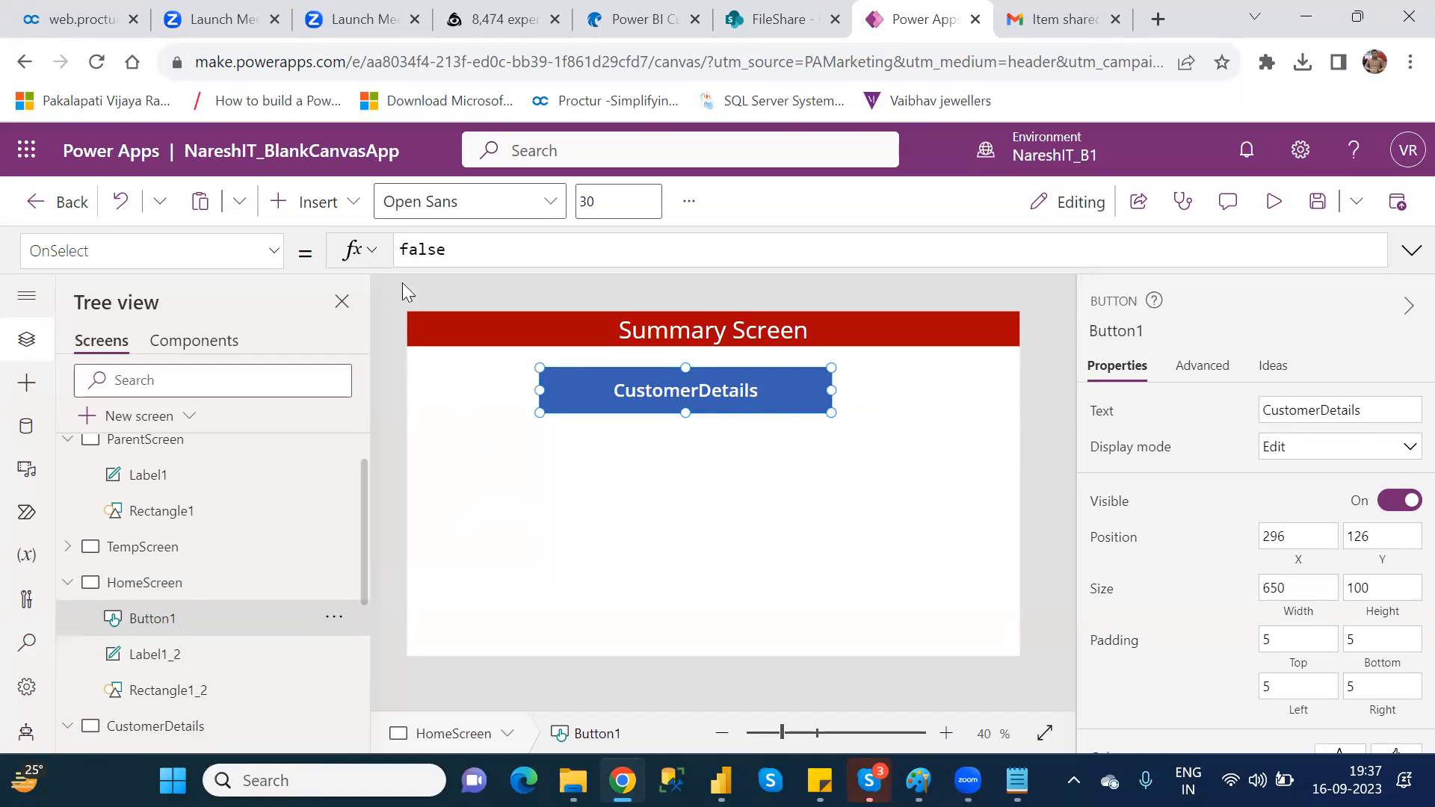
pyautogui.doubleClick(409, 249)
pyautogui.write('naviag')
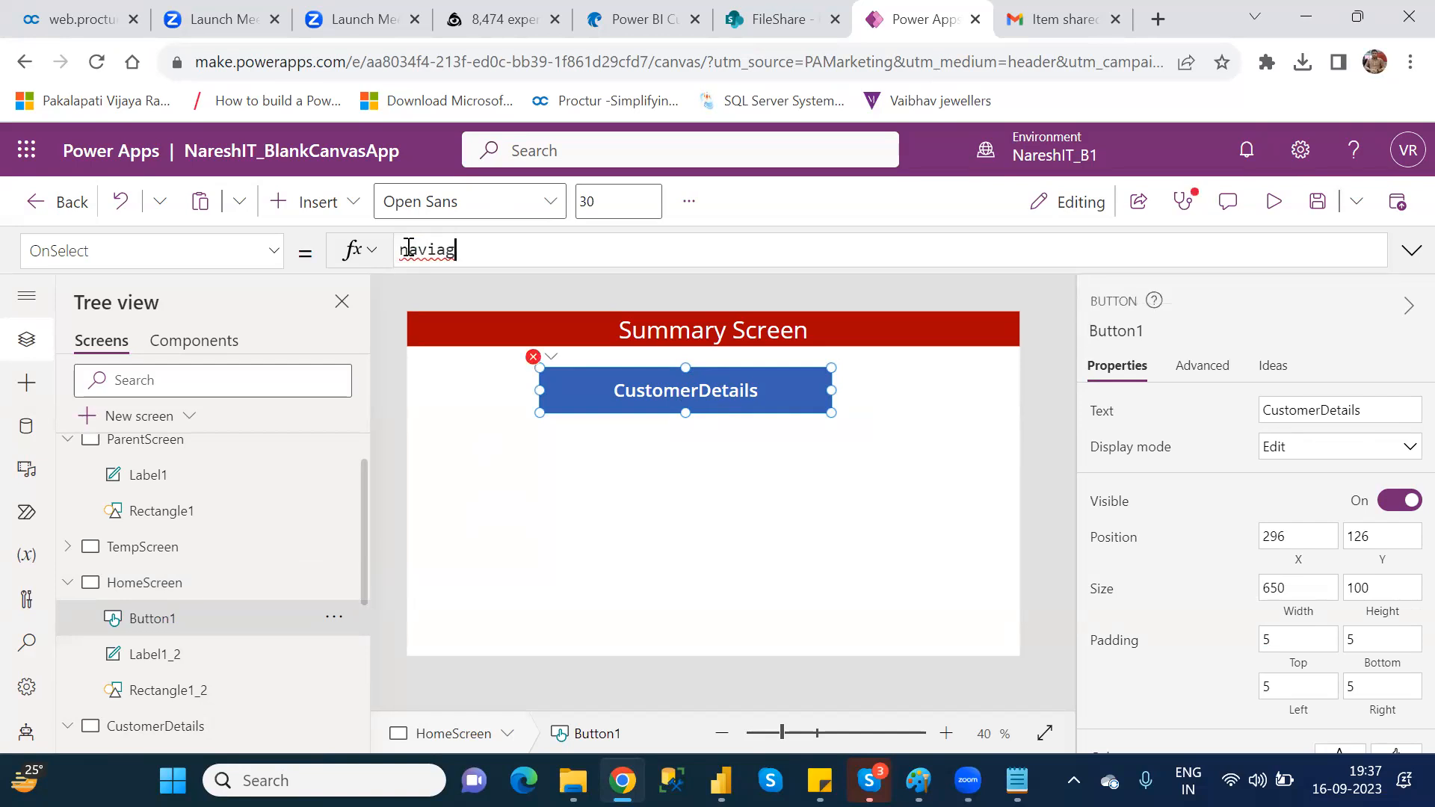
pyautogui.write('te(')
pyautogui.write('cust')
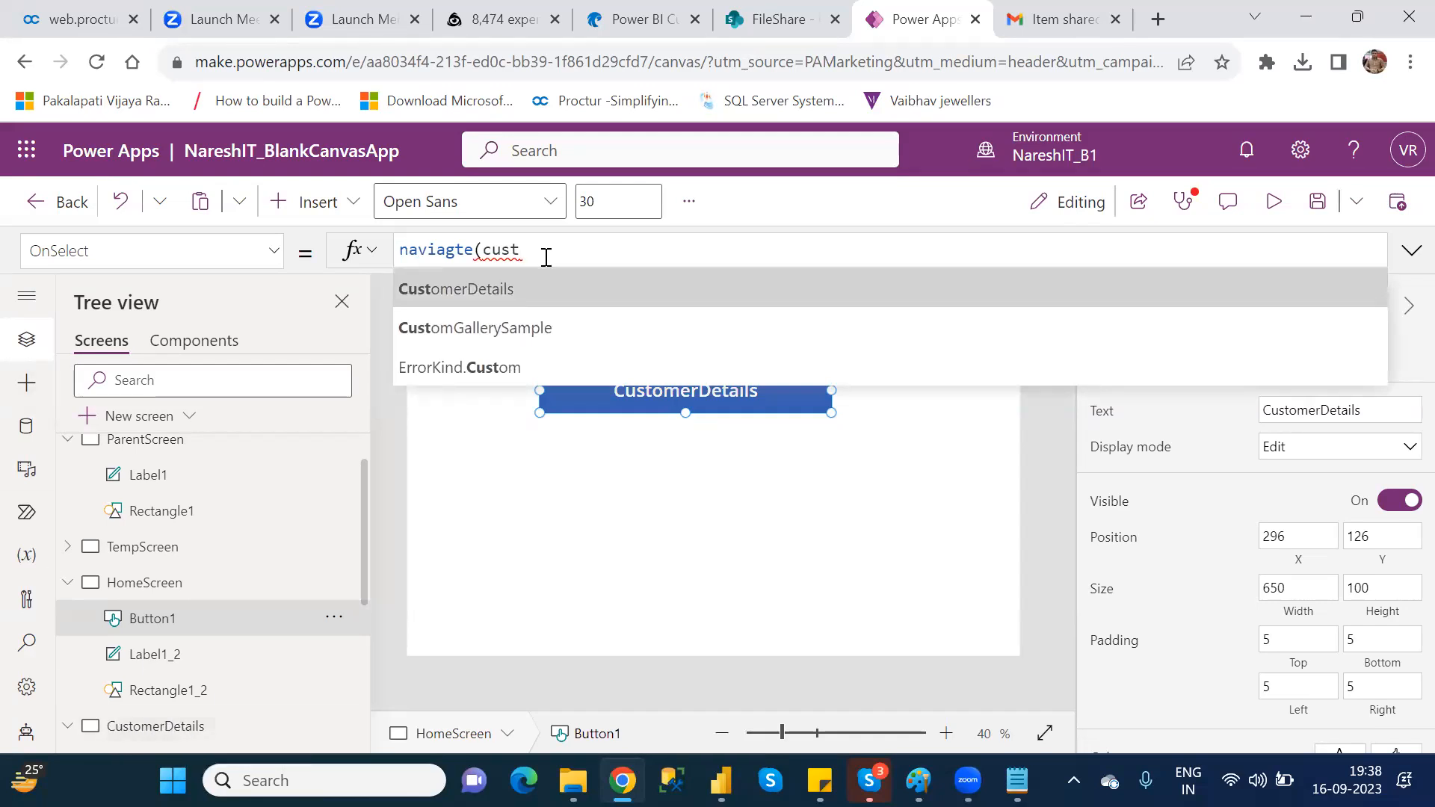
pyautogui.click(532, 286)
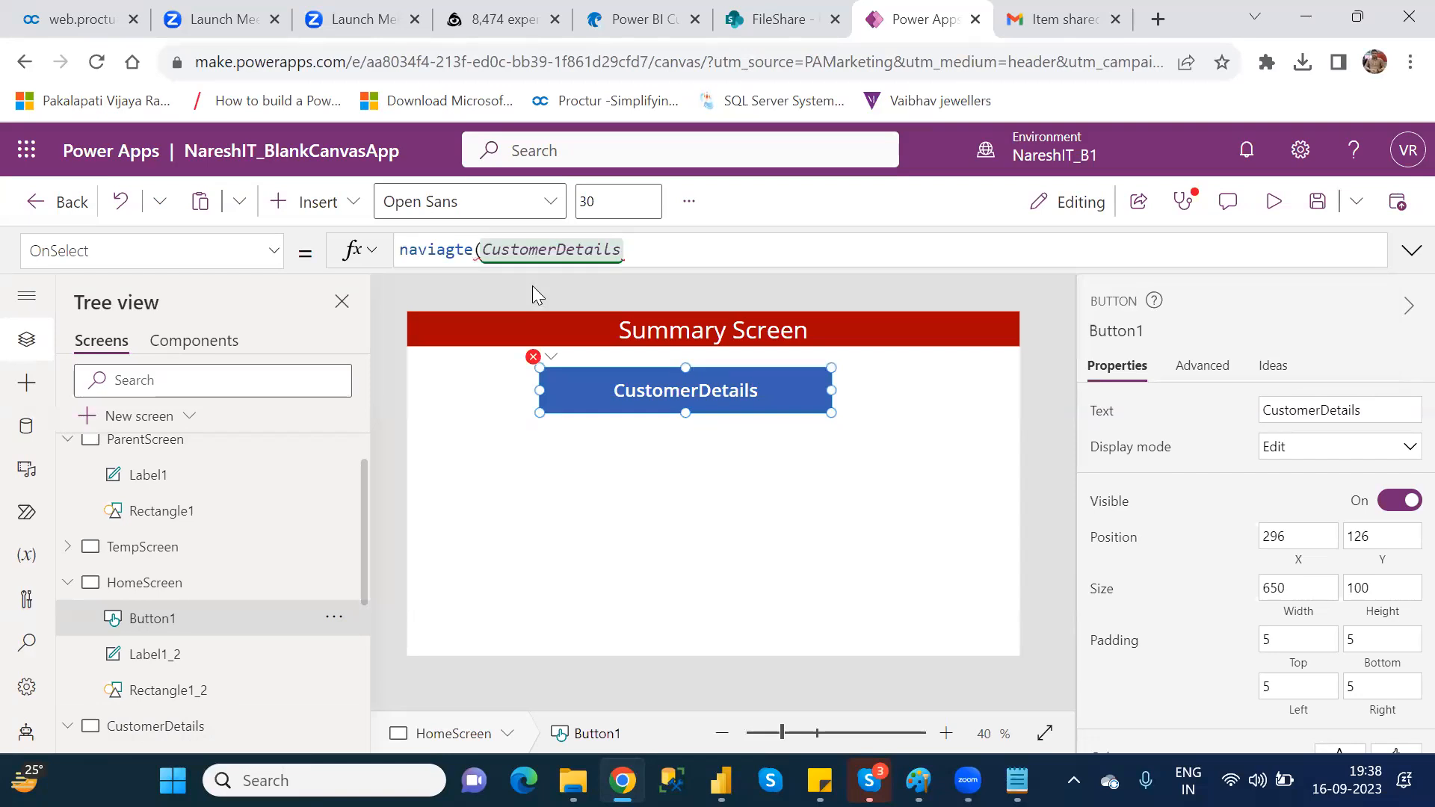
pyautogui.write(')')
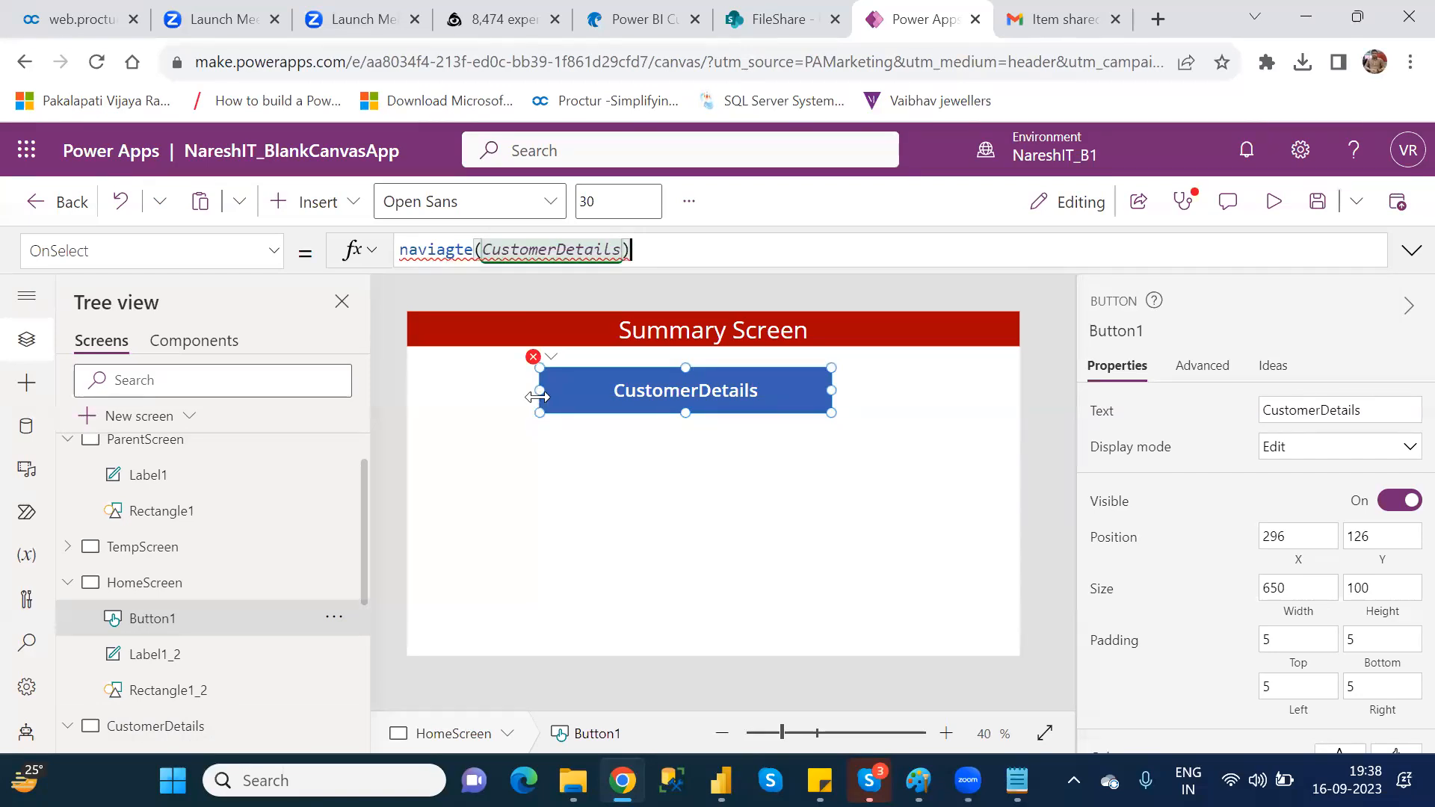
pyautogui.click(615, 497)
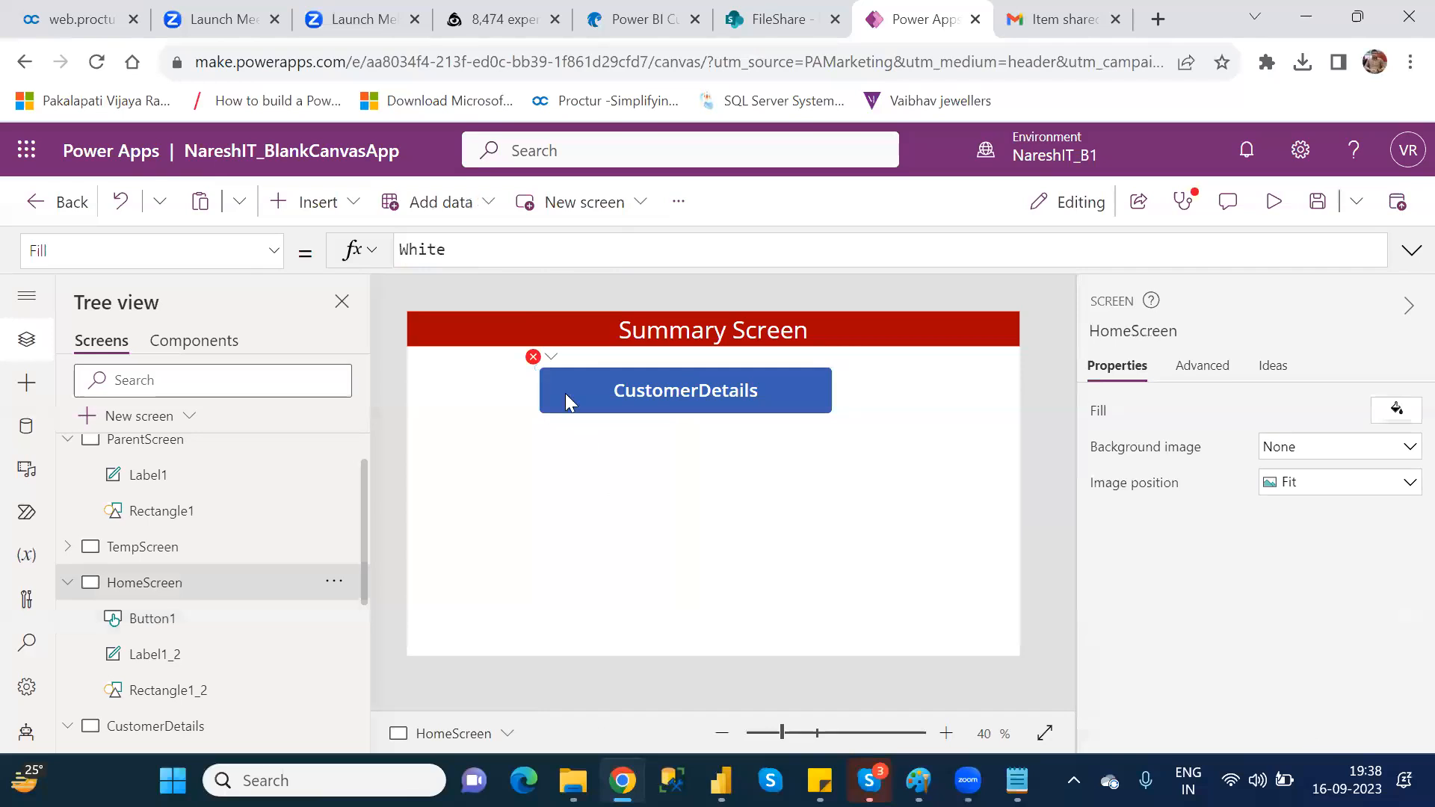
# Step: Replace the misspelled OnSelect formula of the HomeScreen button with Navigate(CustomerDetails)
pyautogui.click(536, 357)
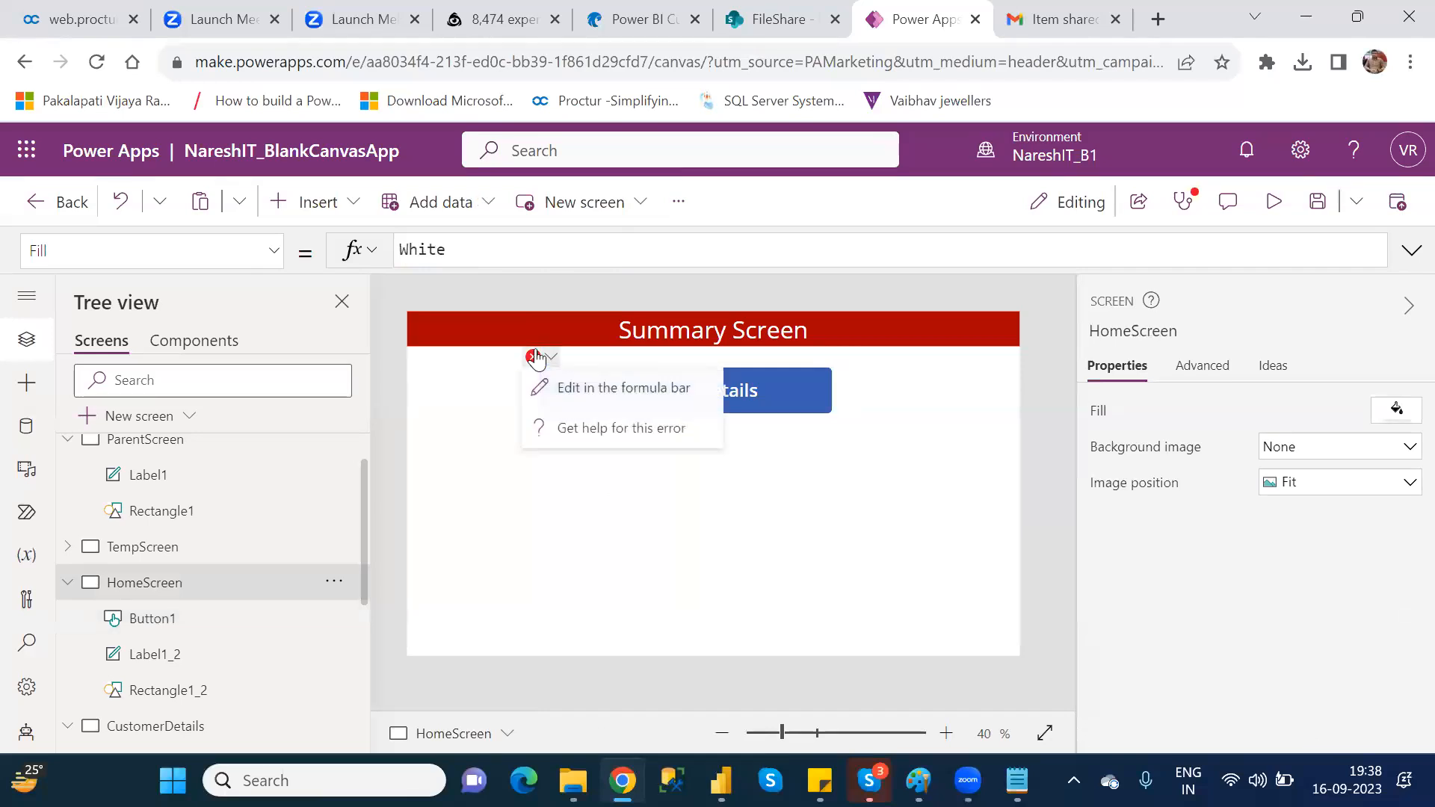
pyautogui.click(617, 392)
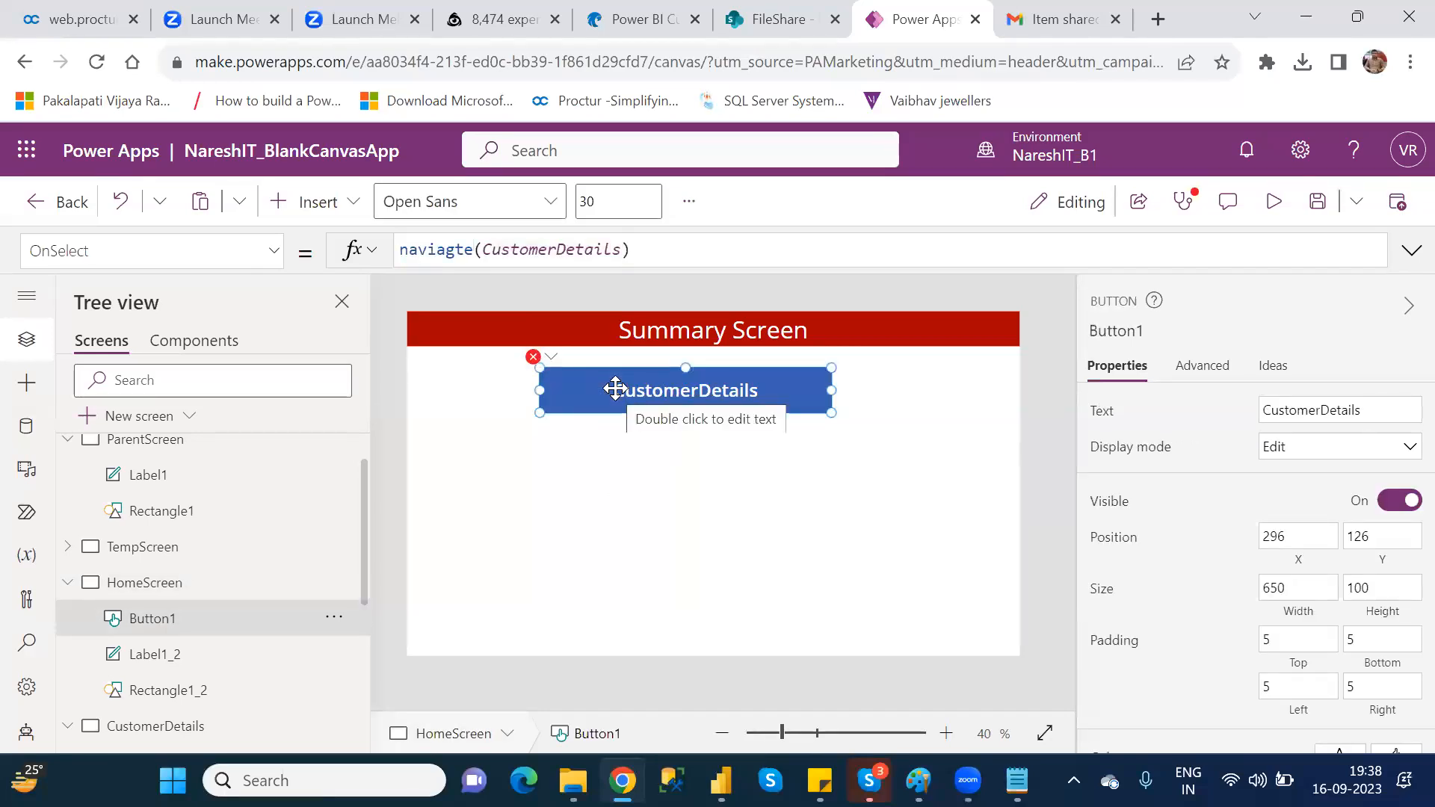
pyautogui.doubleClick(437, 248)
pyautogui.moveTo(675, 257); pyautogui.dragTo(368, 248)
pyautogui.write('na')
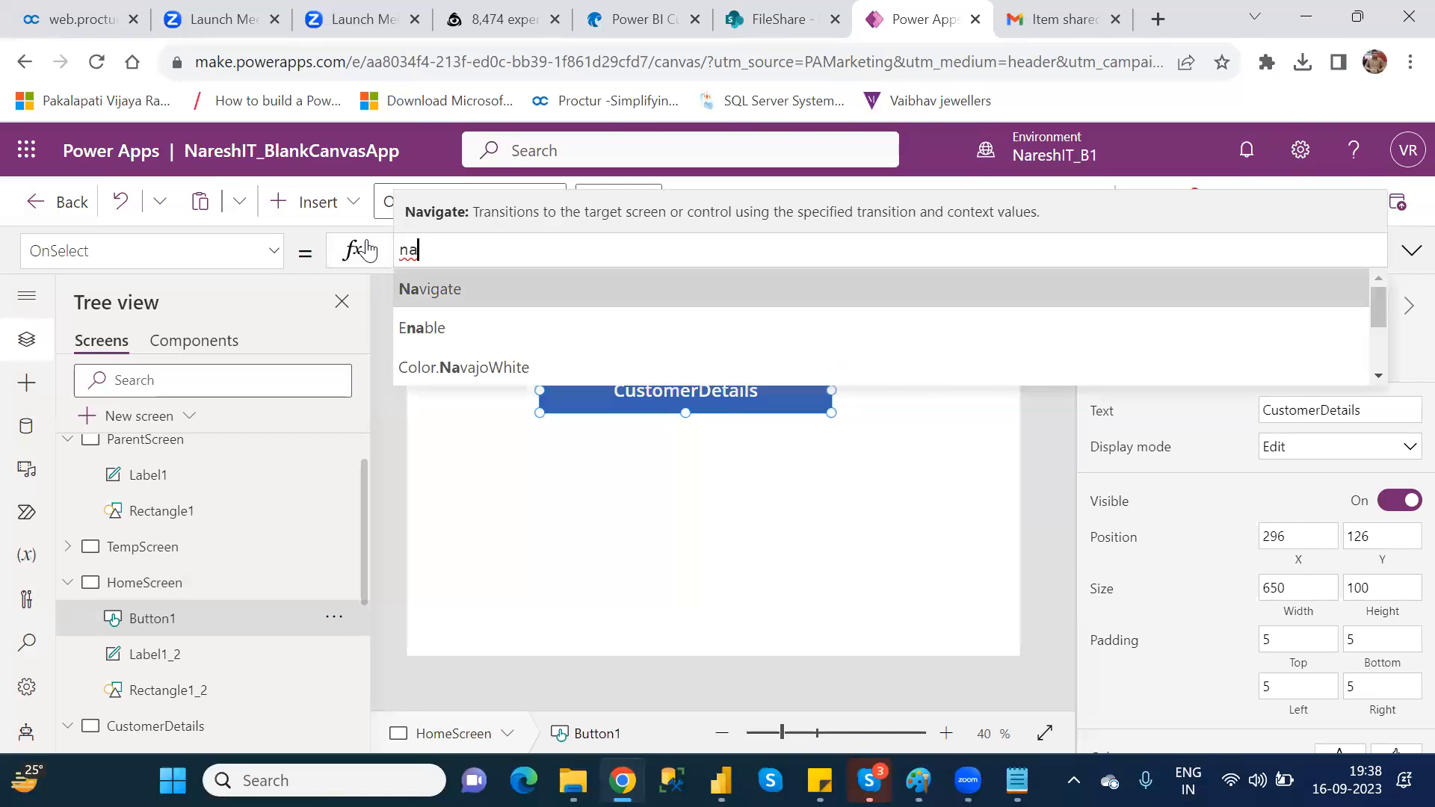
pyautogui.press('Tab')
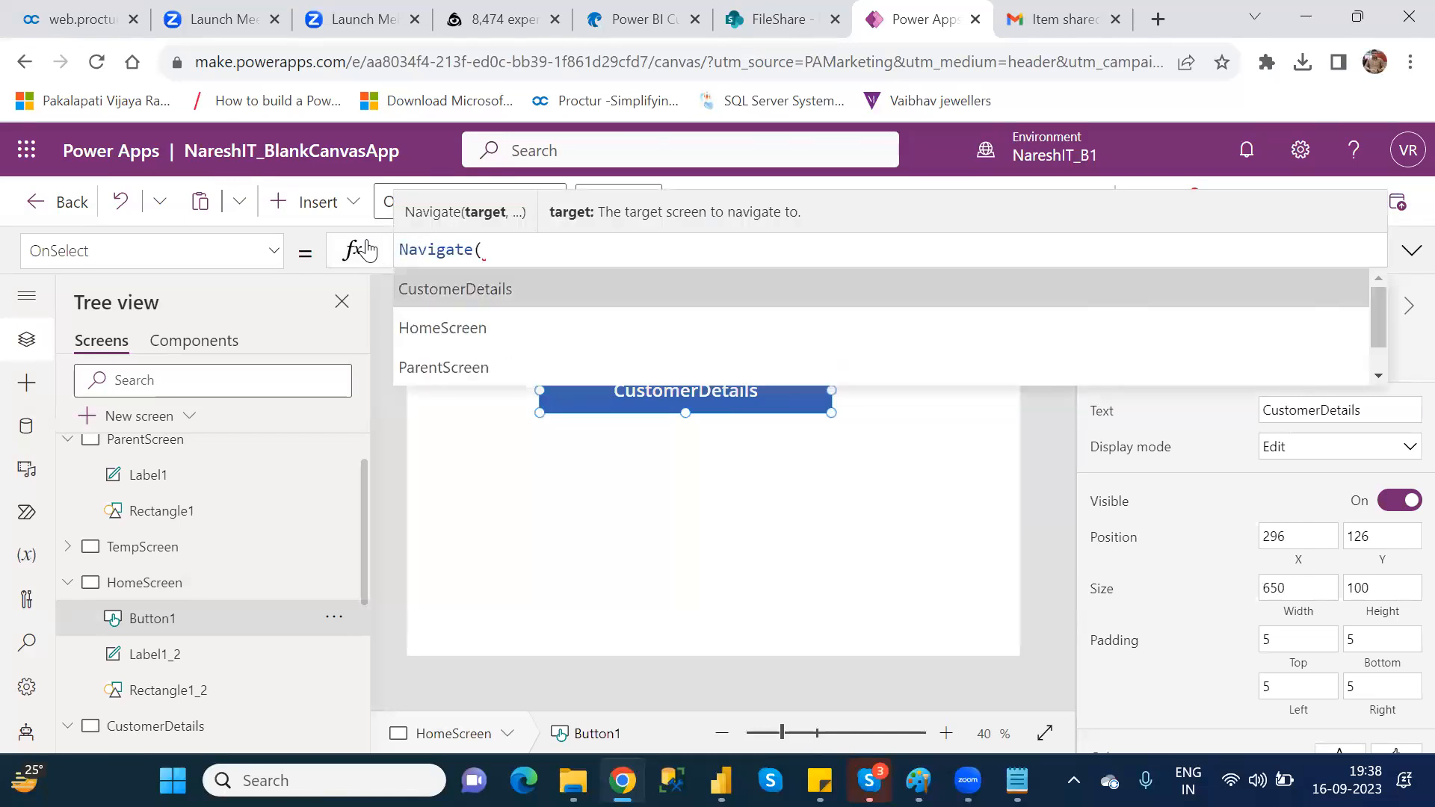
pyautogui.press('Tab')
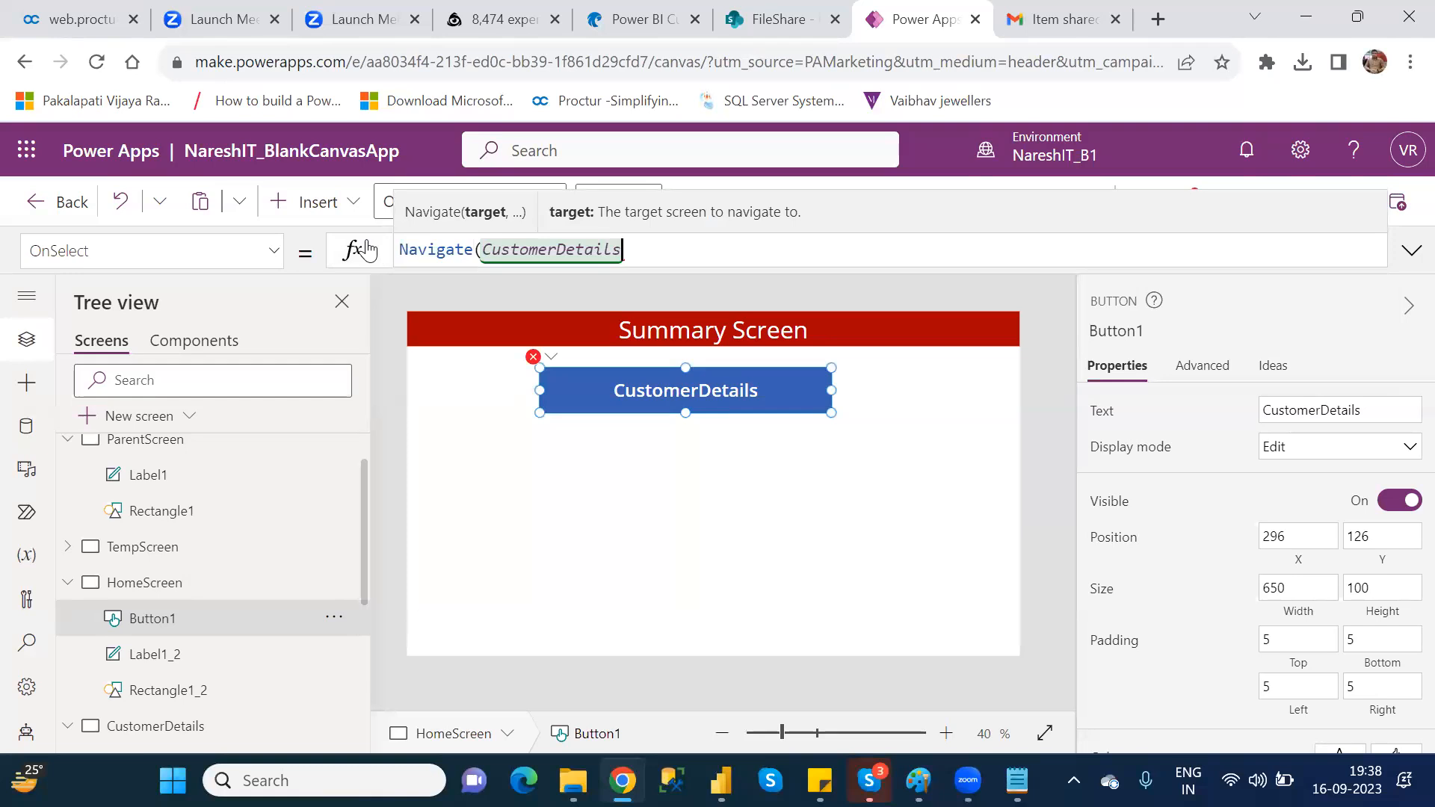
pyautogui.write(')')
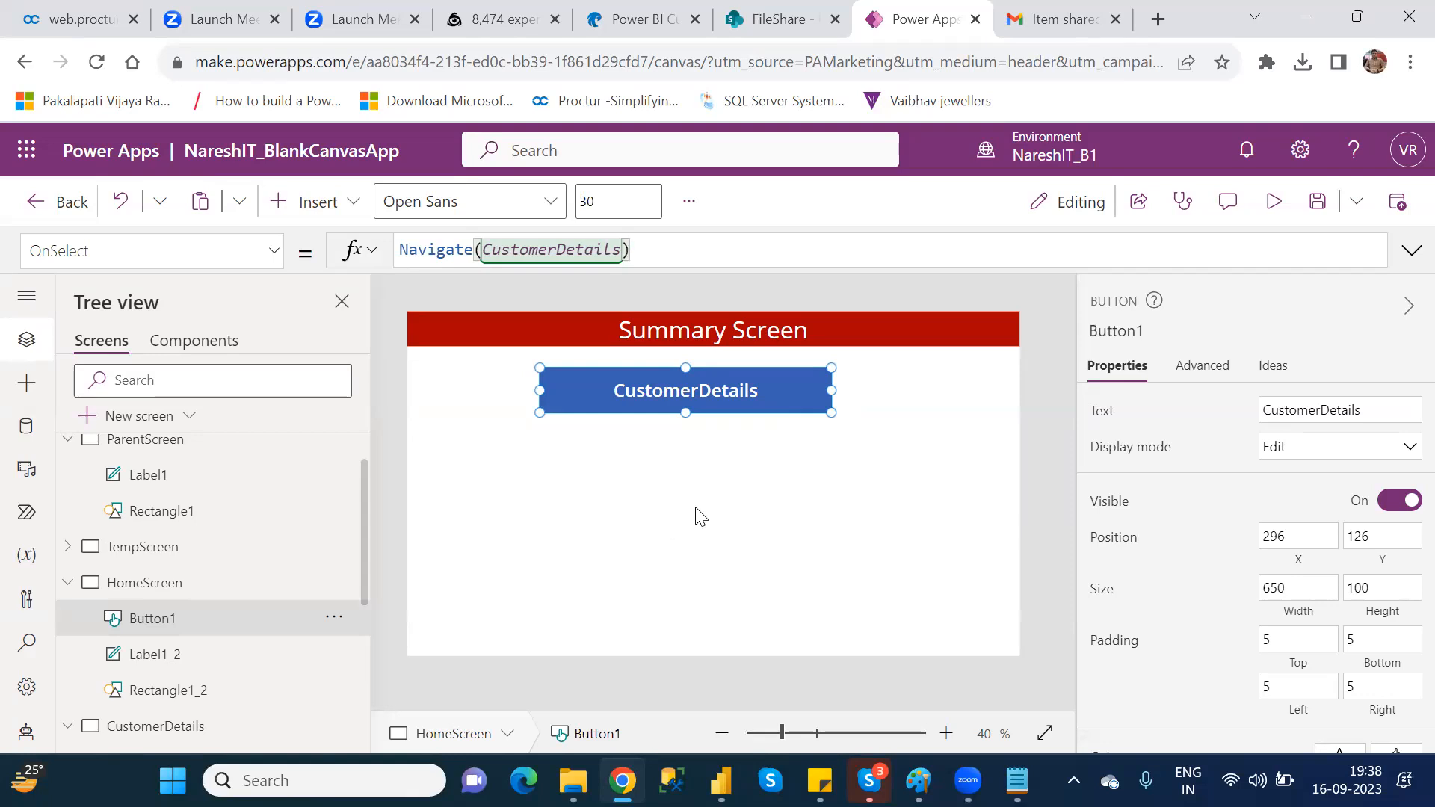
# Step: Preview the app from HomeScreen, try the CustomerDetails button and exit the preview
pyautogui.click(1275, 203)
pyautogui.click(1275, 203)
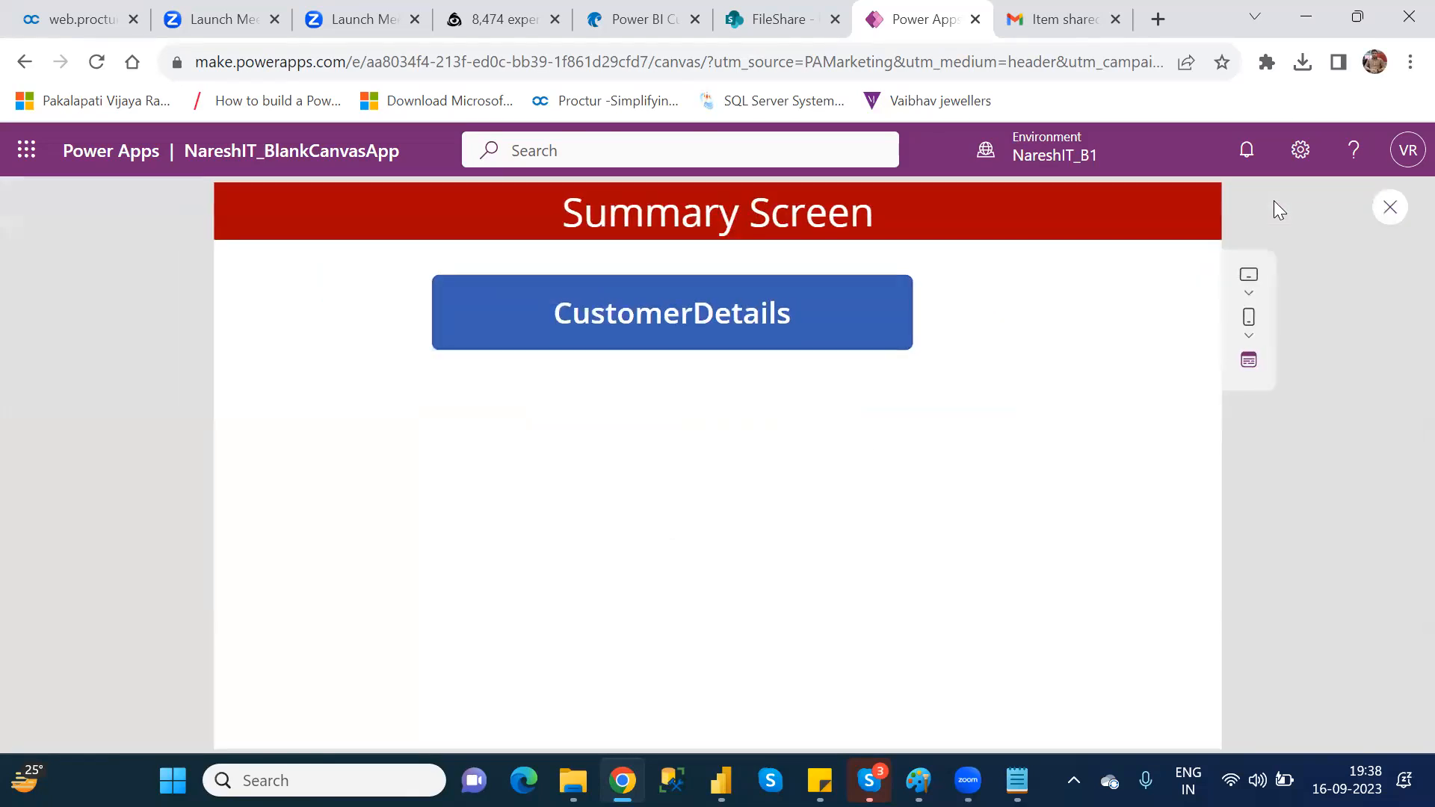
pyautogui.click(727, 299)
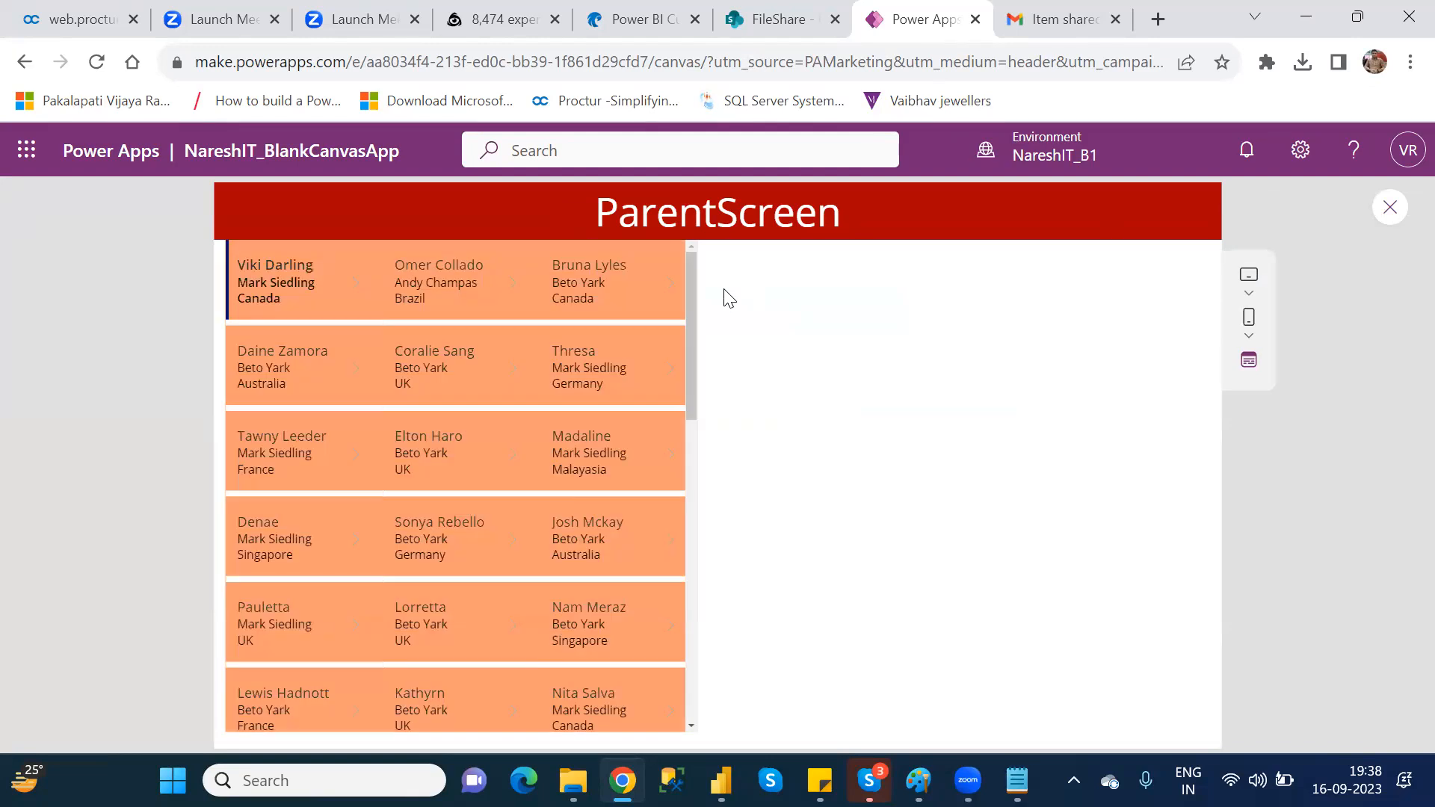
pyautogui.click(1390, 208)
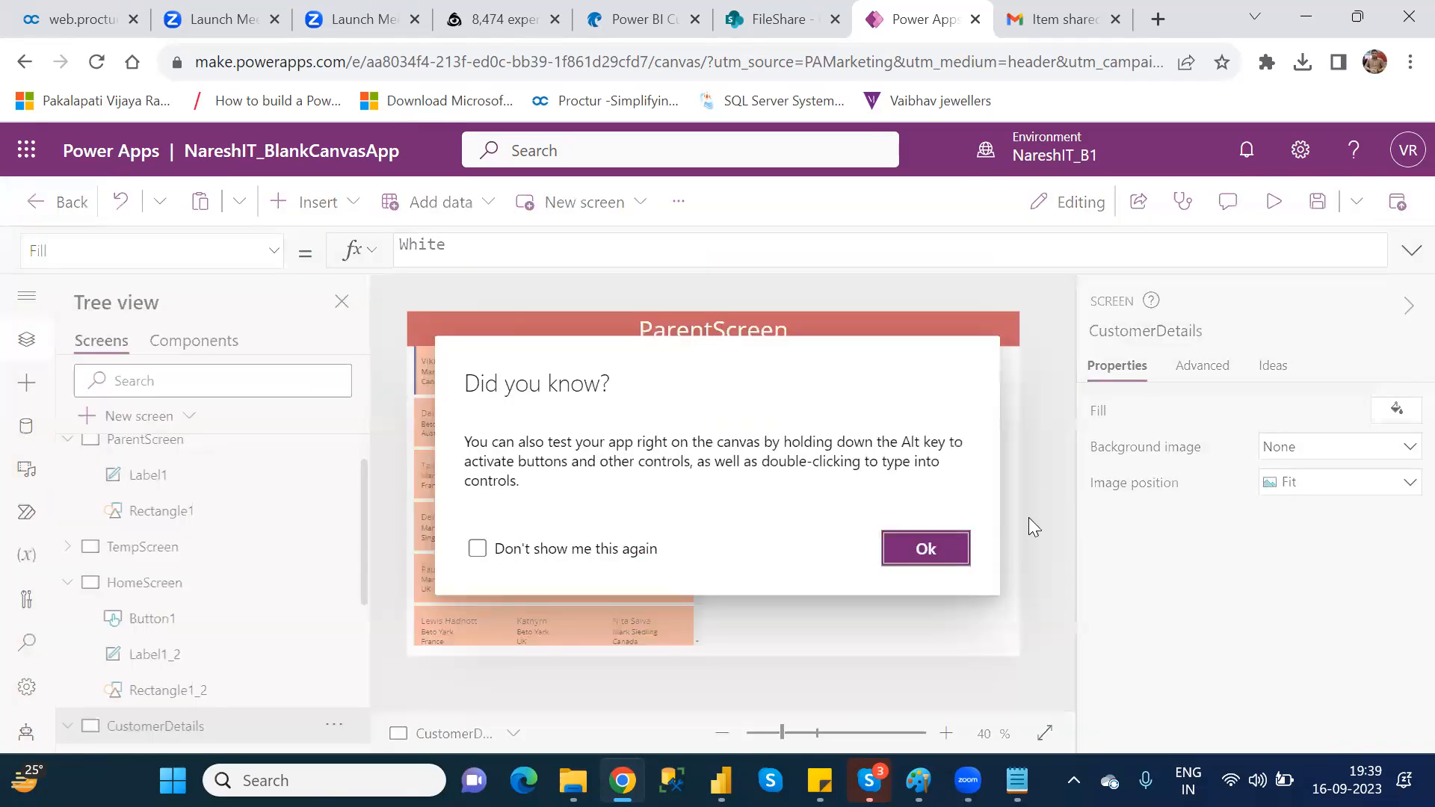
pyautogui.click(938, 549)
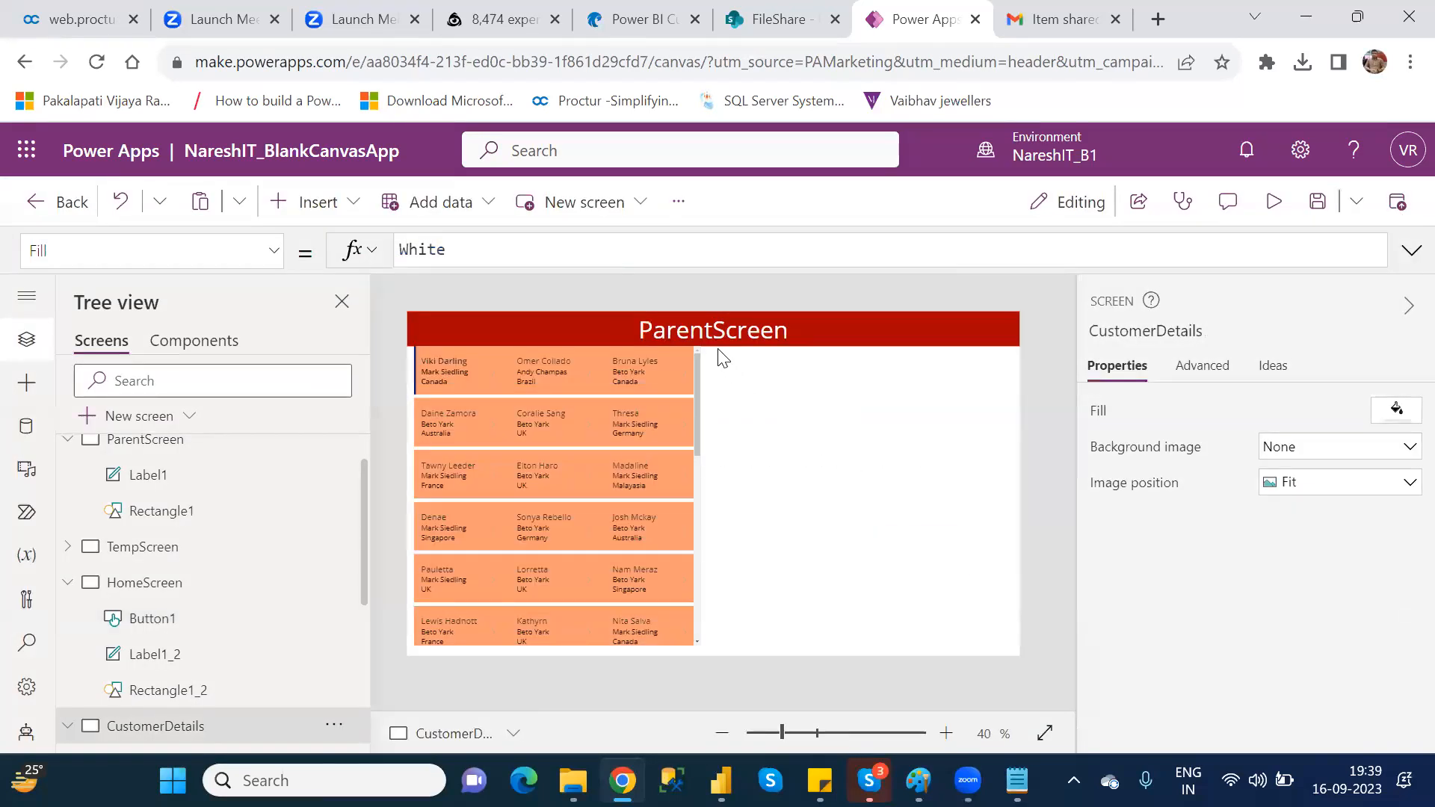
# Step: Change the header label text on the CustomerDetails screen to "Customer Details Screen"
pyautogui.click(706, 327)
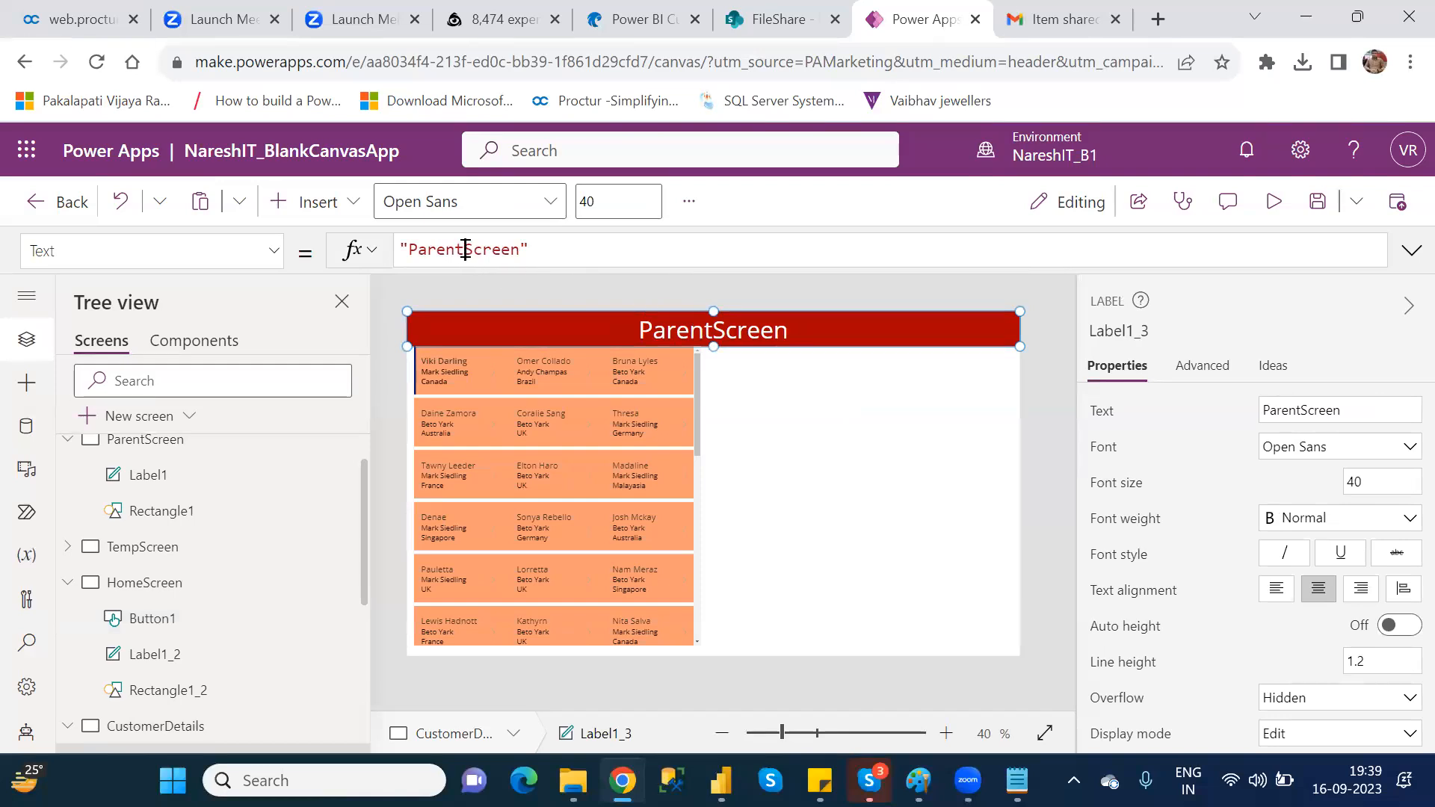
pyautogui.moveTo(464, 249); pyautogui.dragTo(409, 249)
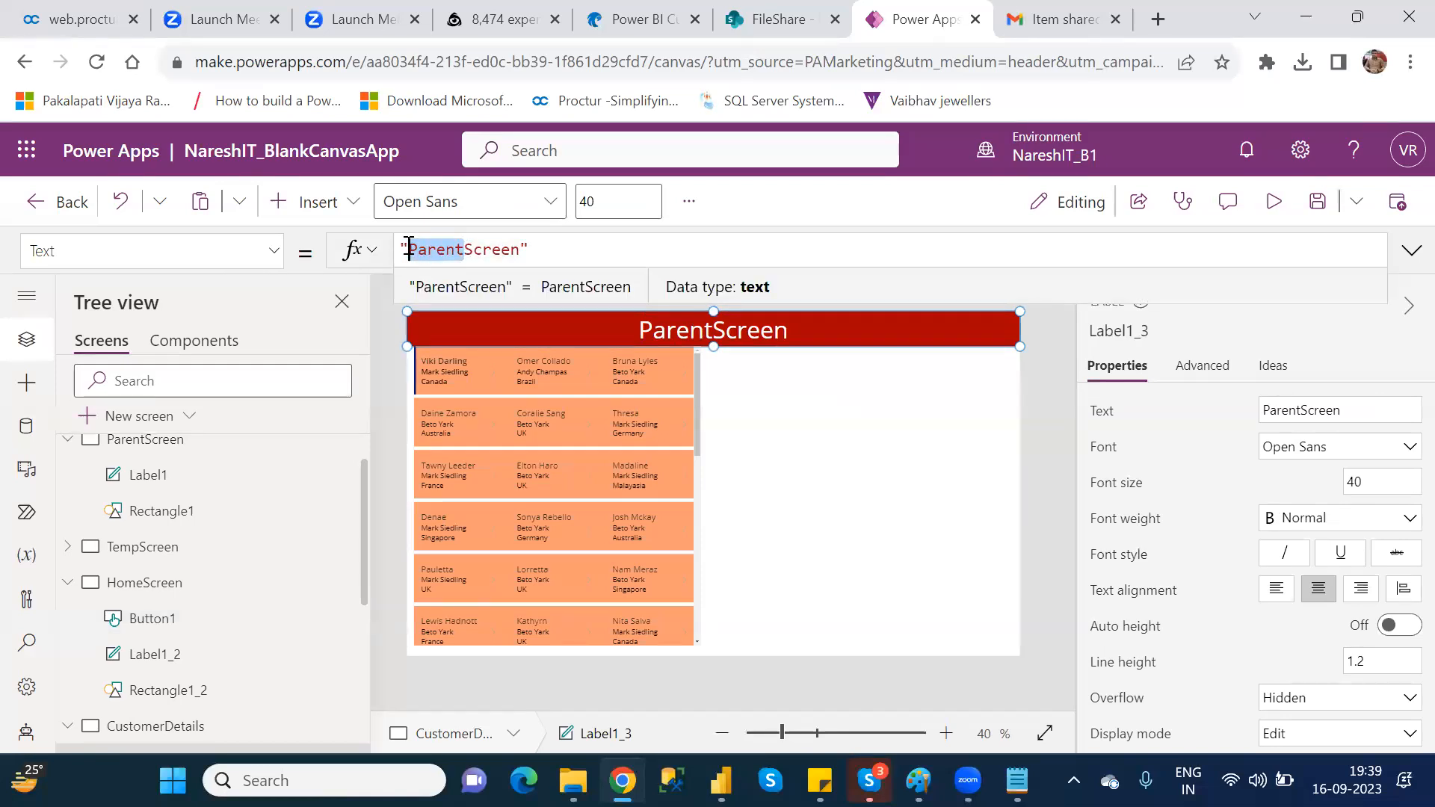
pyautogui.write('Customer Details')
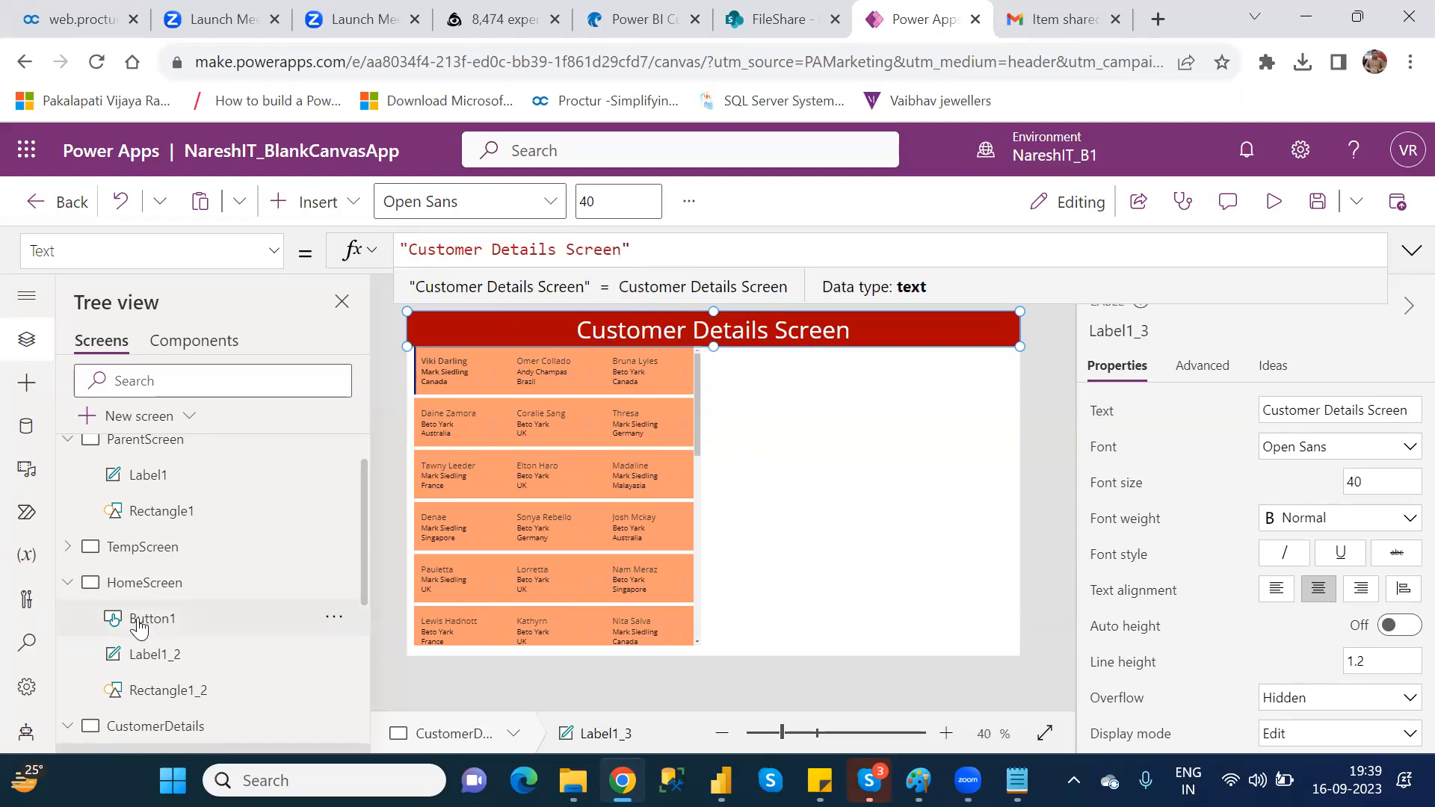
# Step: Test the HomeScreen button's navigation directly on the canvas and save the app
pyautogui.click(150, 598)
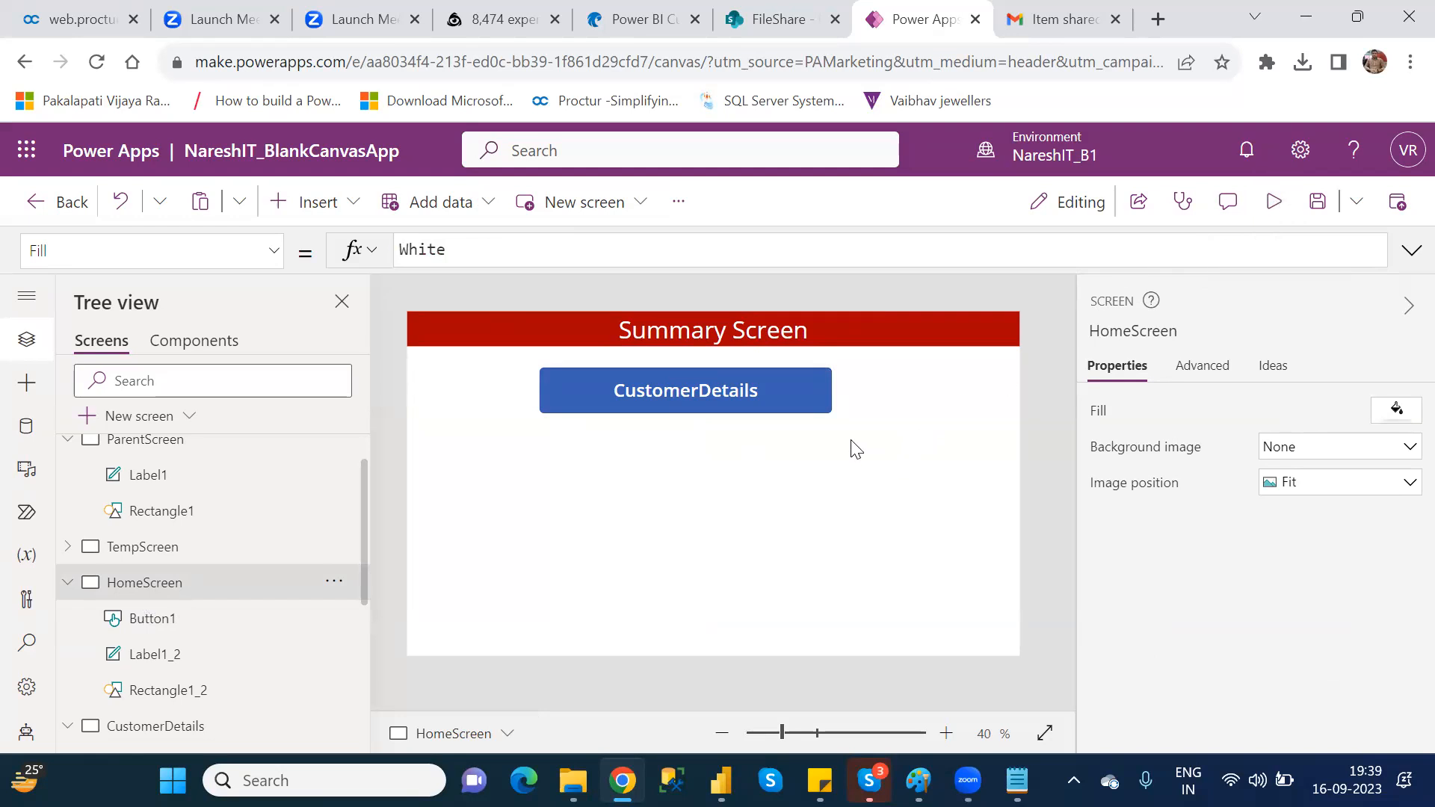
pyautogui.keyDown('alt'); pyautogui.click(740, 391); pyautogui.keyUp('alt')
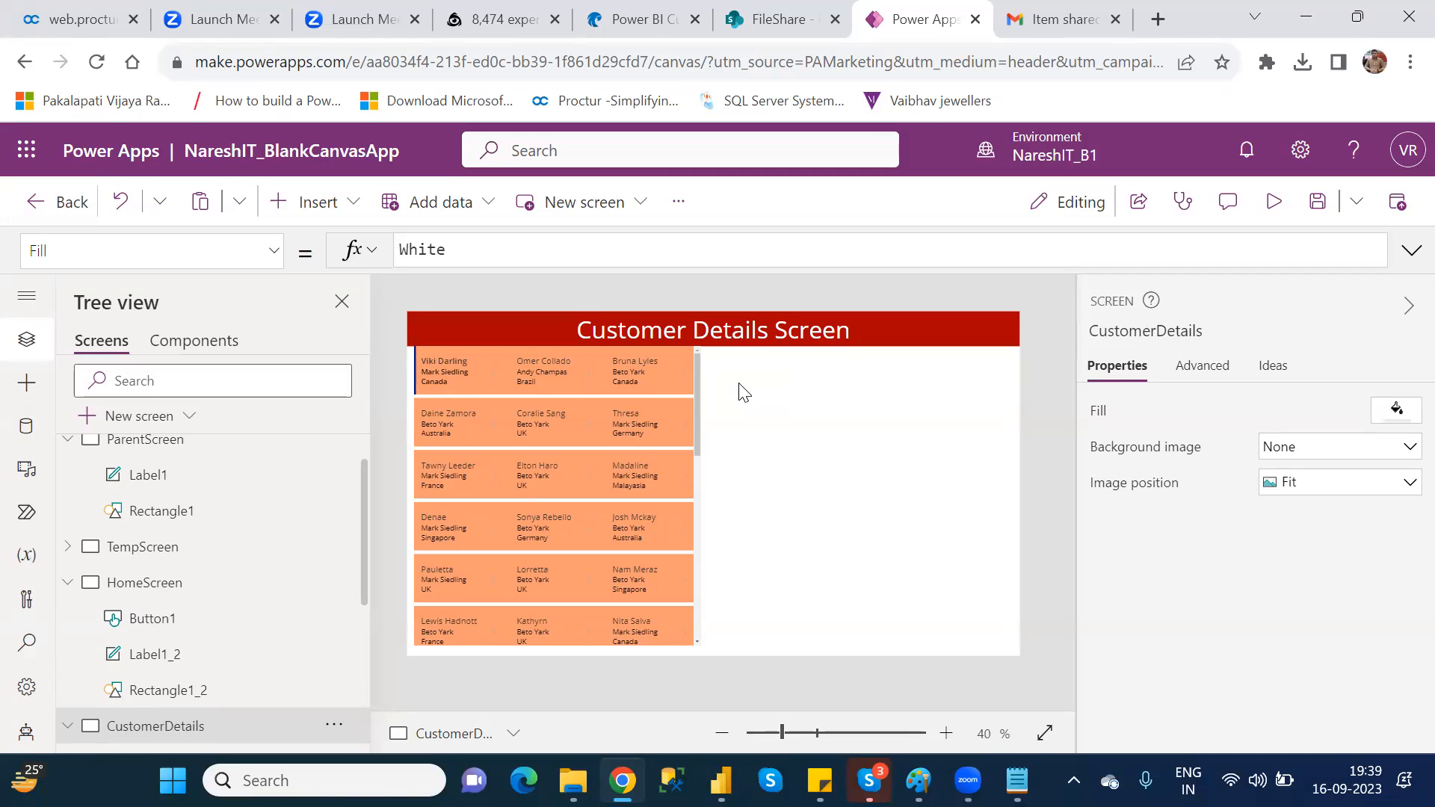
pyautogui.hotkey('ctrl', 's')
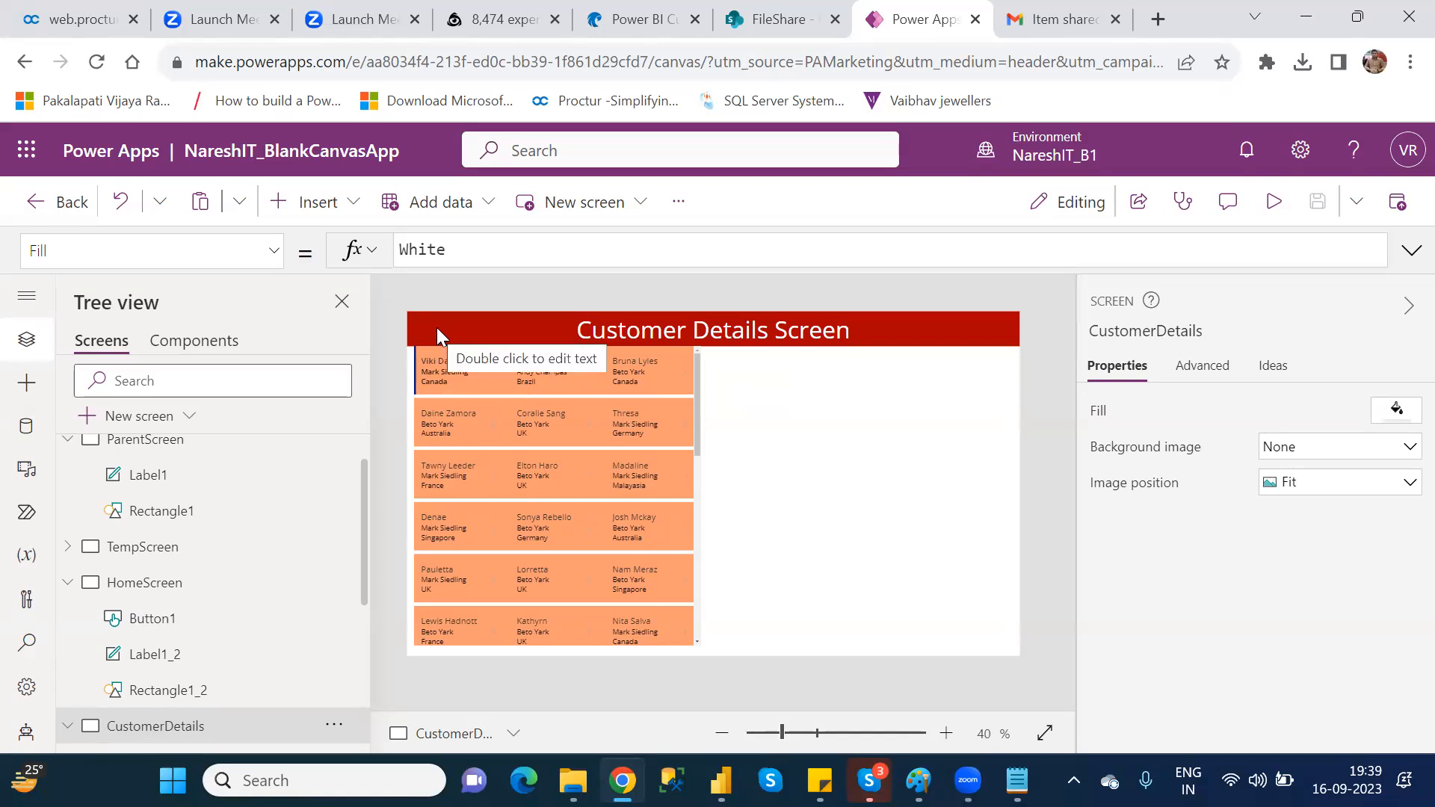
# Step: Compare the HomeScreen with the CustomerDetails screen and inspect the latter's header label
pyautogui.click(165, 590)
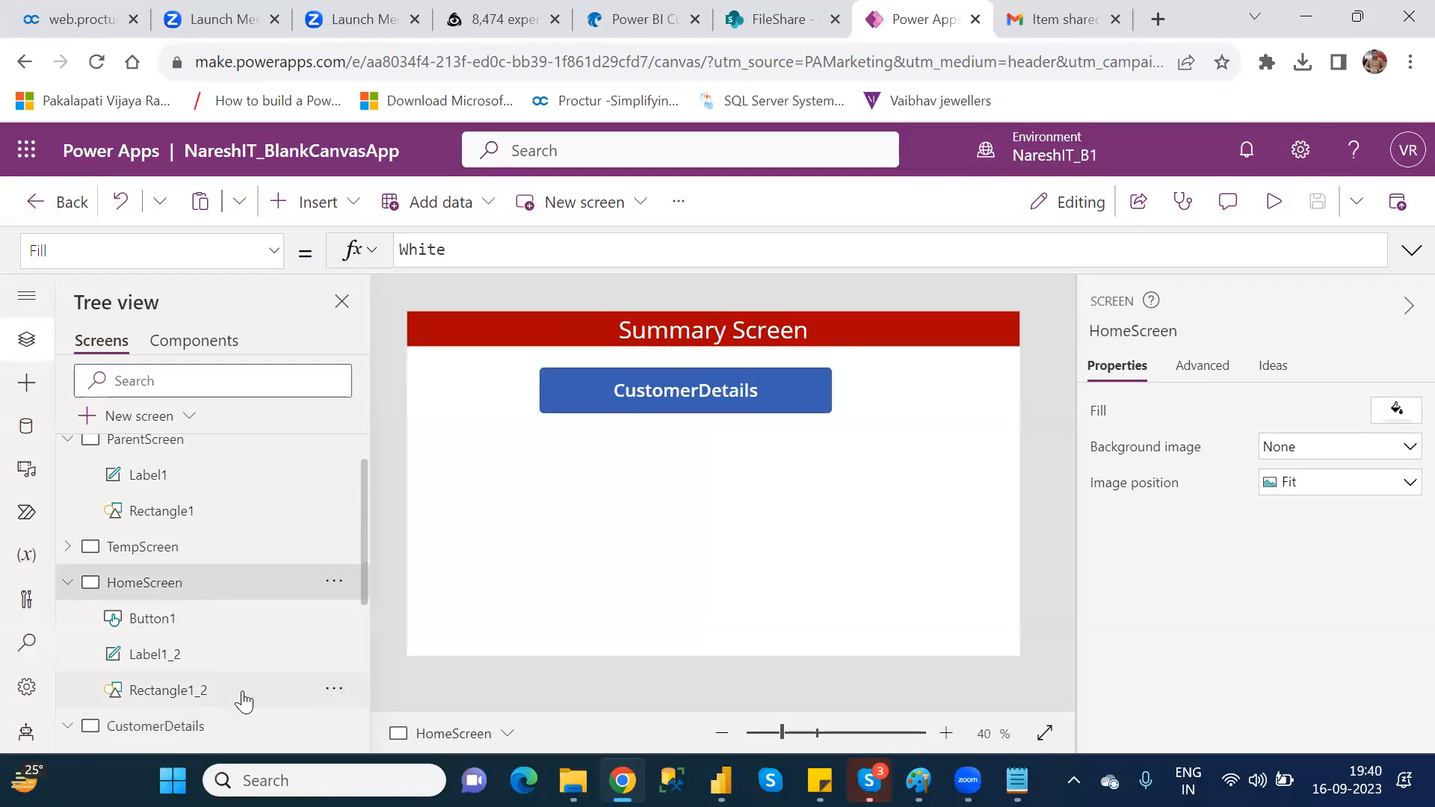
pyautogui.click(191, 735)
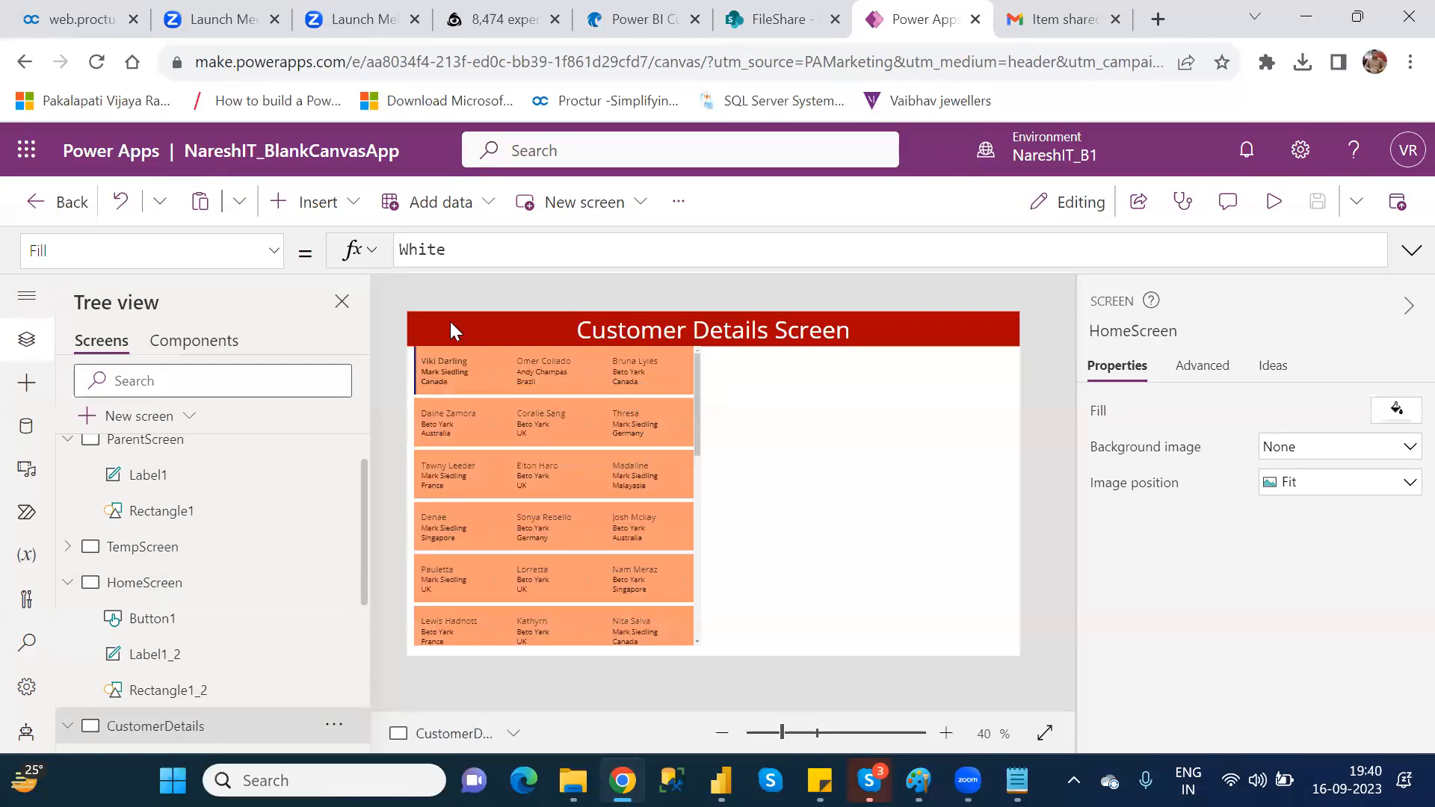
pyautogui.click(610, 331)
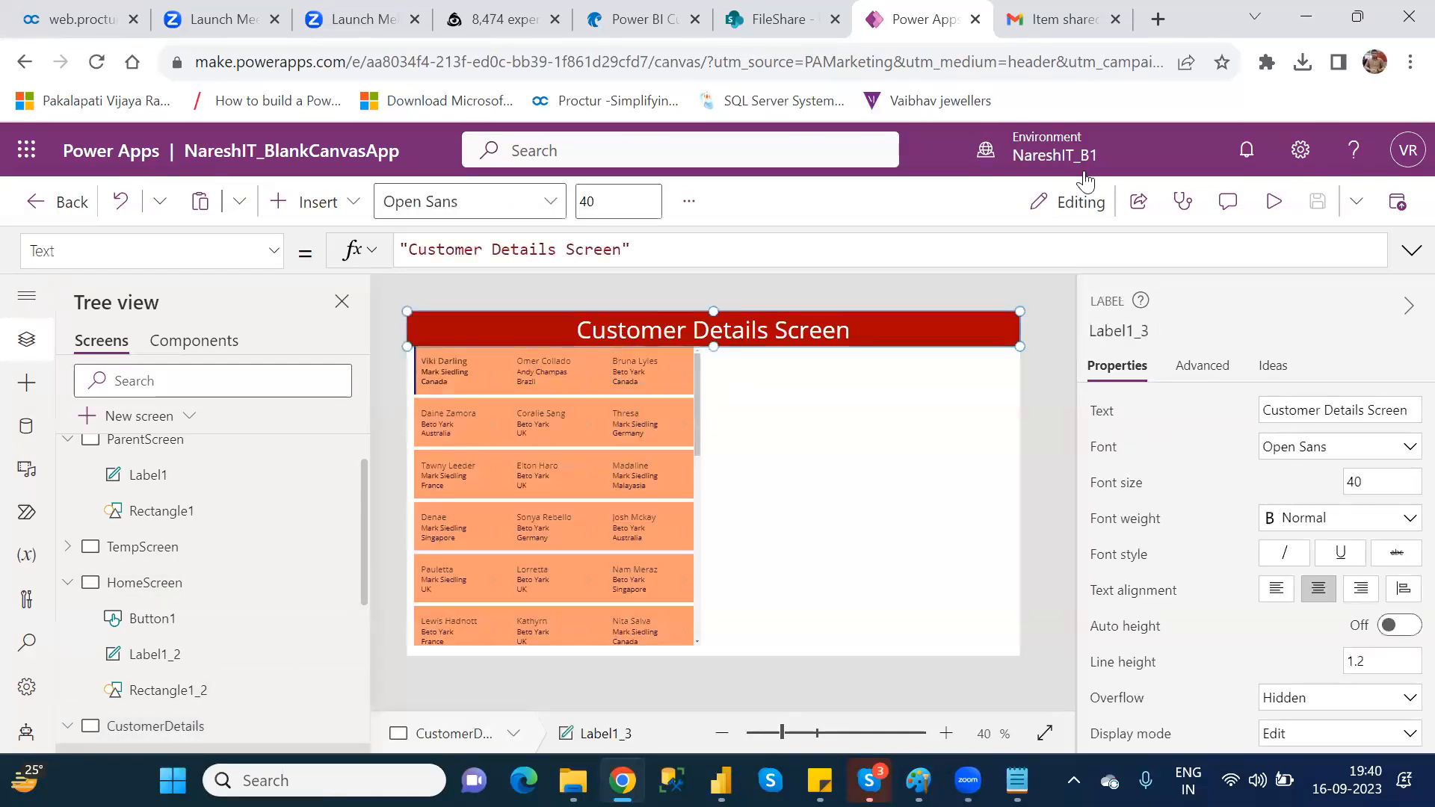
# Step: Run the preview from HomeScreen again to test the navigation to the Customer Details Screen, and close it
pyautogui.click(184, 590)
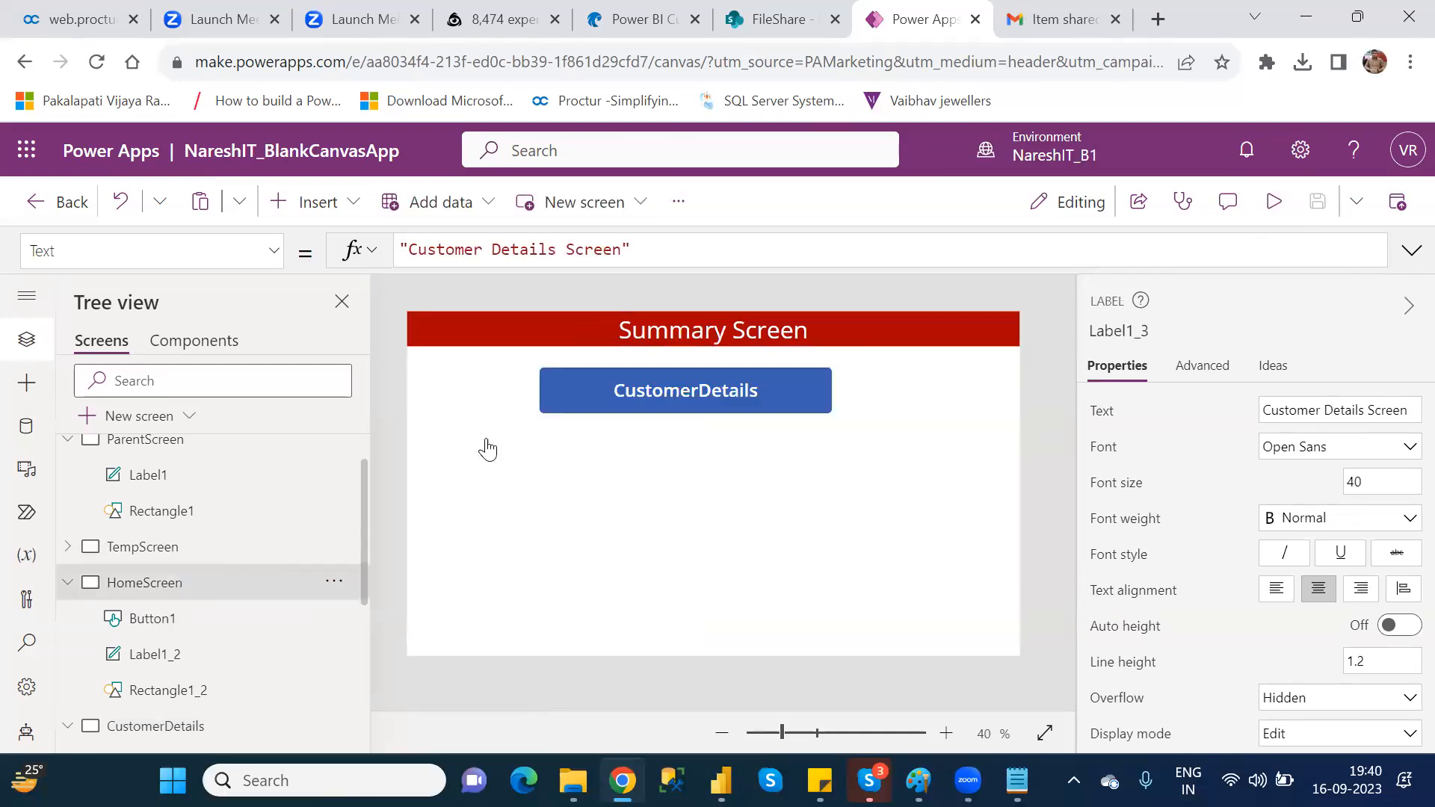
pyautogui.click(1273, 203)
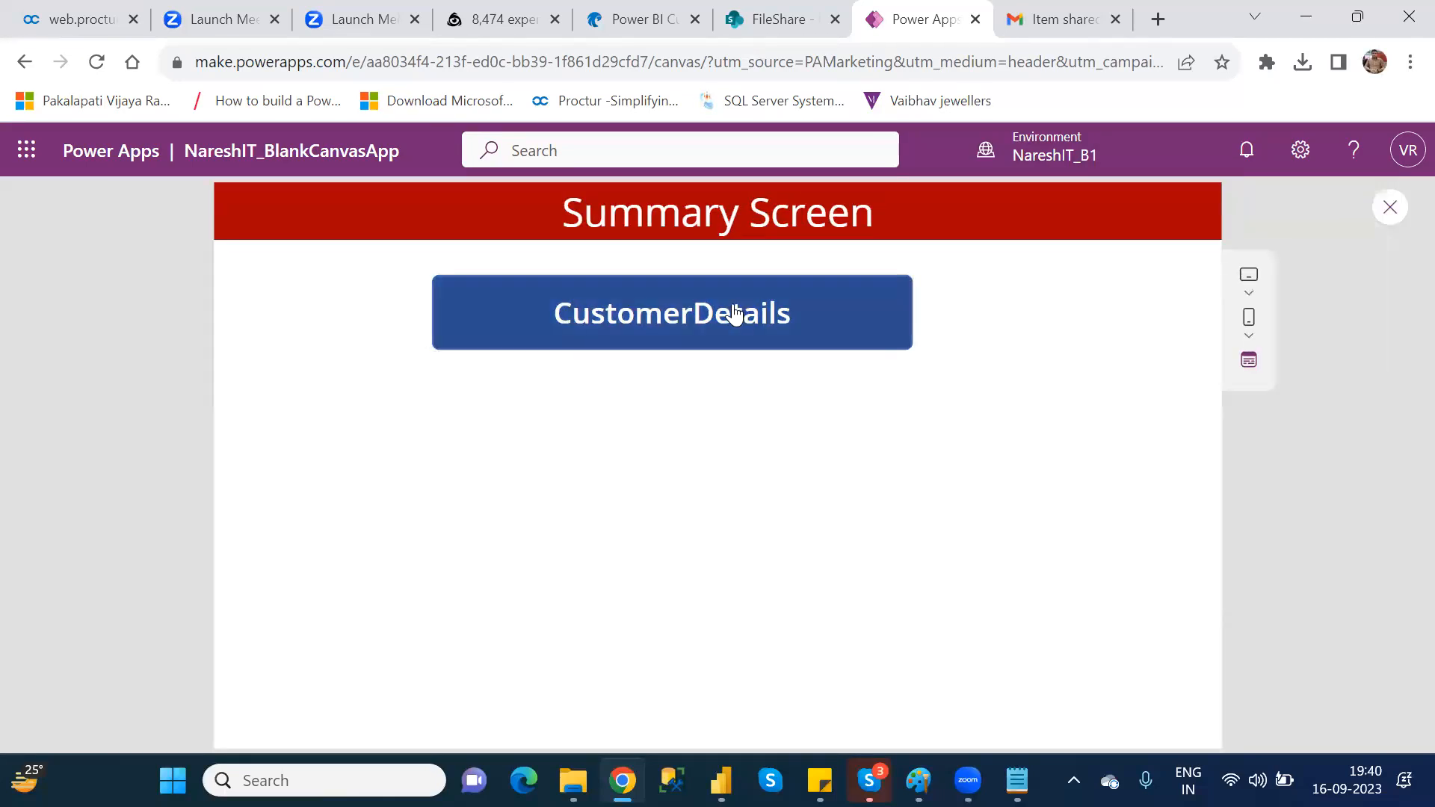
pyautogui.click(734, 314)
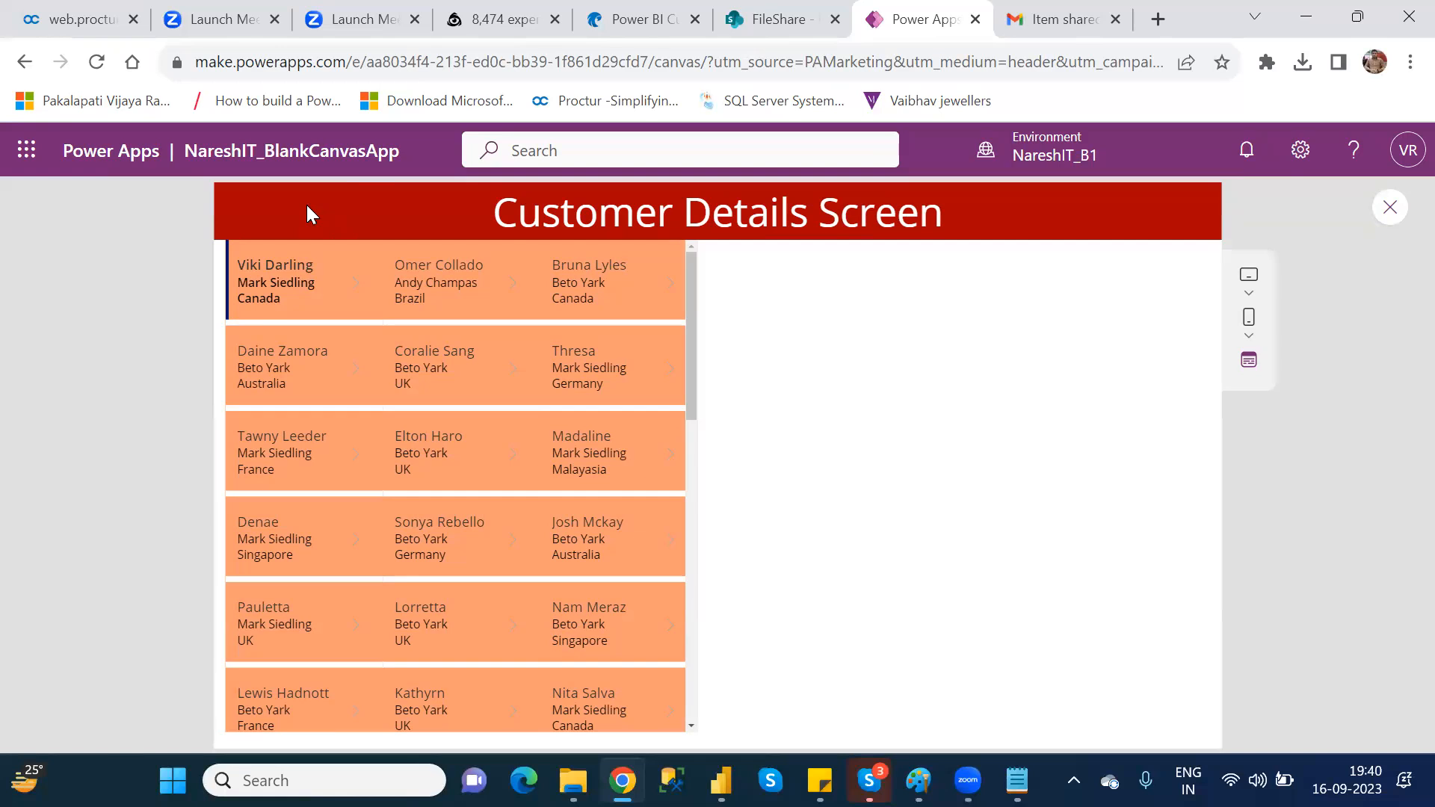
pyautogui.click(1390, 209)
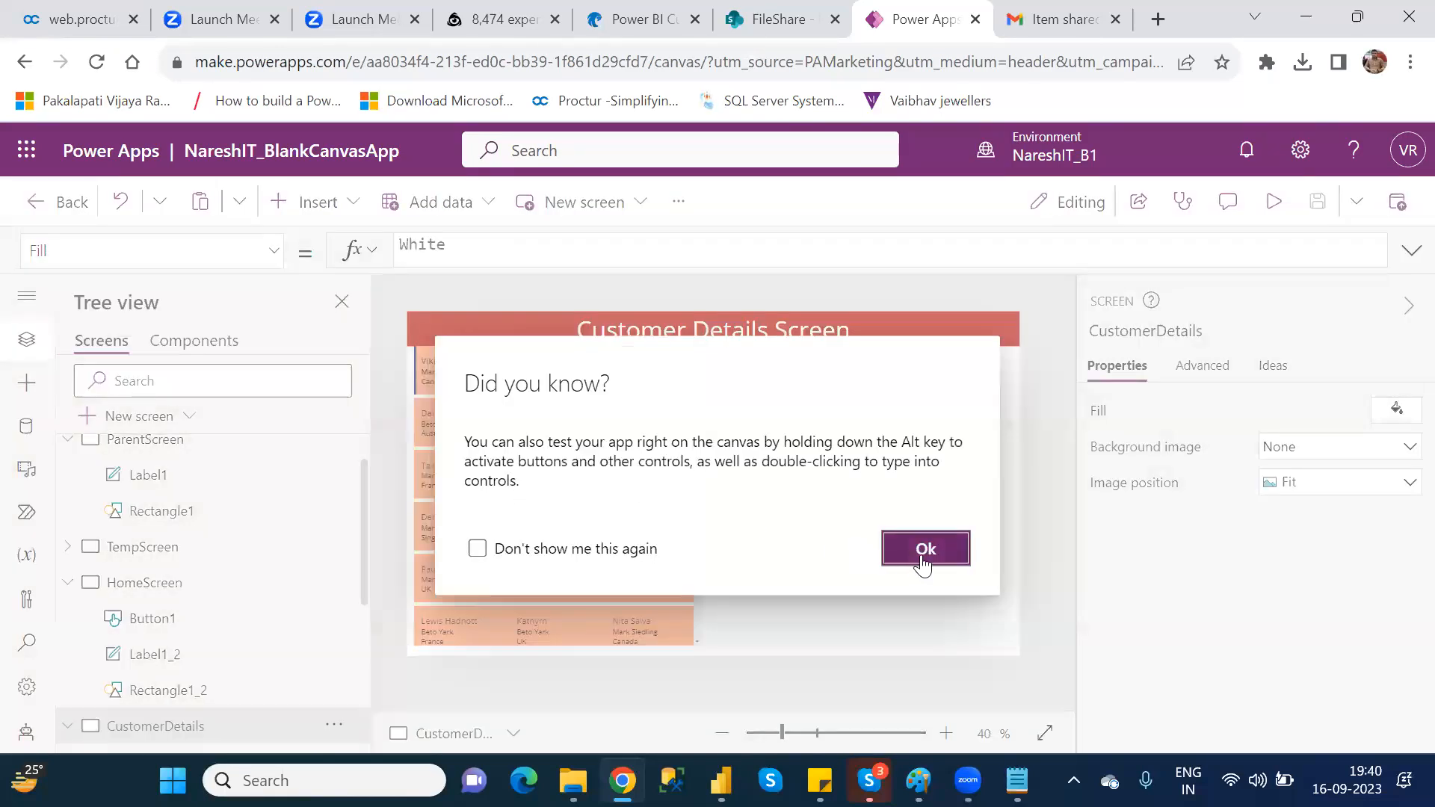
pyautogui.click(926, 549)
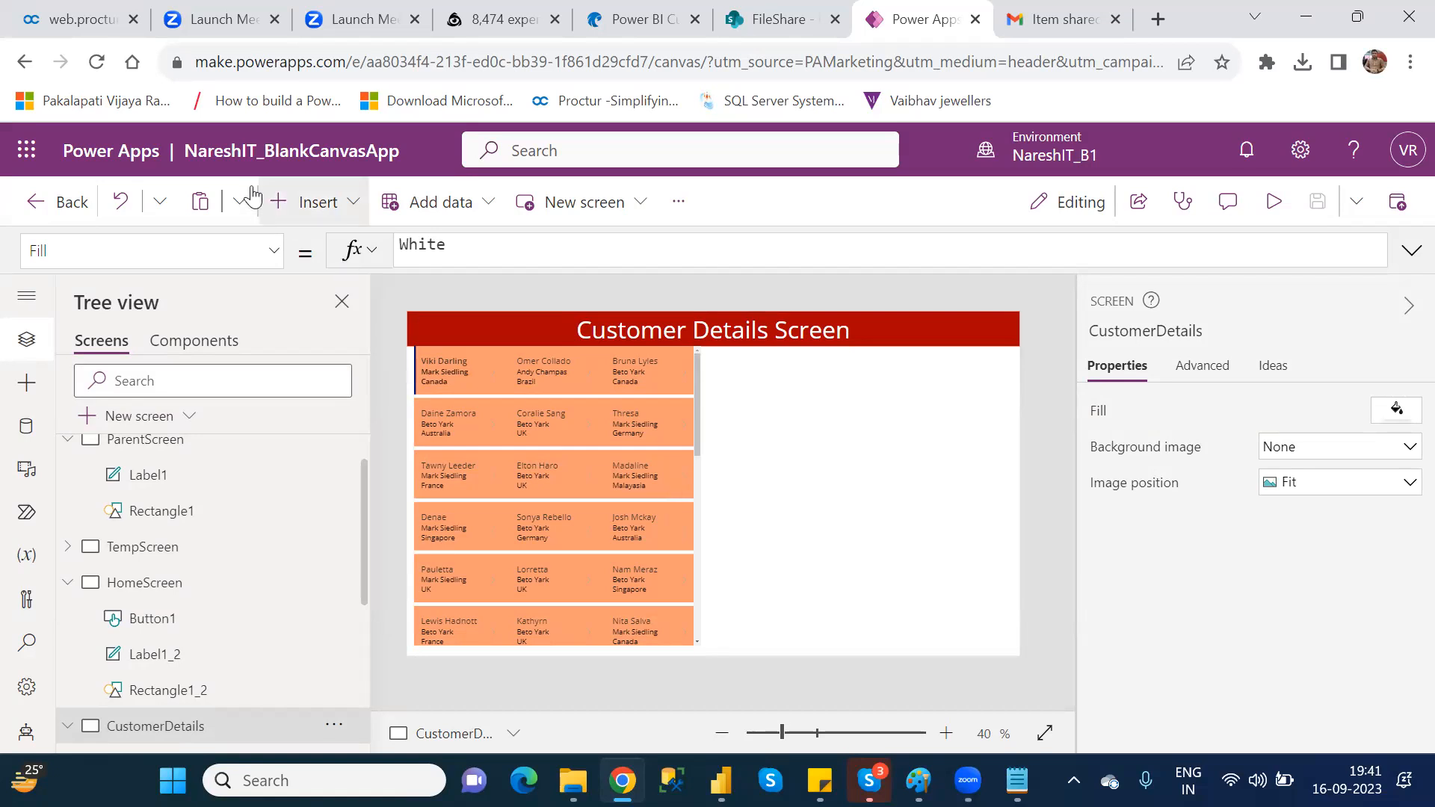
# Step: Insert a Left icon on the CustomerDetails screen and place it at the left end of the header, at X 0, Y 7
pyautogui.click(304, 220)
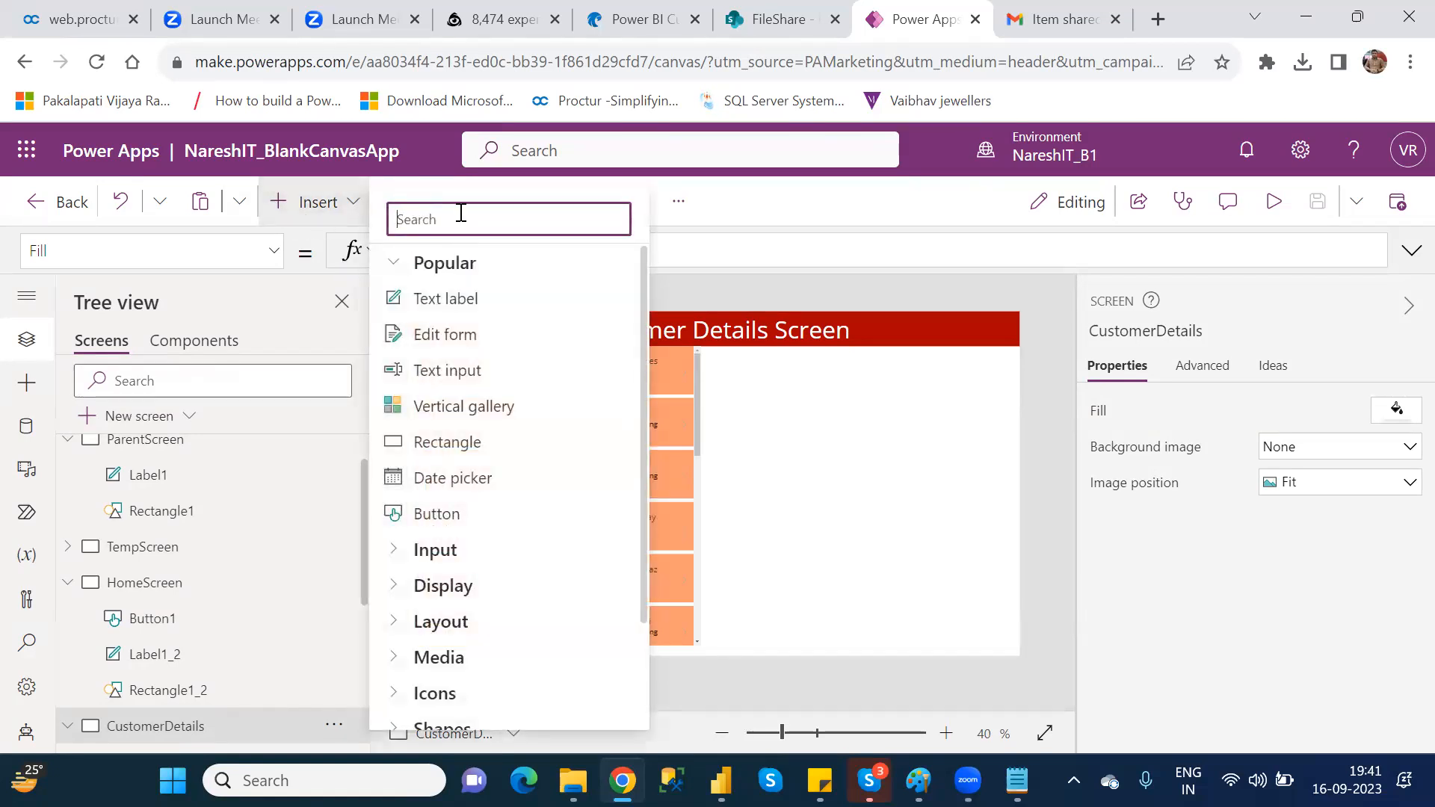
pyautogui.write('left')
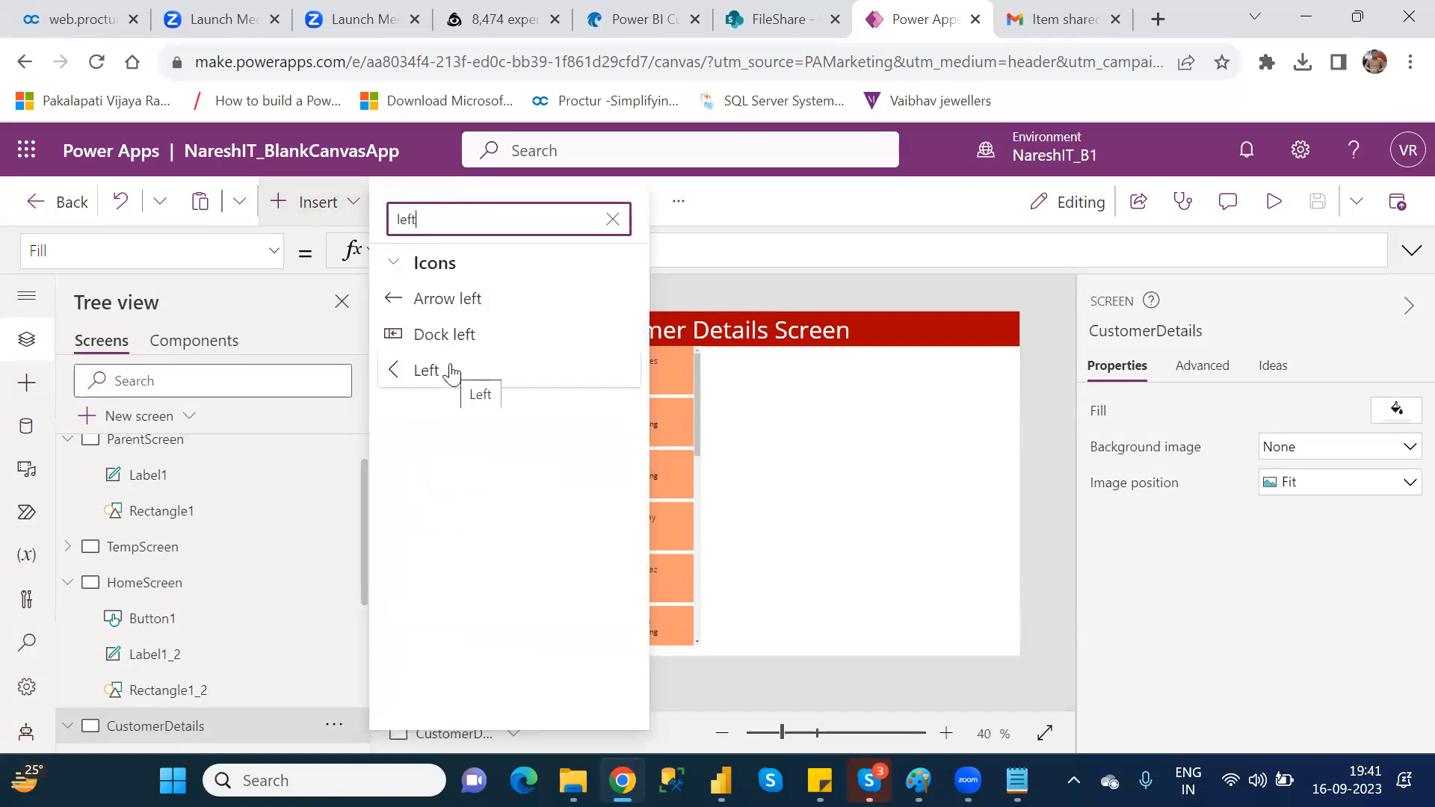
pyautogui.click(450, 372)
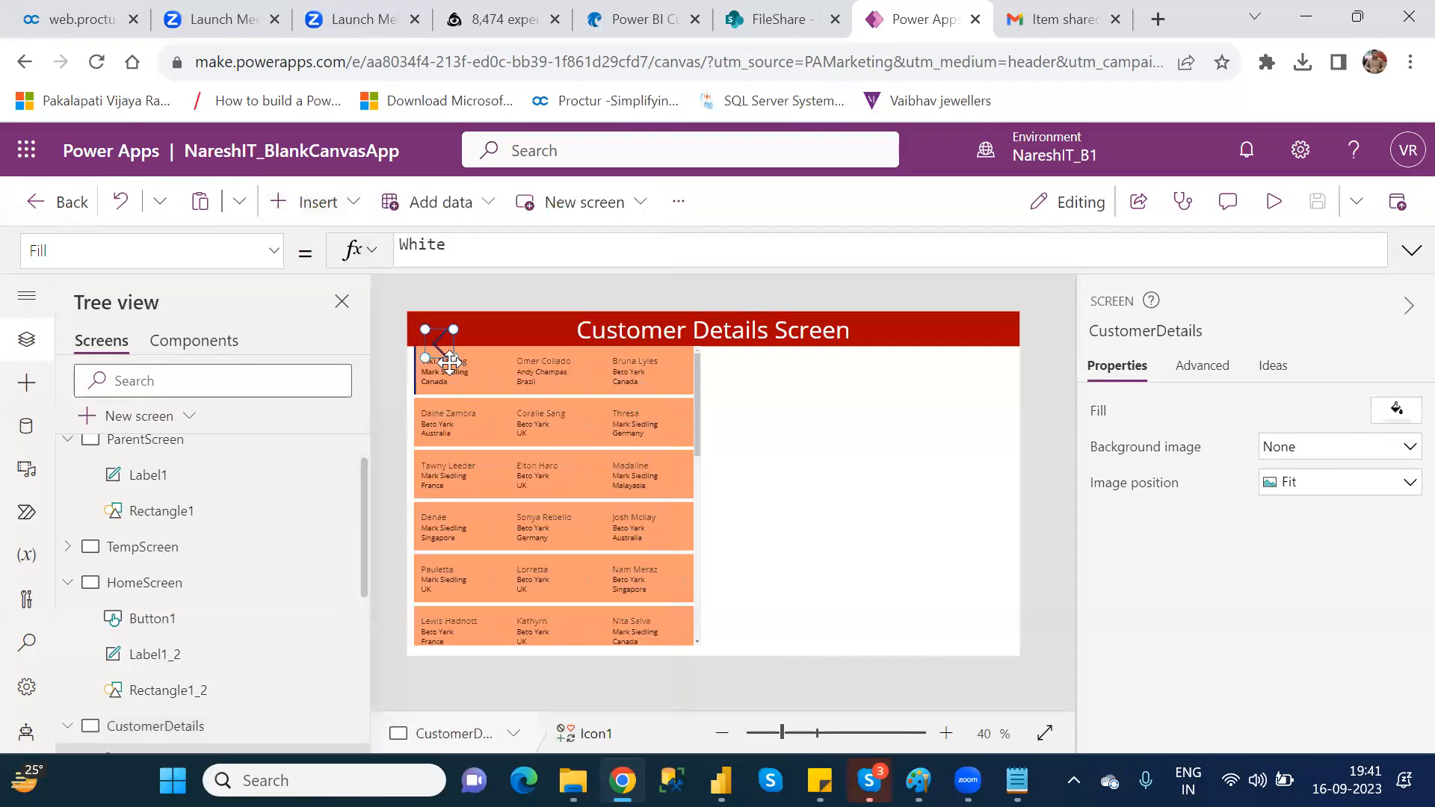
pyautogui.moveTo(450, 364); pyautogui.dragTo(425, 332)
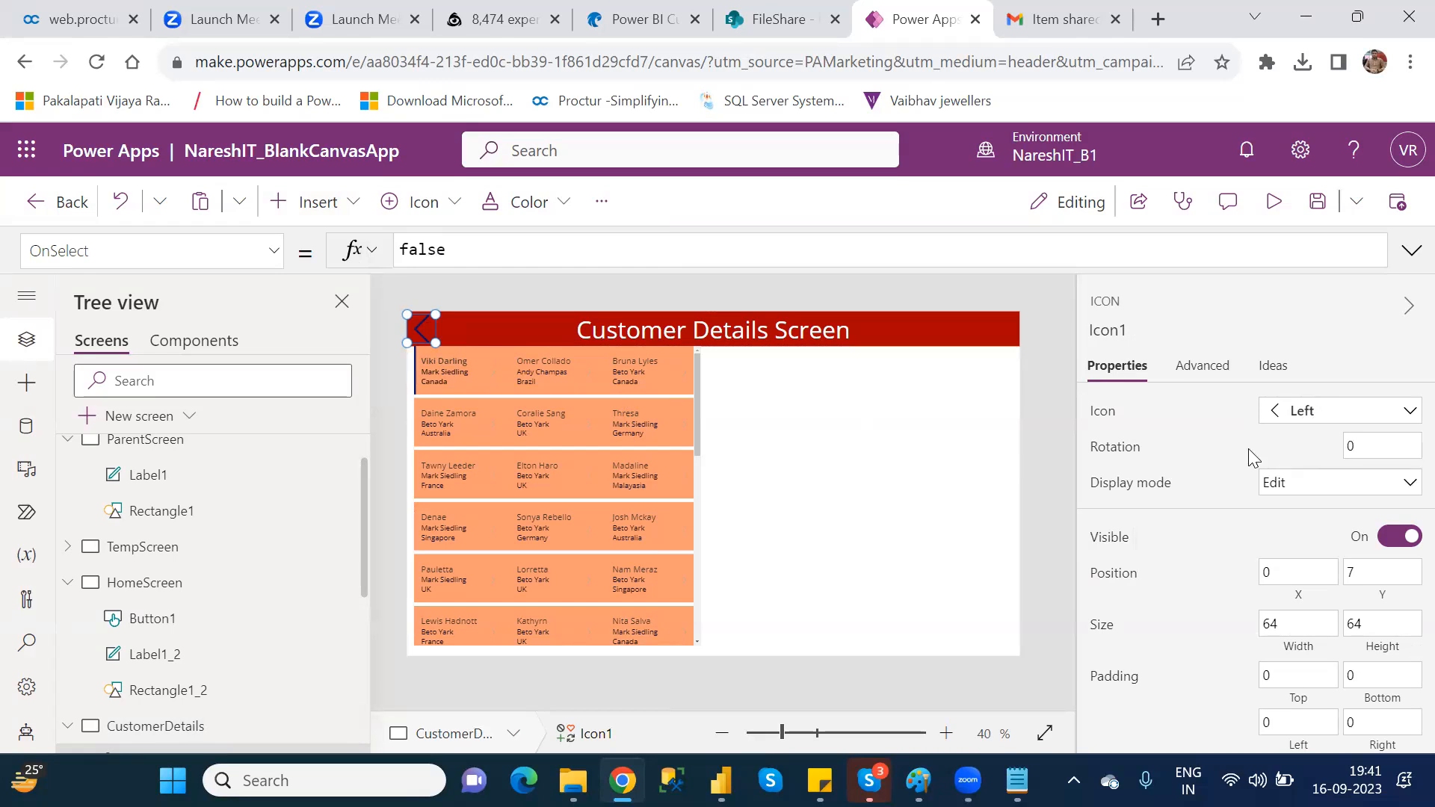
# Step: Try rotating the header's Left icon by 90 and 270 degrees, and reset its rotation to 0
pyautogui.click(1354, 445)
pyautogui.press('BackSpace')
pyautogui.write('90')
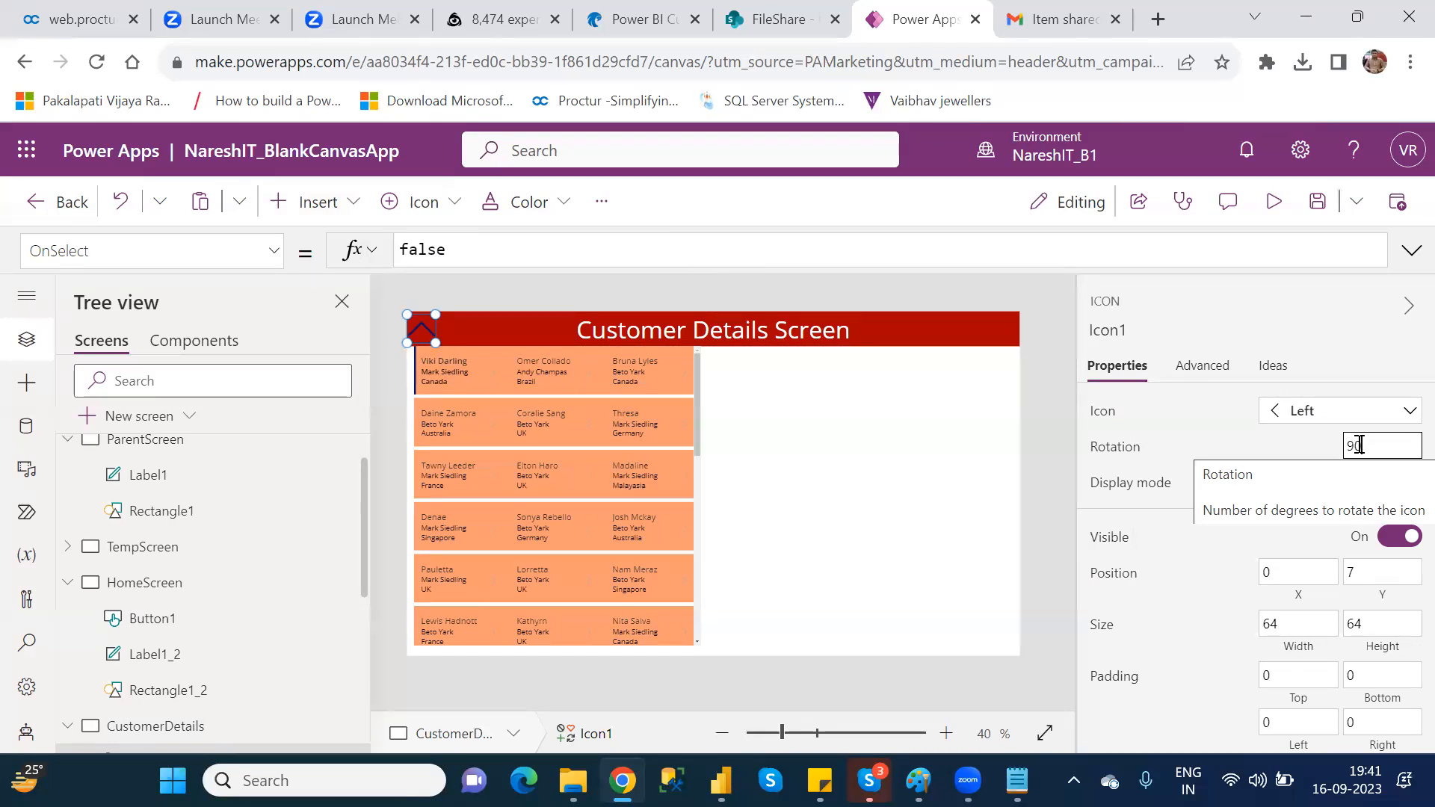
pyautogui.press('BackSpace')
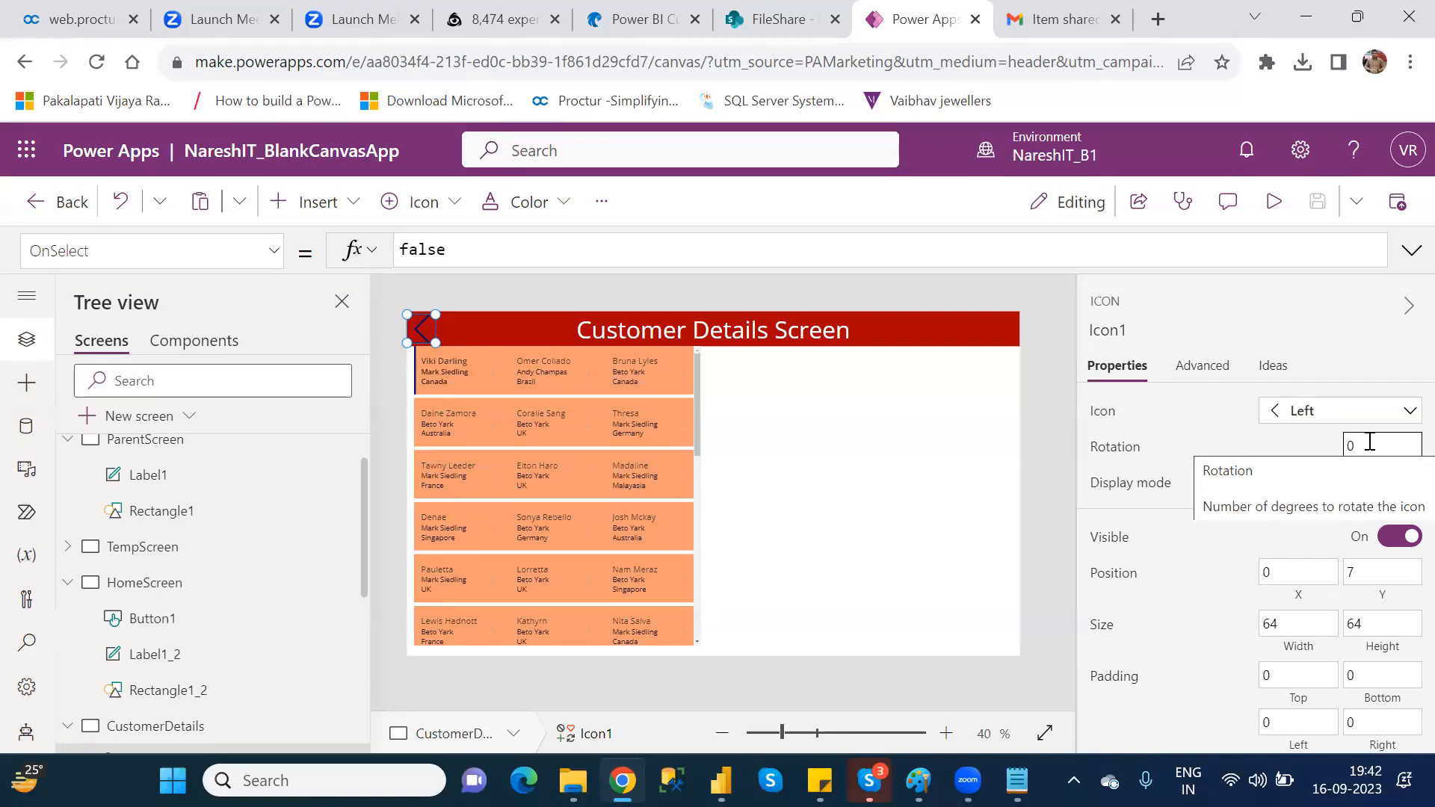
pyautogui.press('BackSpace')
pyautogui.write('270')
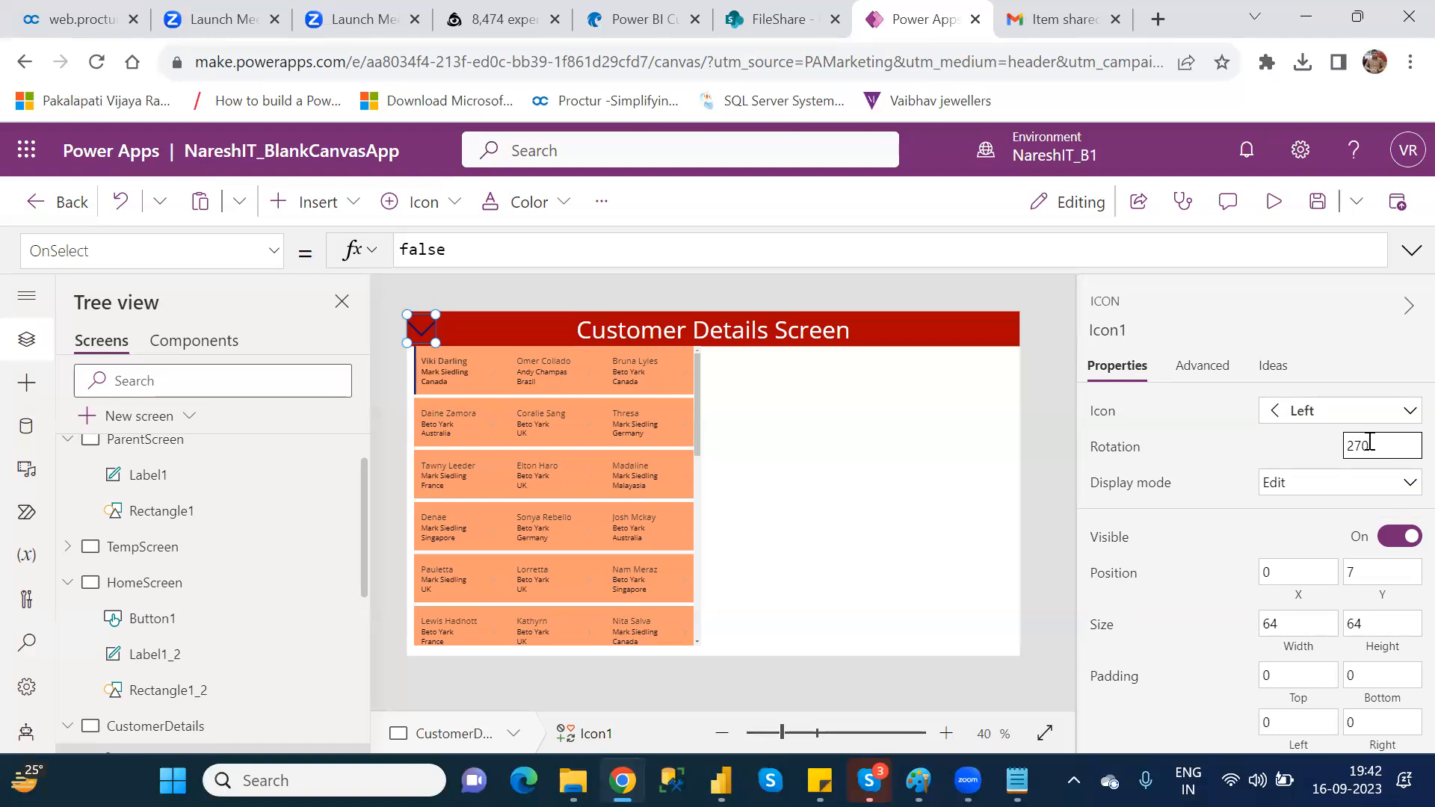
pyautogui.press('BackSpace')
pyautogui.press('BackSpace')
pyautogui.press('BackSpace')
pyautogui.write('0')
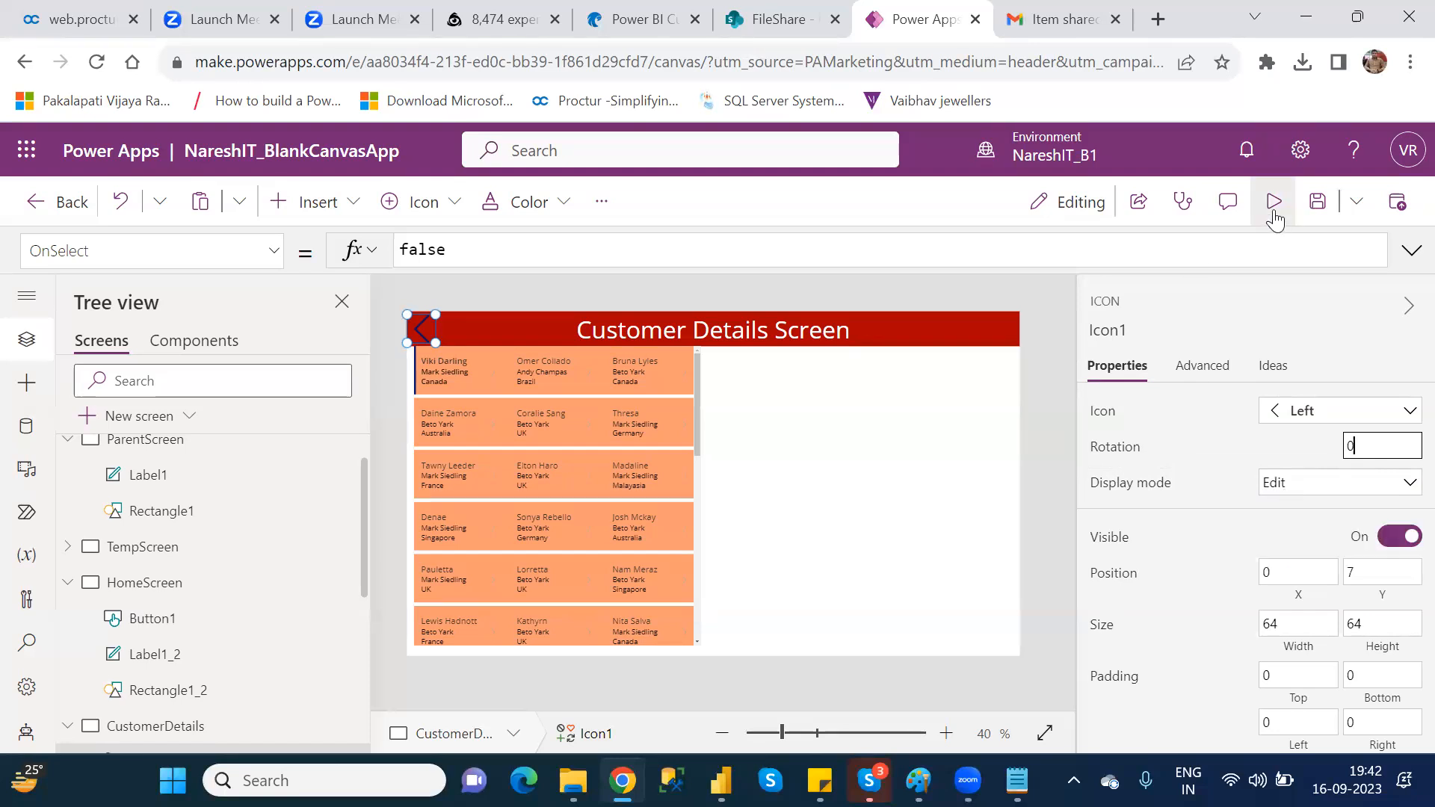
# Step: Preview the CustomerDetails screen with its Left icon and return to editing
pyautogui.press('F5')
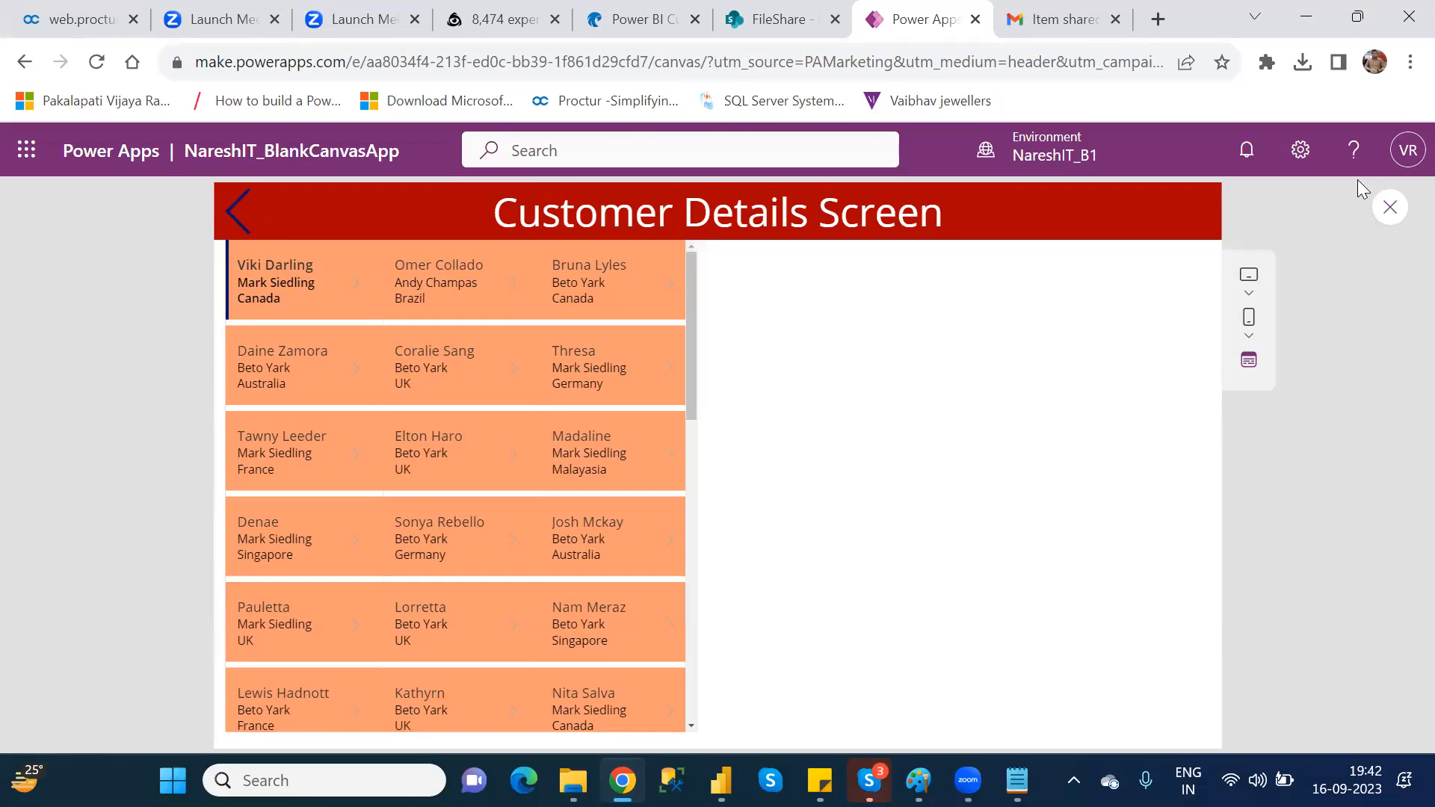
pyautogui.click(1392, 209)
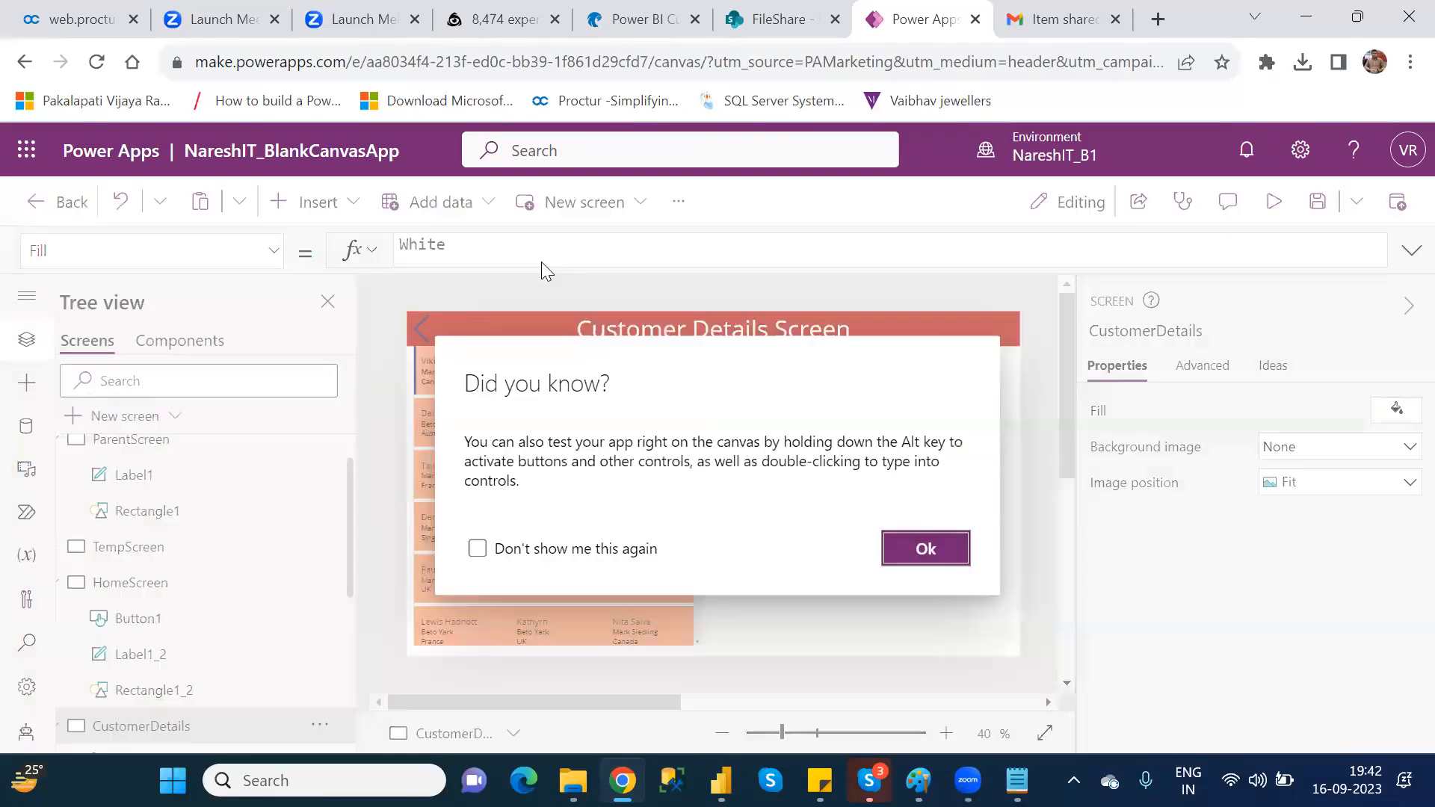
pyautogui.click(949, 550)
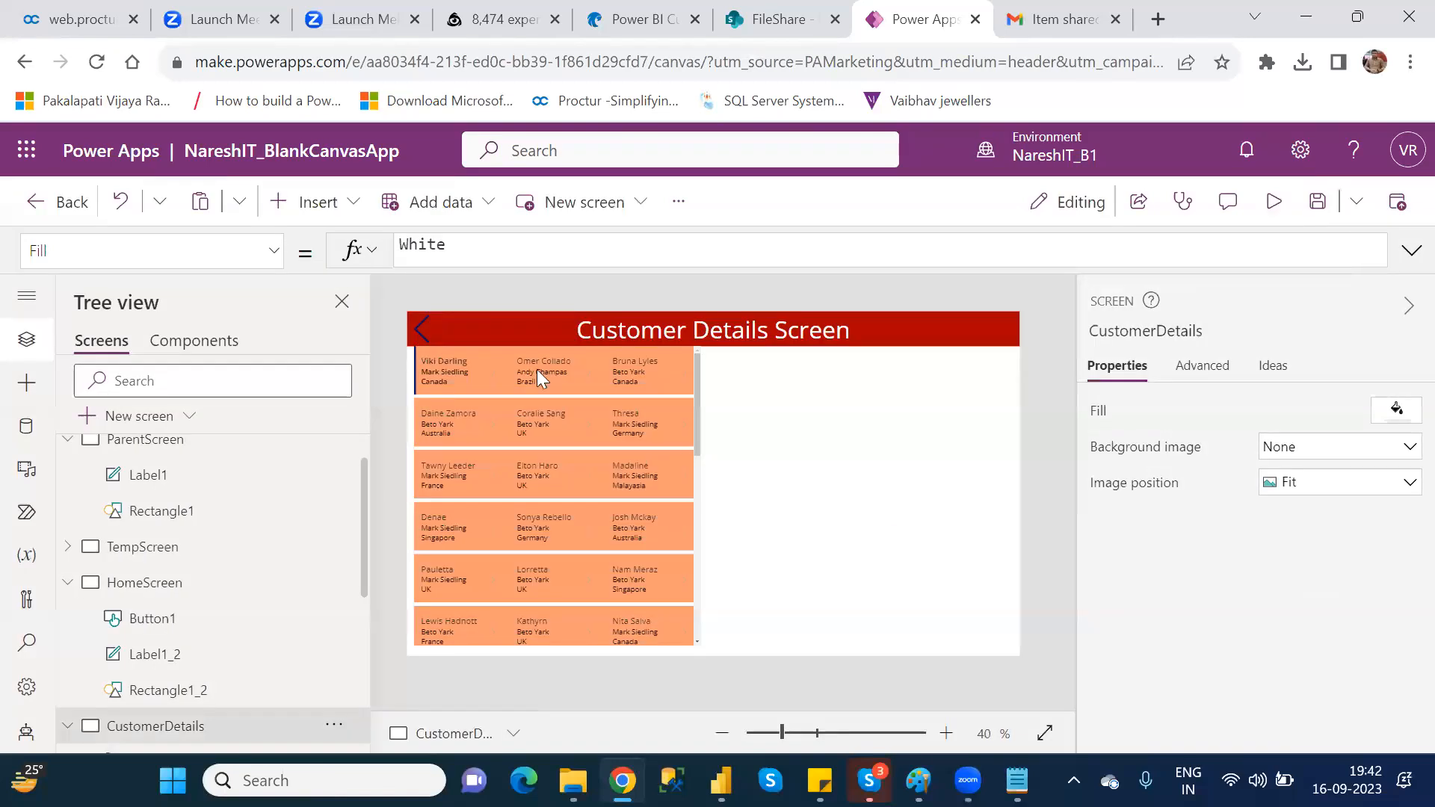
# Step: Change the color of the Left icon in the CustomerDetails header to white
pyautogui.click(413, 324)
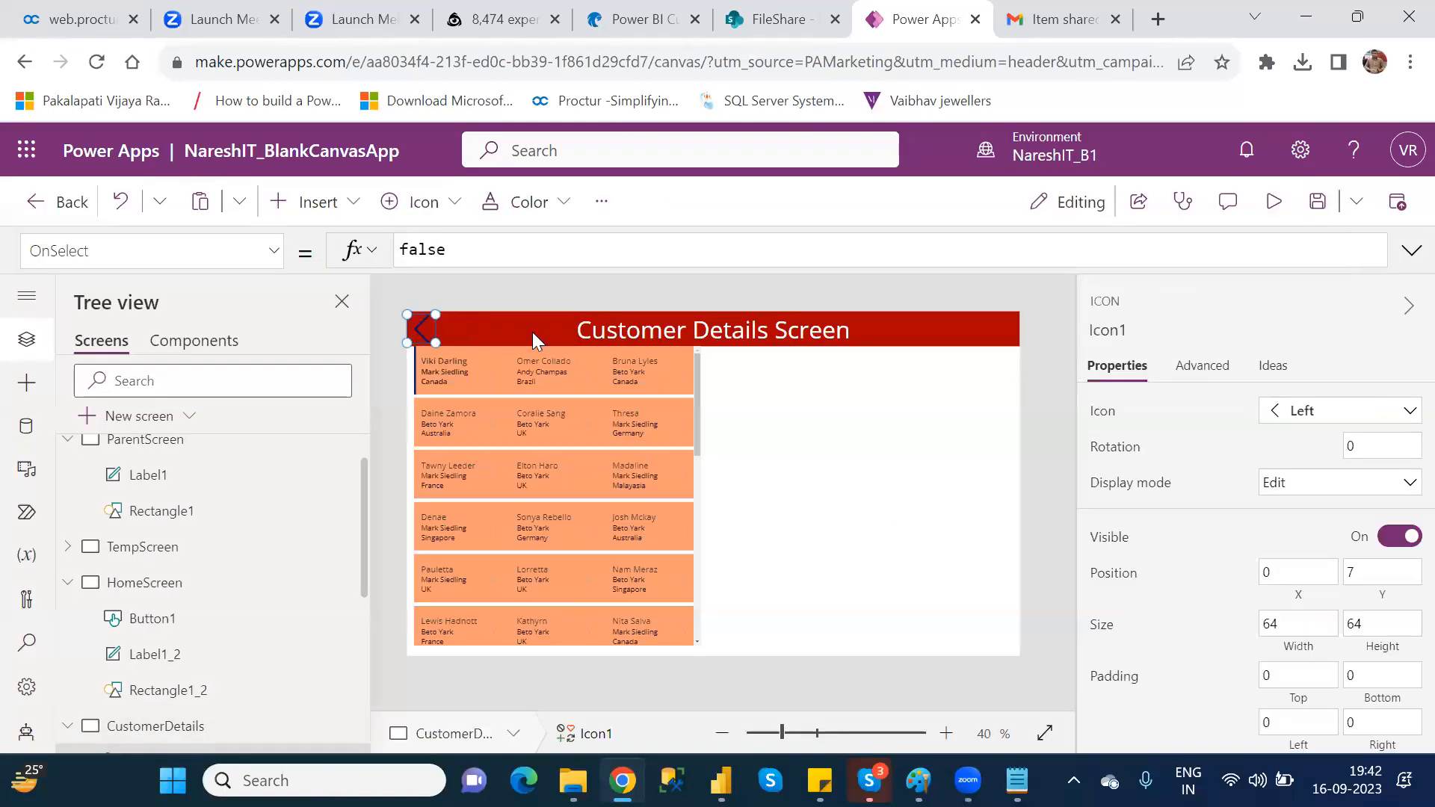
pyautogui.click(1300, 490)
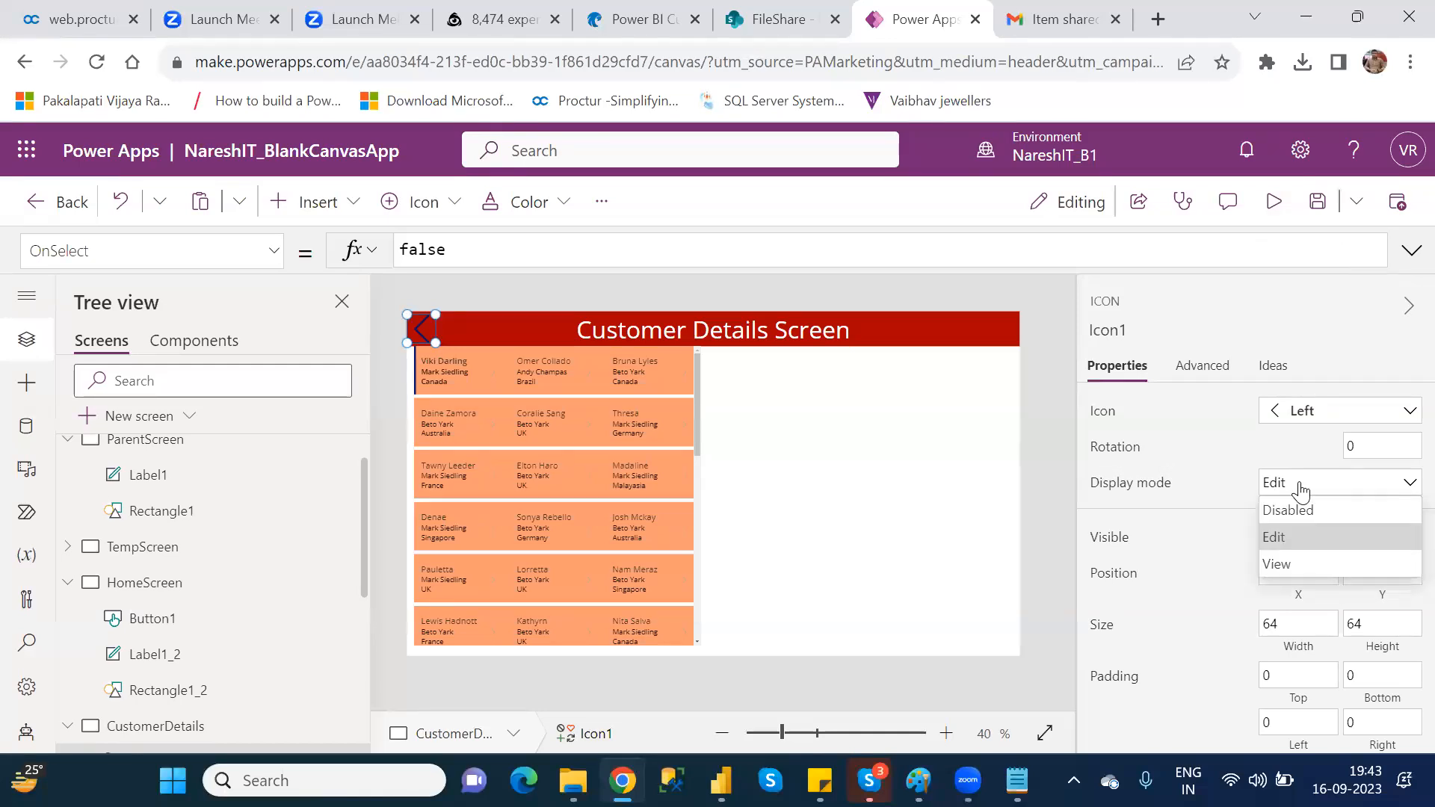
pyautogui.click(1170, 515)
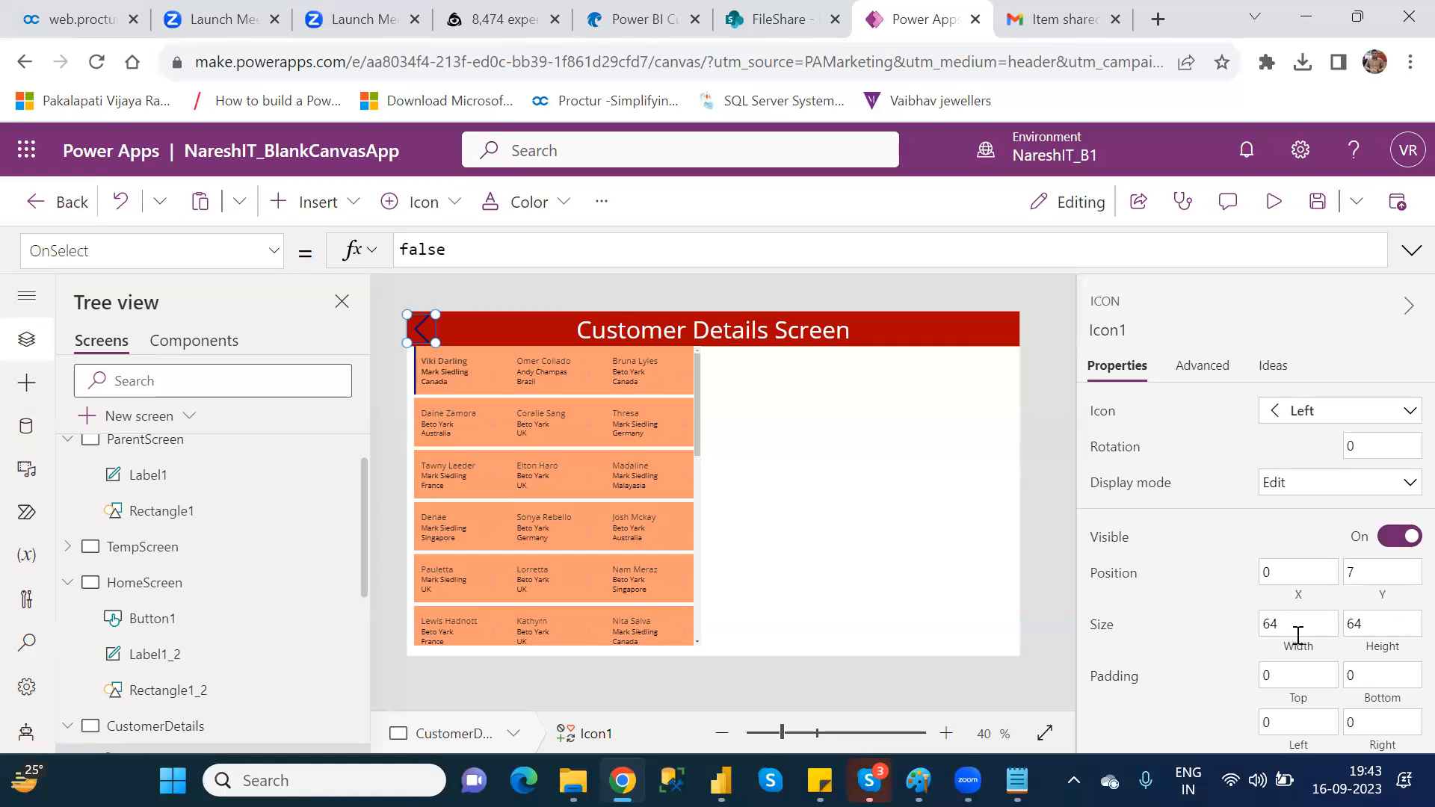
pyautogui.click(1380, 632)
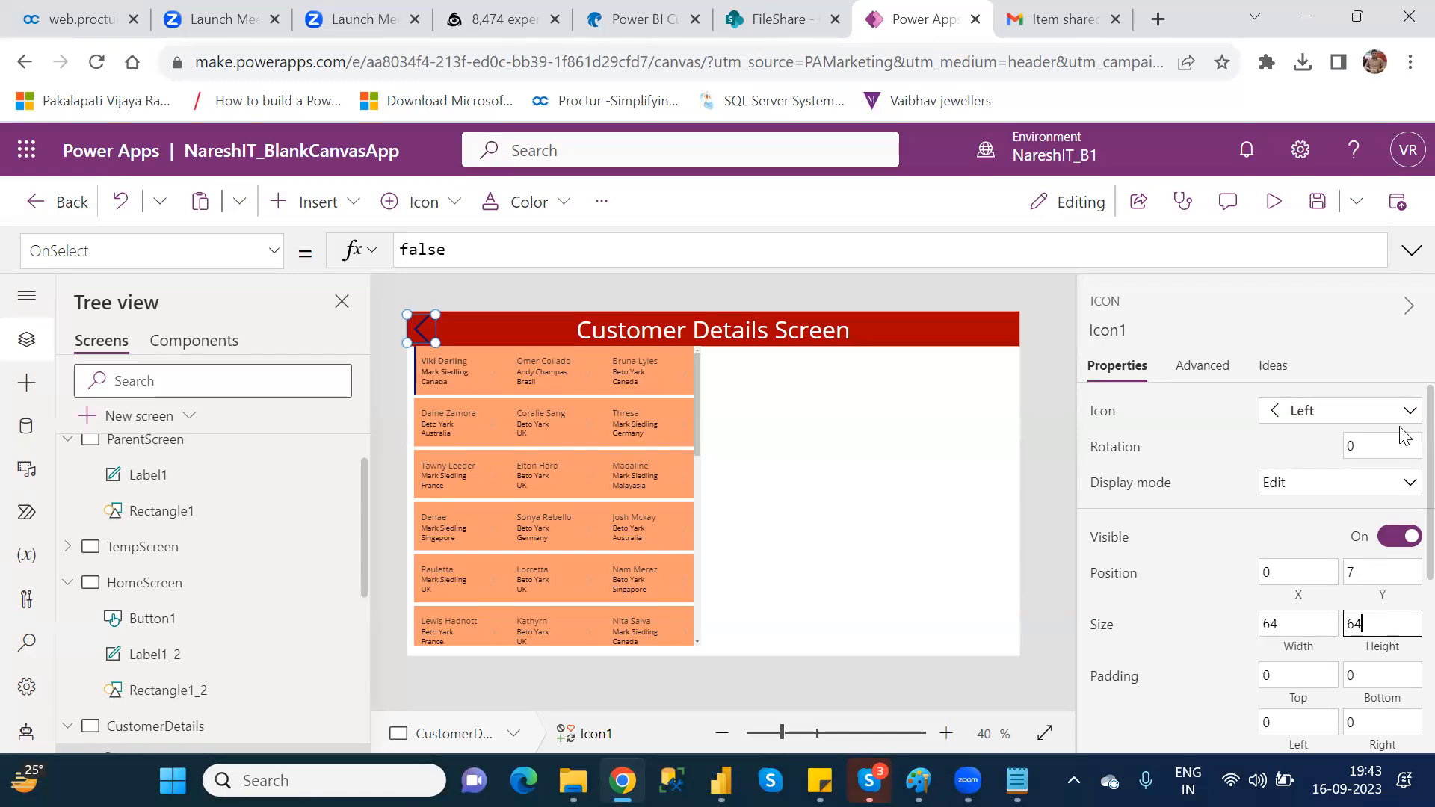
pyautogui.scroll(-3, 1403, 464)
pyautogui.scroll(-2, 1403, 548)
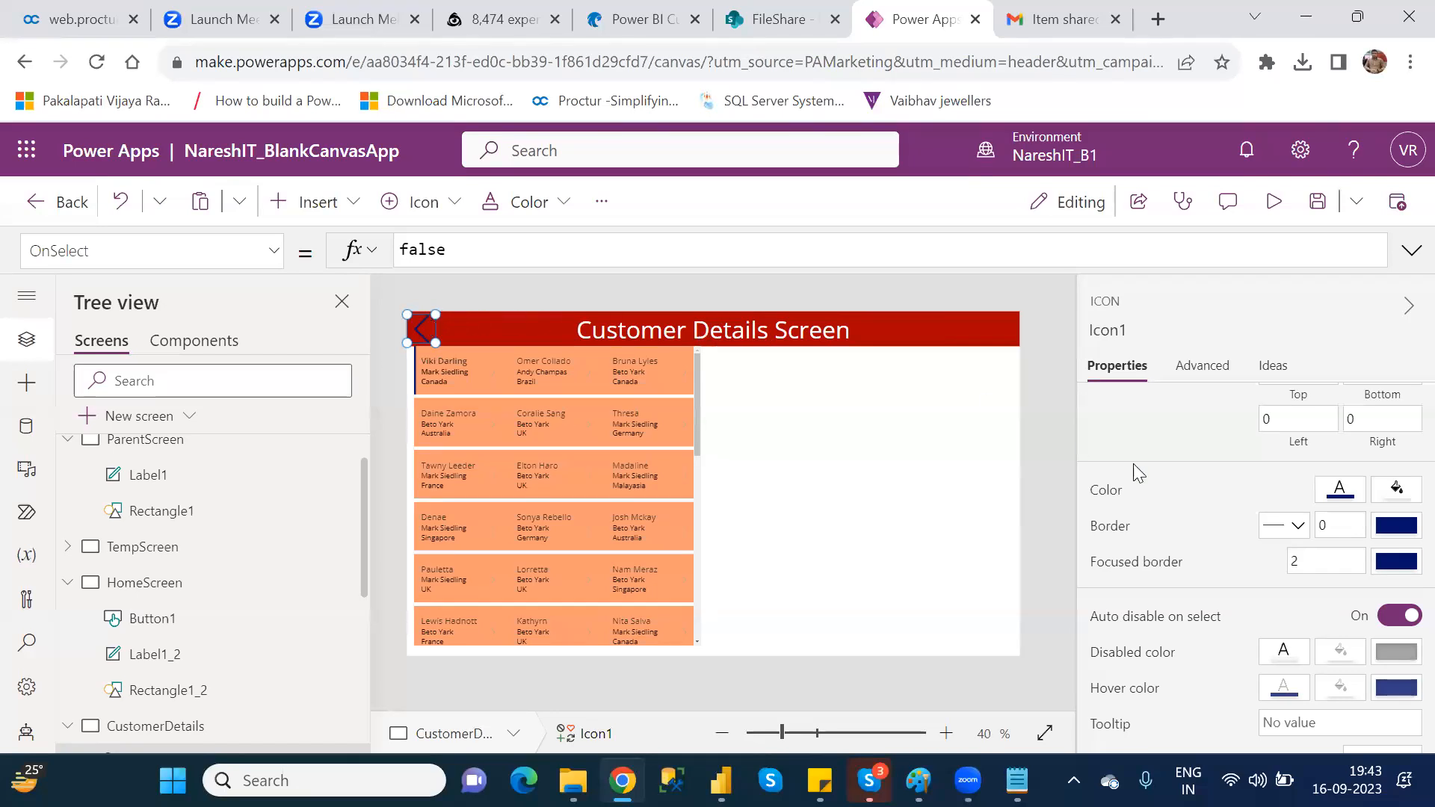
pyautogui.click(1340, 497)
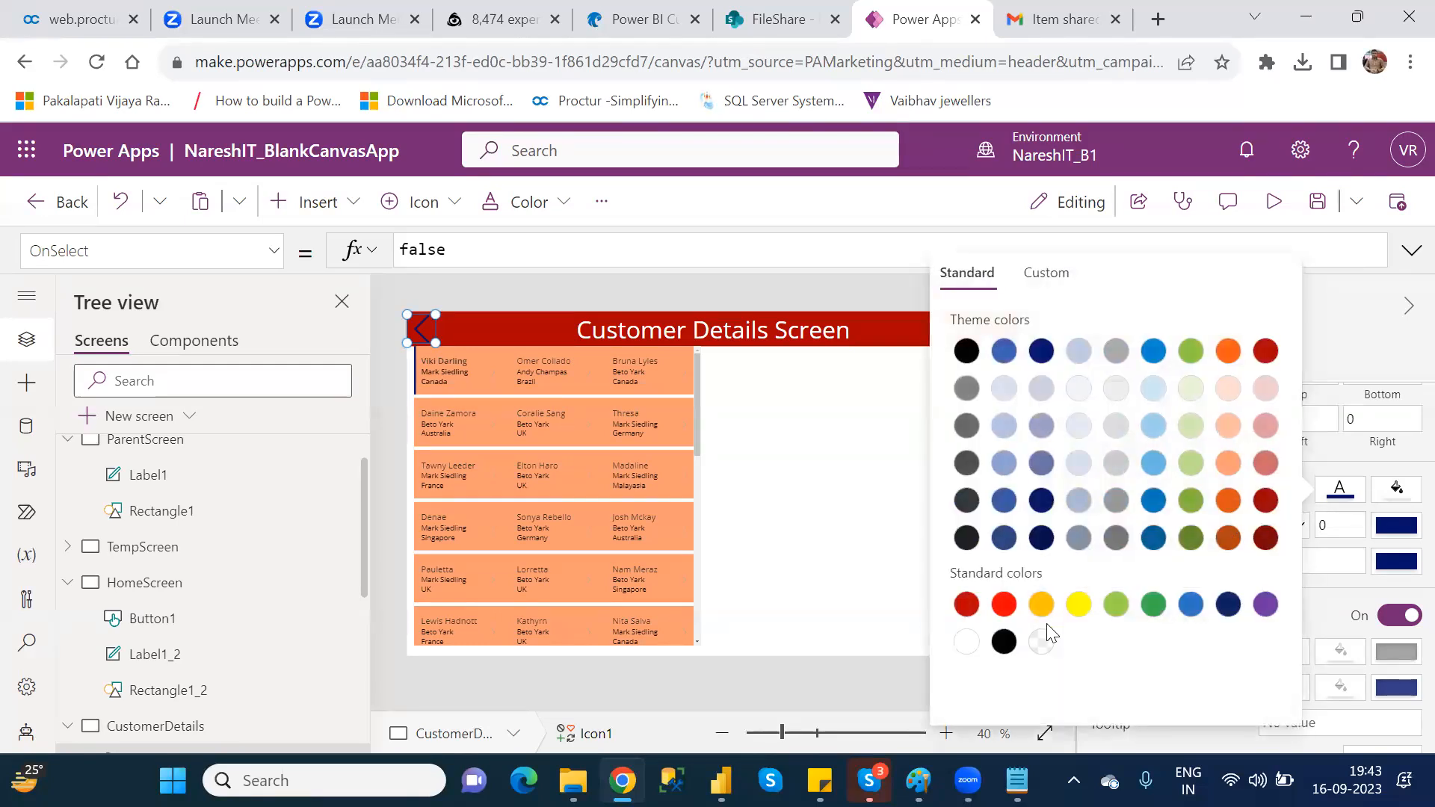
pyautogui.click(964, 646)
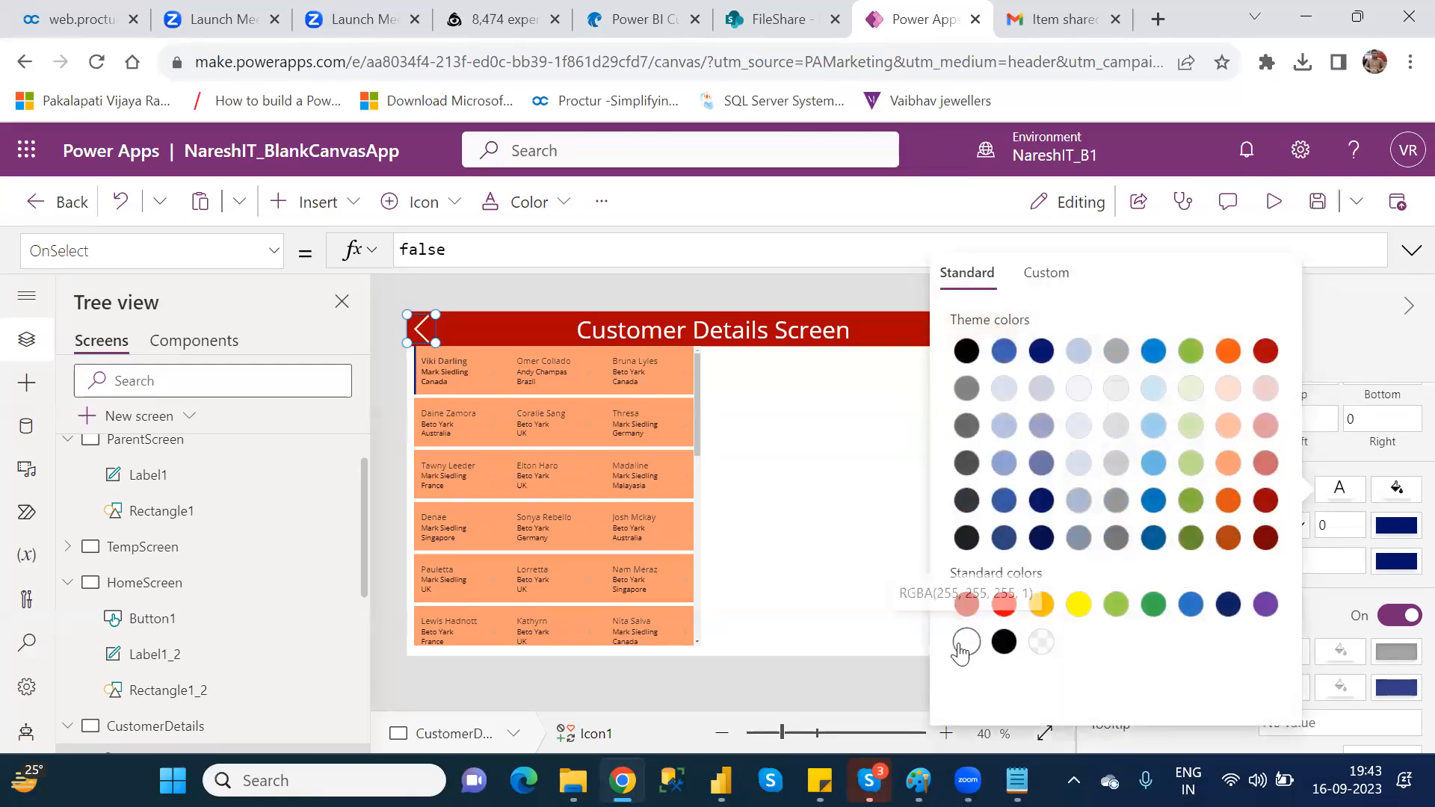
pyautogui.click(783, 456)
pyautogui.click(783, 455)
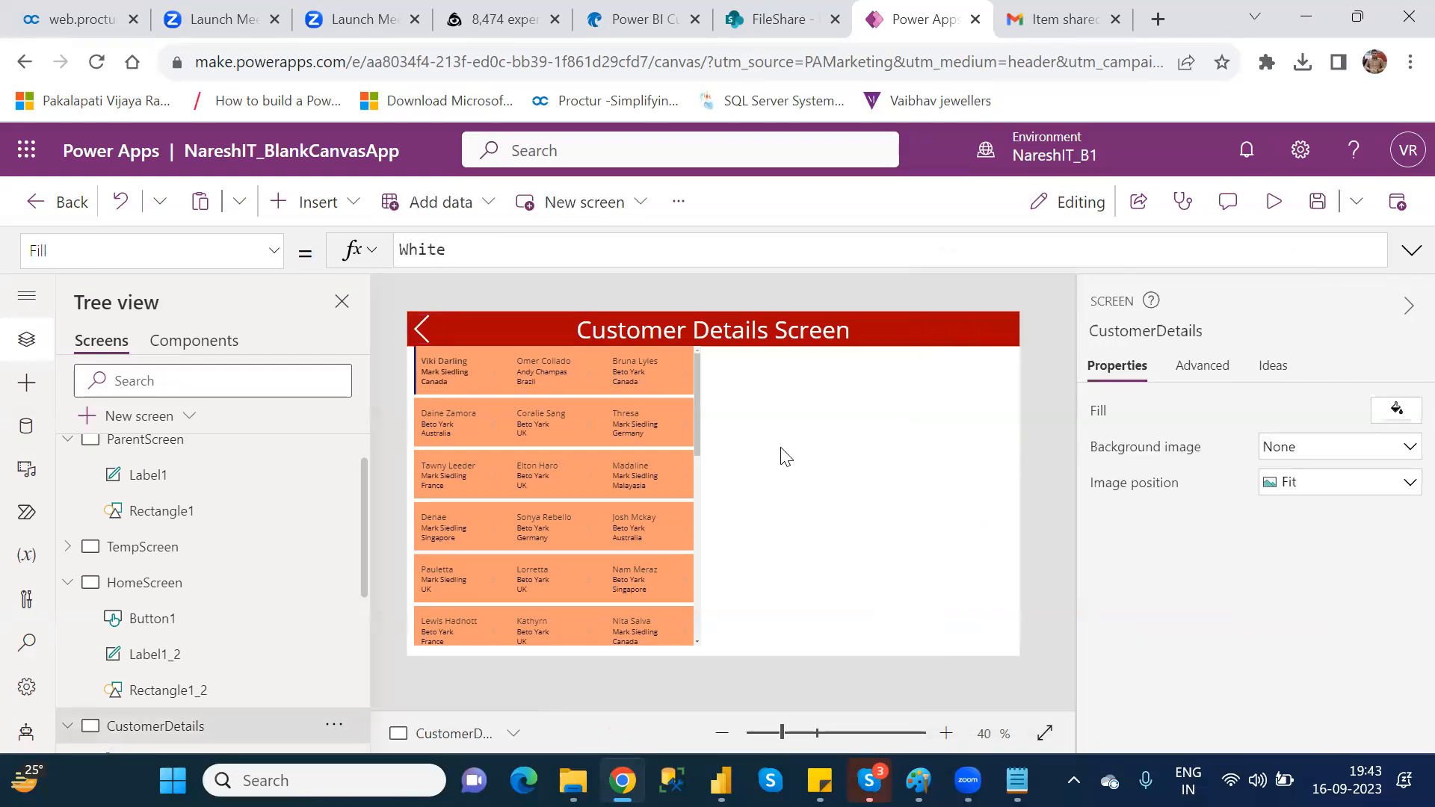
# Step: Review the border style options and remaining properties of the header's Left icon
pyautogui.click(416, 321)
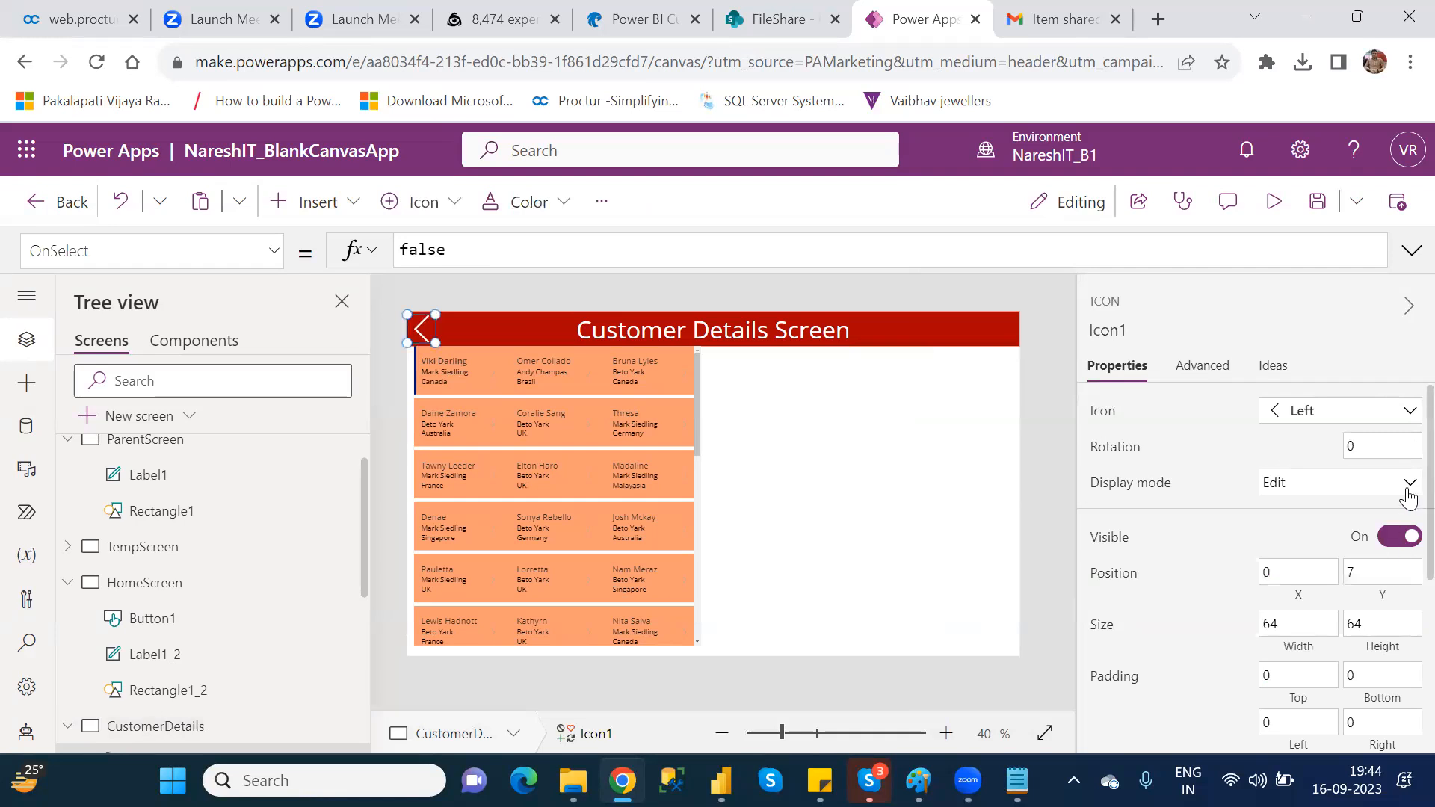
pyautogui.scroll(-4, 1408, 497)
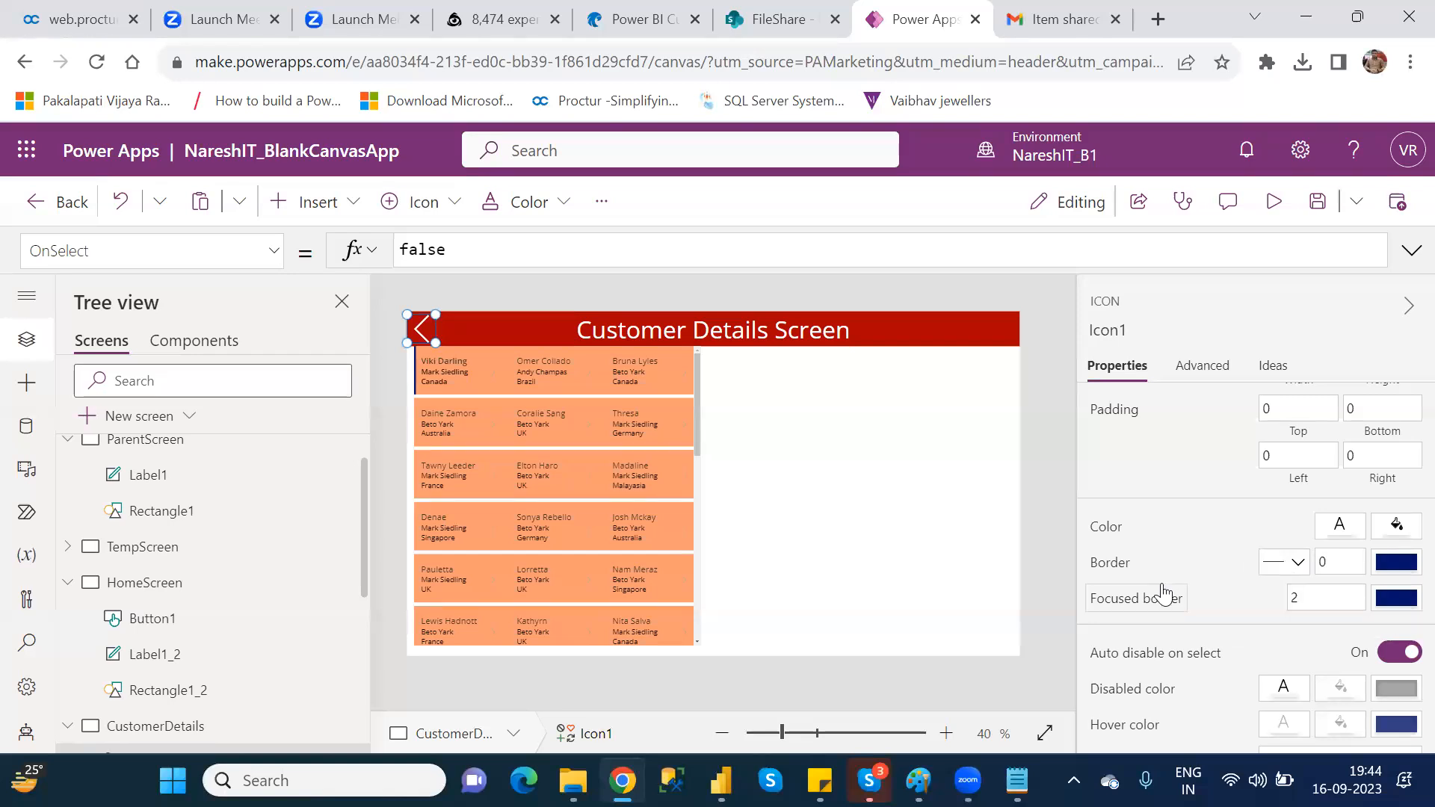
pyautogui.click(1298, 565)
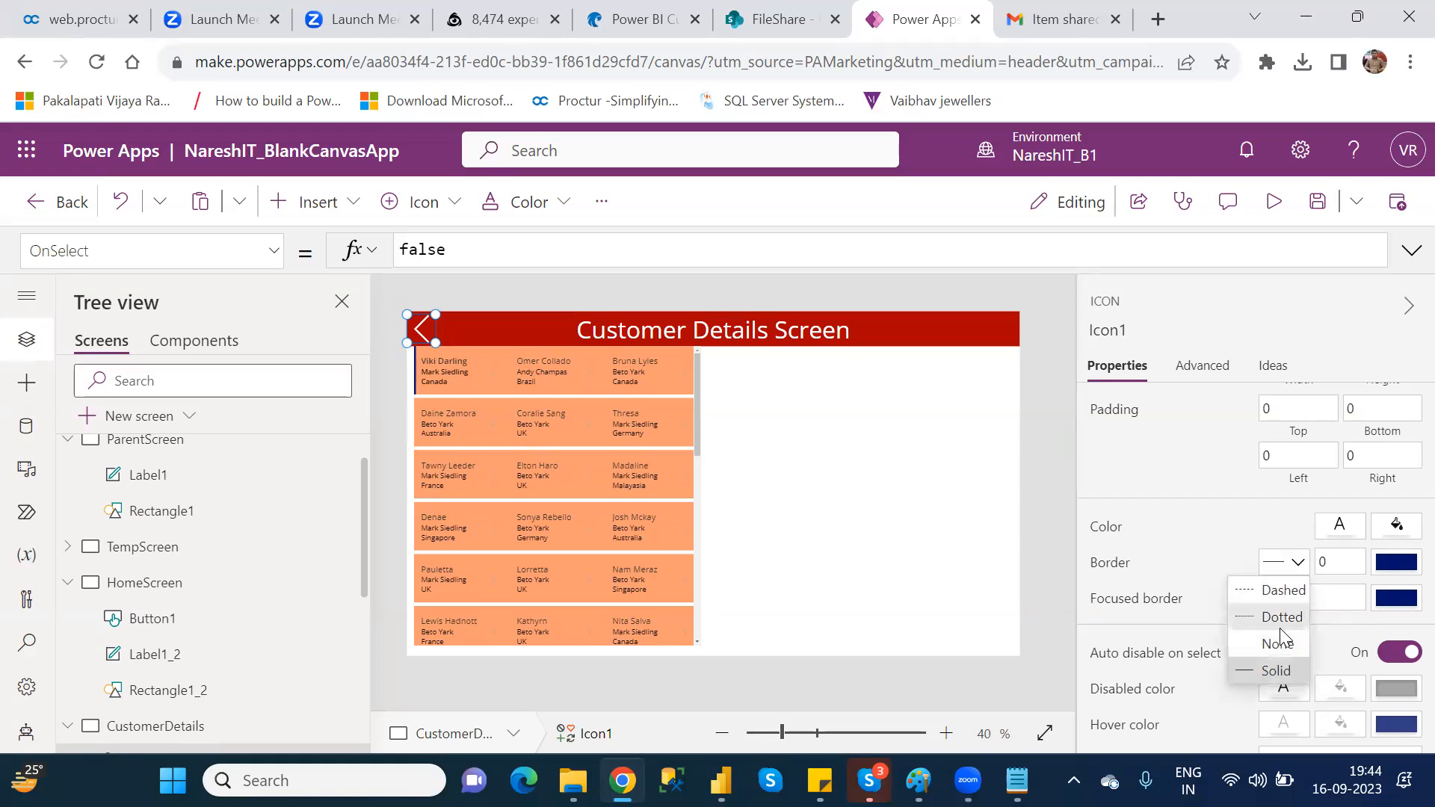
pyautogui.click(1184, 507)
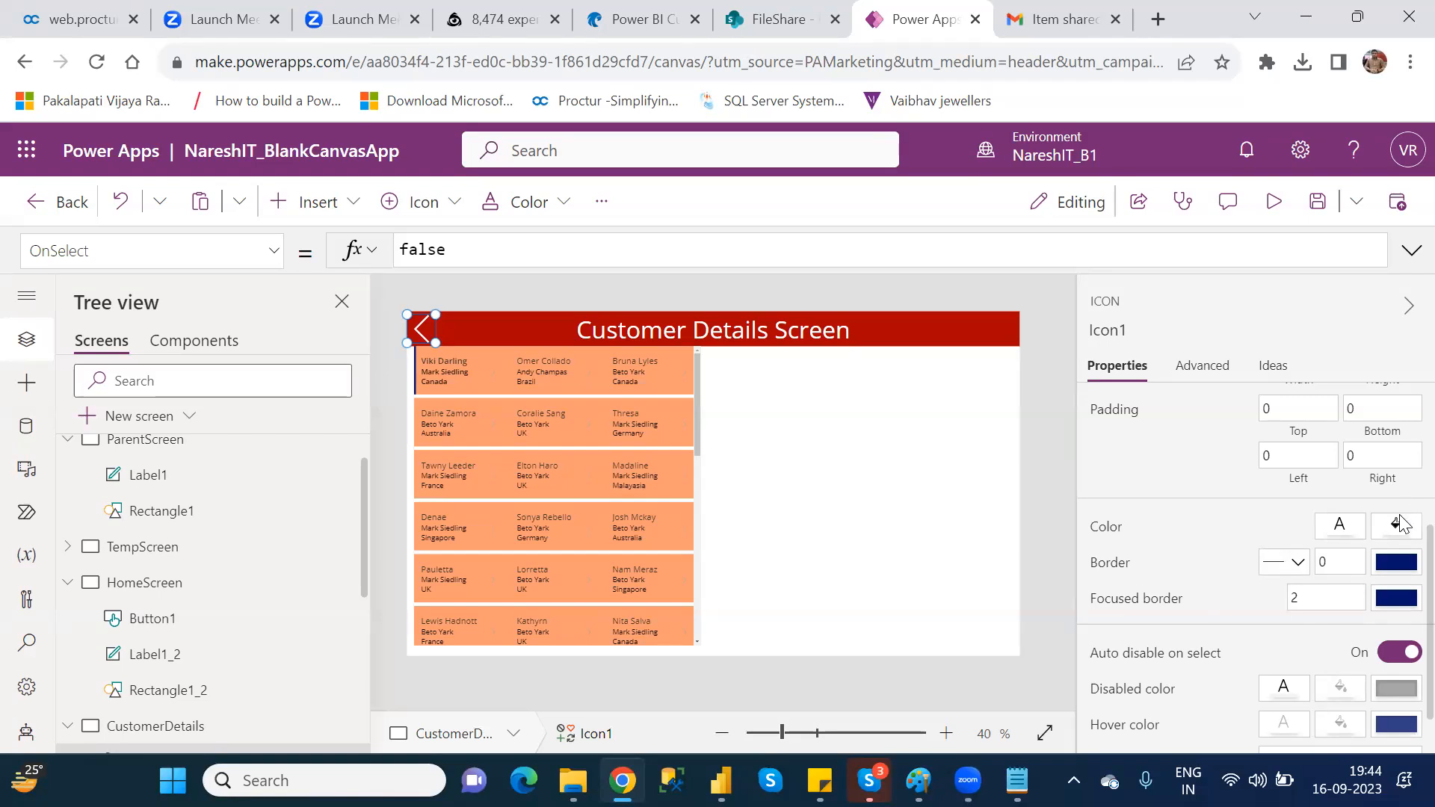
pyautogui.scroll(-1, 1402, 568)
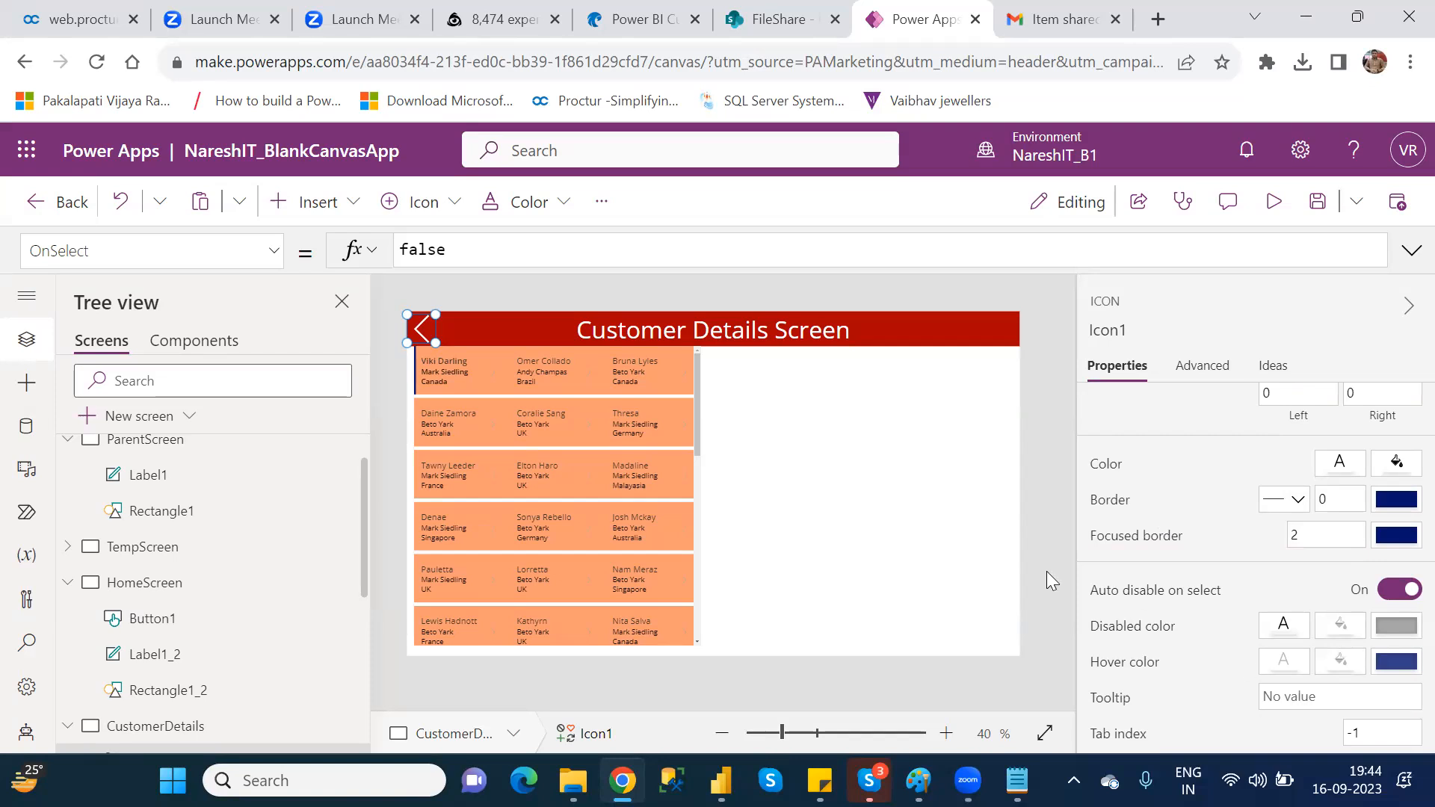
pyautogui.click(924, 508)
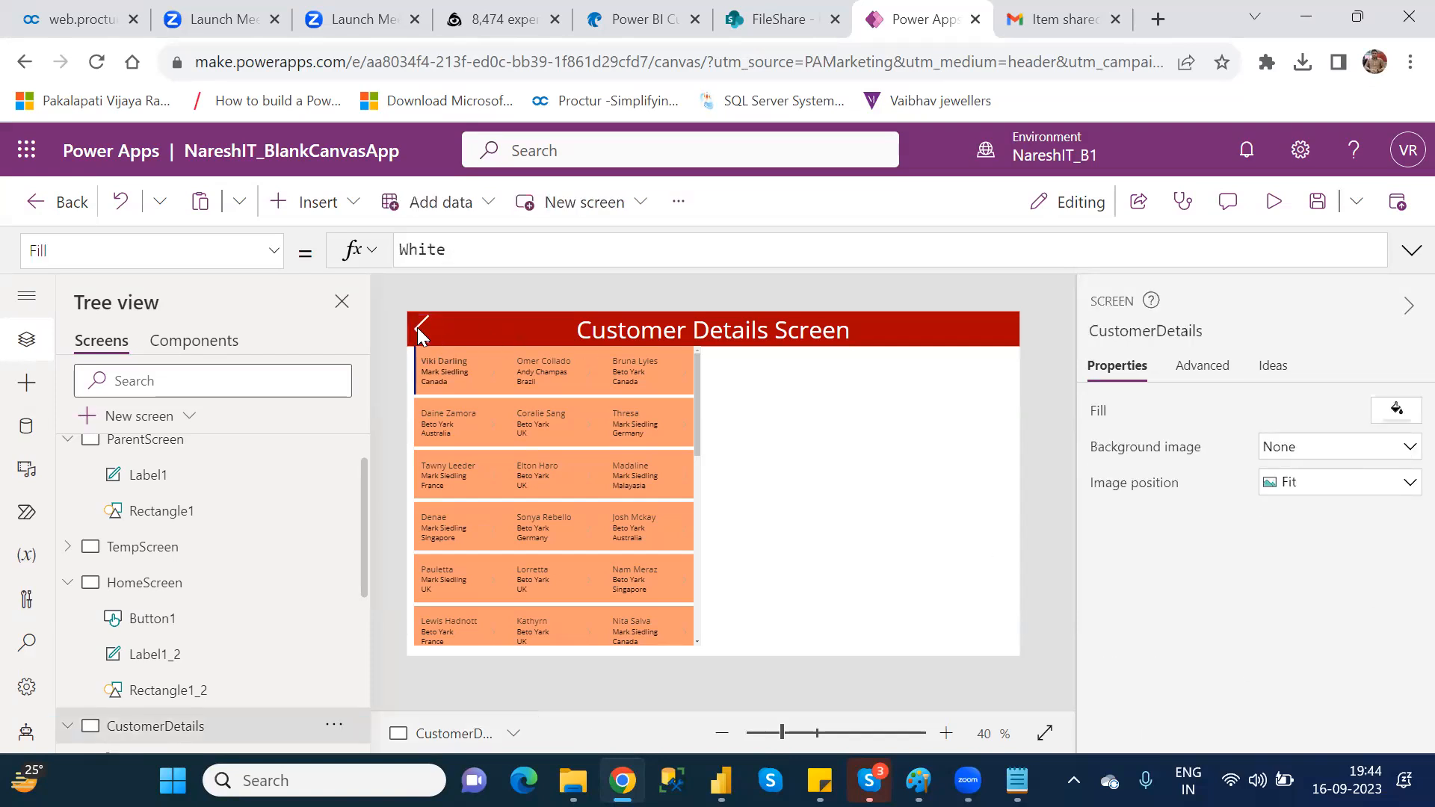
# Step: Give the header's Left icon the tooltip "Go to HomeScreen"
pyautogui.click(417, 327)
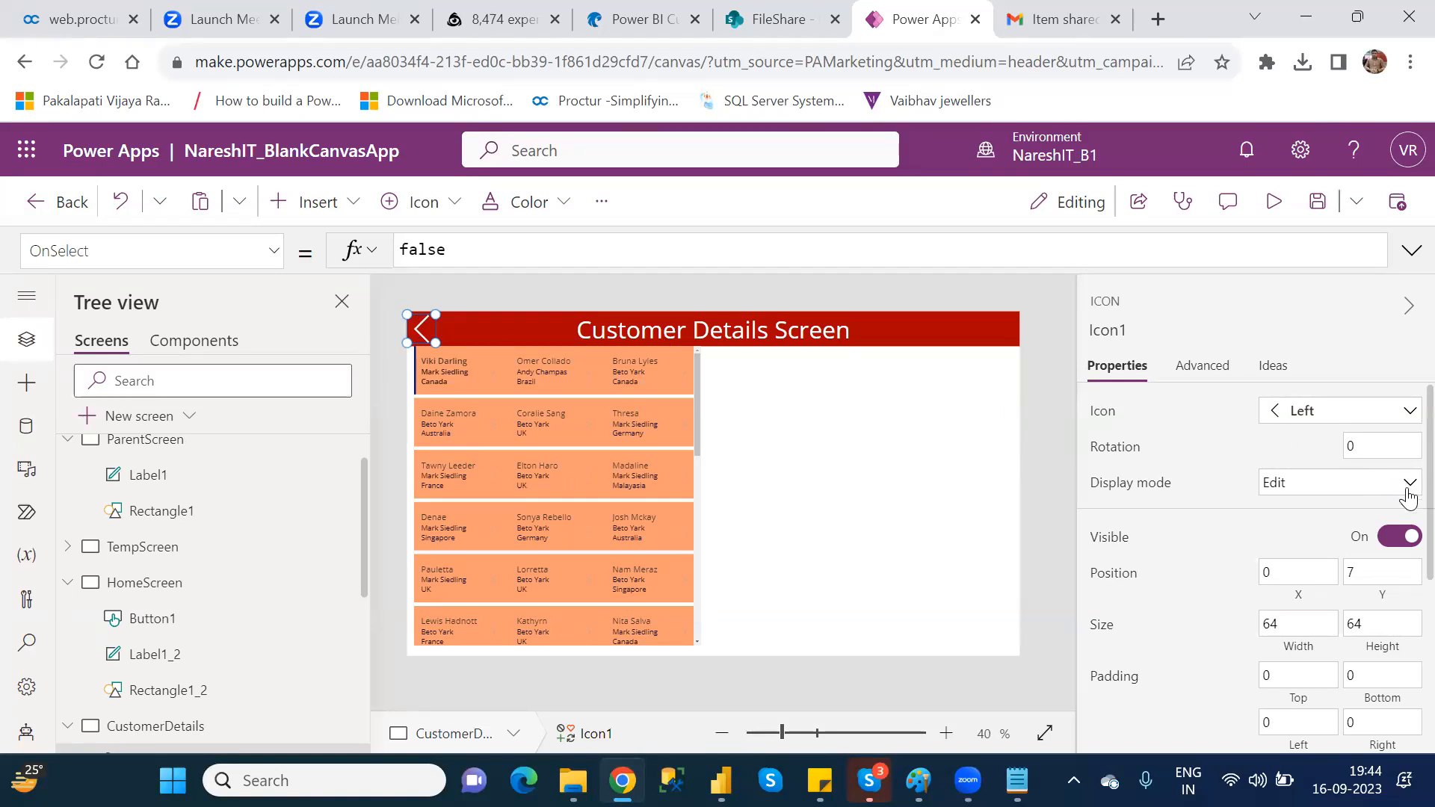
pyautogui.scroll(-5, 1404, 538)
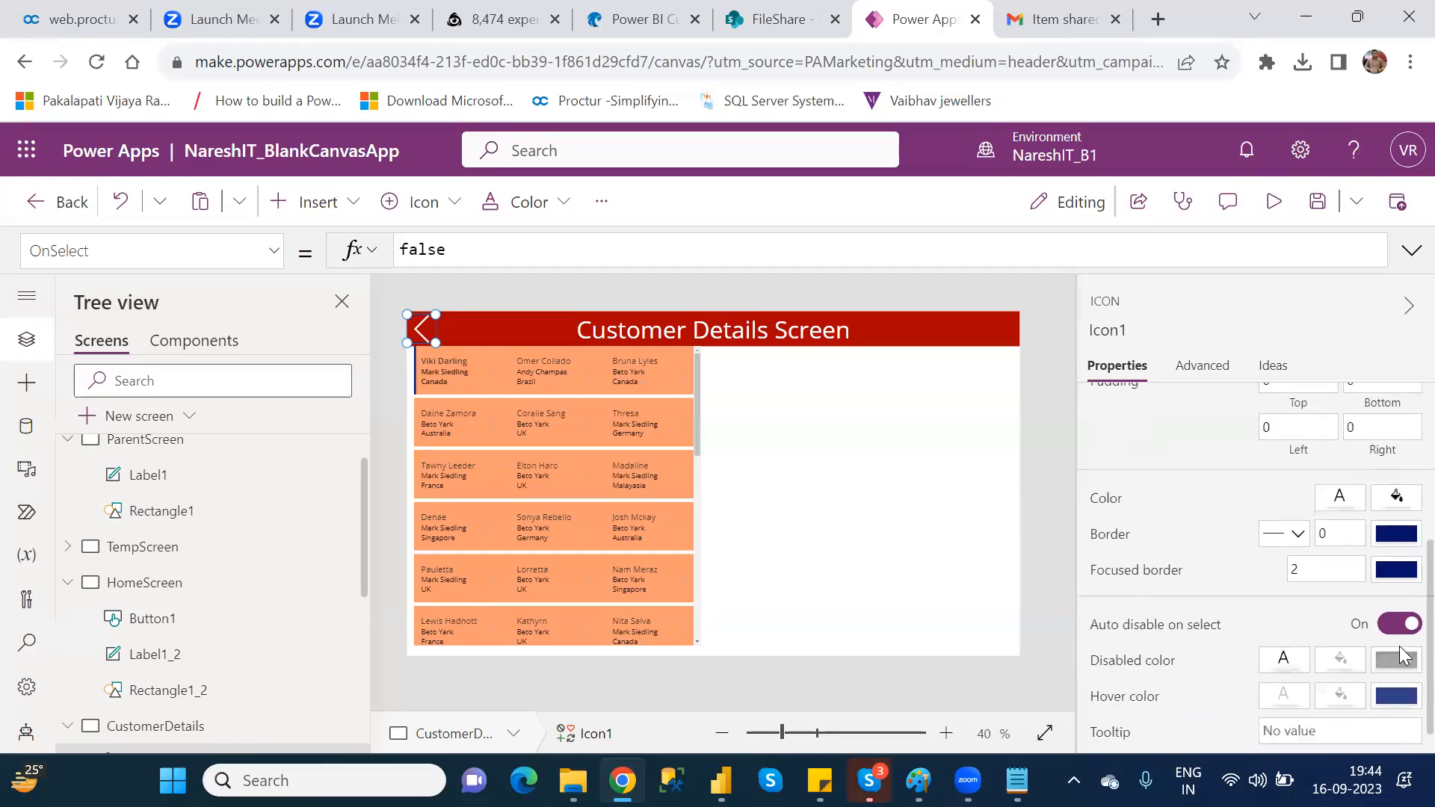
pyautogui.click(1301, 696)
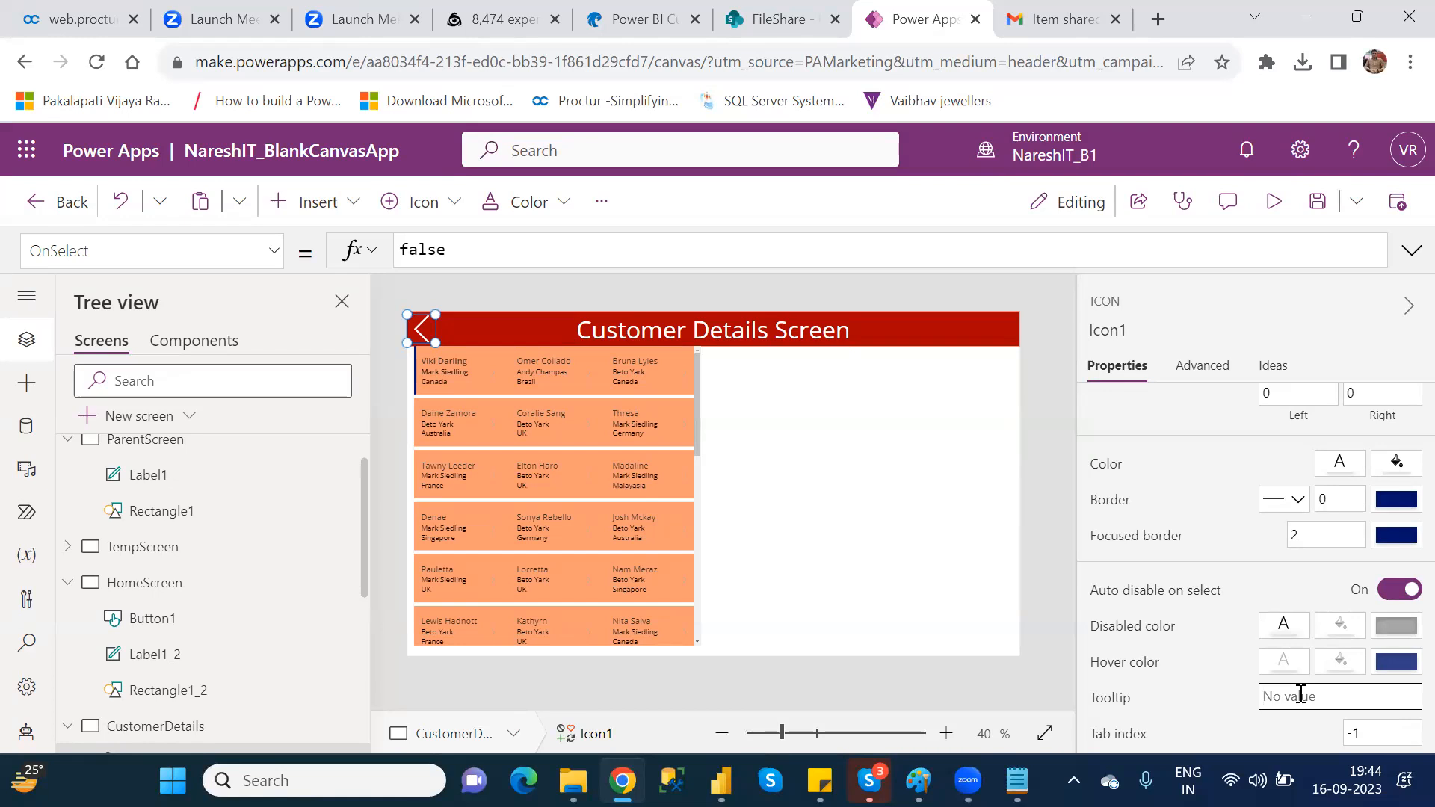
pyautogui.write('Go to HomeScreen')
pyautogui.click(877, 500)
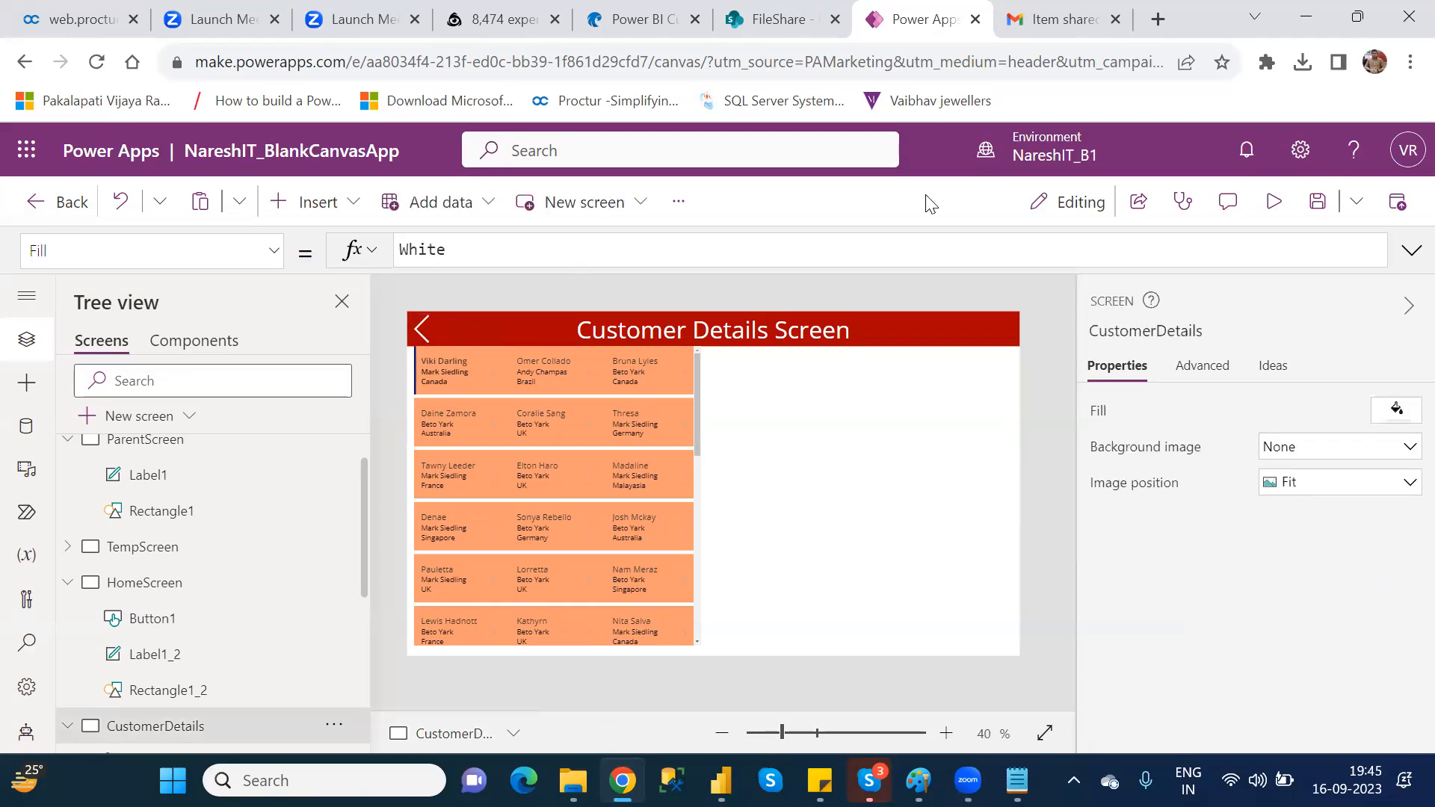
# Step: Preview the CustomerDetails screen to check the Left icon's tooltip, and return to editing
pyautogui.click(1278, 203)
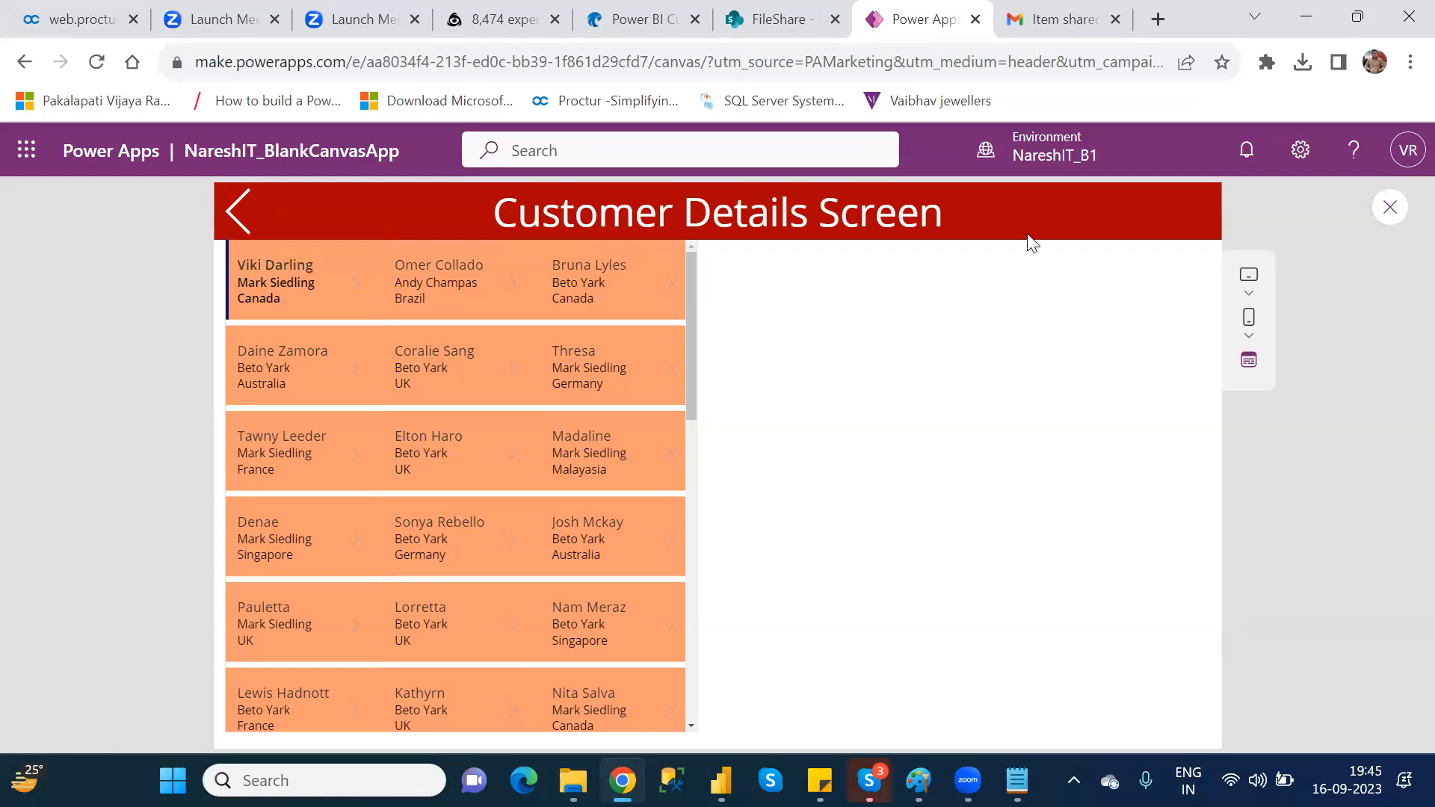
pyautogui.click(1388, 209)
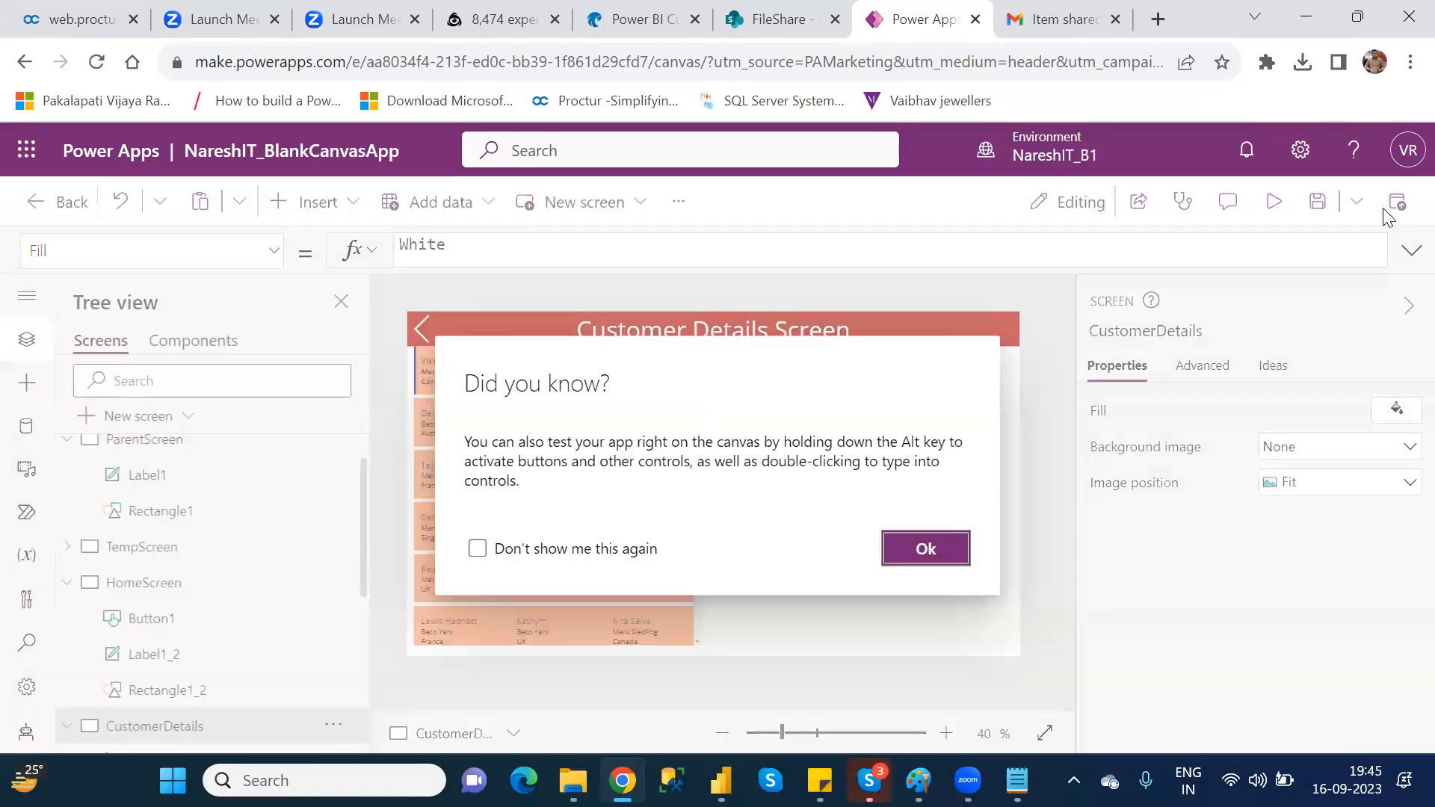
pyautogui.click(953, 550)
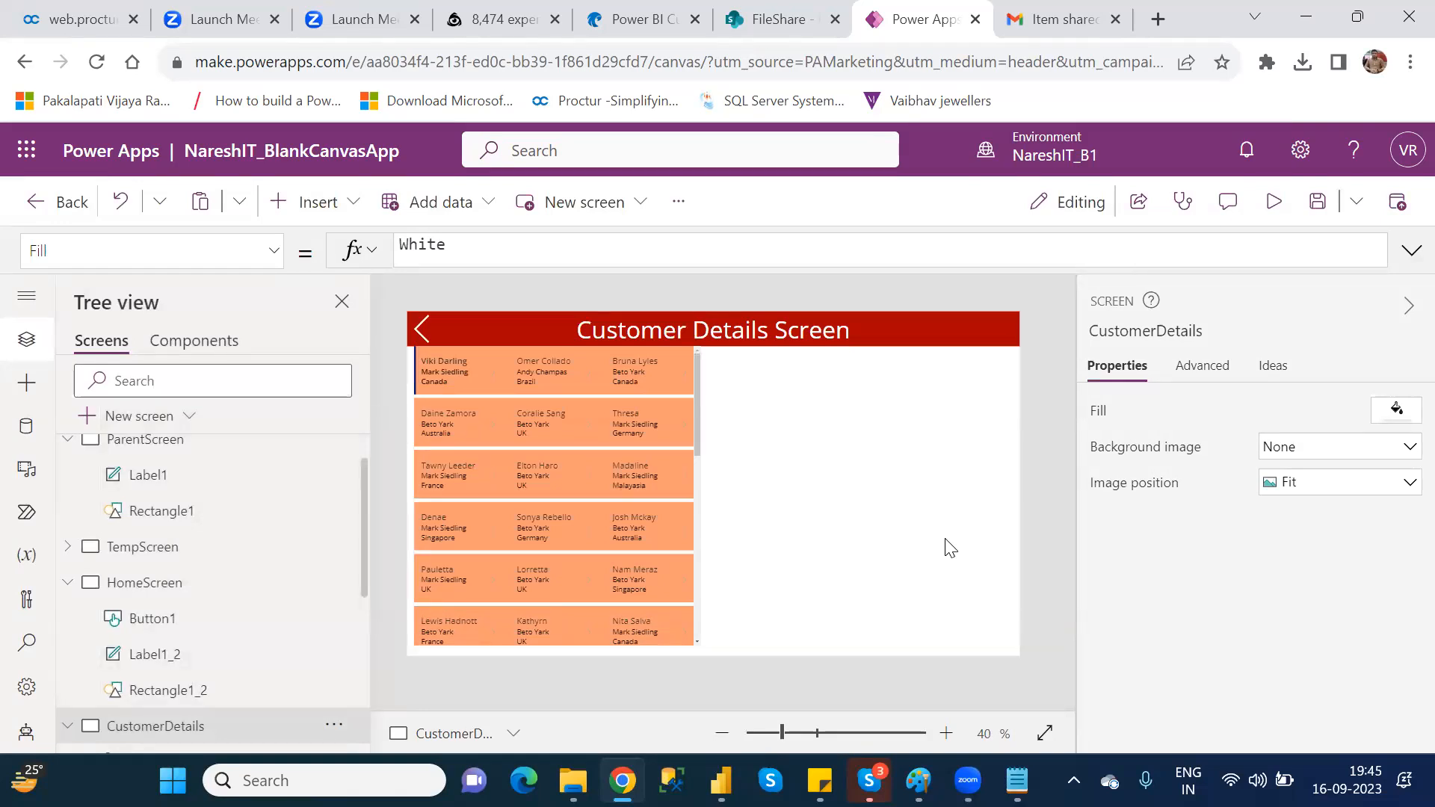
# Step: Set the OnSelect formula of the CustomerDetails screen's Left icon to Back()
pyautogui.click(432, 326)
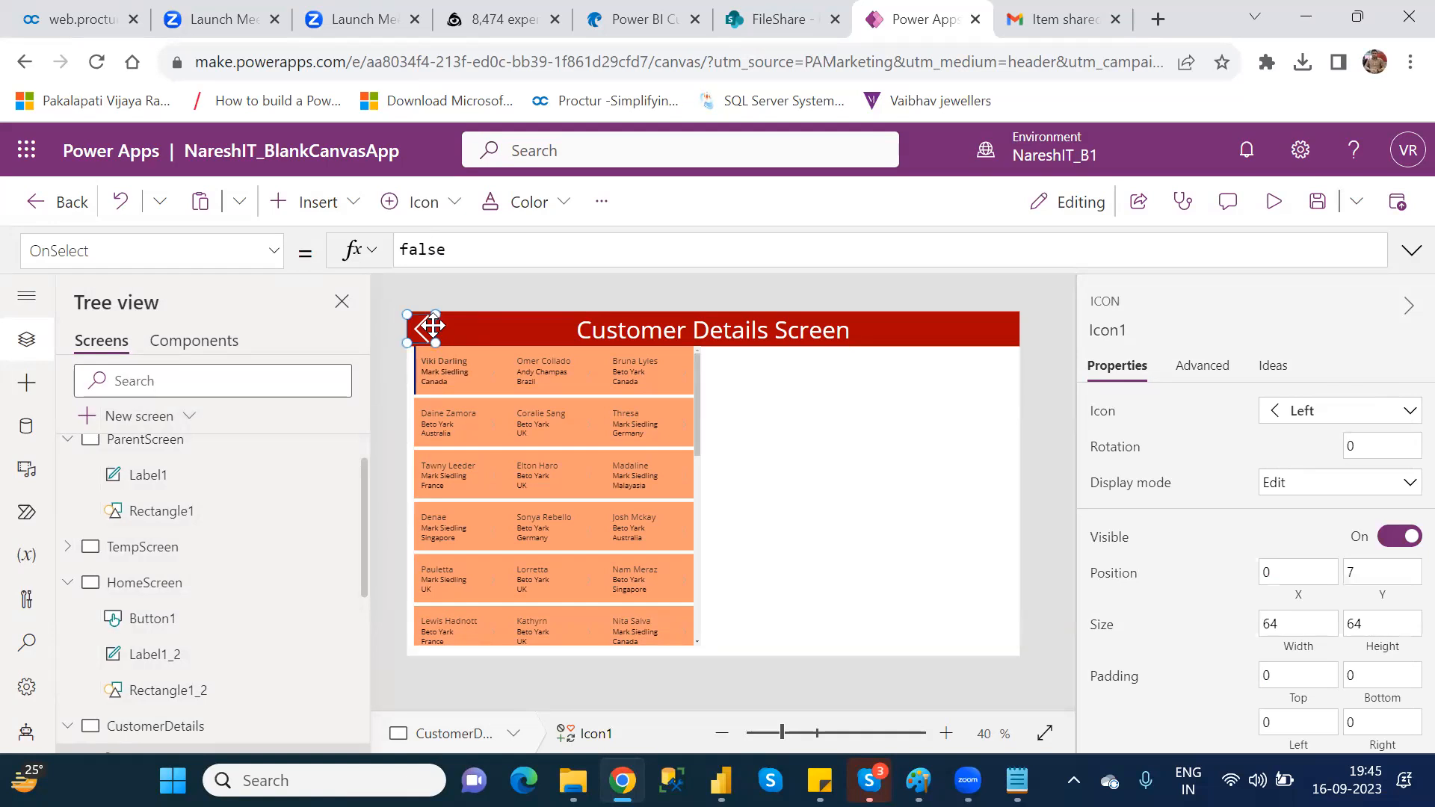
pyautogui.click(165, 592)
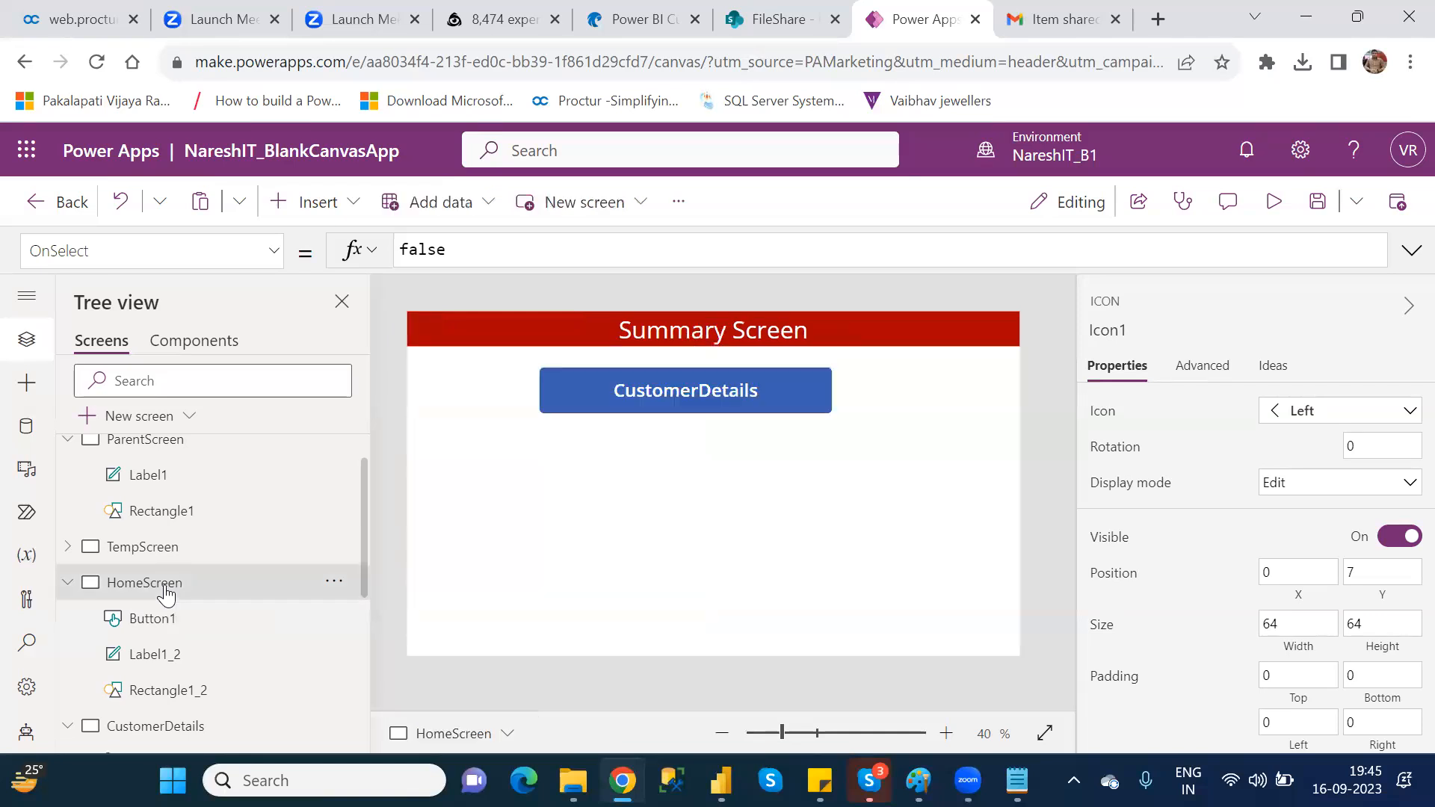
pyautogui.click(194, 730)
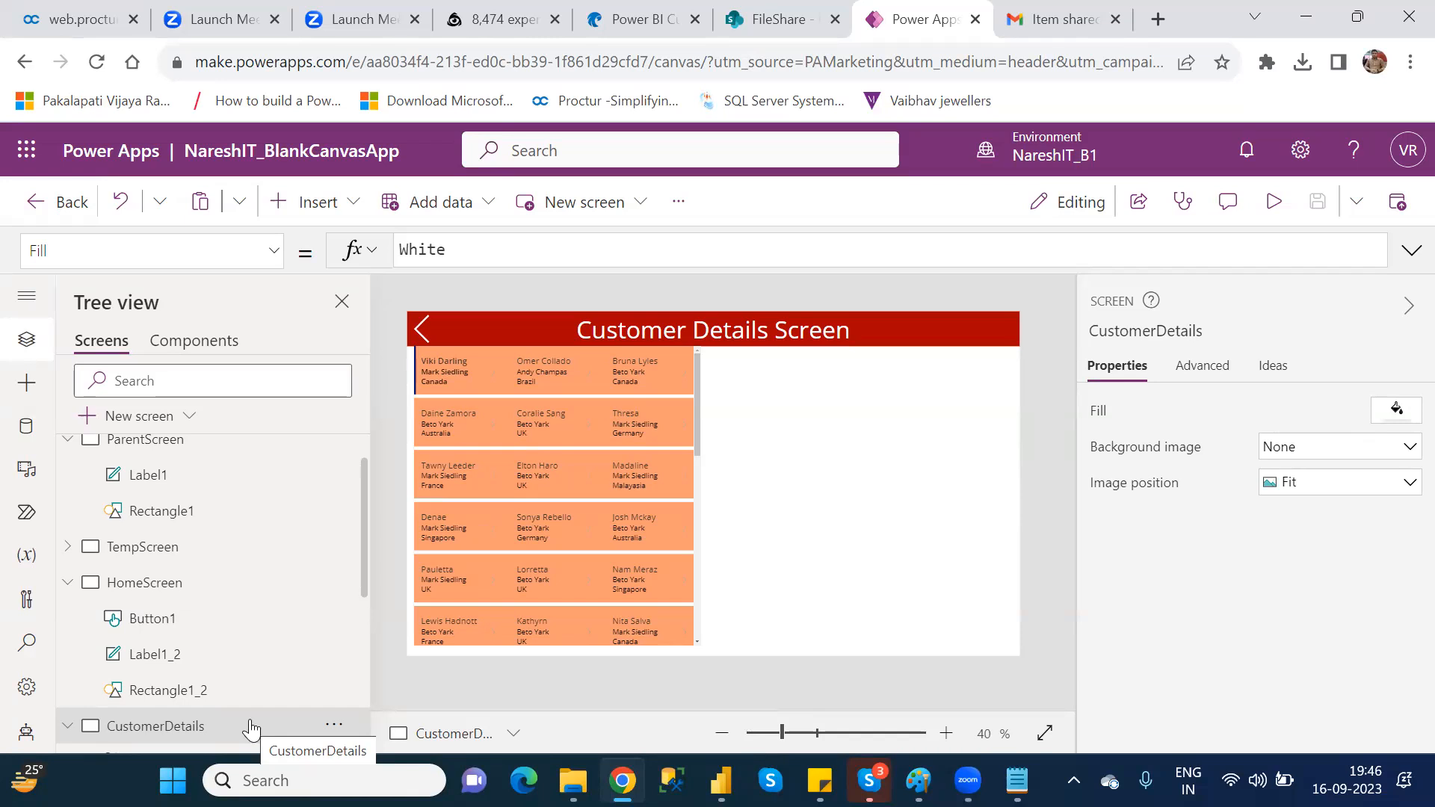
pyautogui.click(431, 332)
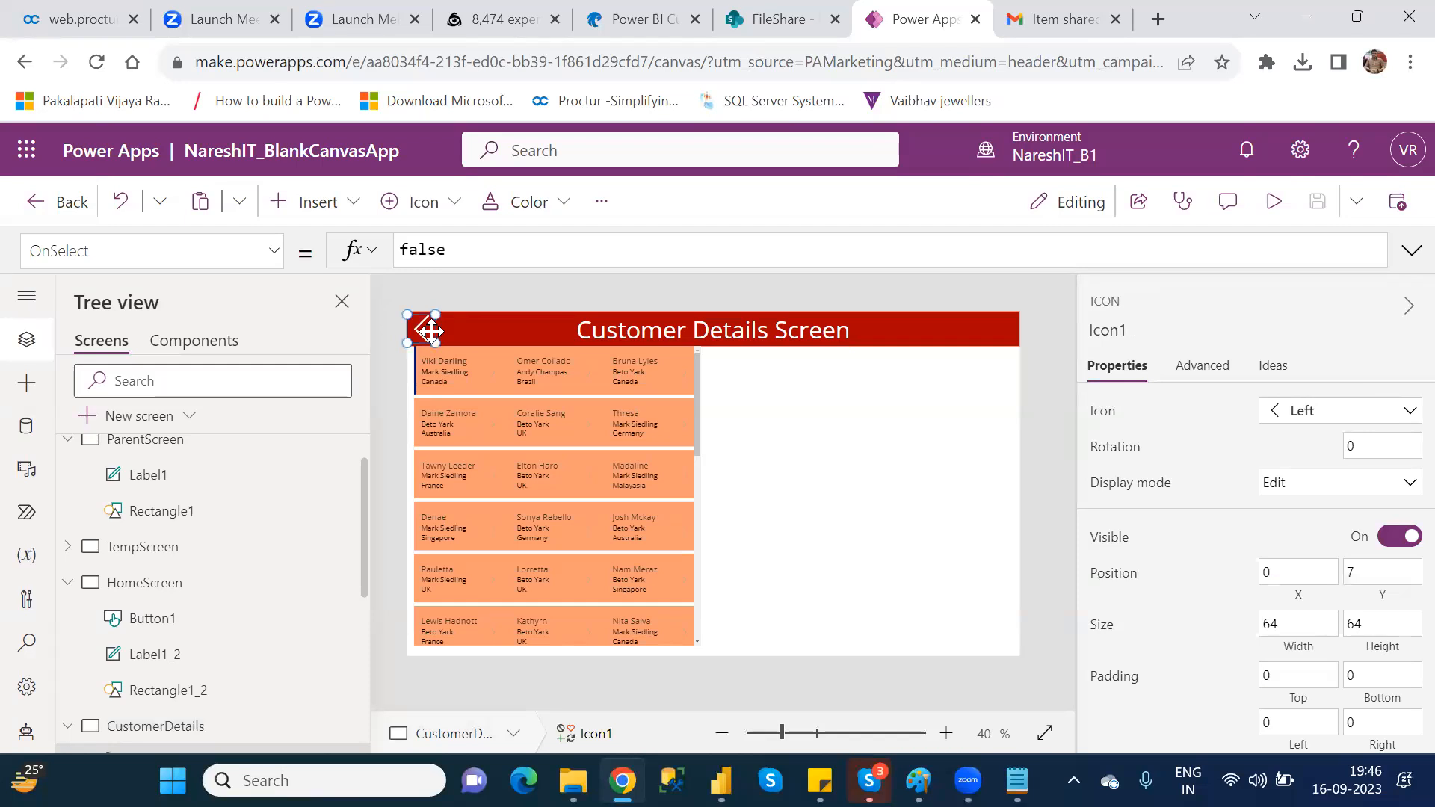
pyautogui.doubleClick(427, 258)
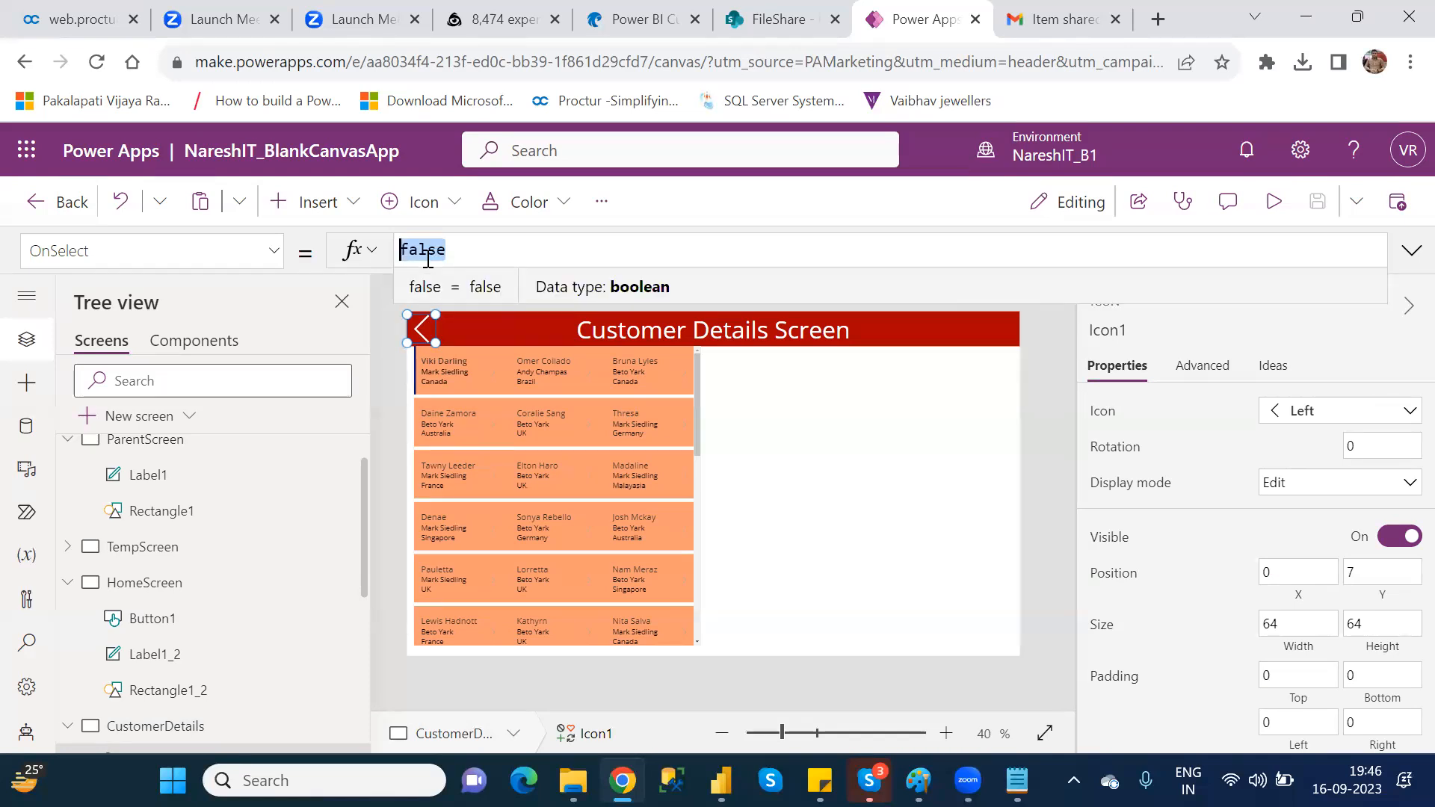
pyautogui.write('back')
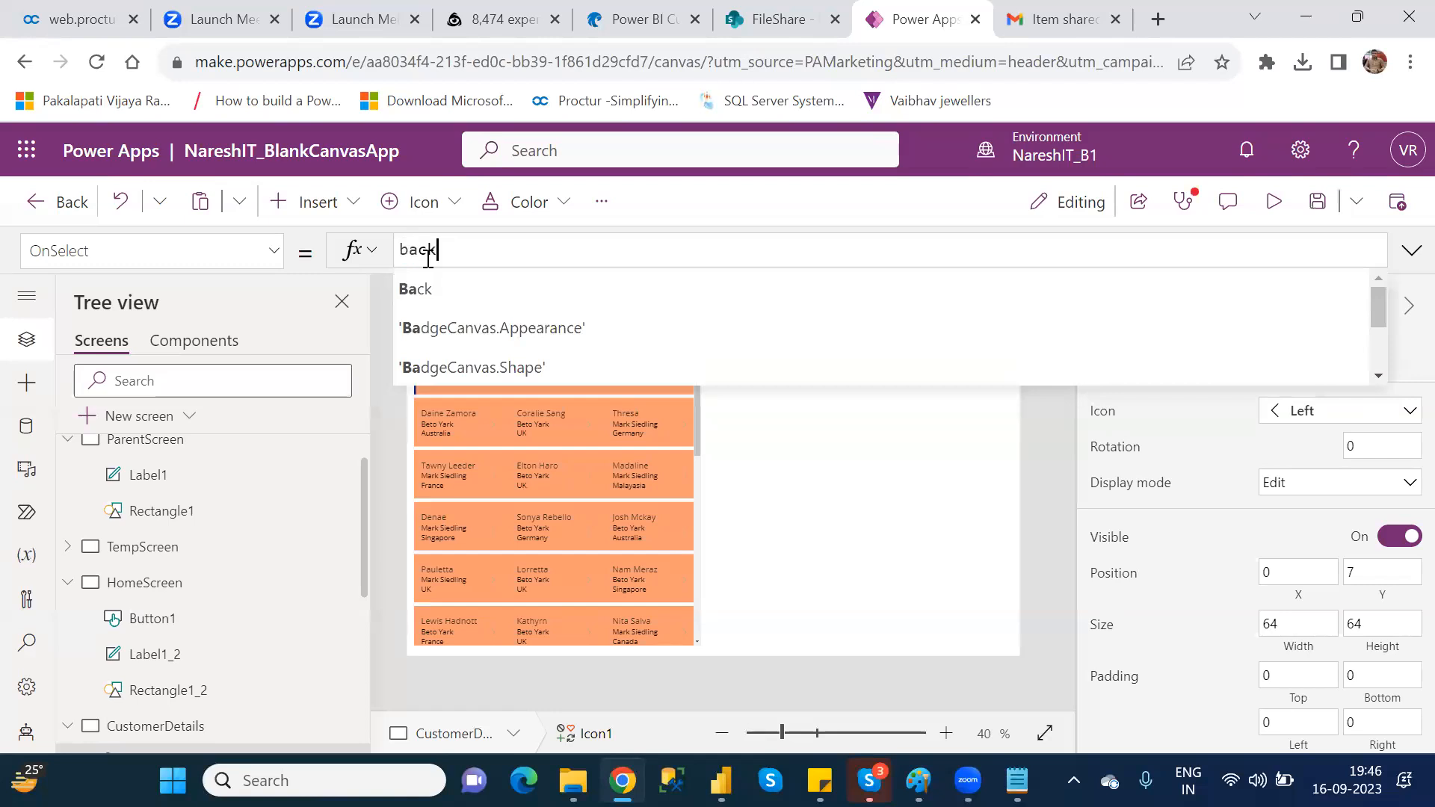
pyautogui.press('Tab')
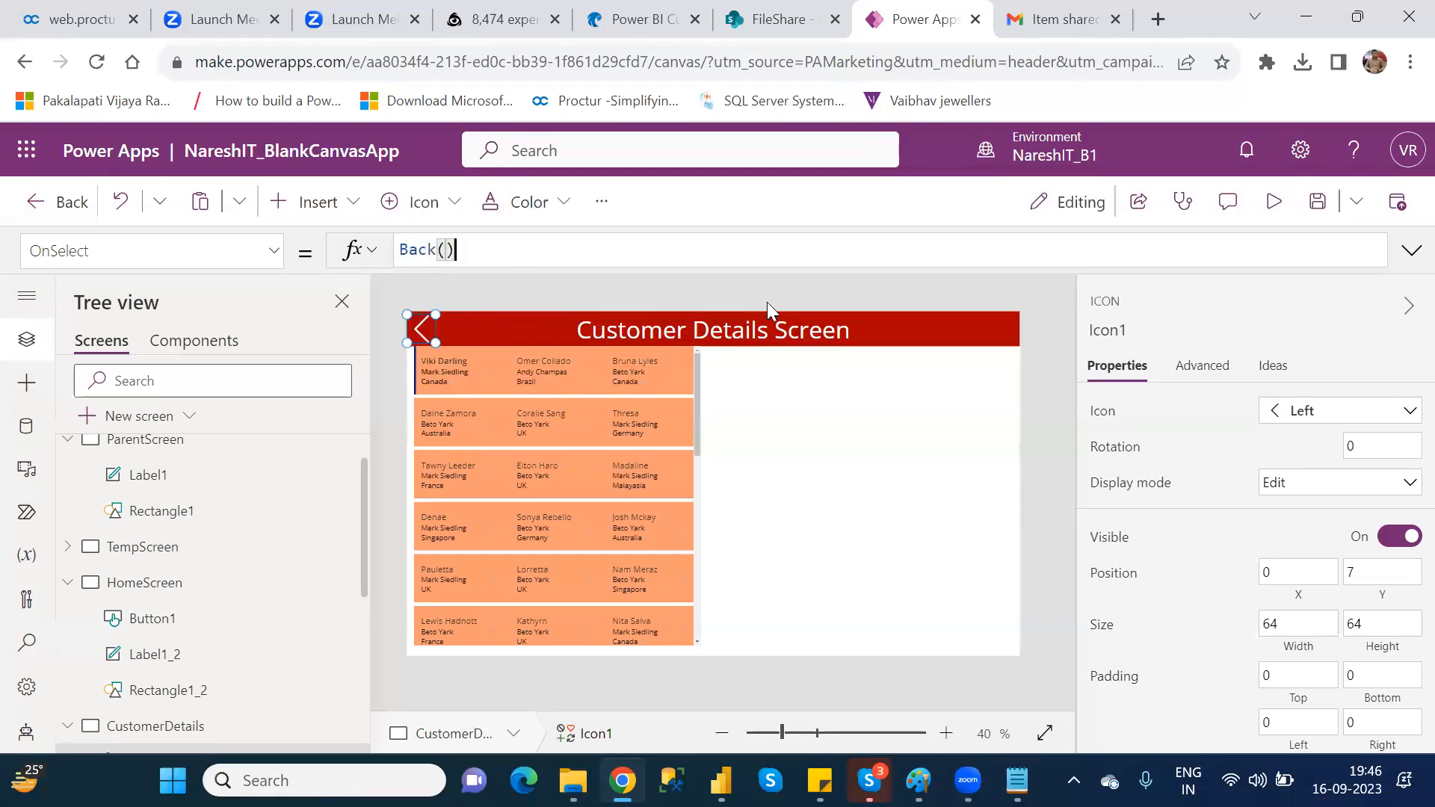
pyautogui.click(886, 441)
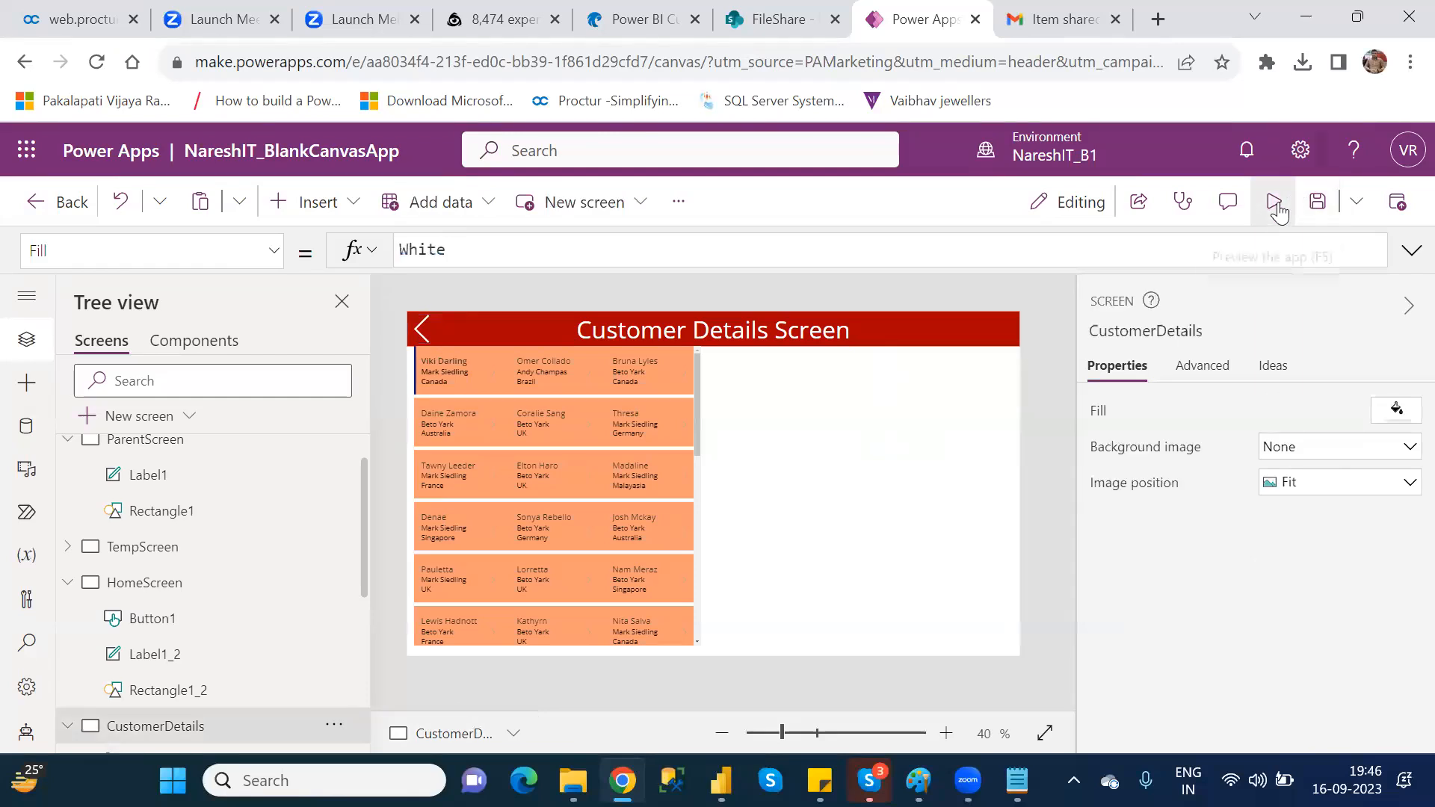
# Step: Run the preview to test going back with the Left icon and forward with the CustomerDetails button, and close it
pyautogui.click(1275, 202)
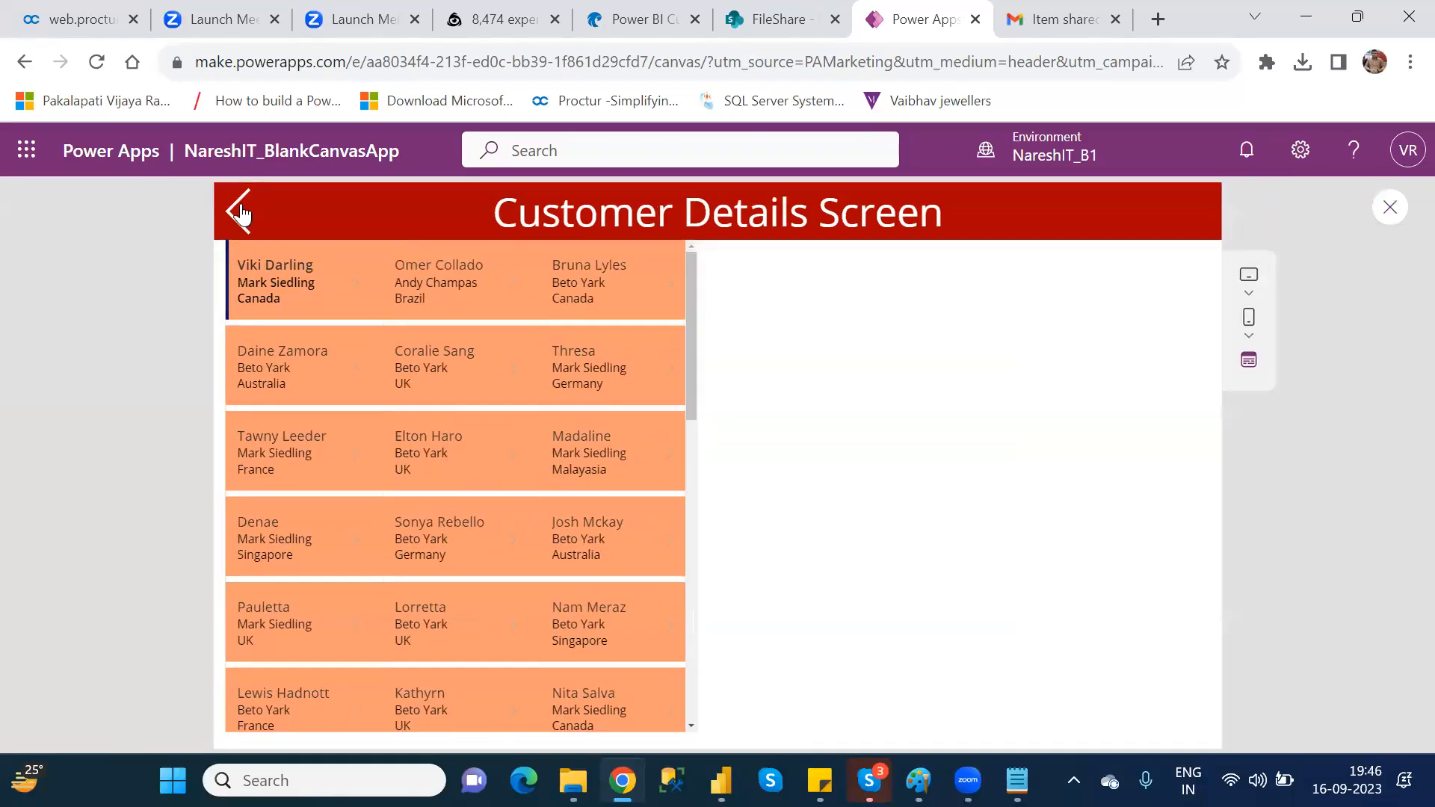
pyautogui.click(239, 212)
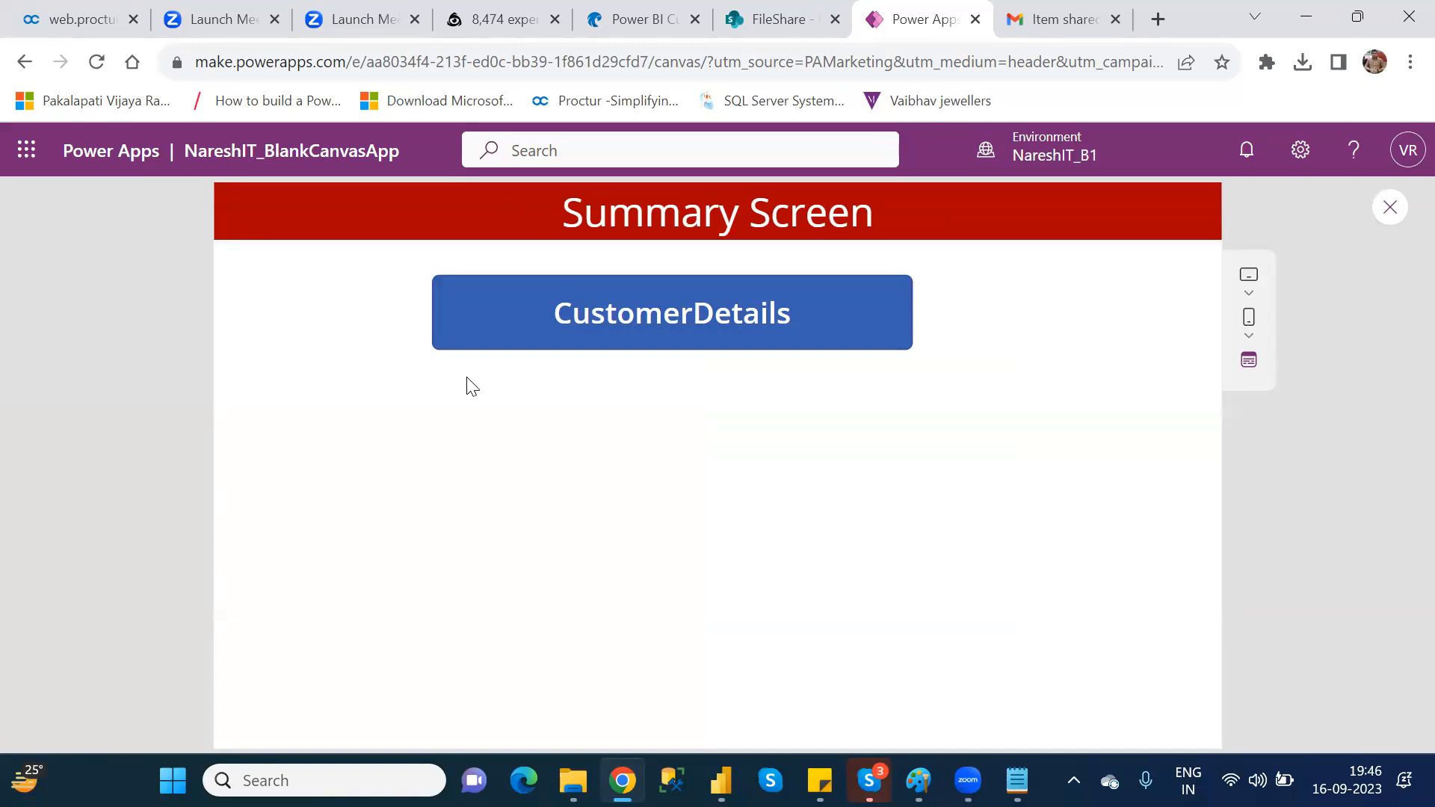
pyautogui.click(625, 329)
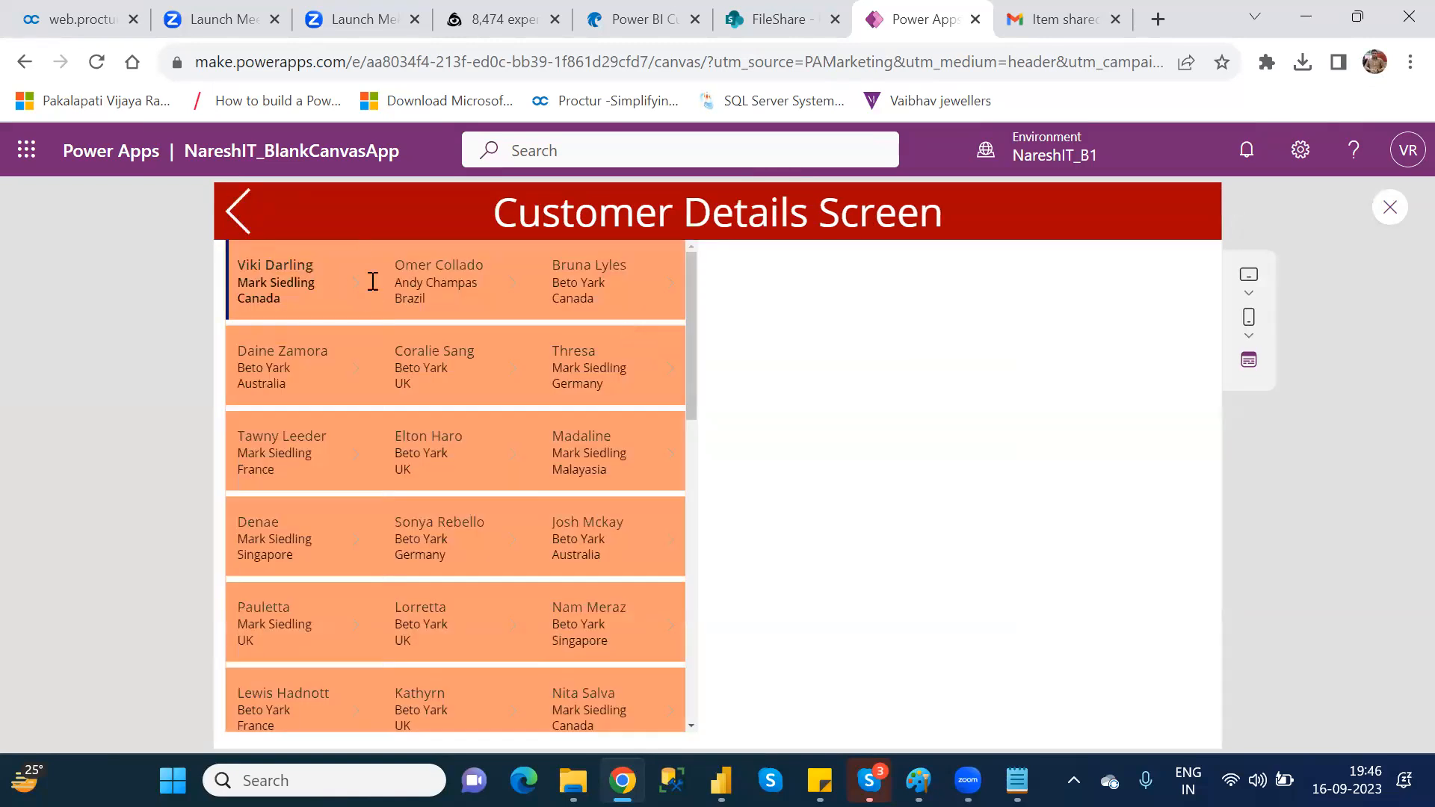
pyautogui.click(238, 215)
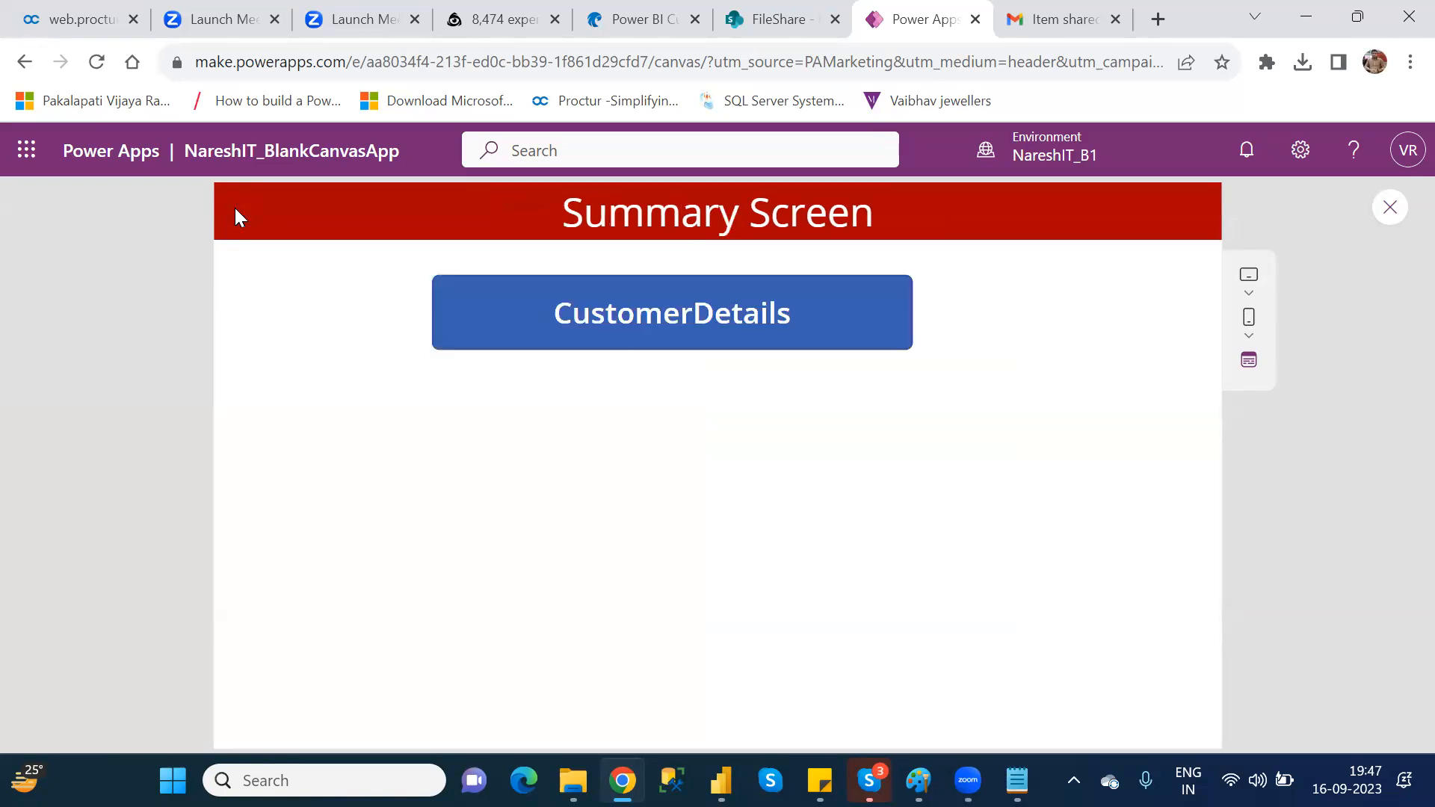
pyautogui.click(1389, 210)
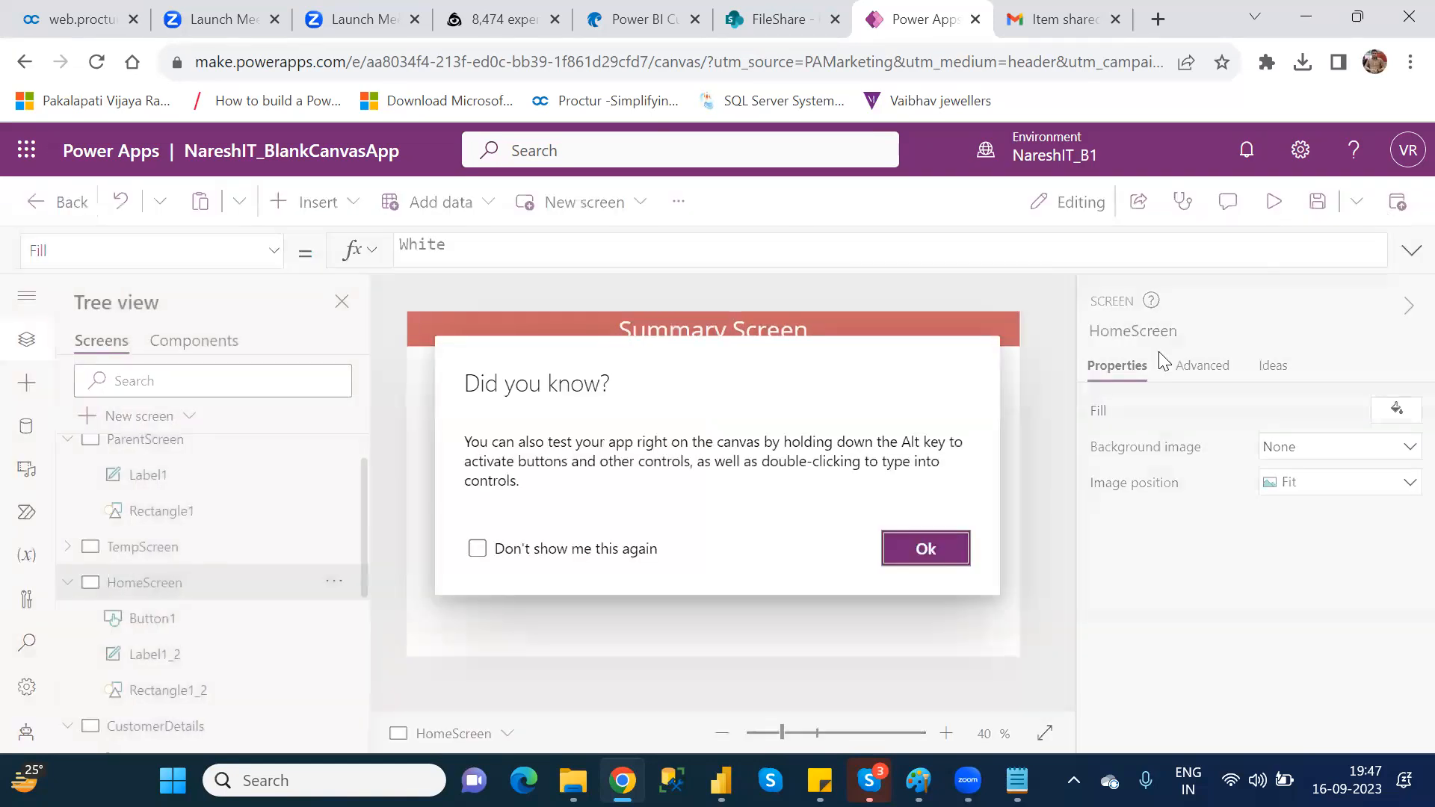
pyautogui.click(924, 550)
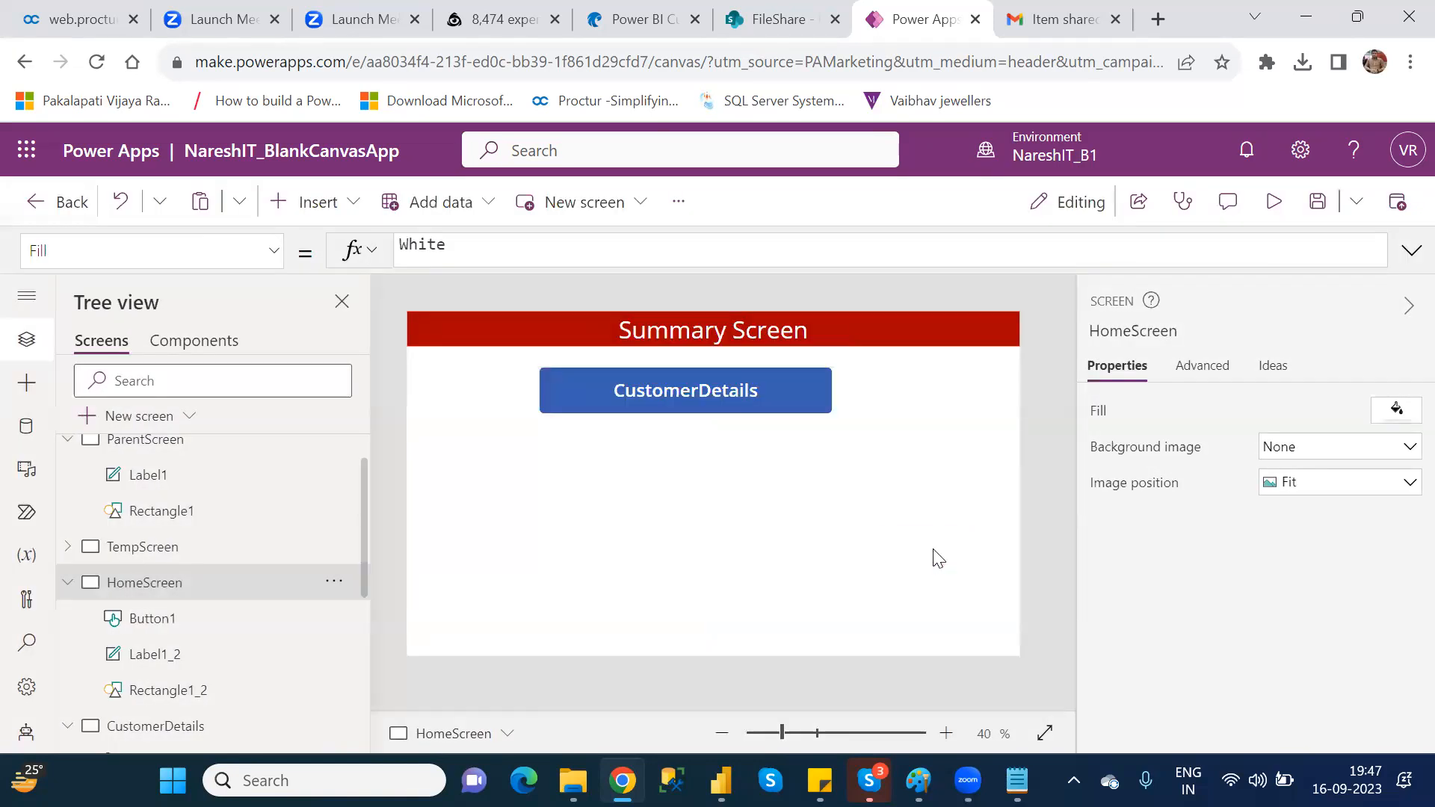
pyautogui.click(722, 402)
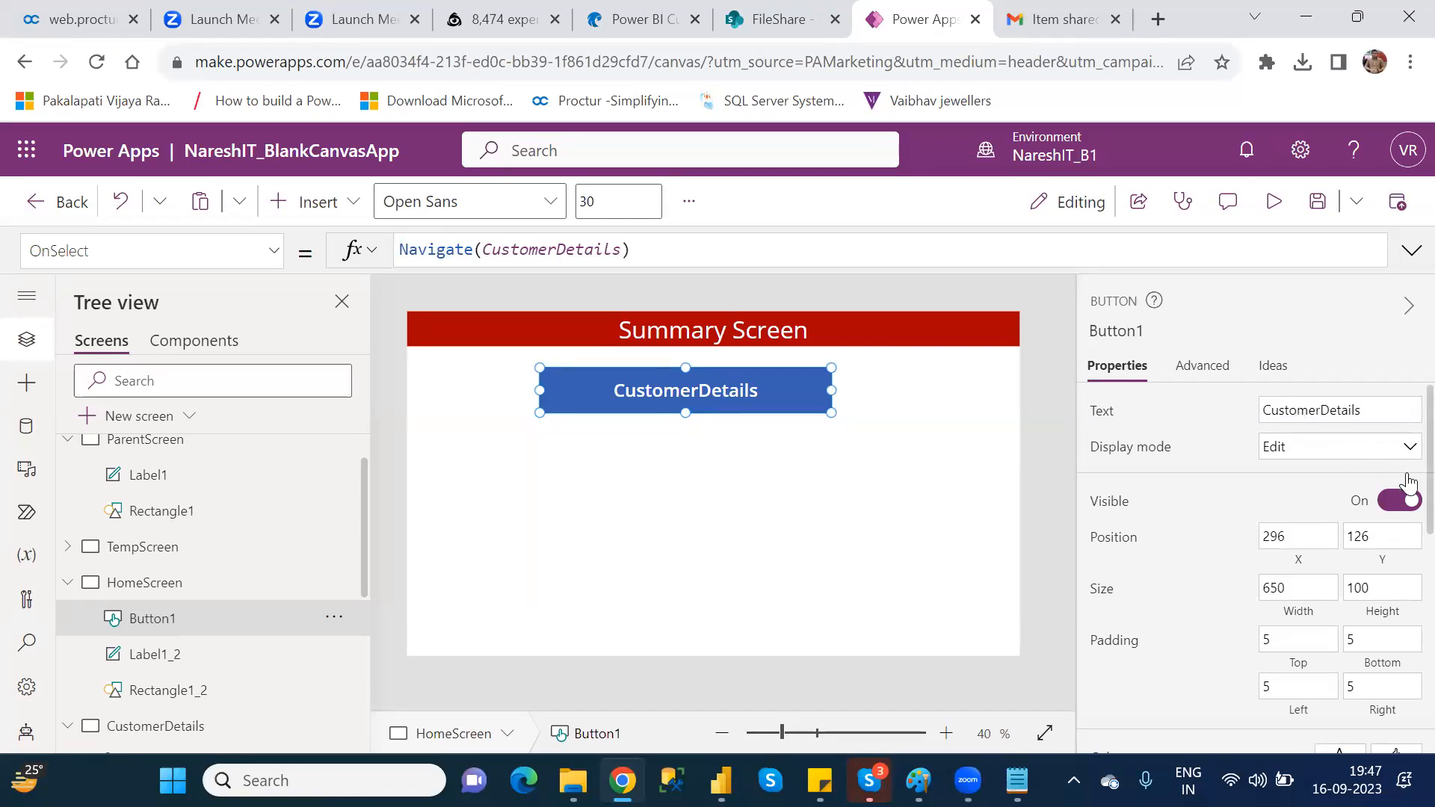
pyautogui.scroll(-10, 1405, 523)
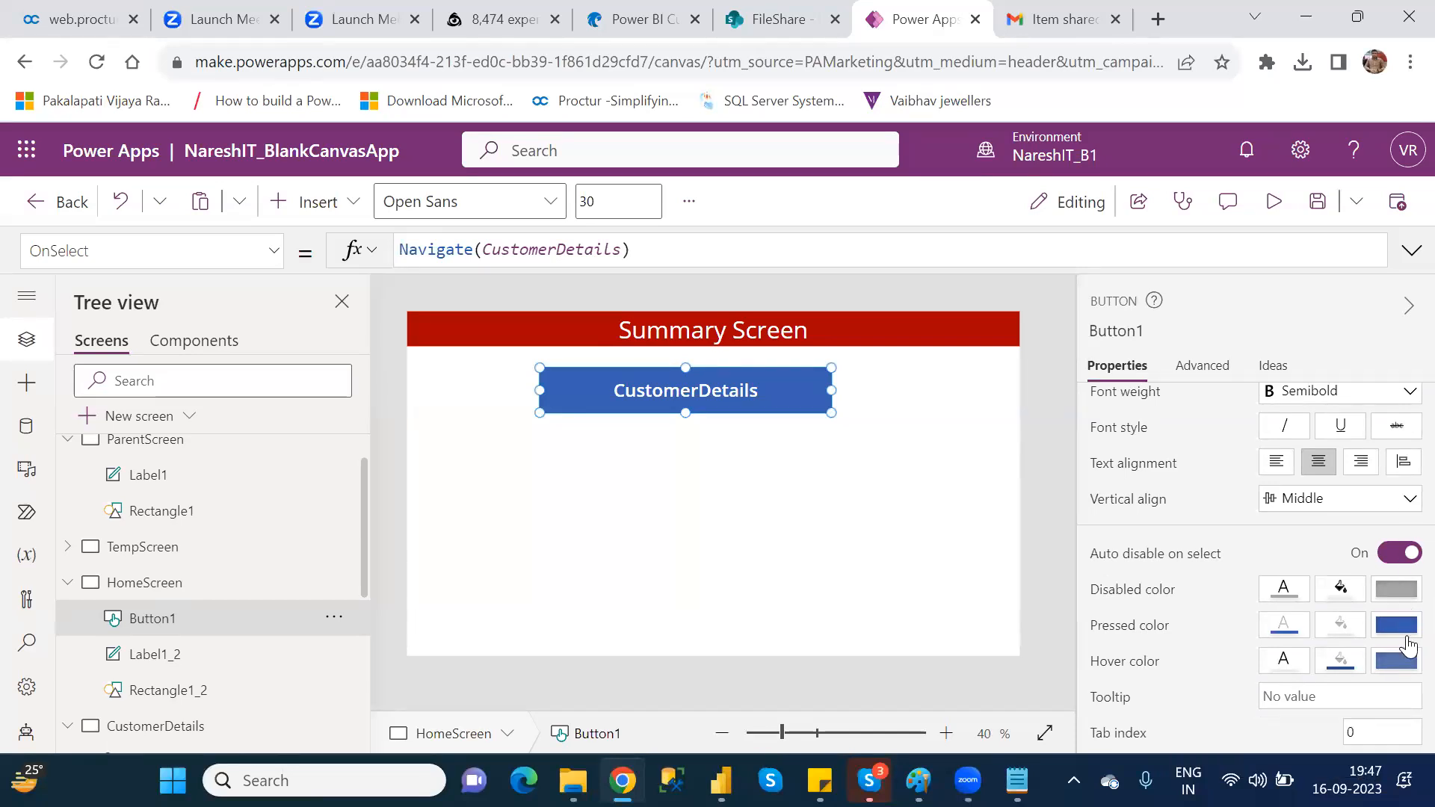
pyautogui.scroll(10, 1402, 598)
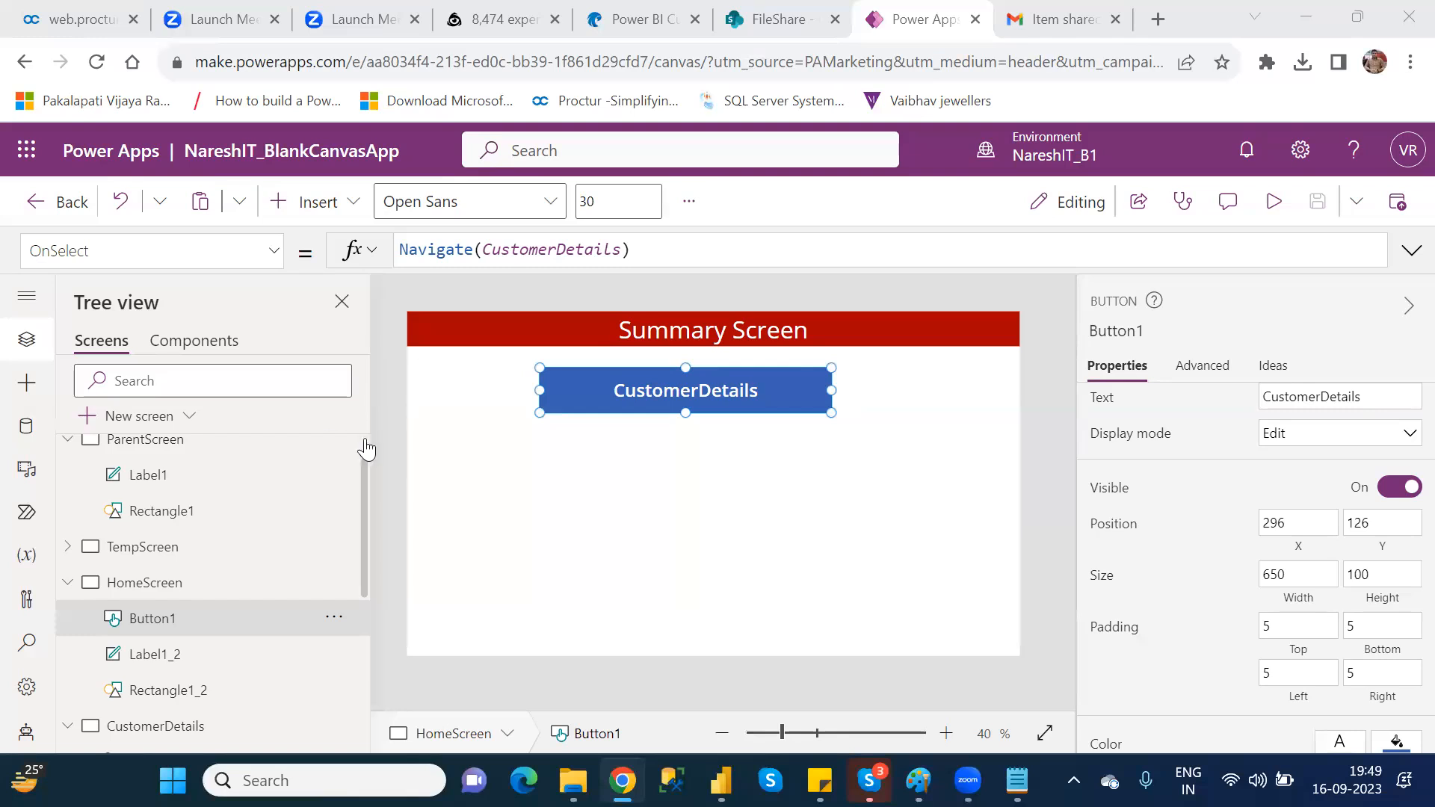
# Step: Duplicate the ParentScreen screen
pyautogui.scroll(1, 366, 447)
pyautogui.click(161, 502)
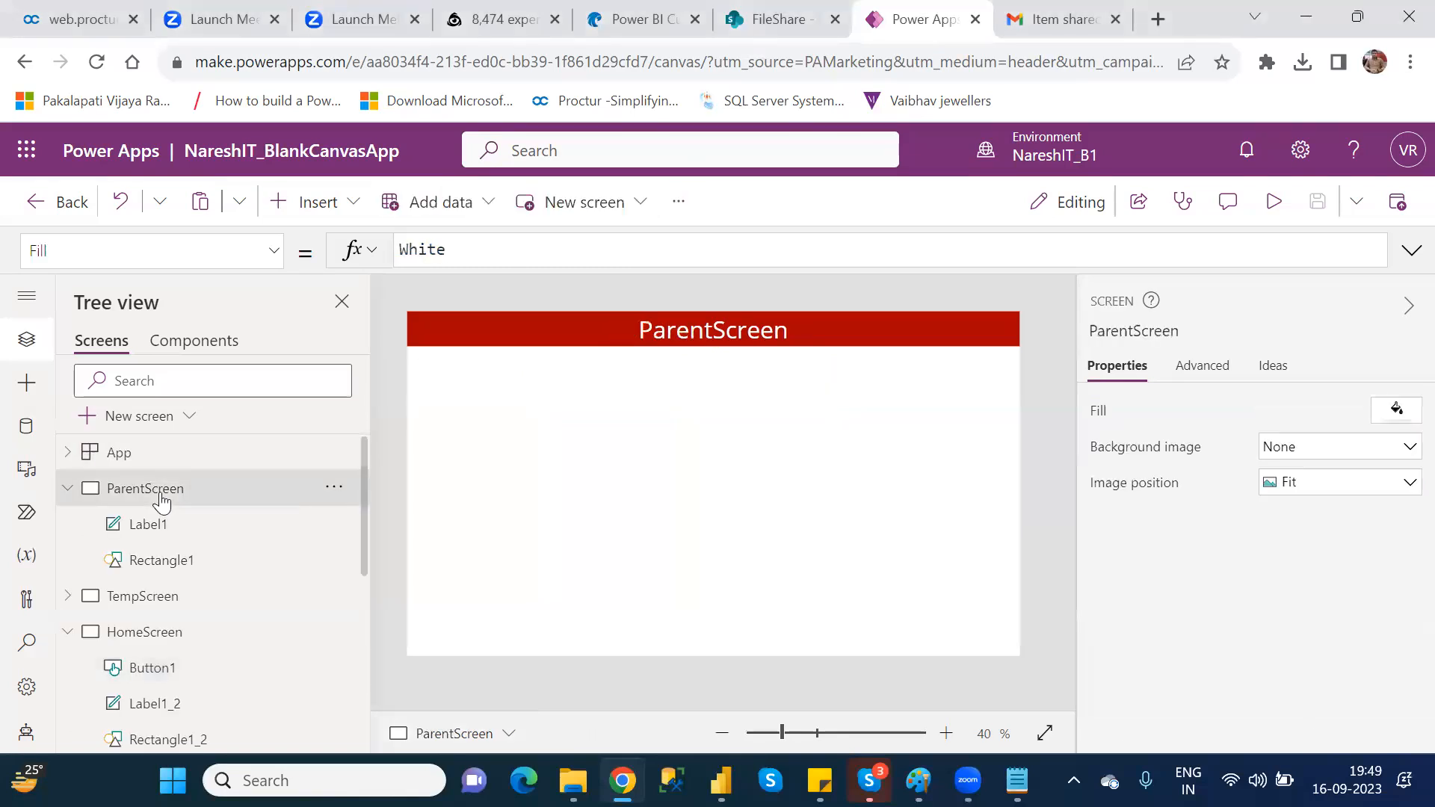
pyautogui.rightClick(161, 502)
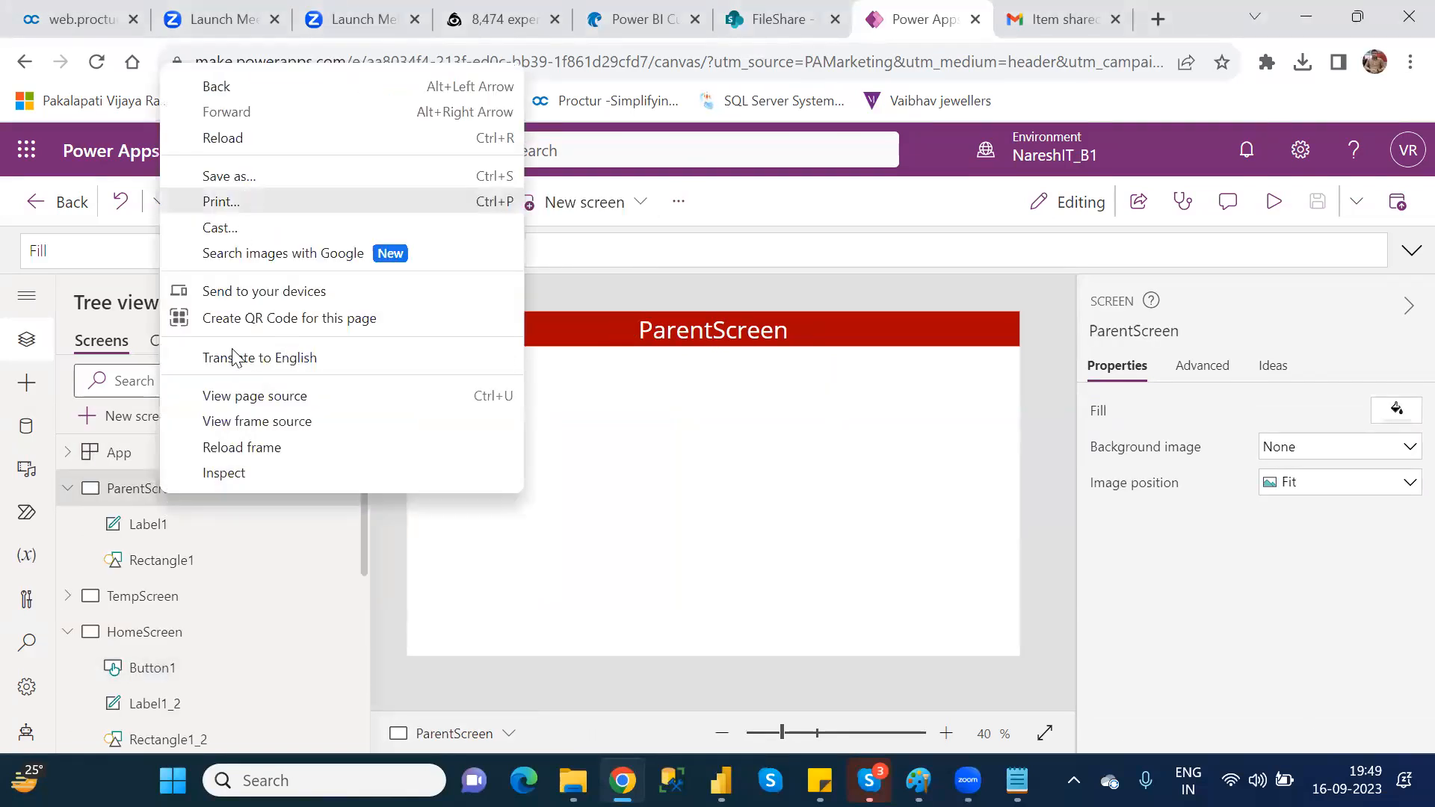
pyautogui.click(135, 501)
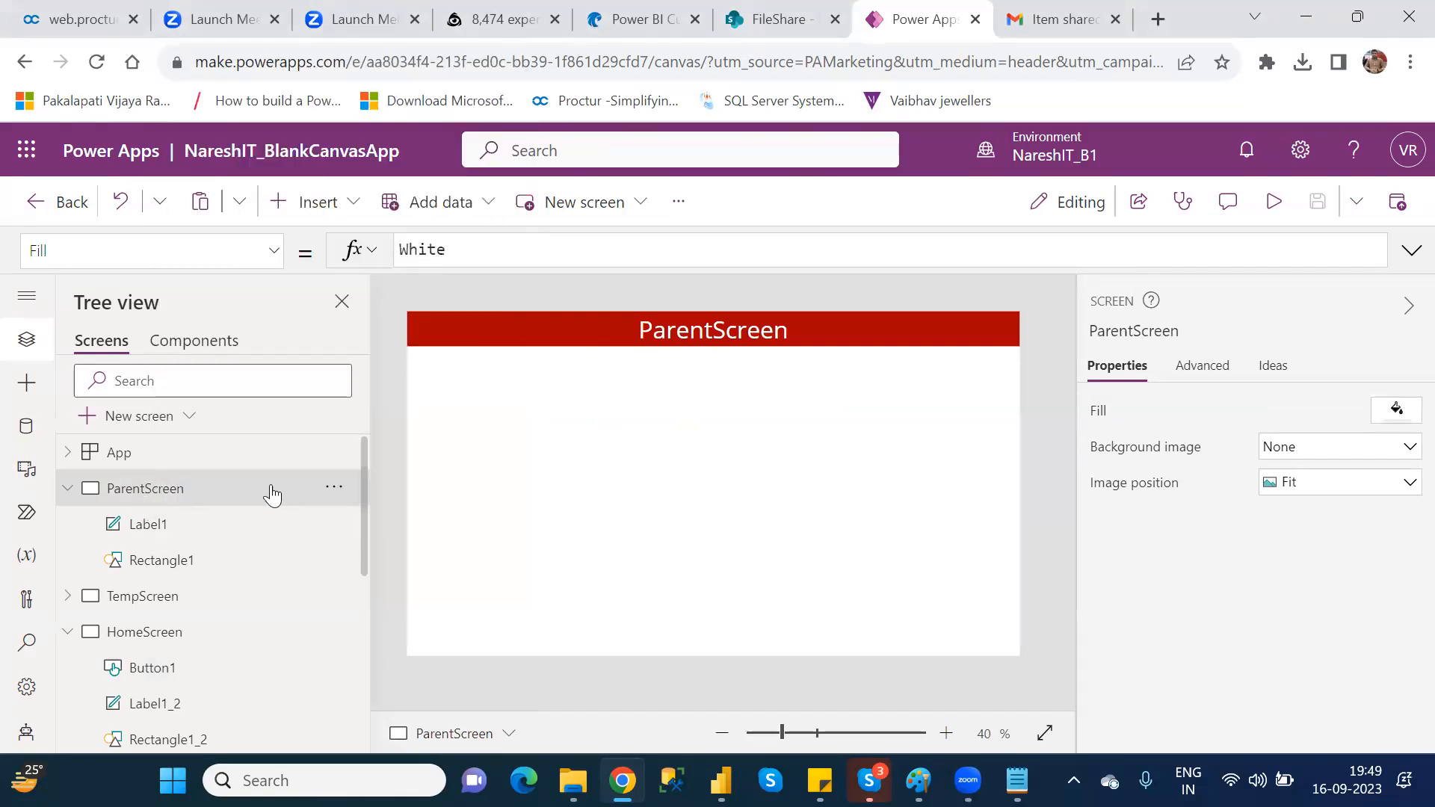
pyautogui.click(334, 493)
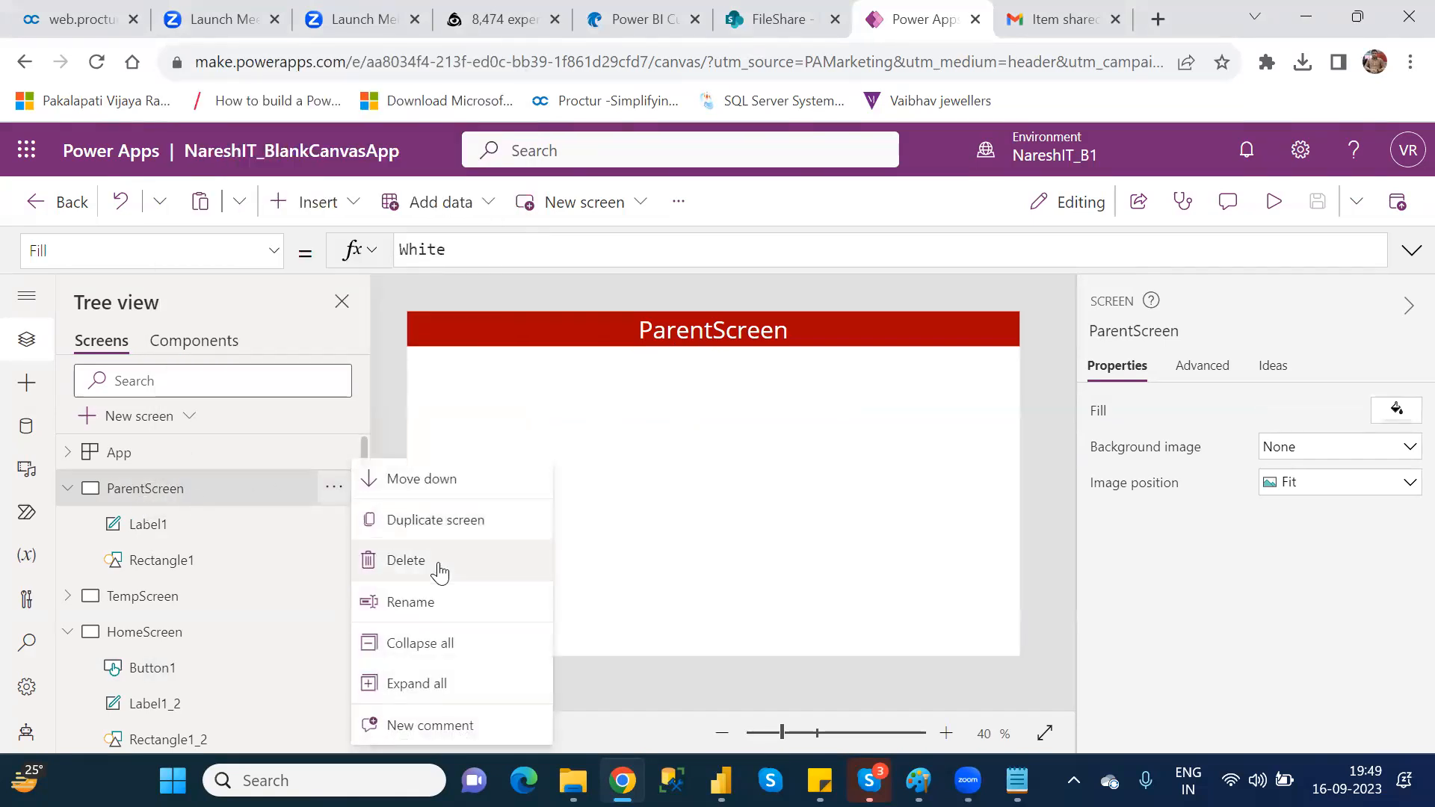
pyautogui.click(441, 521)
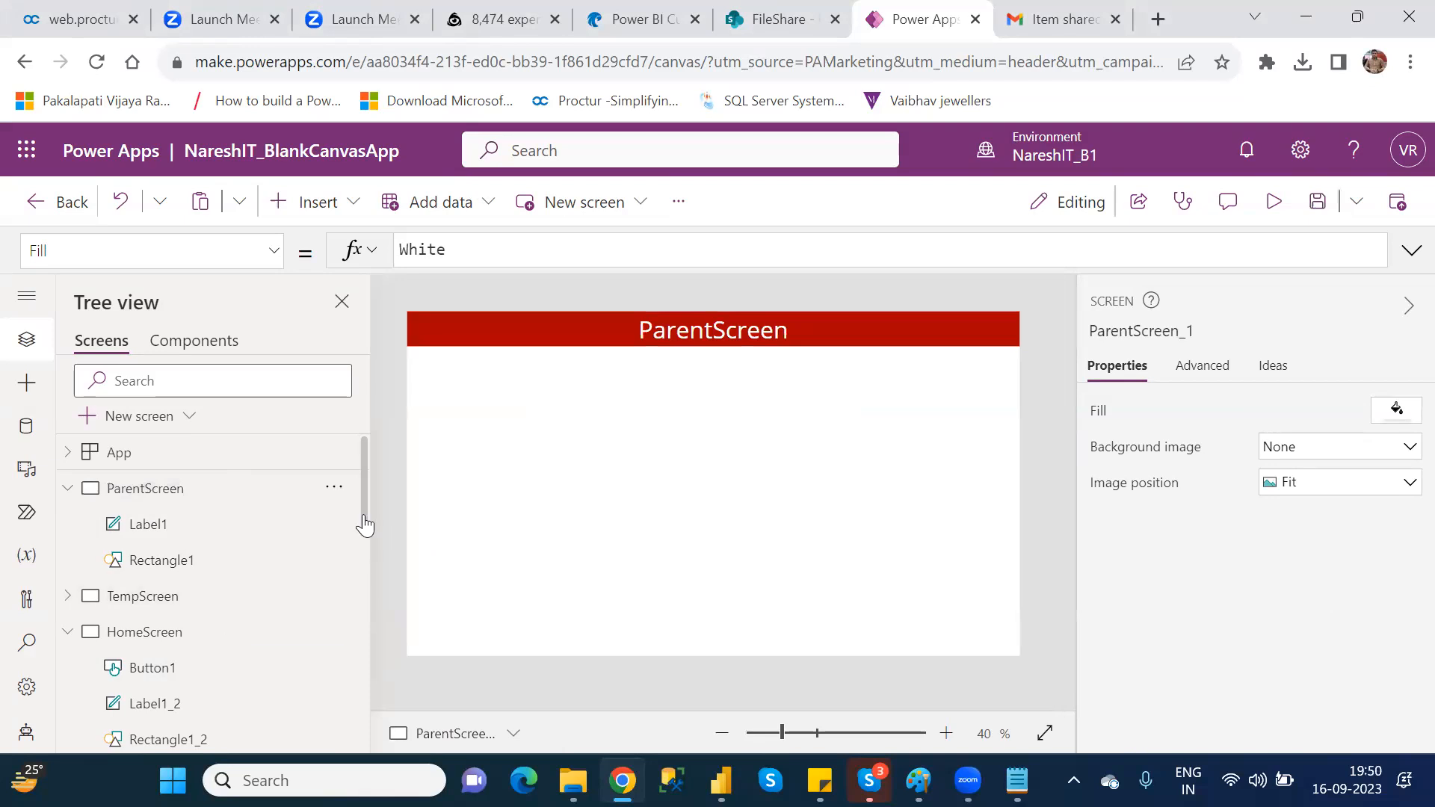
# Step: Rename the new copy of ParentScreen at the end of the screen list as VariableScreen
pyautogui.moveTo(365, 525); pyautogui.dragTo(364, 744)
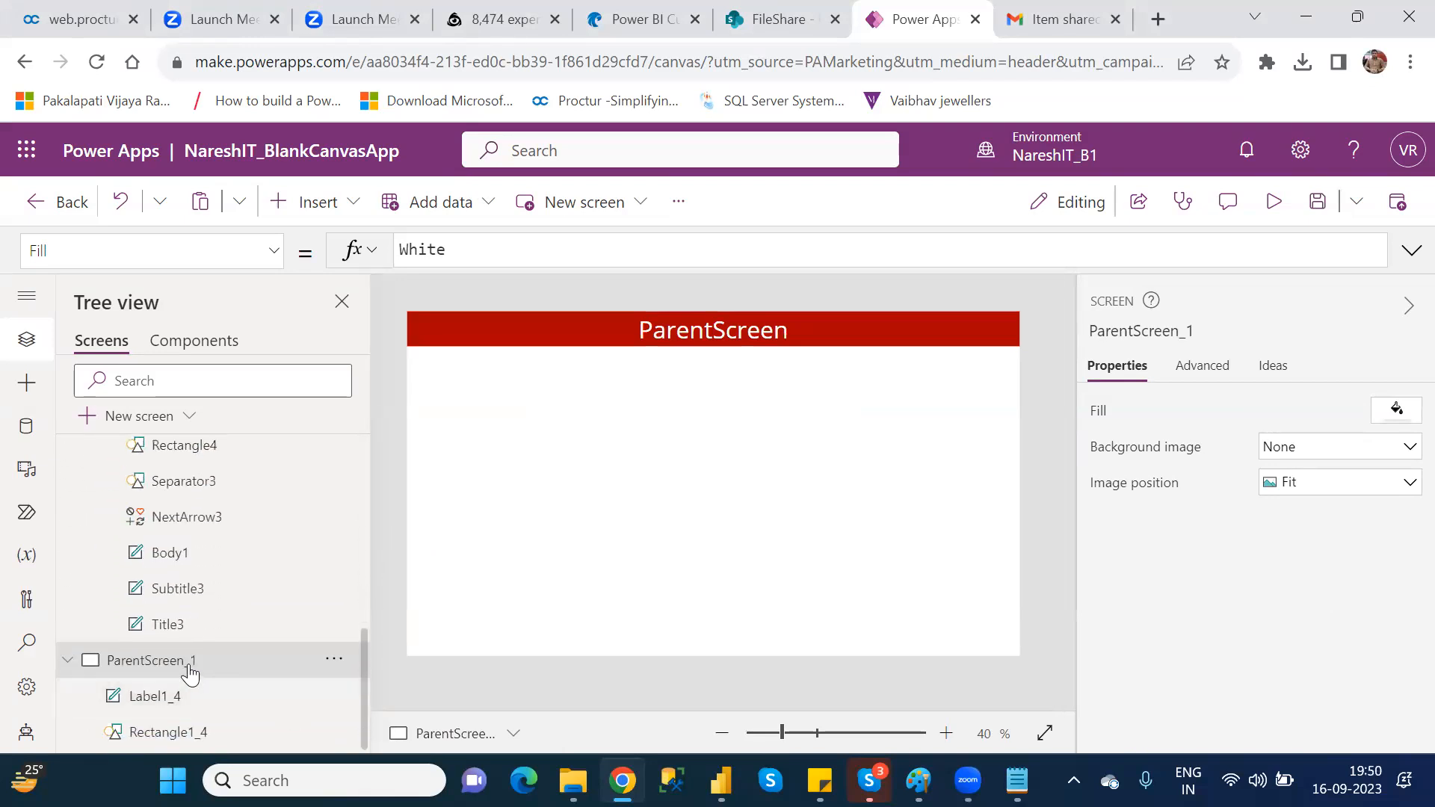
pyautogui.doubleClick(190, 664)
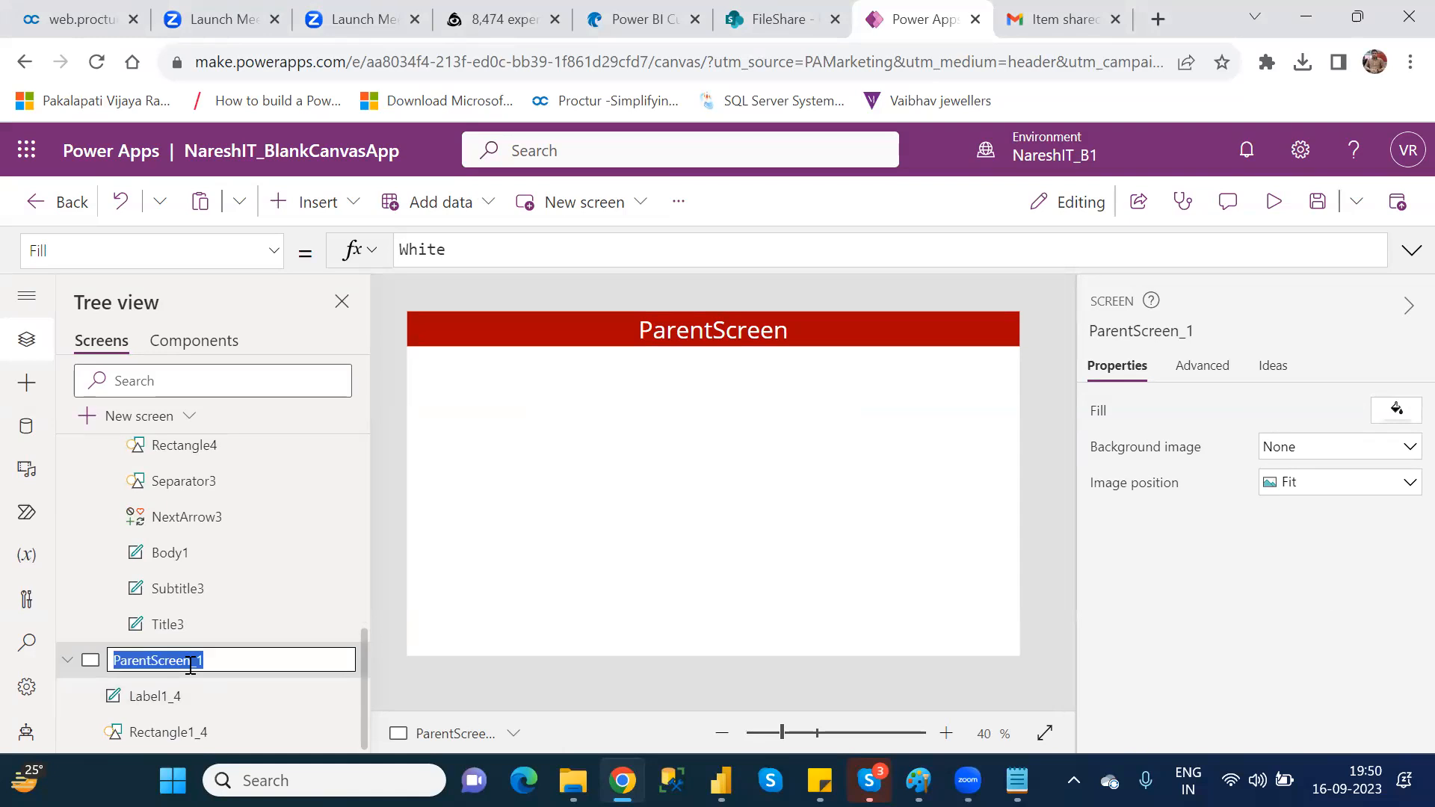
pyautogui.write('Vari')
pyautogui.write('ableScreen')
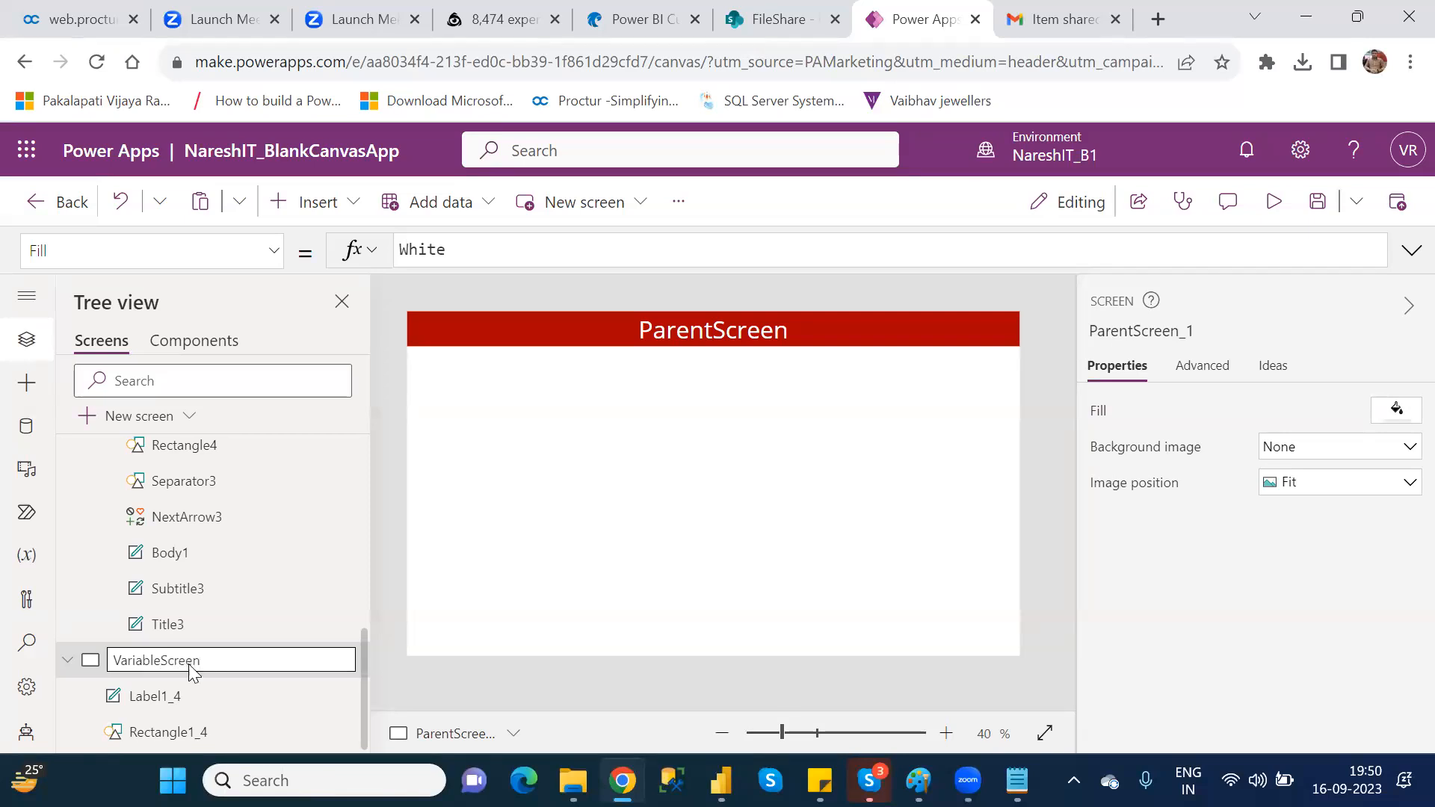
pyautogui.press('Return')
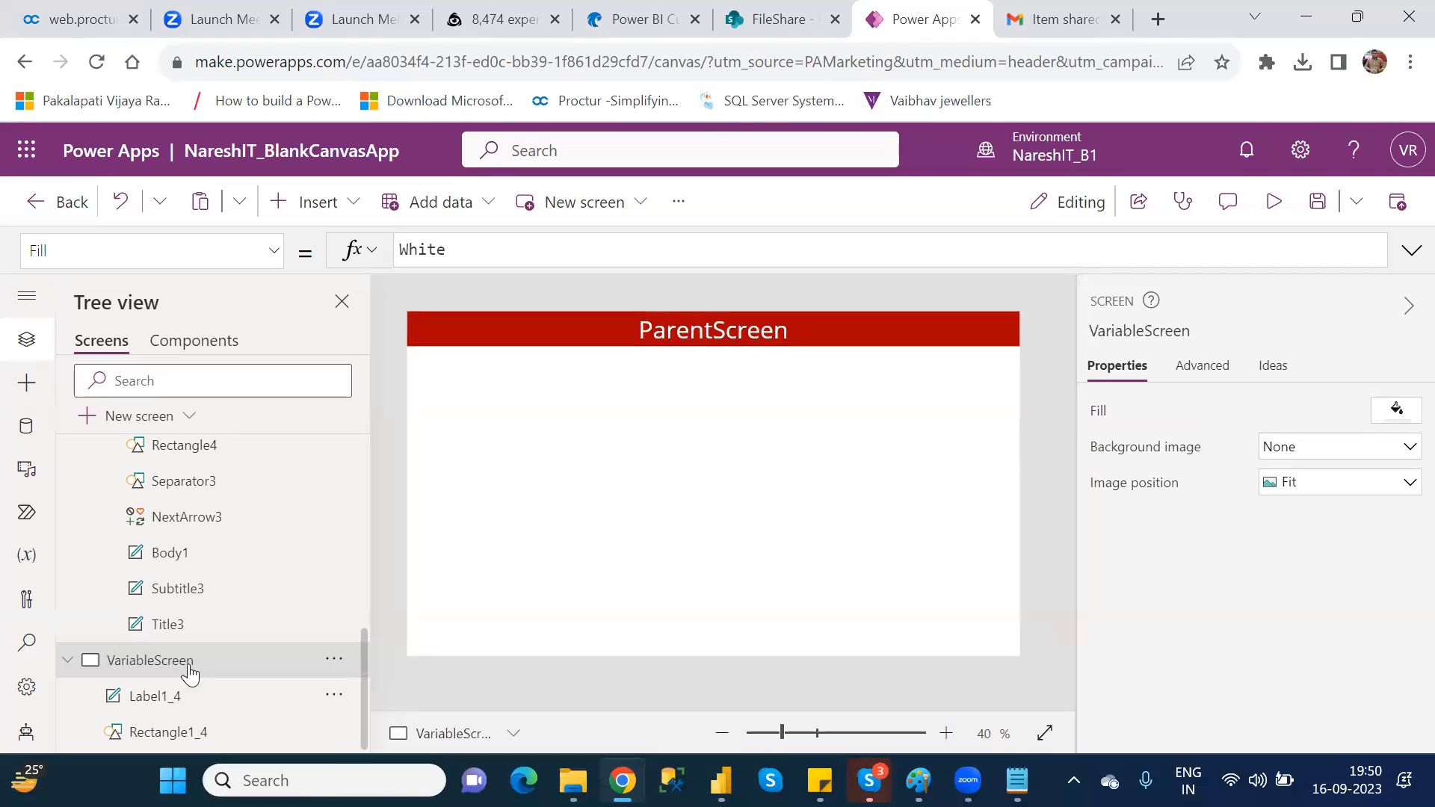
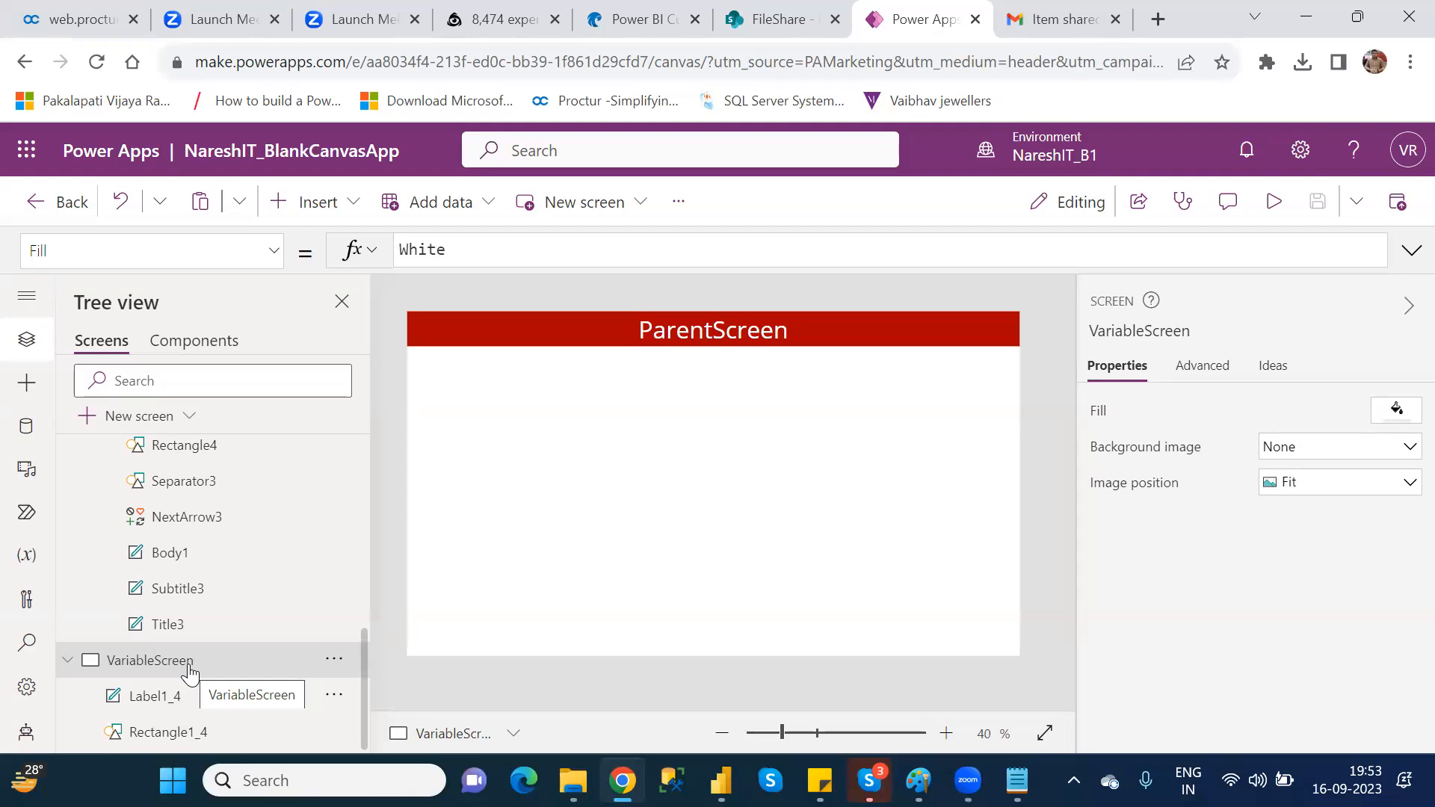
# Step: Insert a text label on VariableScreen, place it enlarged below the header bar, and clear its default text
pyautogui.click(323, 215)
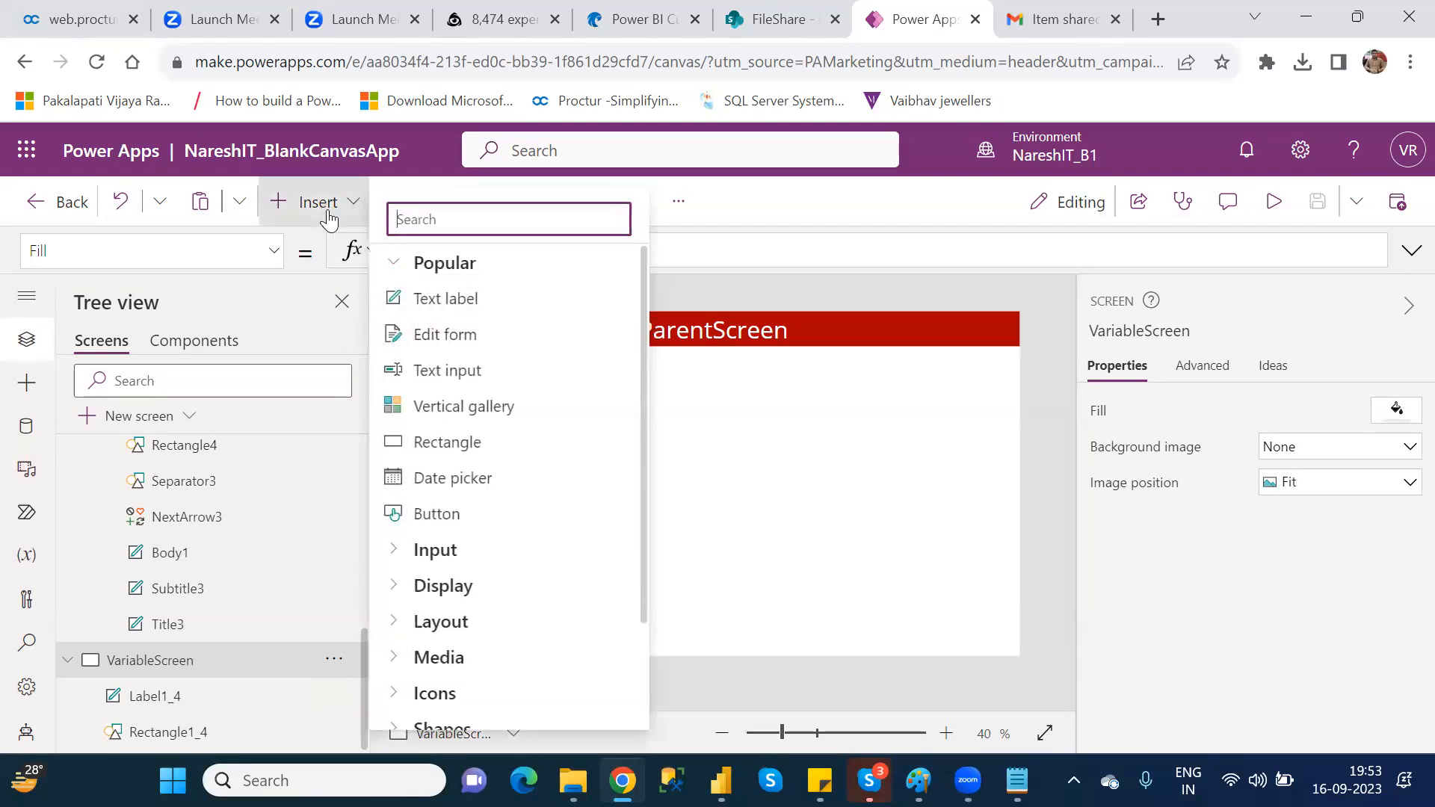
pyautogui.click(448, 302)
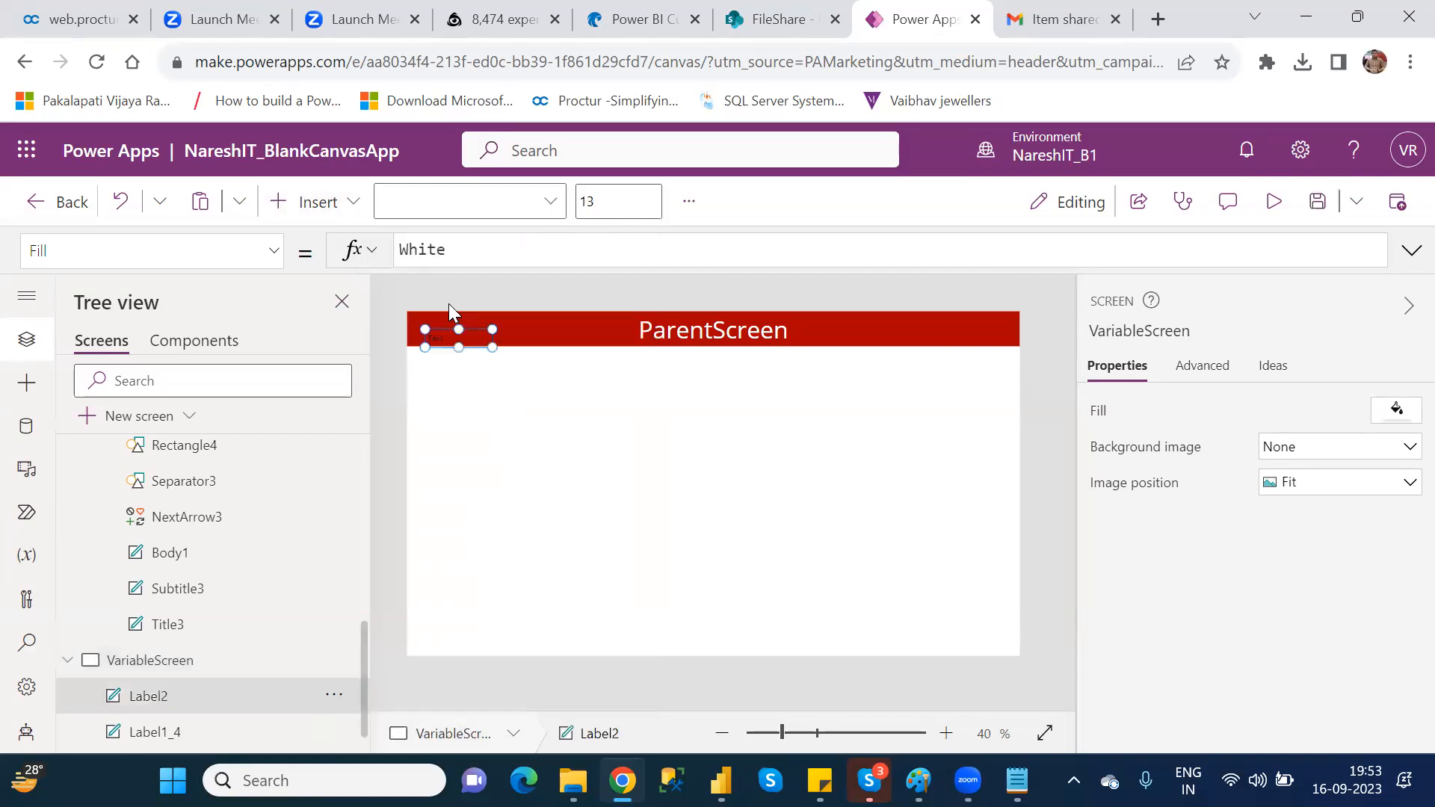
pyautogui.moveTo(466, 333); pyautogui.dragTo(544, 401)
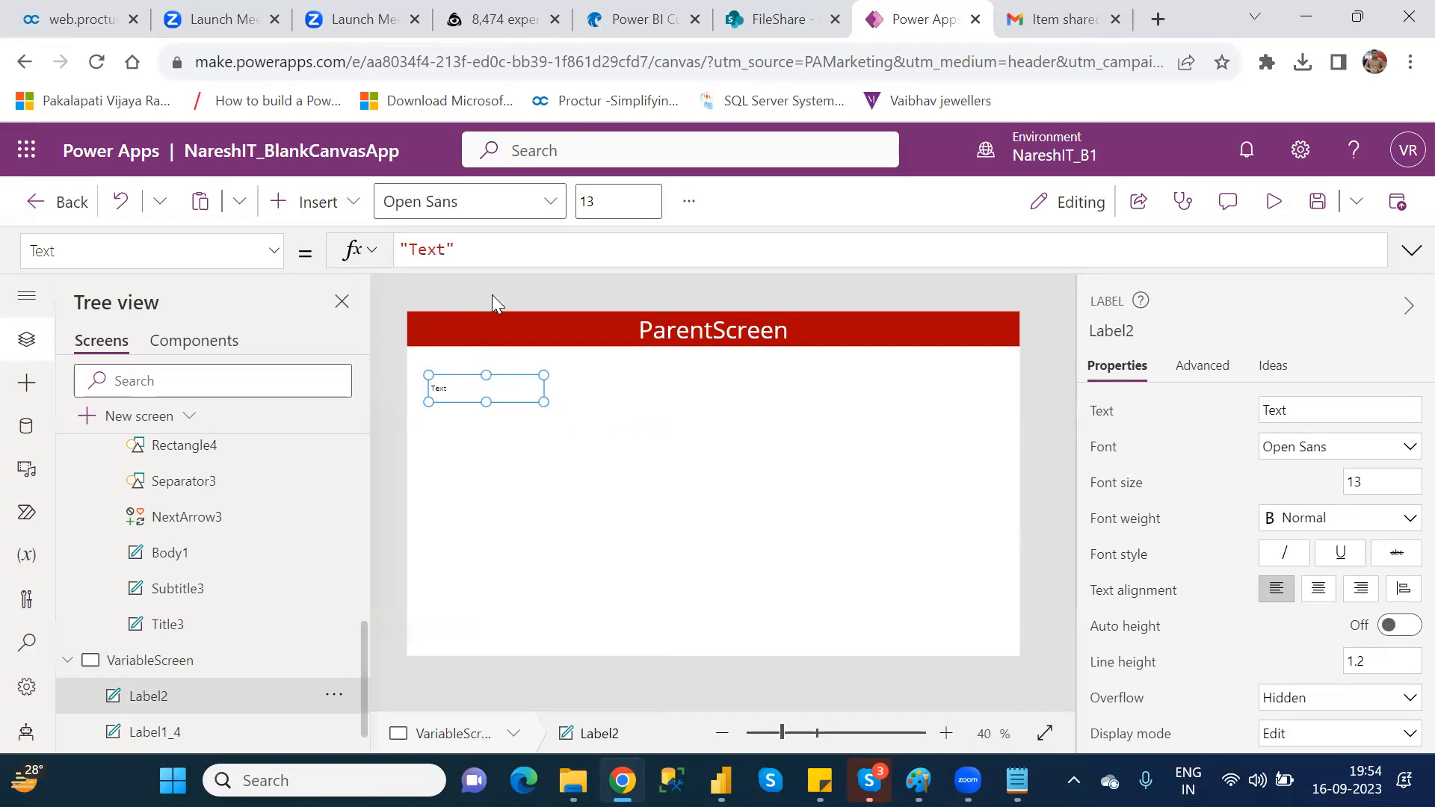
pyautogui.click(465, 251)
pyautogui.moveTo(554, 240); pyautogui.dragTo(384, 243)
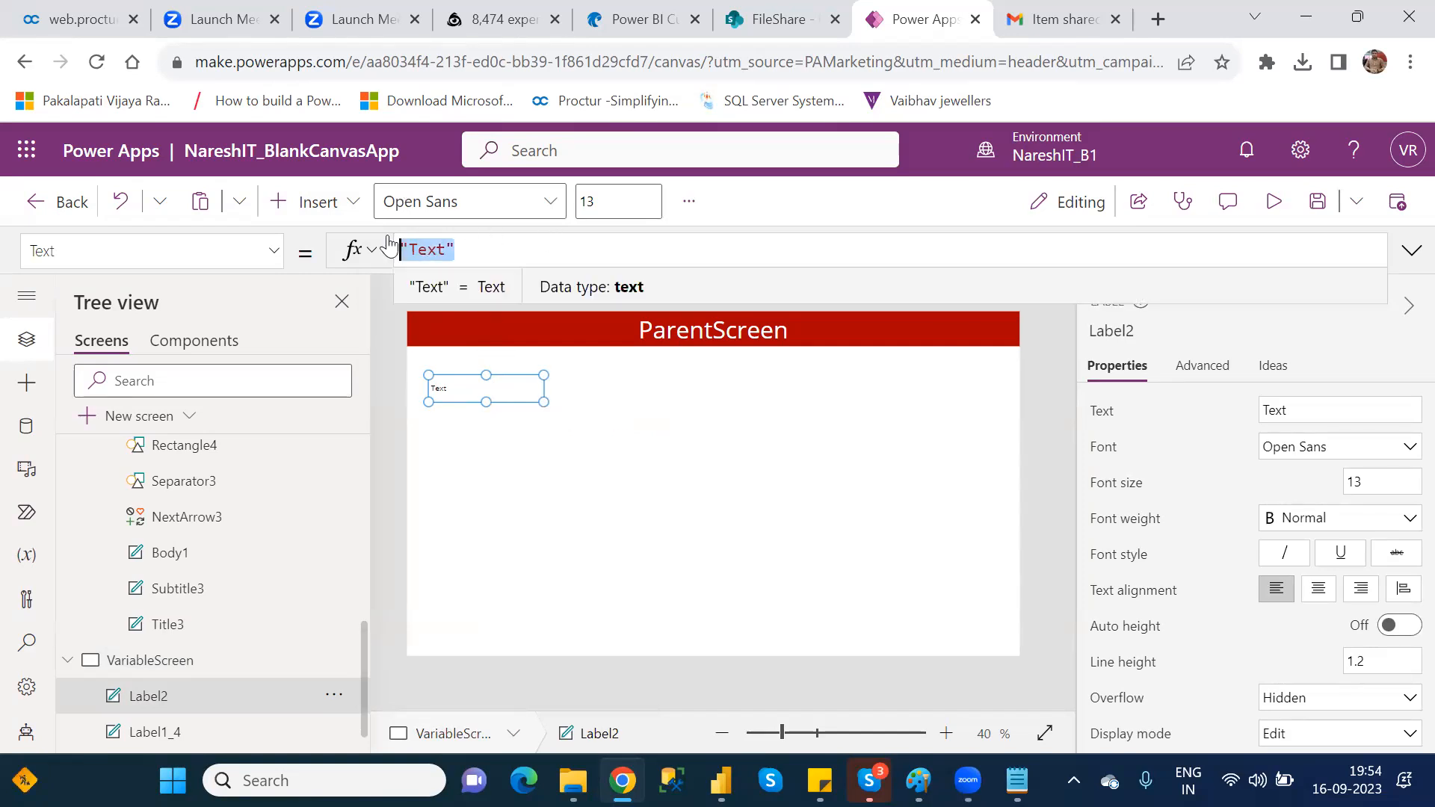
pyautogui.press('BackSpace')
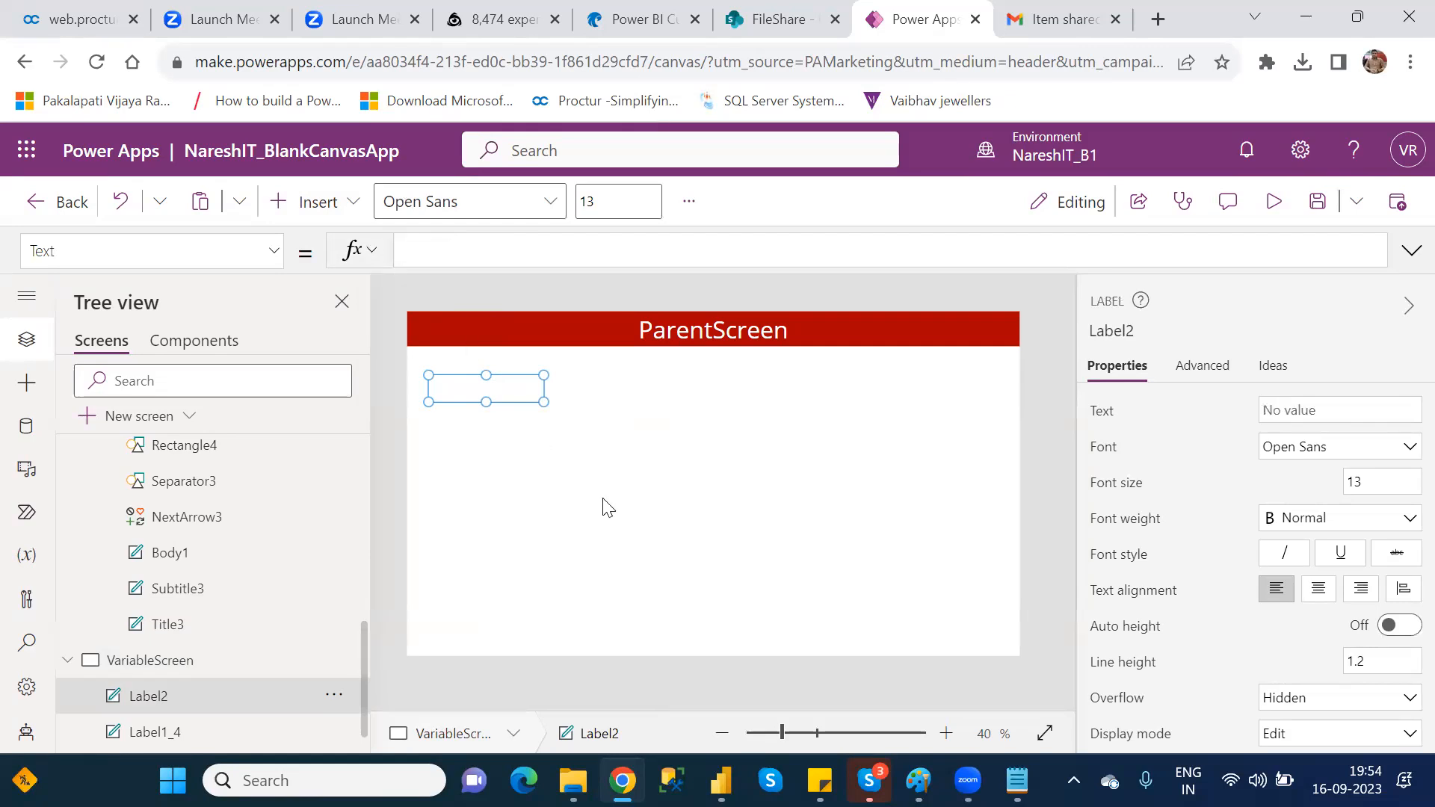
pyautogui.click(607, 508)
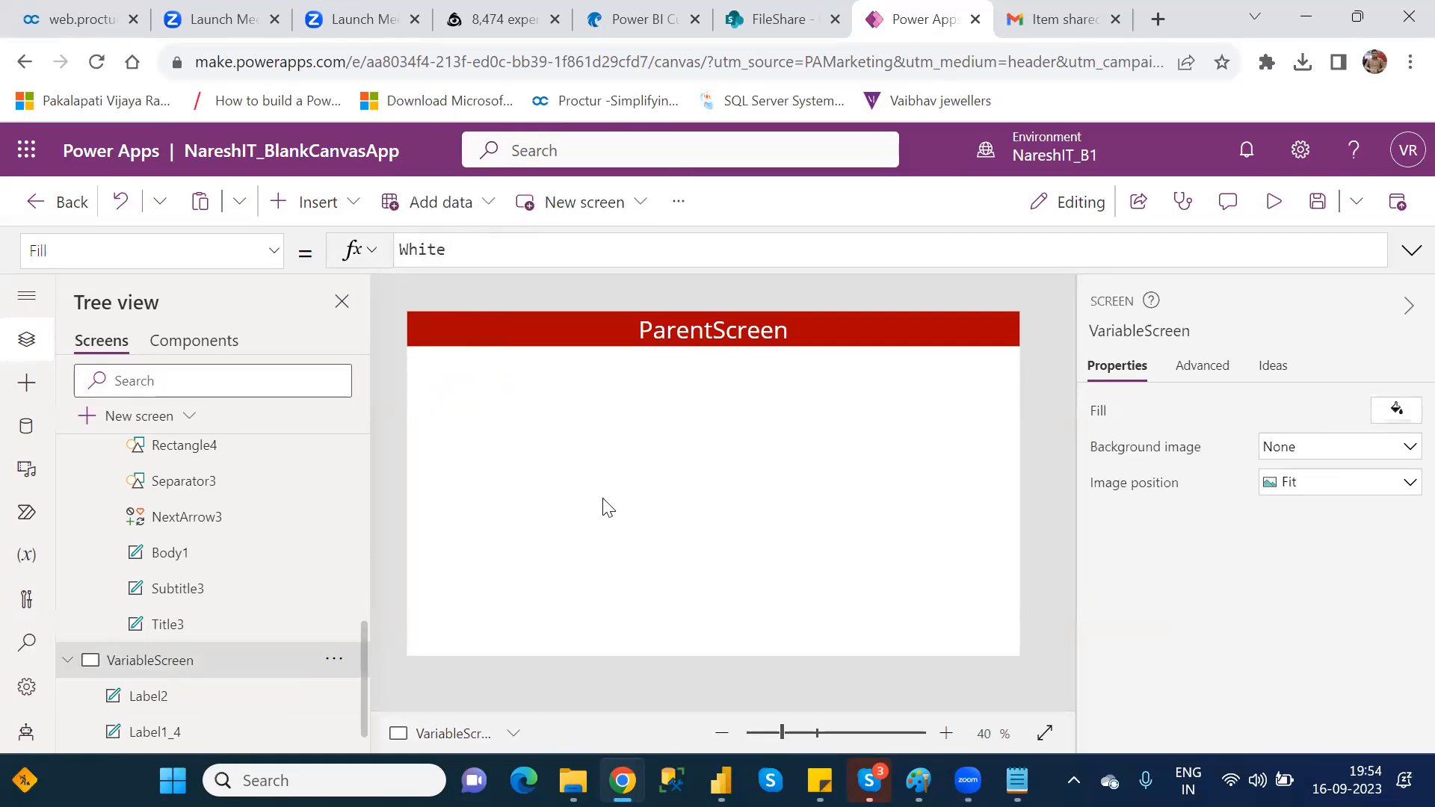
# Step: Examine the properties available for the empty label on VariableScreen
pyautogui.click(473, 380)
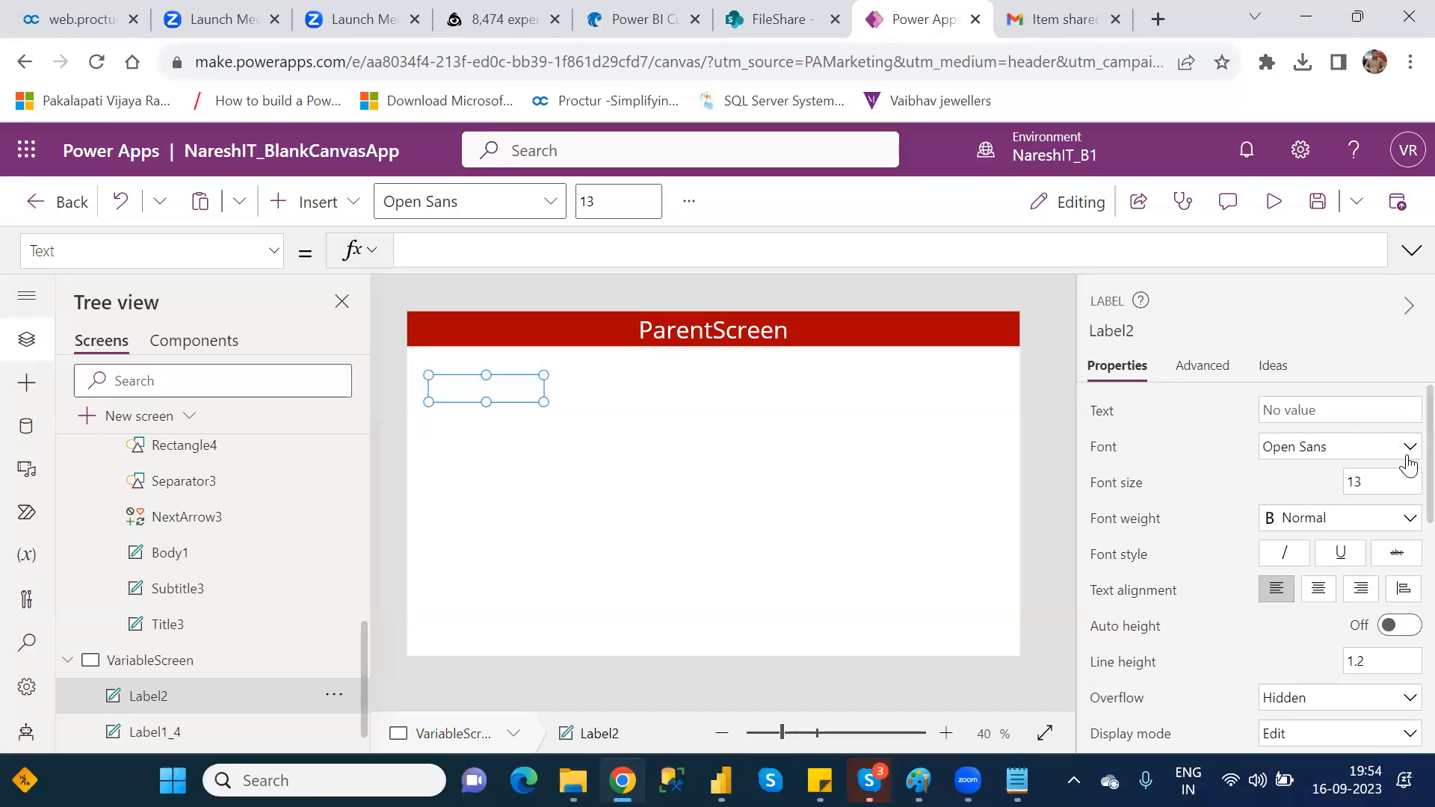
pyautogui.scroll(-1, 1405, 471)
pyautogui.scroll(-4, 1400, 483)
pyautogui.scroll(-2, 1400, 630)
pyautogui.scroll(4, 1410, 501)
pyautogui.scroll(3, 1410, 501)
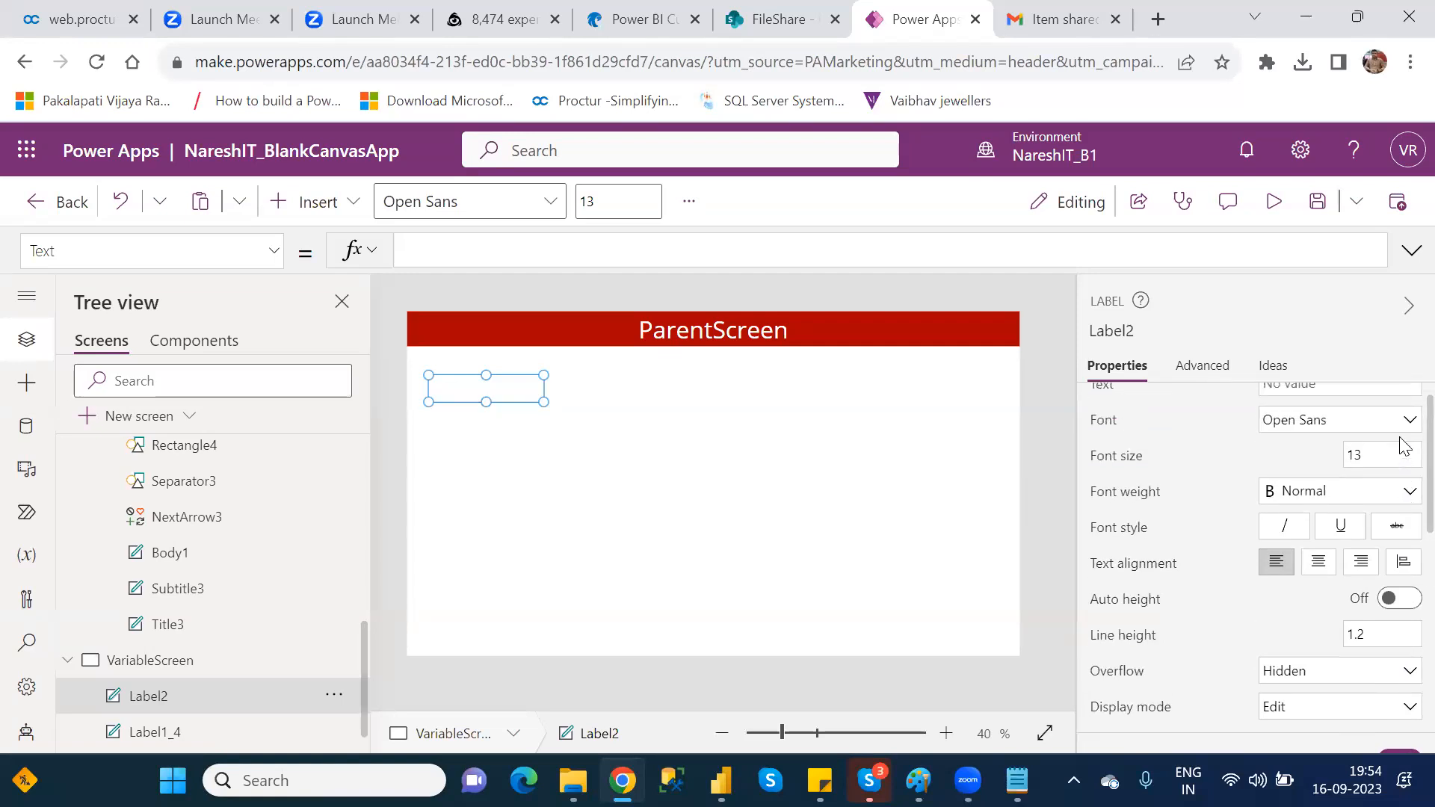
pyautogui.scroll(1, 1405, 446)
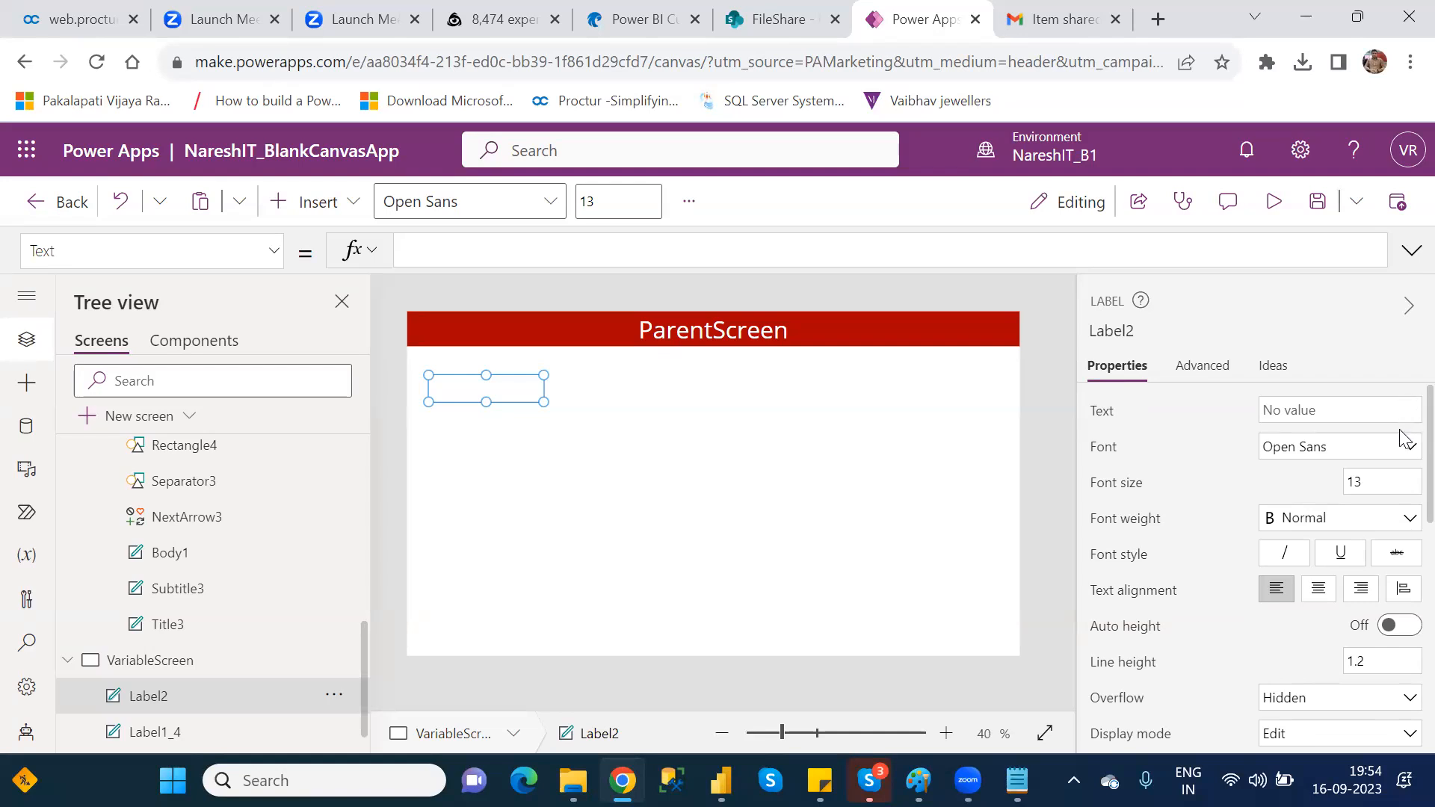
pyautogui.scroll(-2, 1402, 459)
pyautogui.scroll(-8, 1400, 473)
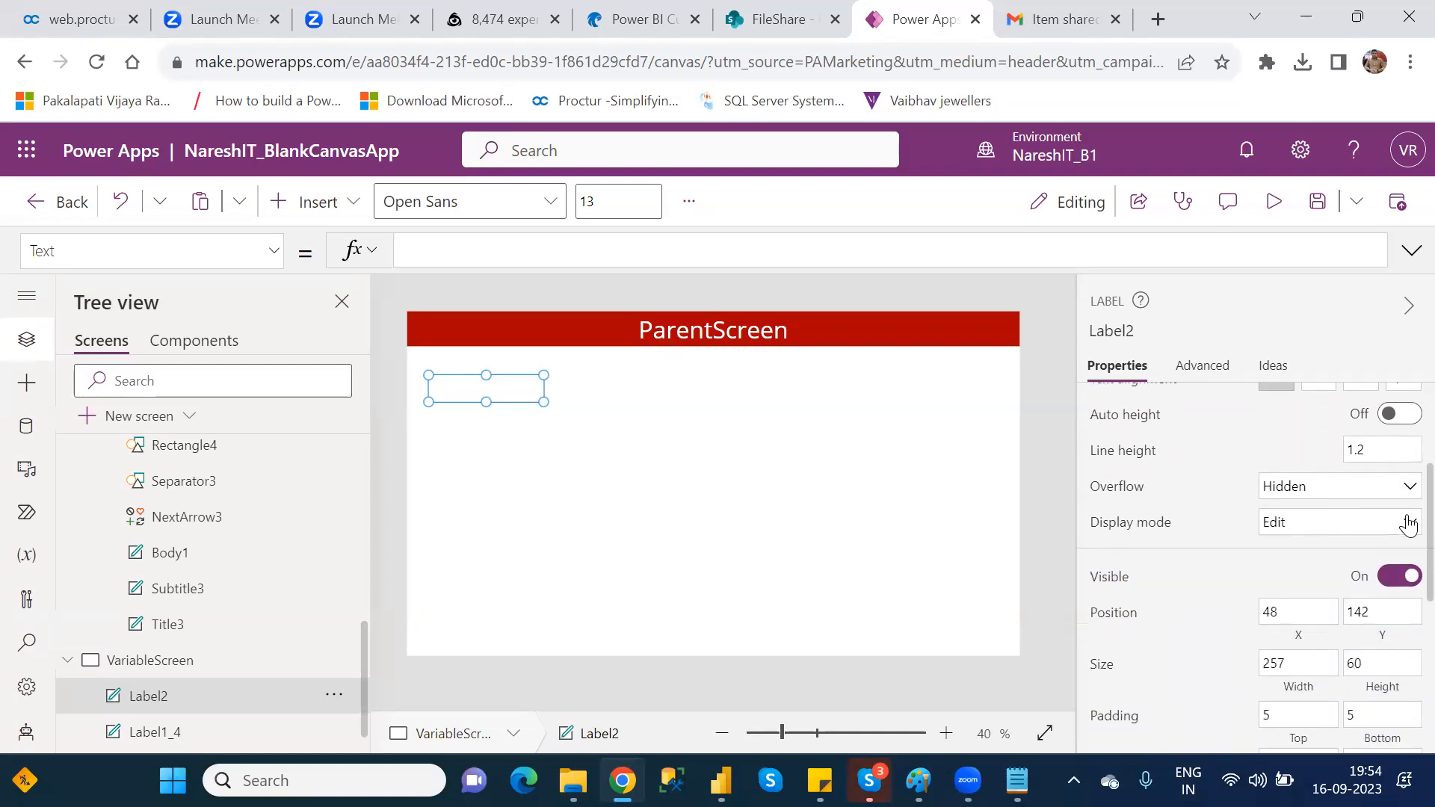
pyautogui.scroll(-6, 1406, 597)
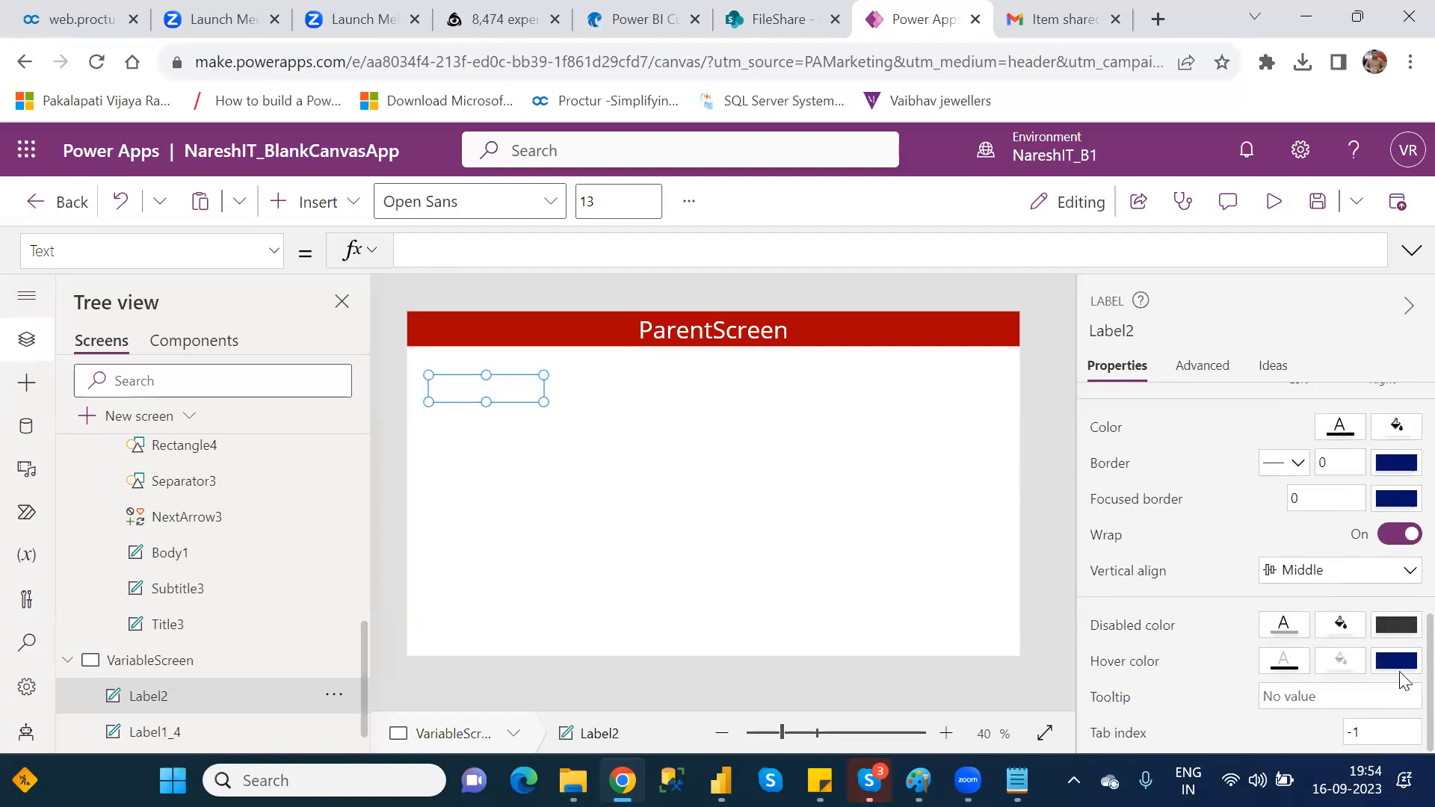
pyautogui.scroll(3, 1405, 665)
pyautogui.scroll(10, 1408, 549)
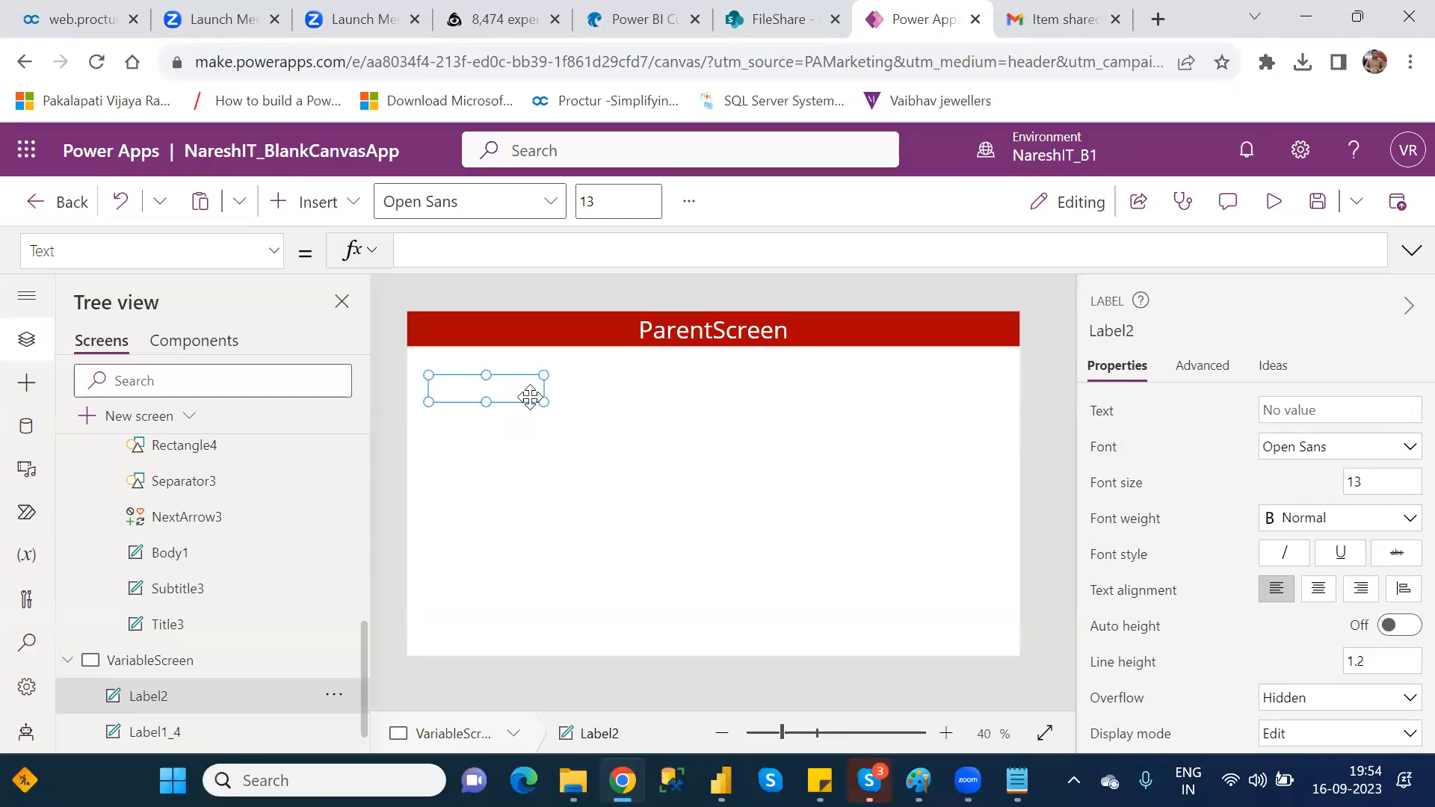
# Step: Delete the empty label and insert a text input below the VariableScreen header bar
pyautogui.press('Delete')
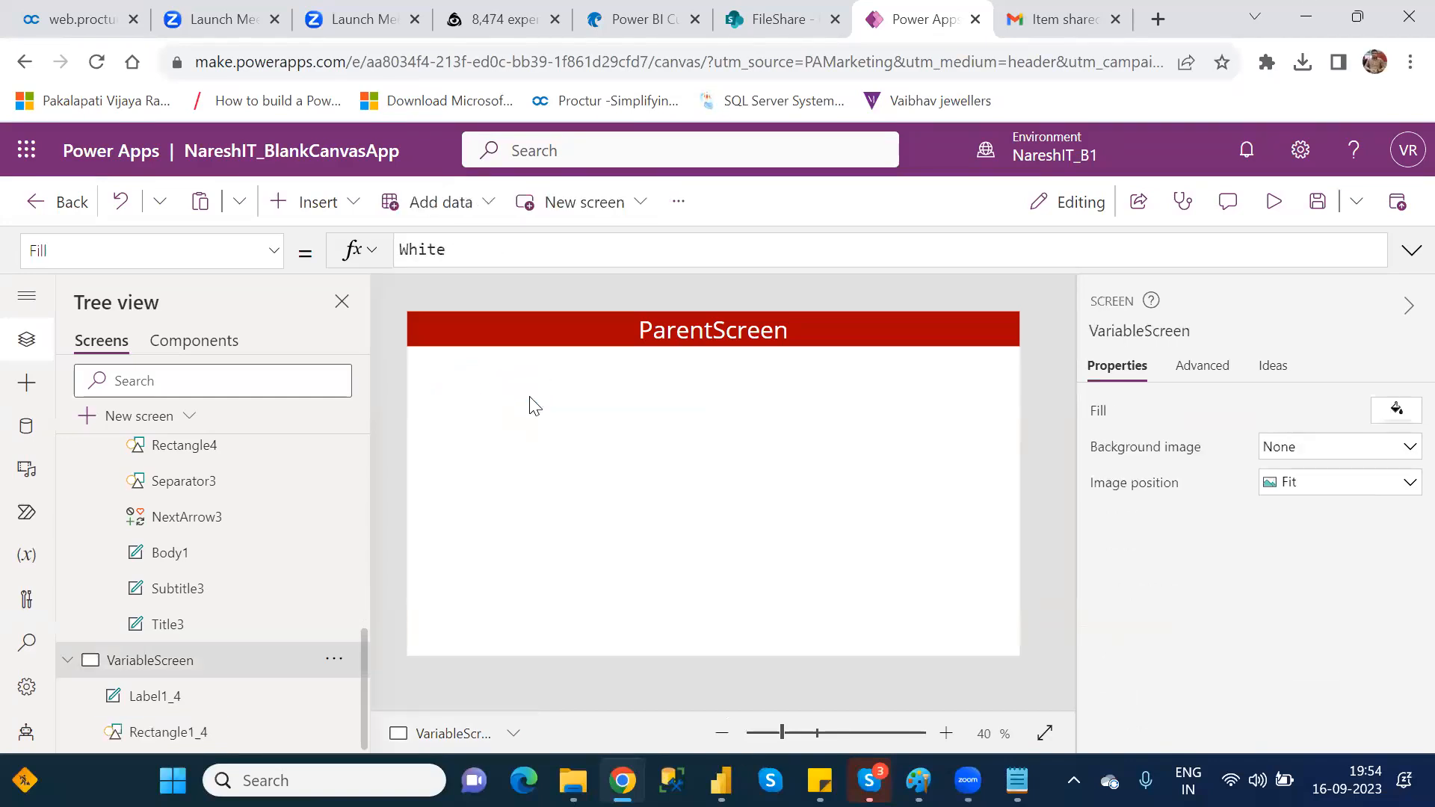
pyautogui.click(353, 206)
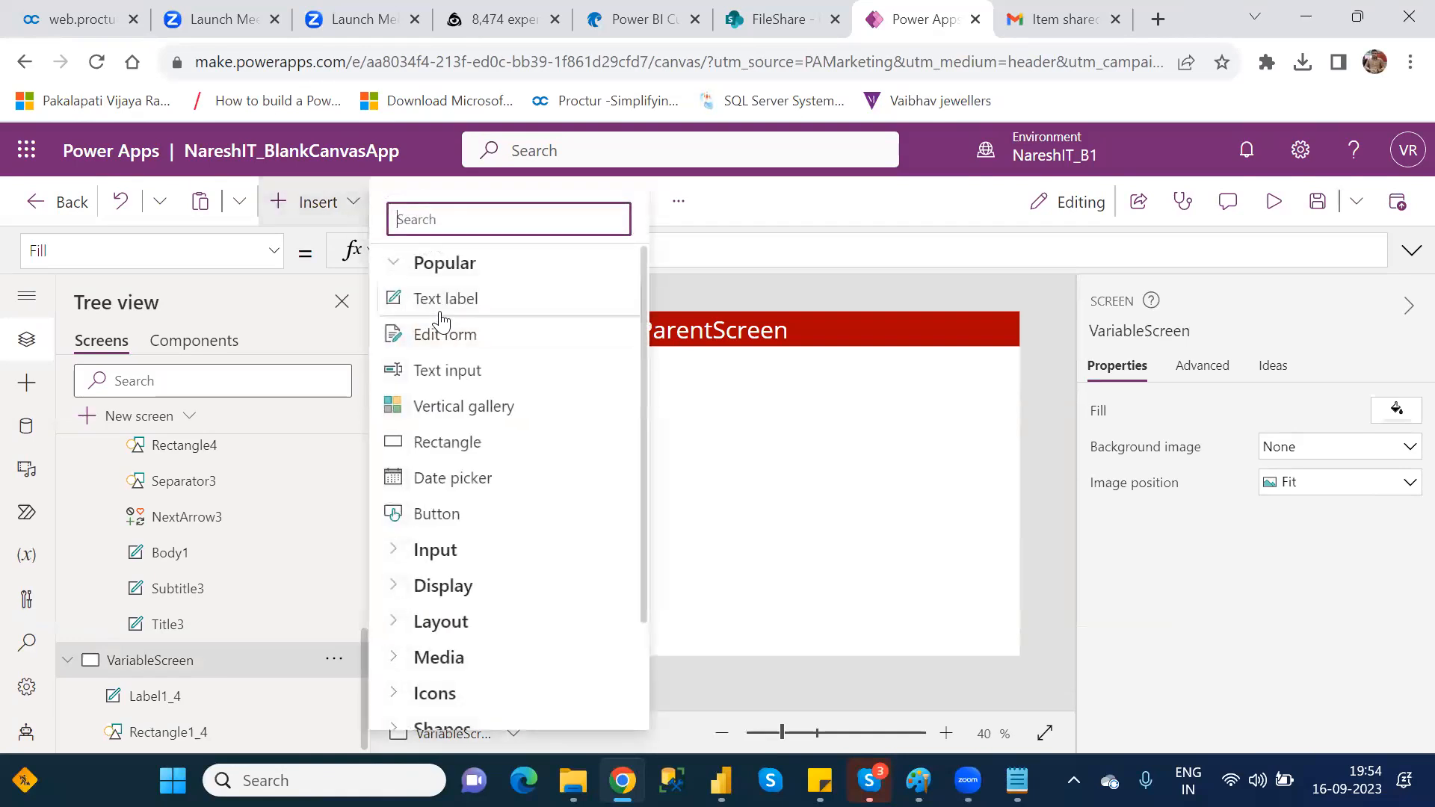
pyautogui.click(481, 376)
pyautogui.moveTo(521, 336); pyautogui.dragTo(509, 398)
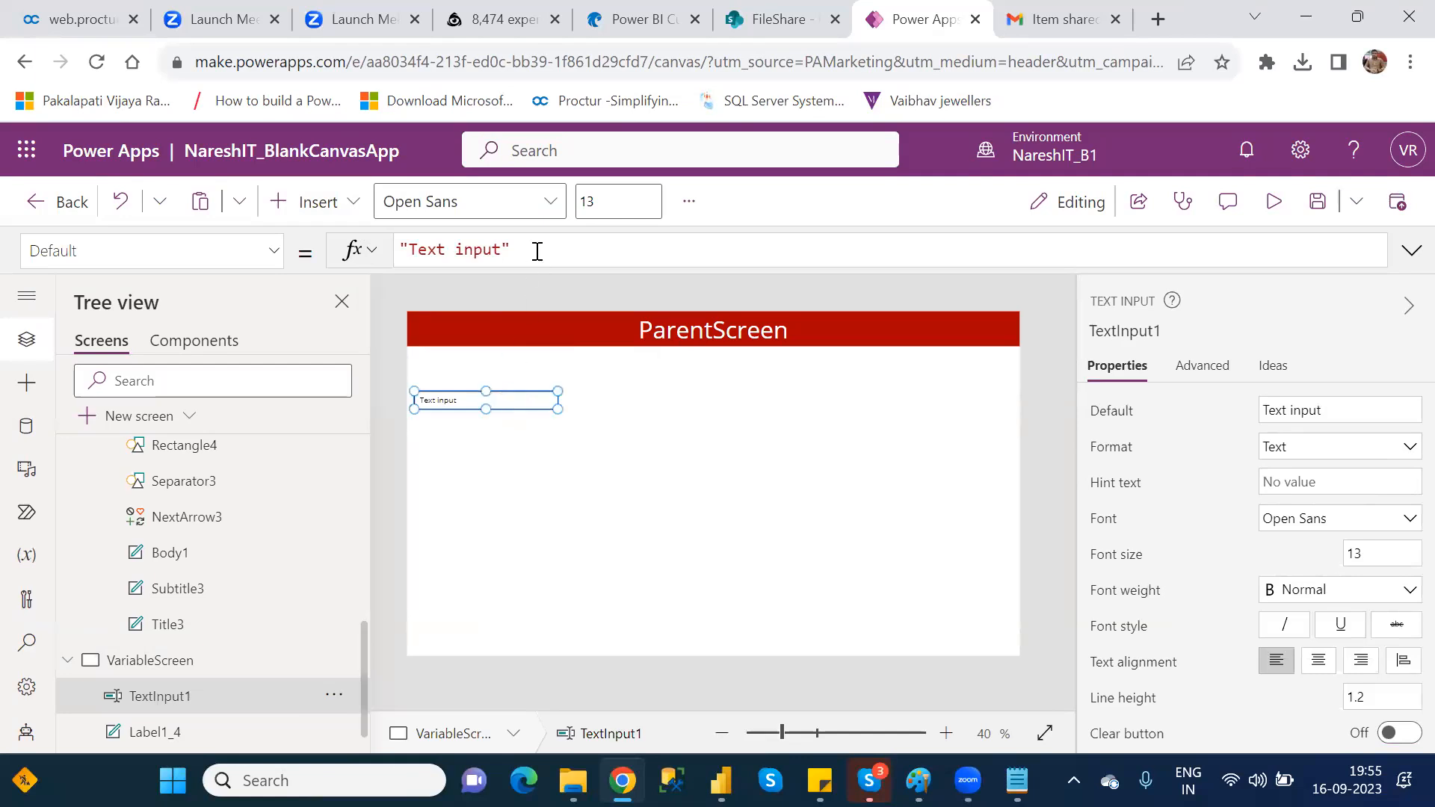
# Step: Clear the text input's default value and set its hint text to Numeric Value
pyautogui.moveTo(535, 248); pyautogui.dragTo(400, 251)
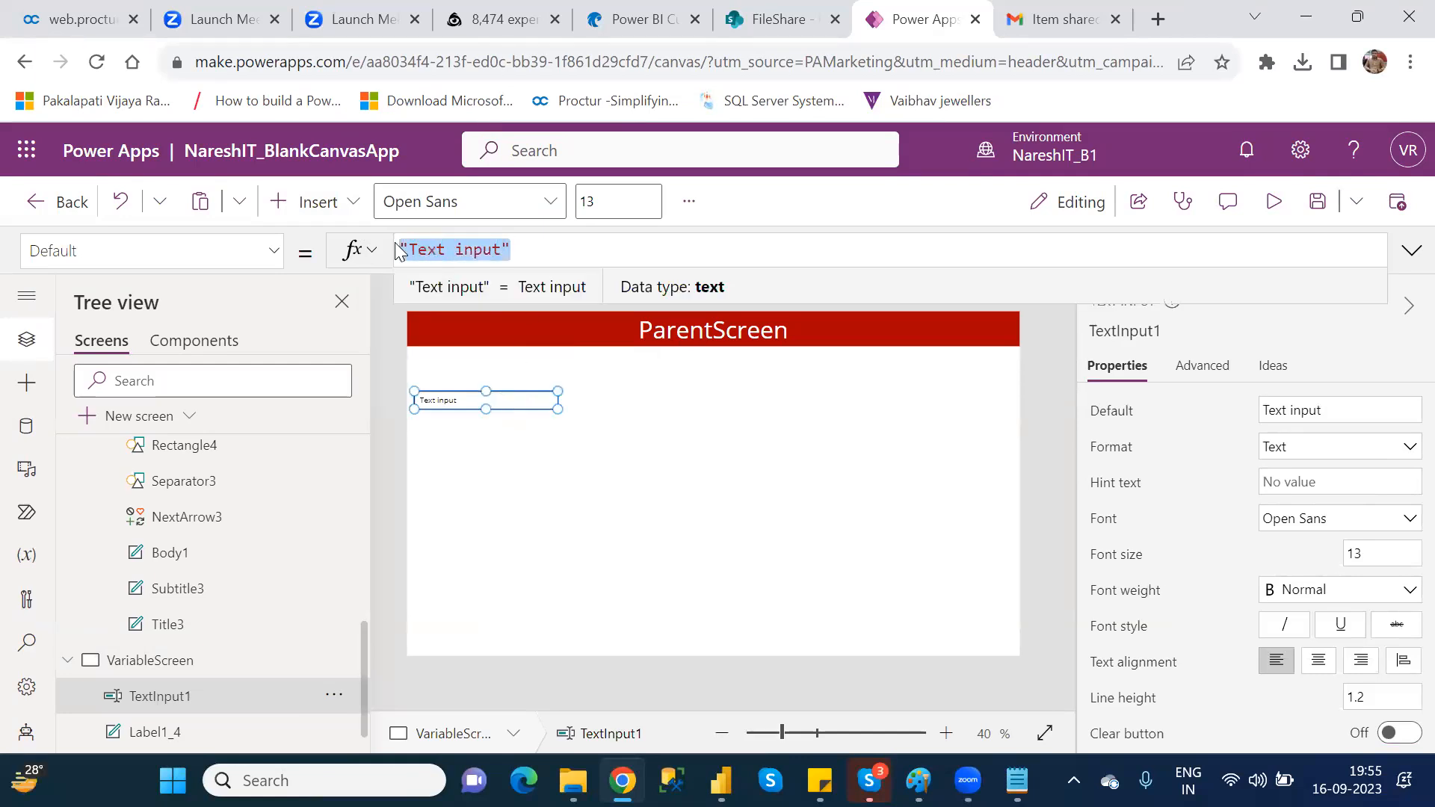
pyautogui.press('BackSpace')
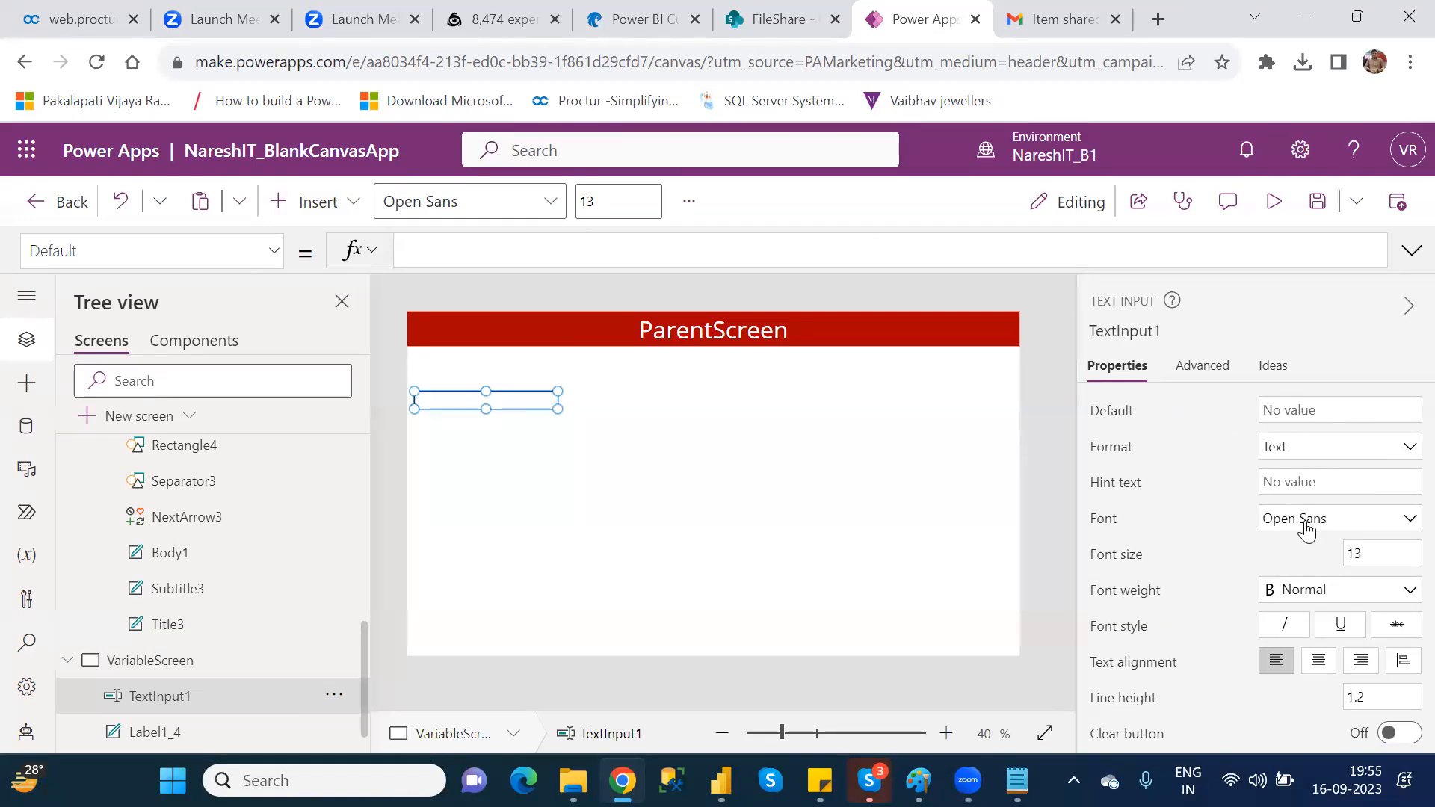
pyautogui.click(1307, 478)
pyautogui.write('Num')
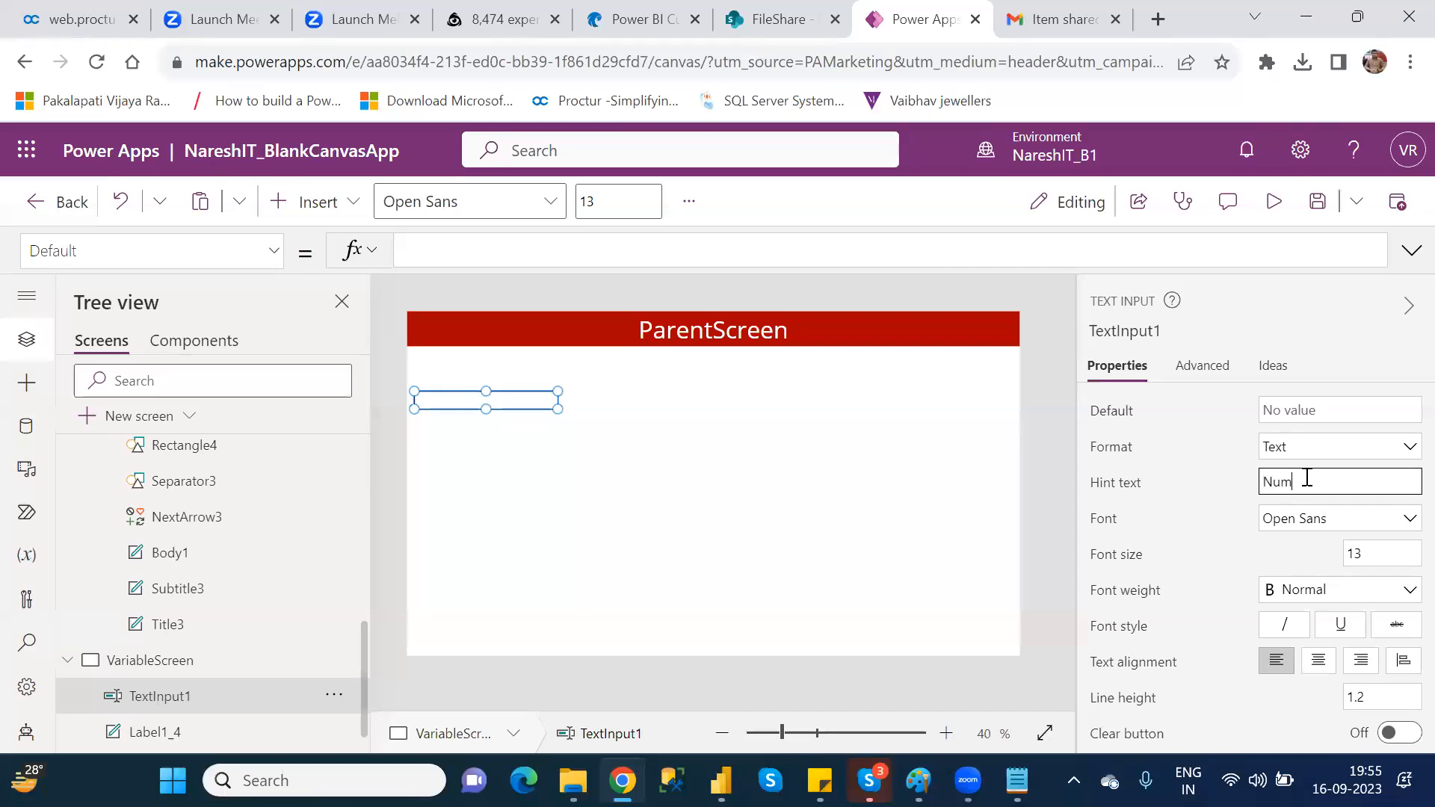
pyautogui.write('eric Value')
pyautogui.click(543, 401)
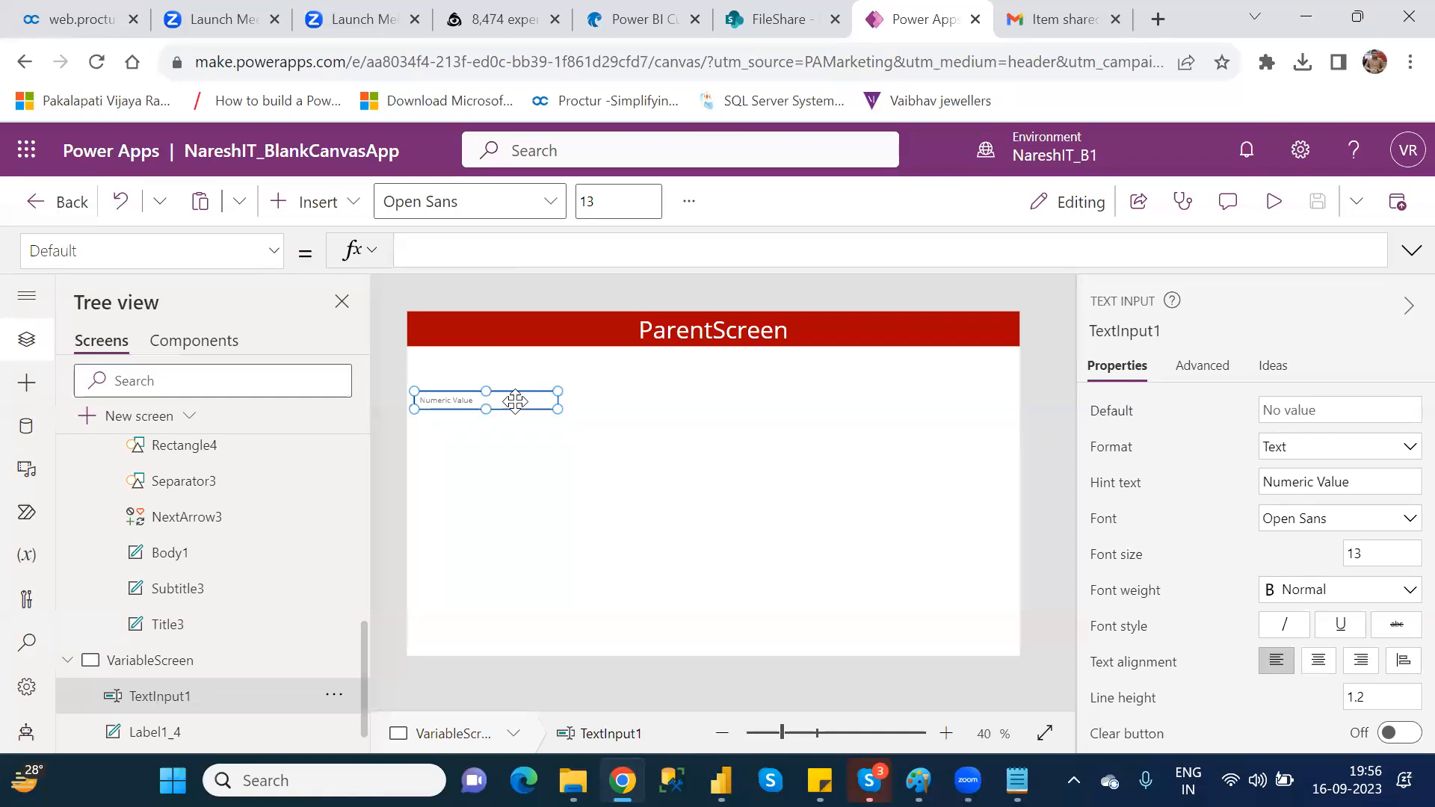
# Step: Delete the text input with the Numeric Value hint and place a fresh text input below the VariableScreen header bar
pyautogui.press('Delete')
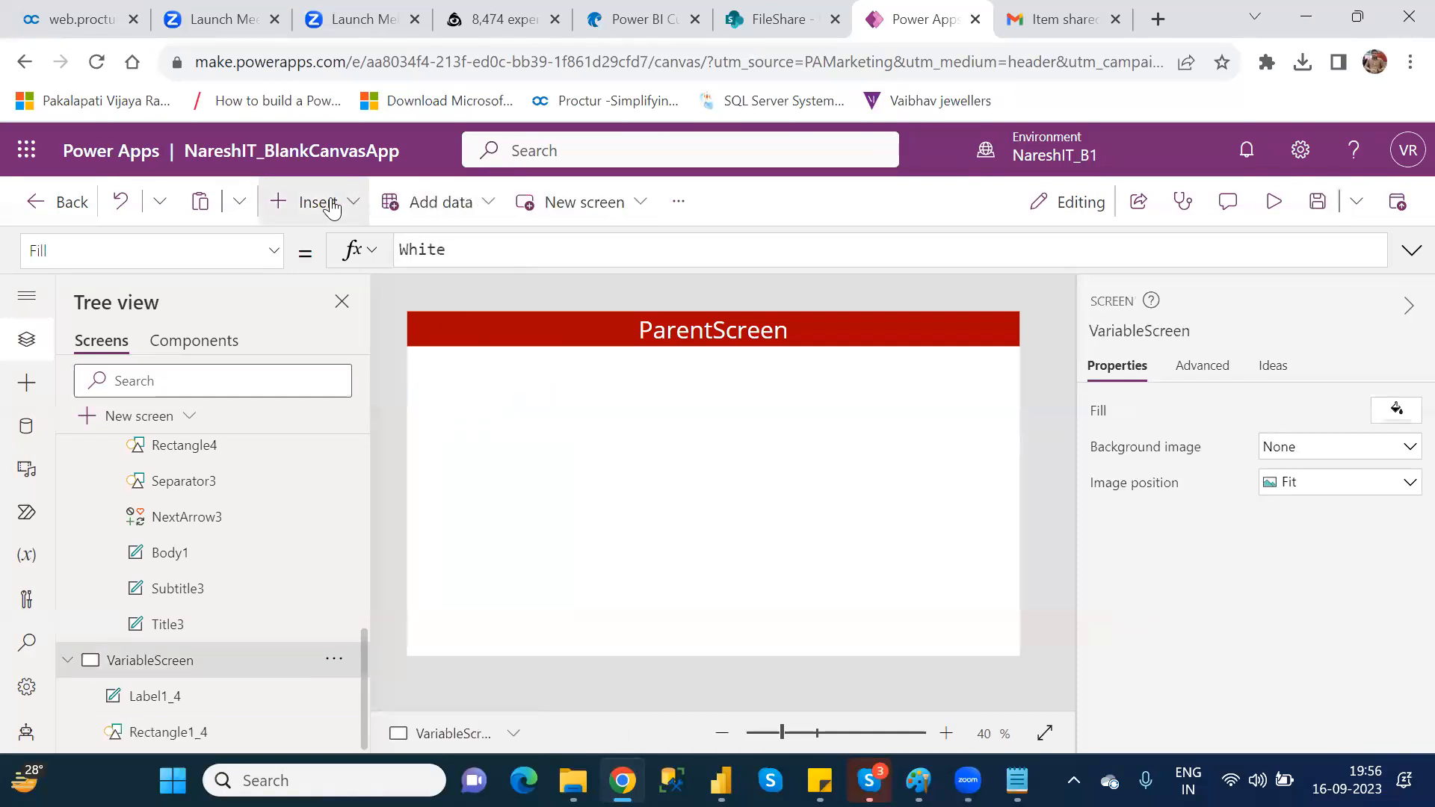
pyautogui.click(332, 203)
pyautogui.click(462, 372)
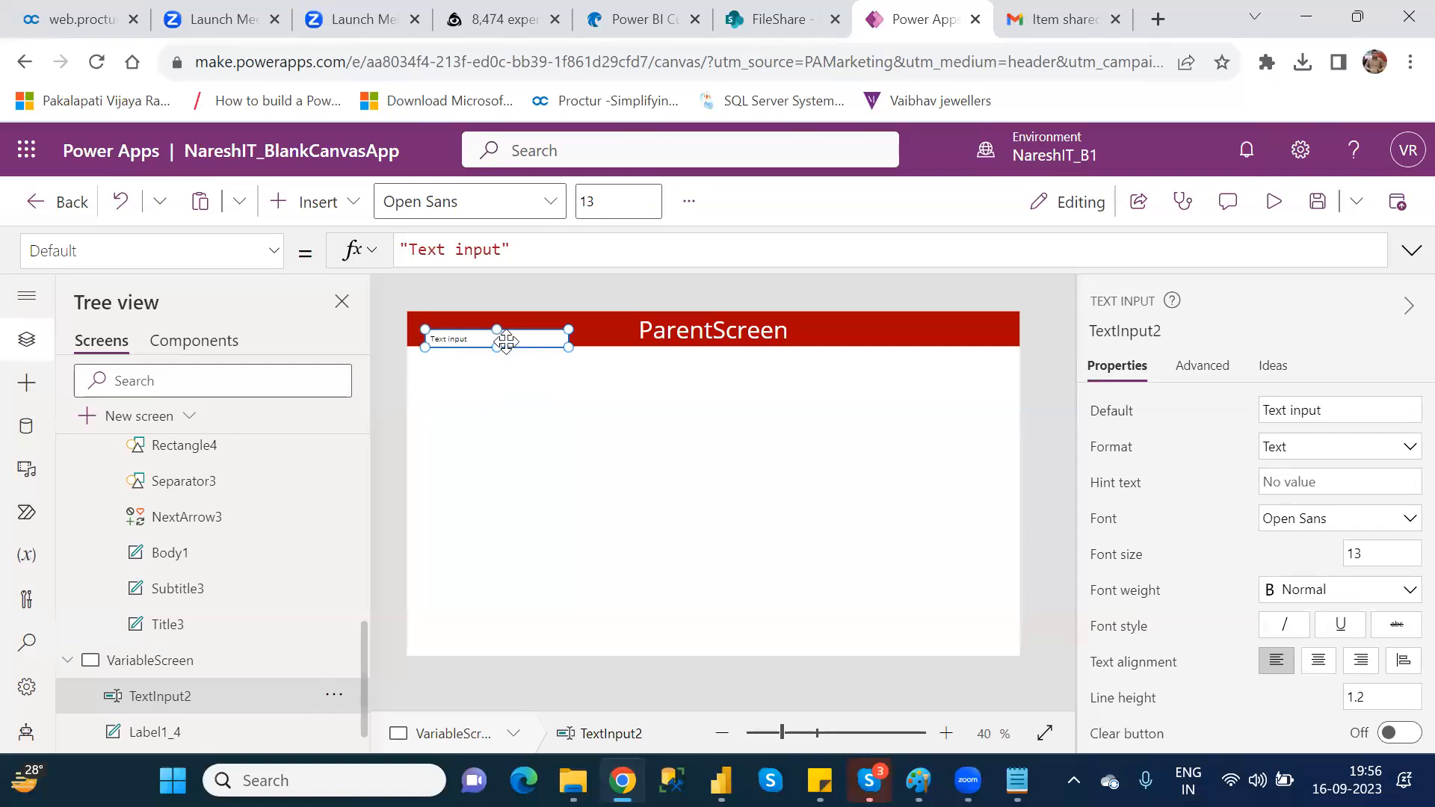
pyautogui.moveTo(502, 338); pyautogui.dragTo(467, 398)
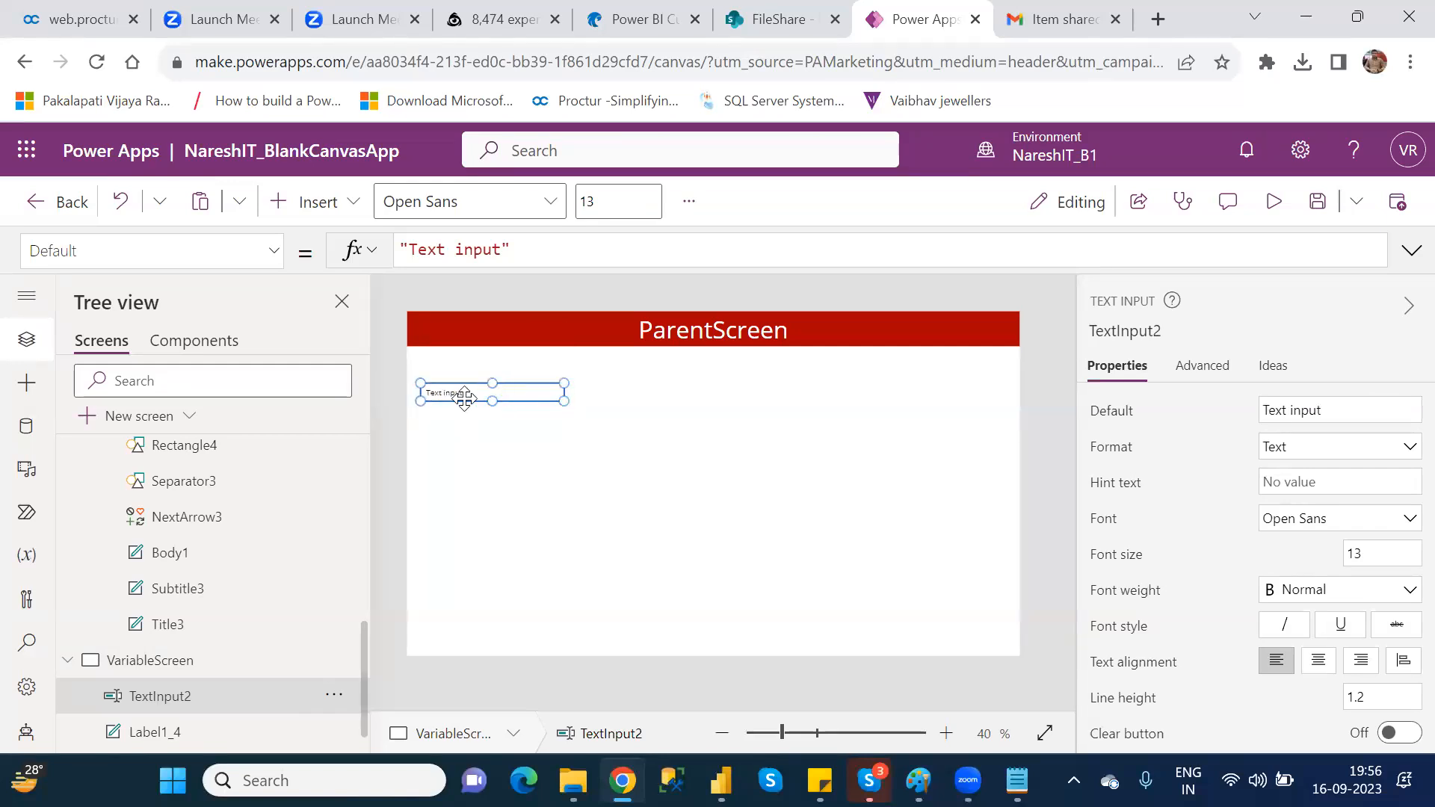
# Step: Run the preview to test replacing the text input's content with random letters and erasing them, and close it
pyautogui.click(1268, 208)
pyautogui.click(325, 317)
pyautogui.moveTo(325, 317); pyautogui.dragTo(249, 308)
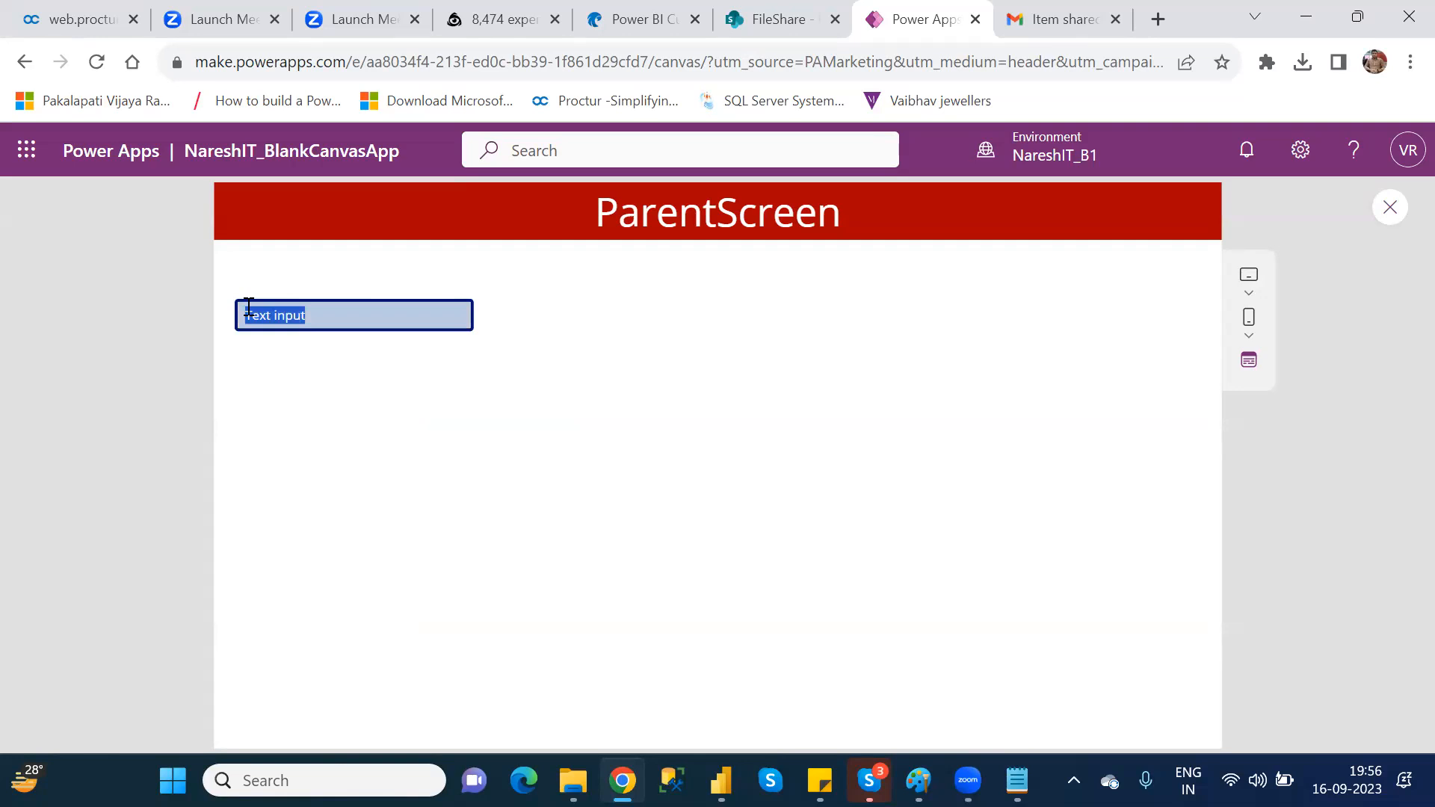
pyautogui.press('BackSpace')
pyautogui.write('jsdfkajfdlkajf')
pyautogui.press('BackSpace')
pyautogui.press('BackSpace')
pyautogui.press('BackSpace')
pyautogui.press('BackSpace')
pyautogui.press('BackSpace')
pyautogui.press('BackSpace')
pyautogui.press('BackSpace')
pyautogui.press('BackSpace')
pyautogui.press('BackSpace')
pyautogui.press('BackSpace')
pyautogui.press('BackSpace')
pyautogui.press('BackSpace')
pyautogui.press('BackSpace')
pyautogui.press('BackSpace')
pyautogui.click(1392, 208)
pyautogui.click(927, 549)
# Step: Clear the default value of the text input on VariableScreen
pyautogui.click(552, 394)
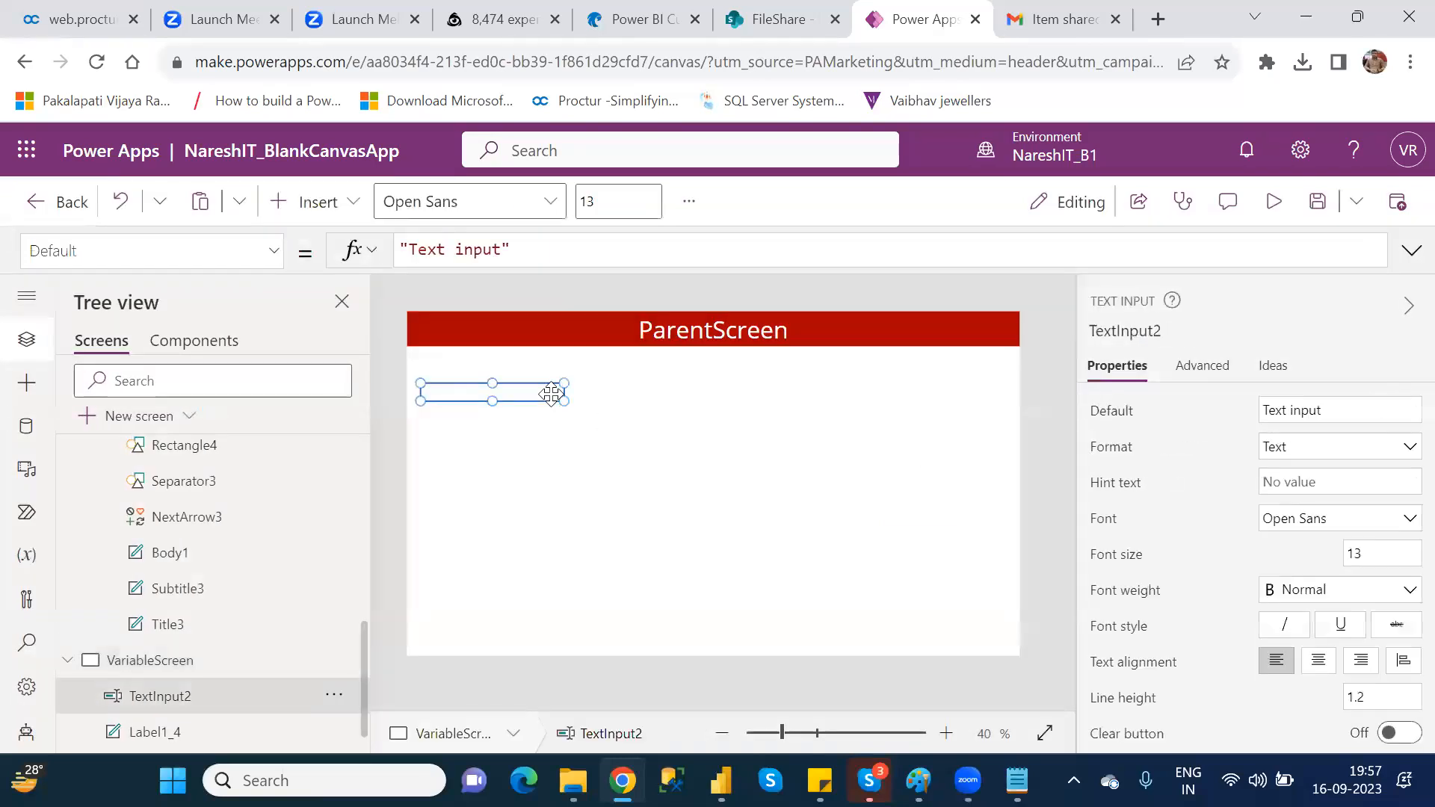
pyautogui.click(1328, 411)
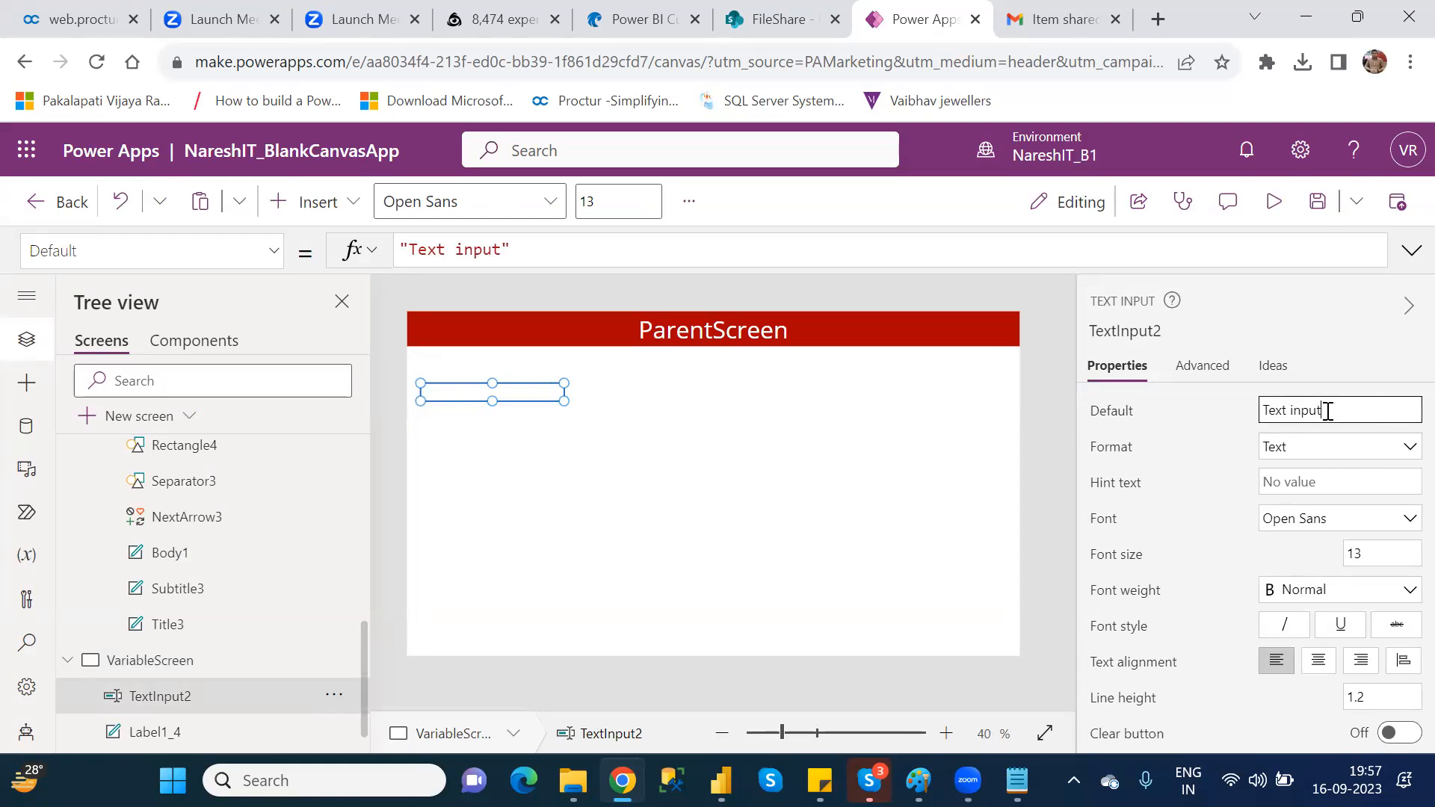
pyautogui.moveTo(1328, 411); pyautogui.dragTo(1265, 410)
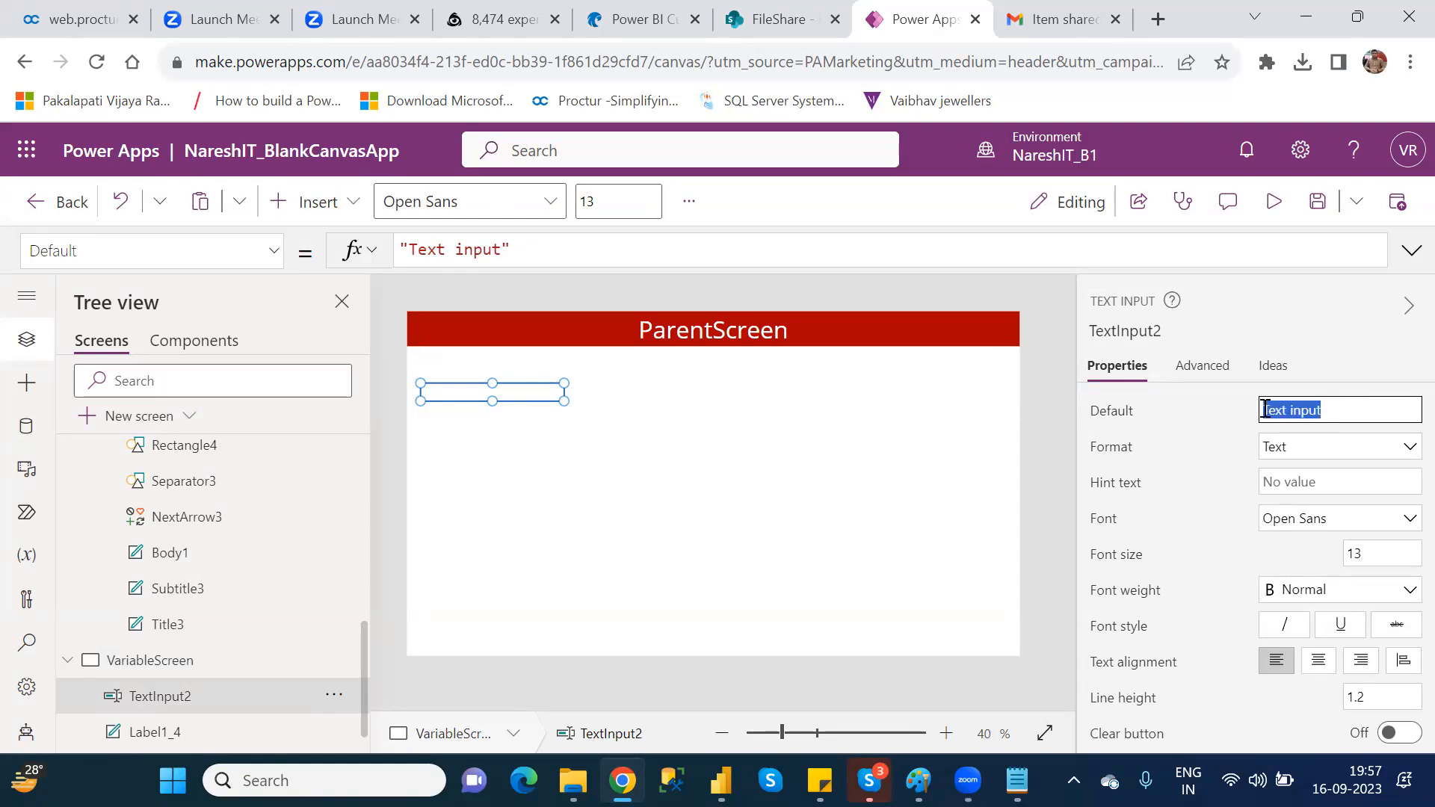
pyautogui.press('BackSpace')
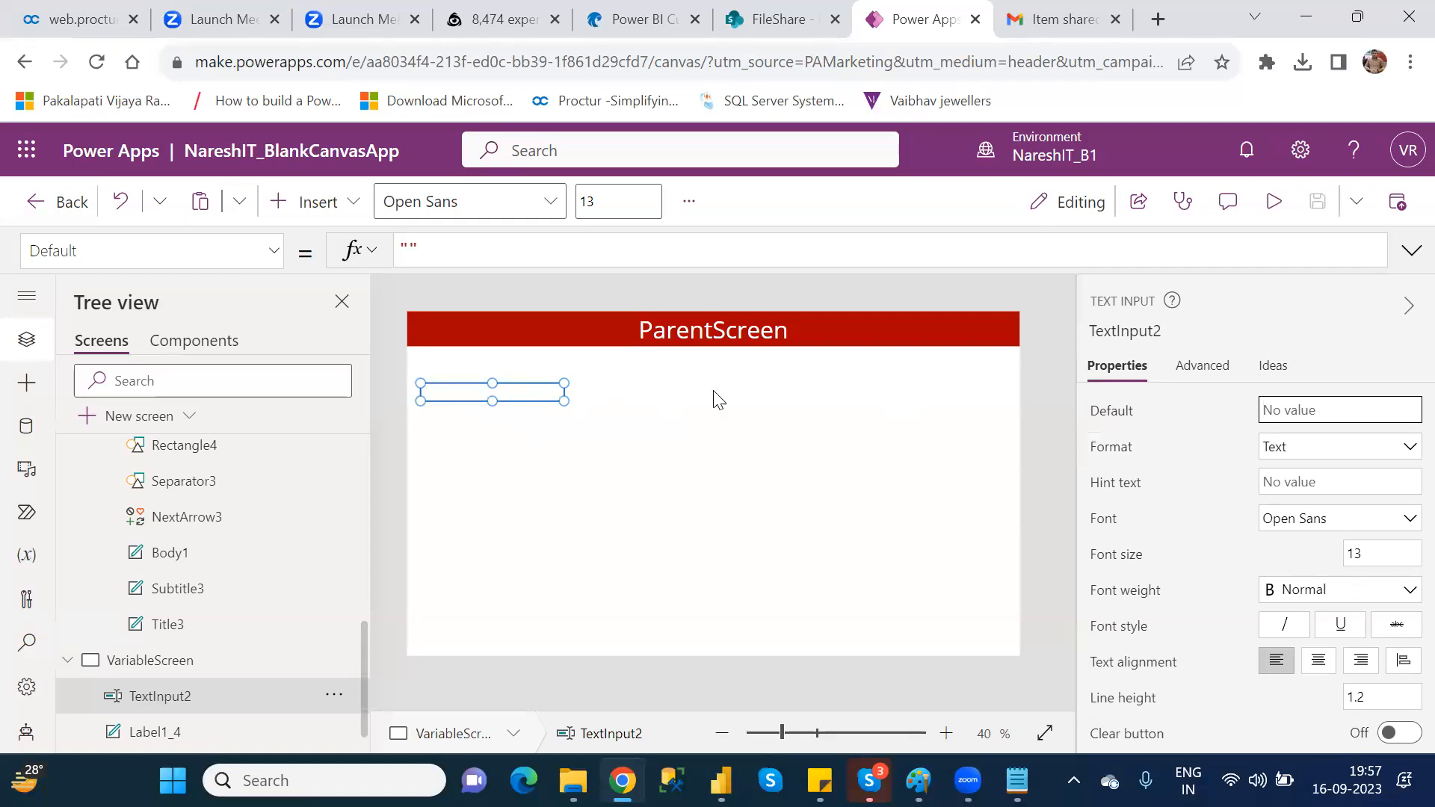
# Step: Set the text input's format to Number and deselect the control
pyautogui.click(1387, 451)
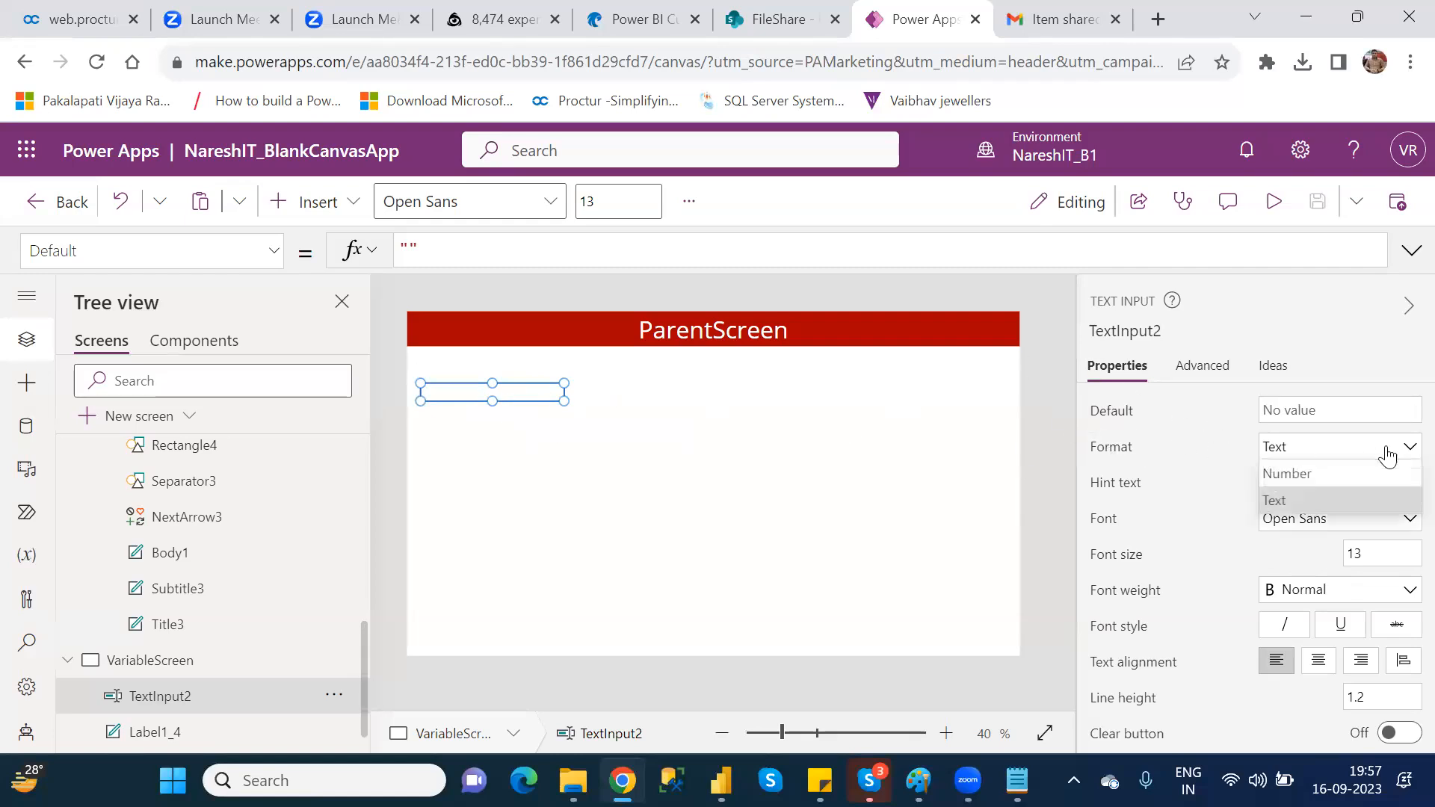
pyautogui.click(1308, 475)
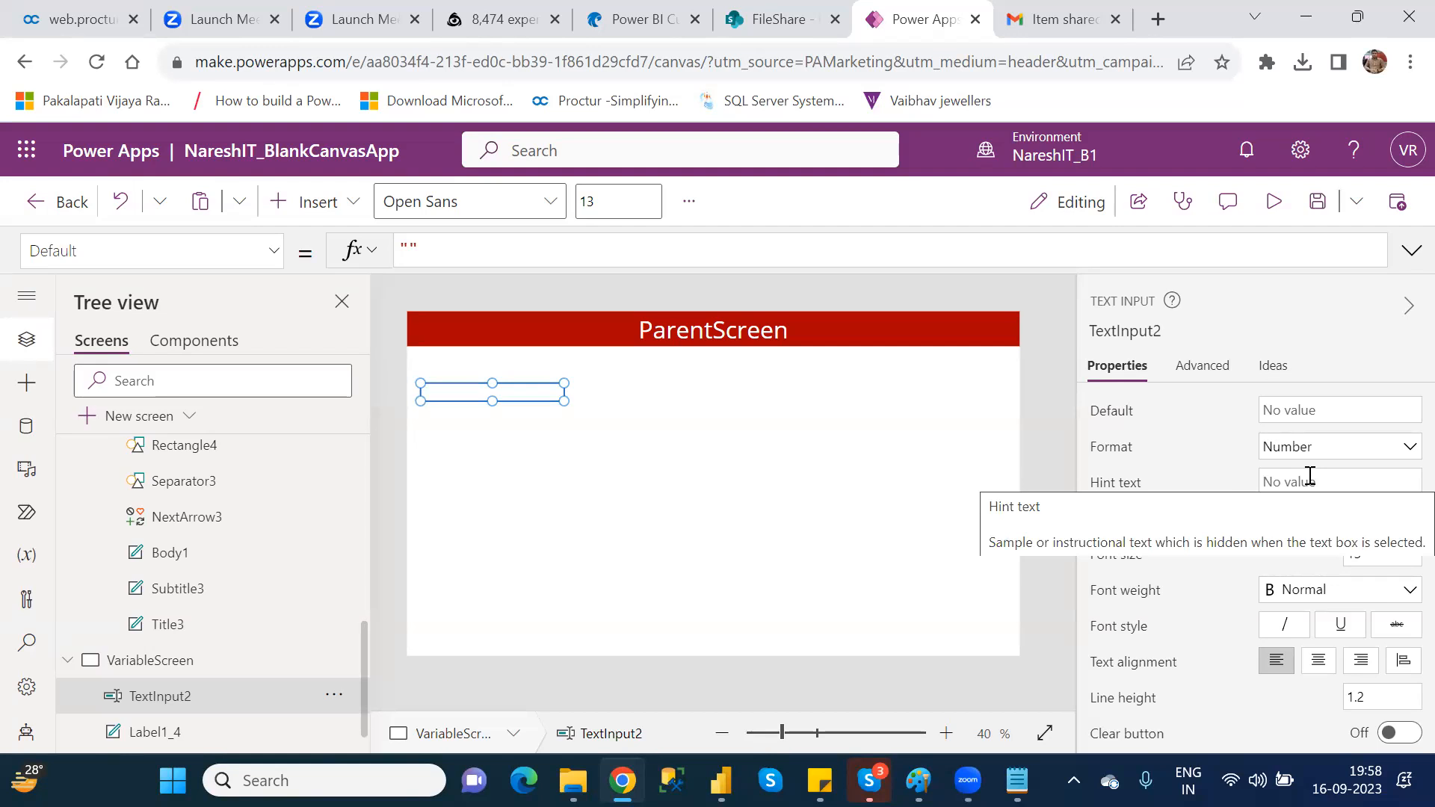
pyautogui.click(1311, 478)
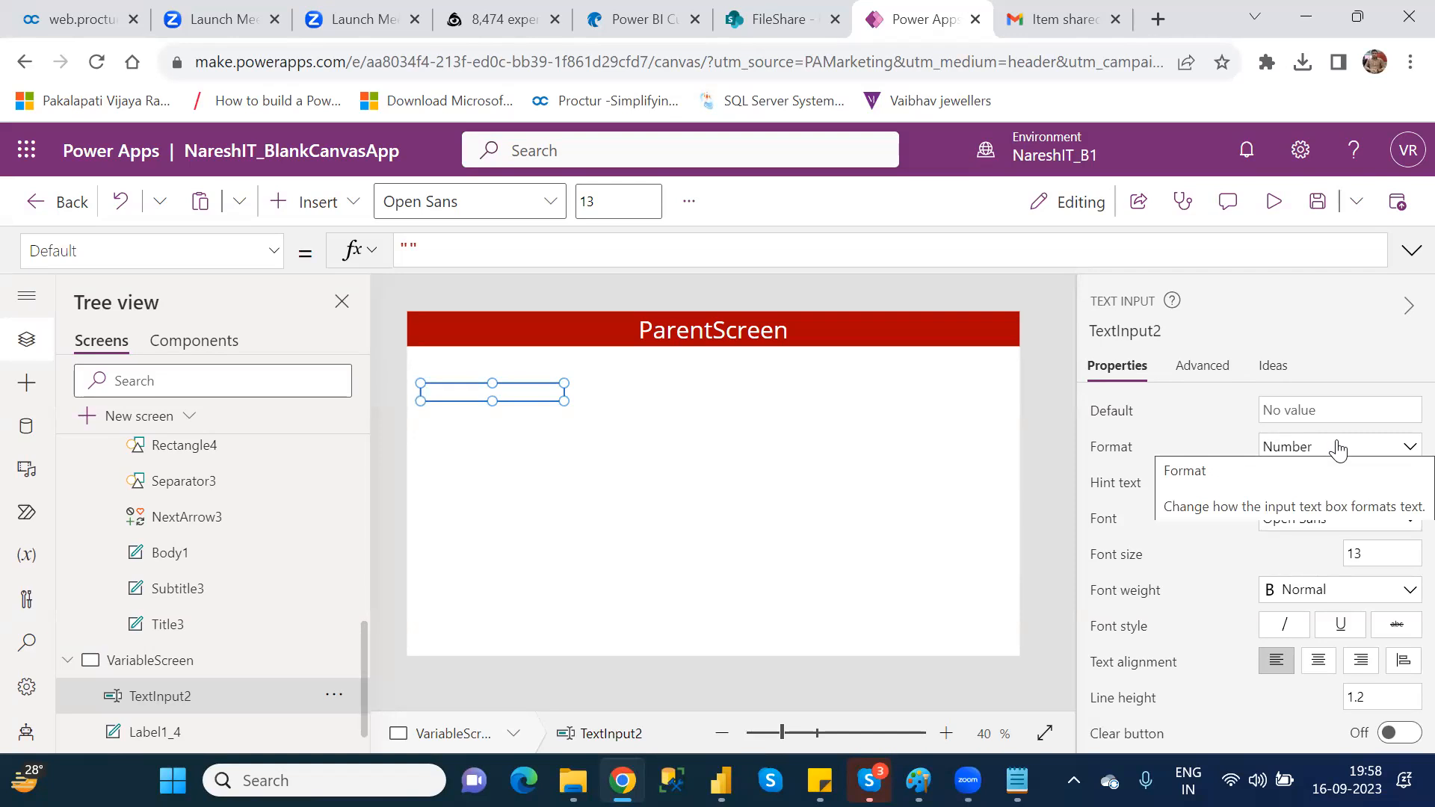
pyautogui.click(1338, 449)
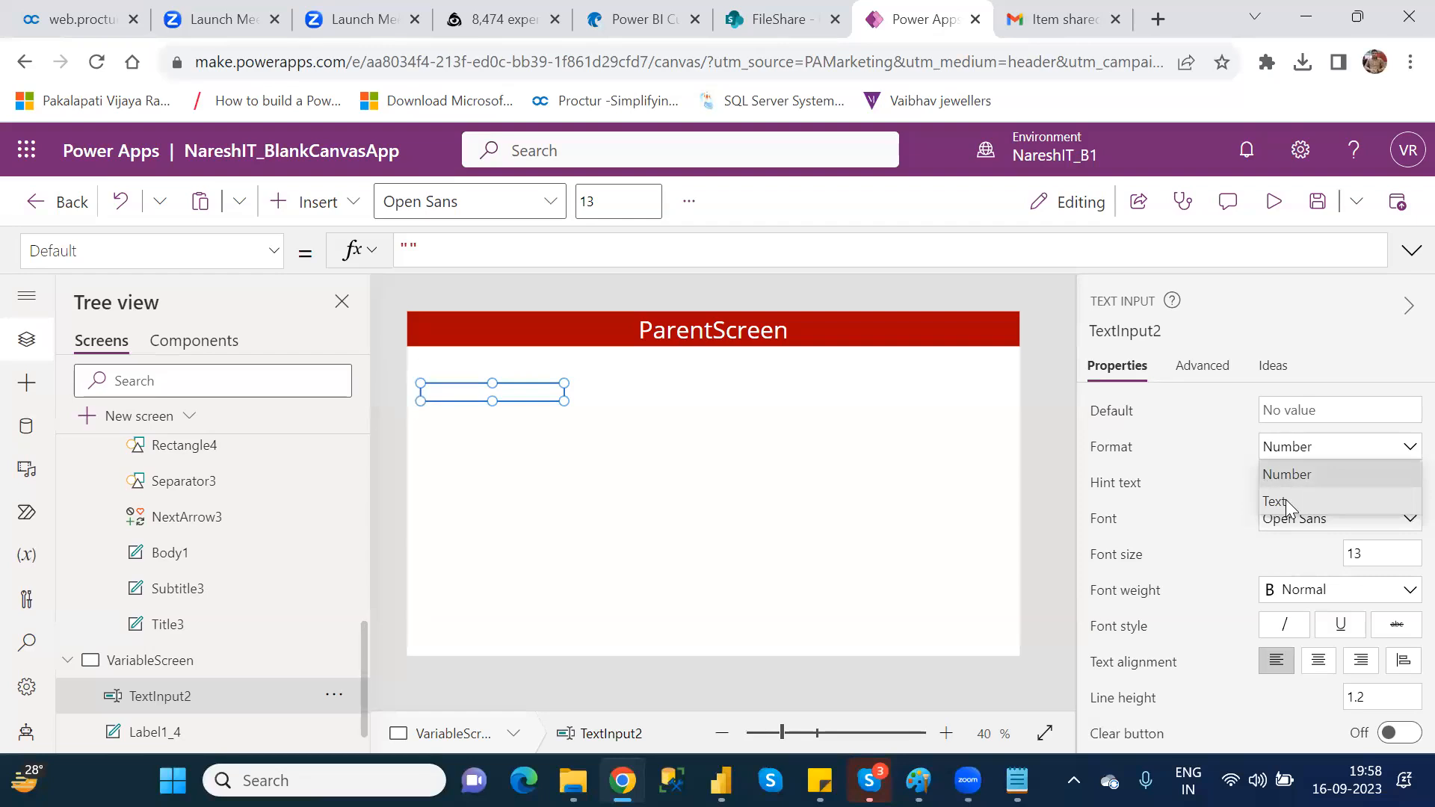
pyautogui.click(969, 524)
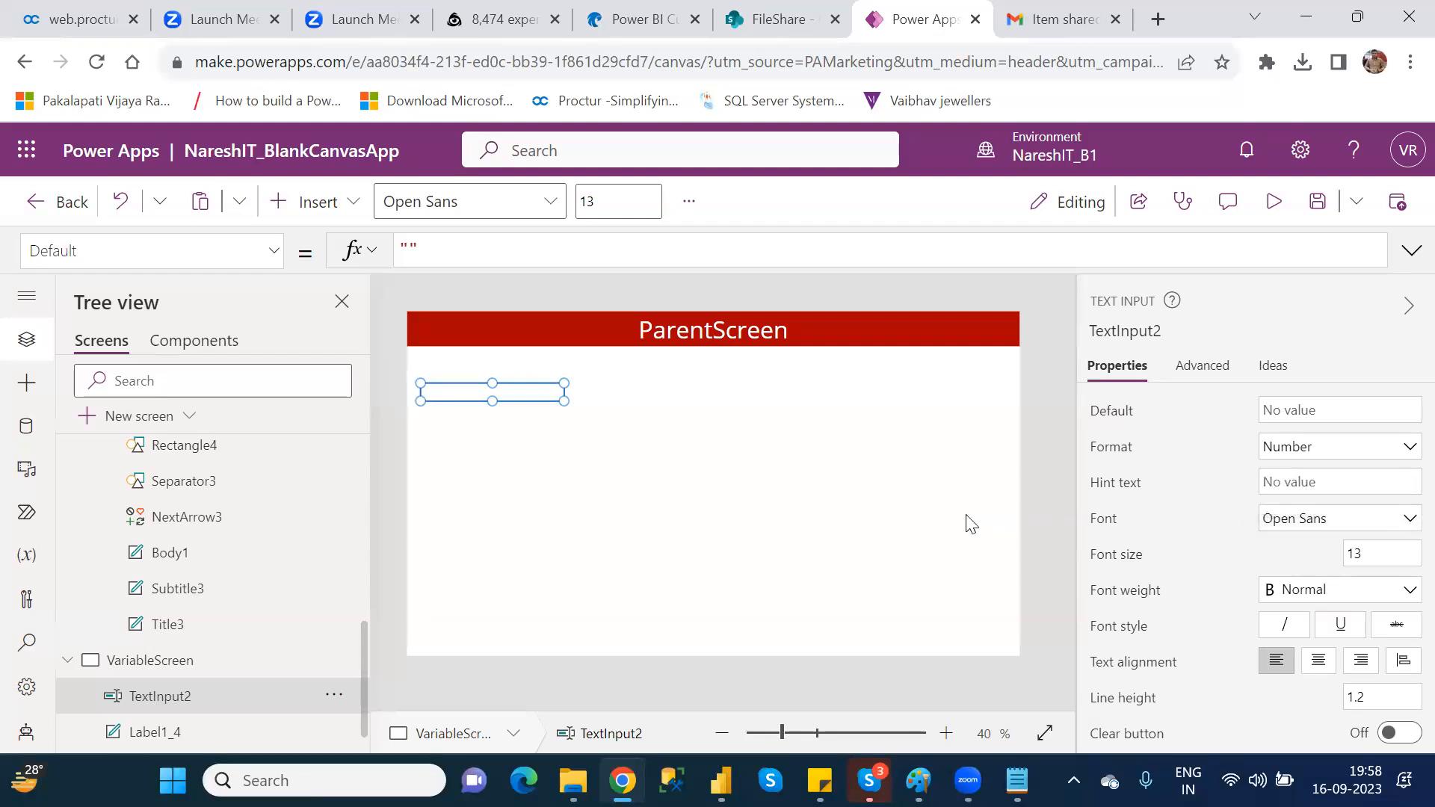
pyautogui.click(970, 523)
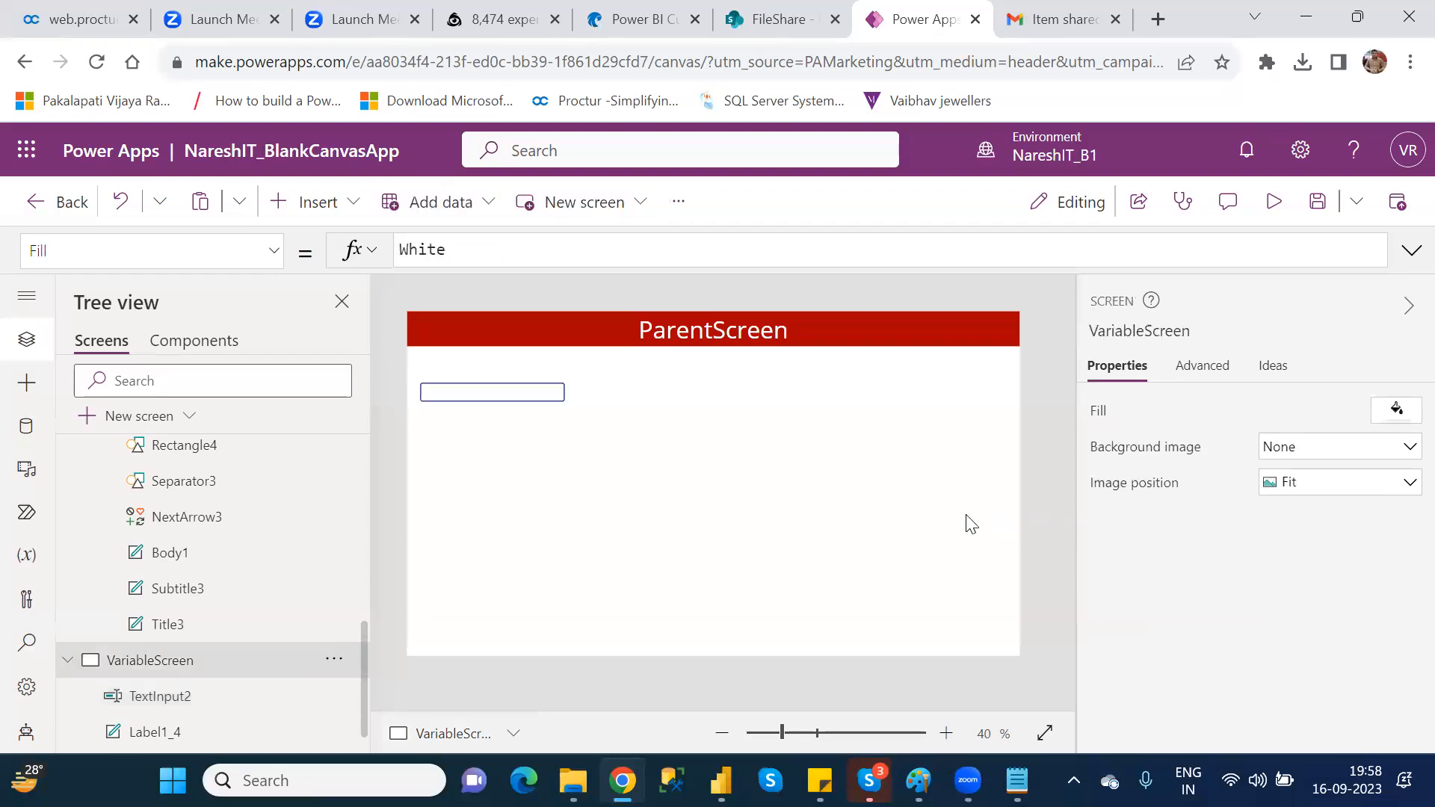
pyautogui.click(452, 388)
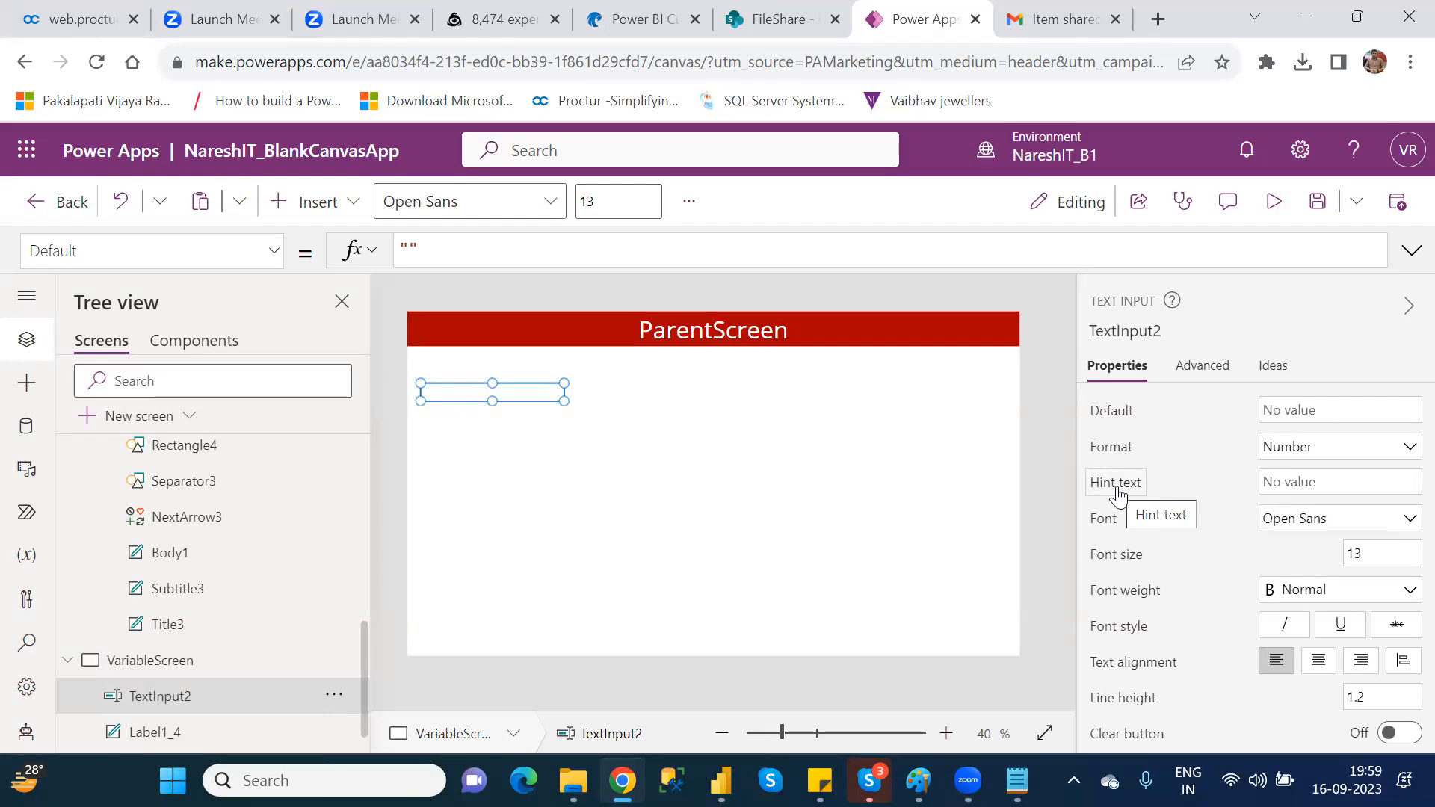
pyautogui.click(707, 434)
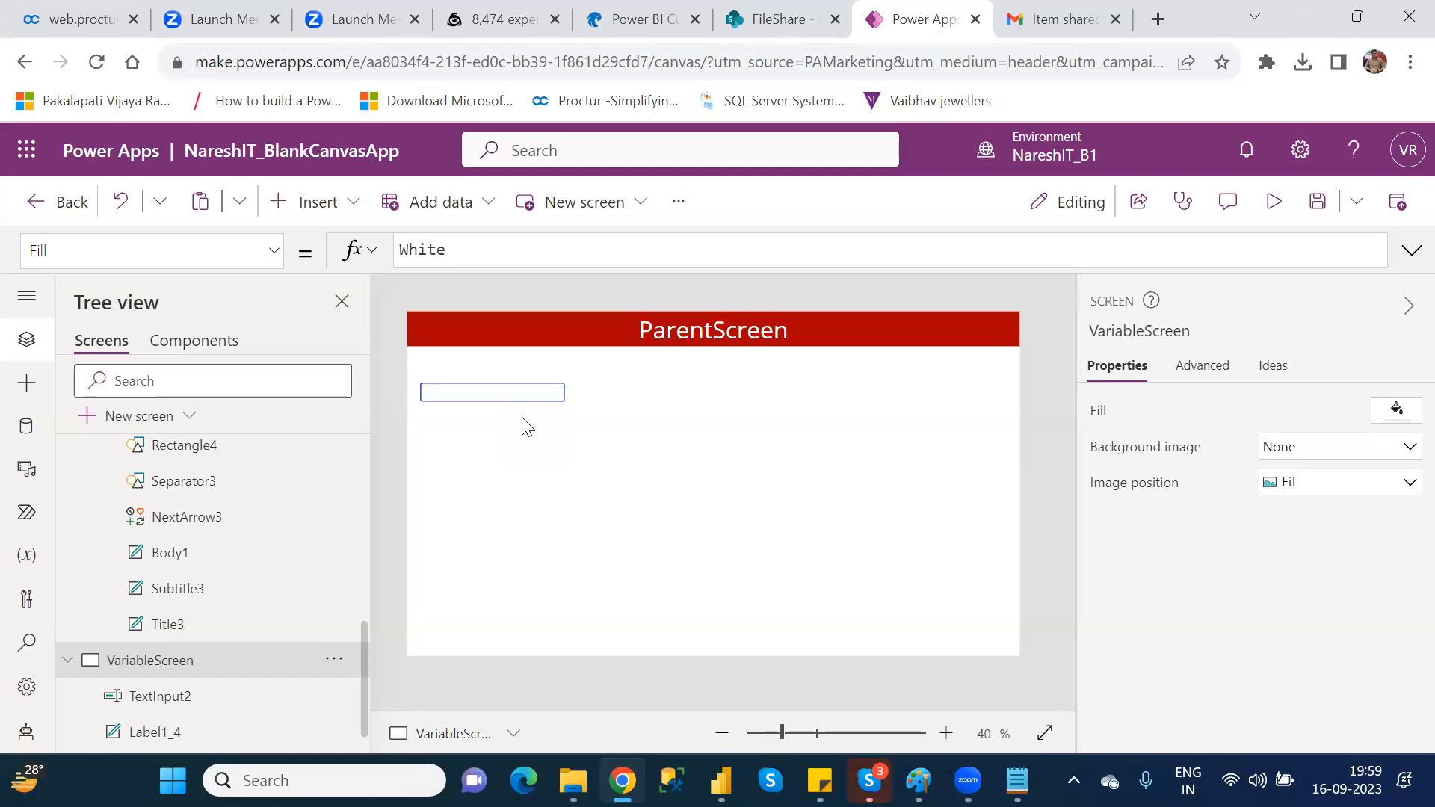
# Step: Set the hint text of the text input on VariableScreen to "Enter Numeric value"
pyautogui.click(471, 392)
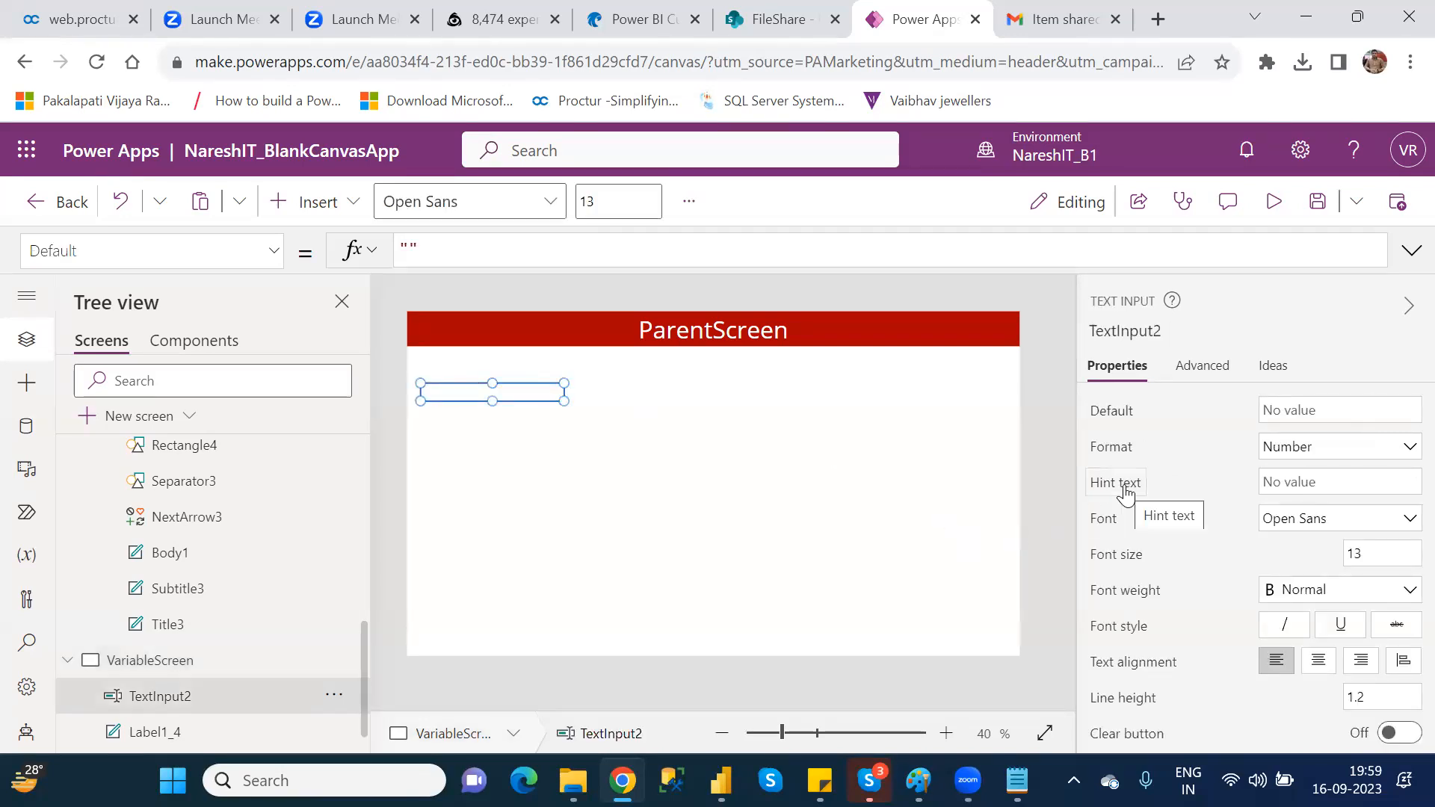
pyautogui.click(1302, 480)
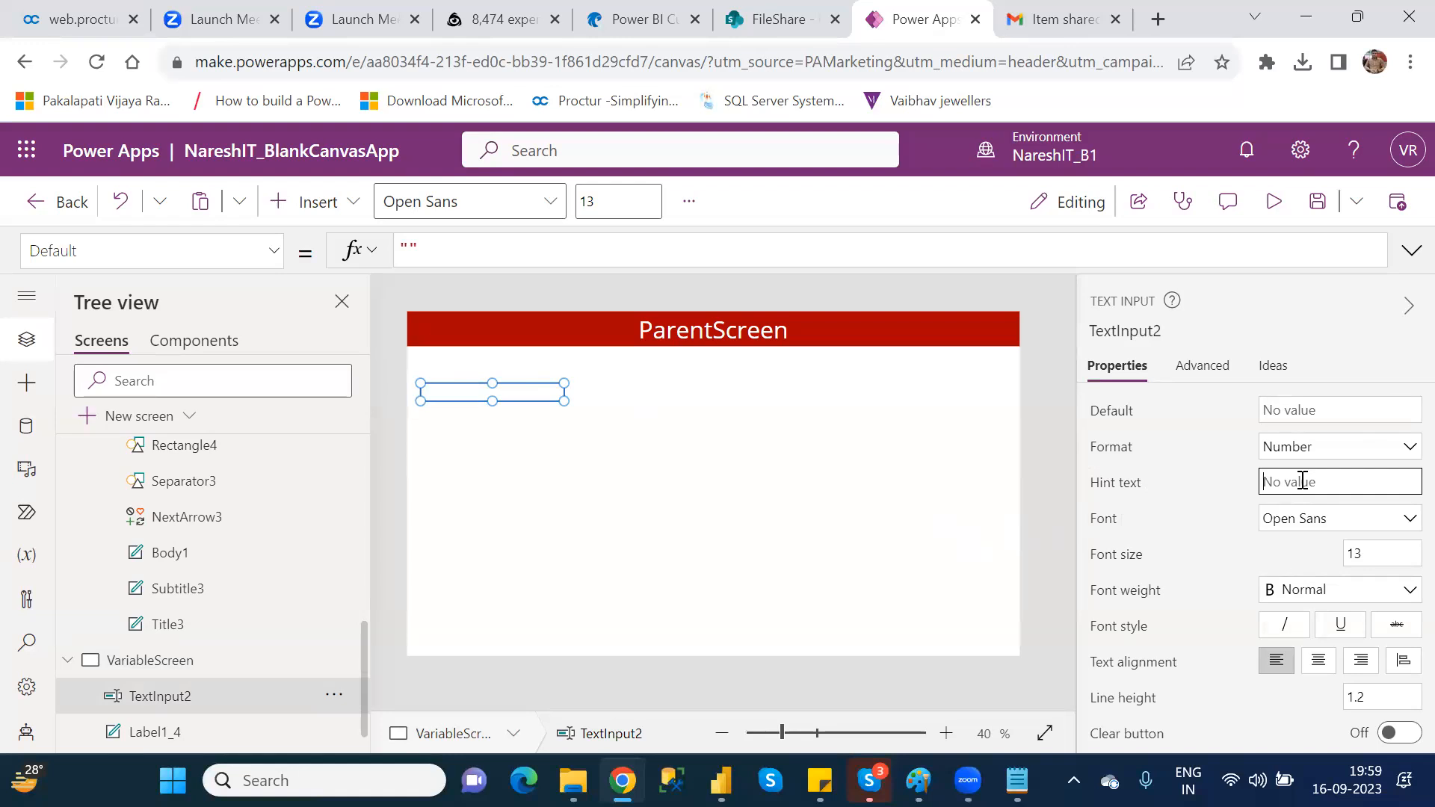
pyautogui.write('Nu')
pyautogui.press('BackSpace')
pyautogui.press('BackSpace')
pyautogui.write('Enter Numeric value')
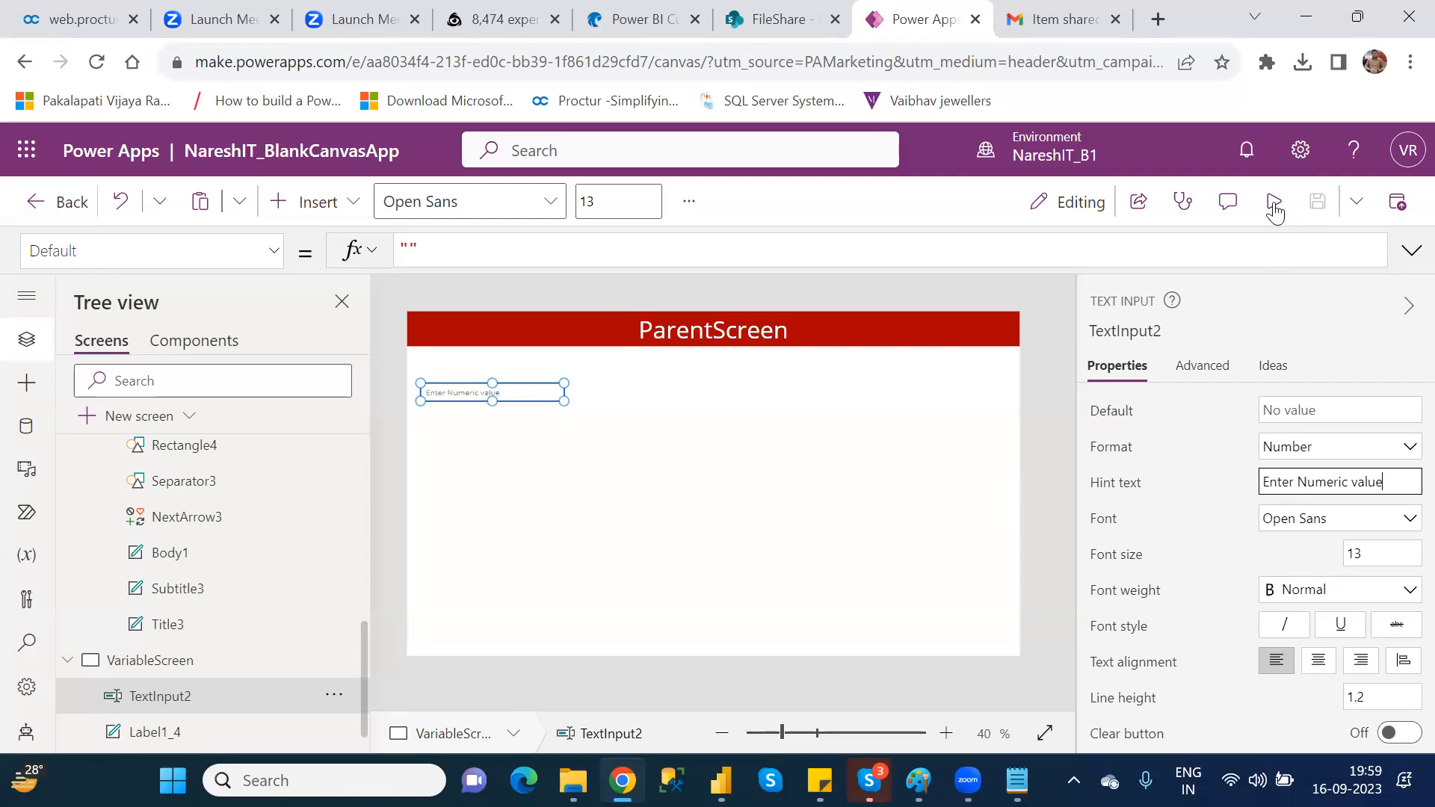
# Step: Run the preview to check how the hint text behaves when the text input gains and loses focus, and close it
pyautogui.click(1274, 202)
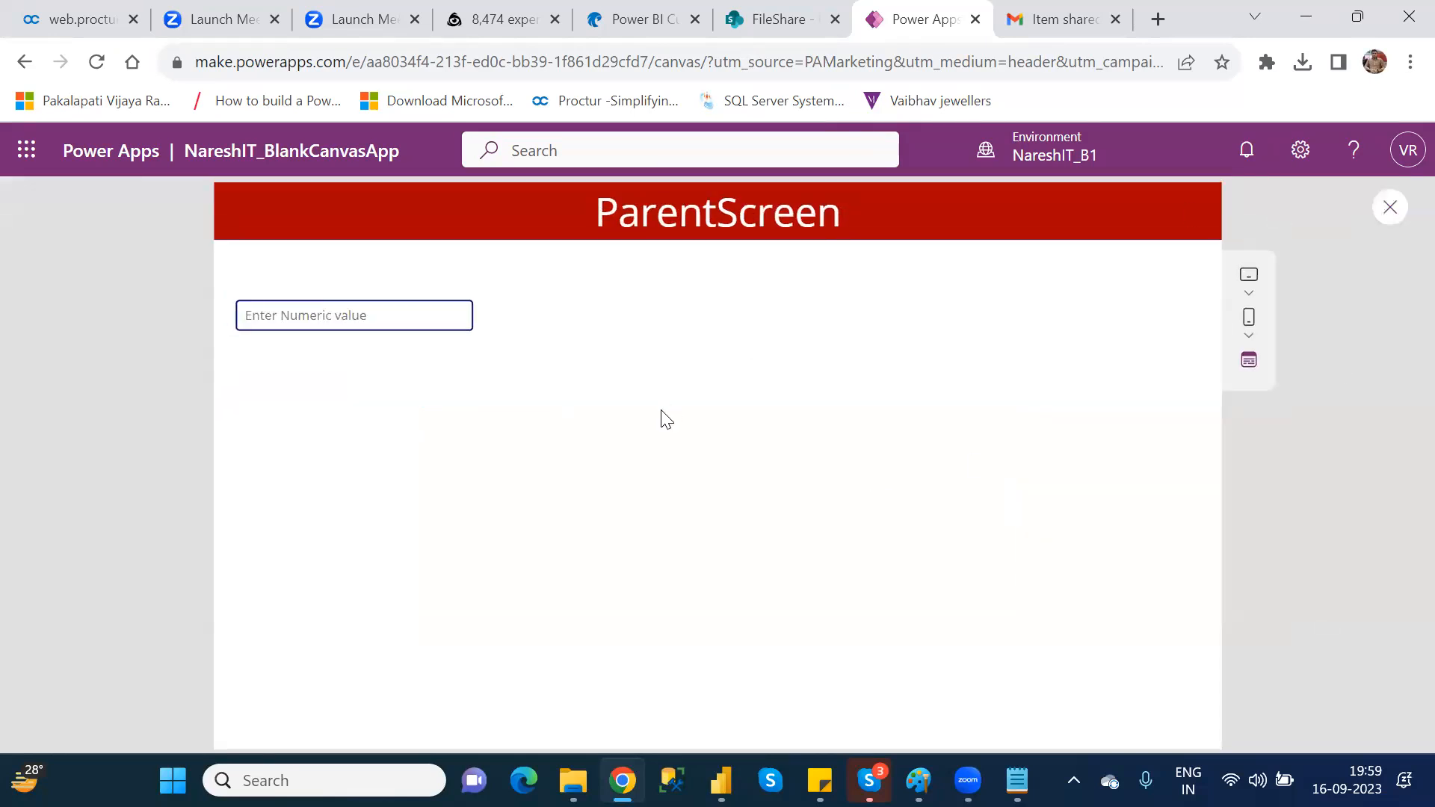
pyautogui.click(288, 321)
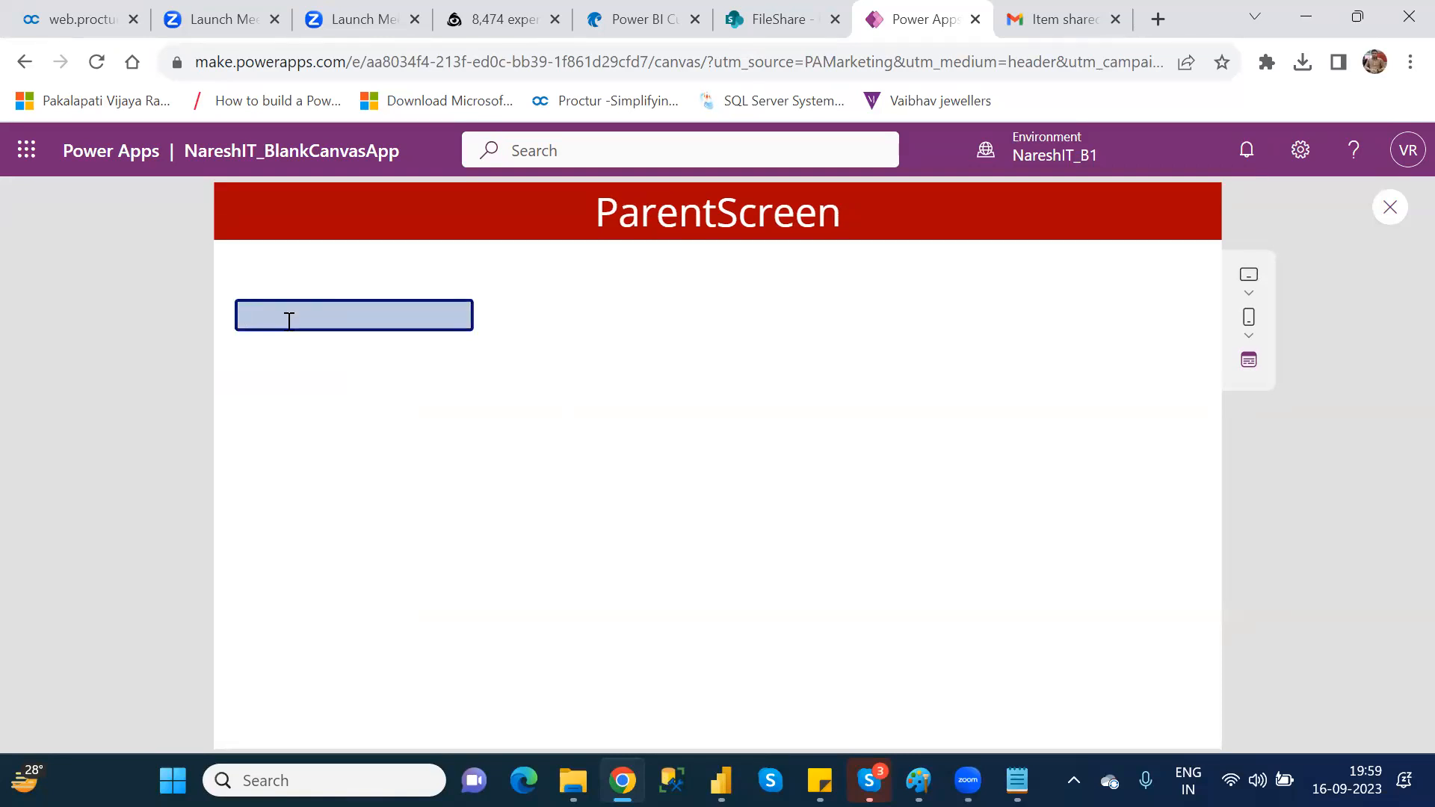
pyautogui.click(487, 400)
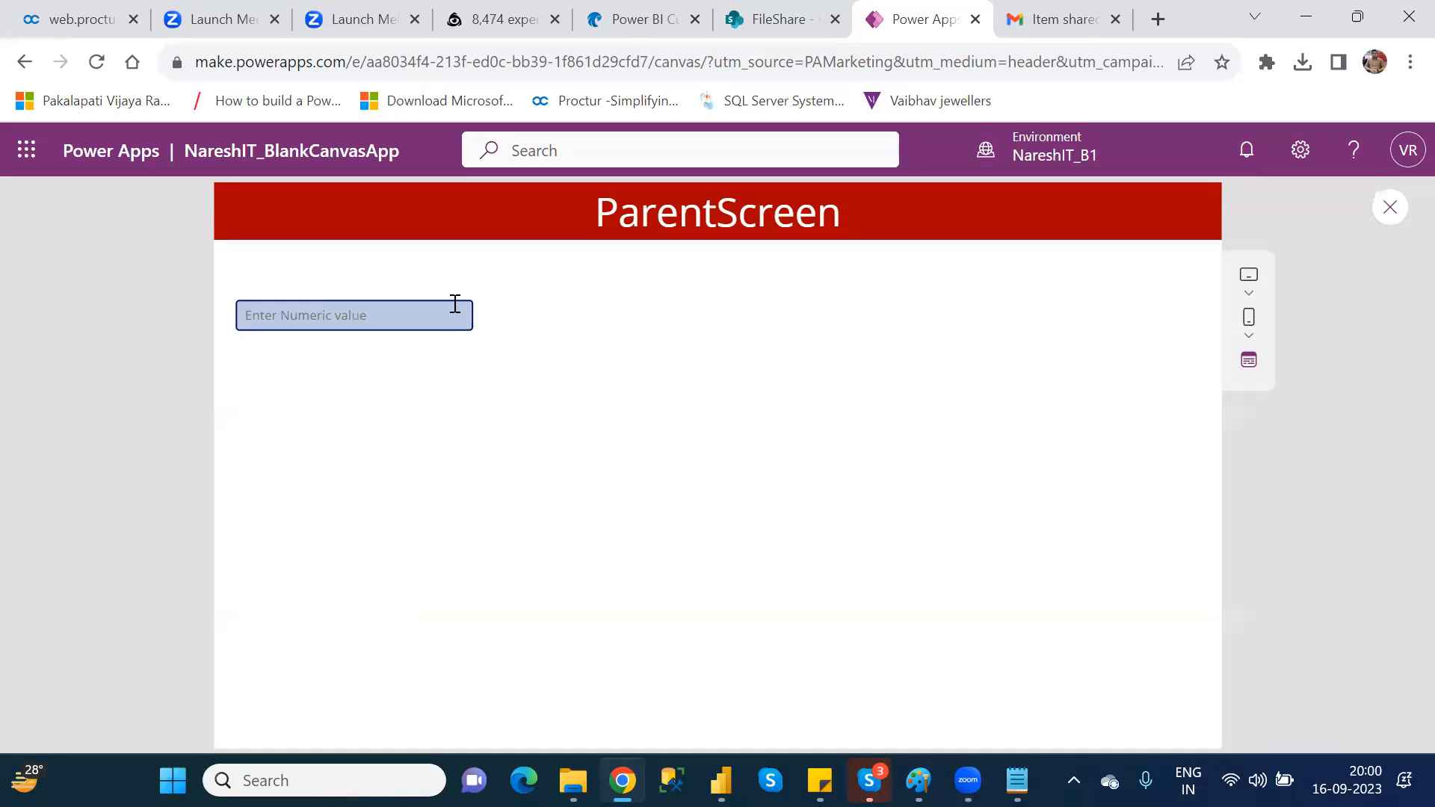
pyautogui.click(1392, 209)
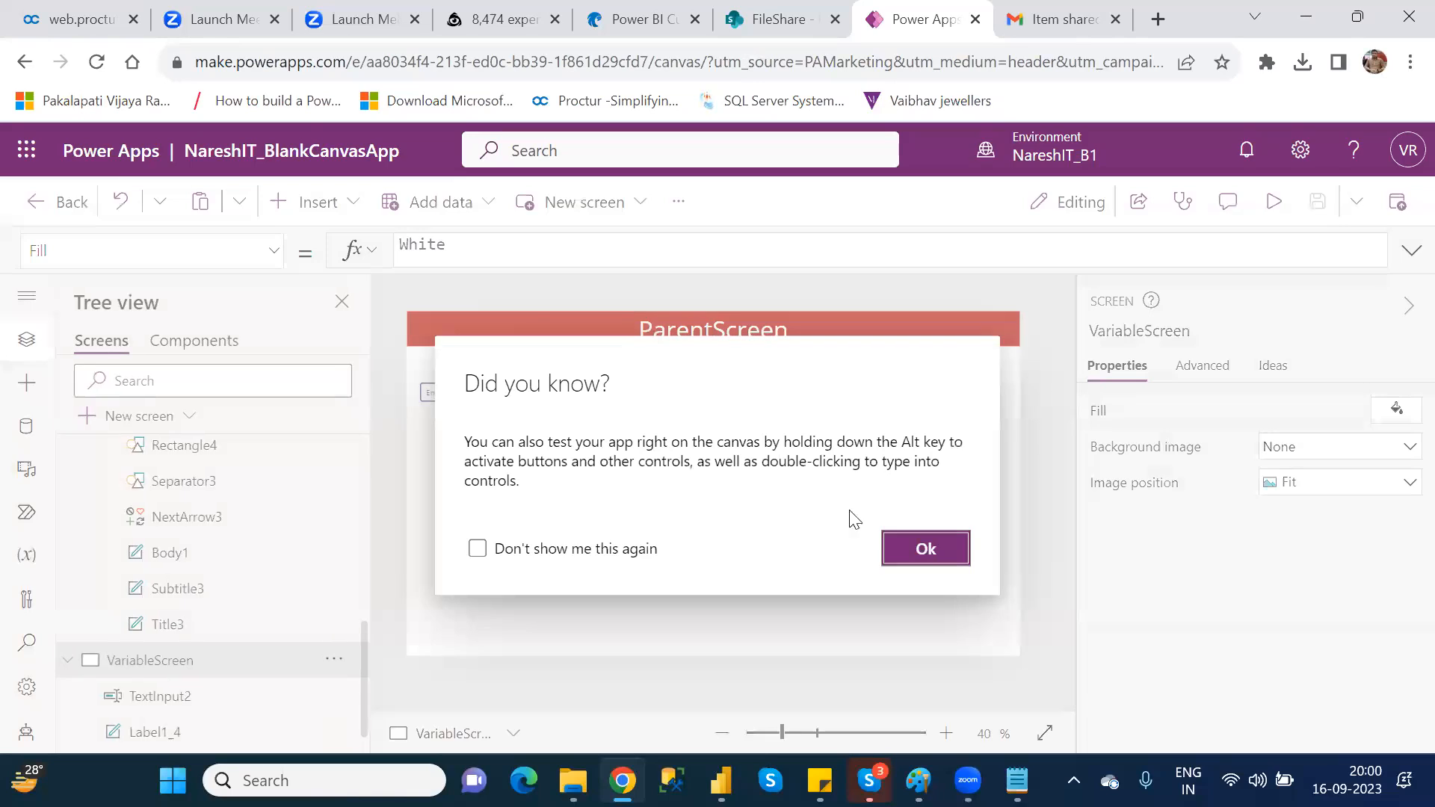
pyautogui.click(925, 551)
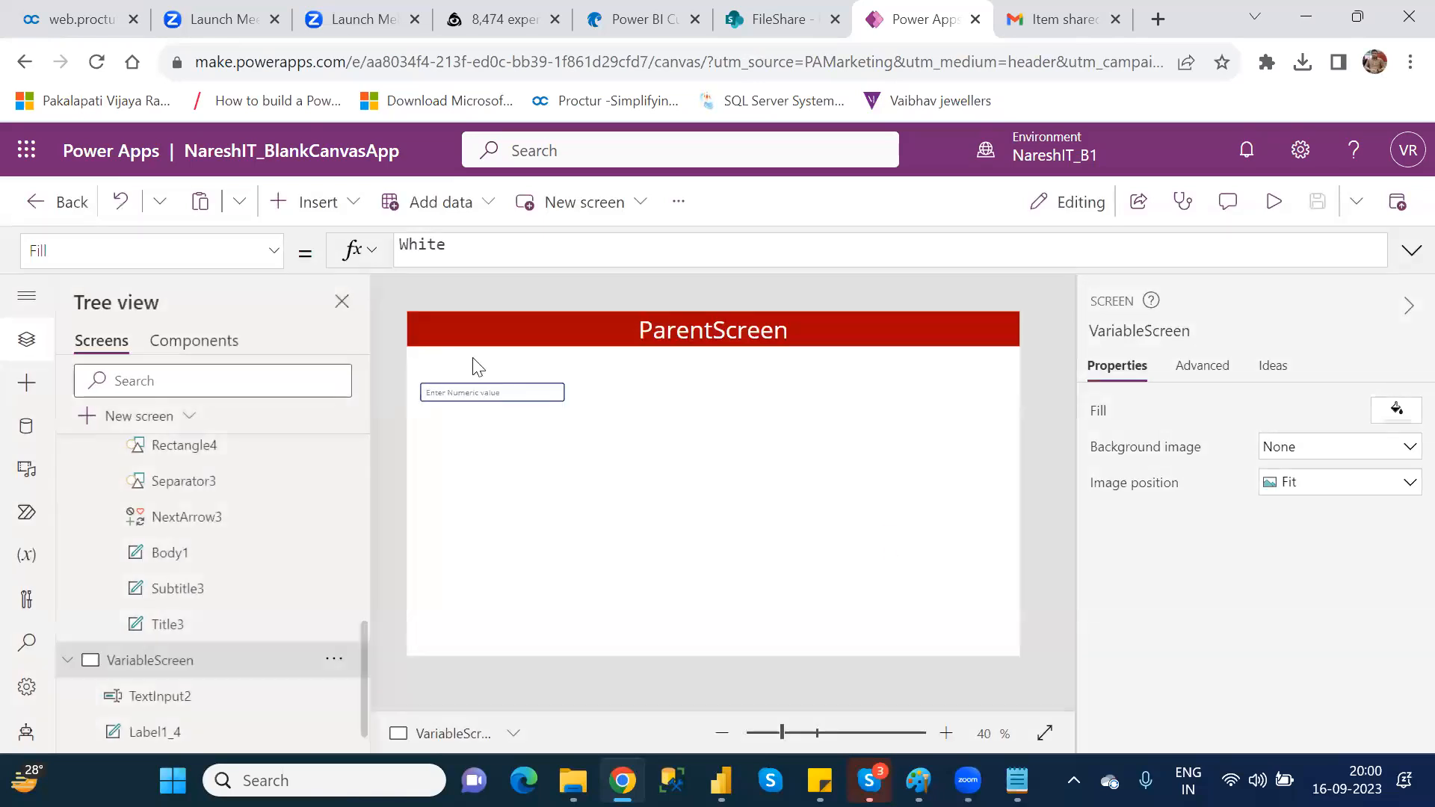
# Step: Set the text input's mode to Password
pyautogui.click(469, 396)
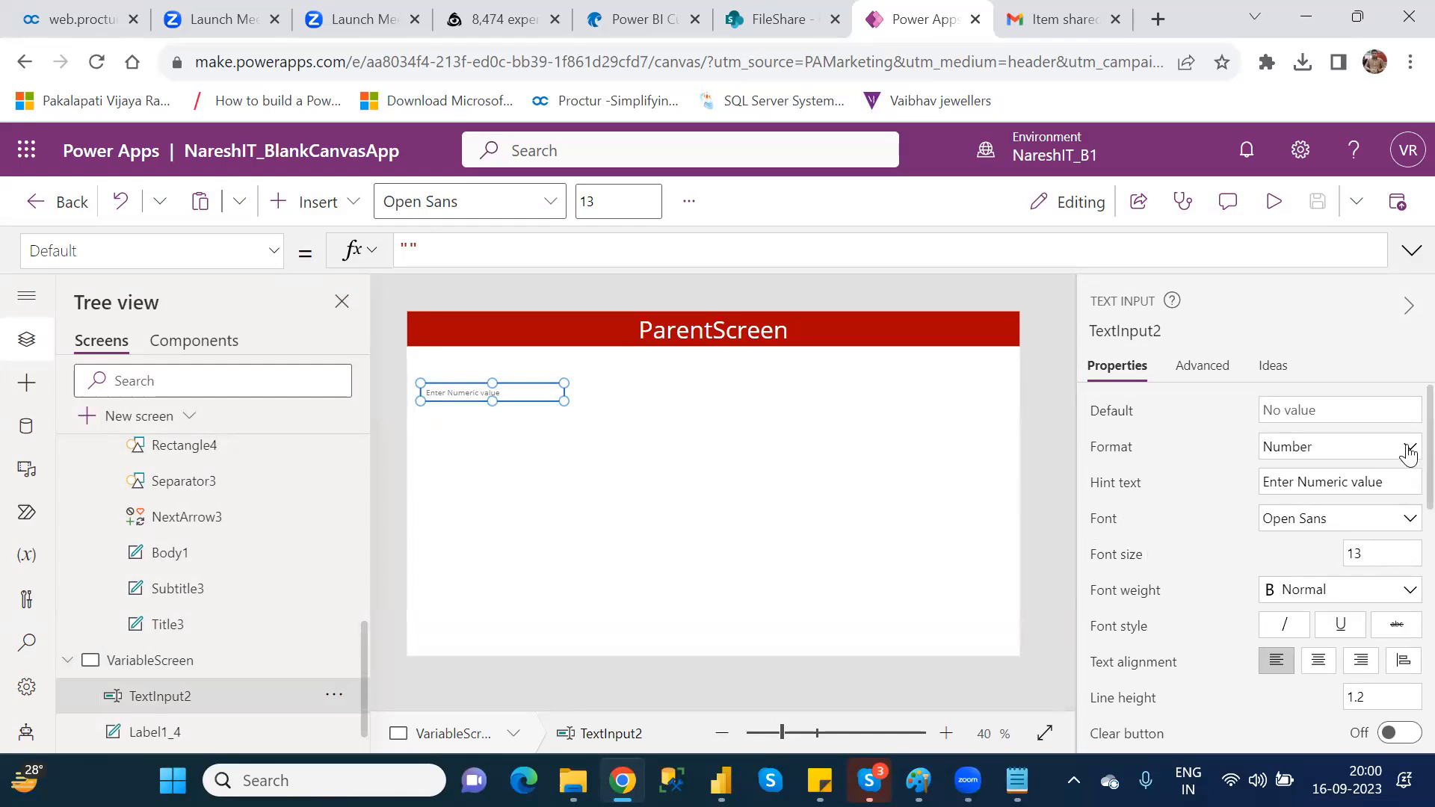
pyautogui.scroll(-1, 1404, 469)
pyautogui.scroll(-2, 1404, 486)
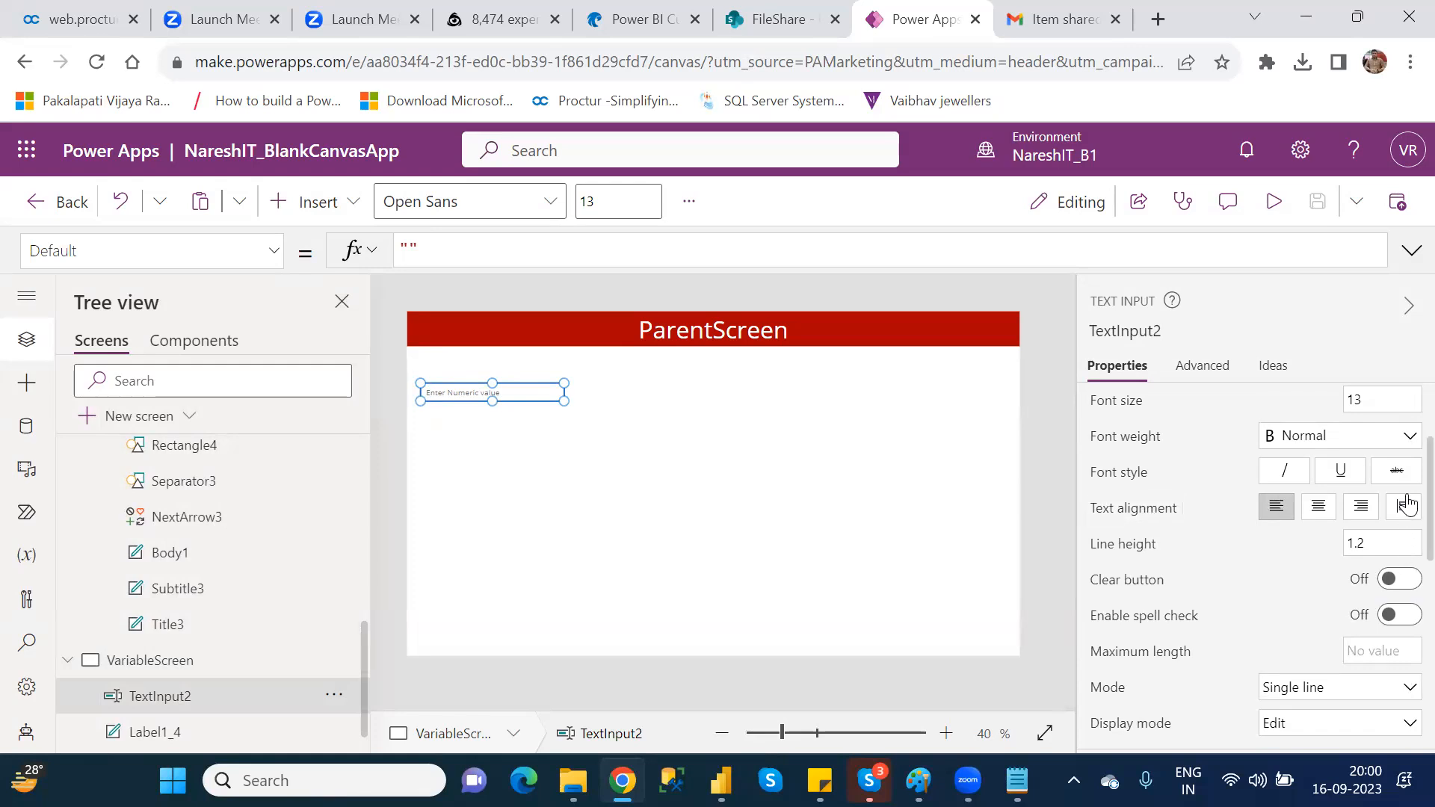
pyautogui.scroll(-3, 1407, 505)
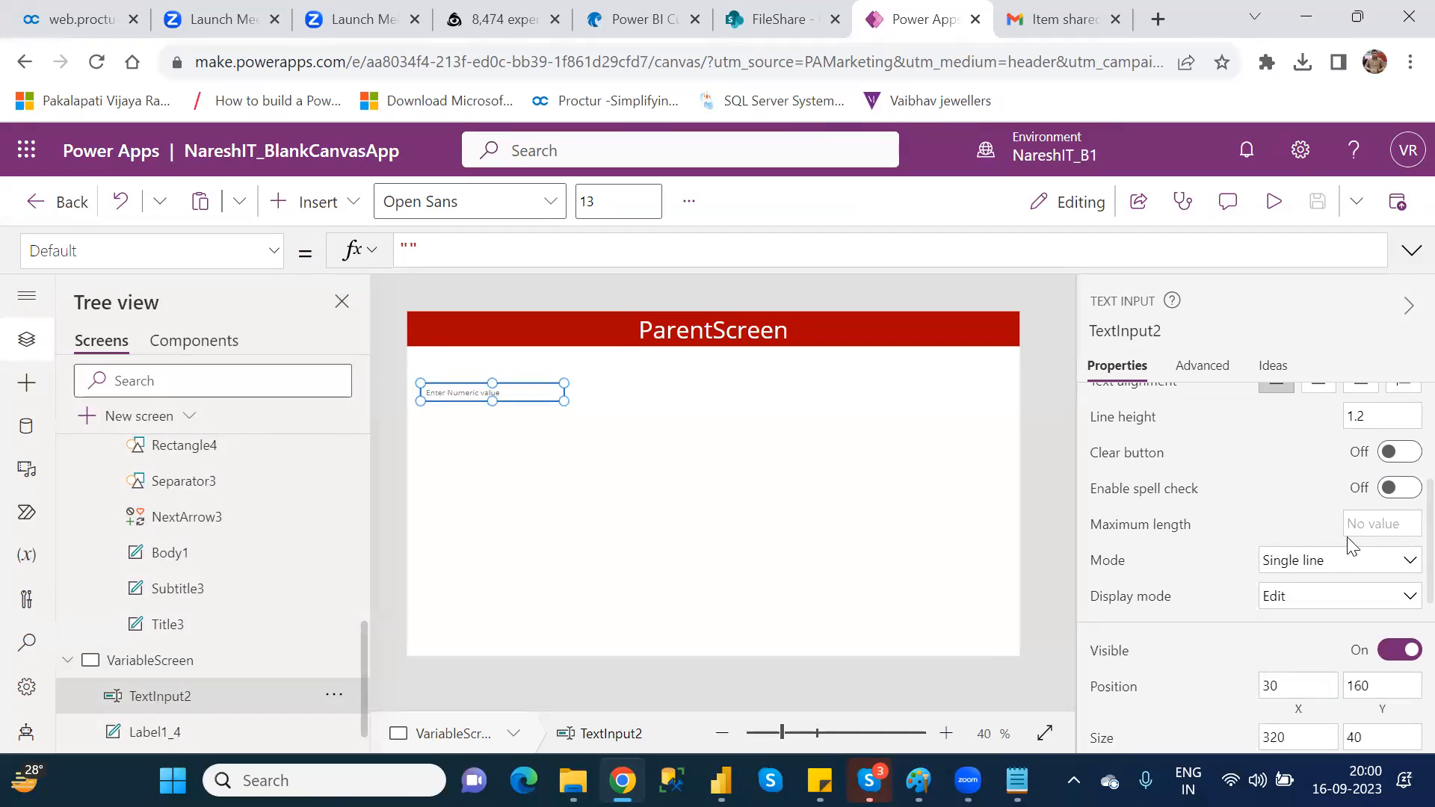
pyautogui.click(1367, 521)
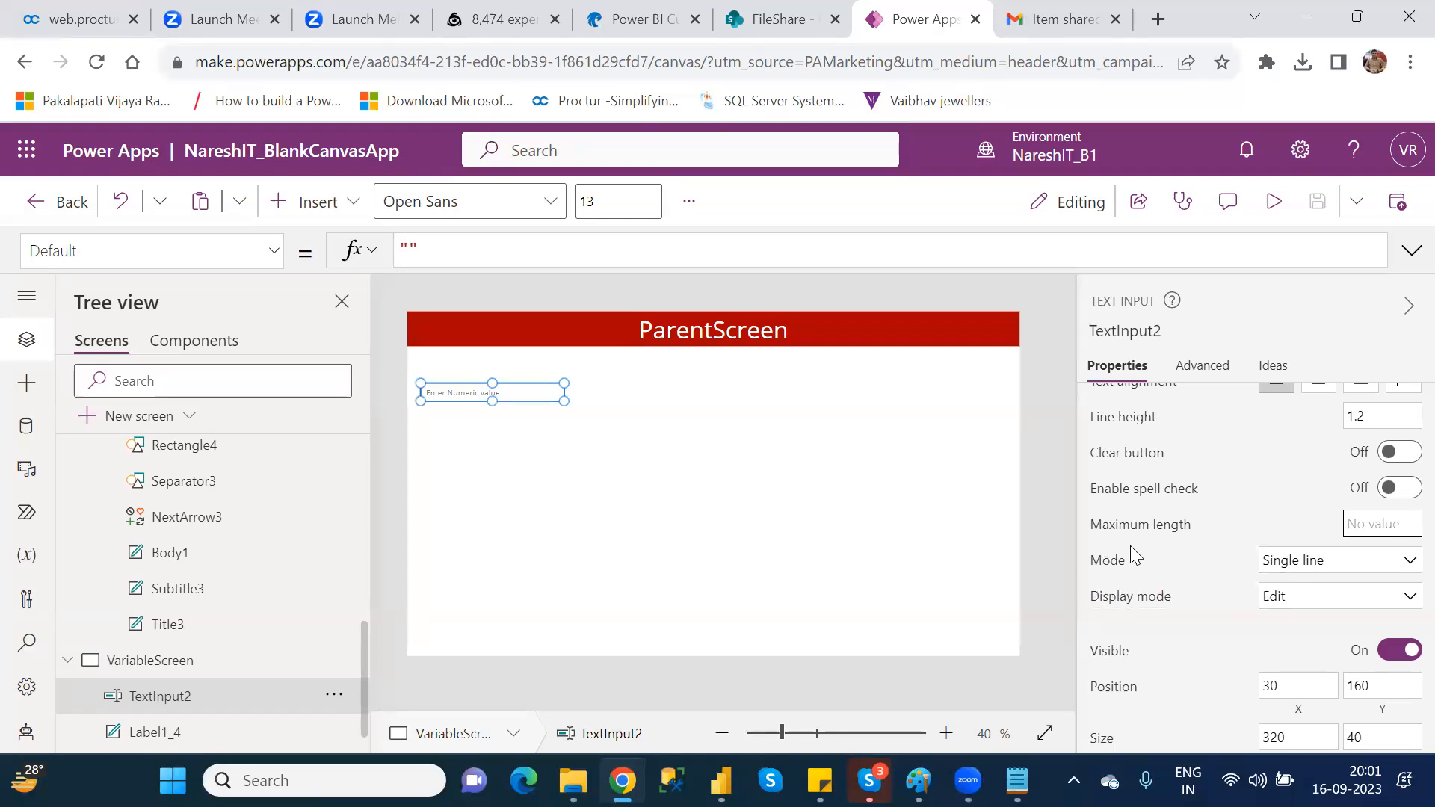
pyautogui.click(1352, 565)
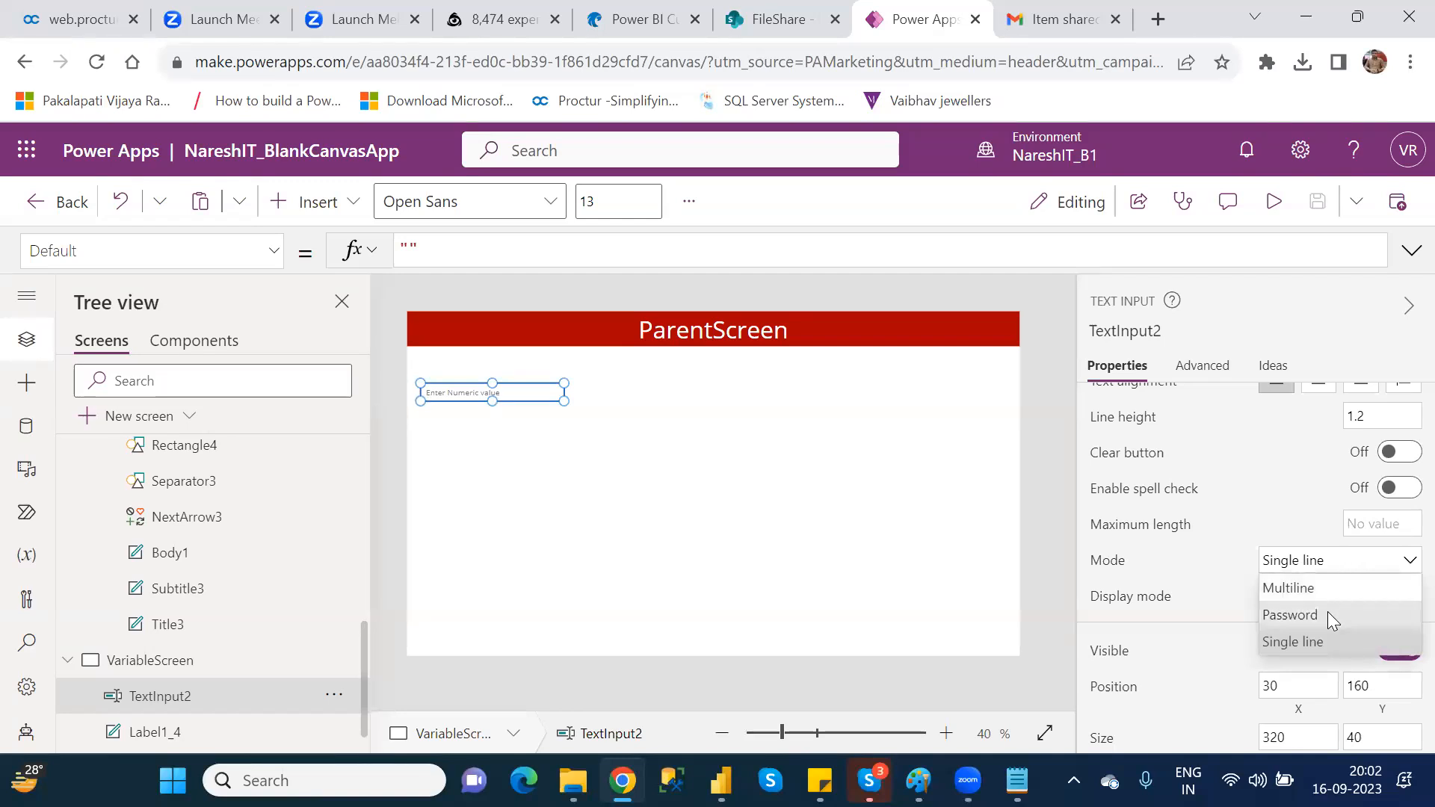
pyautogui.click(1327, 614)
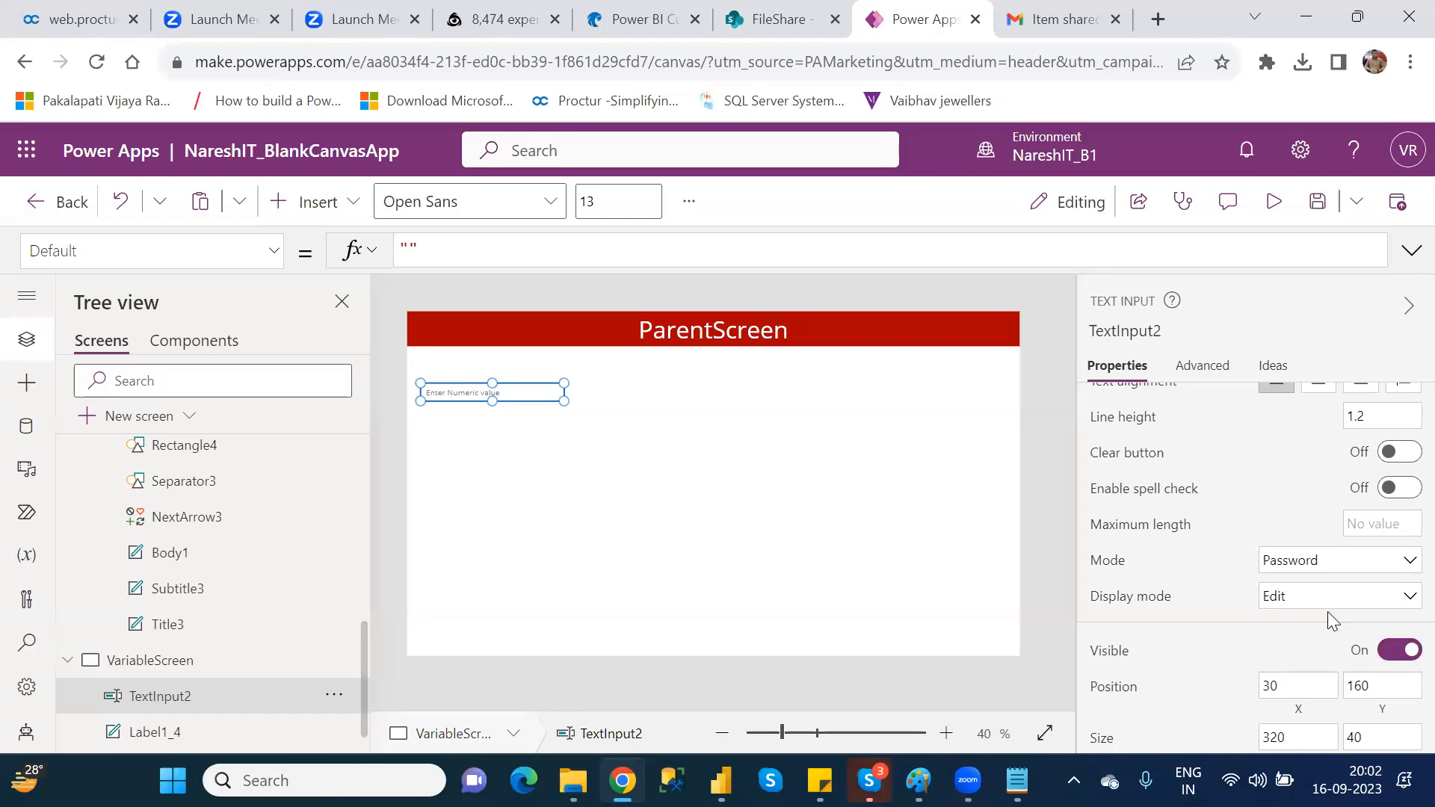
# Step: Preview the app to try the text input in Password mode, and return to editing
pyautogui.click(1274, 203)
pyautogui.click(414, 326)
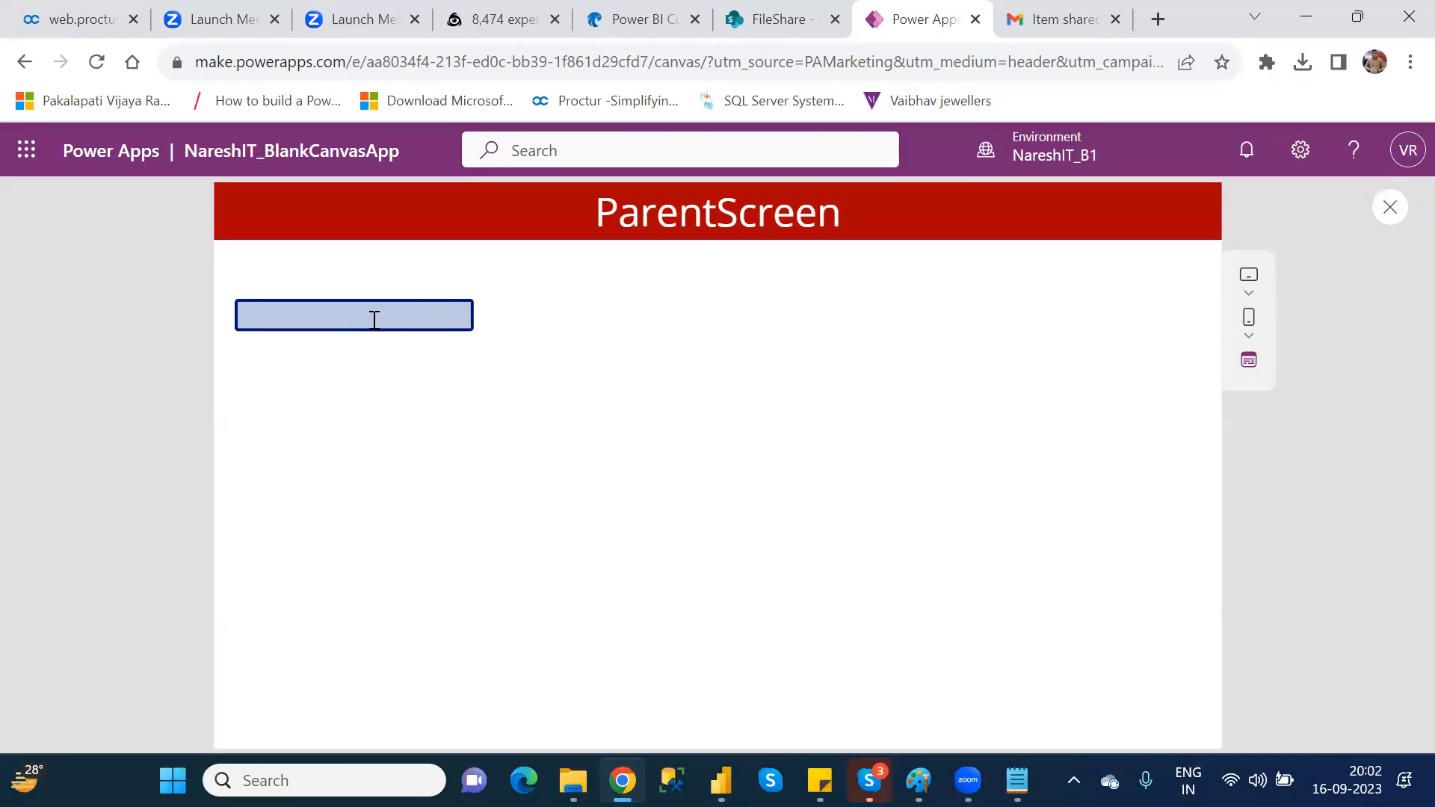
pyautogui.click(563, 413)
pyautogui.click(440, 317)
pyautogui.click(1388, 216)
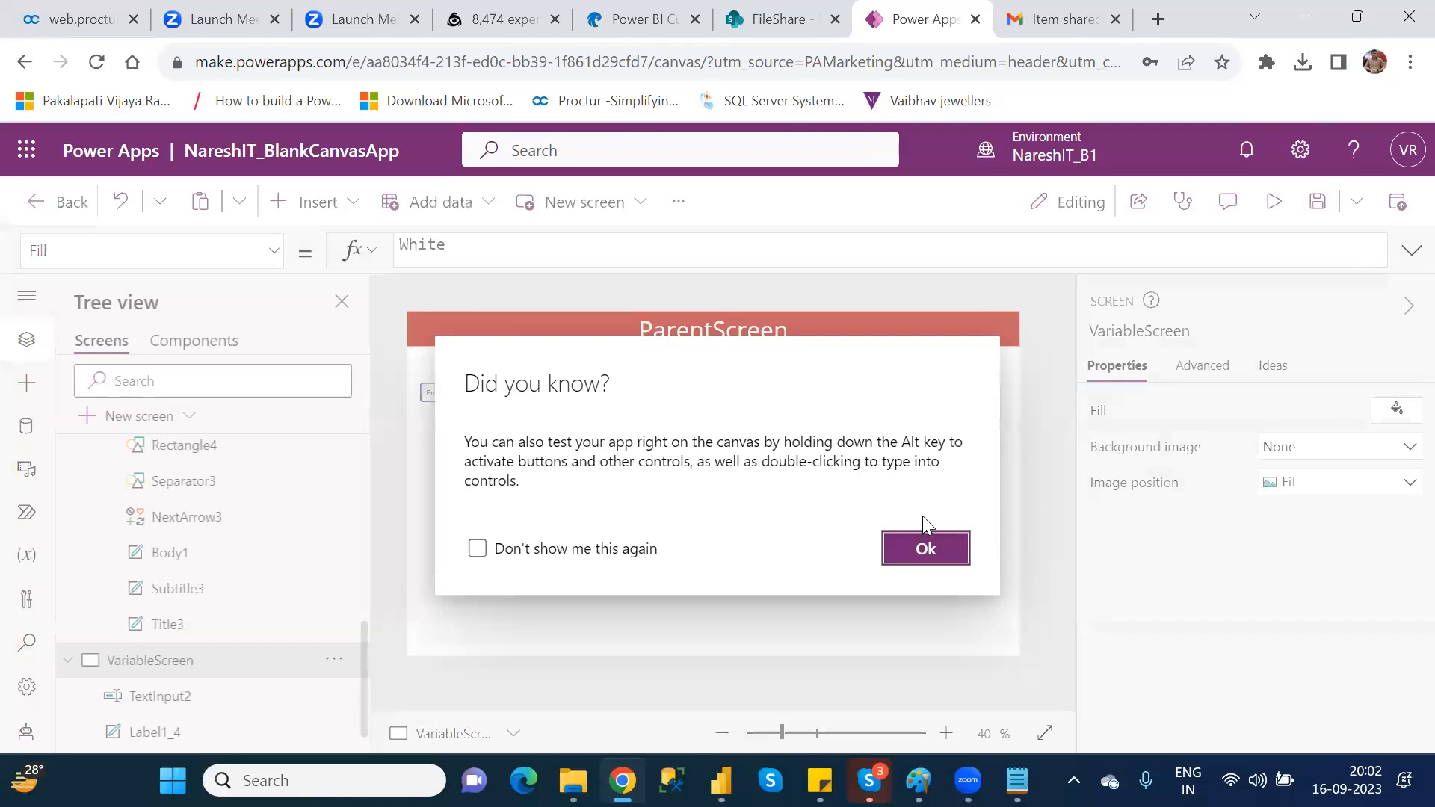
pyautogui.click(930, 569)
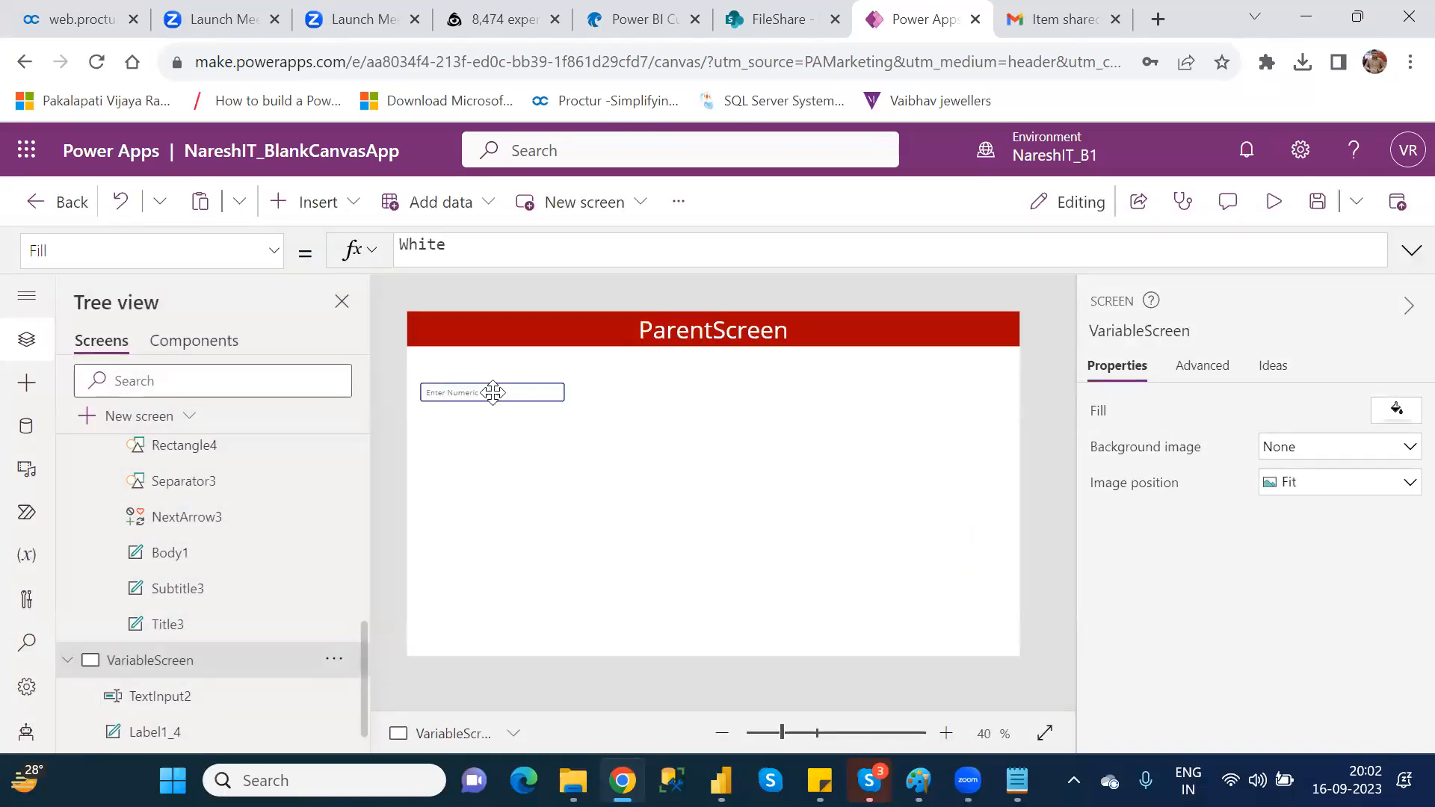
# Step: Set the format of the text input on VariableScreen to Text
pyautogui.click(496, 392)
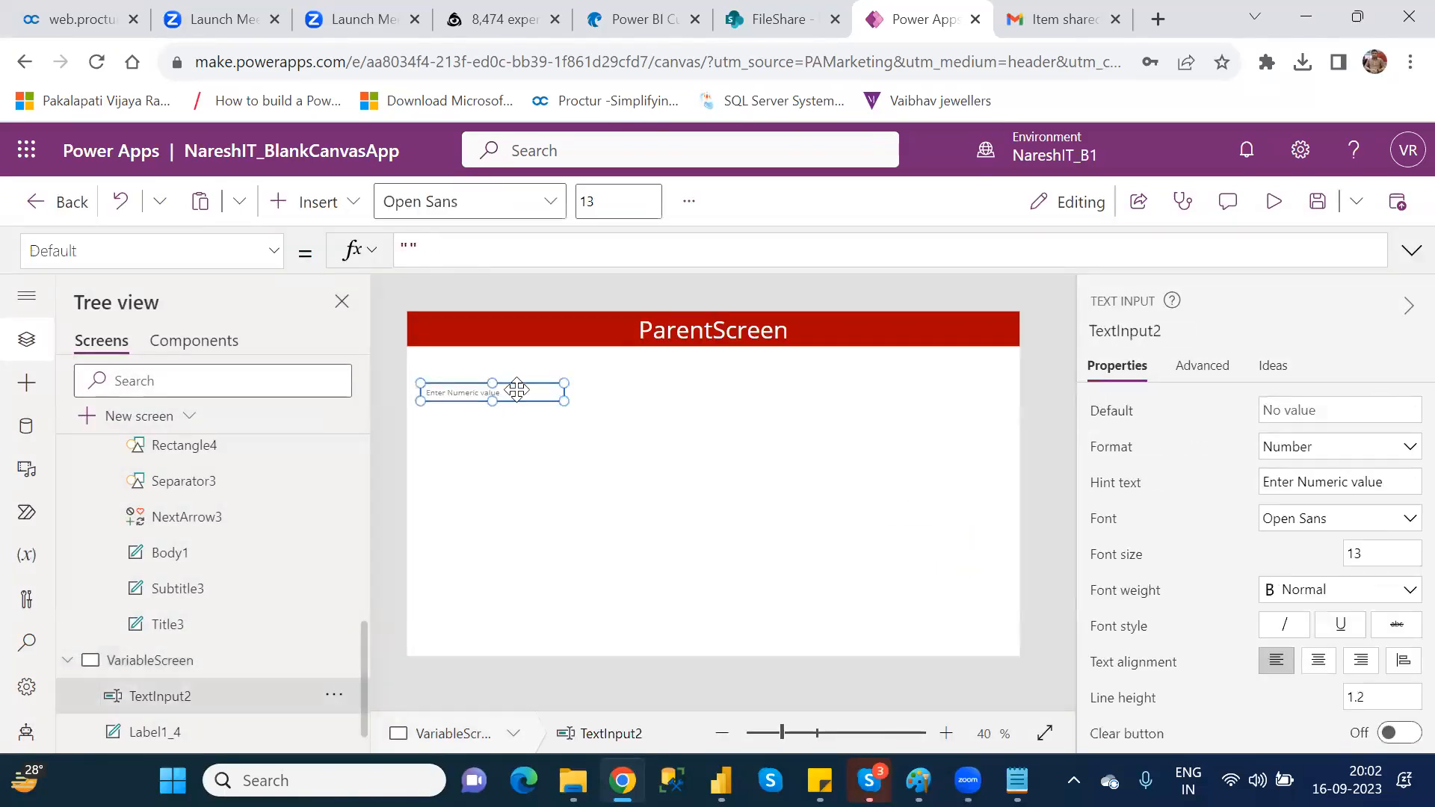
pyautogui.click(1307, 448)
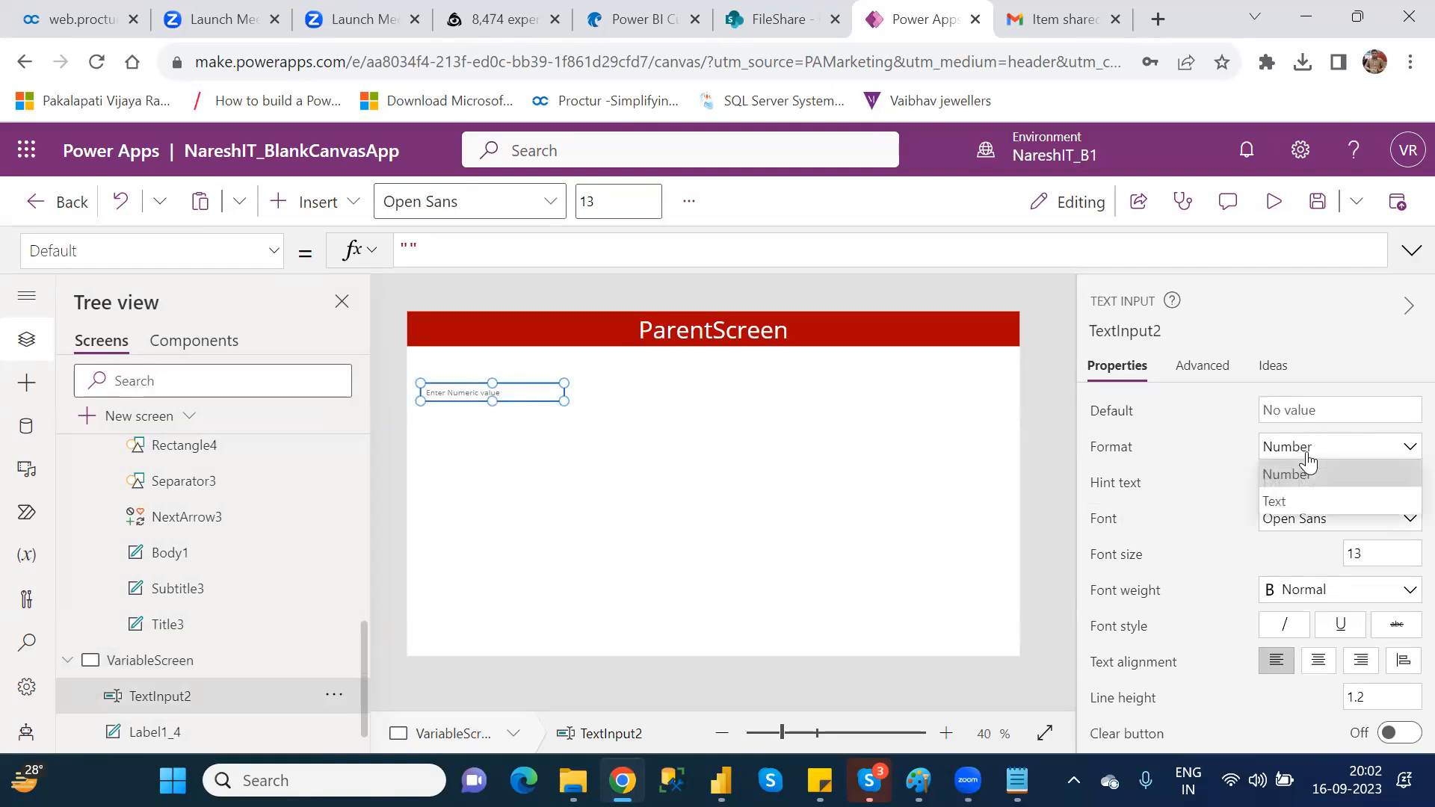
pyautogui.click(1295, 499)
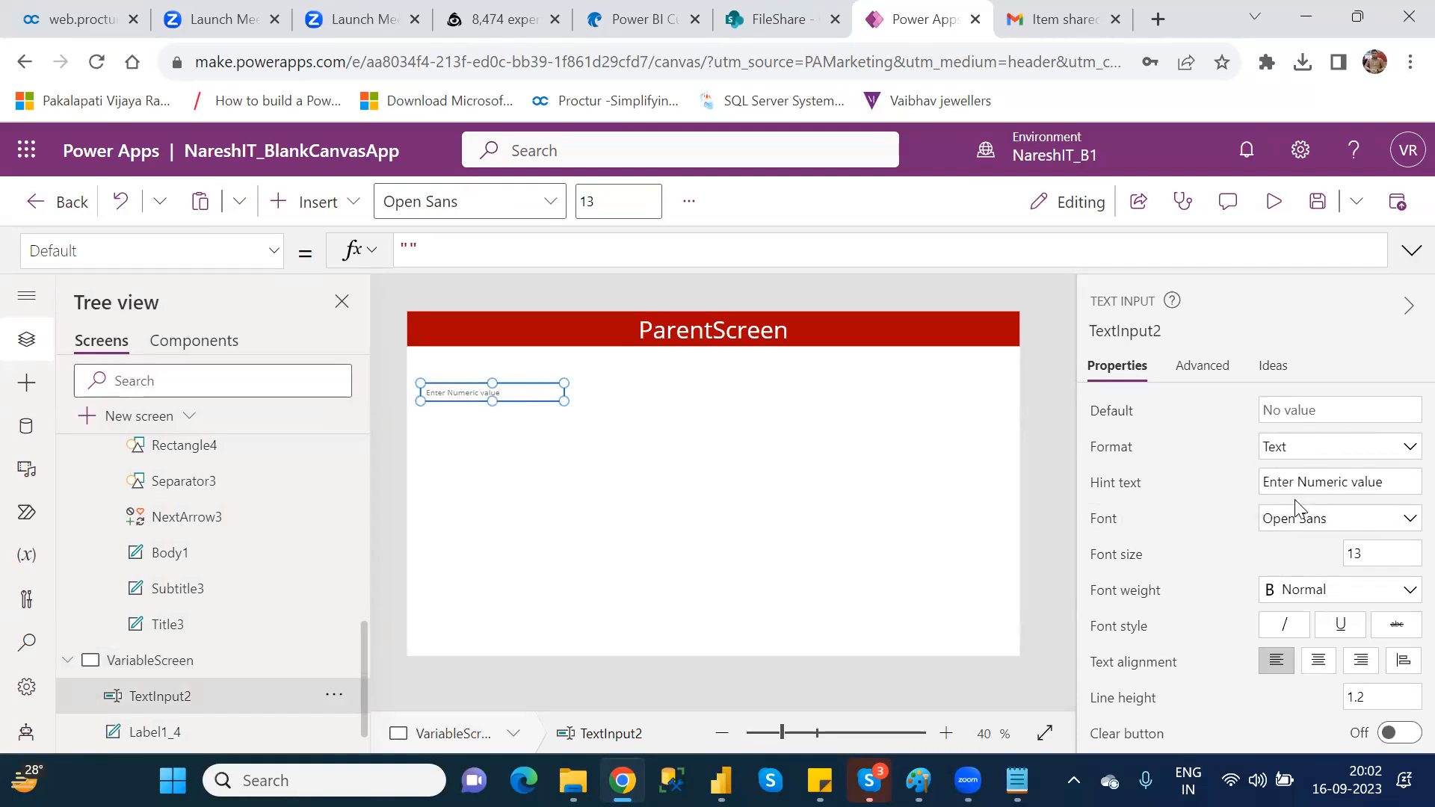
# Step: Run the preview, enter a sample password of random characters in the Password-mode text input, and close the preview
pyautogui.click(1275, 209)
pyautogui.click(331, 313)
pyautogui.write('123456789012345678')
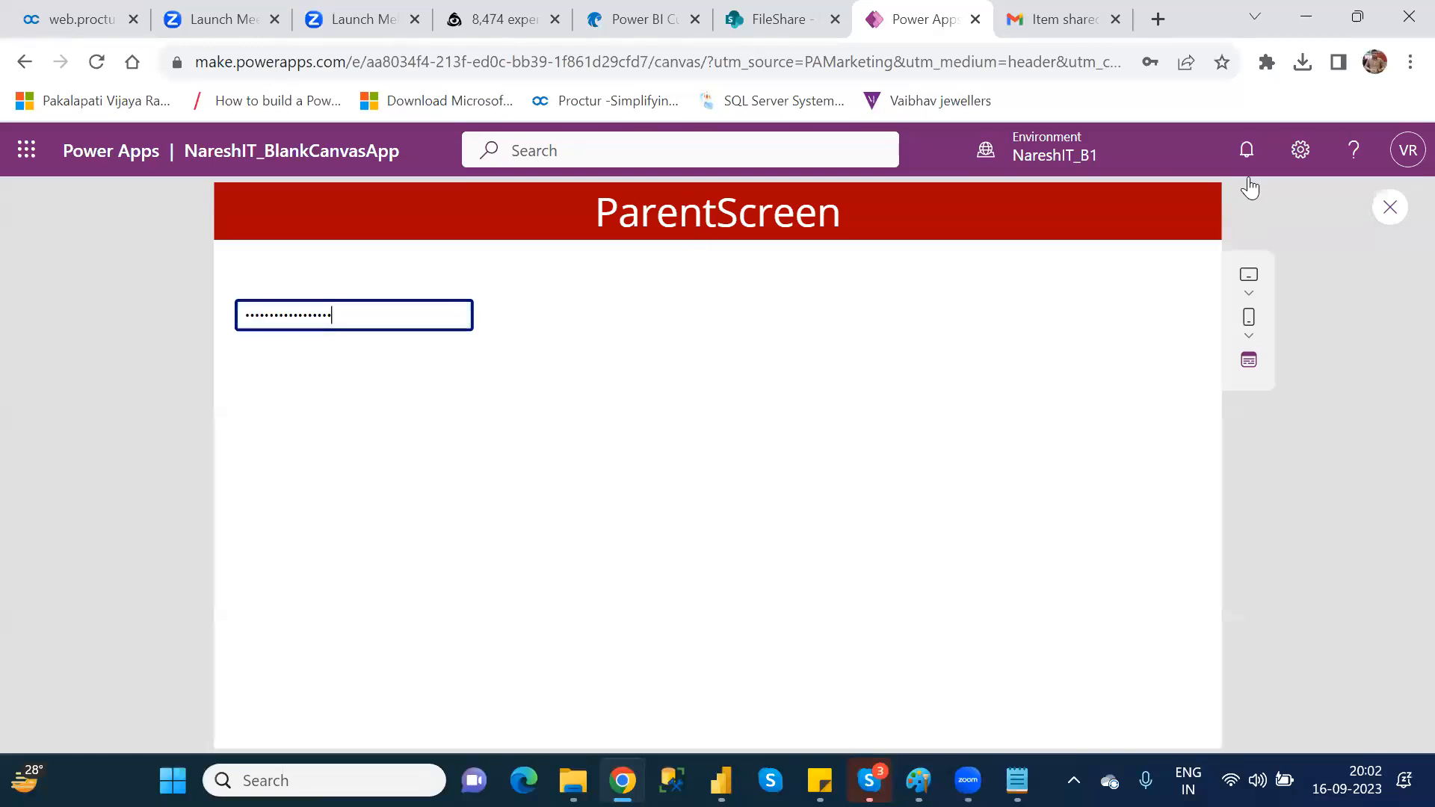
pyautogui.click(1389, 210)
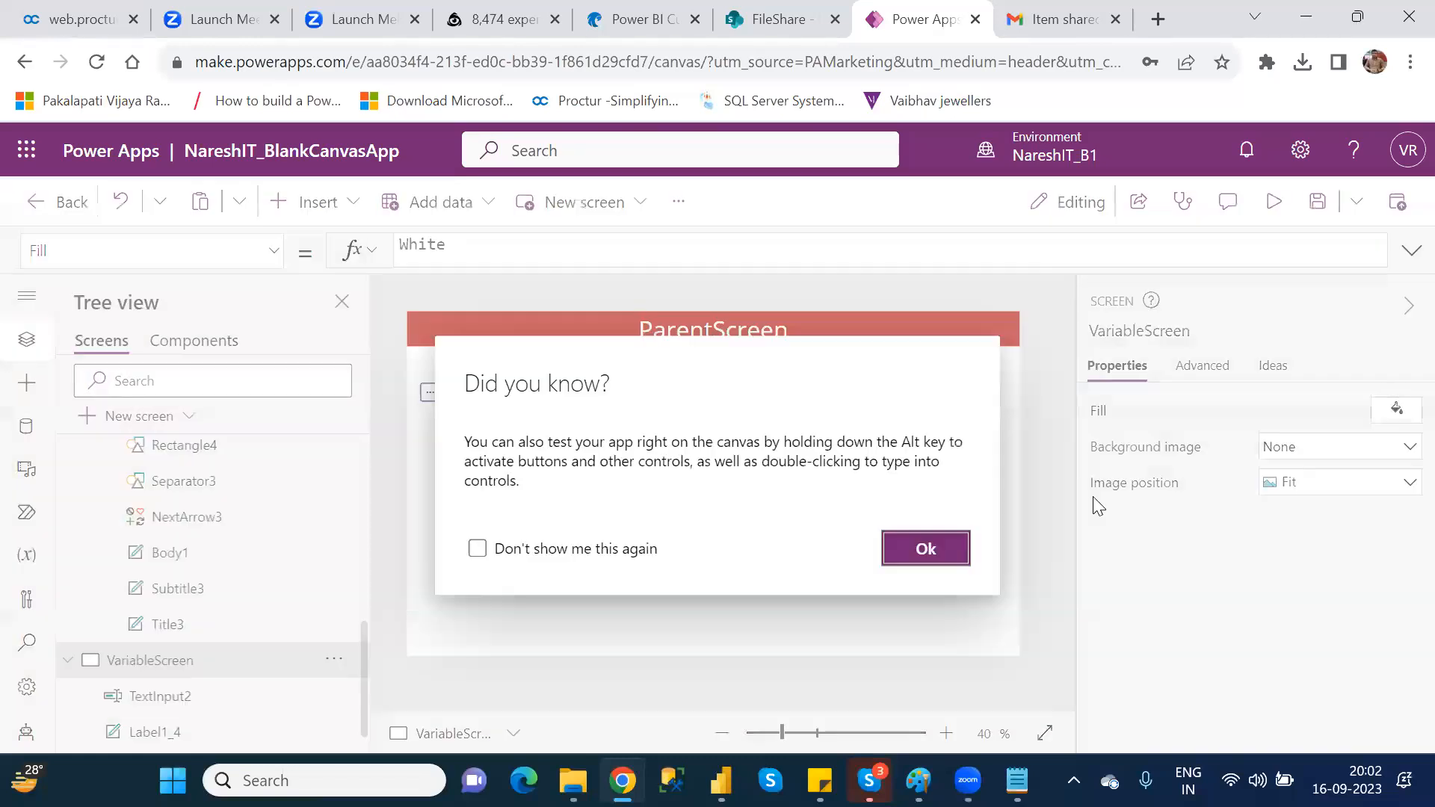
pyautogui.click(921, 548)
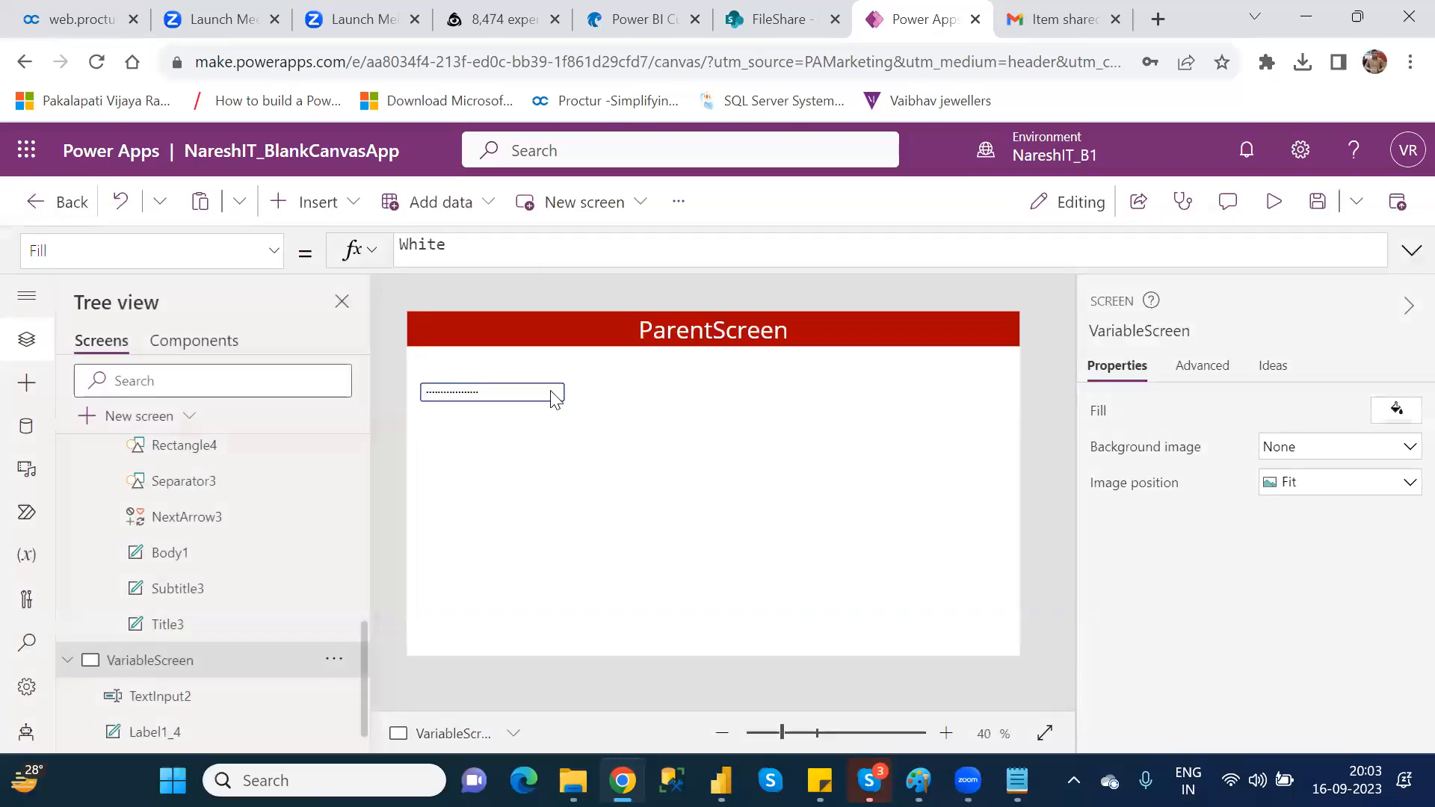
# Step: Switch the text input's mode to Multiline and dismiss the browser's offer to save the password
pyautogui.click(551, 393)
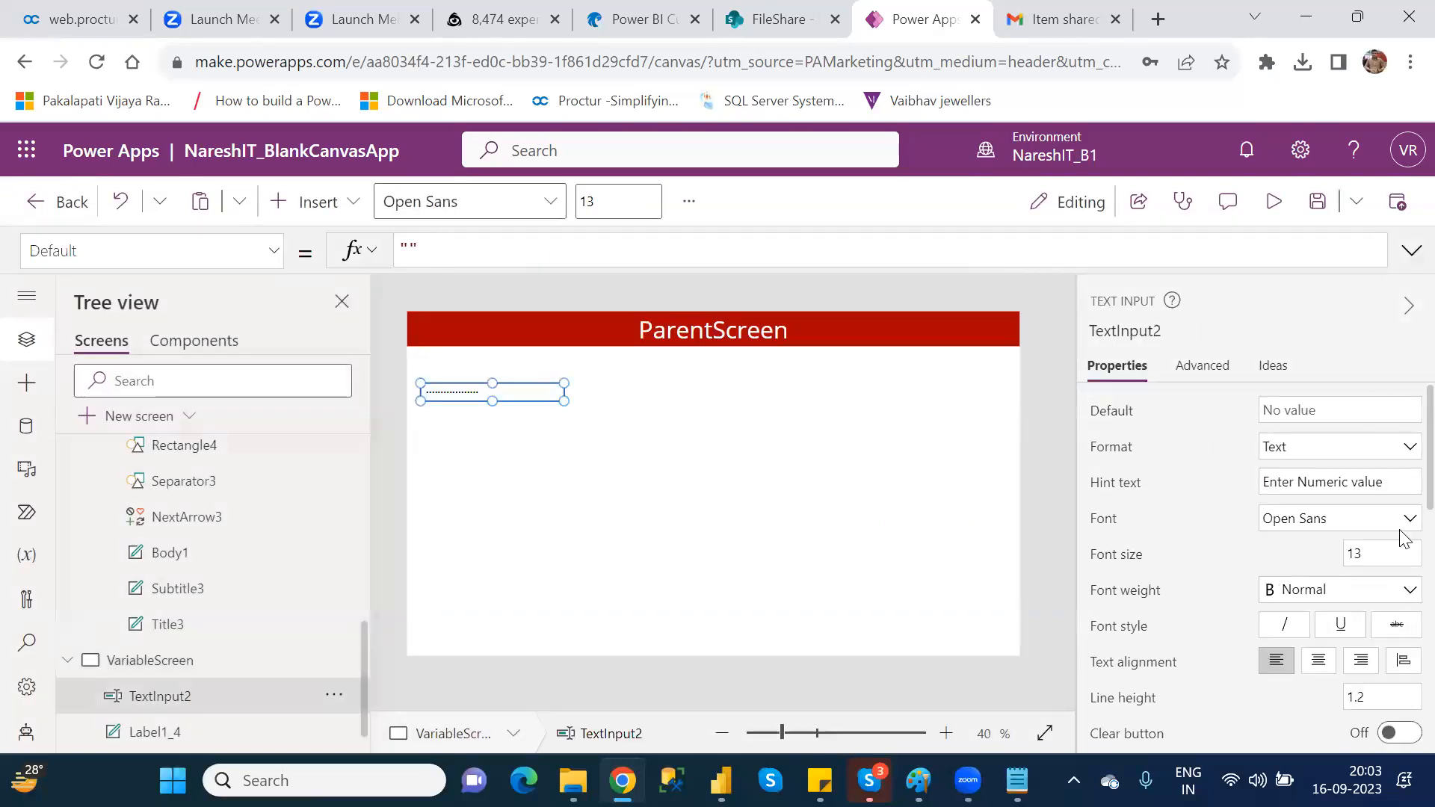
pyautogui.scroll(-3, 1404, 516)
pyautogui.scroll(-1, 1404, 594)
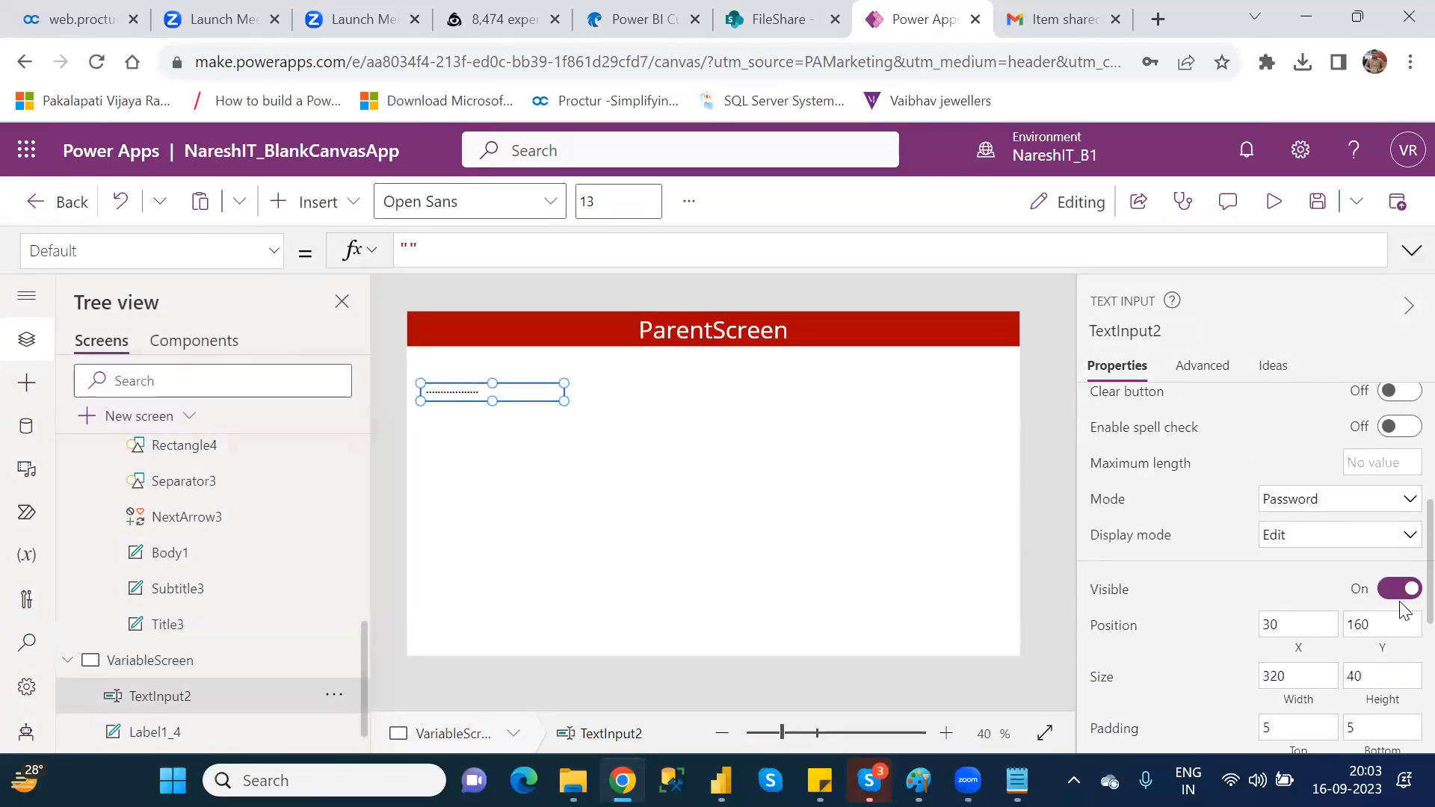
pyautogui.click(1323, 515)
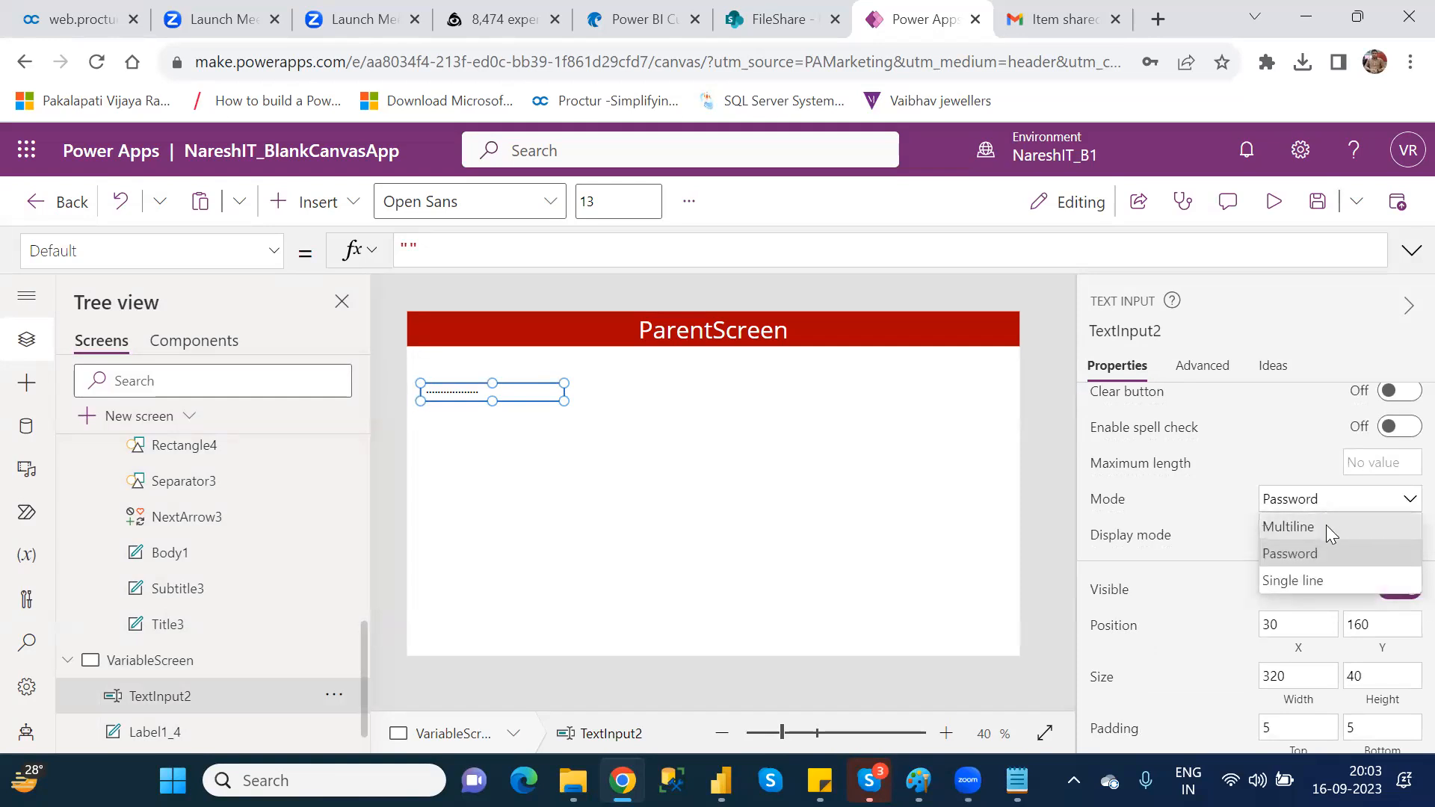
pyautogui.click(1326, 526)
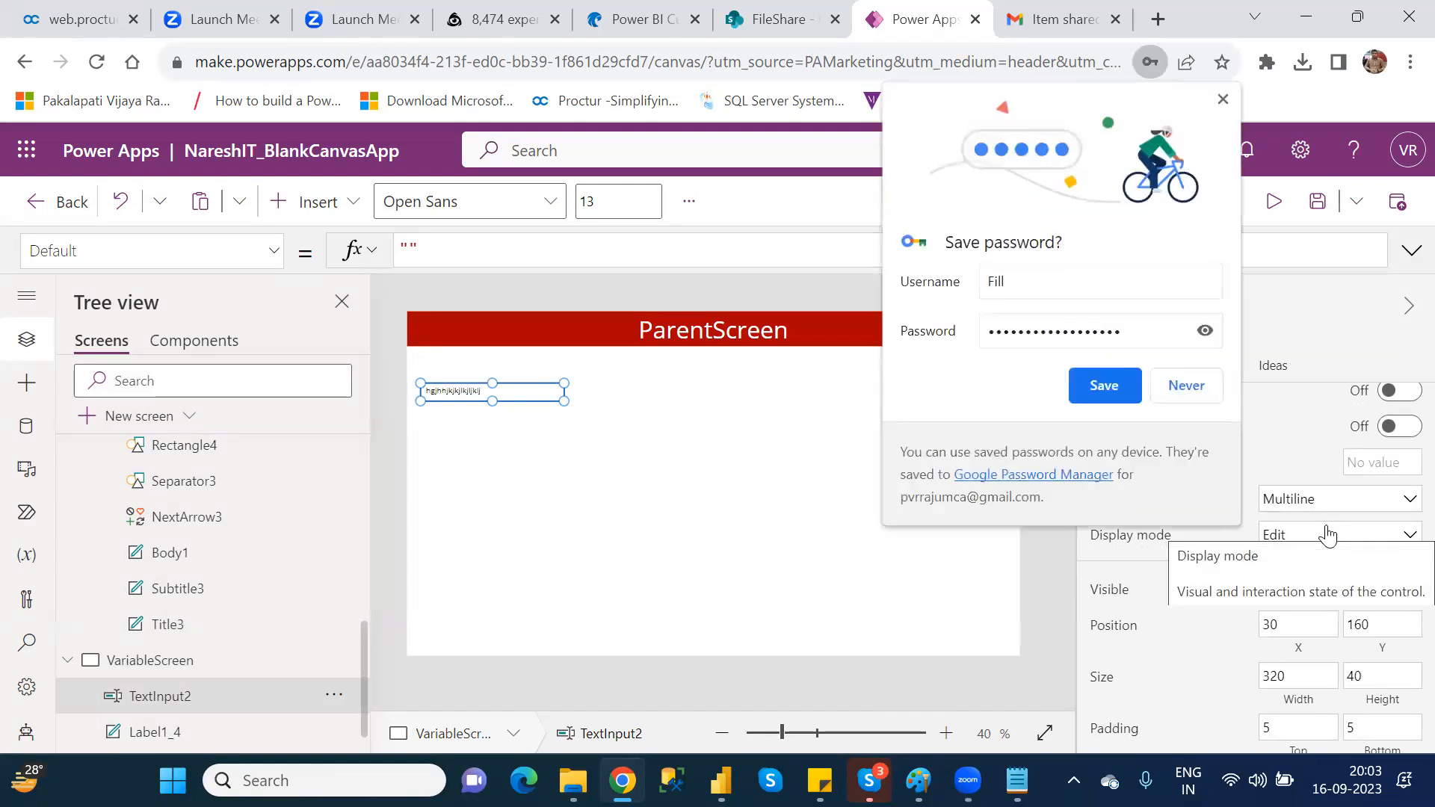
pyautogui.click(1225, 100)
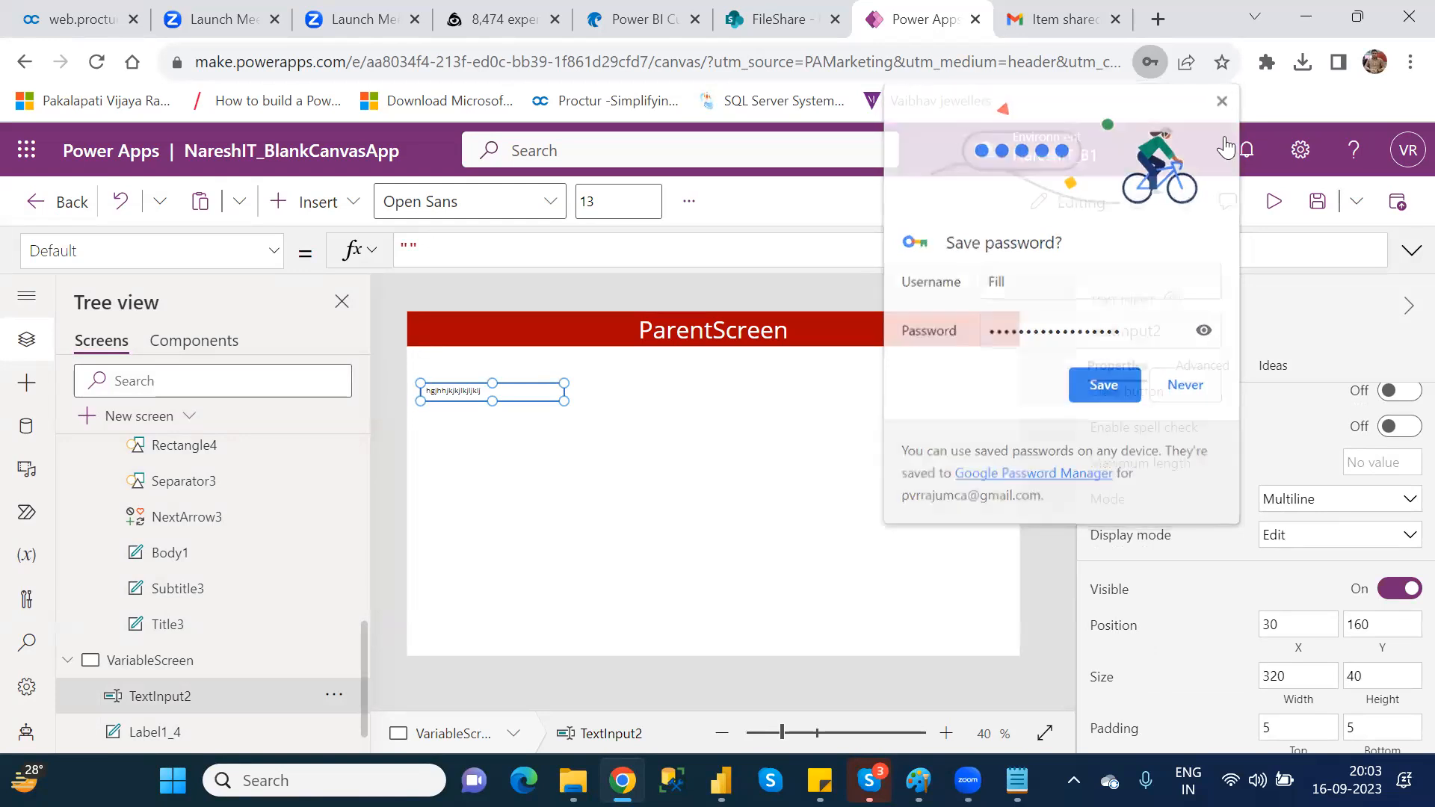
# Step: Set the text input's mode to Single line and its display mode to View
pyautogui.click(1308, 498)
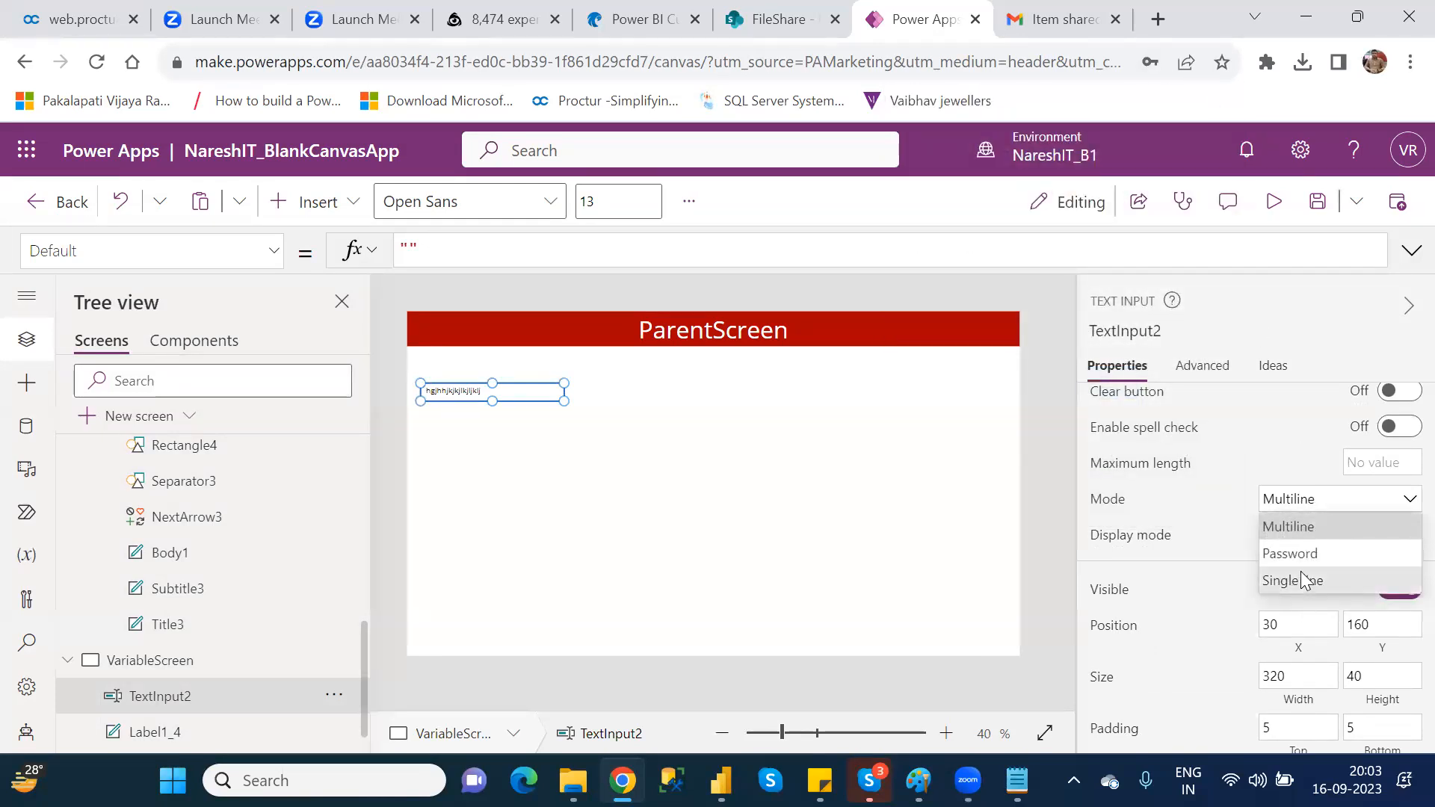
pyautogui.click(1302, 580)
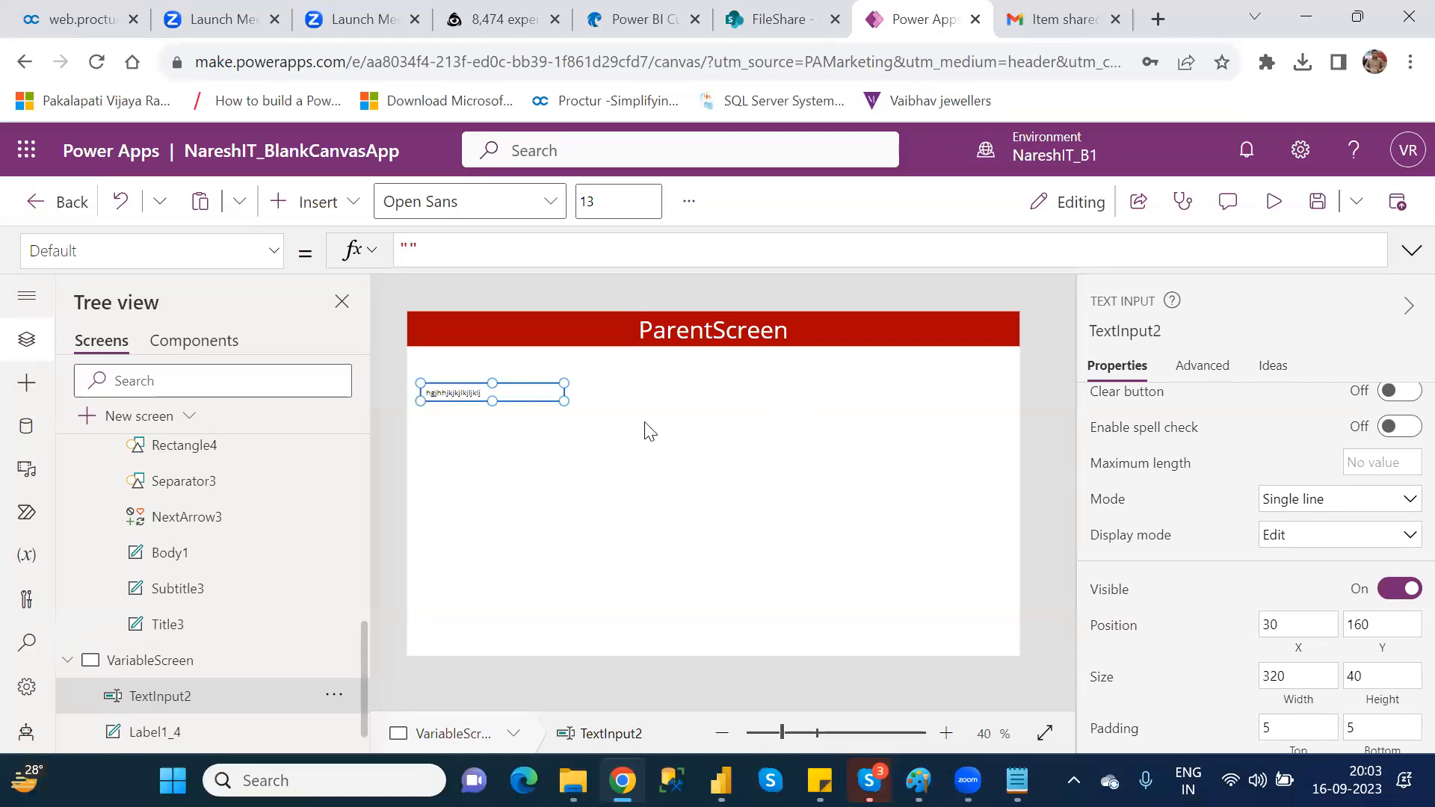
pyautogui.click(1309, 545)
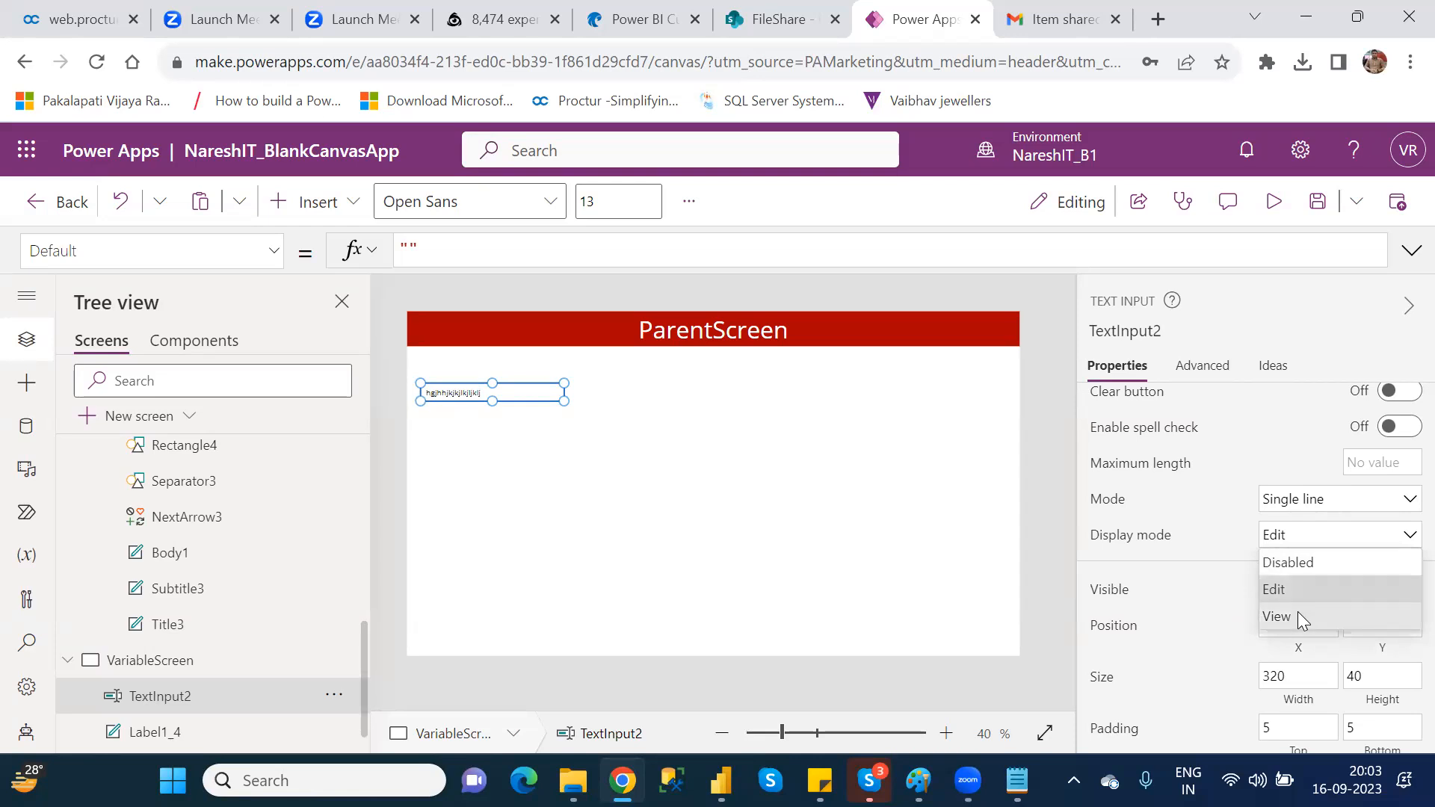
pyautogui.click(1298, 611)
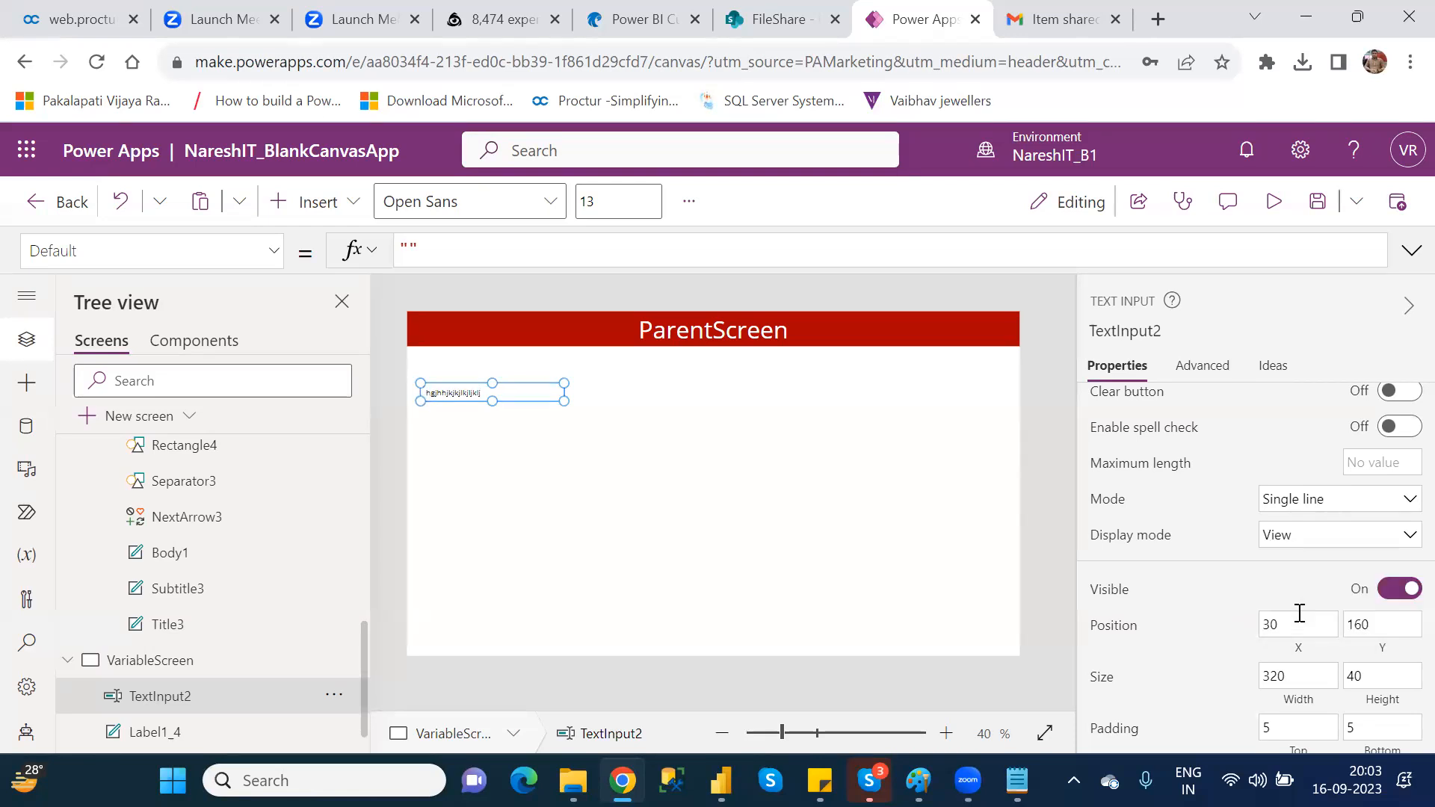
# Step: Preview the screen to check the text input in View display mode, close the preview and reselect the control
pyautogui.click(1273, 202)
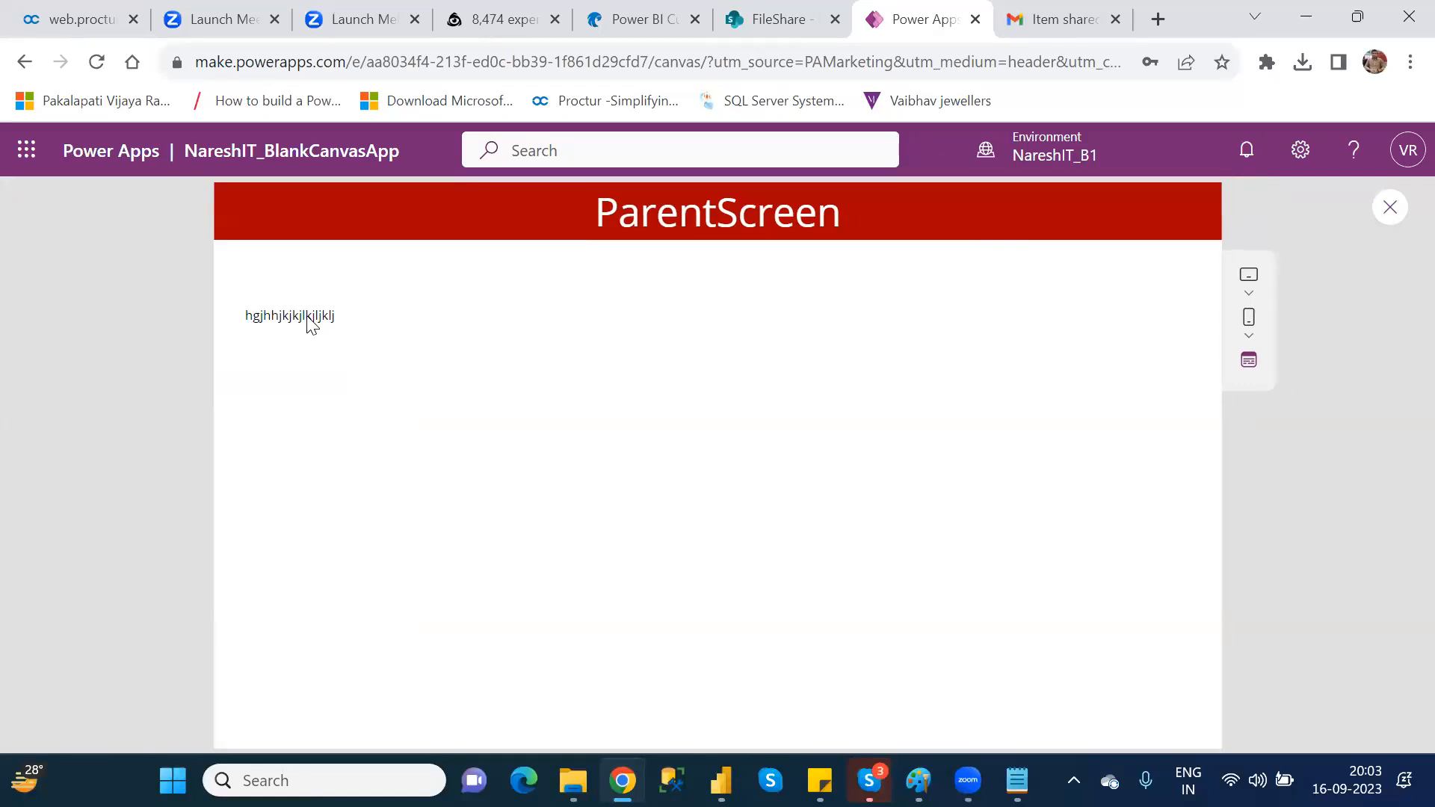
pyautogui.click(1392, 208)
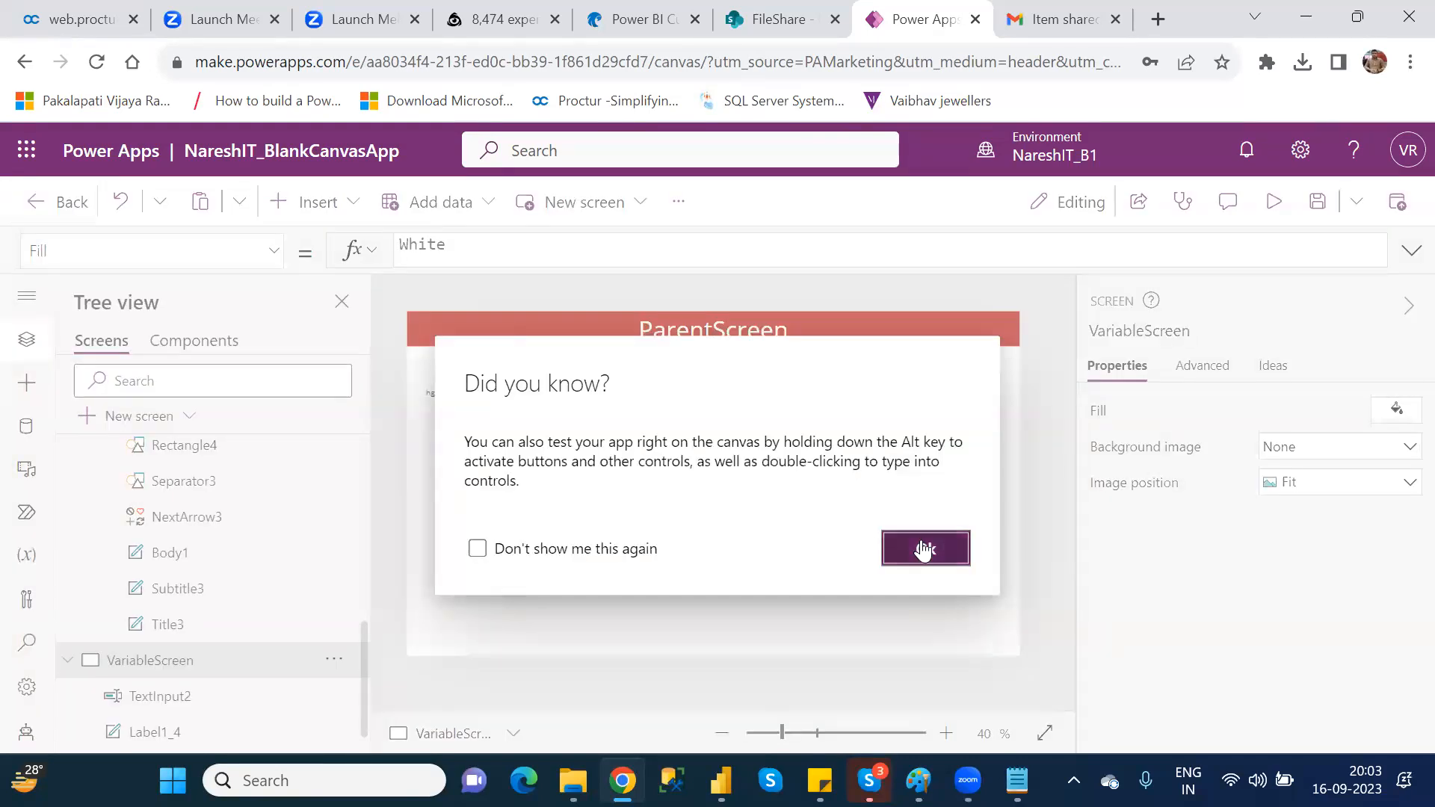
pyautogui.click(924, 550)
pyautogui.click(458, 394)
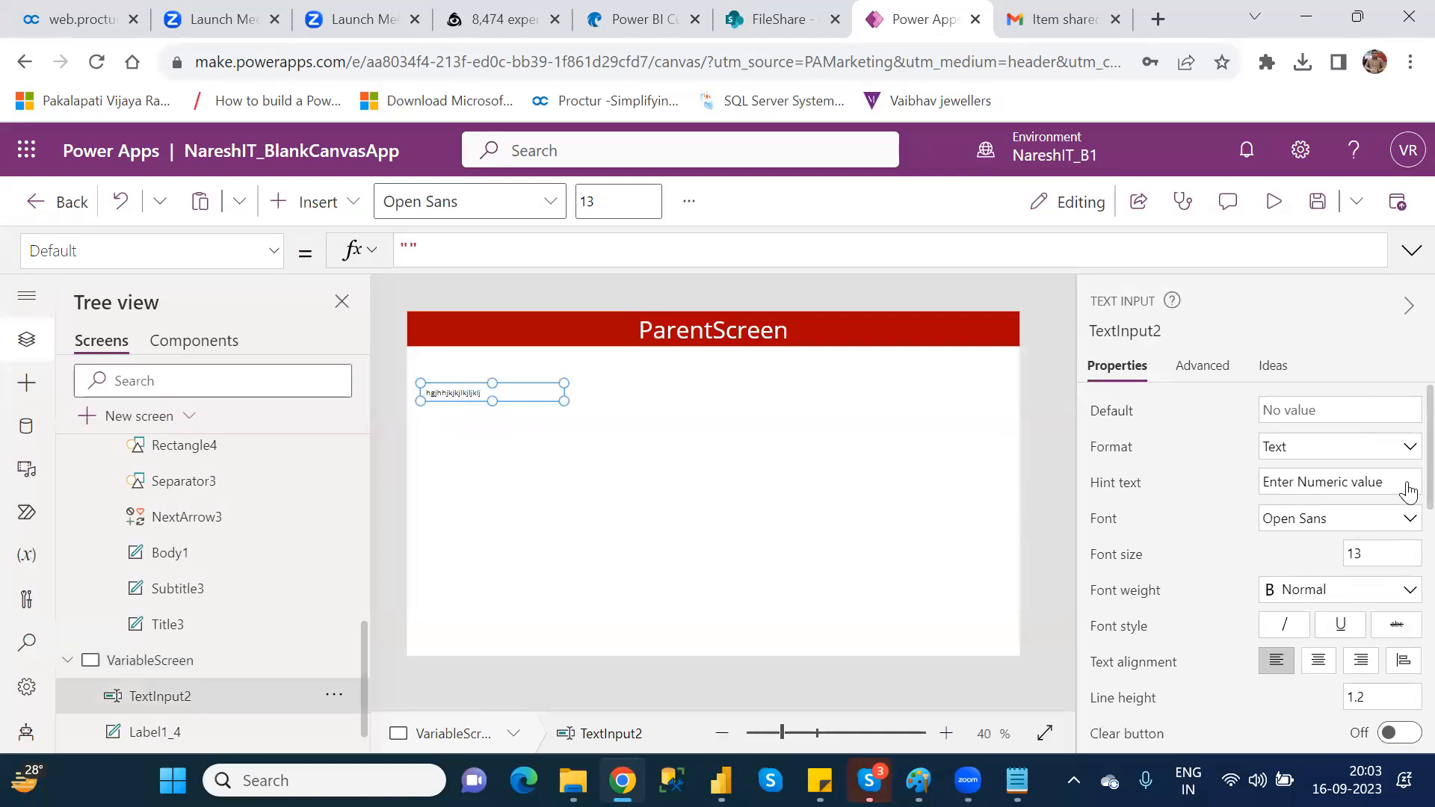
# Step: Set the display mode of the text input on VariableScreen to Edit and look through its remaining properties
pyautogui.scroll(-5, 1408, 502)
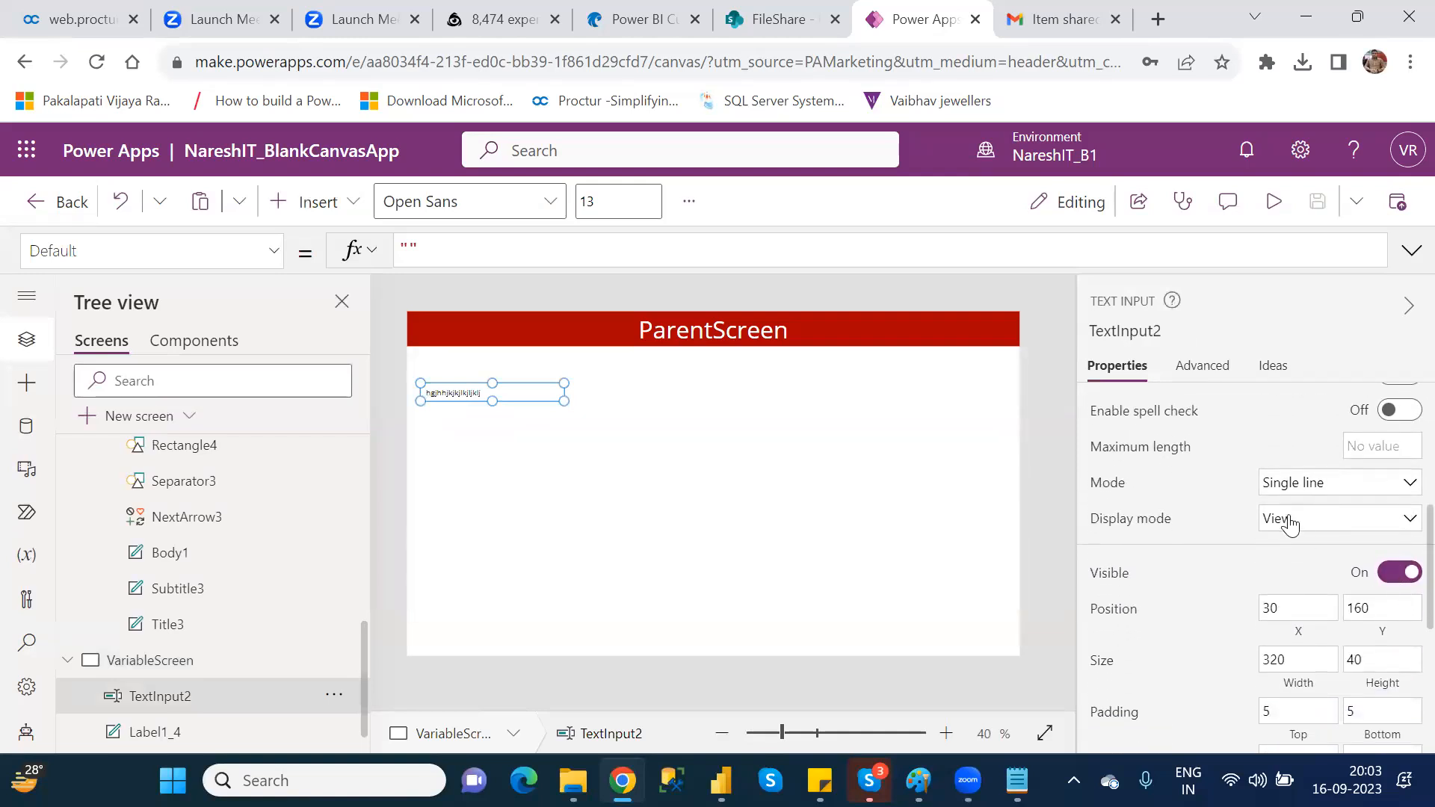
pyautogui.click(1292, 519)
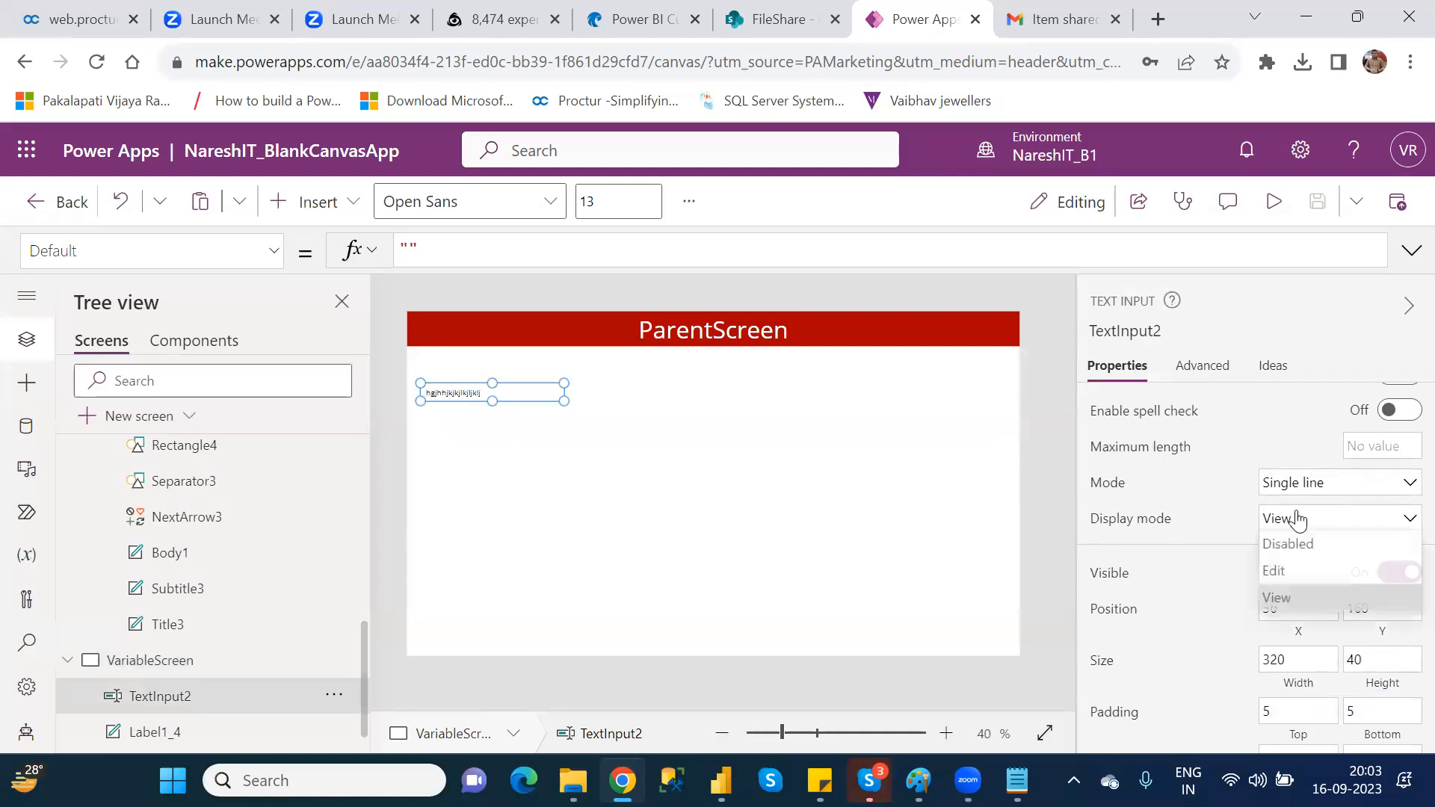
pyautogui.click(1283, 574)
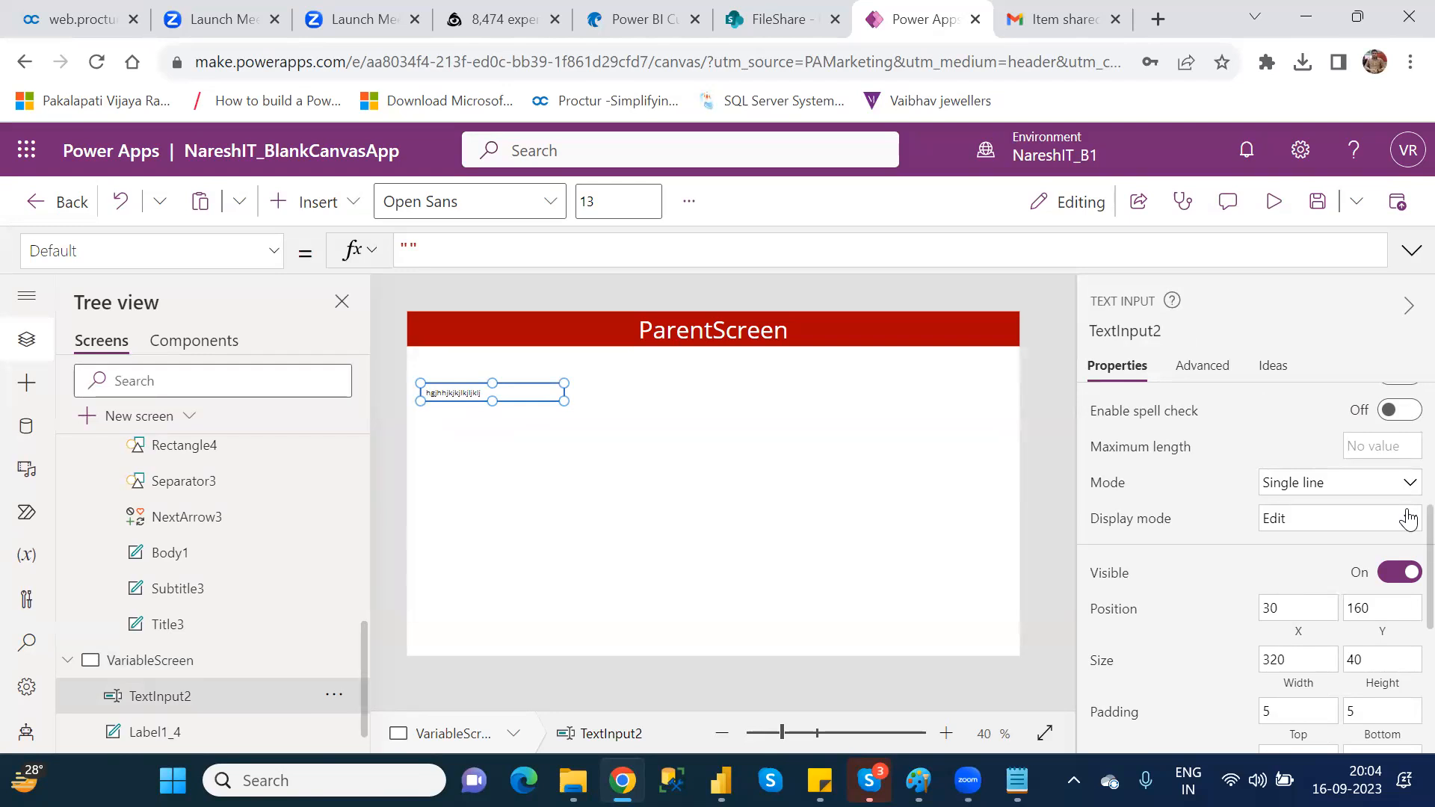
pyautogui.scroll(-5, 1409, 517)
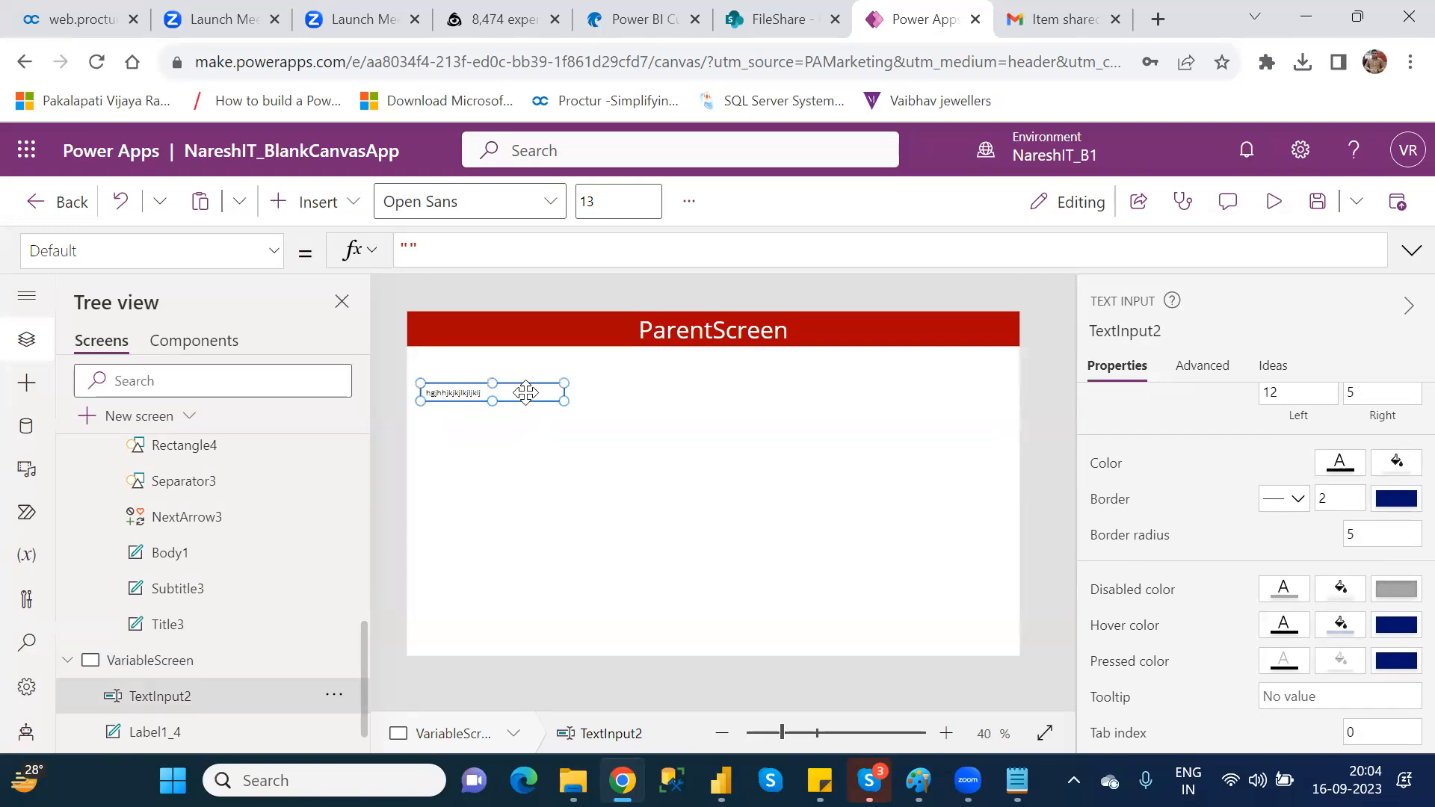
# Step: Preview the screen, clear the random characters from the text input, close the preview and dismiss the tip
pyautogui.click(1276, 202)
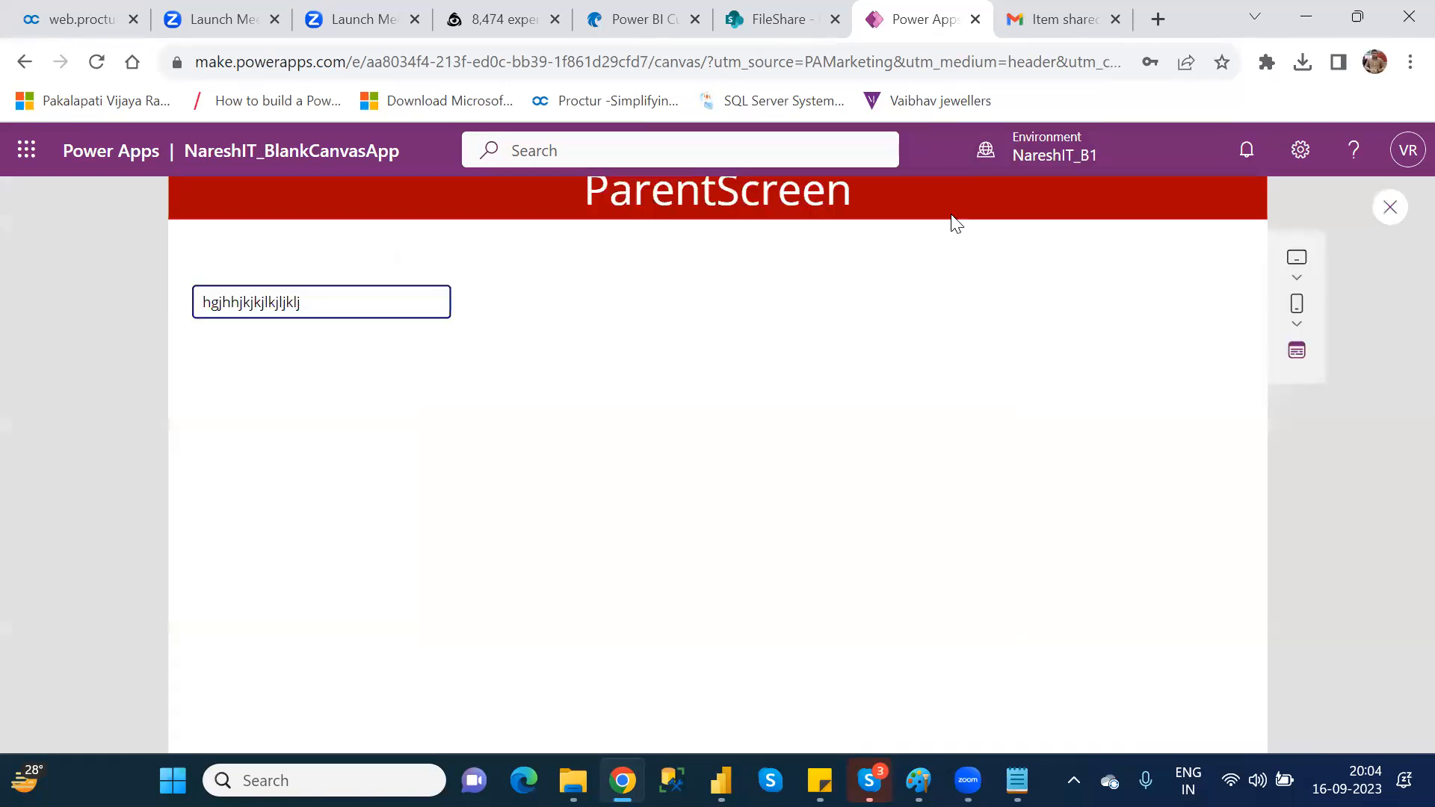
pyautogui.click(389, 317)
pyautogui.press('BackSpace')
pyautogui.press('BackSpace')
pyautogui.press('BackSpace')
pyautogui.press('BackSpace')
pyautogui.press('BackSpace')
pyautogui.press('BackSpace')
pyautogui.press('BackSpace')
pyautogui.press('BackSpace')
pyautogui.press('BackSpace')
pyautogui.press('BackSpace')
pyautogui.press('BackSpace')
pyautogui.press('BackSpace')
pyautogui.press('BackSpace')
pyautogui.press('BackSpace')
pyautogui.press('BackSpace')
pyautogui.press('BackSpace')
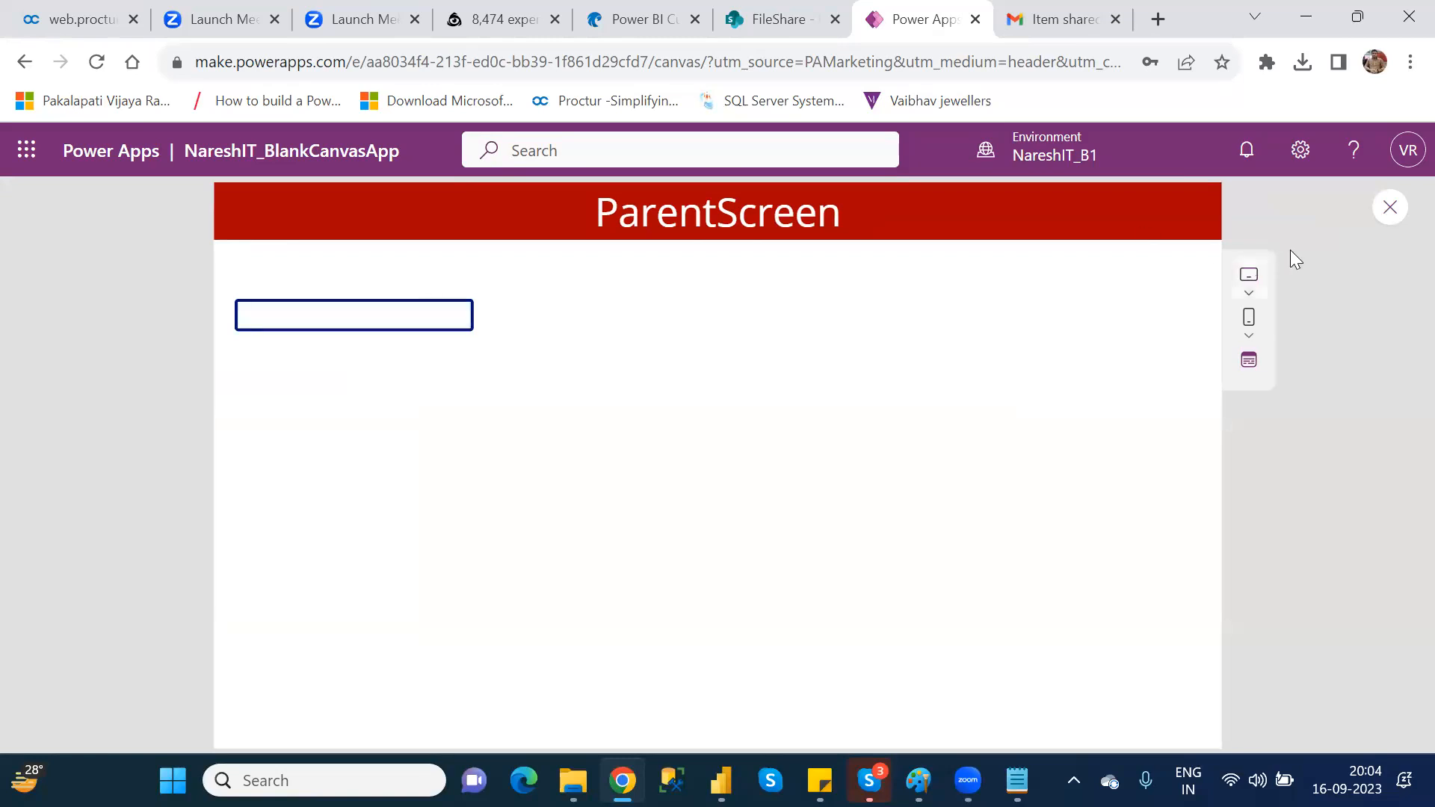
pyautogui.click(1387, 217)
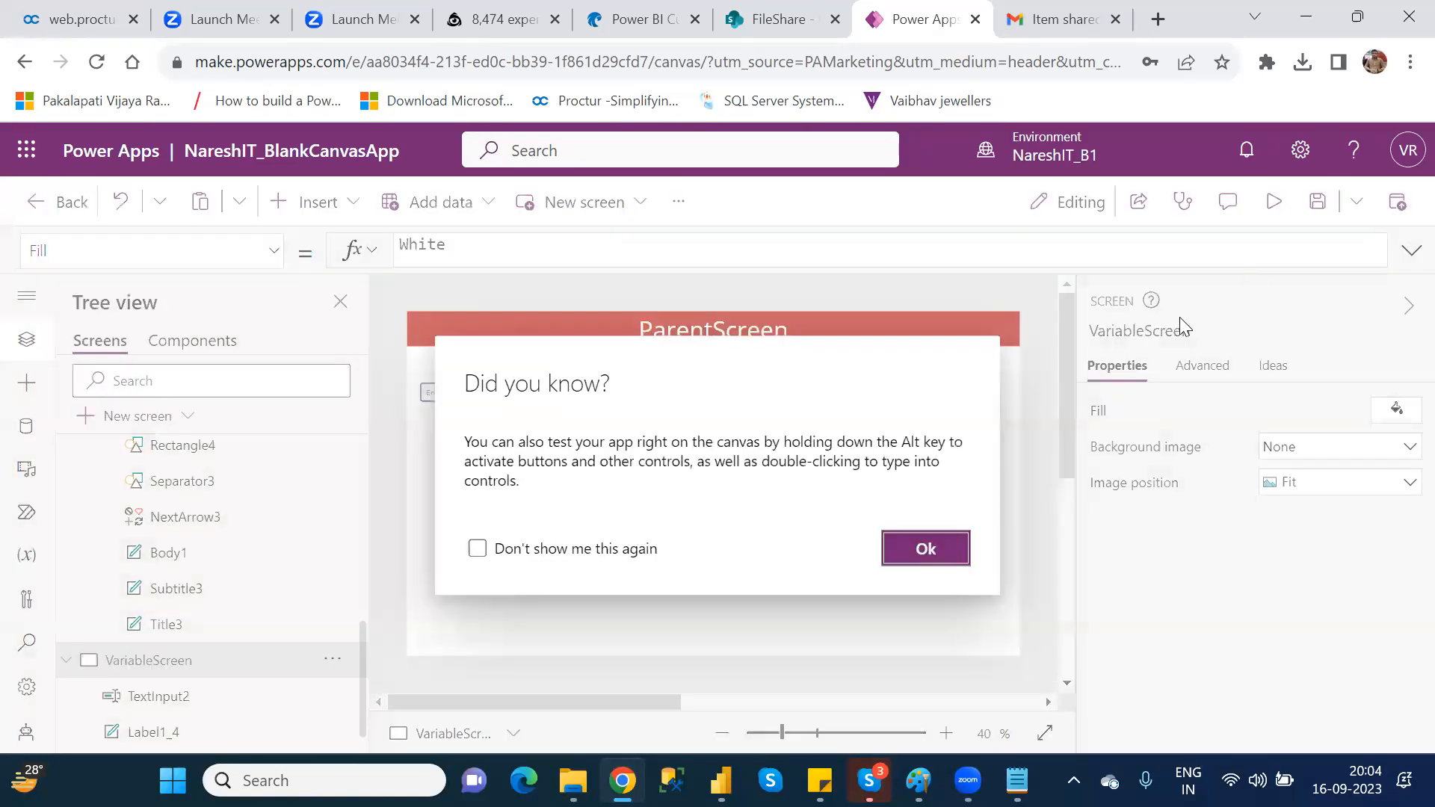
pyautogui.click(905, 552)
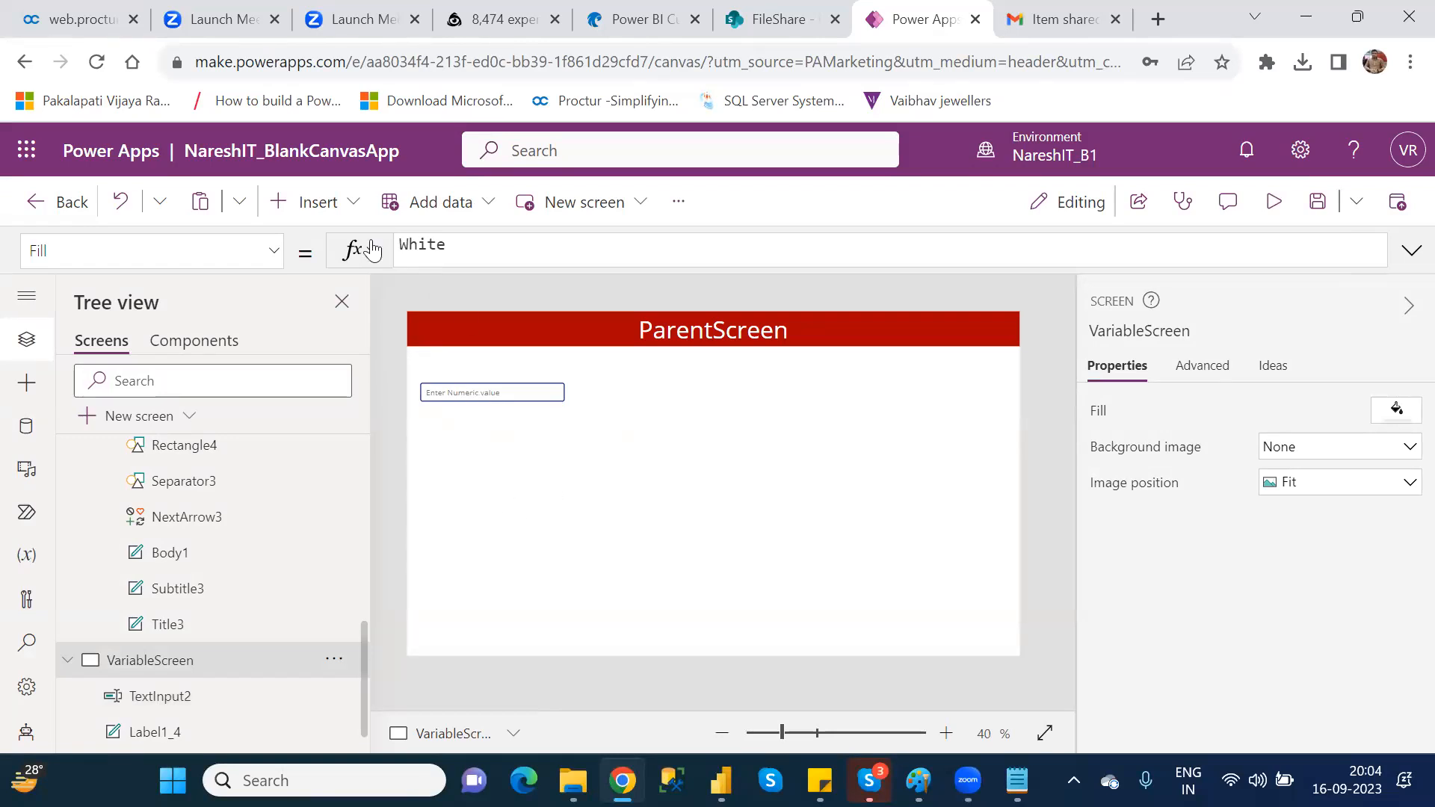
# Step: Insert a text label on VariableScreen and place it below the text input
pyautogui.click(348, 216)
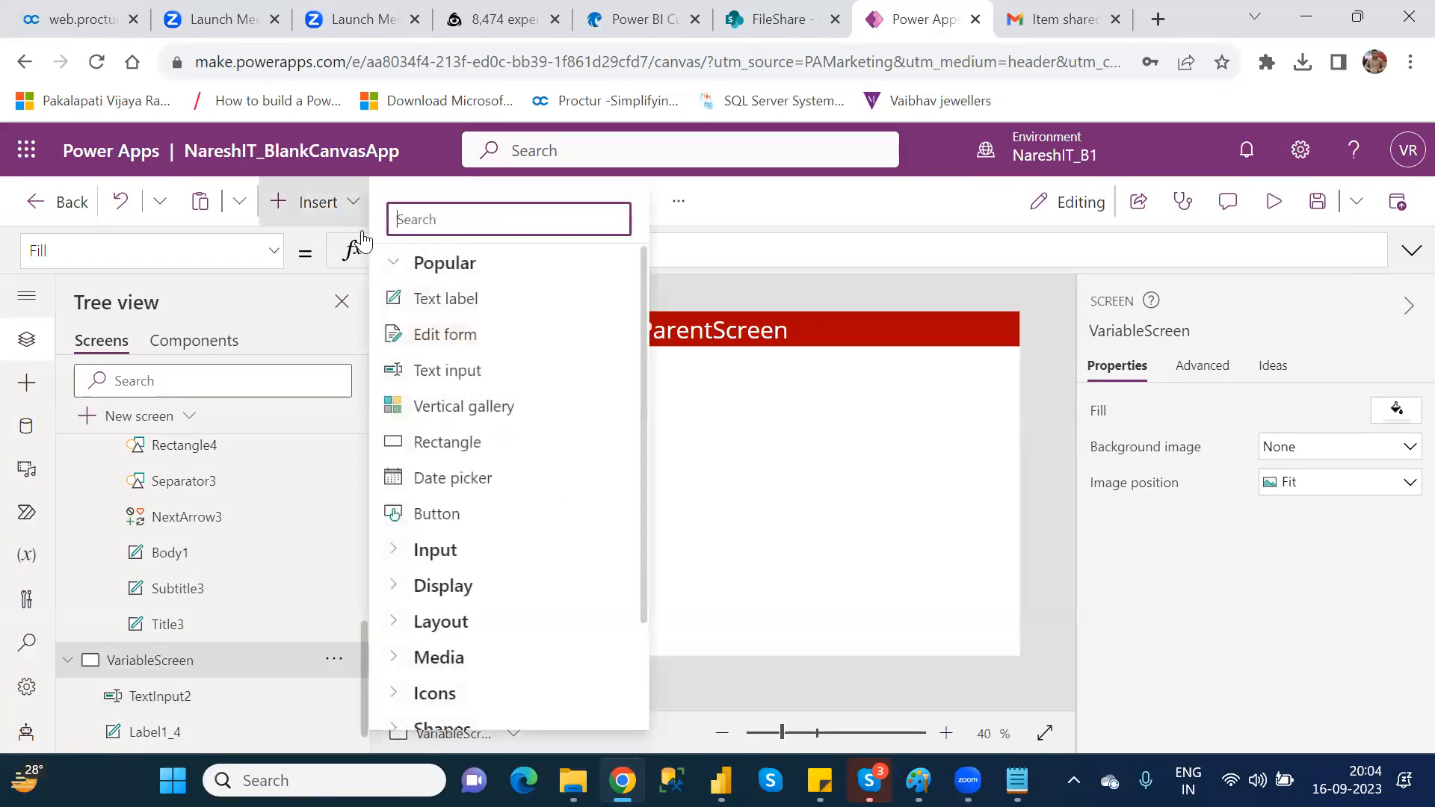
pyautogui.click(475, 313)
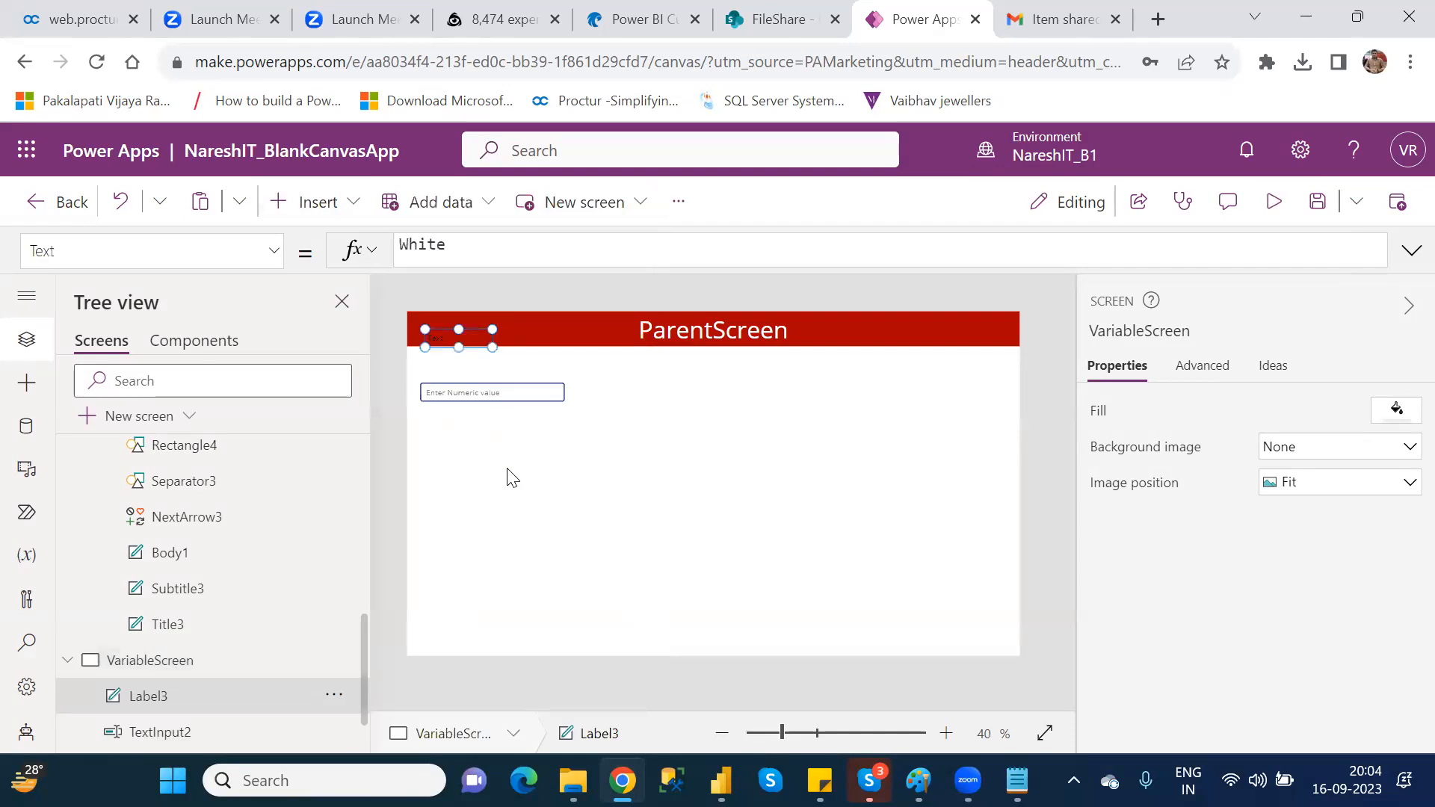
pyautogui.moveTo(458, 339); pyautogui.dragTo(475, 488)
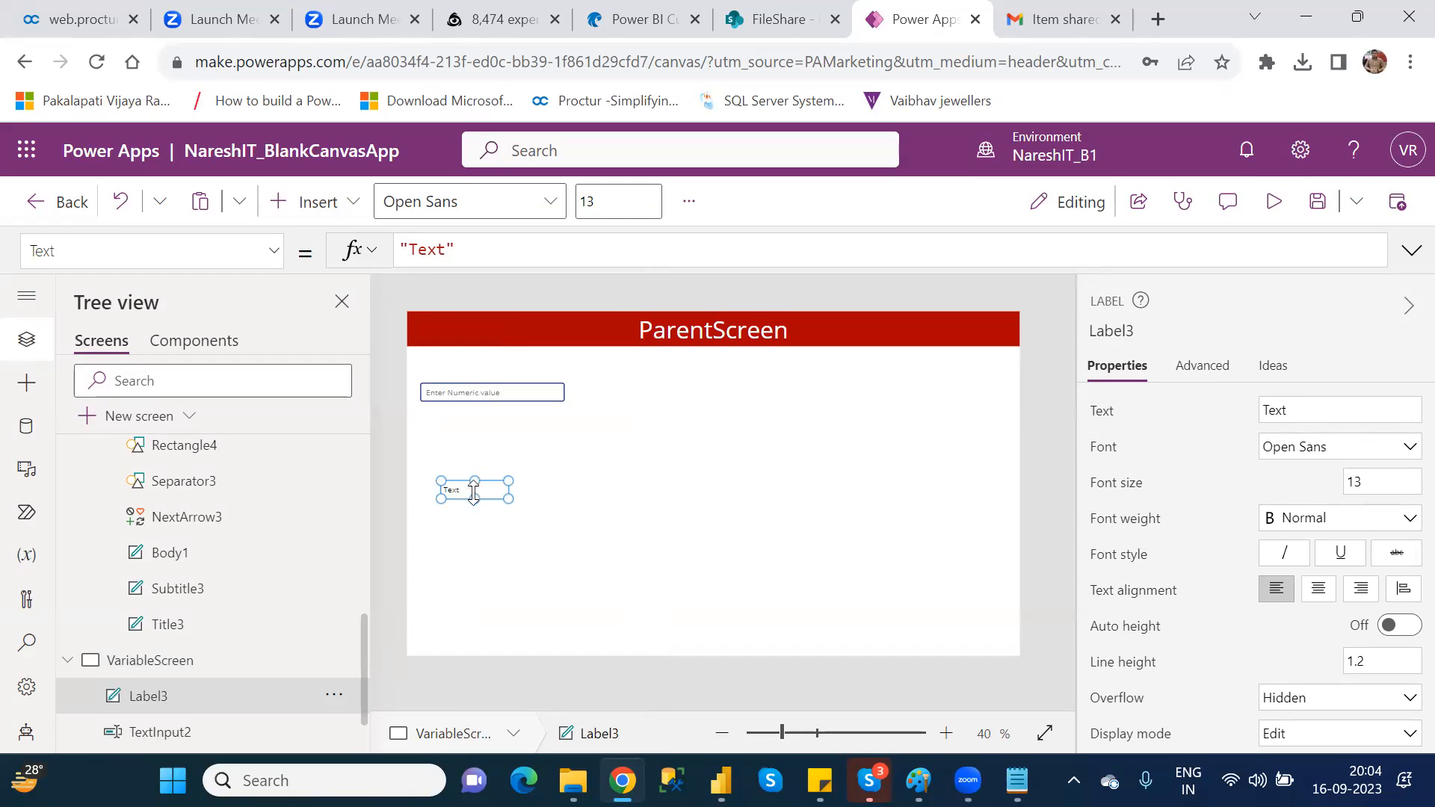
# Step: Set the label's text to "Text Input Value is: " and widen the label so the text fits on one line
pyautogui.doubleClick(434, 248)
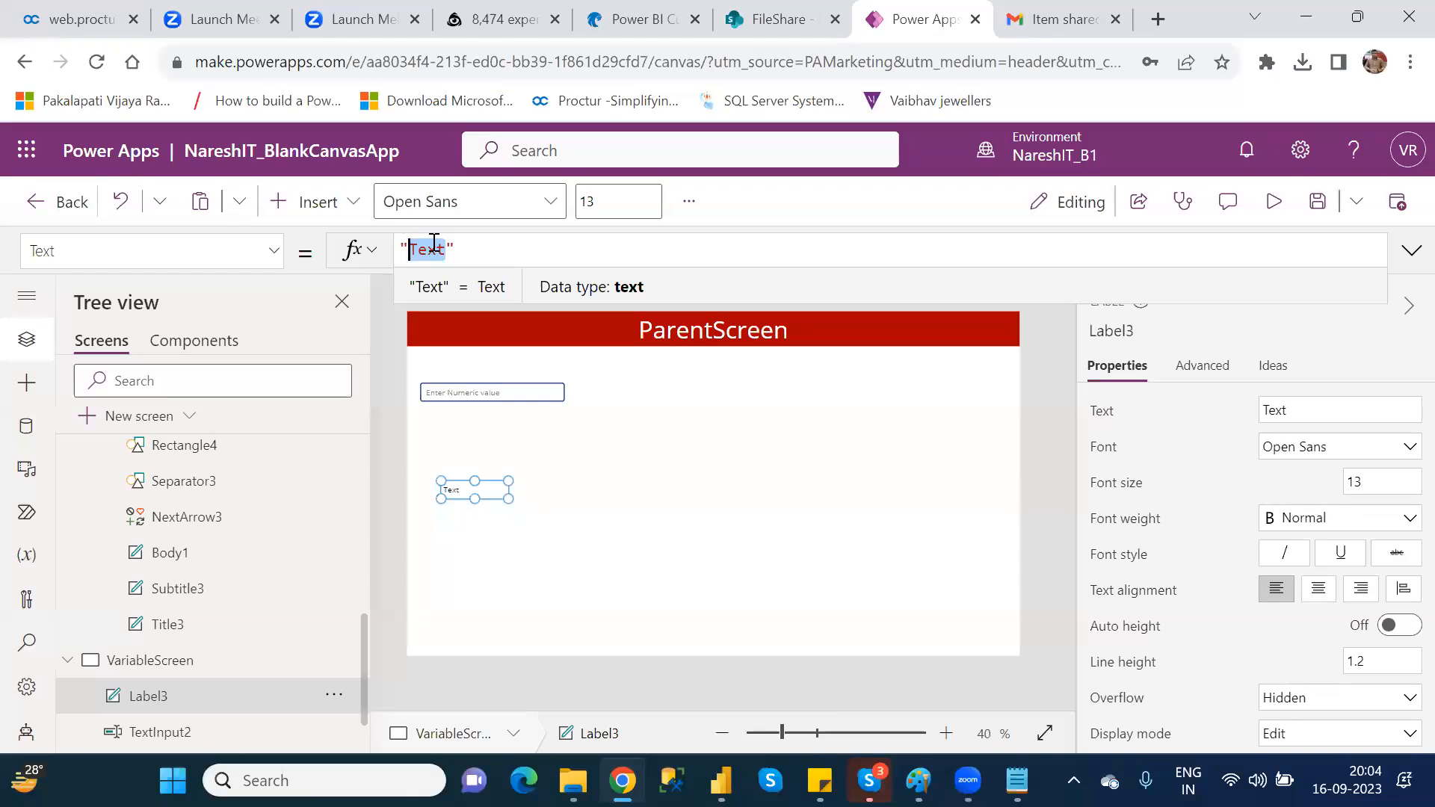
pyautogui.write('Text ')
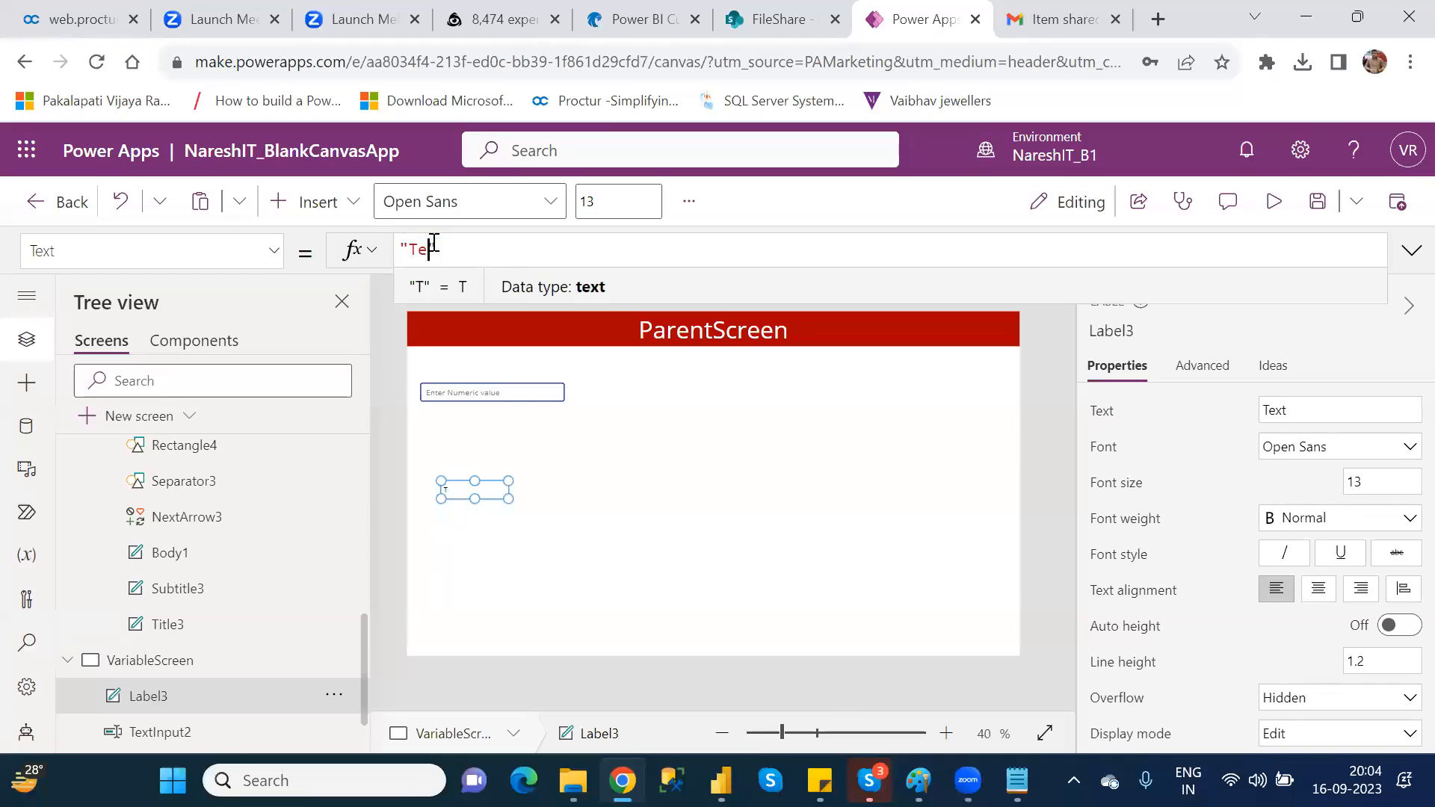
pyautogui.write('O')
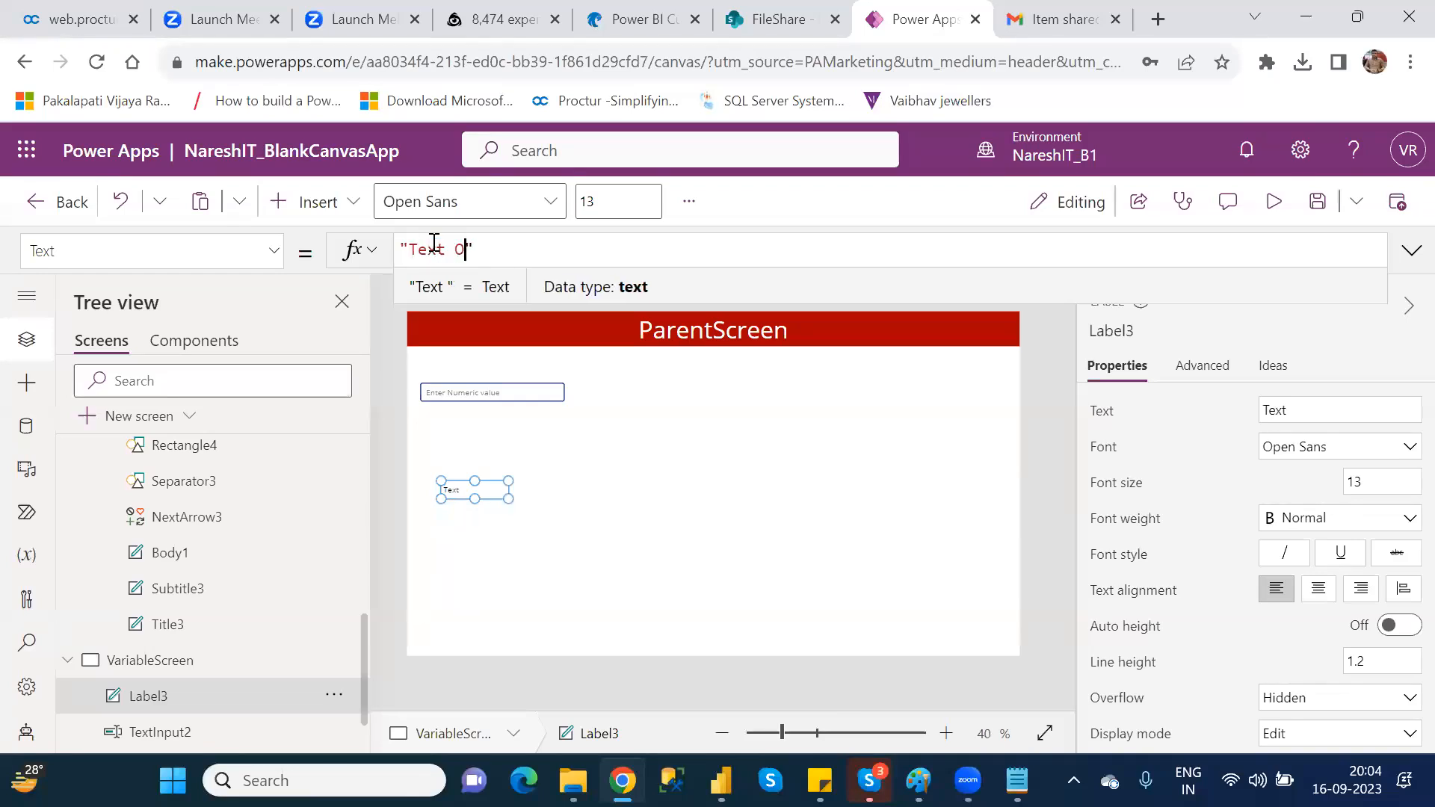
pyautogui.press('BackSpace')
pyautogui.write('Input Value is')
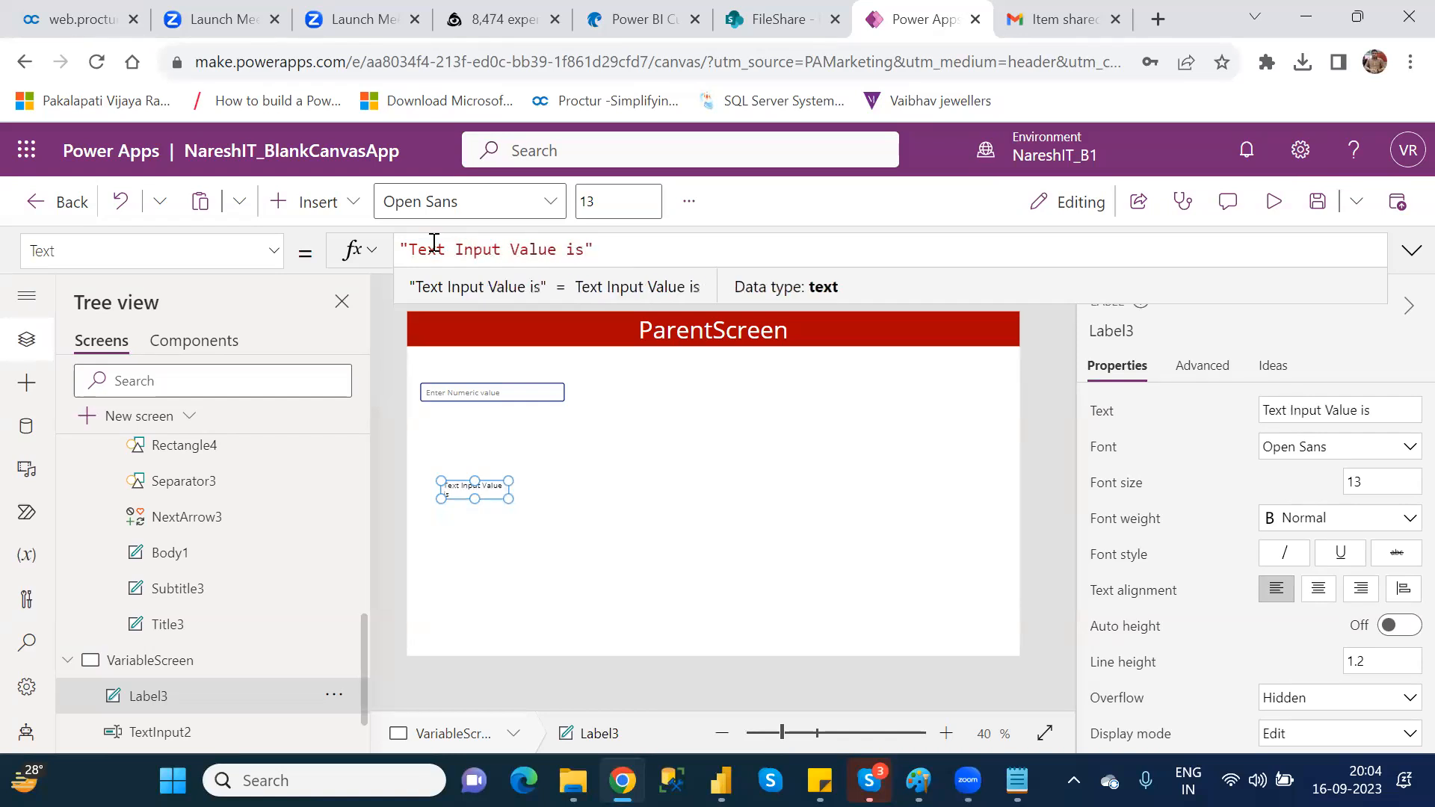
pyautogui.write(':')
pyautogui.click(639, 249)
pyautogui.moveTo(508, 497); pyautogui.dragTo(570, 500)
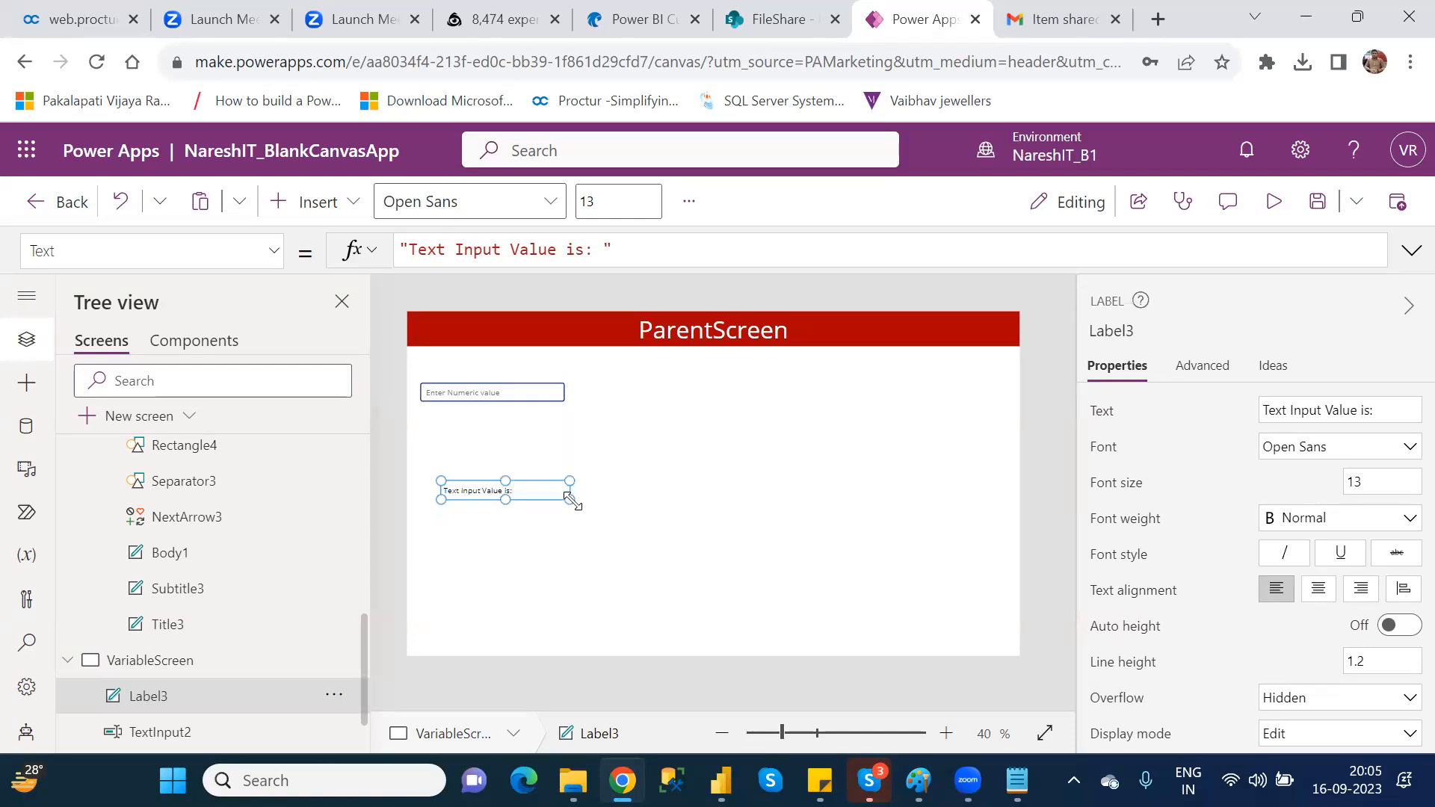
# Step: Check the text input's control name and extend the label's Text formula to "Text Input Value is: "& TextInput2
pyautogui.click(629, 249)
pyautogui.write('&')
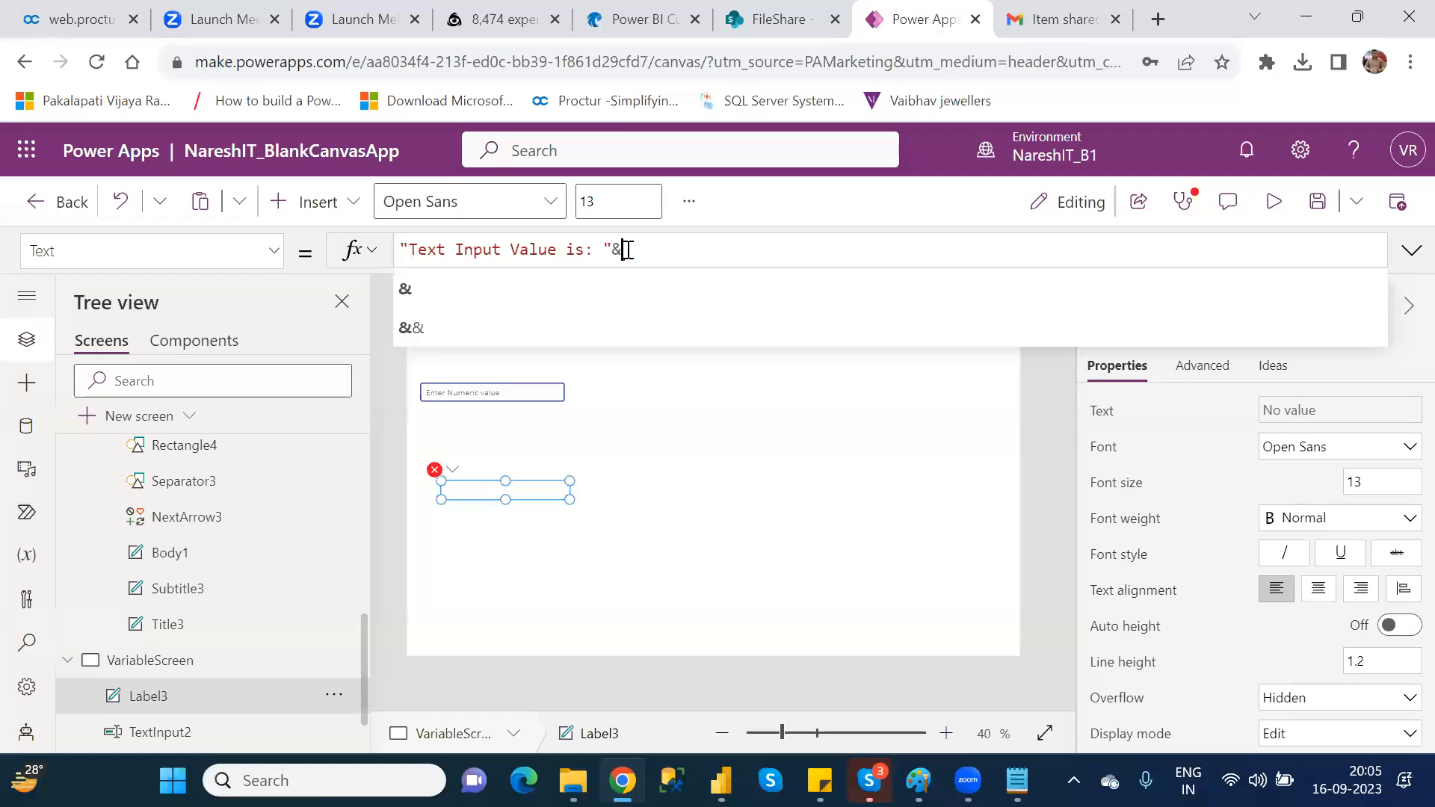
pyautogui.moveTo(613, 249); pyautogui.dragTo(627, 250)
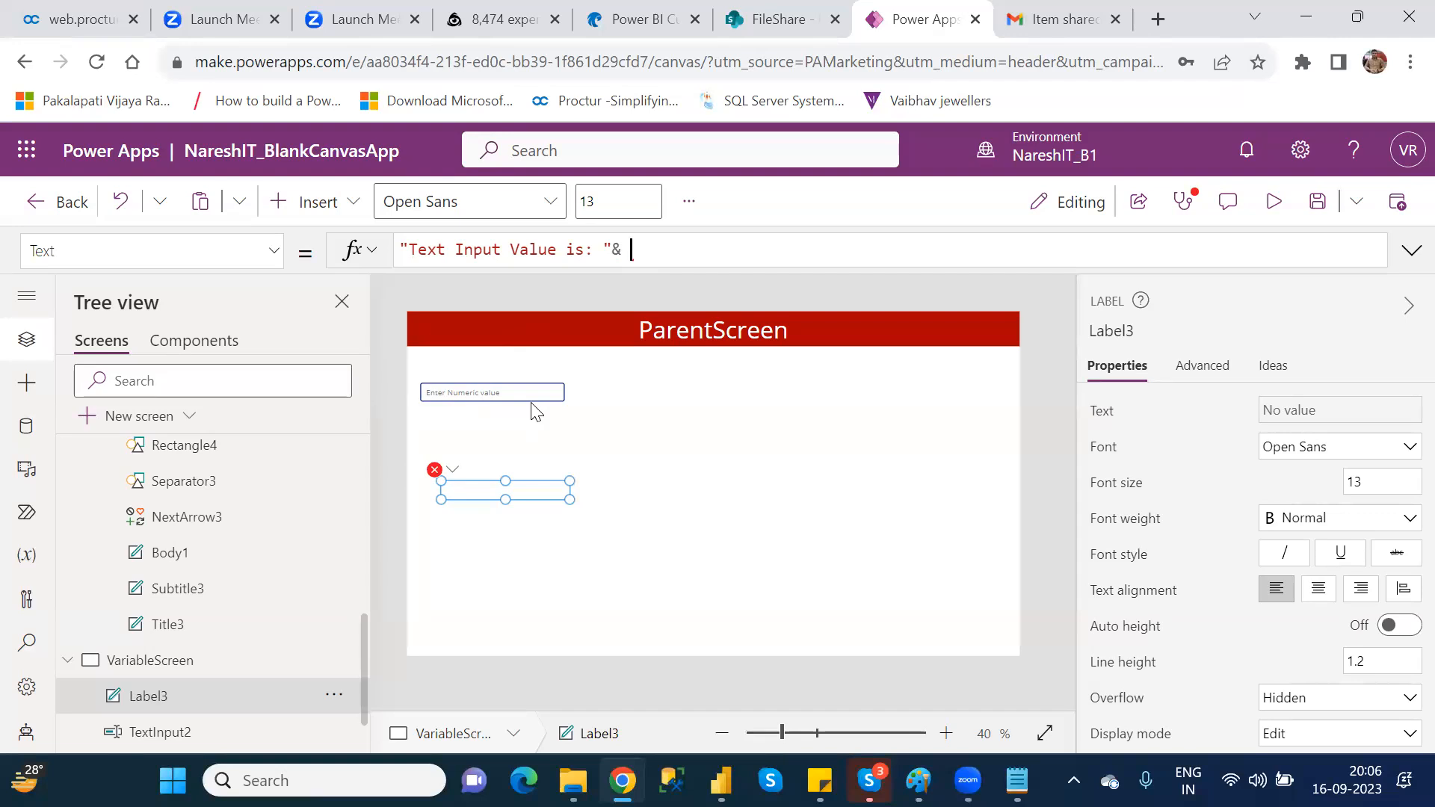
pyautogui.click(495, 390)
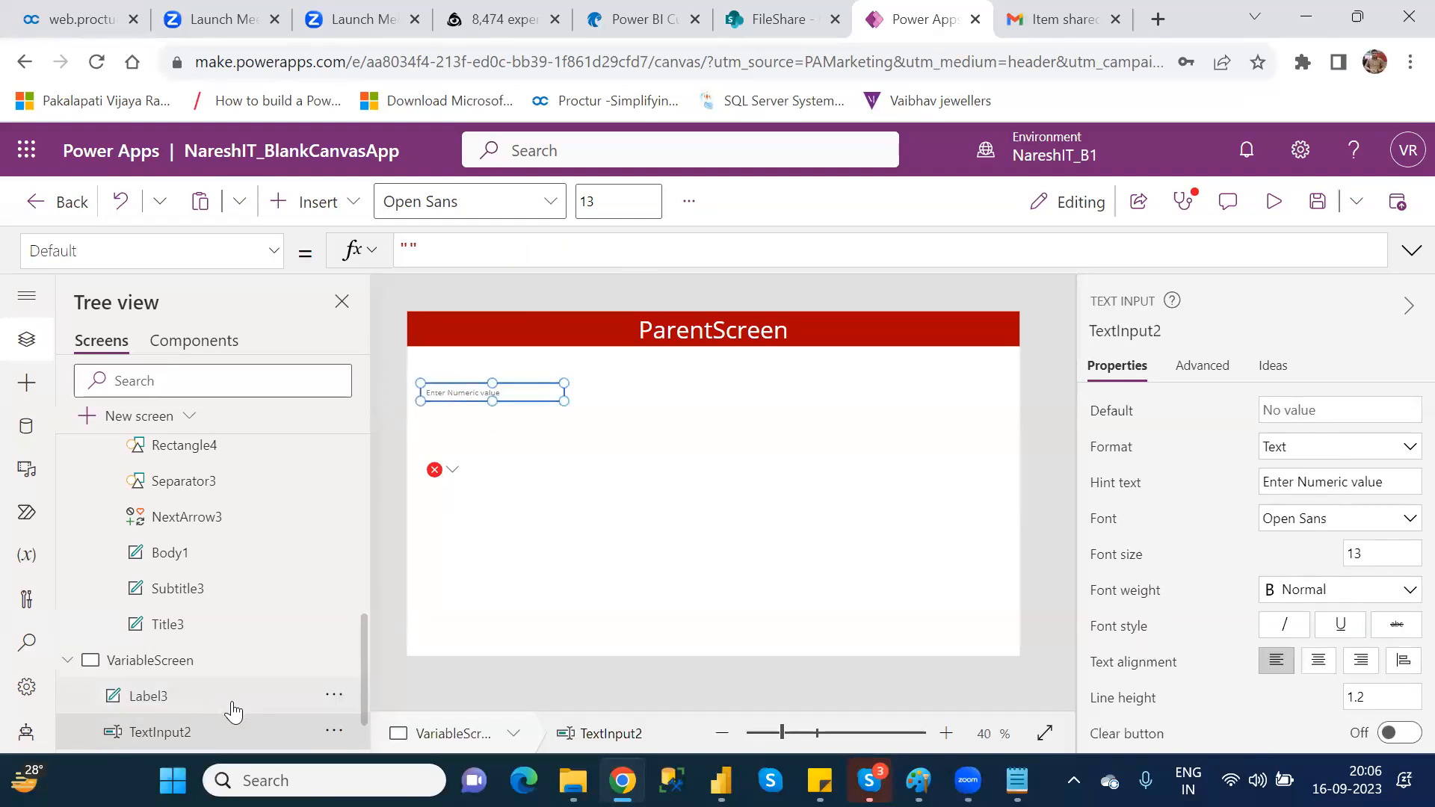
pyautogui.click(452, 475)
pyautogui.click(494, 502)
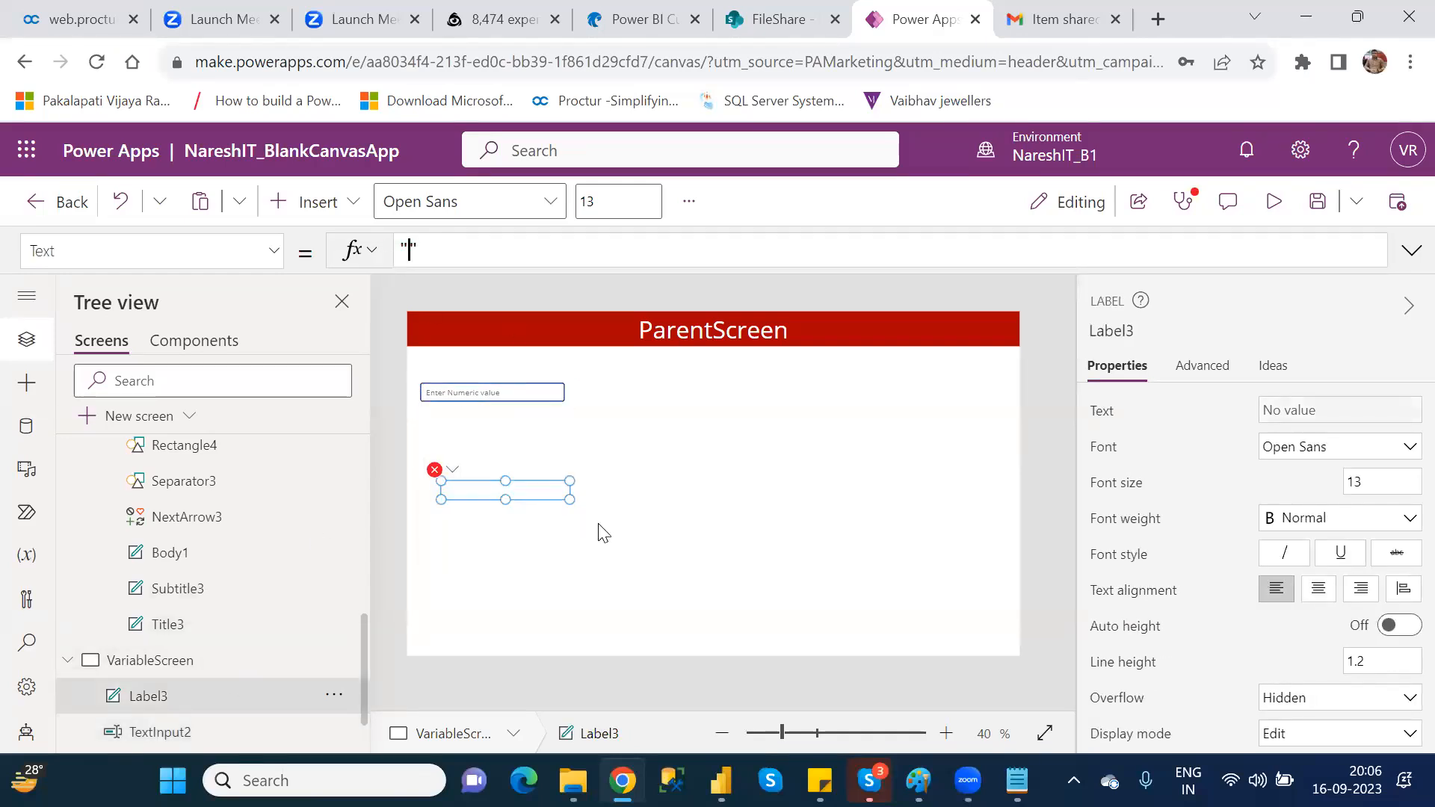
pyautogui.click(441, 477)
pyautogui.click(499, 510)
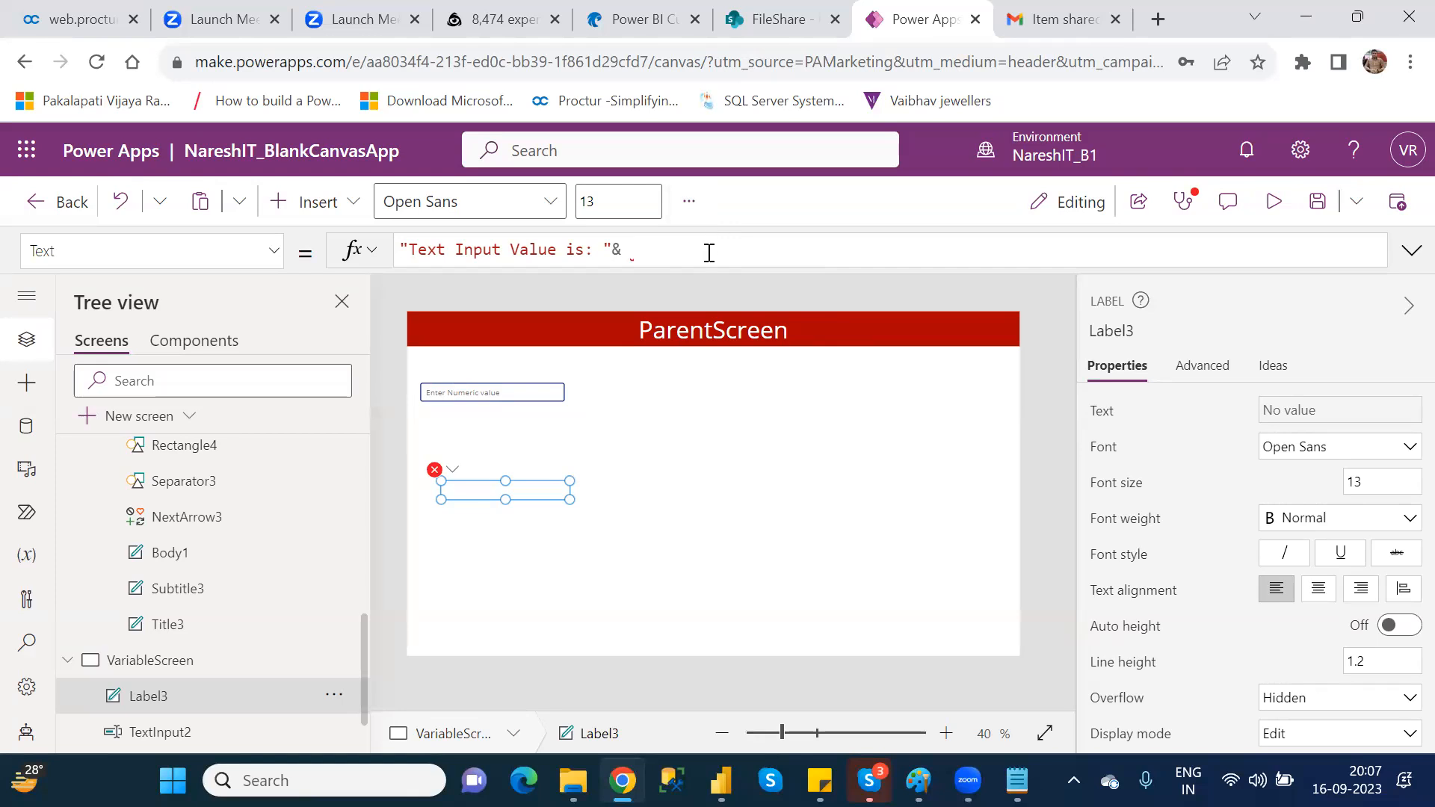
pyautogui.write('text')
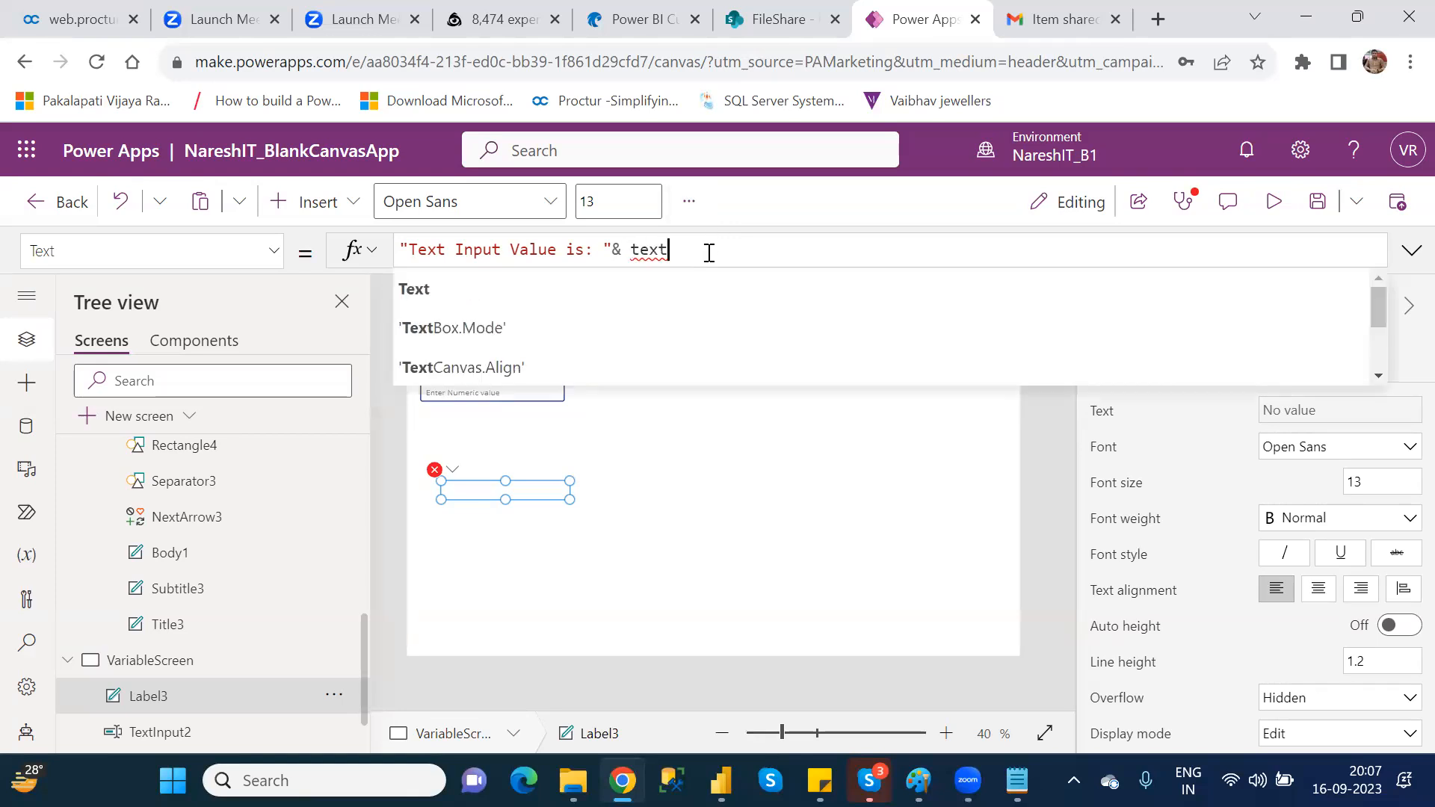
pyautogui.write('inp')
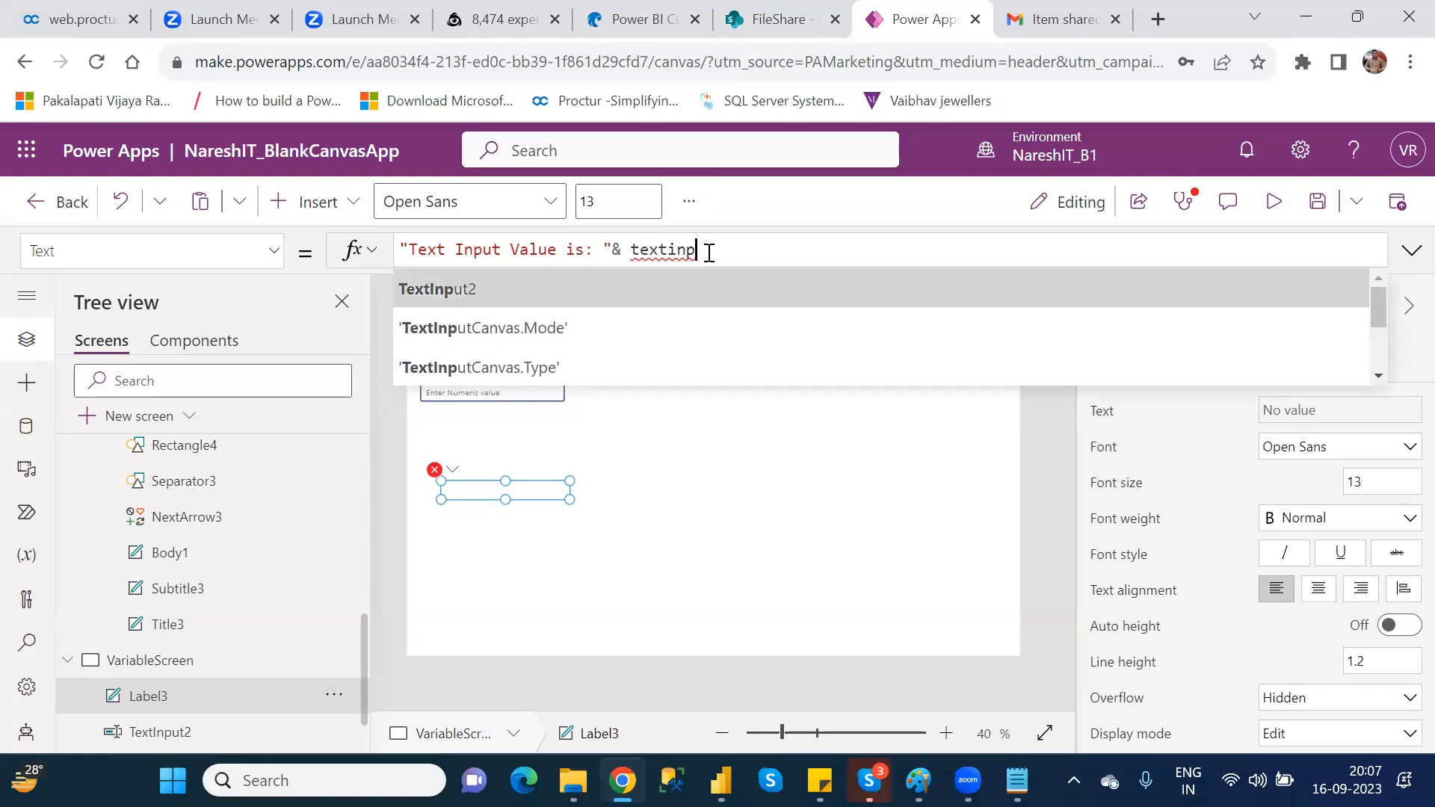
pyautogui.press('Tab')
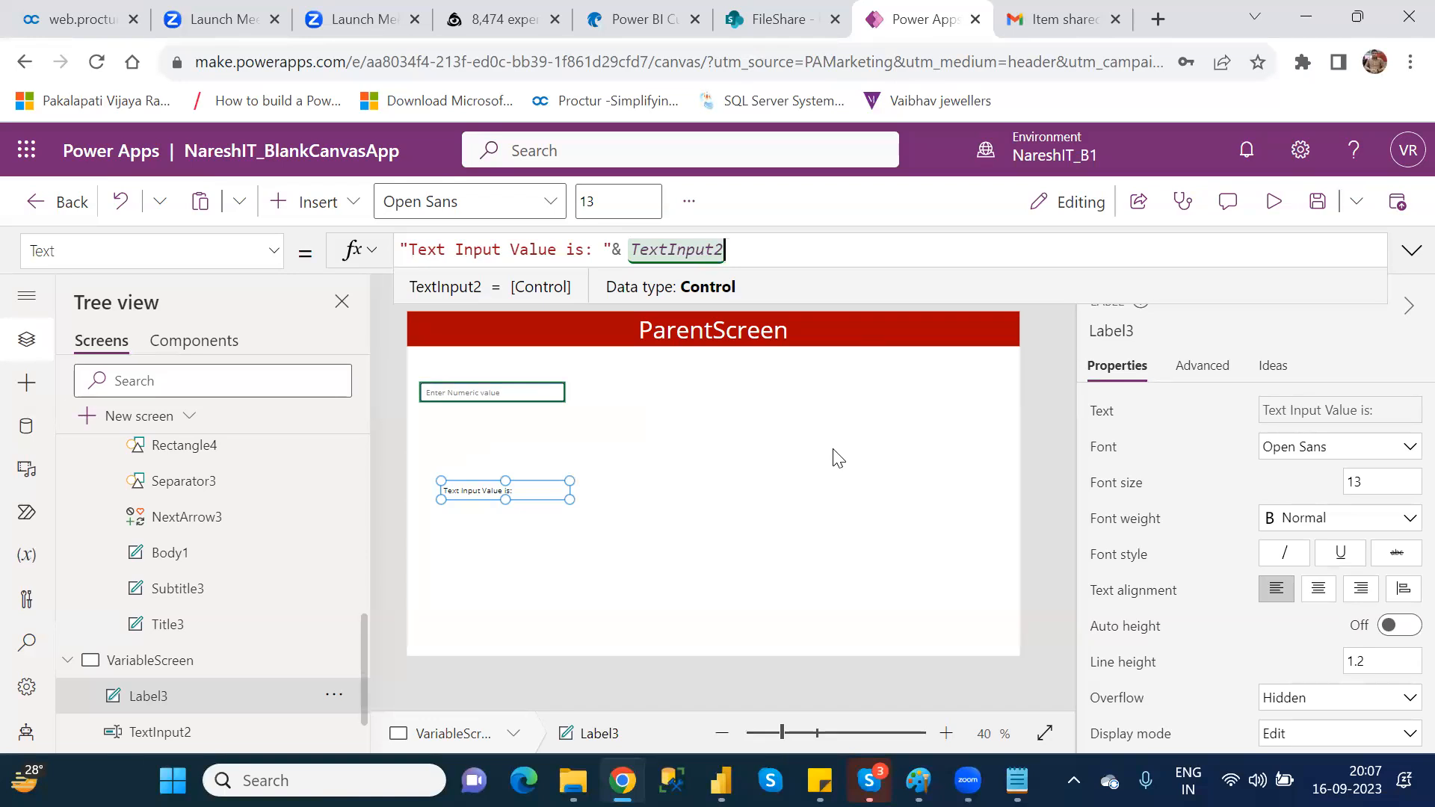
# Step: Preview the screen, enter xyz in the text input to test the label, close the preview and dismiss the tip
pyautogui.click(1274, 201)
pyautogui.click(348, 314)
pyautogui.write('xyz')
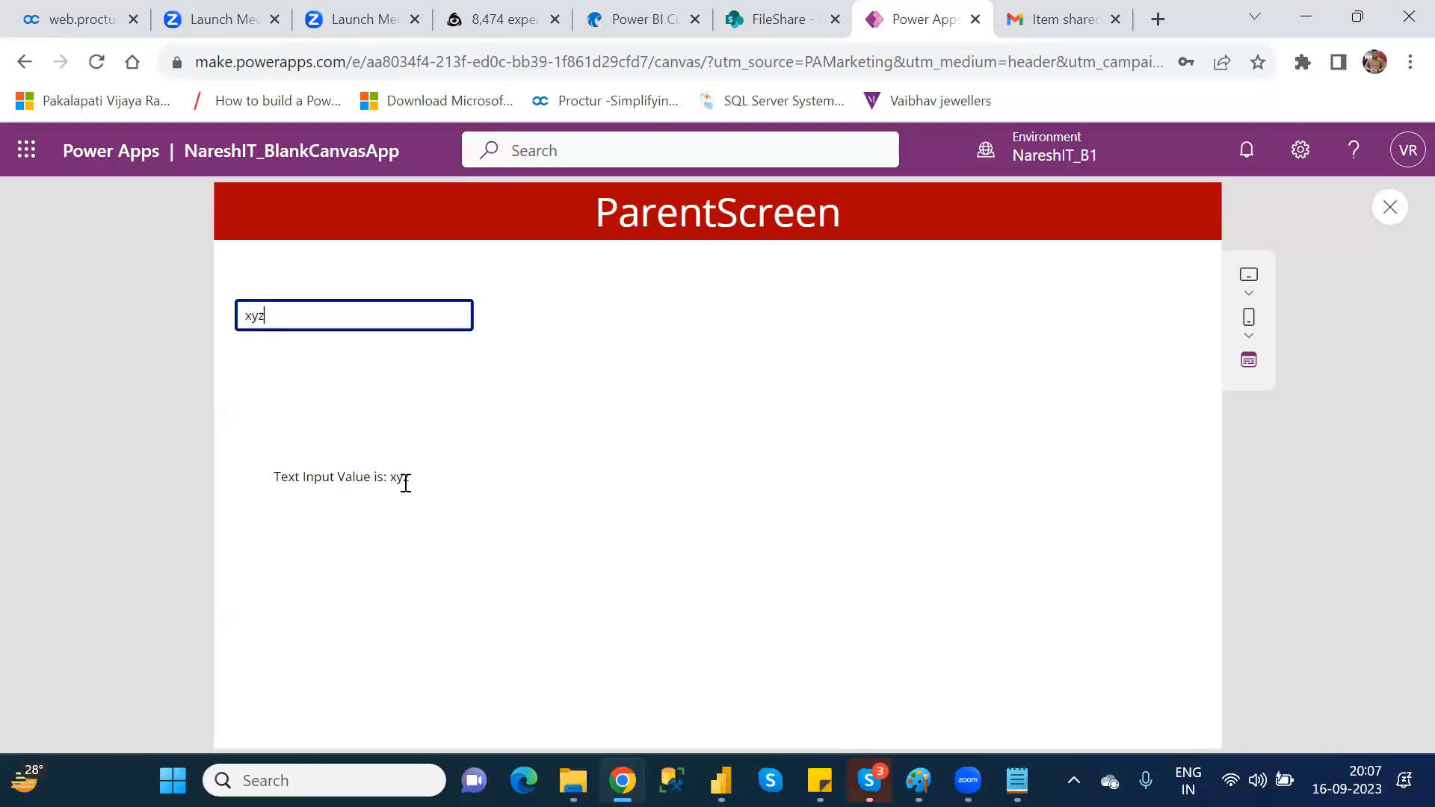
pyautogui.click(1390, 209)
pyautogui.click(925, 548)
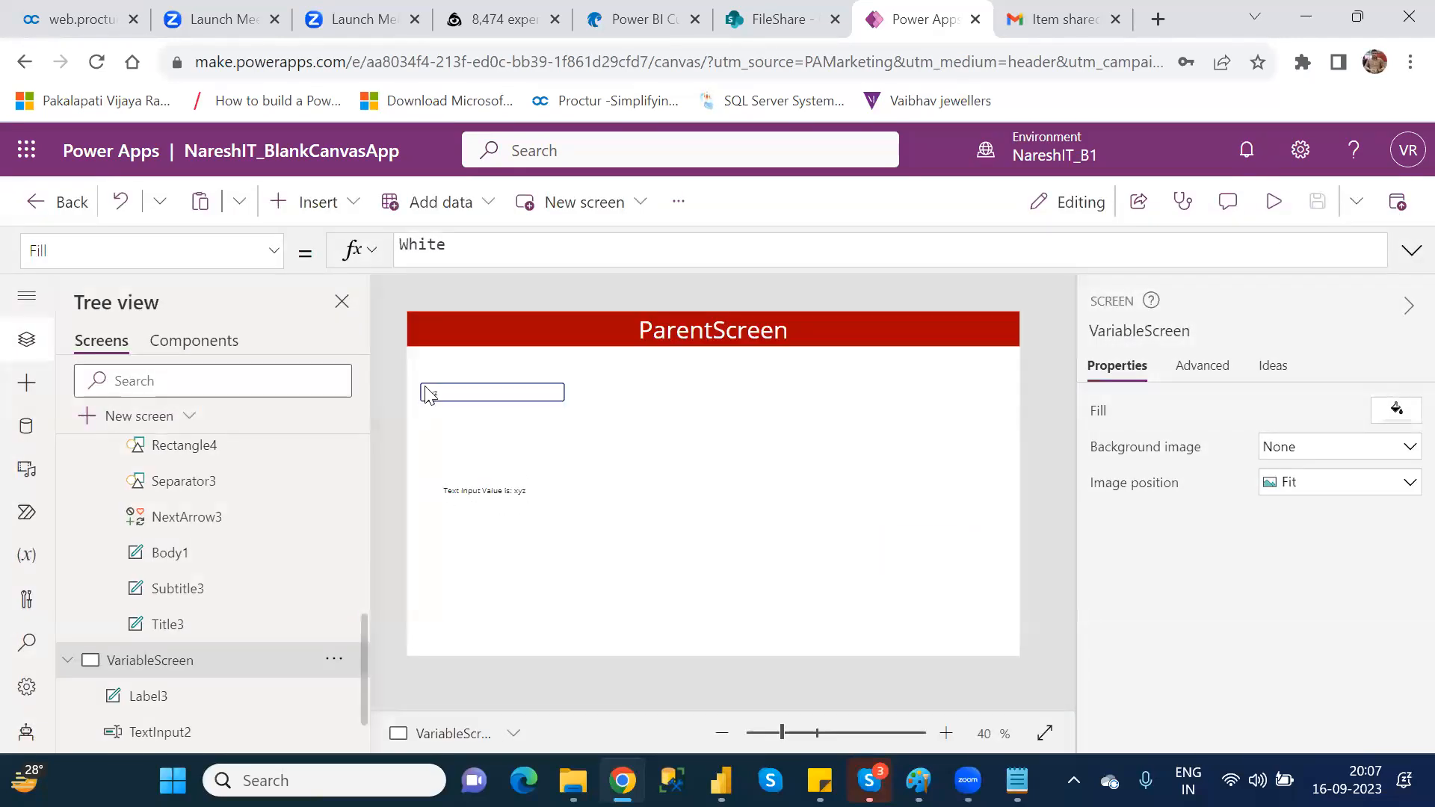
# Step: Preview the screen with 567 in the text input, close the preview and review the & operator in the label's formula
pyautogui.click(1265, 200)
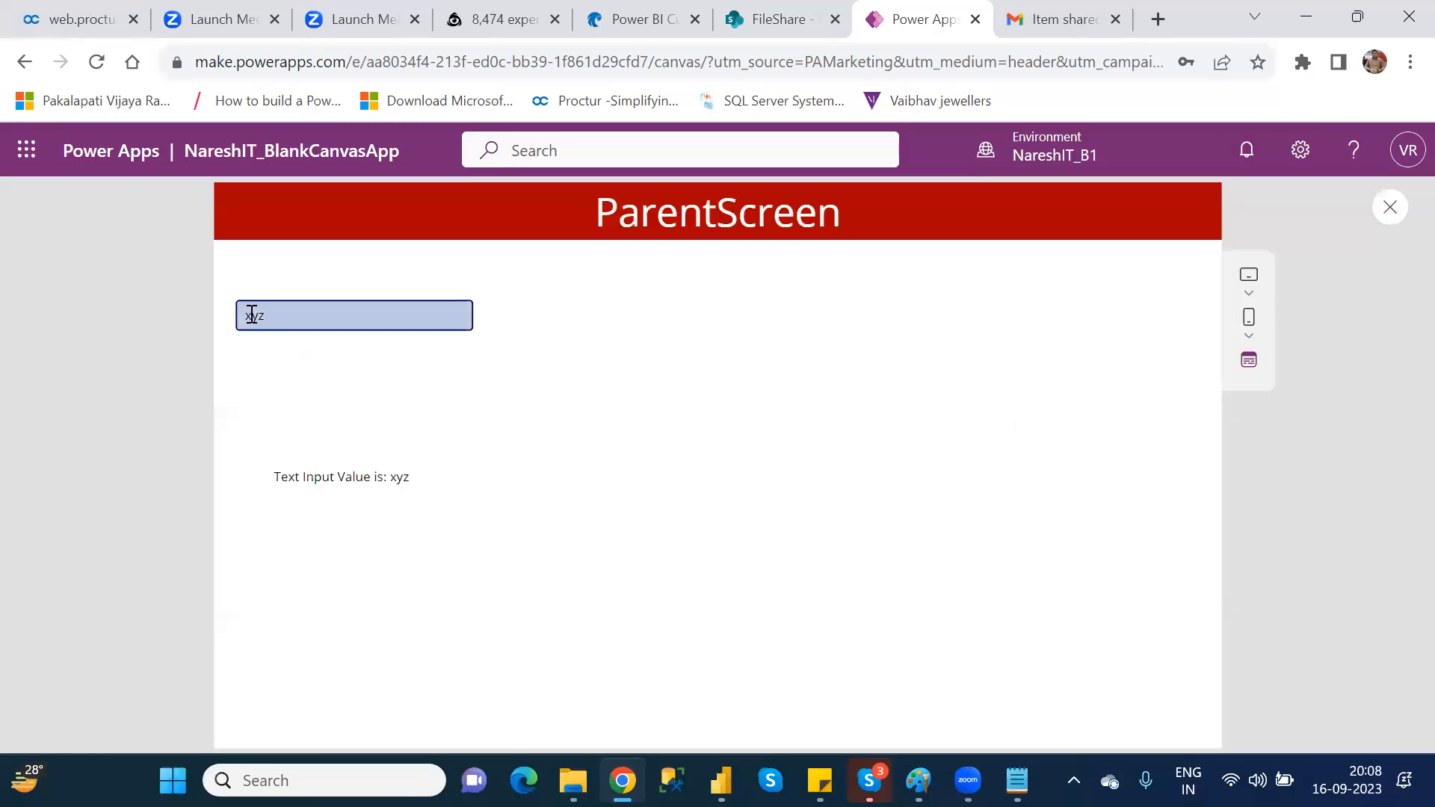
pyautogui.doubleClick(253, 313)
pyautogui.write('567')
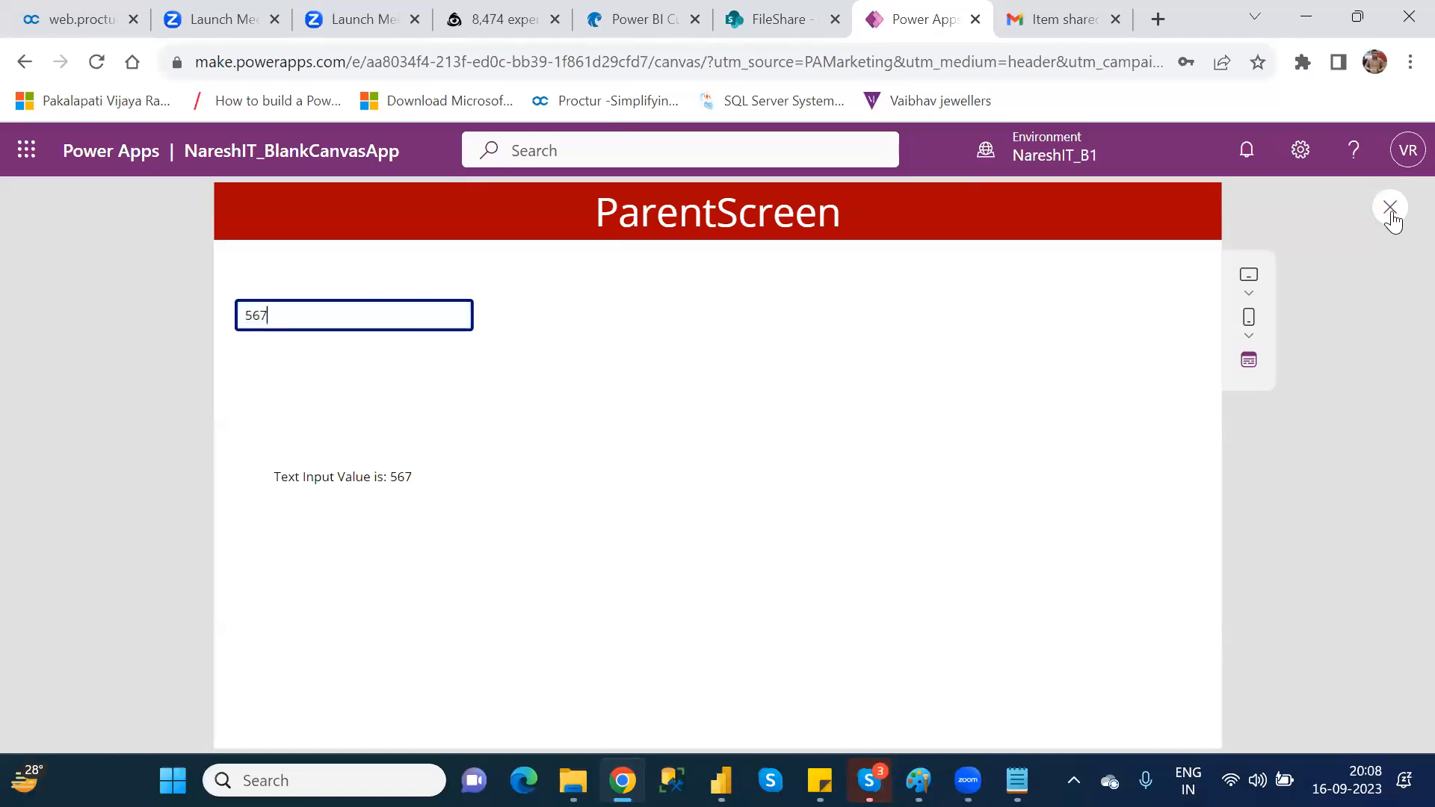
pyautogui.click(1391, 213)
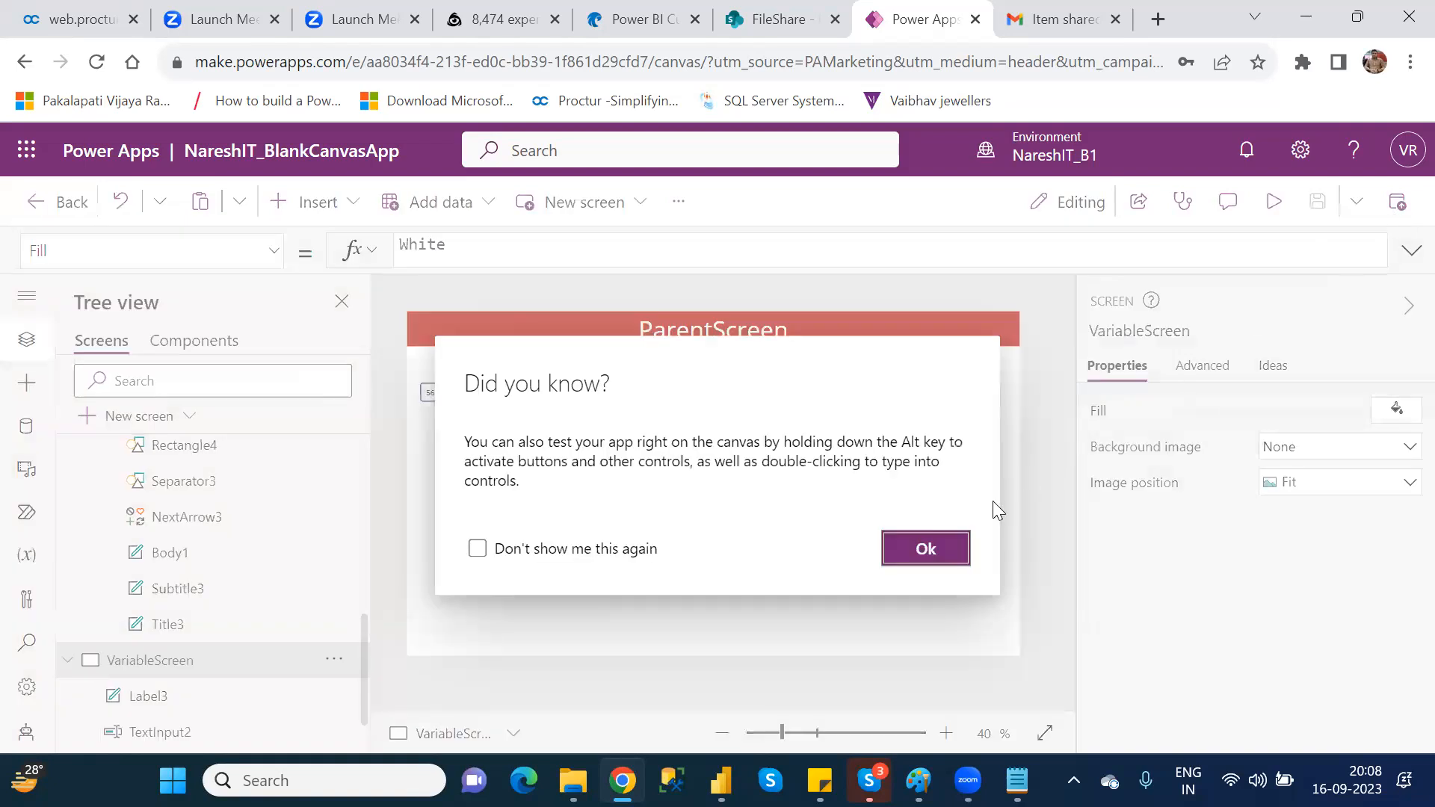
pyautogui.click(945, 552)
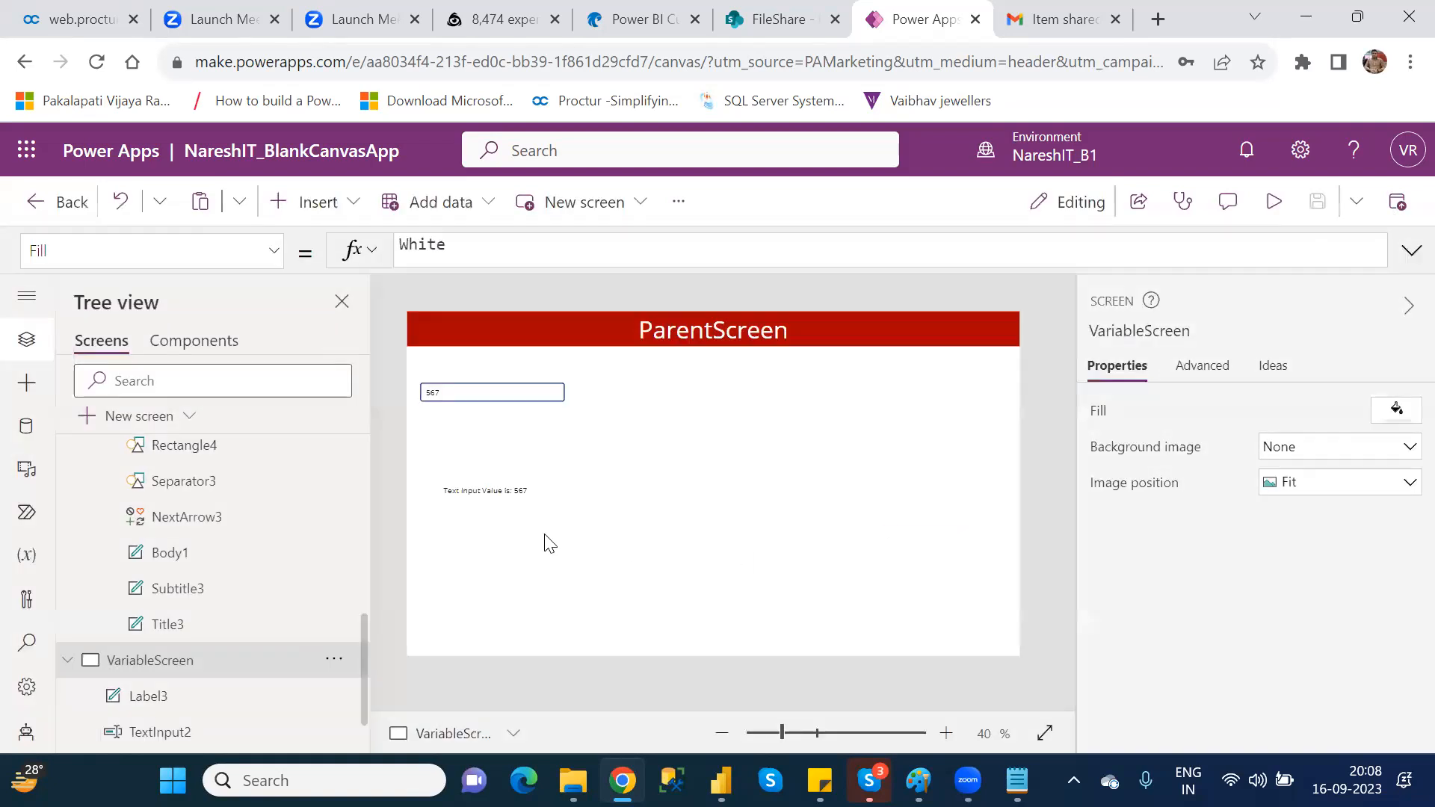
pyautogui.click(488, 491)
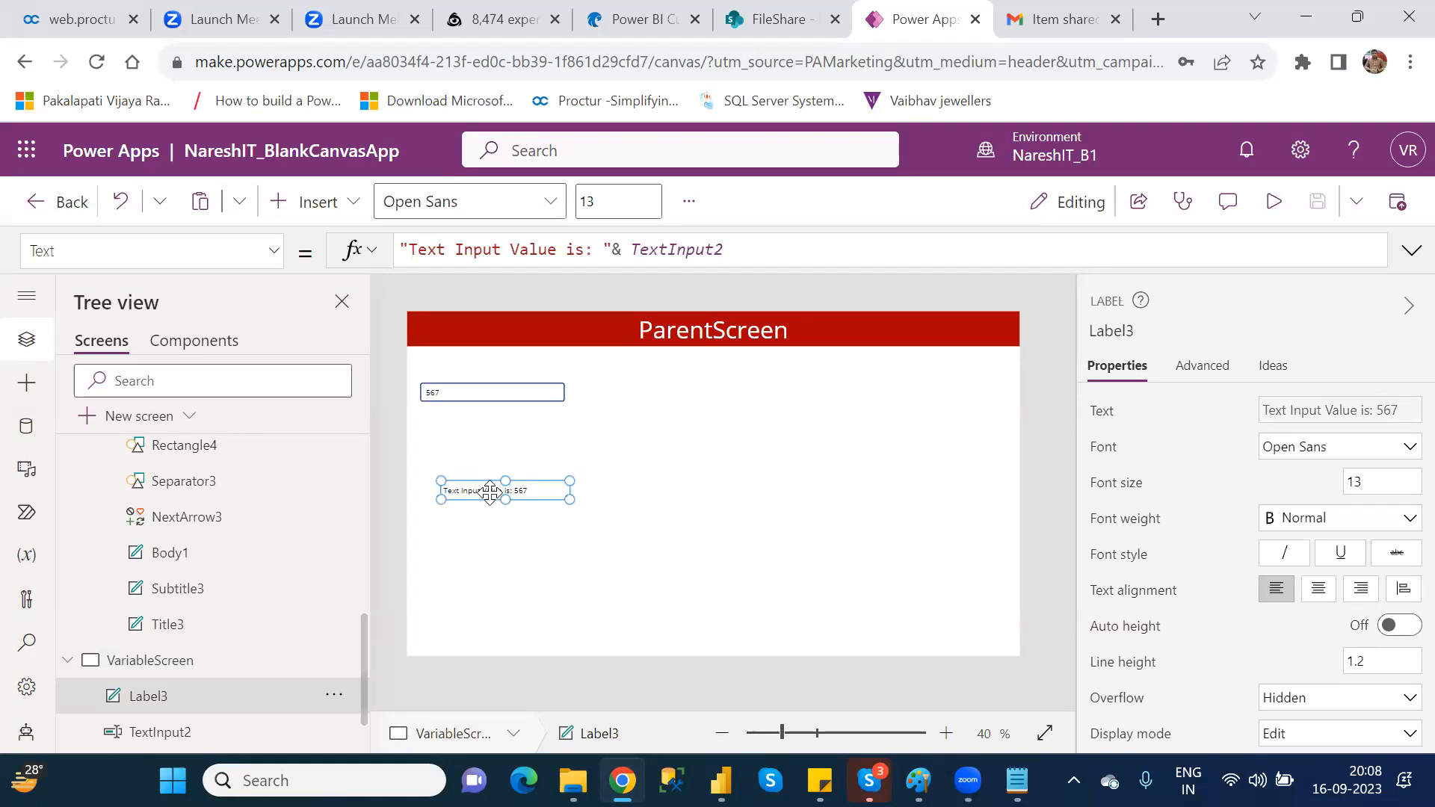
pyautogui.click(612, 248)
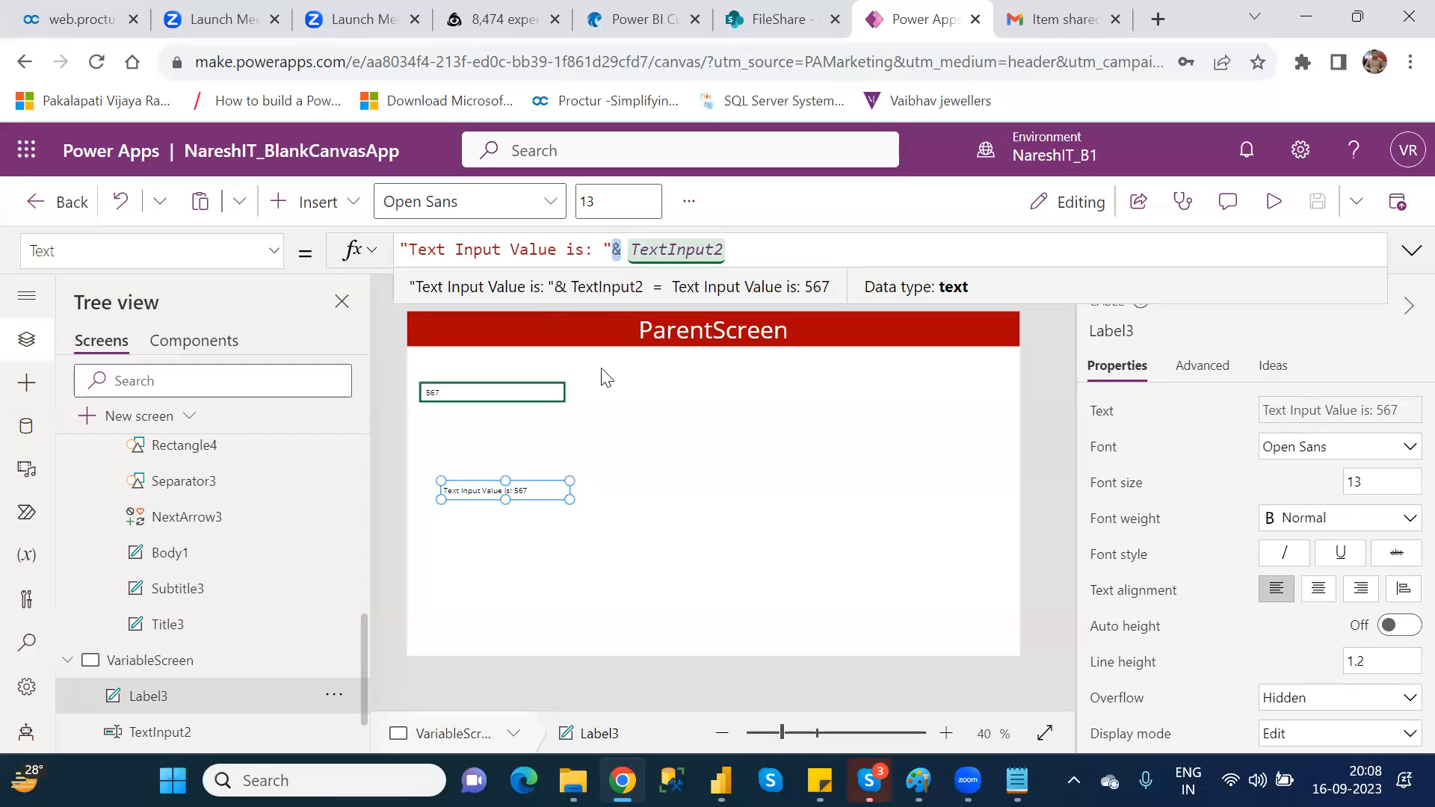
pyautogui.click(714, 426)
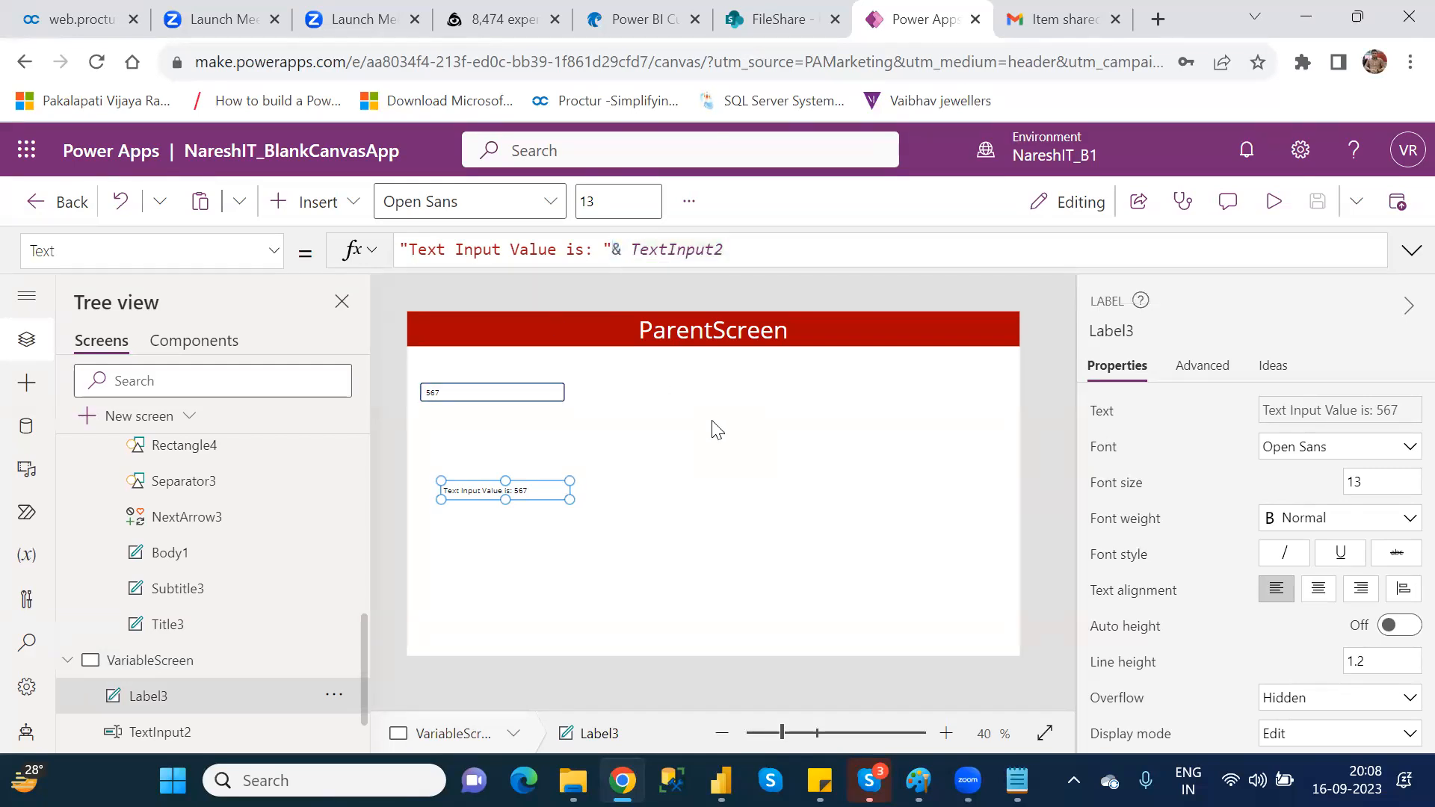
# Step: Search the insertable controls for "but" and add a button to VariableScreen
pyautogui.click(325, 215)
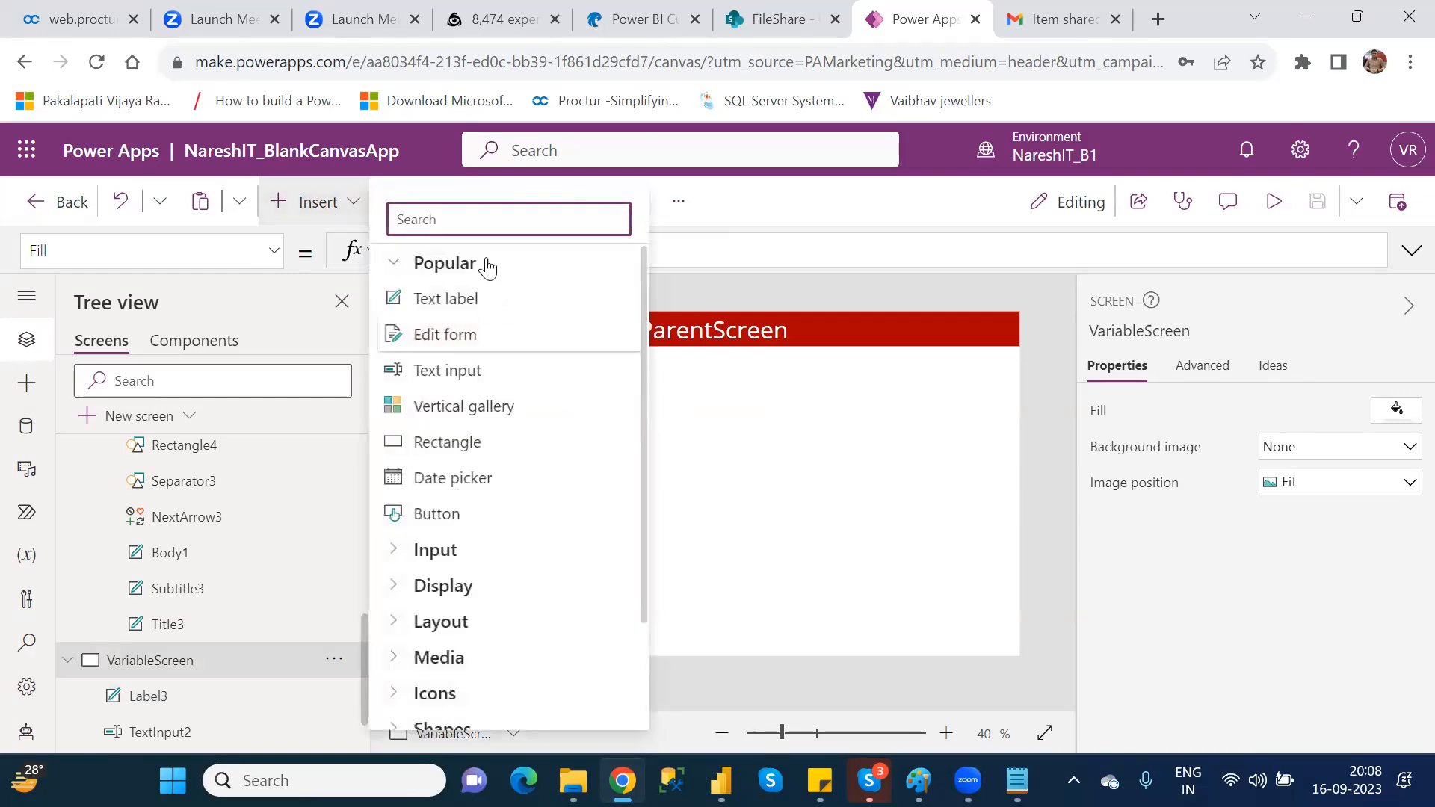
pyautogui.write('but')
pyautogui.click(469, 301)
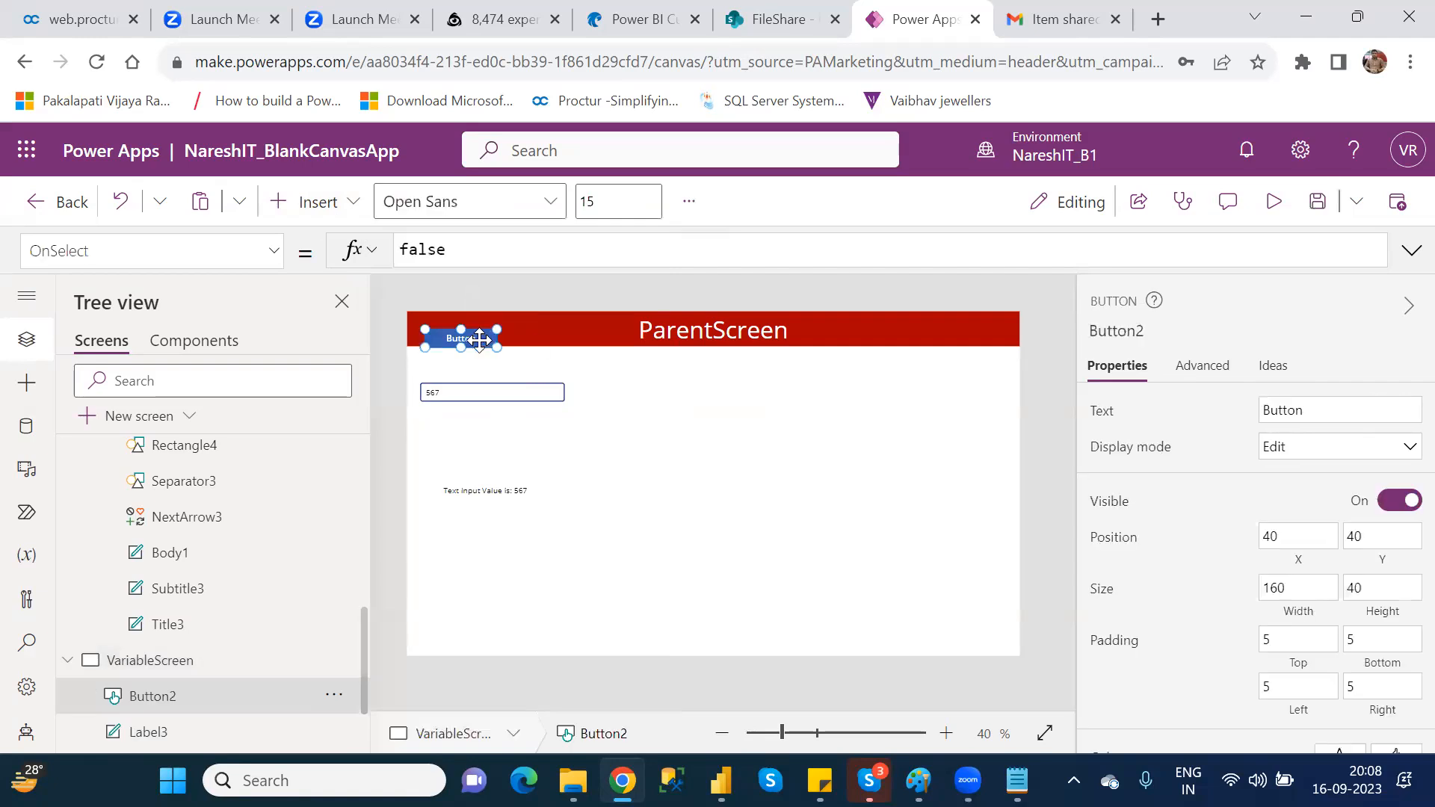
# Step: Move the button beside the text input at X 375, Y 160 and clear the false default from its OnSelect formula
pyautogui.moveTo(619, 387); pyautogui.dragTo(630, 389)
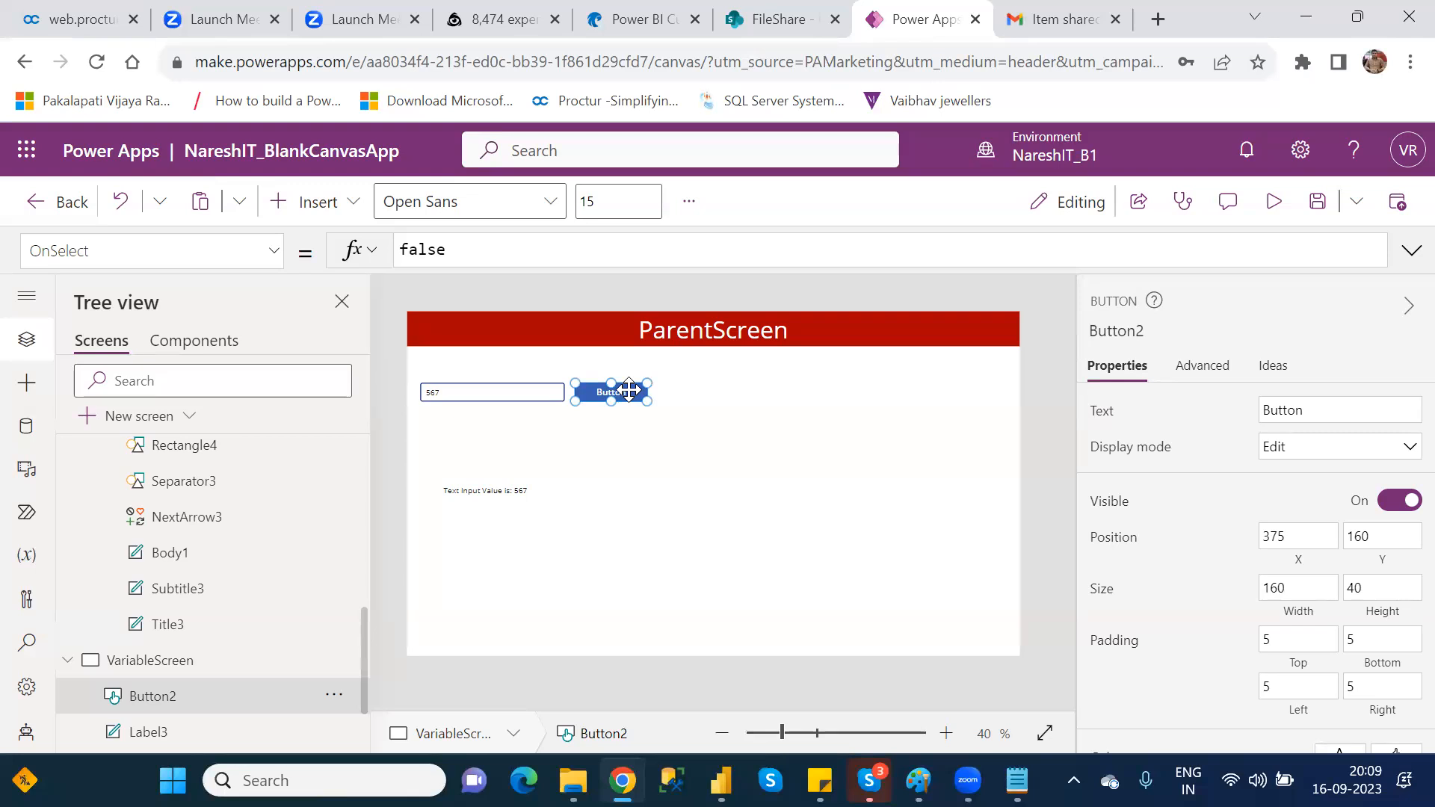
pyautogui.click(523, 535)
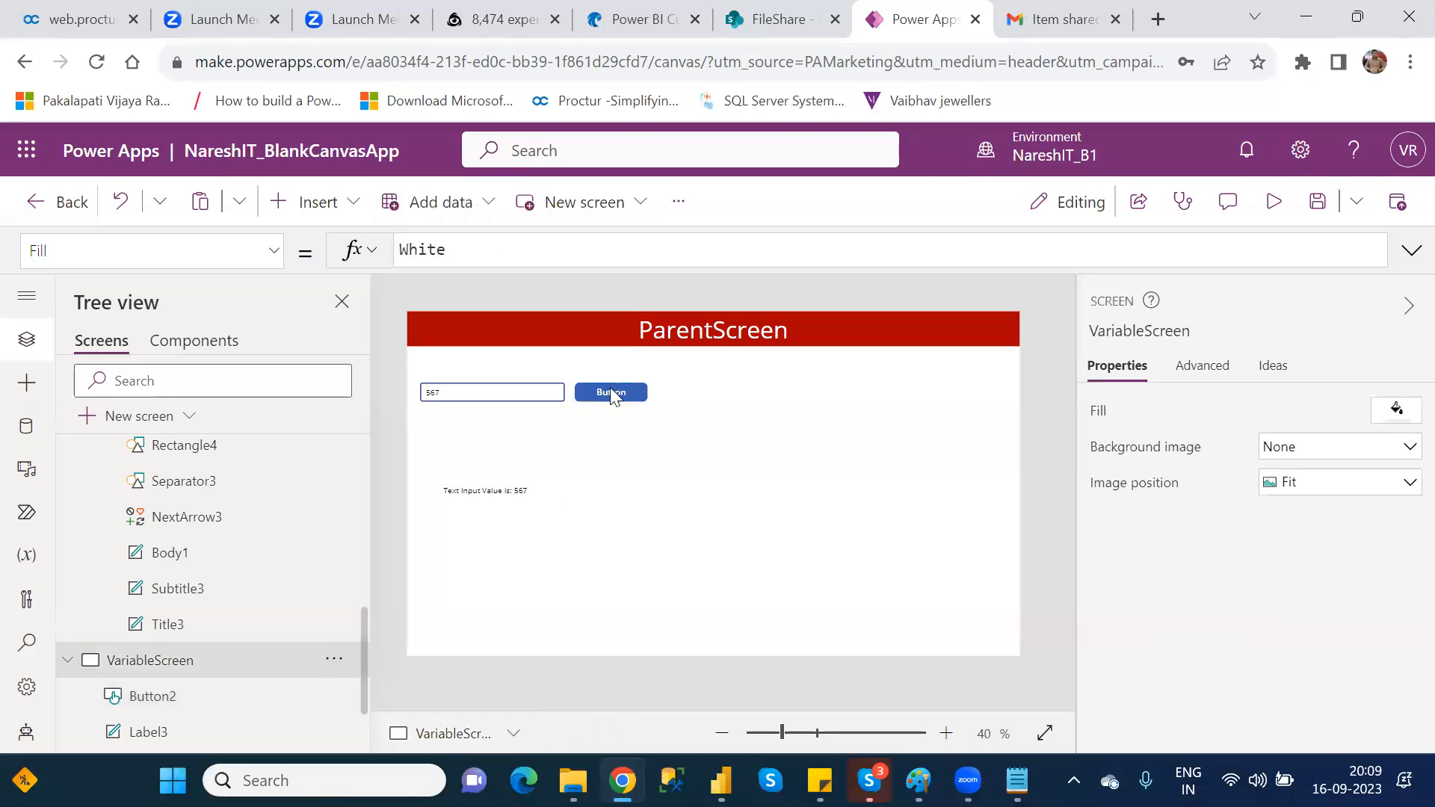
pyautogui.click(610, 387)
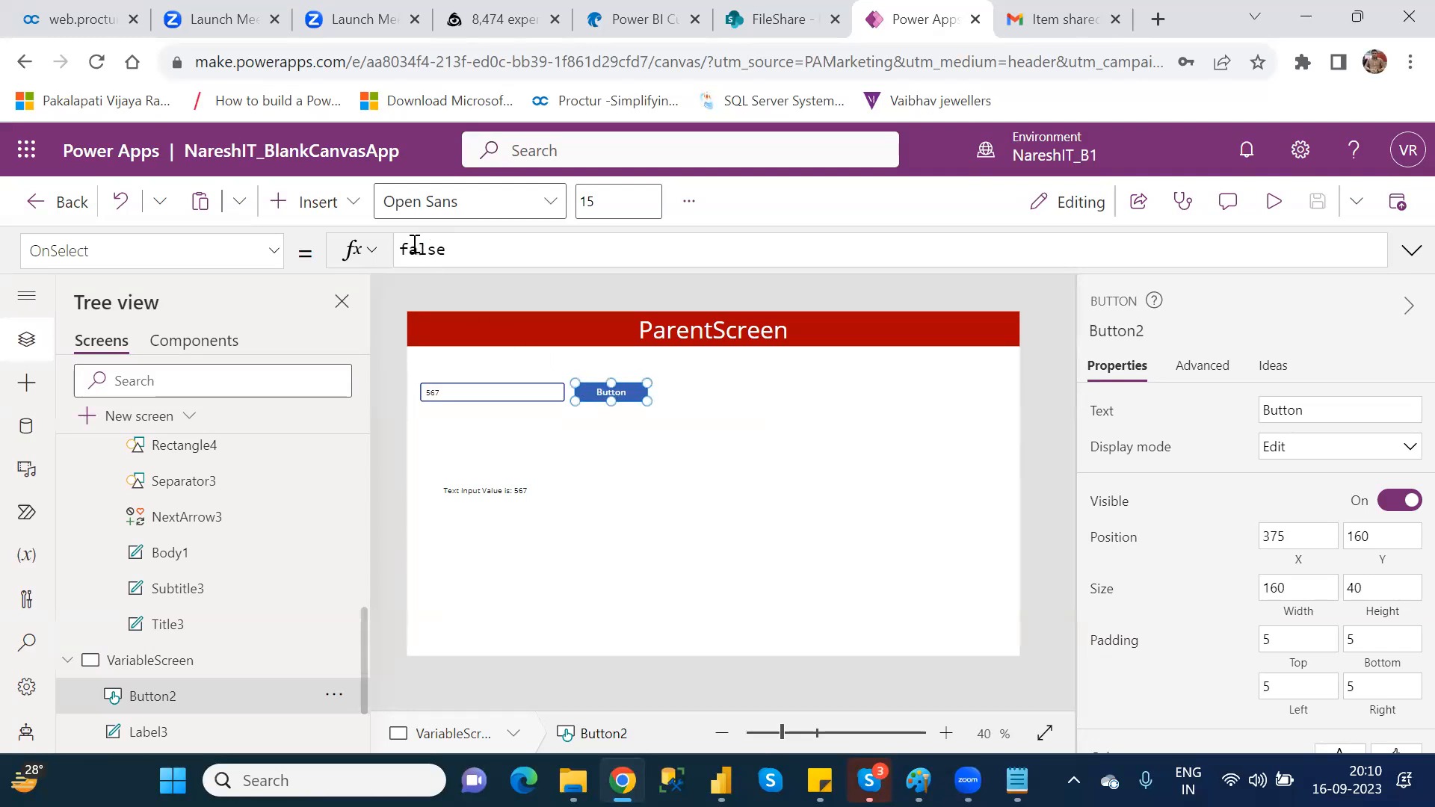
pyautogui.click(420, 248)
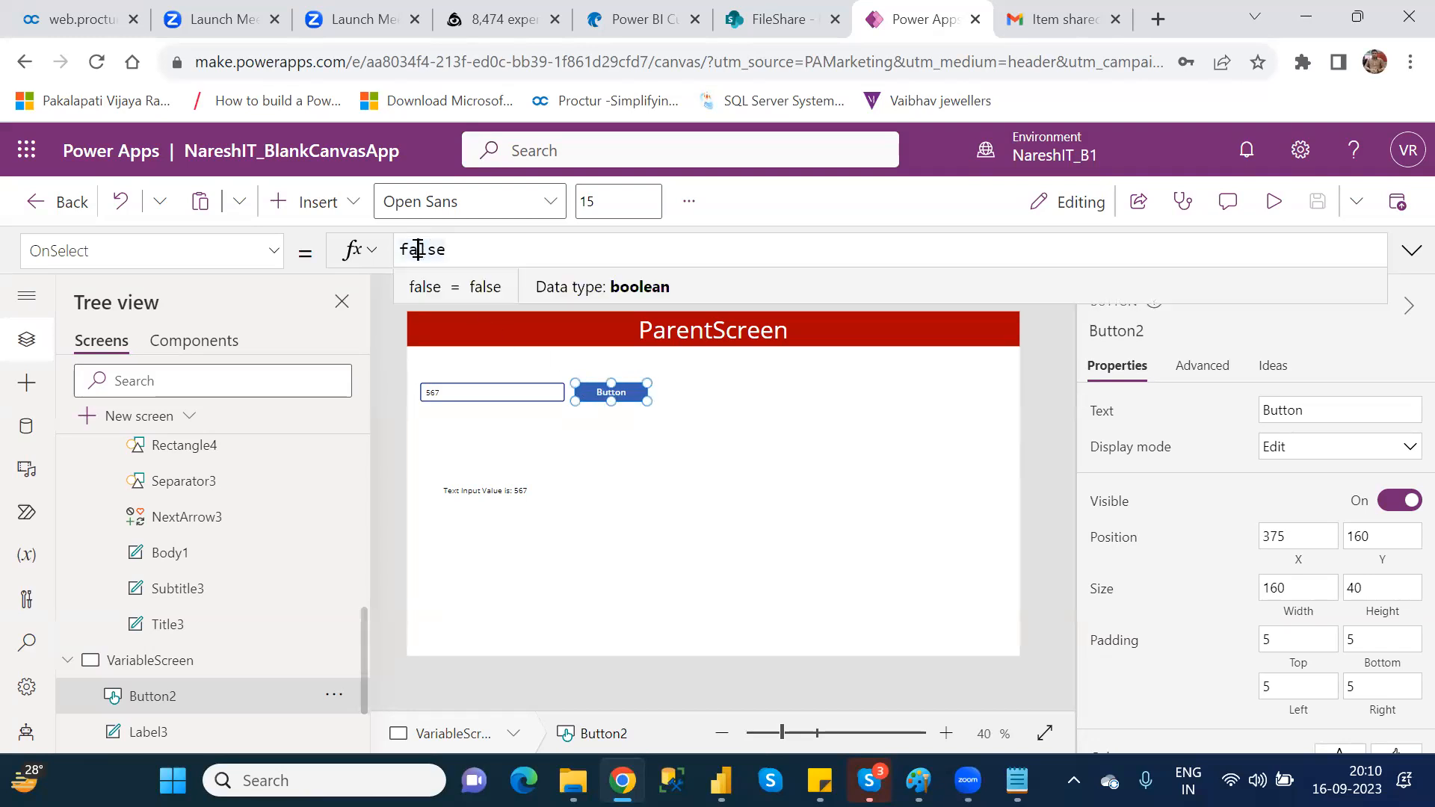
pyautogui.press('BackSpace')
pyautogui.doubleClick(417, 249)
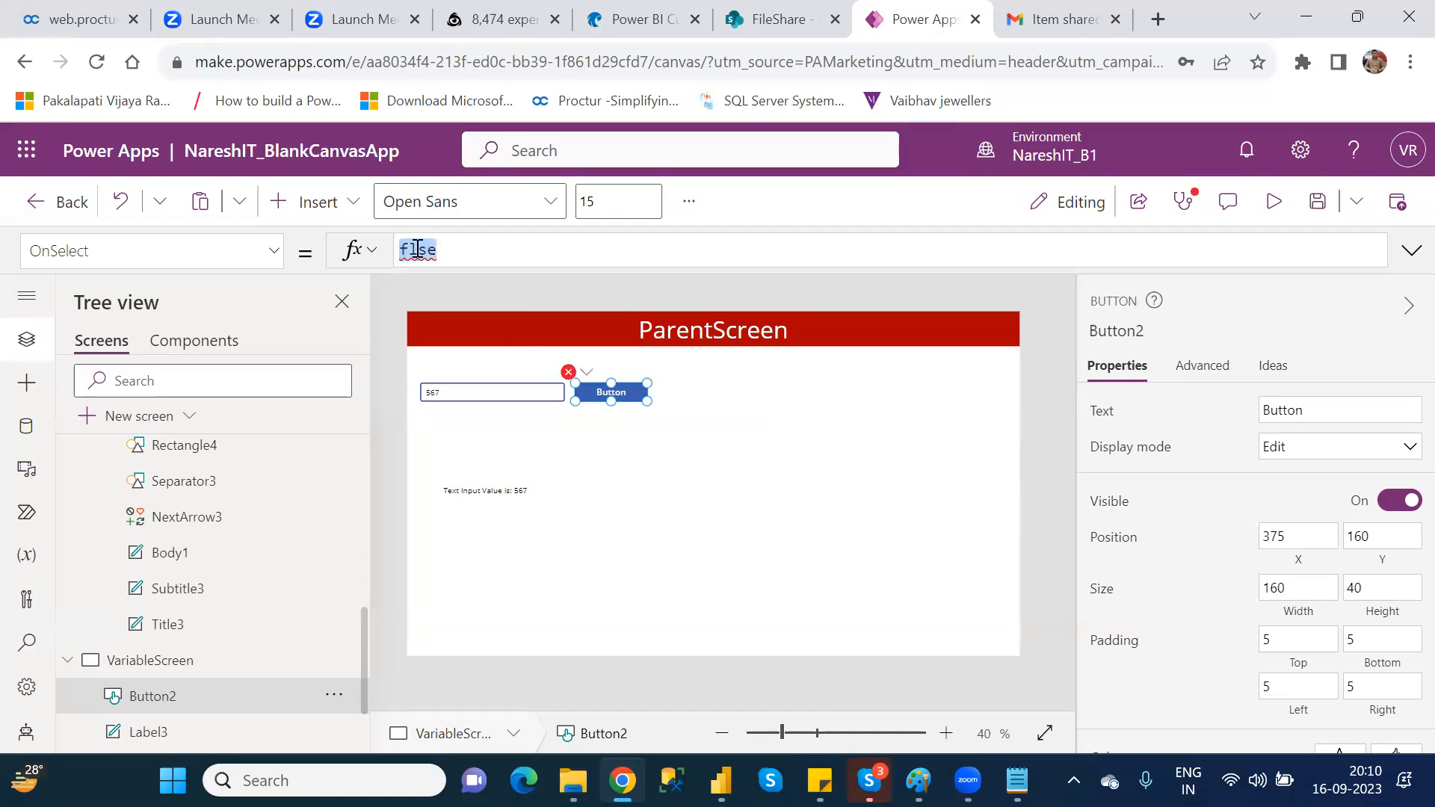
pyautogui.press('BackSpace')
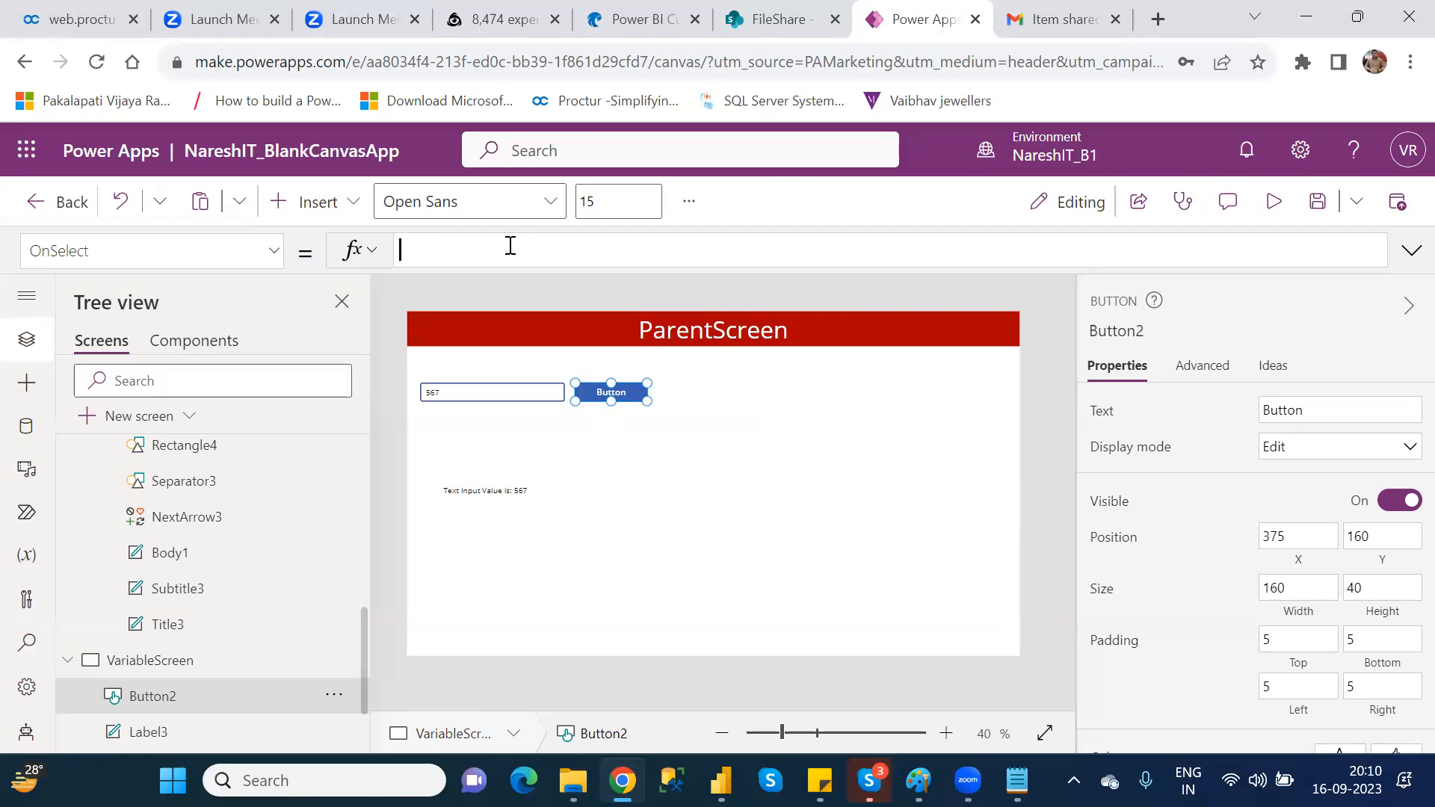
# Step: Set the button's OnSelect formula to UpdateContext({LocalVar:34})
pyautogui.write('updat')
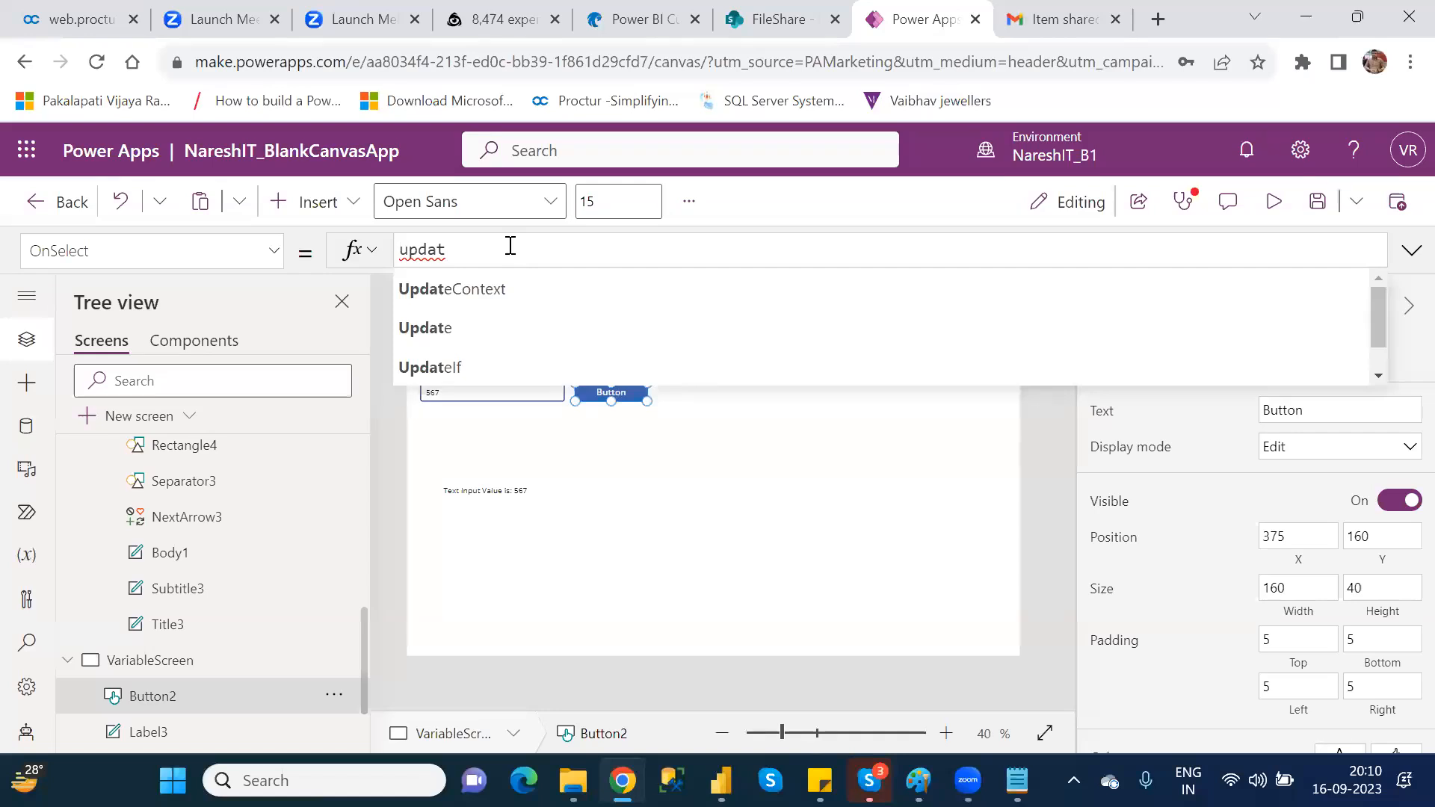
pyautogui.press('Down')
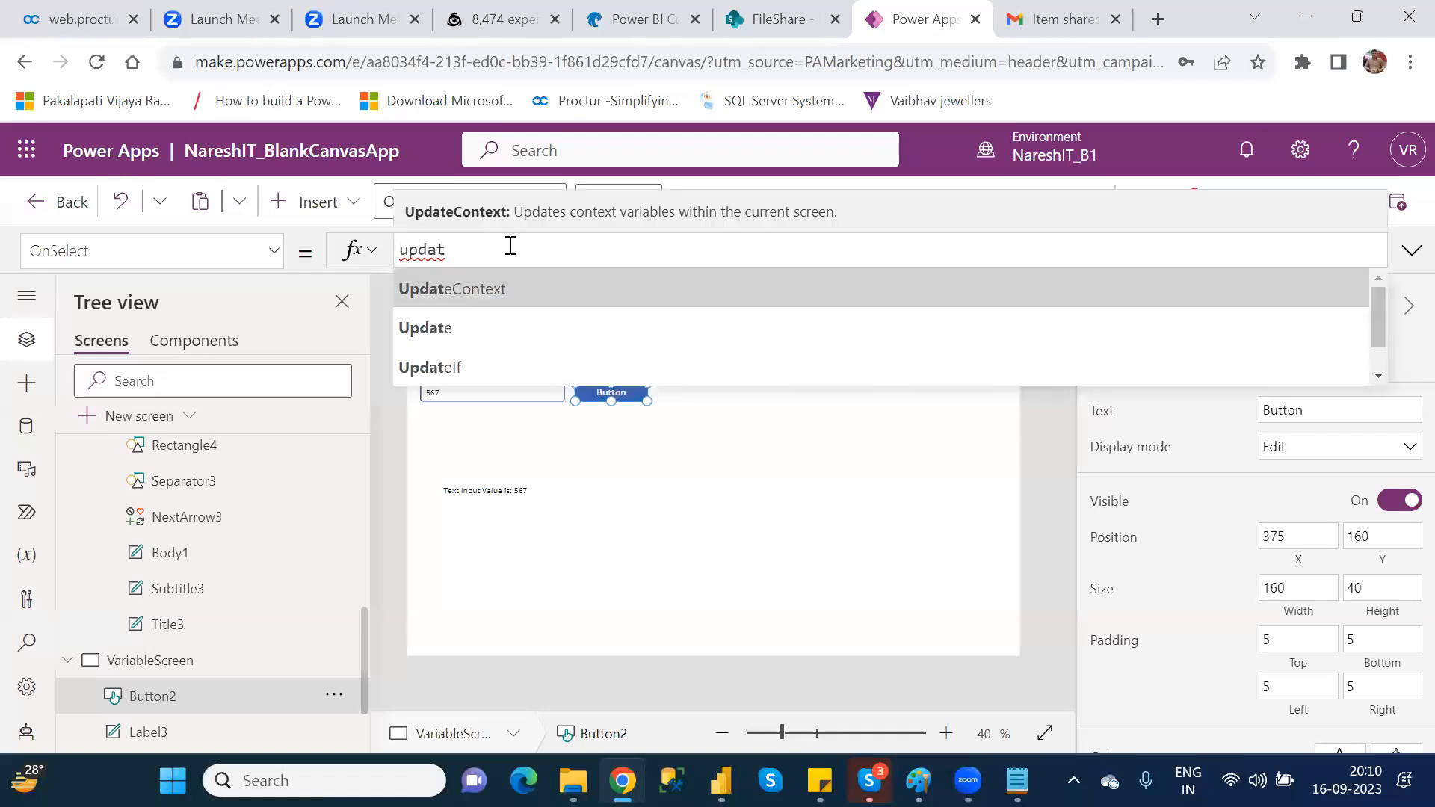
pyautogui.press('Tab')
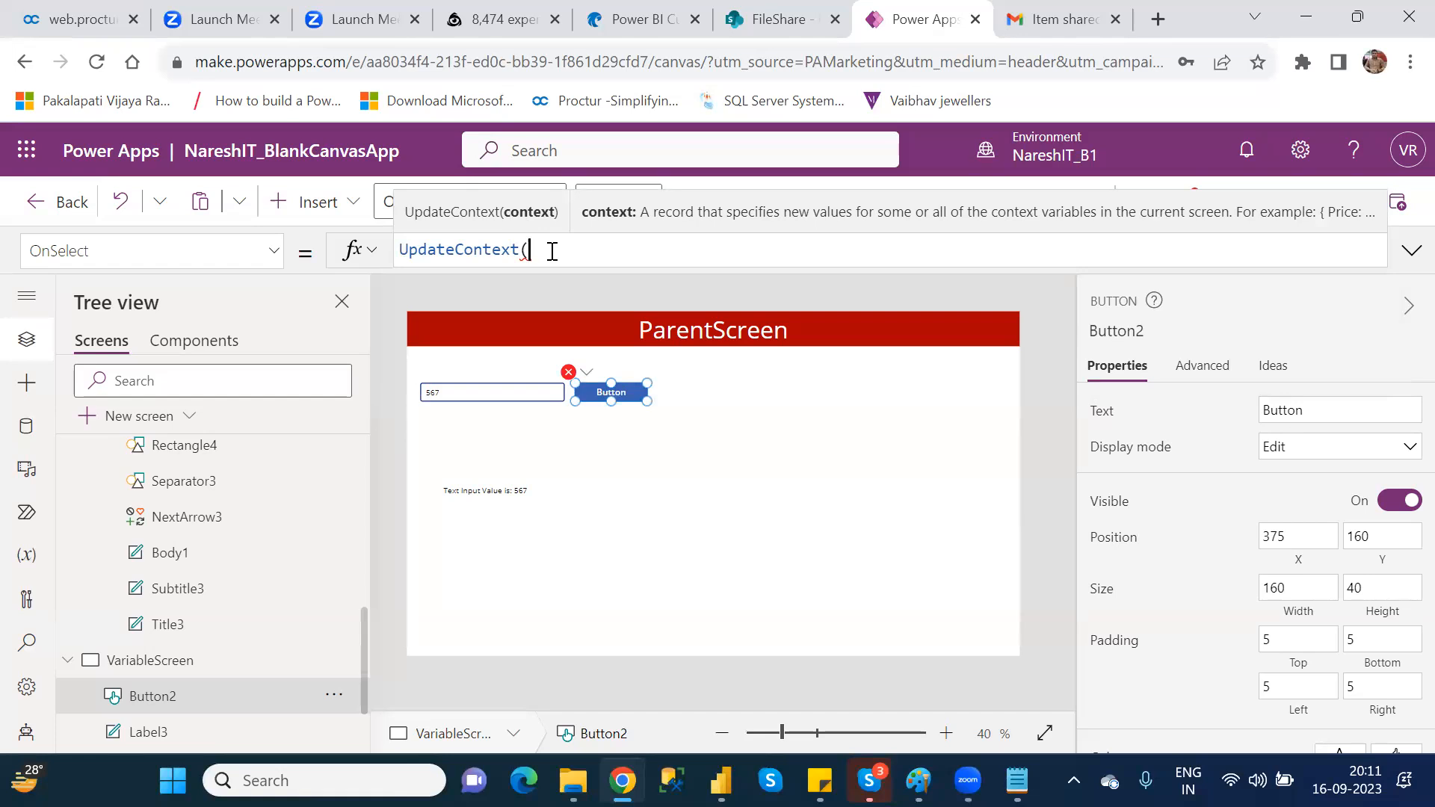
pyautogui.write('{')
pyautogui.moveTo(531, 248); pyautogui.dragTo(542, 250)
pyautogui.click(542, 250)
pyautogui.write('localVar')
pyautogui.hotkey('ctrl', 'shift', 'Left')
pyautogui.press('End')
pyautogui.write('34})')
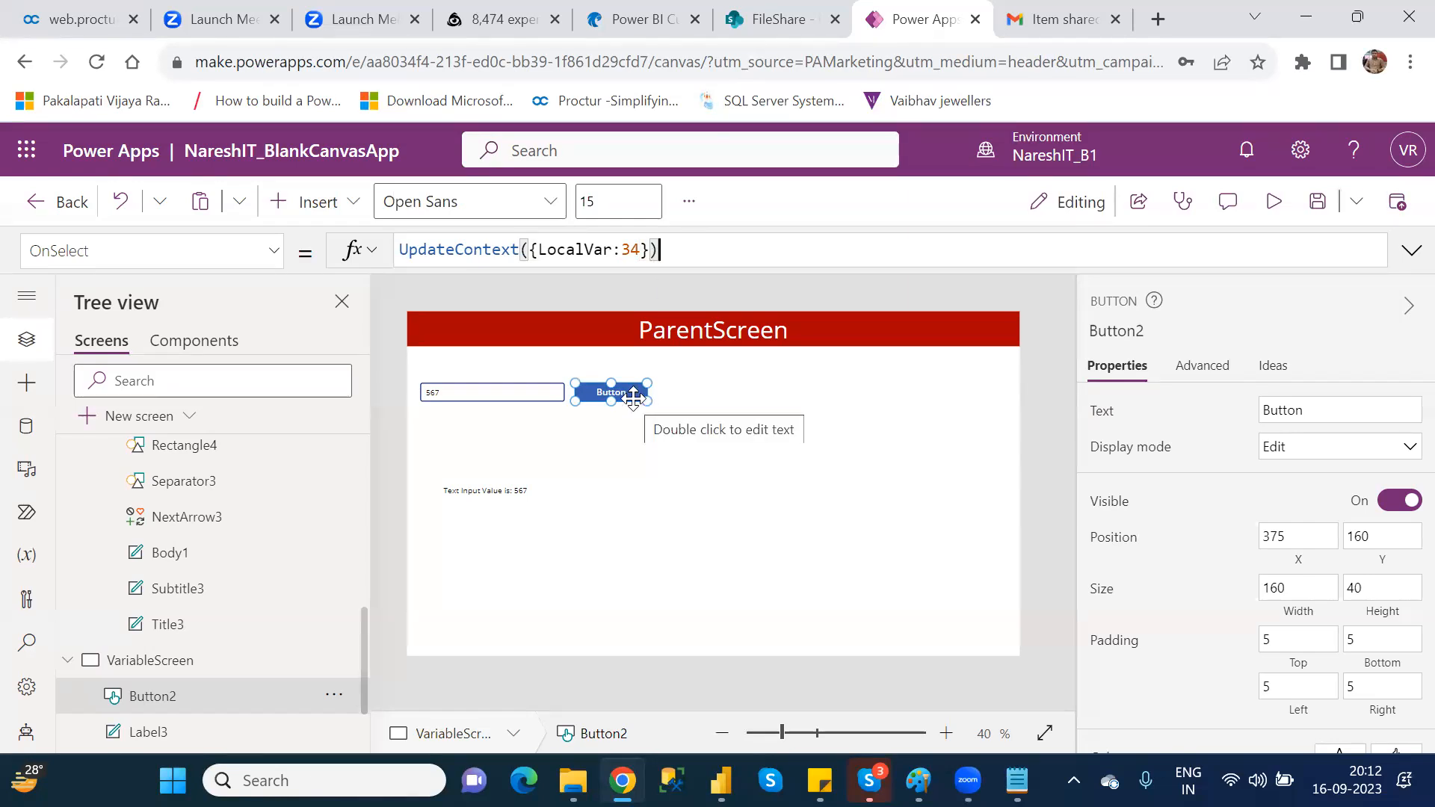
# Step: Add a text label to VariableScreen and place it directly below the text input value label
pyautogui.click(341, 216)
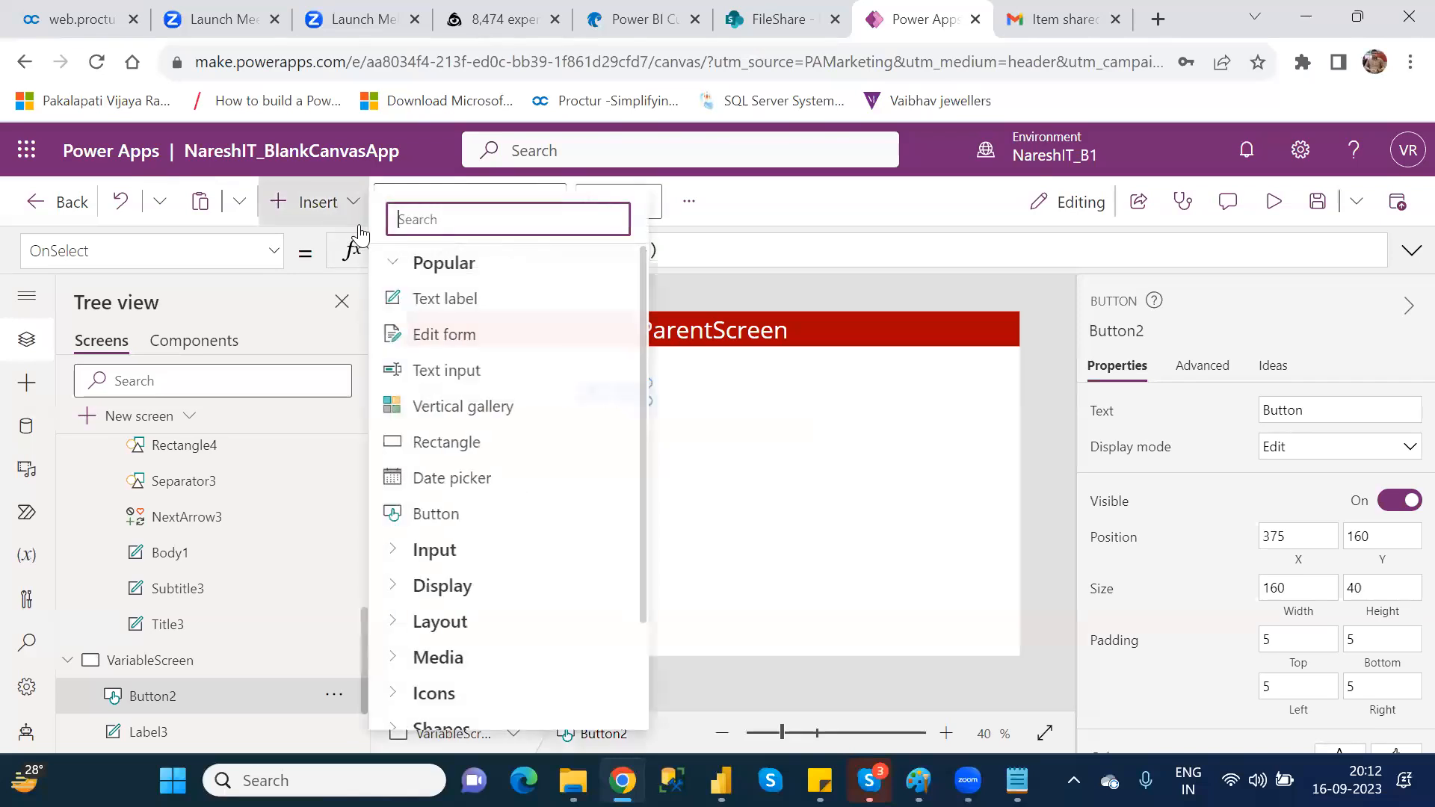
pyautogui.click(446, 299)
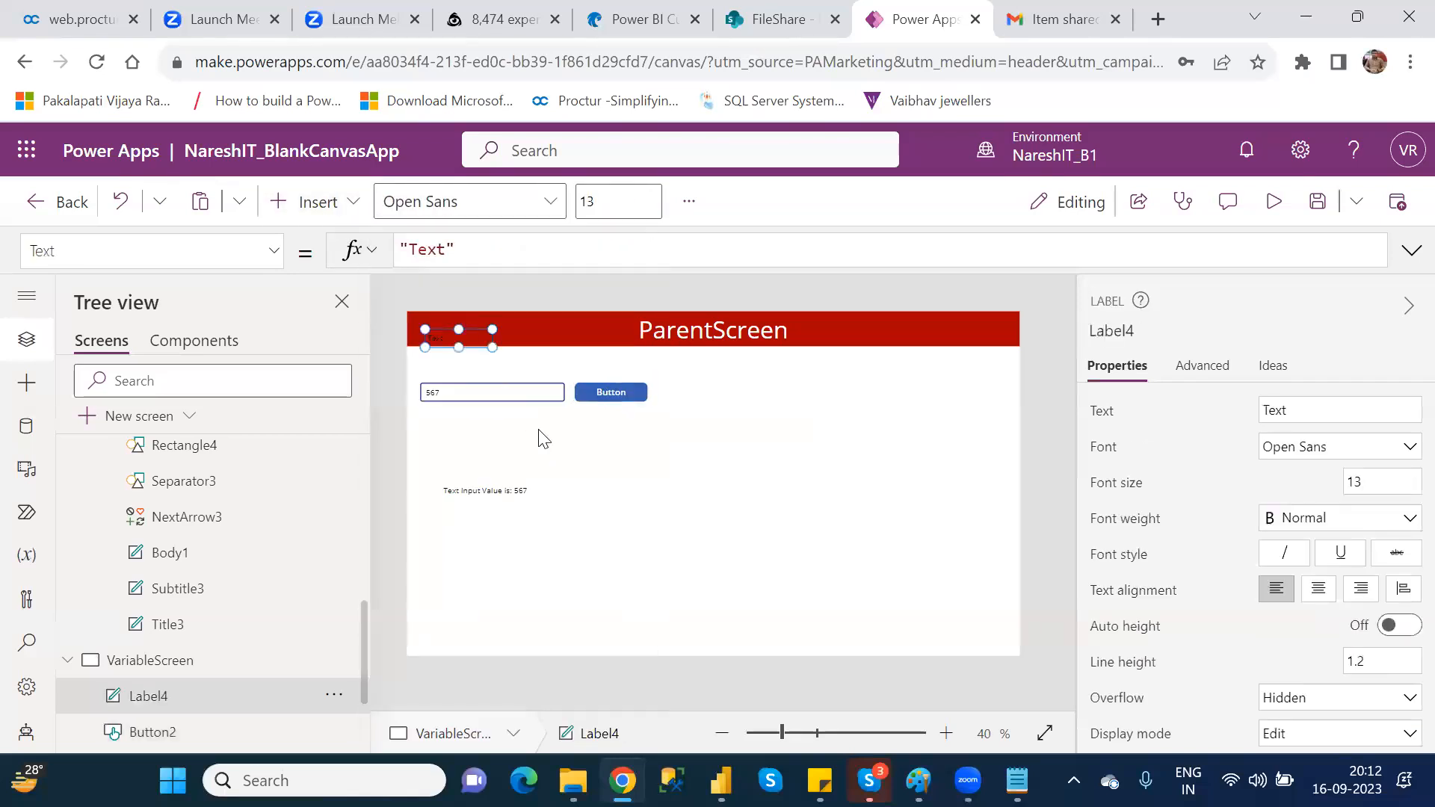
pyautogui.moveTo(466, 344); pyautogui.dragTo(488, 520)
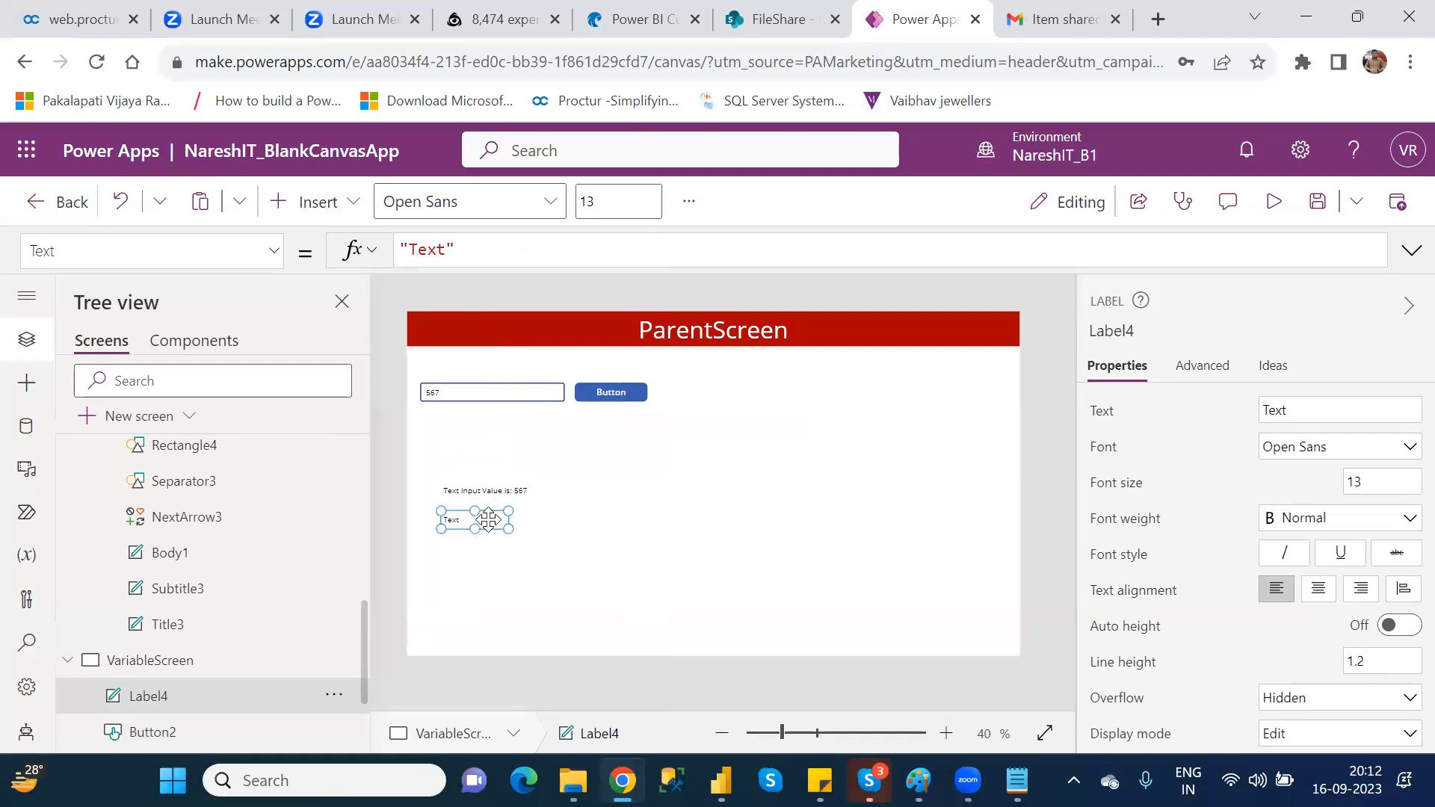
# Step: Set the new label's text to "Local Variable Value is :" and widen the label to fit it on one line
pyautogui.doubleClick(432, 251)
pyautogui.write('Loacal')
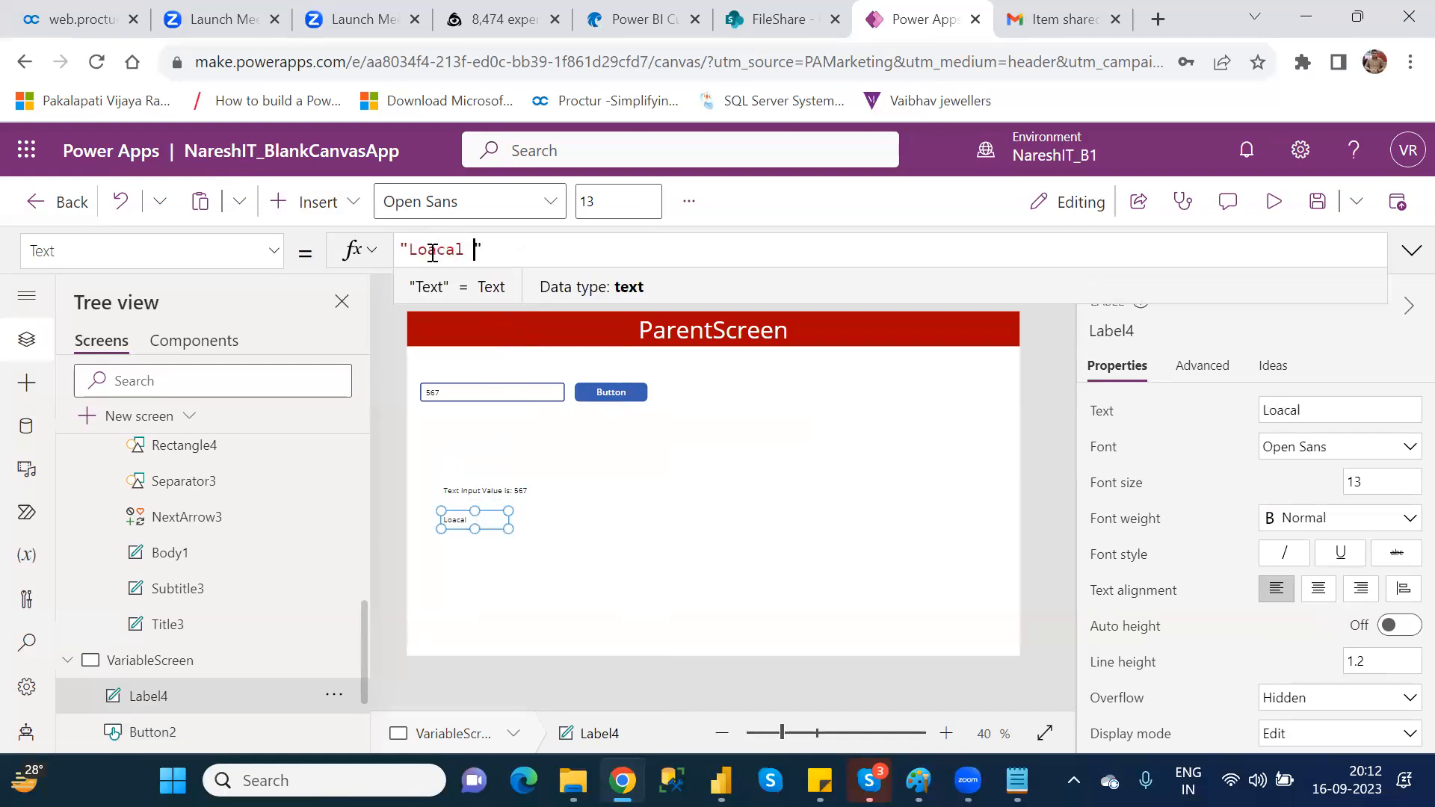
pyautogui.press('BackSpace')
pyautogui.press('BackSpace')
pyautogui.press('BackSpace')
pyautogui.press('BackSpace')
pyautogui.press('BackSpace')
pyautogui.write('cal Variable Value is :')
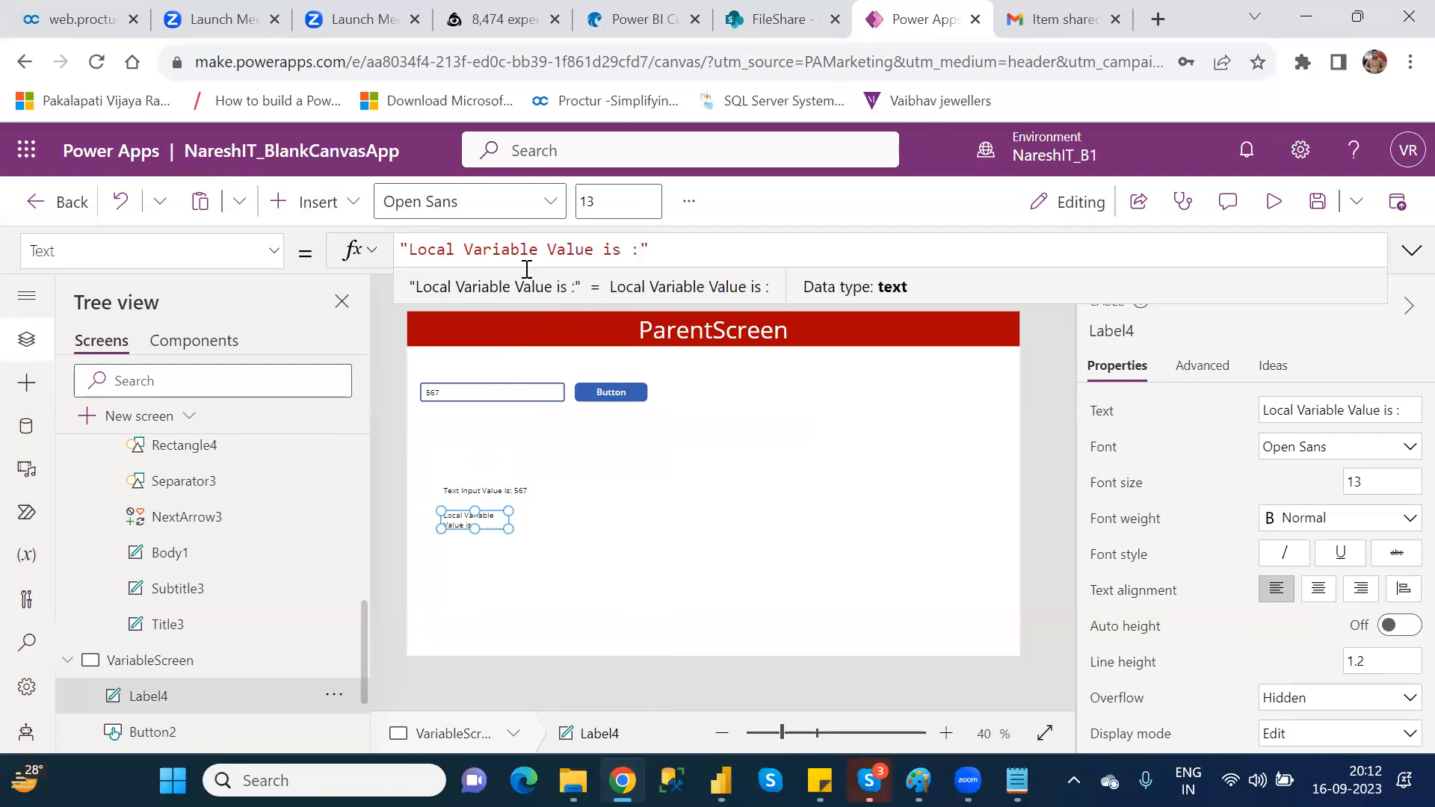
pyautogui.moveTo(507, 526); pyautogui.dragTo(566, 530)
# Step: Append &LocalVar to the new label's Text formula
pyautogui.click(691, 254)
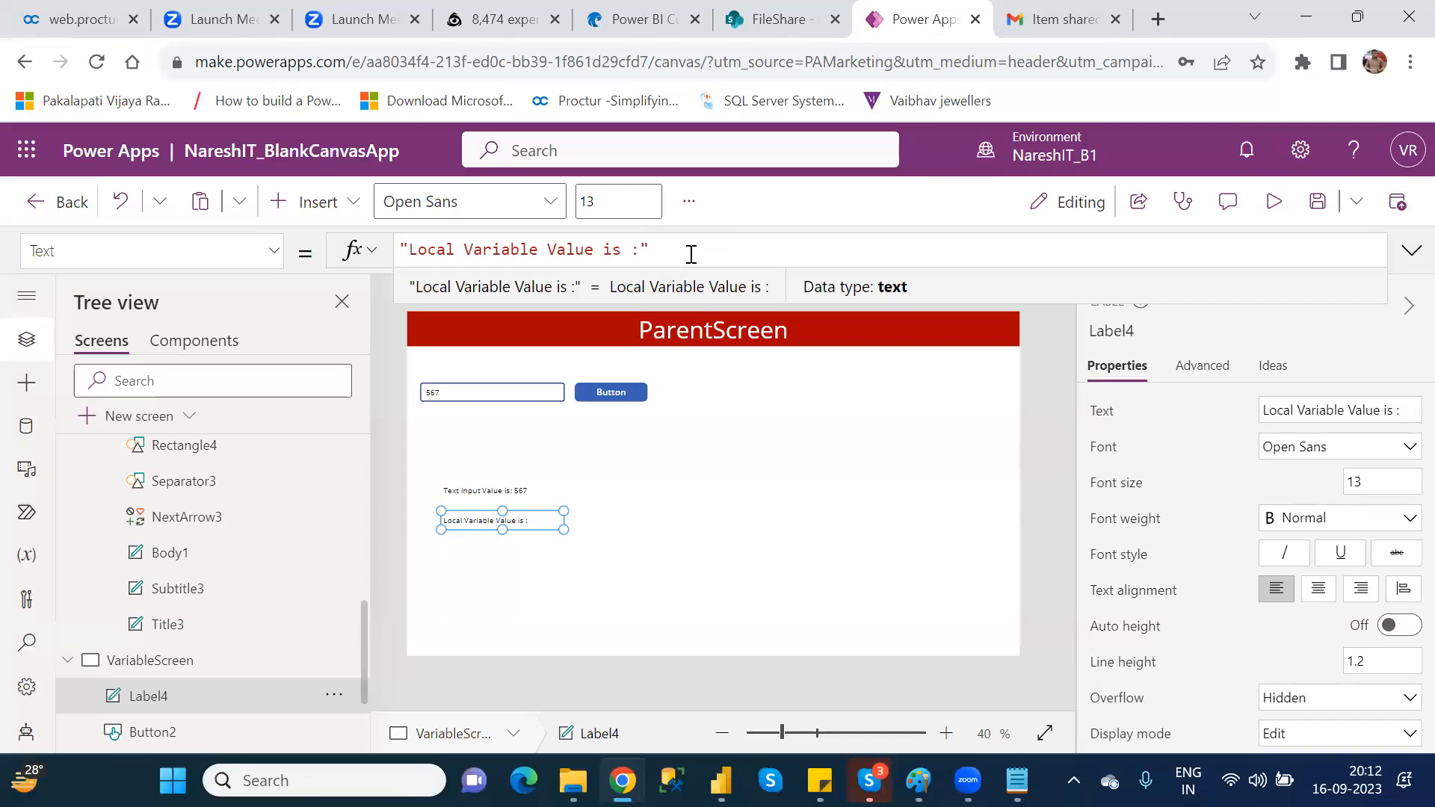
pyautogui.write('&')
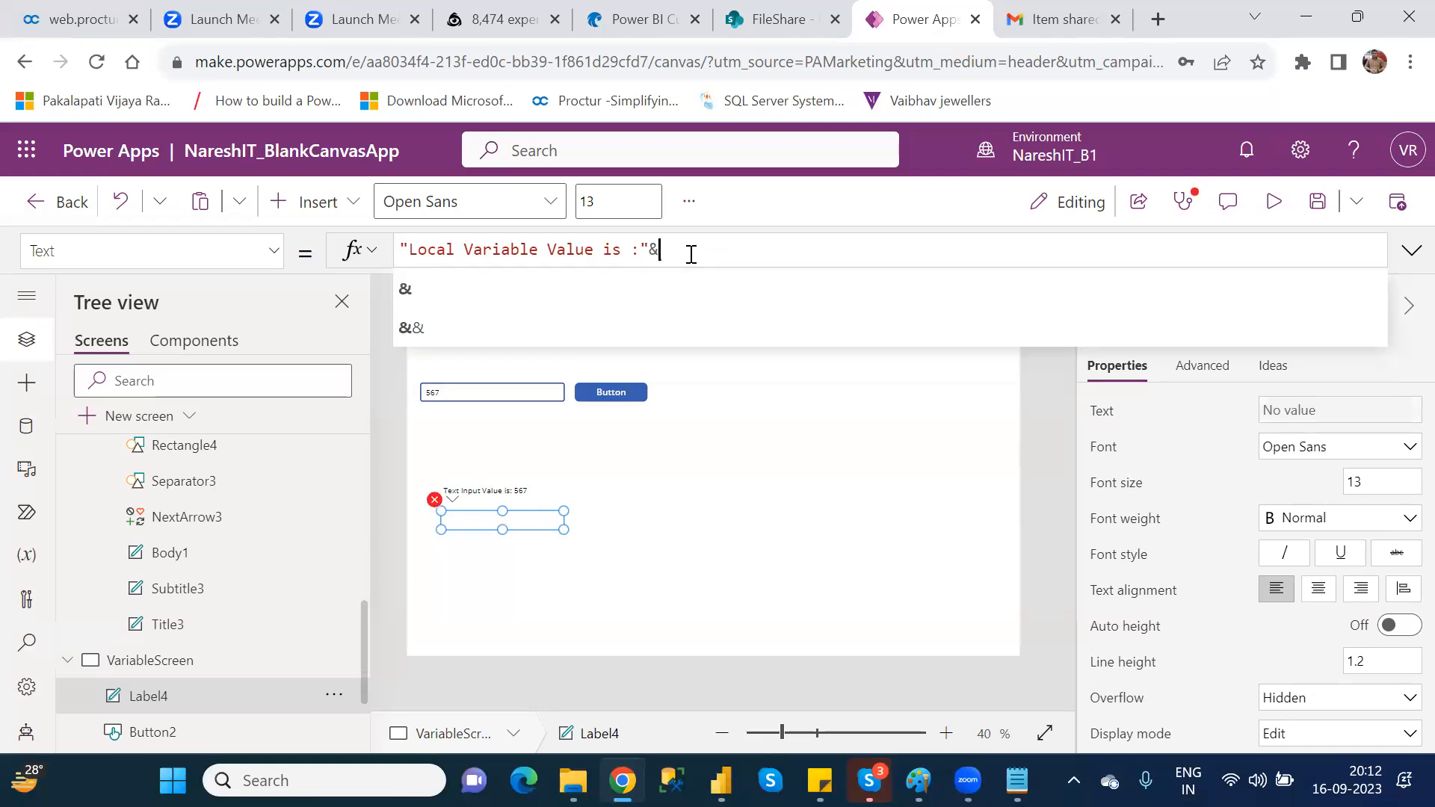
pyautogui.write('loc')
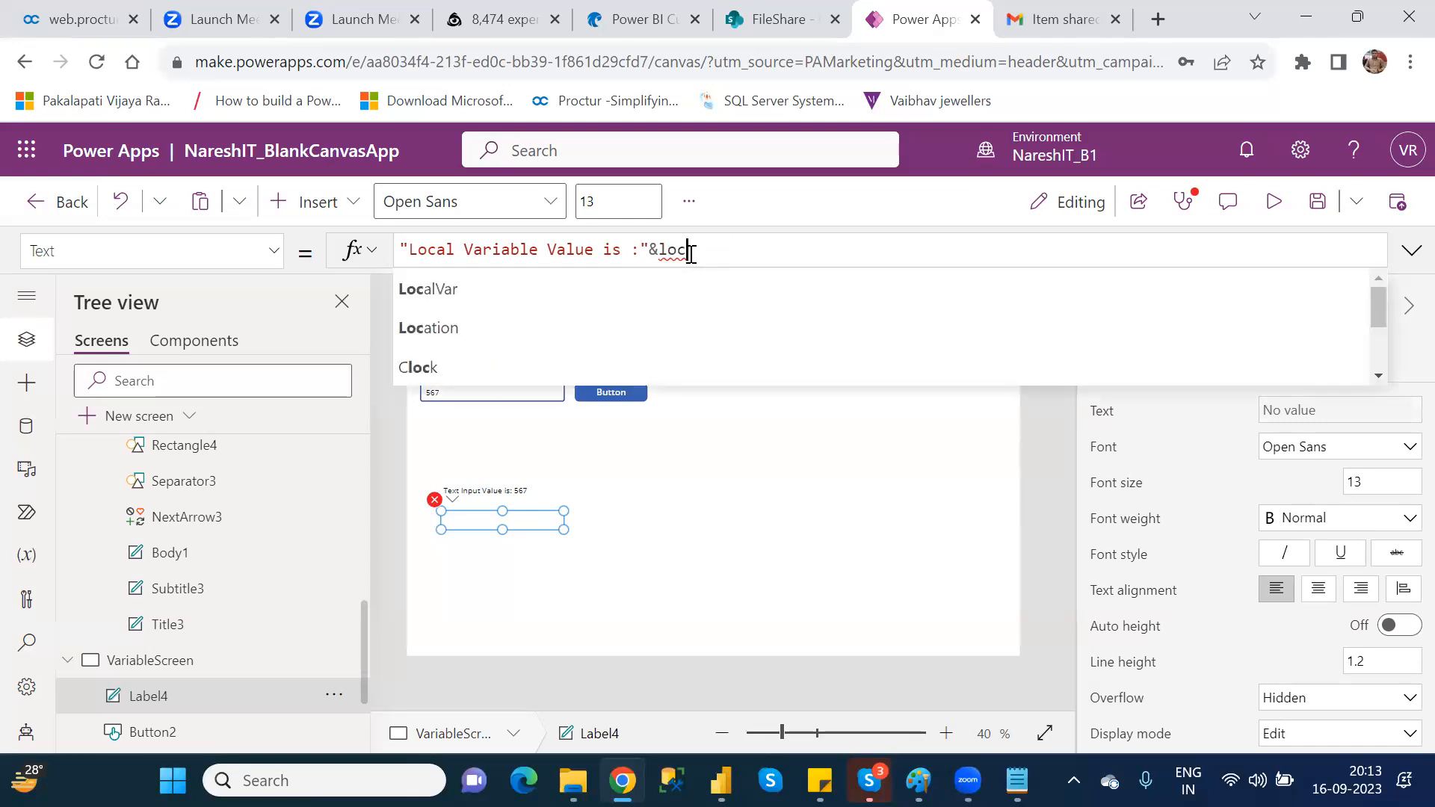
pyautogui.press('Tab')
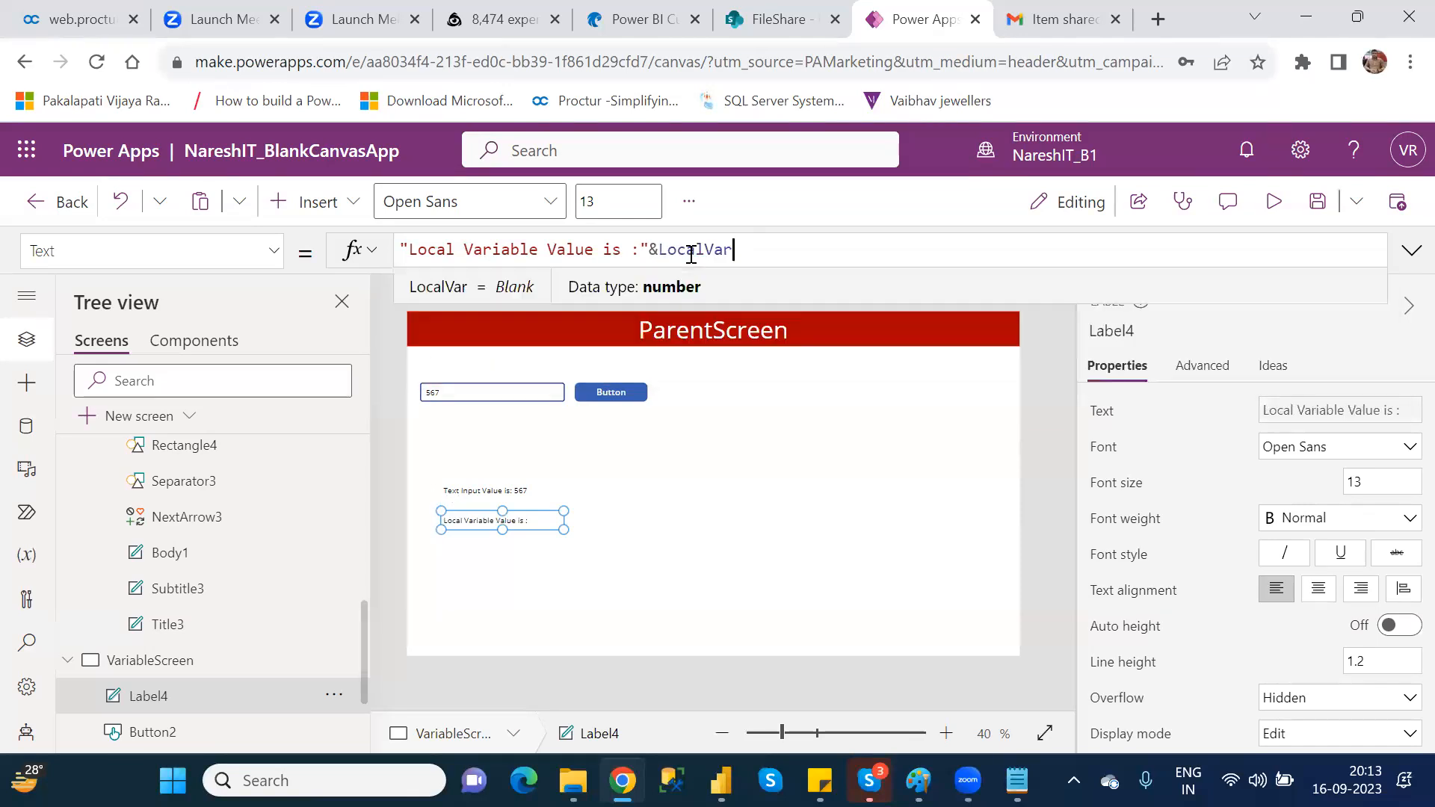
pyautogui.click(735, 493)
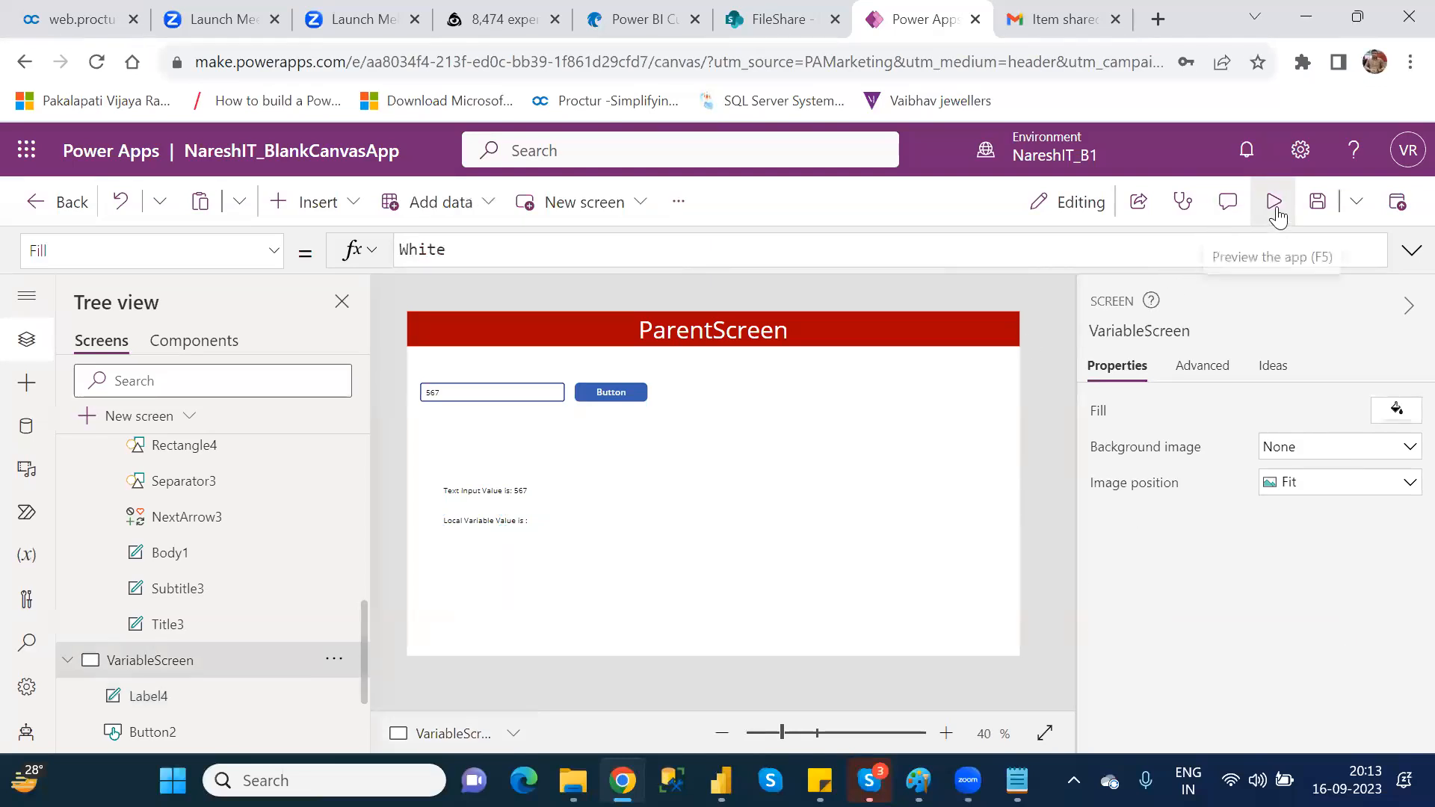
# Step: Preview the screen, trigger the button to test the local variable label, close the preview and dismiss the tip
pyautogui.click(1275, 209)
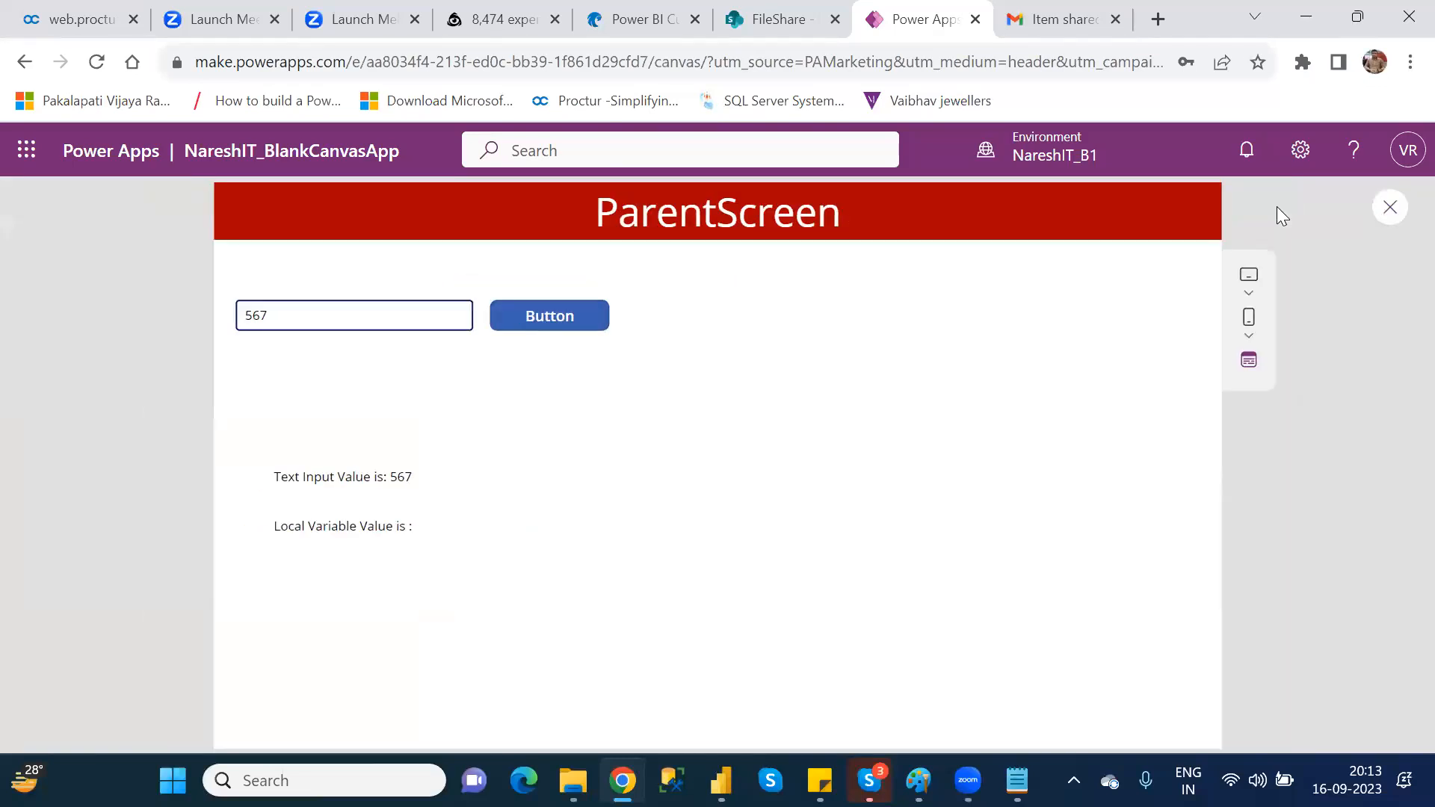
pyautogui.click(544, 325)
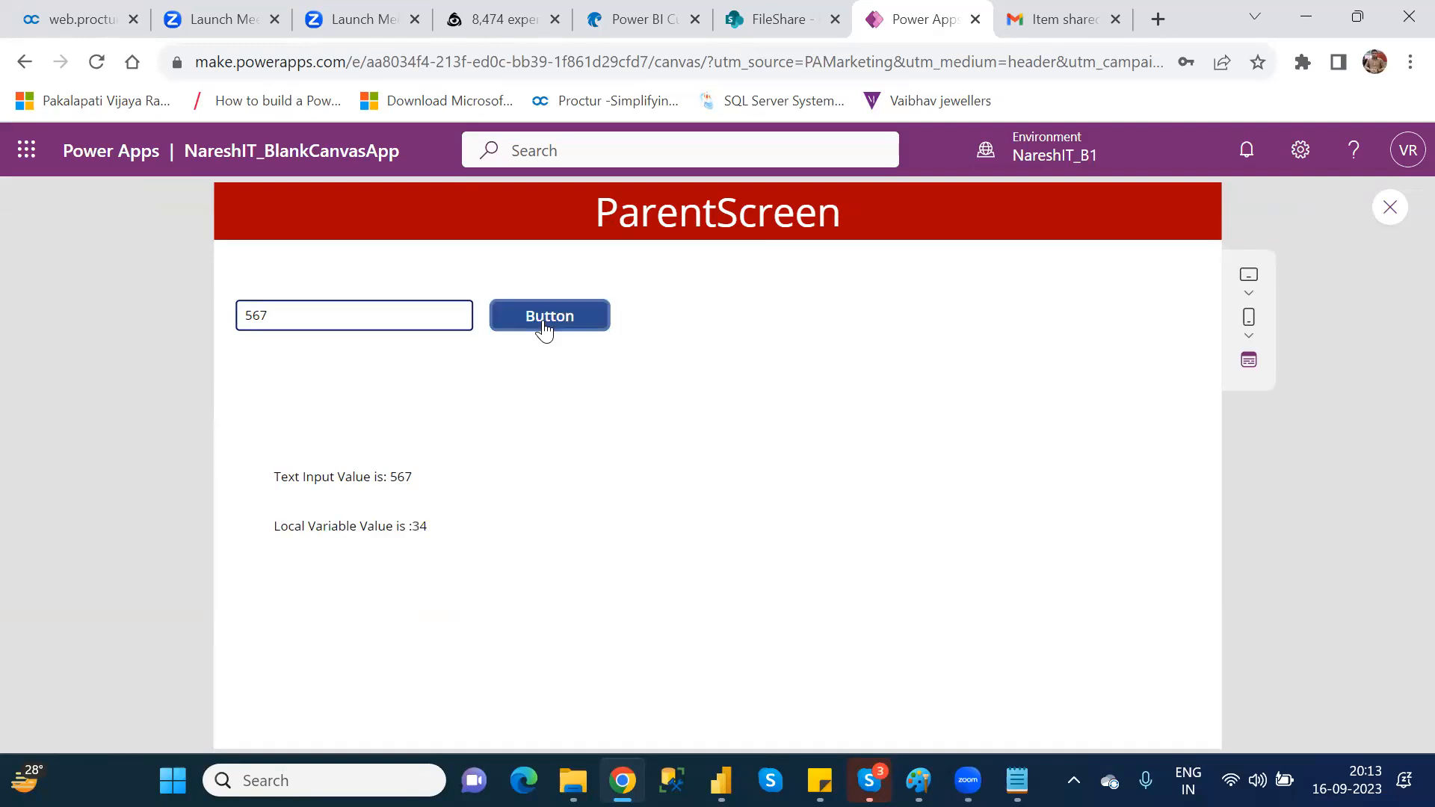
pyautogui.click(539, 321)
pyautogui.click(539, 322)
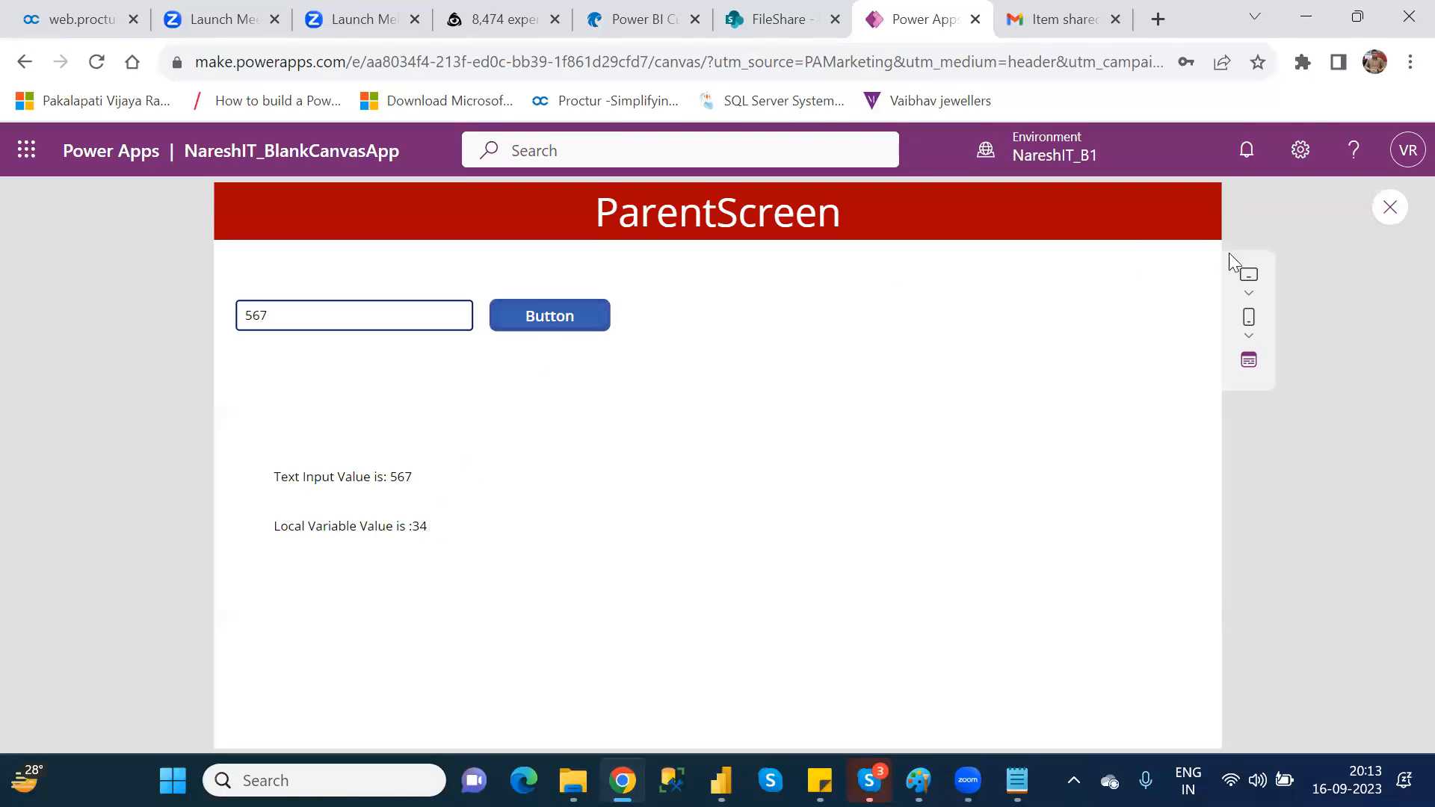
pyautogui.click(1384, 208)
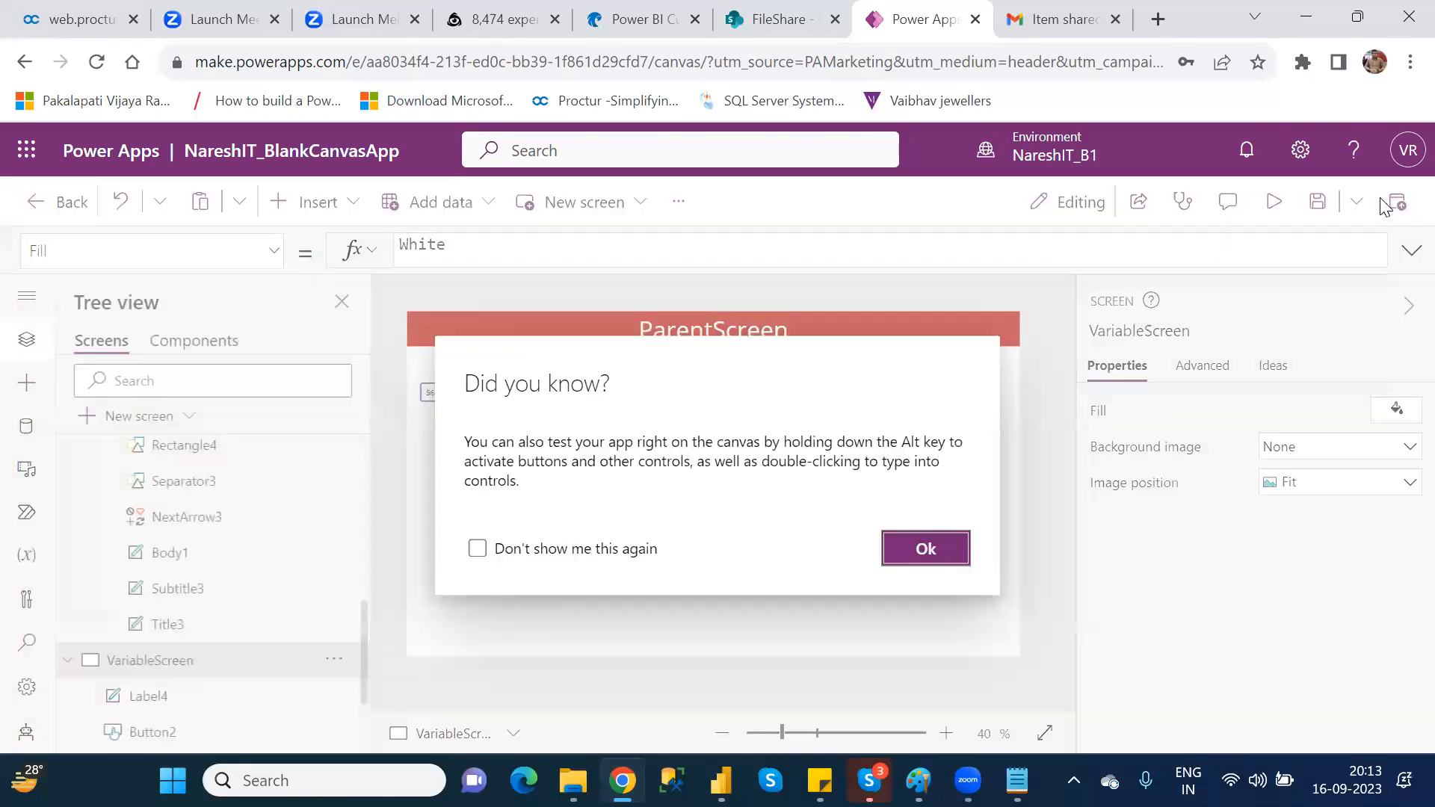
pyautogui.click(953, 548)
# Step: Replace the fixed value in the button's OnSelect formula to make it UpdateContext({LocalVar:TextInput2})
pyautogui.click(625, 390)
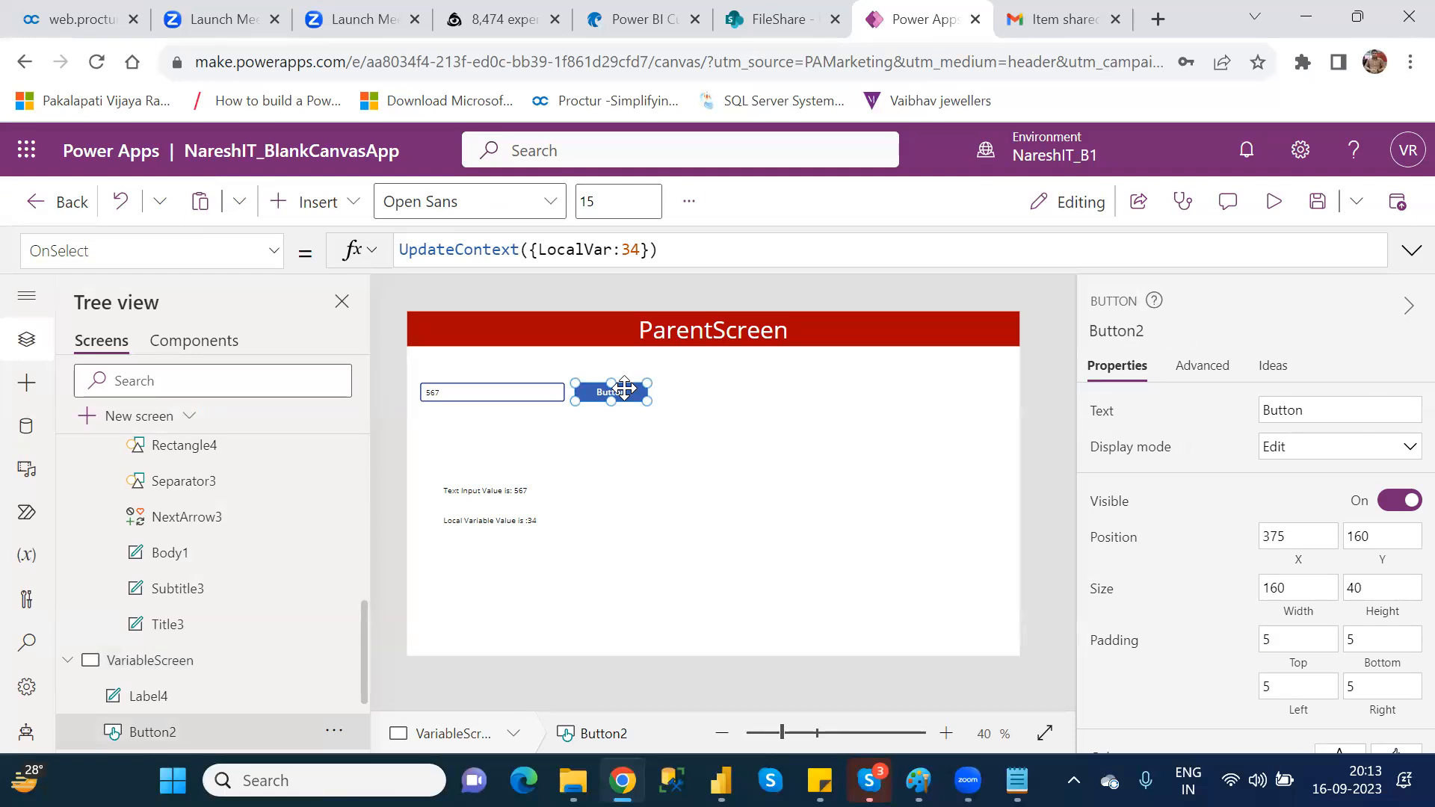
pyautogui.click(644, 251)
pyautogui.press('Left')
pyautogui.press('BackSpace')
pyautogui.press('BackSpace')
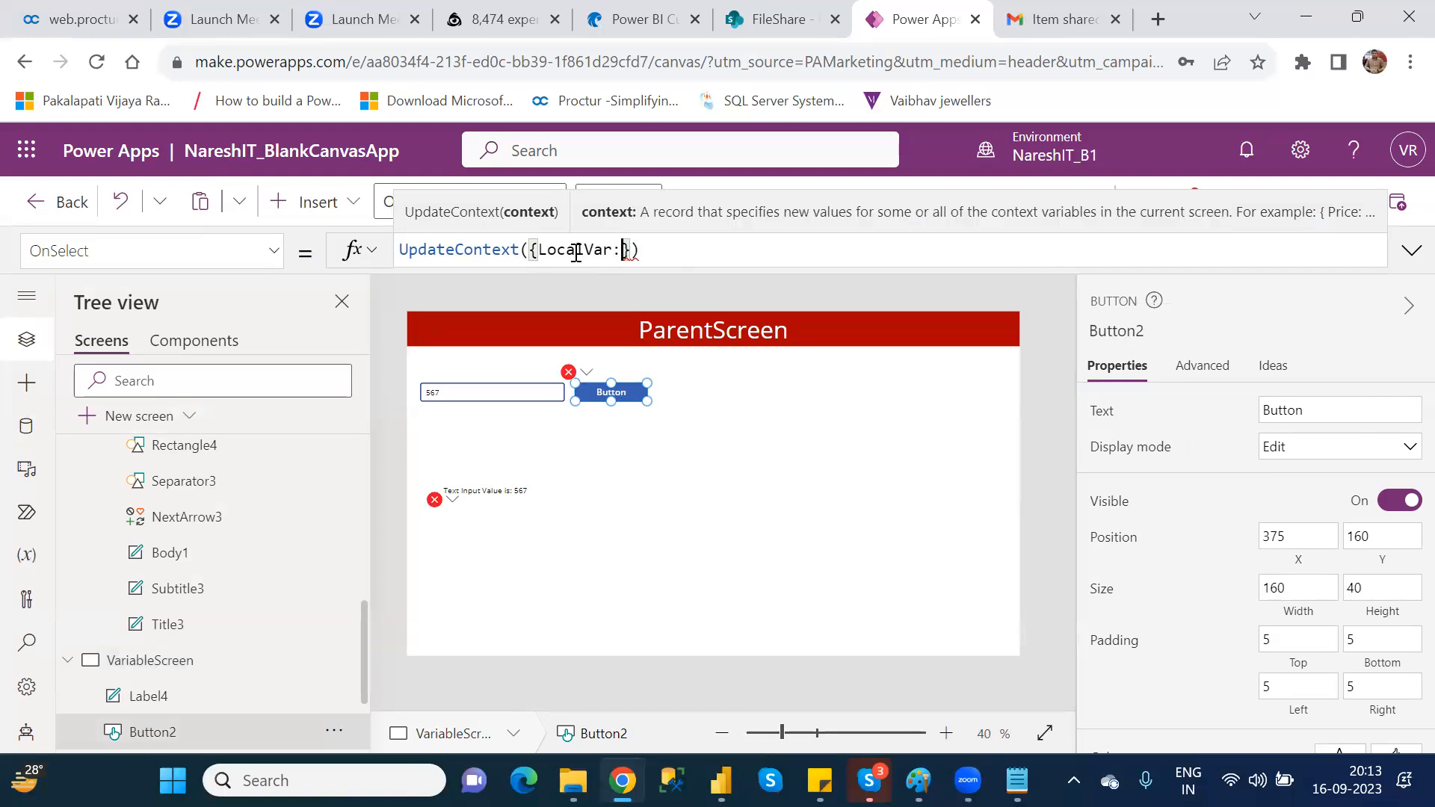
pyautogui.press('BackSpace')
pyautogui.write(':')
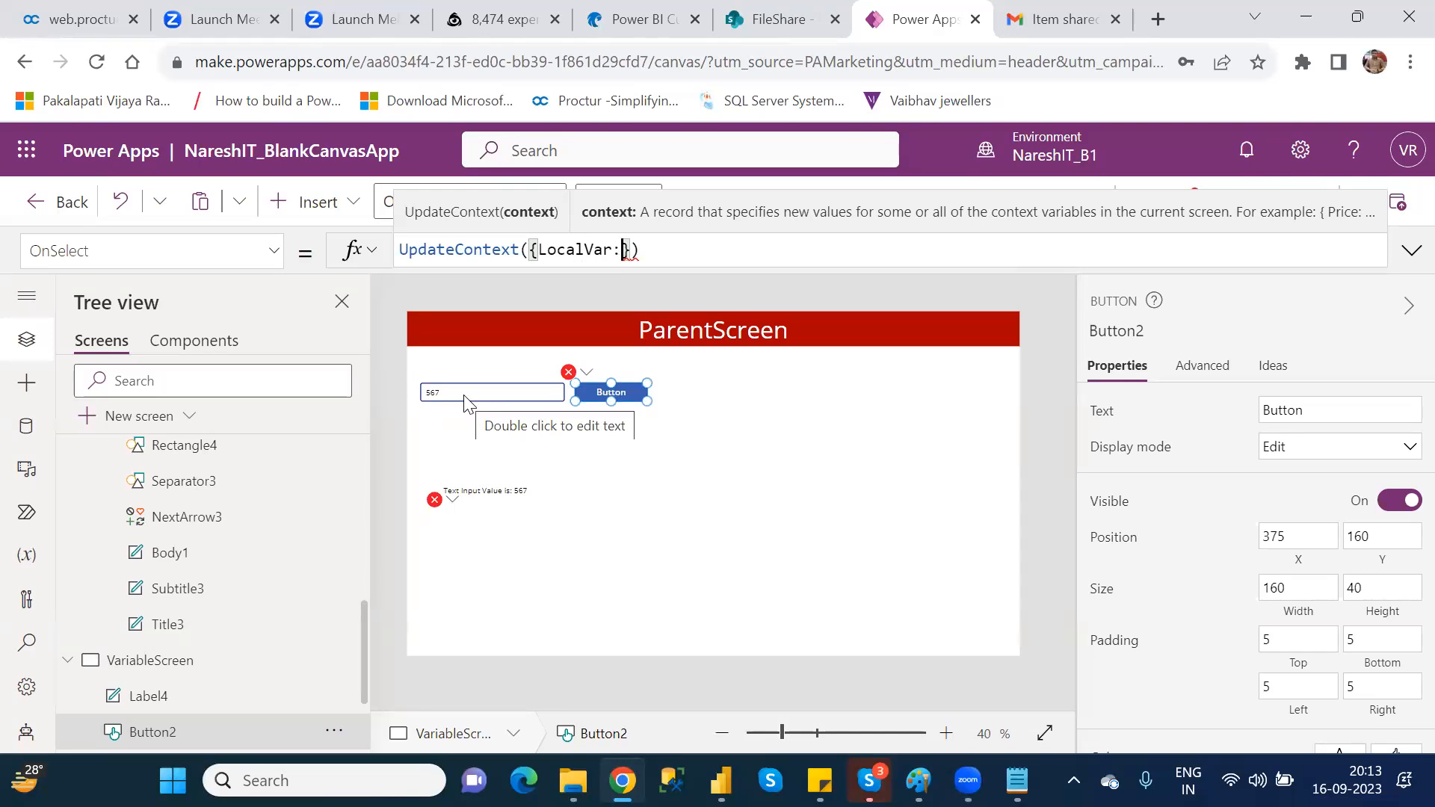
pyautogui.write('text')
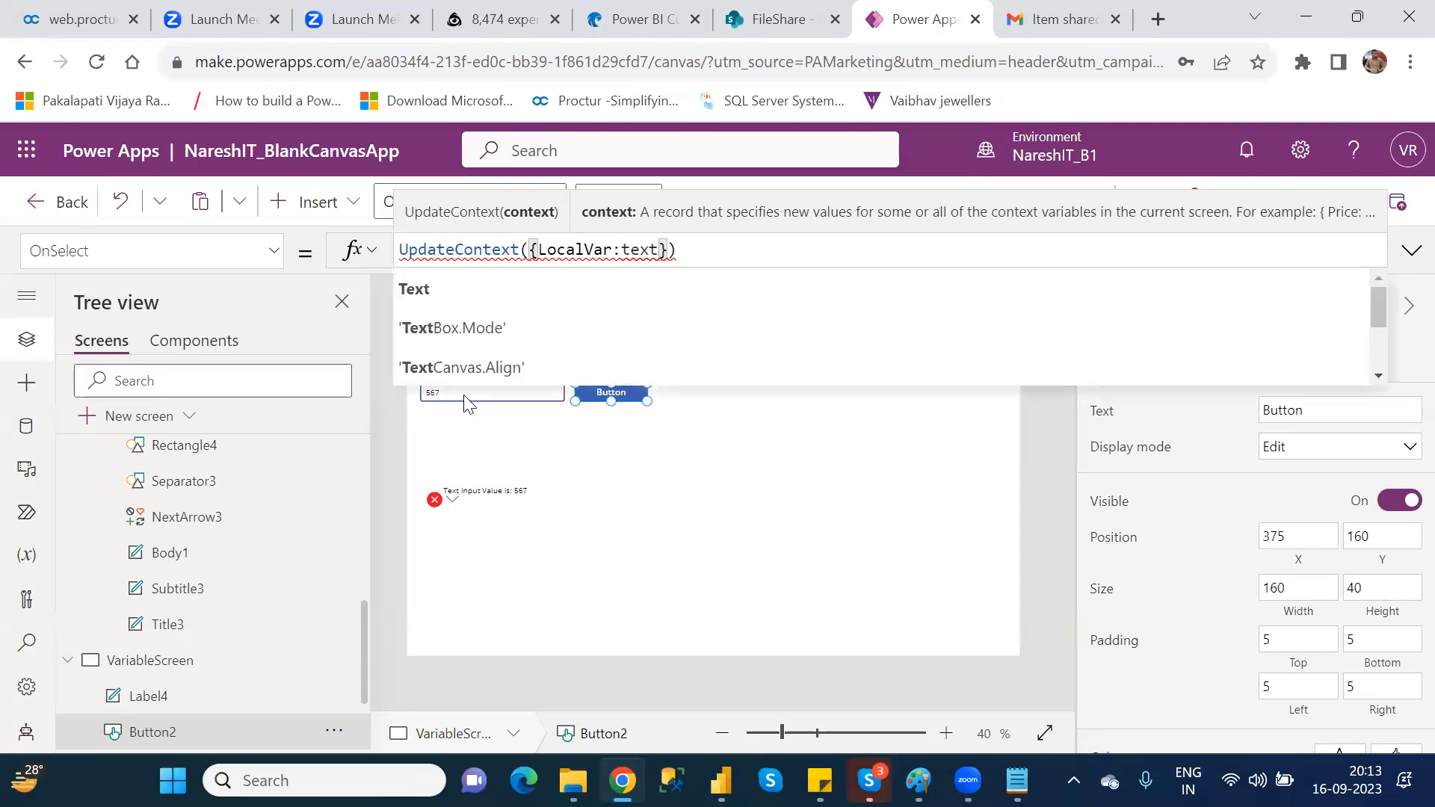
pyautogui.write('in')
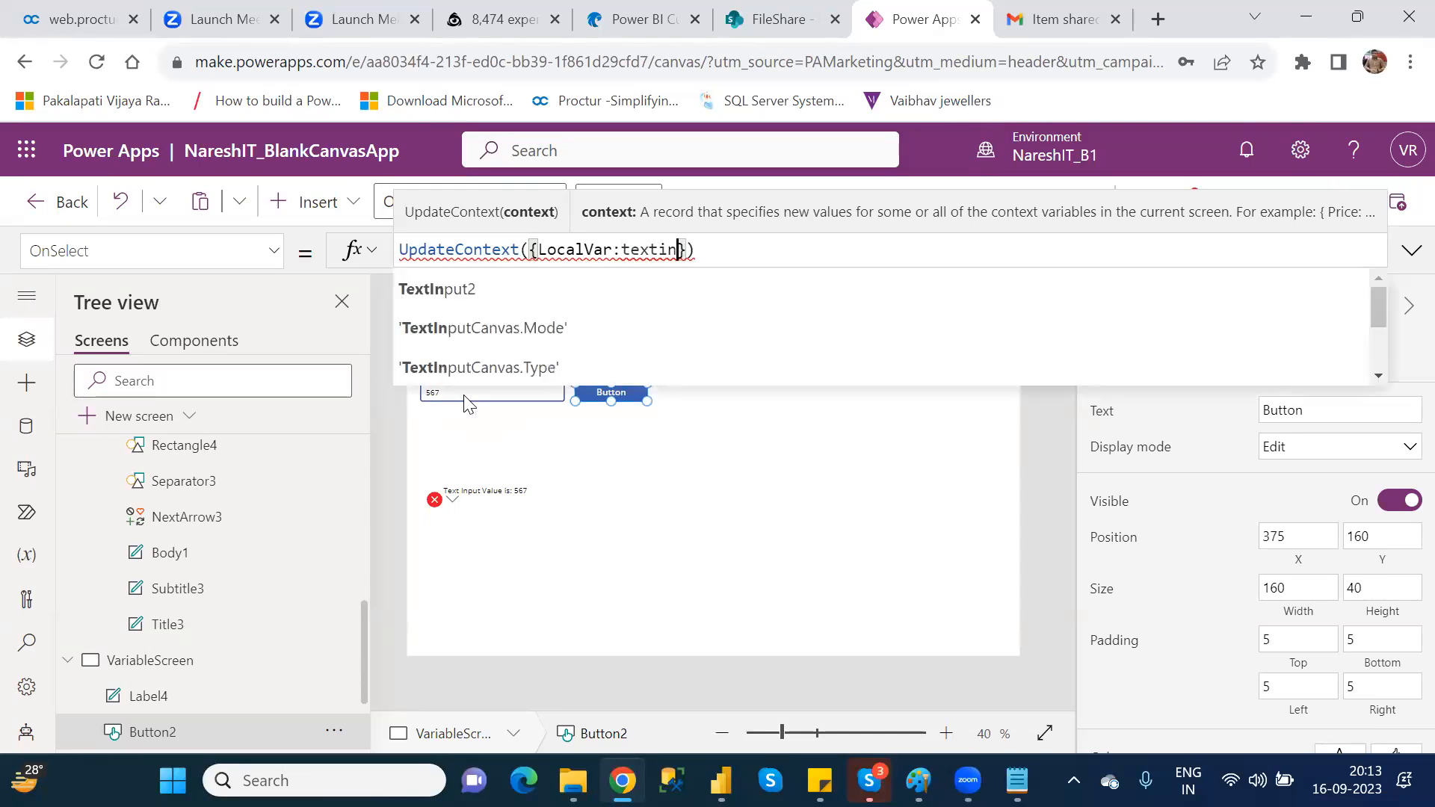
pyautogui.press('Tab')
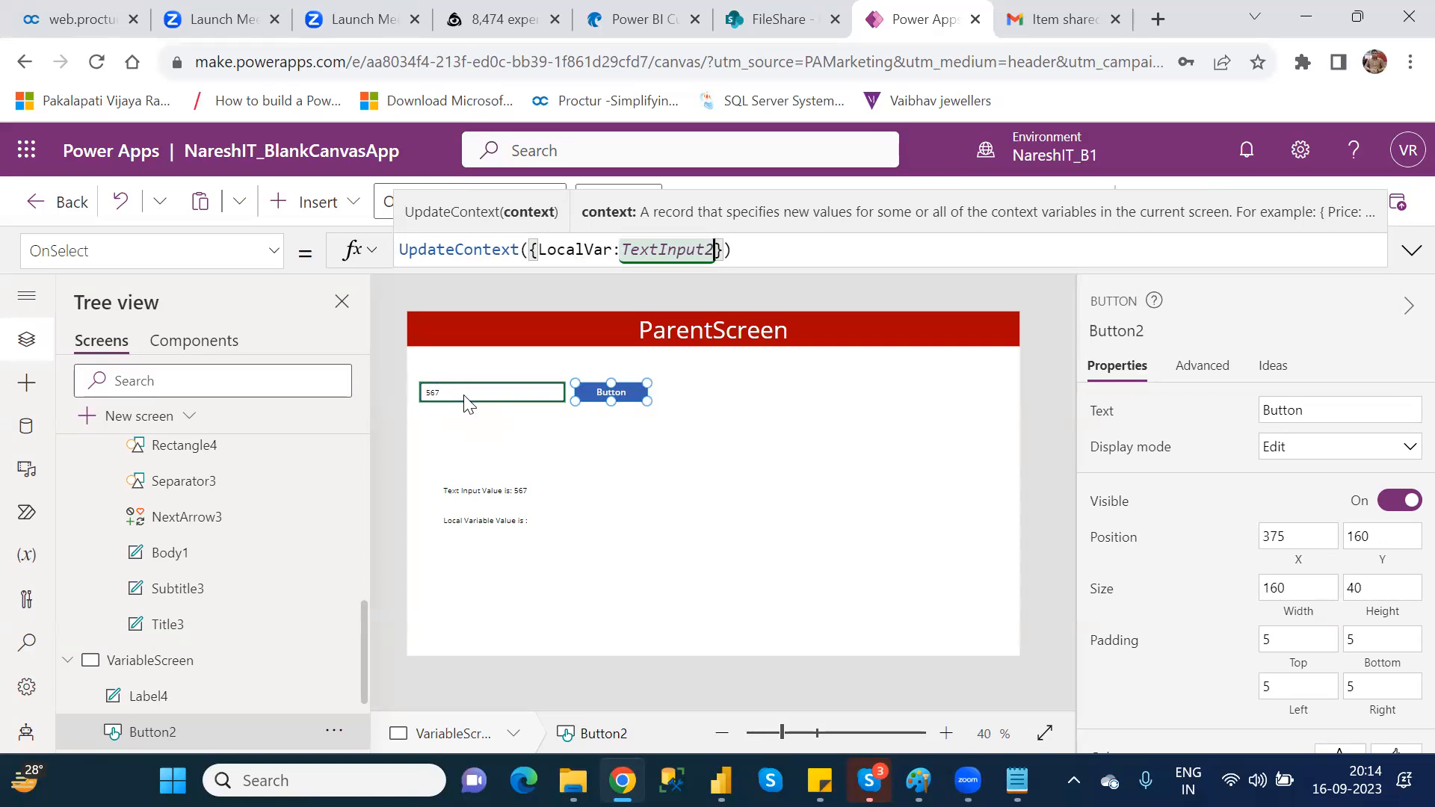
# Step: Try TextInput2.Text as the value of LocalVar in the button's formula and revert it to plain TextInput2
pyautogui.write('.')
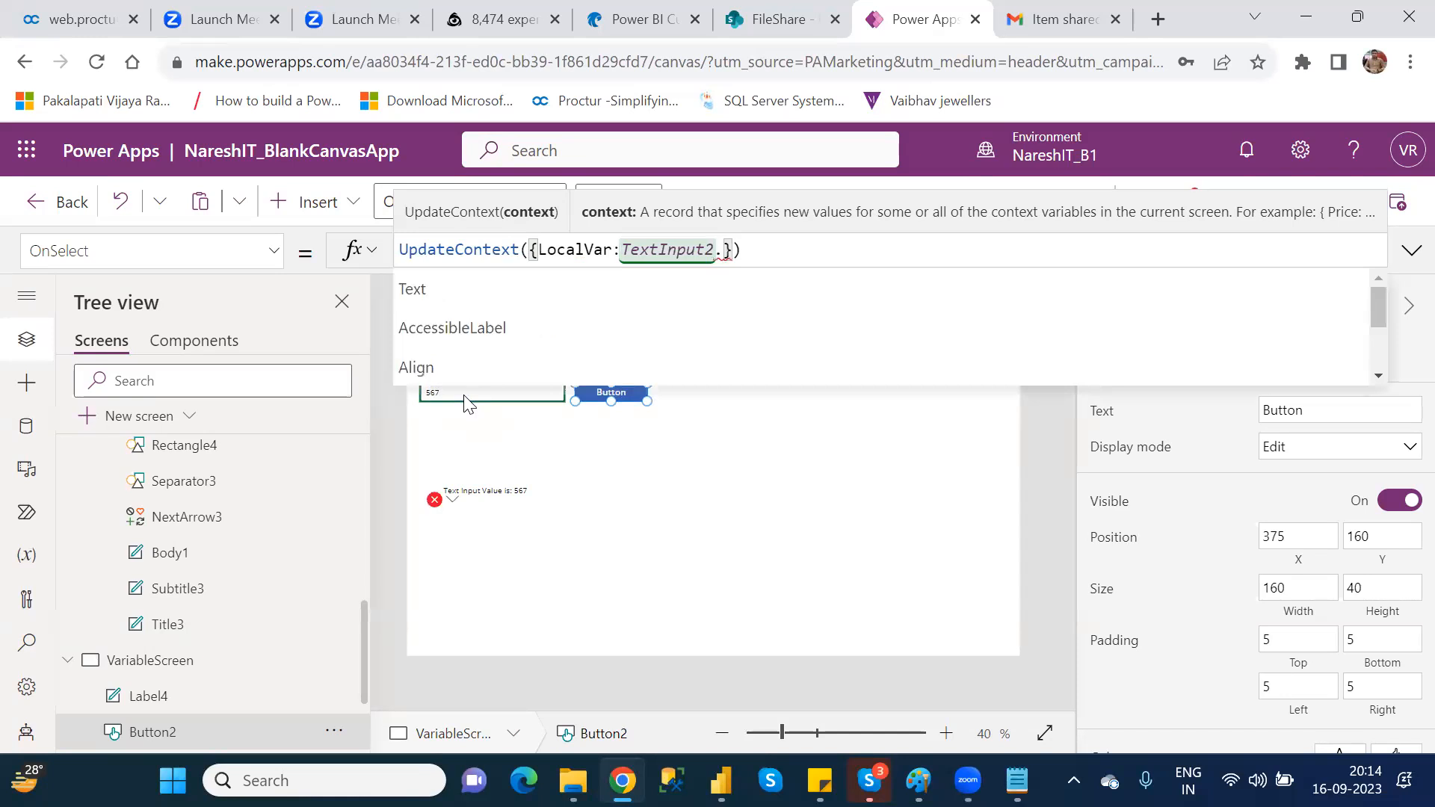
pyautogui.press('Tab')
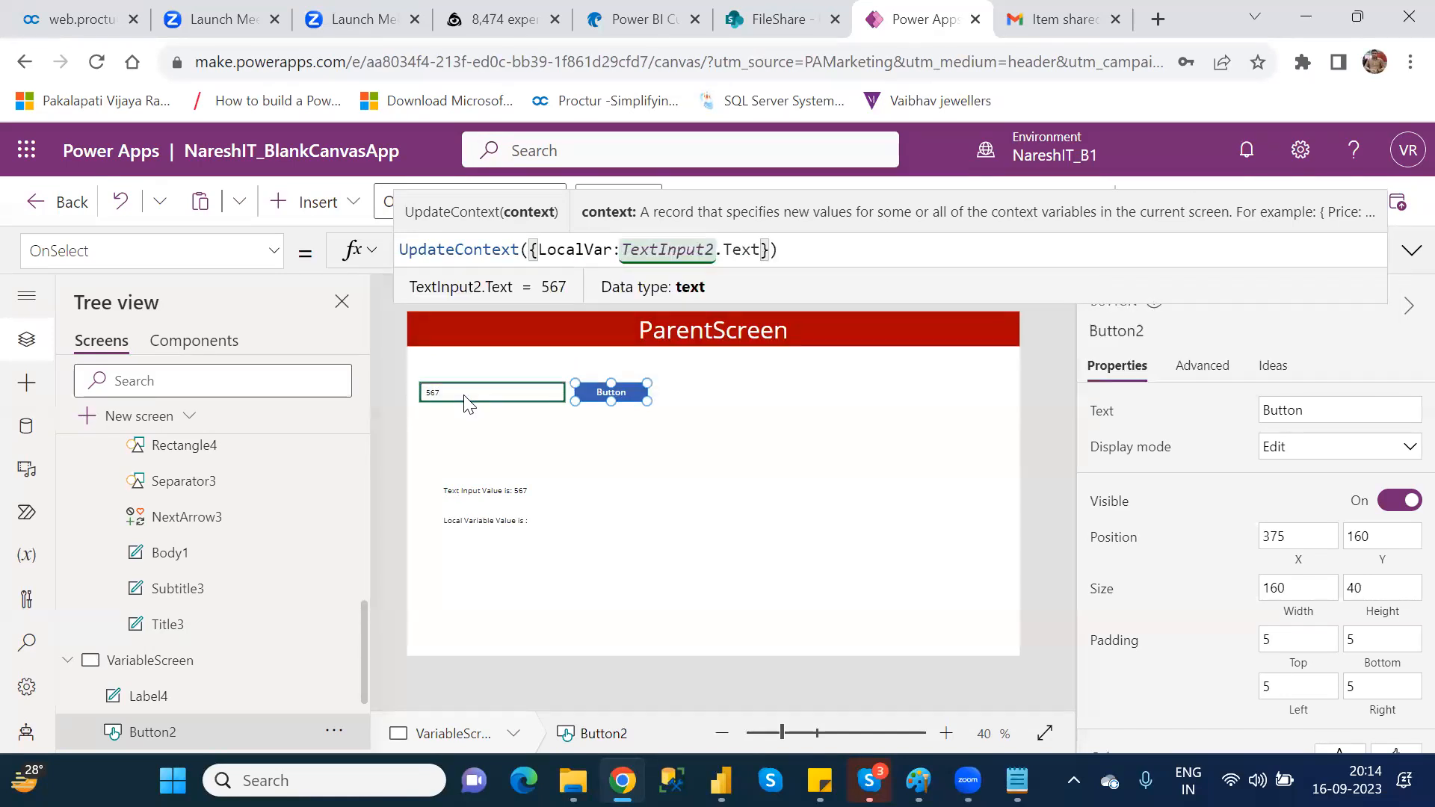
pyautogui.press('BackSpace')
pyautogui.press('BackSpace')
pyautogui.press('BackSpace')
pyautogui.press('BackSpace')
pyautogui.press('BackSpace')
pyautogui.press('BackSpace')
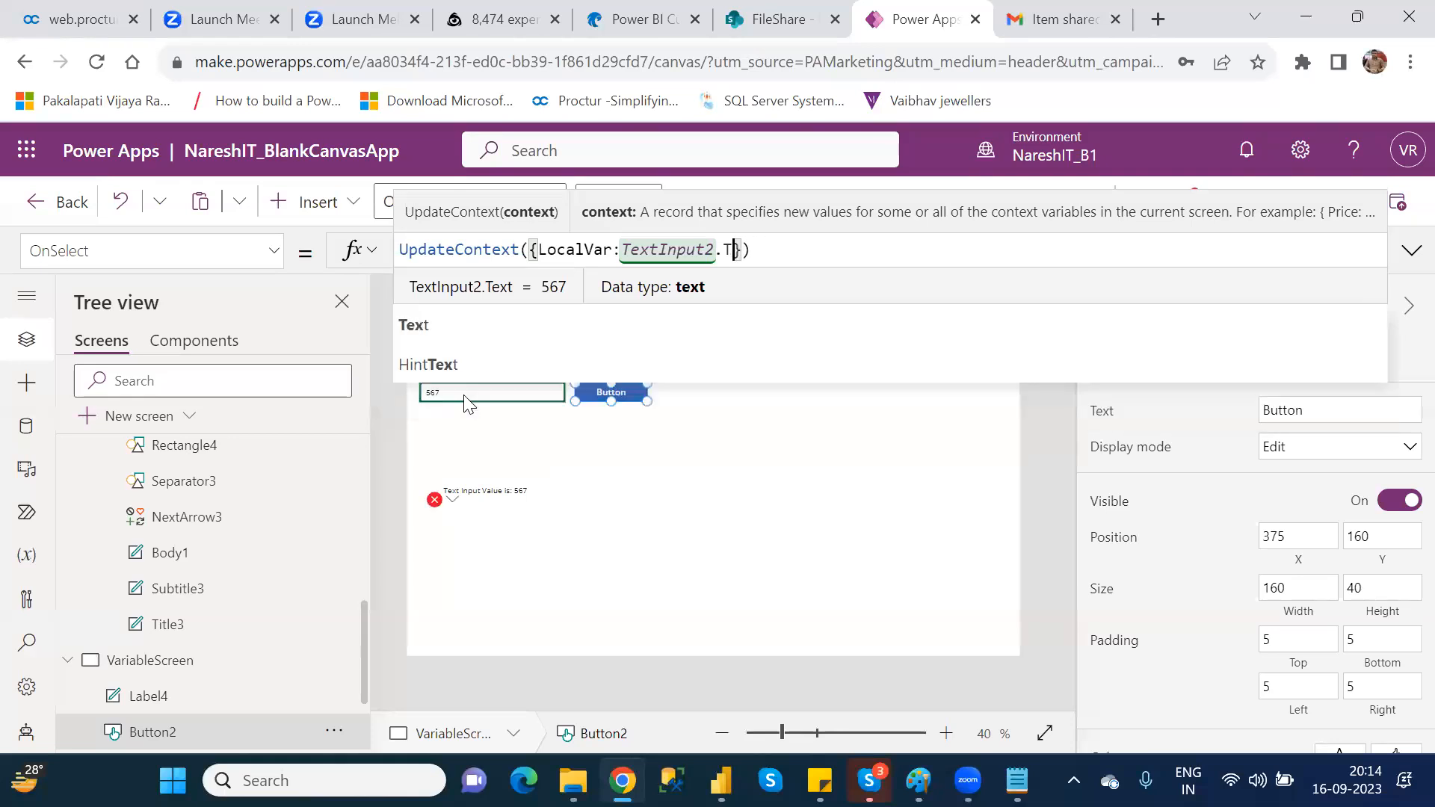
pyautogui.write('2')
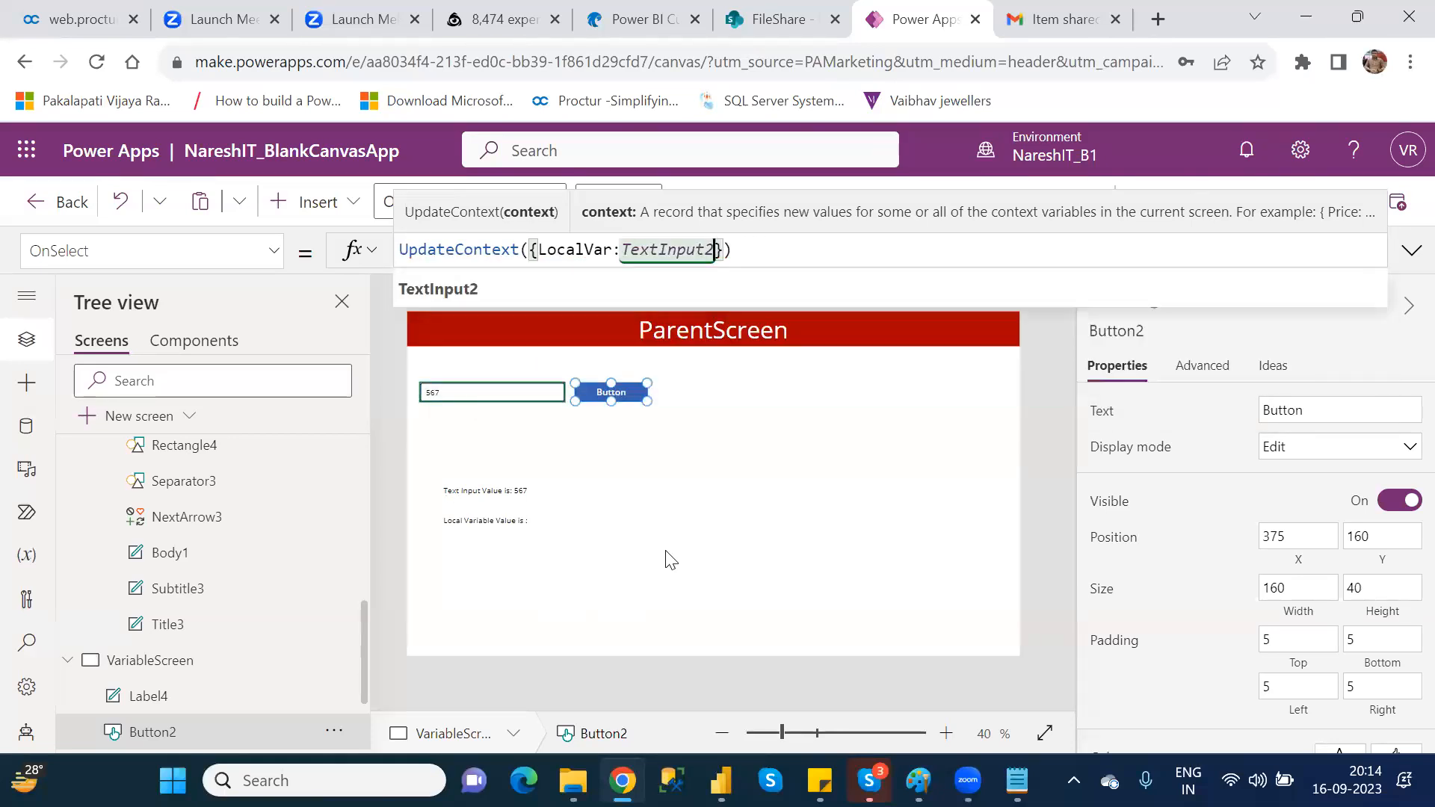
pyautogui.click(755, 489)
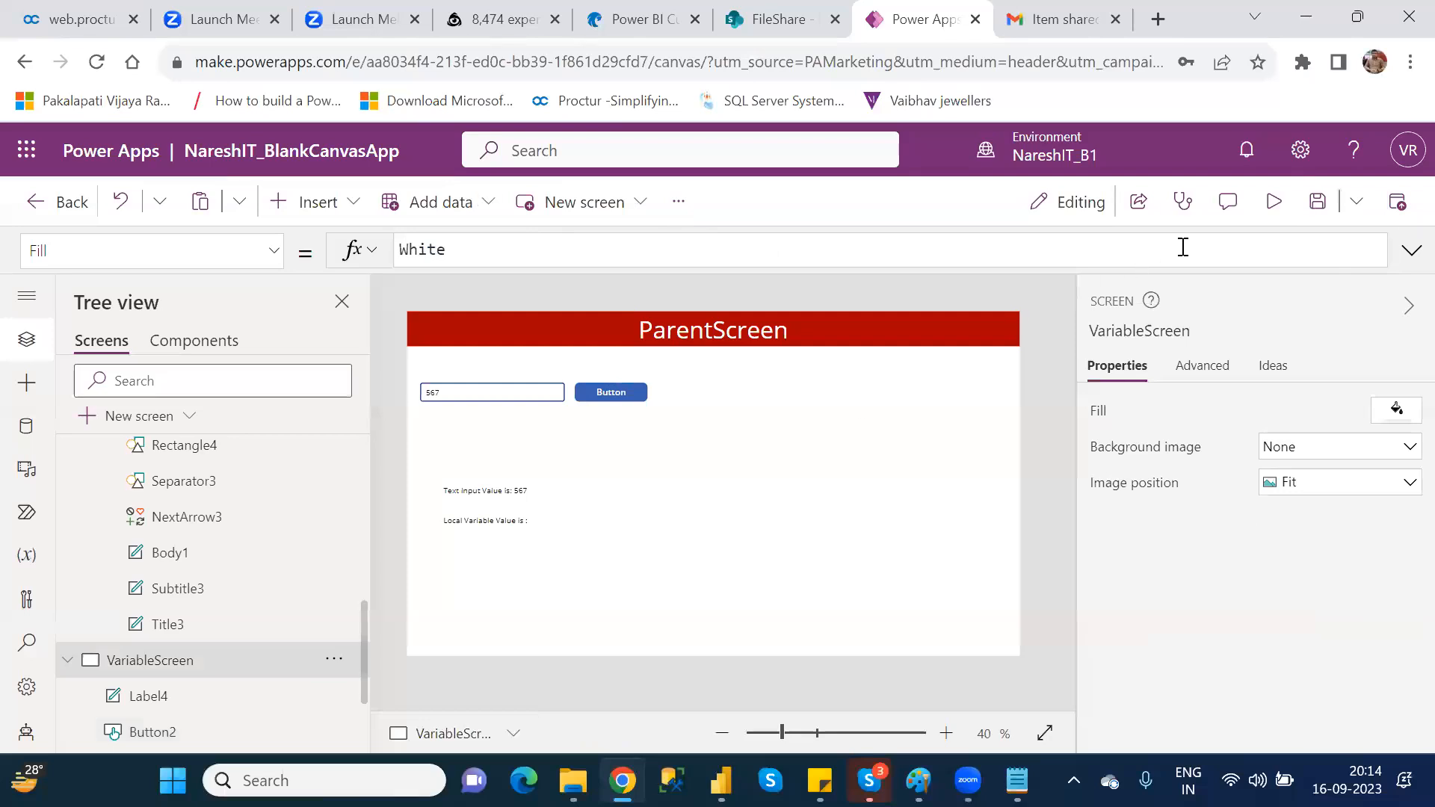
# Step: Preview the screen, test the button with the input values 567, 678 and 456, close the preview and dismiss the tip
pyautogui.click(1277, 217)
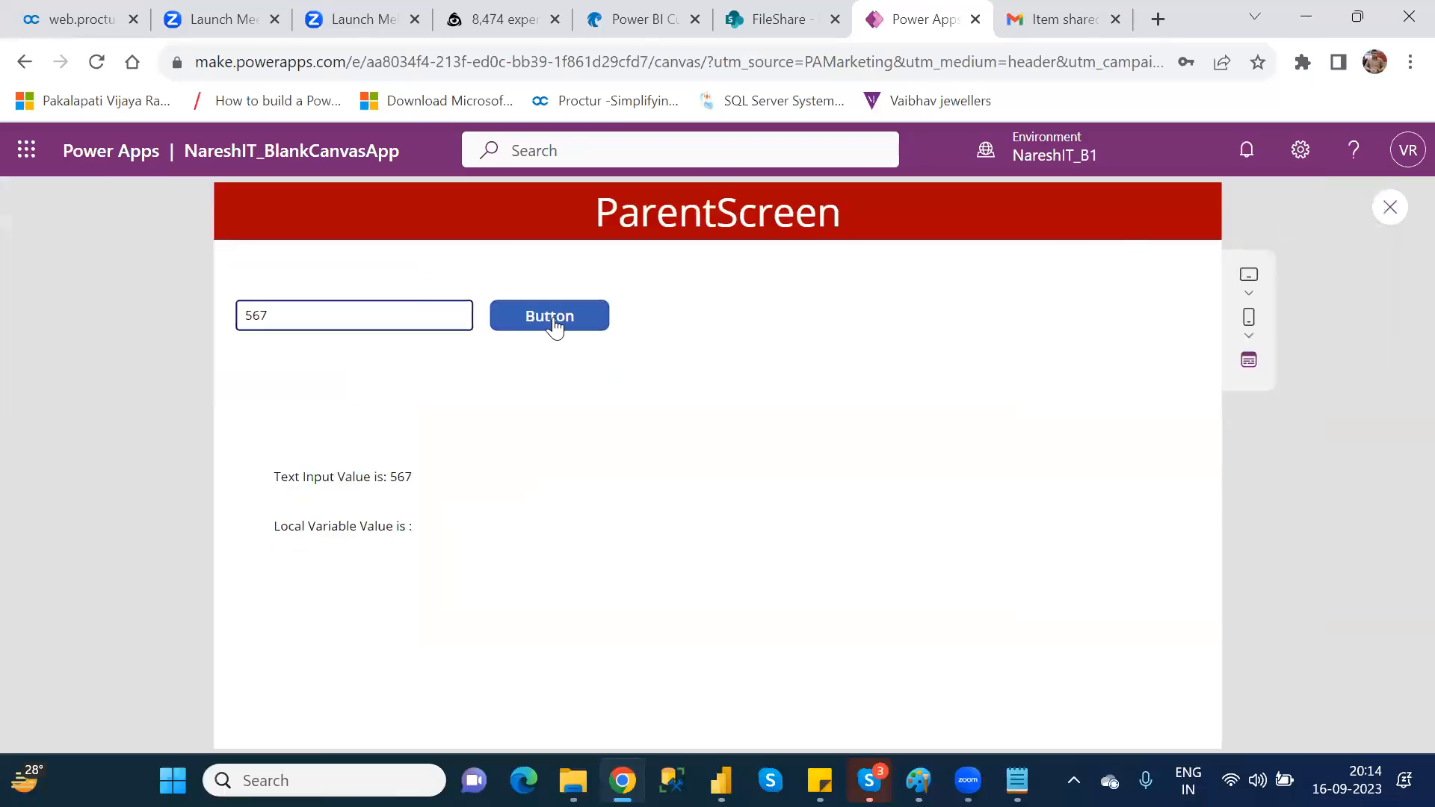
pyautogui.click(535, 327)
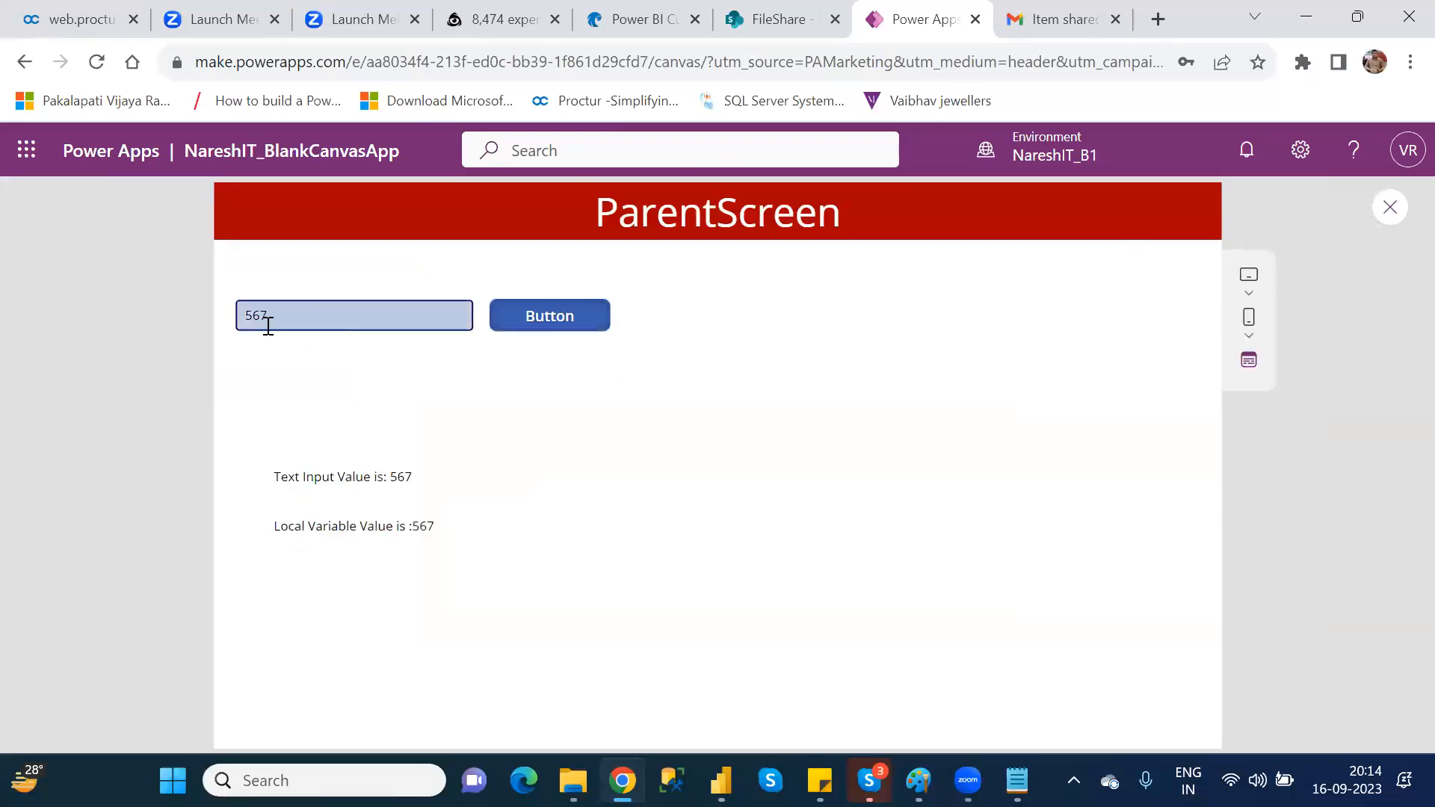
pyautogui.doubleClick(260, 313)
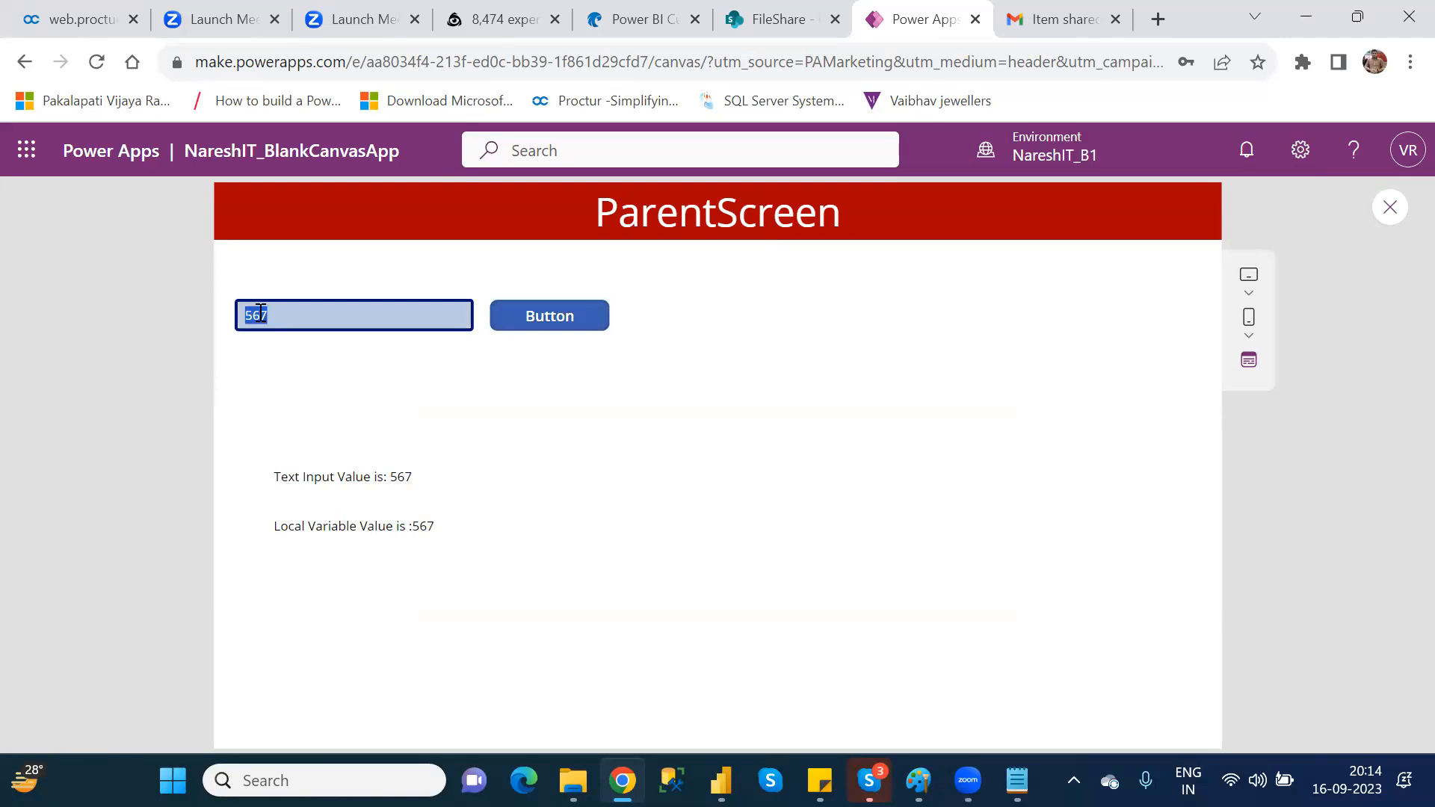
pyautogui.write('678')
pyautogui.click(552, 323)
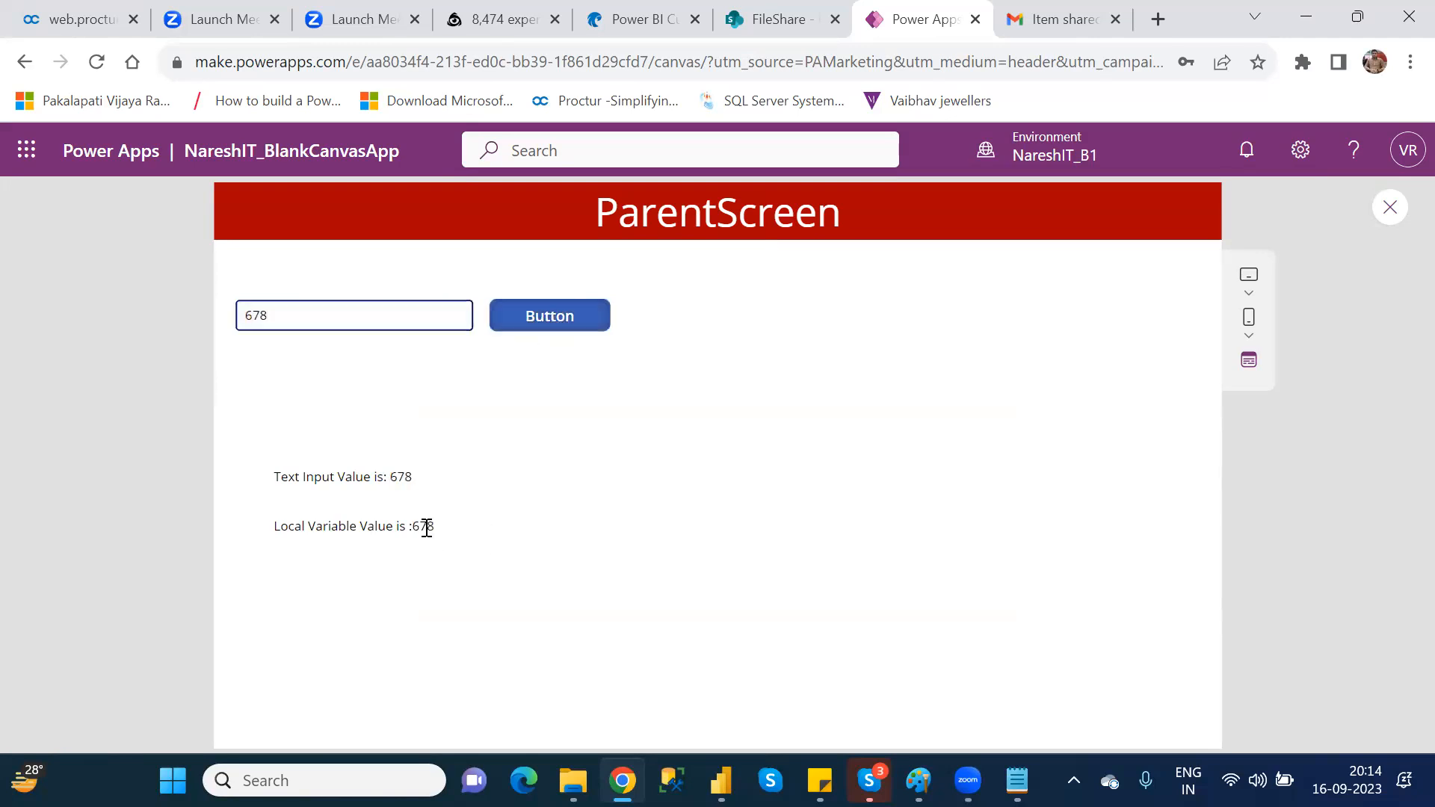
pyautogui.doubleClick(254, 313)
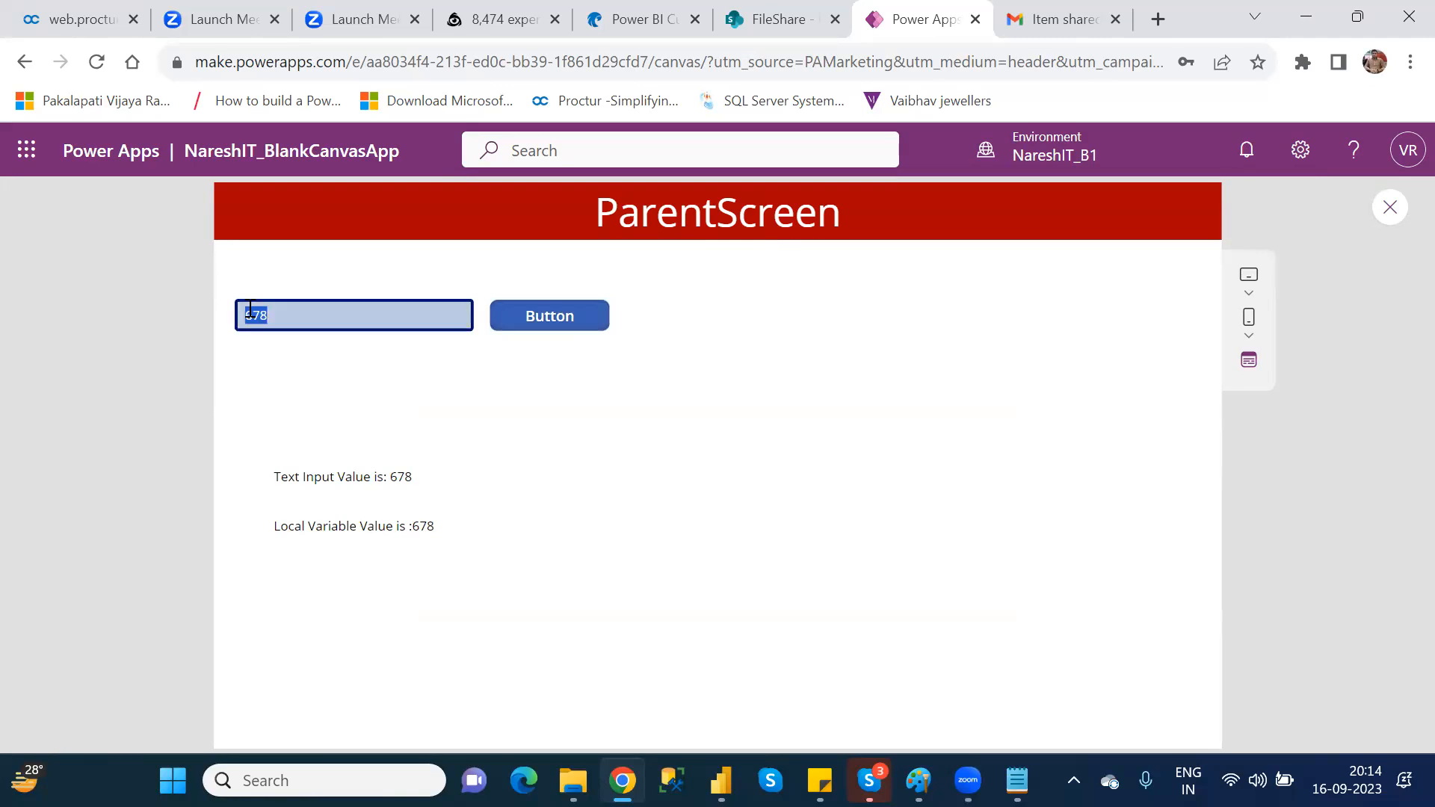
pyautogui.write('456')
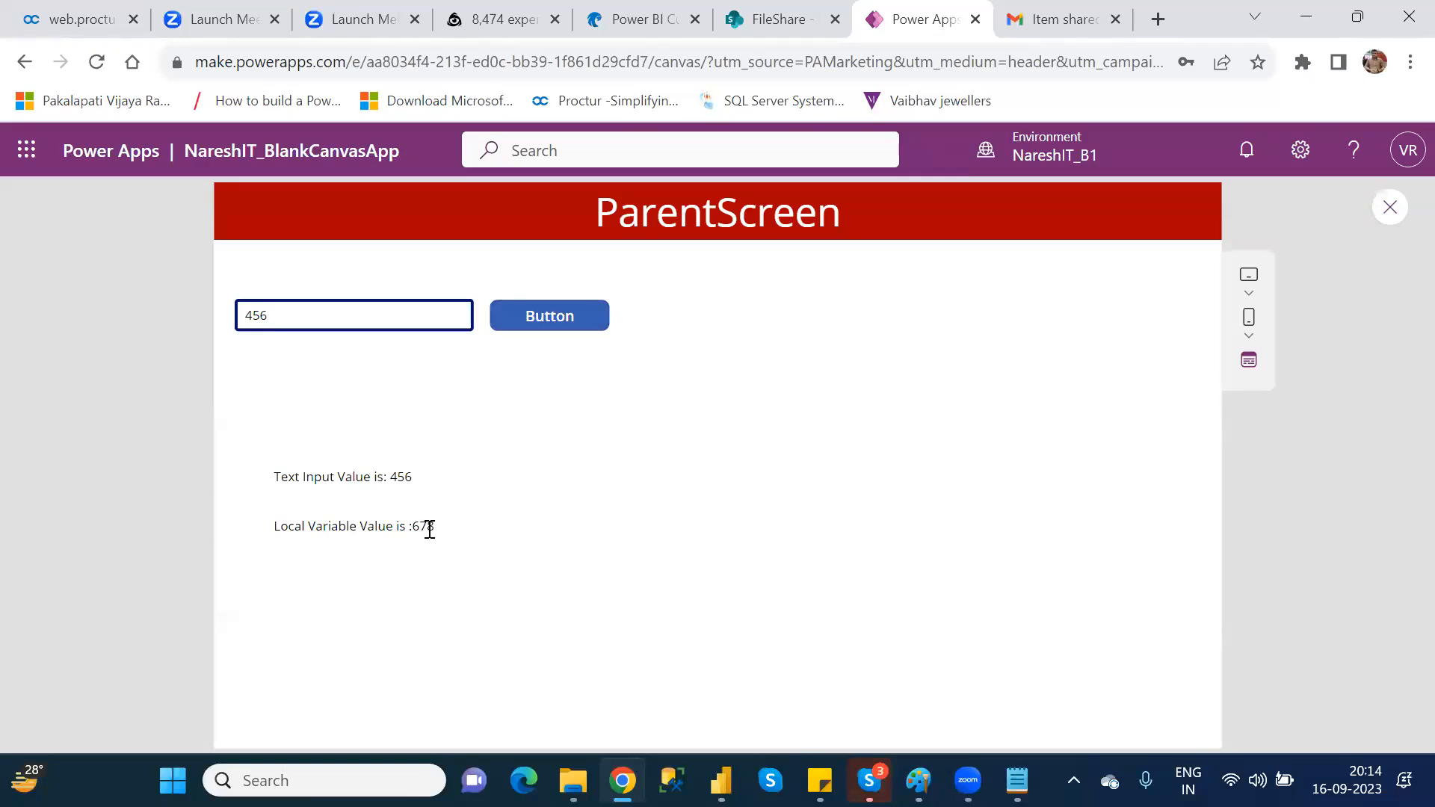
pyautogui.click(573, 324)
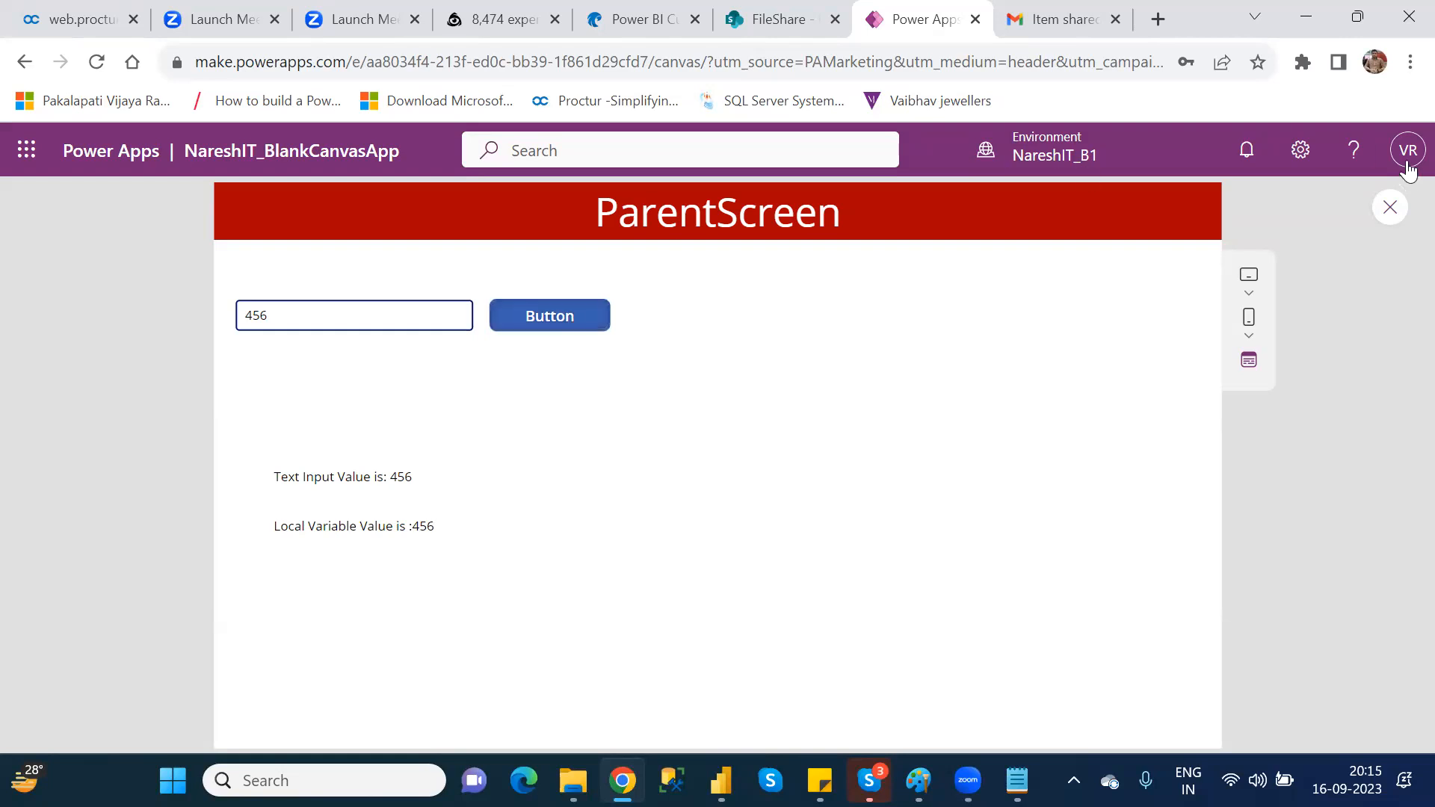
pyautogui.click(1390, 208)
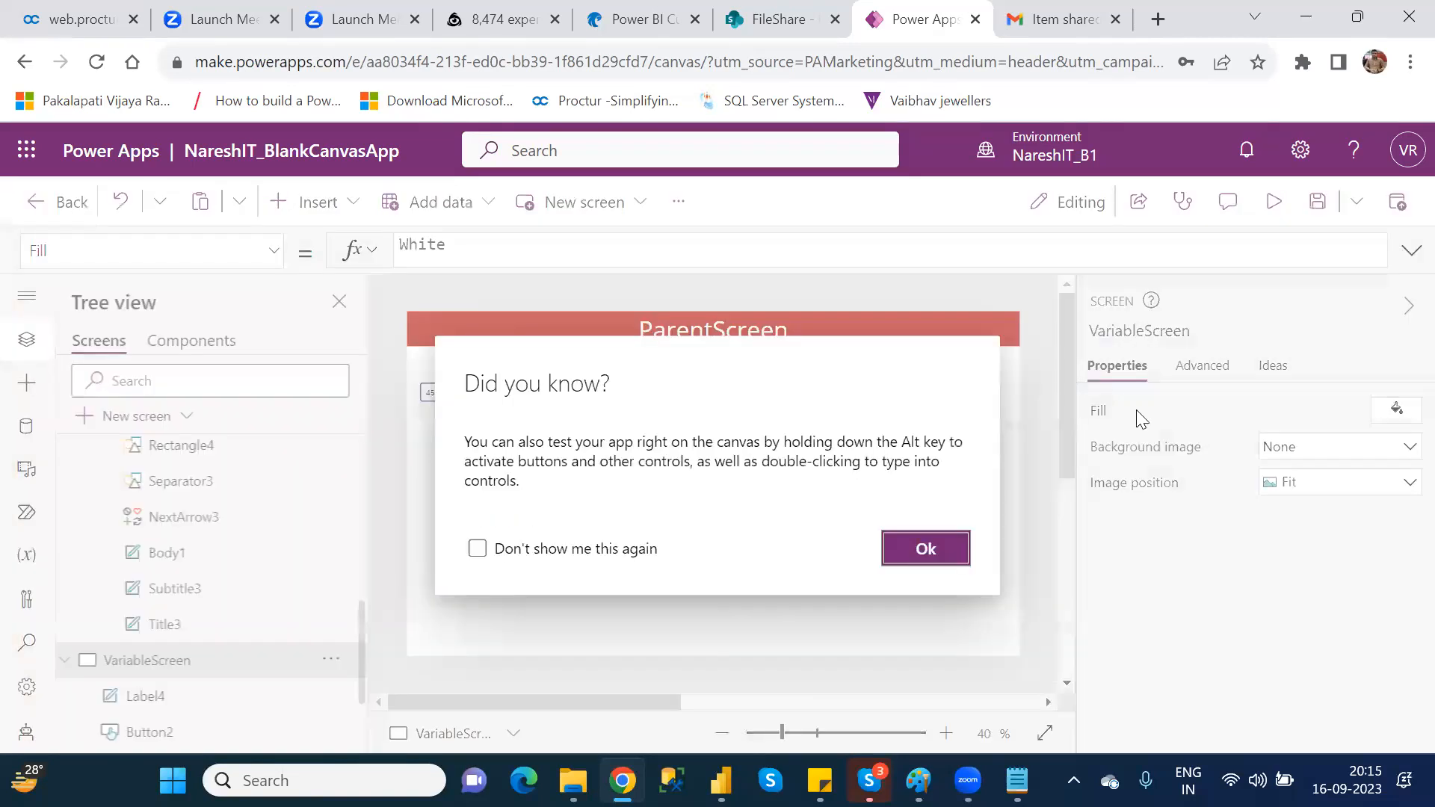
pyautogui.click(950, 551)
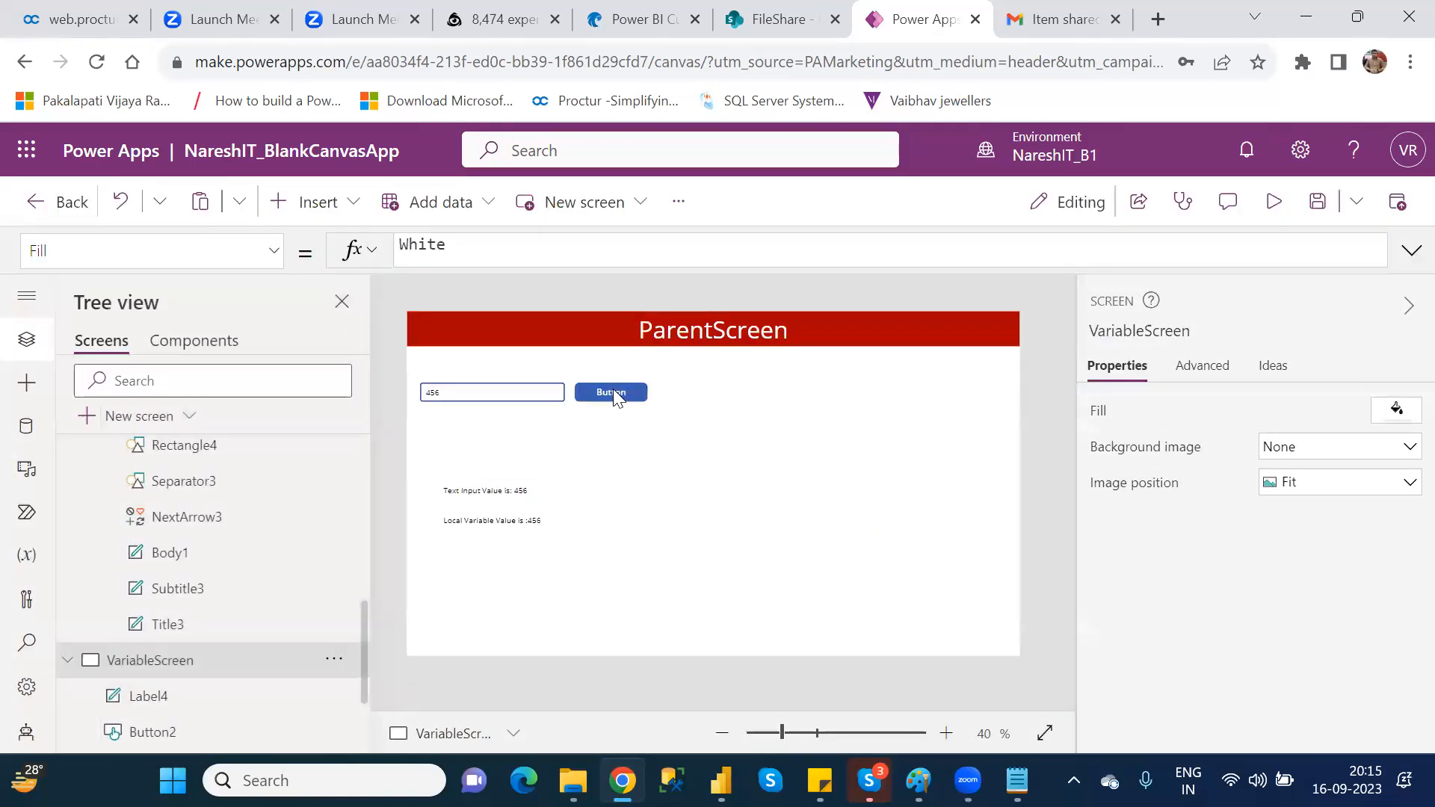
# Step: Examine the button's OnSelect formula, the TextInput2 control it references and the LocalVar variable it sets
pyautogui.click(612, 393)
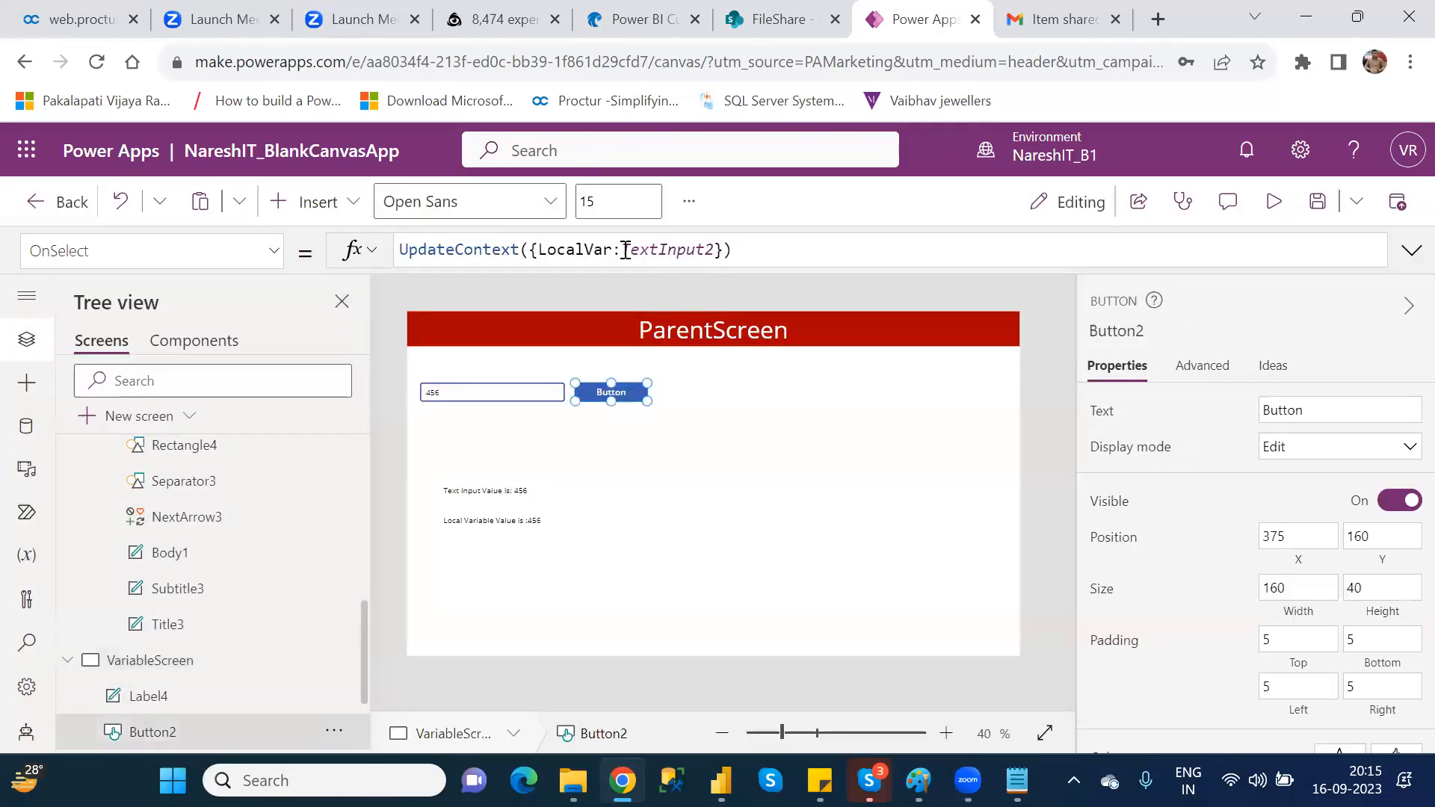
pyautogui.moveTo(622, 250); pyautogui.dragTo(715, 249)
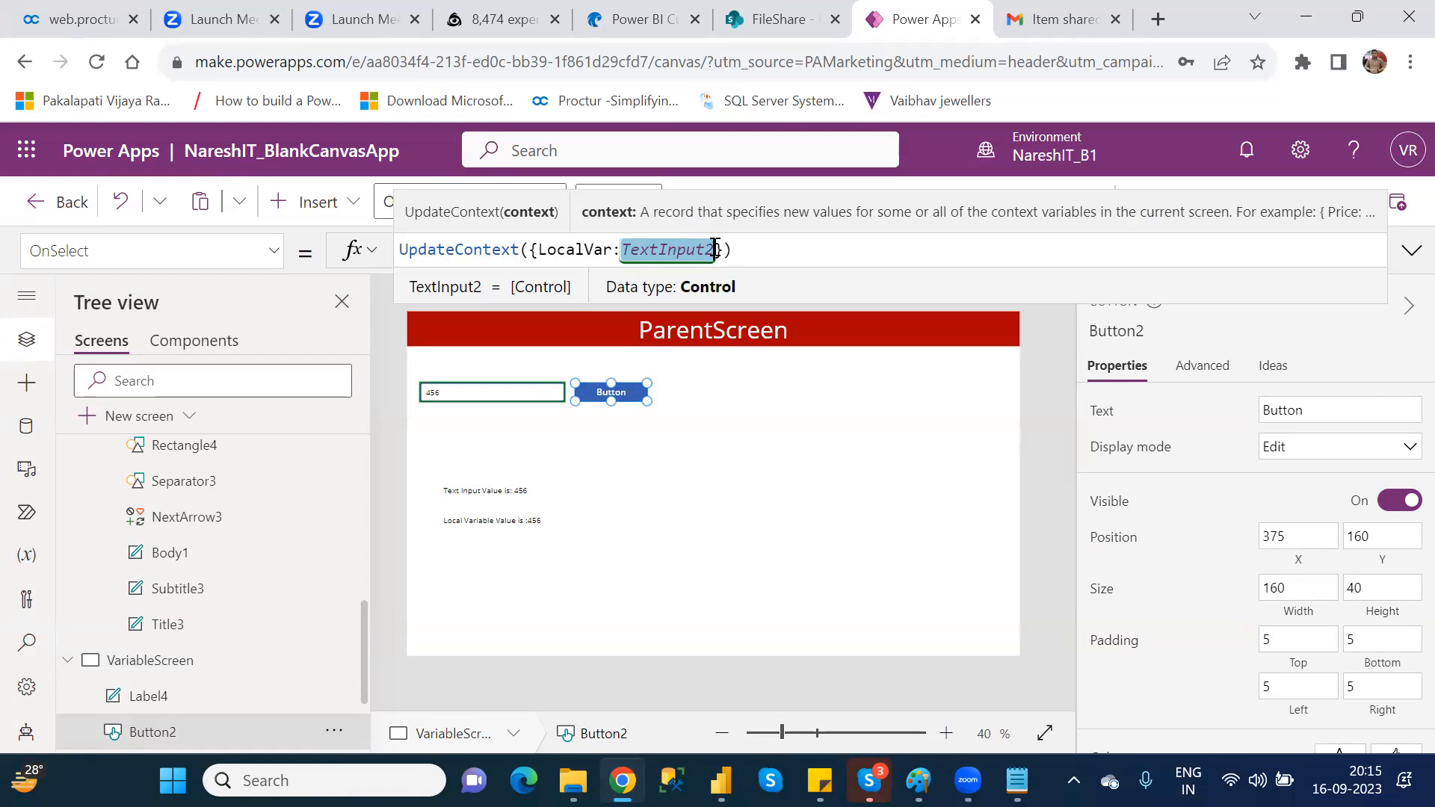
pyautogui.click(473, 404)
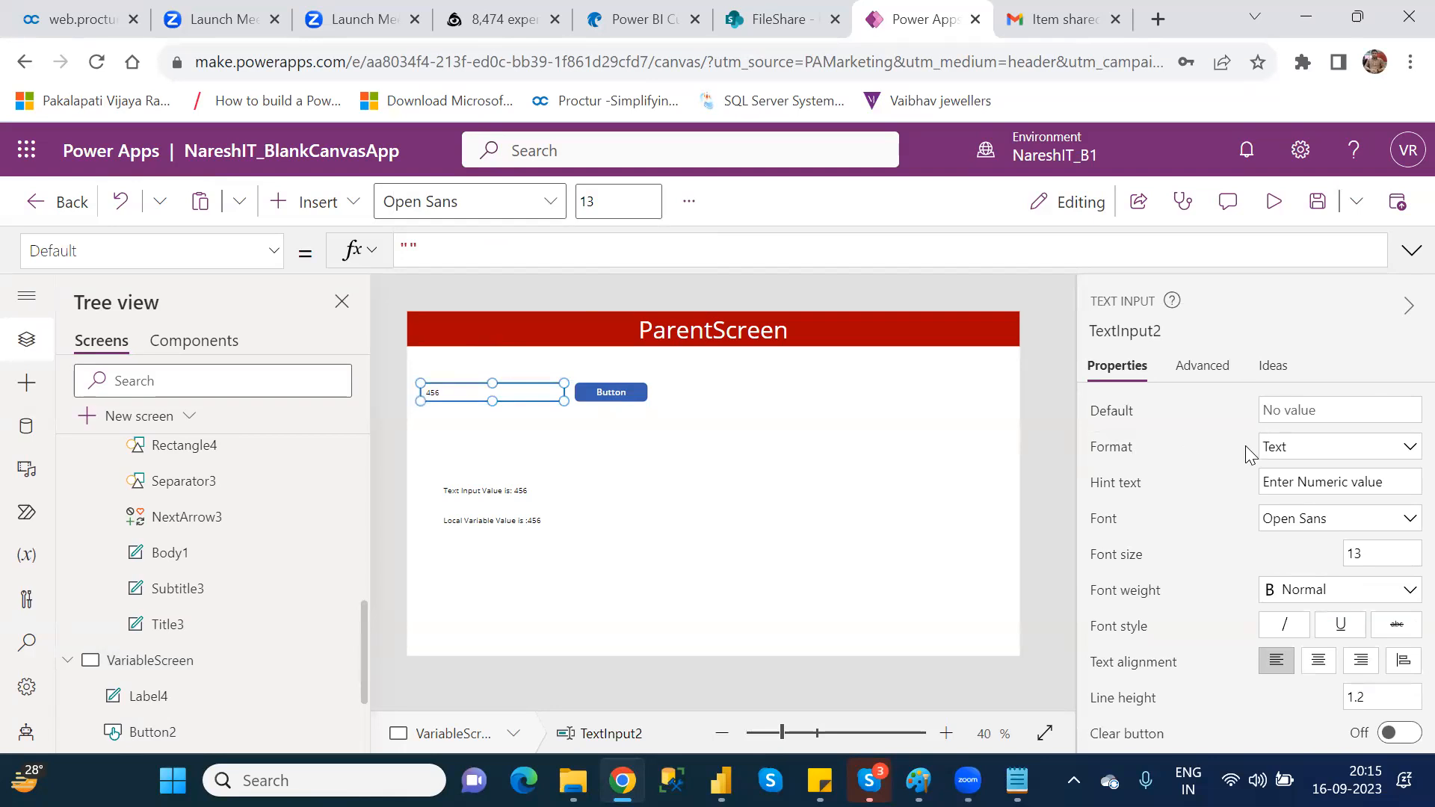
pyautogui.click(620, 390)
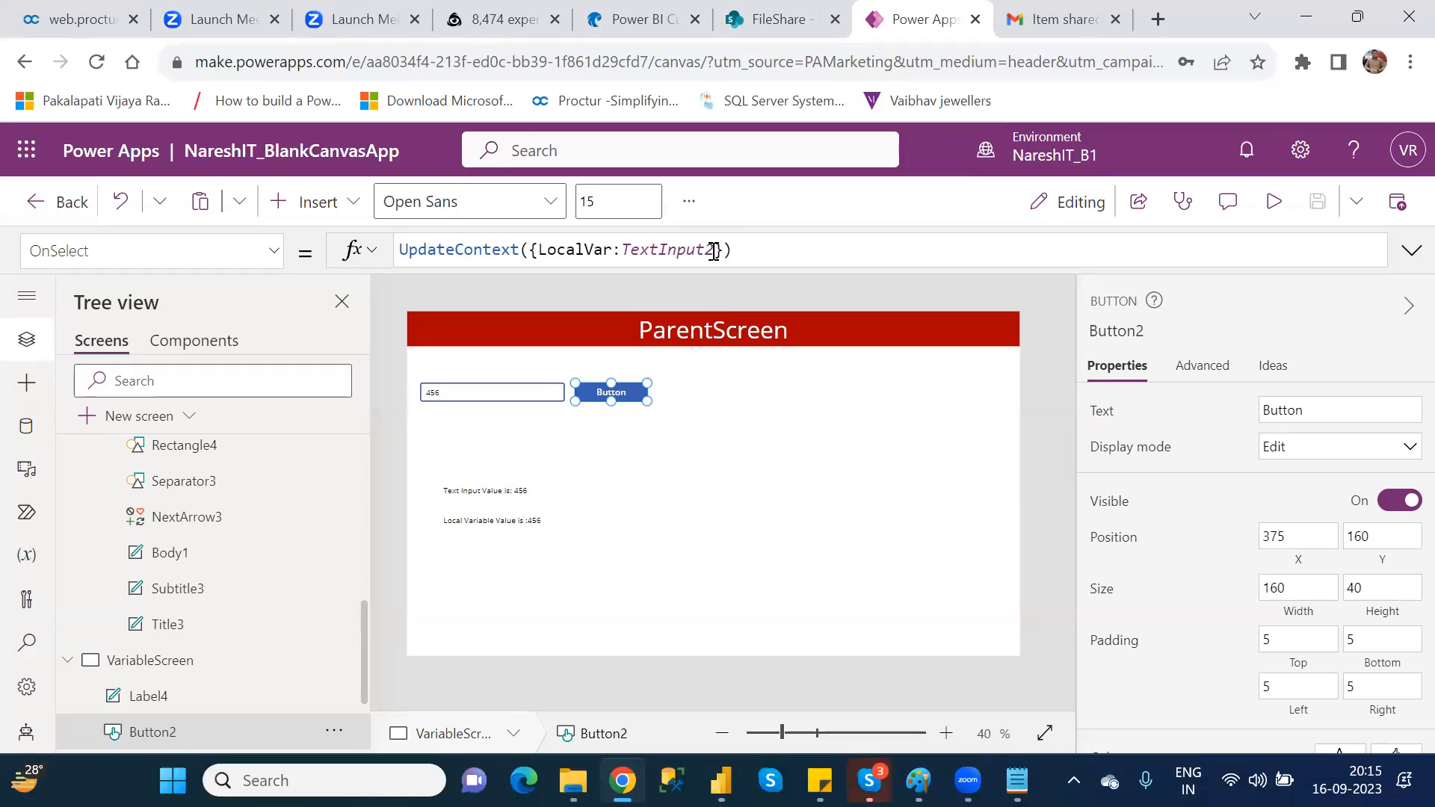
pyautogui.click(715, 251)
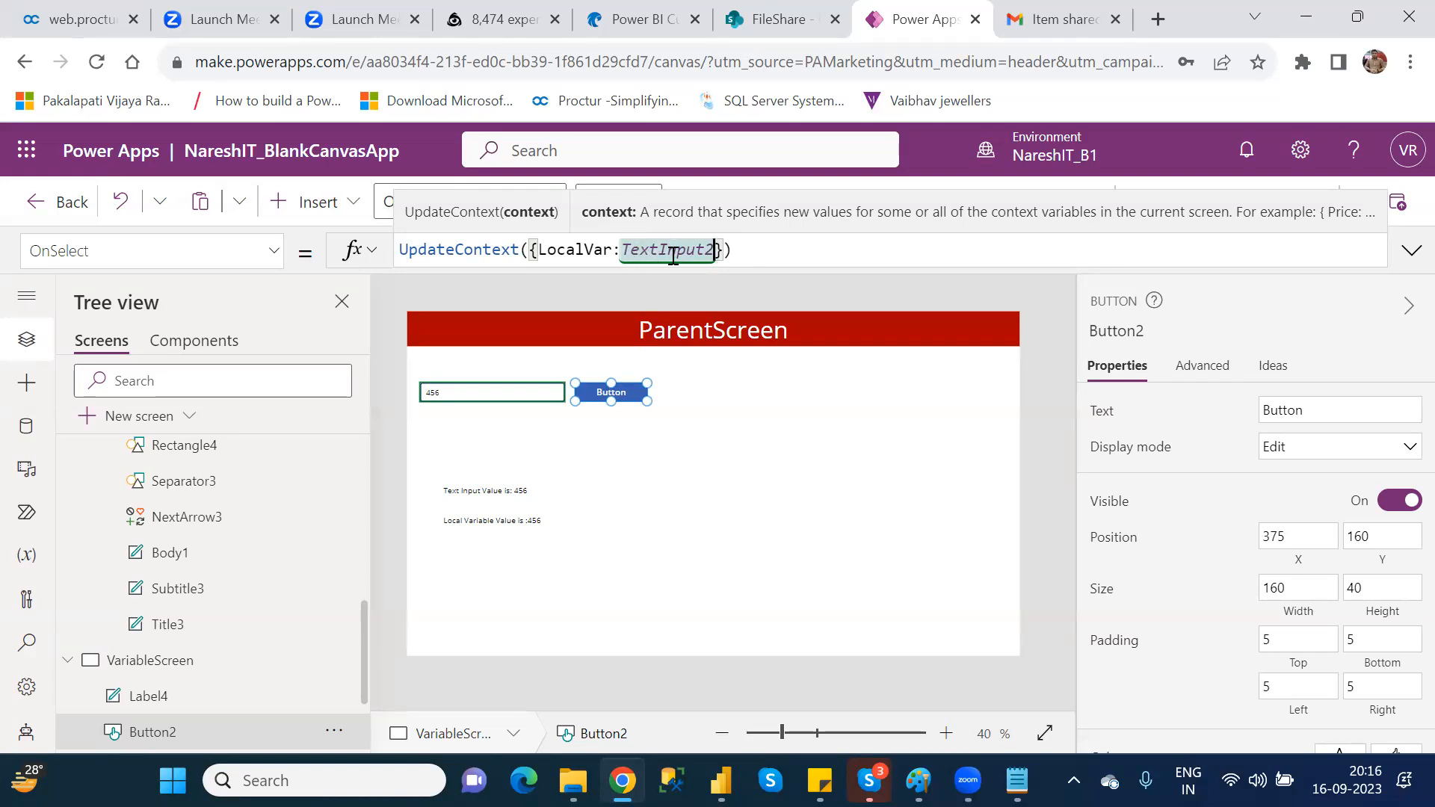
pyautogui.doubleClick(577, 252)
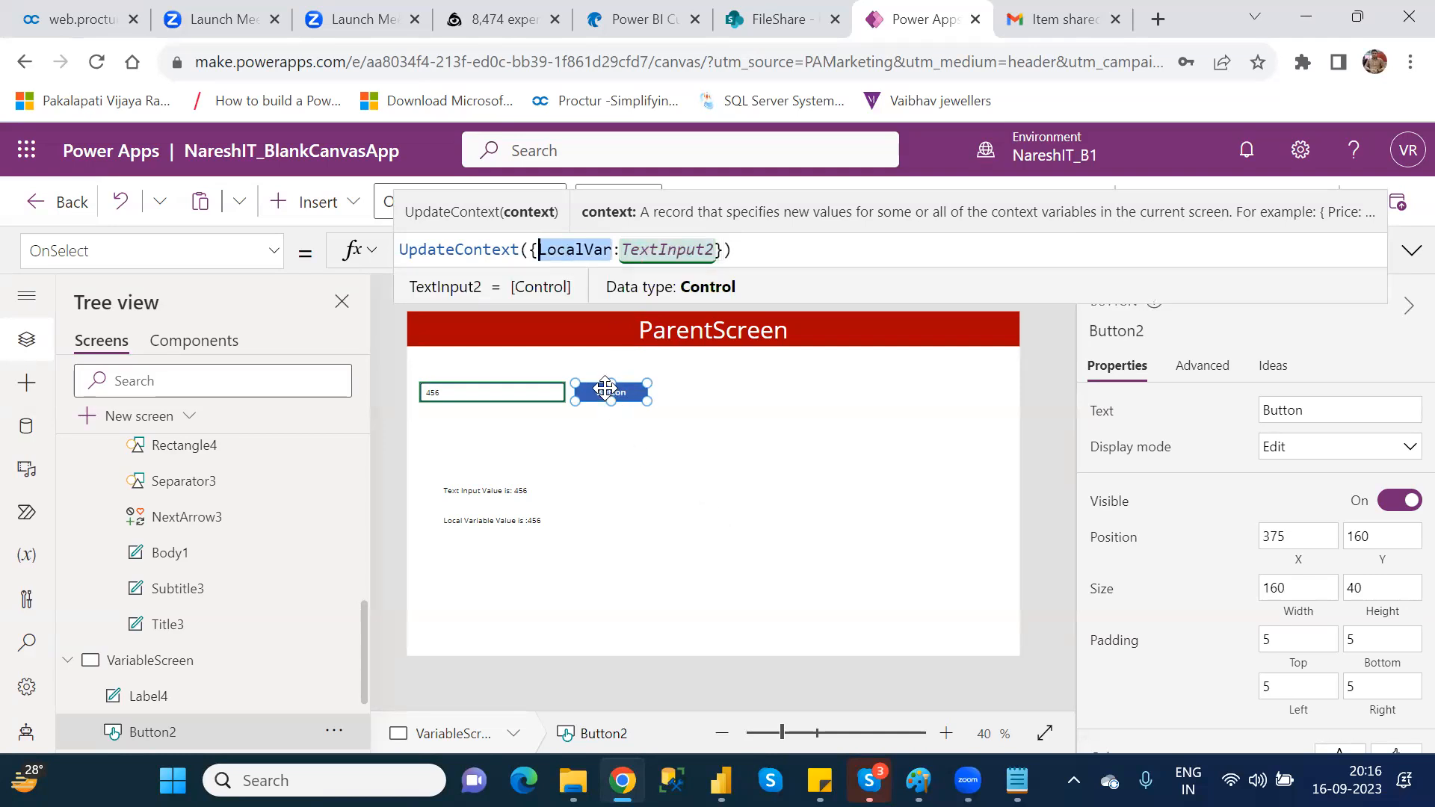
# Step: Examine the LocalVar reference in the Text formula of the local variable label
pyautogui.click(541, 515)
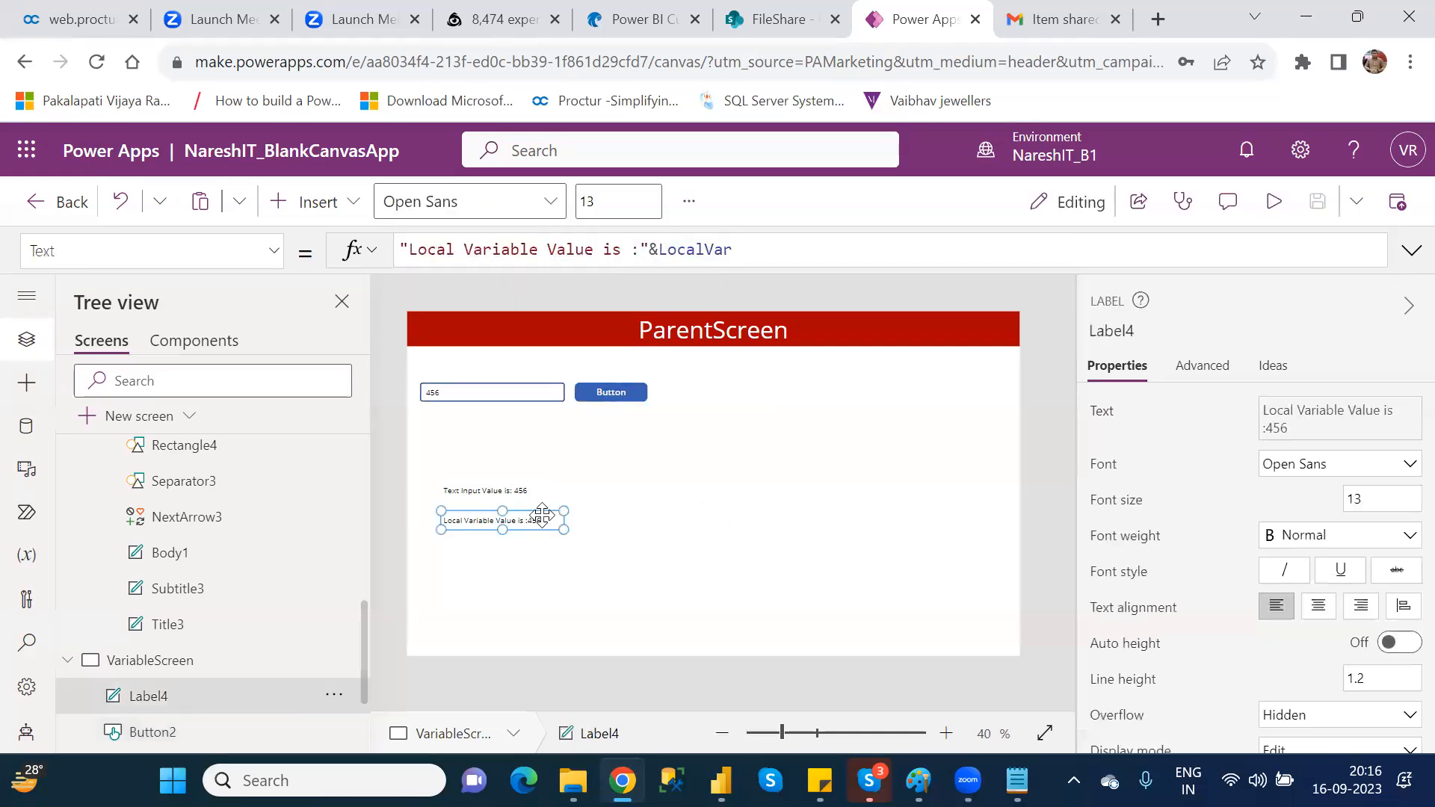
pyautogui.doubleClick(678, 249)
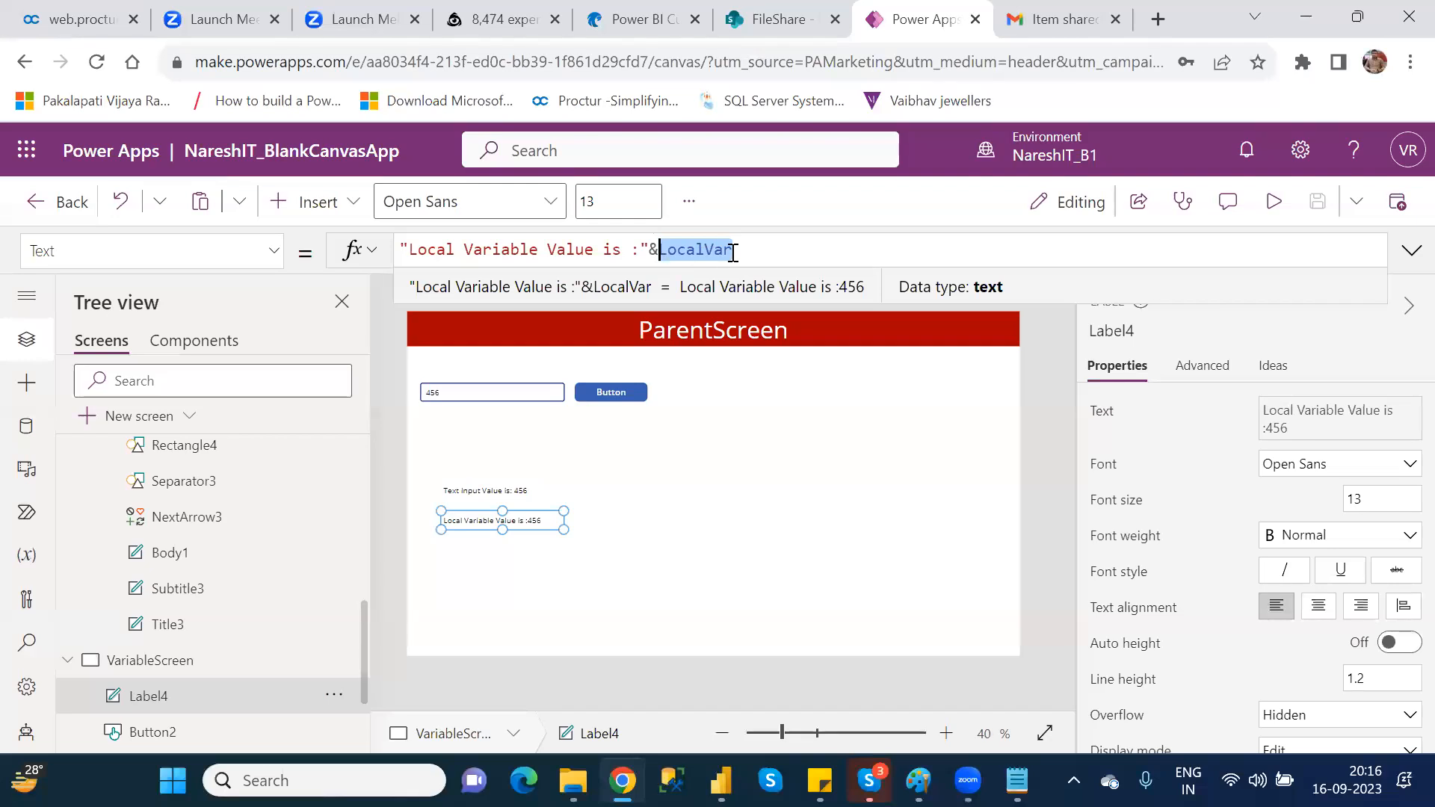
pyautogui.click(761, 497)
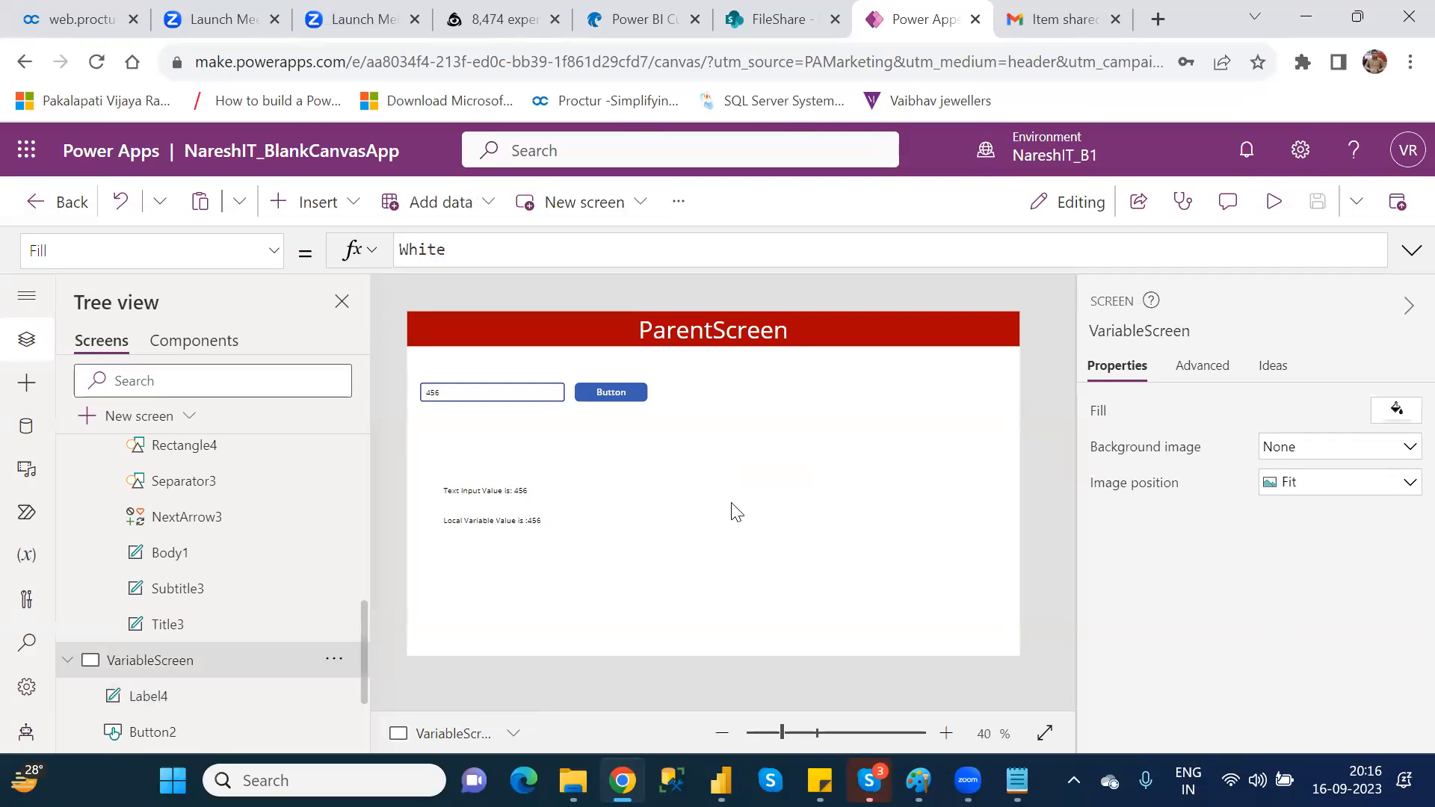
pyautogui.click(521, 521)
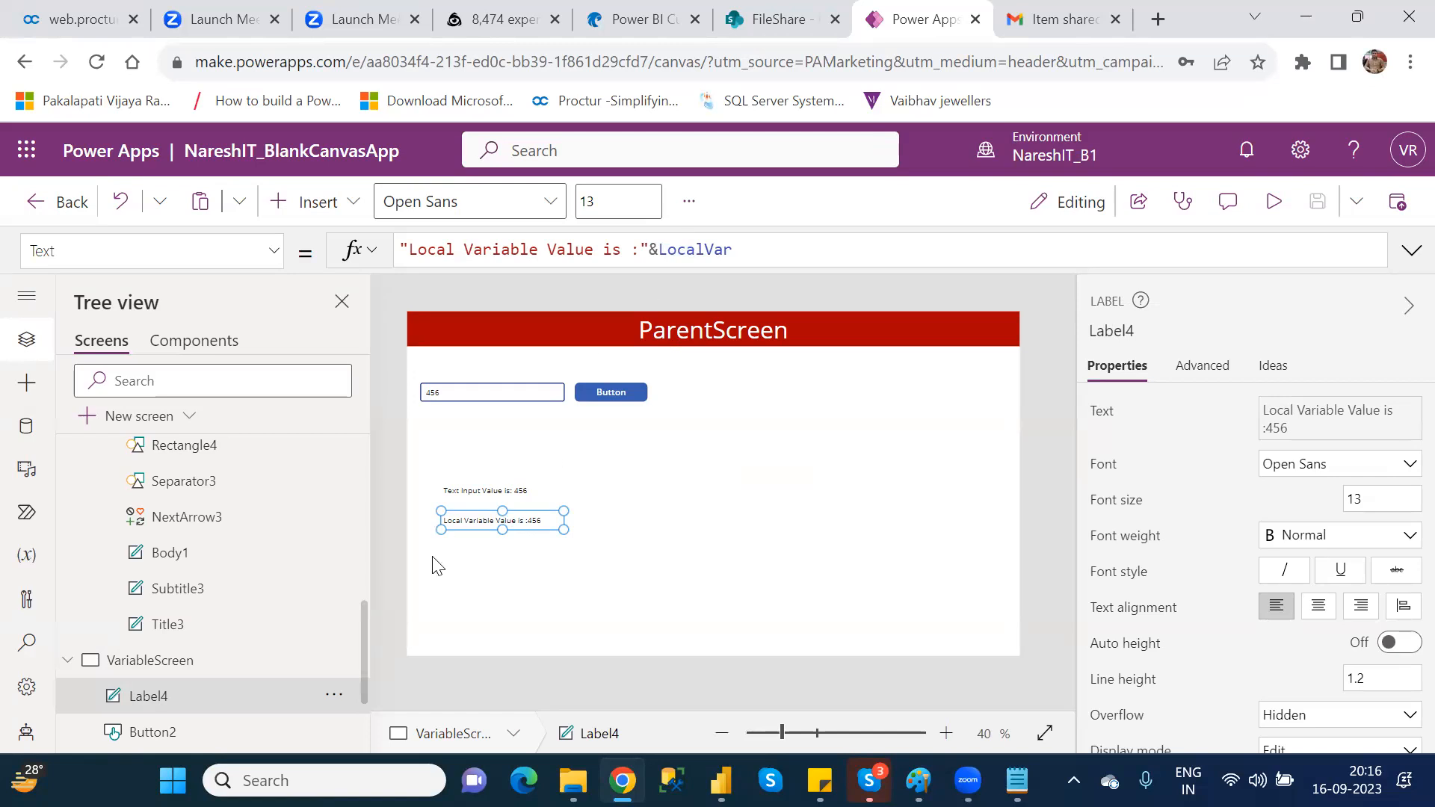
# Step: Insert a text label on the CustomerDetails screen and place it in the blank area beside the gallery
pyautogui.moveTo(365, 662); pyautogui.dragTo(368, 585)
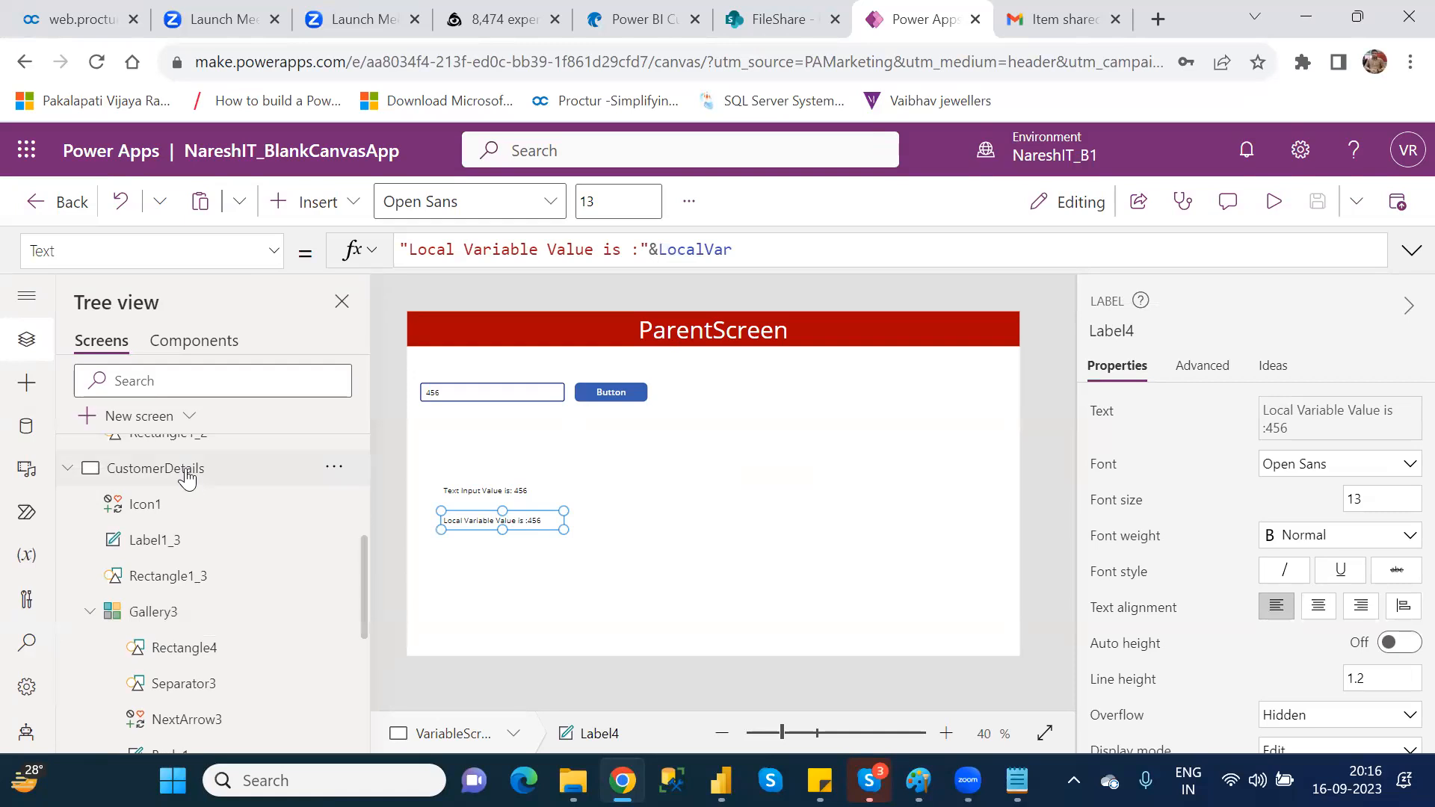
pyautogui.click(69, 469)
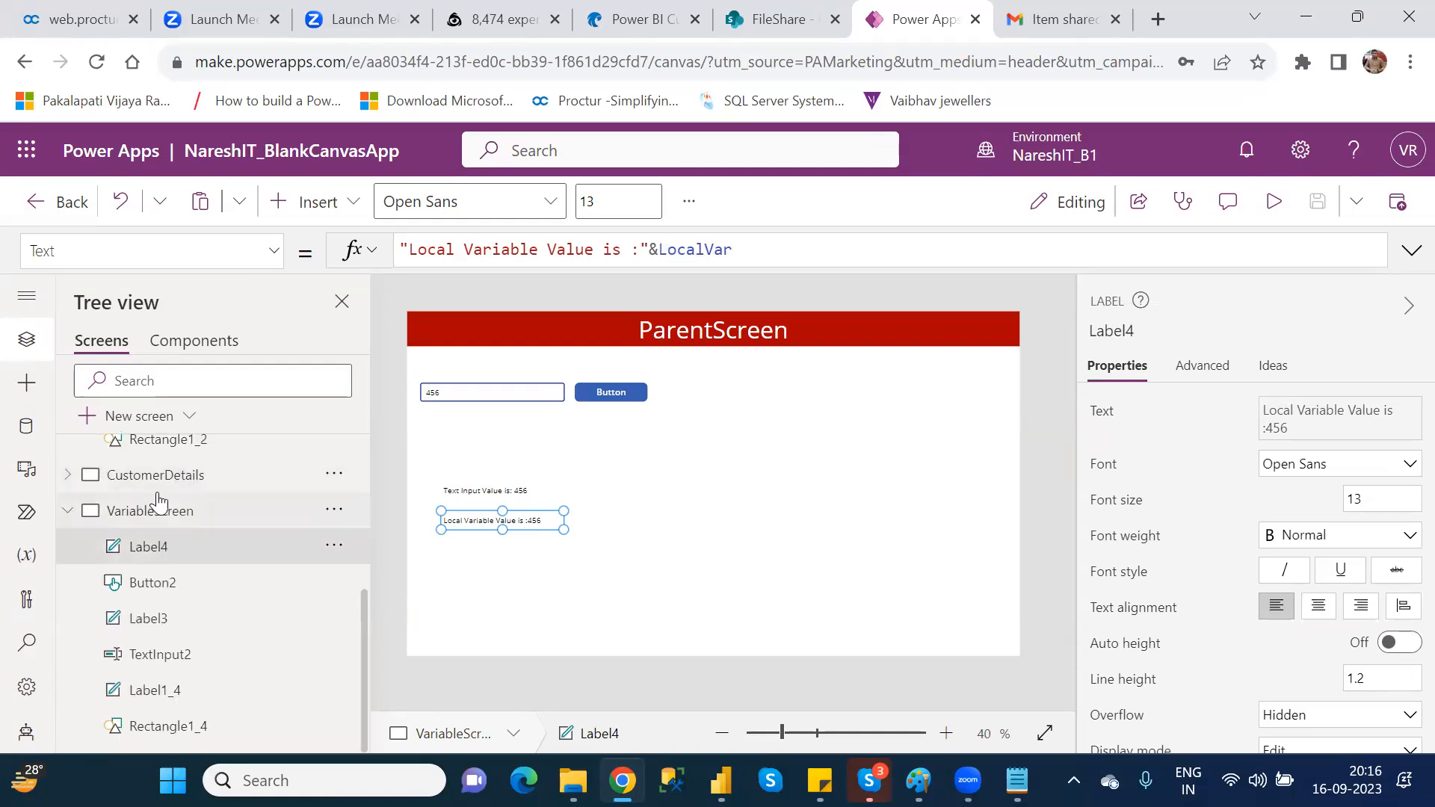
pyautogui.click(180, 481)
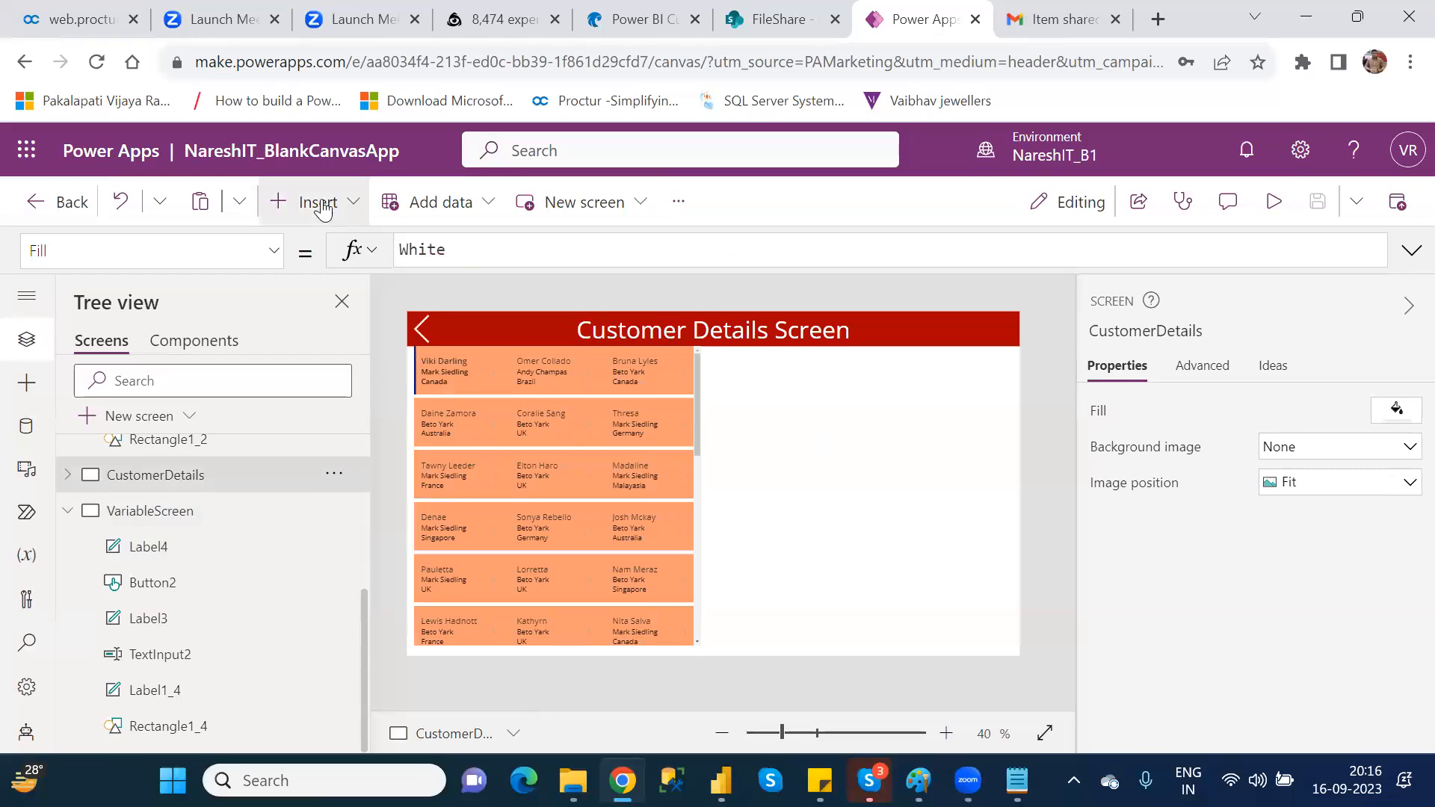
pyautogui.click(323, 209)
pyautogui.click(491, 305)
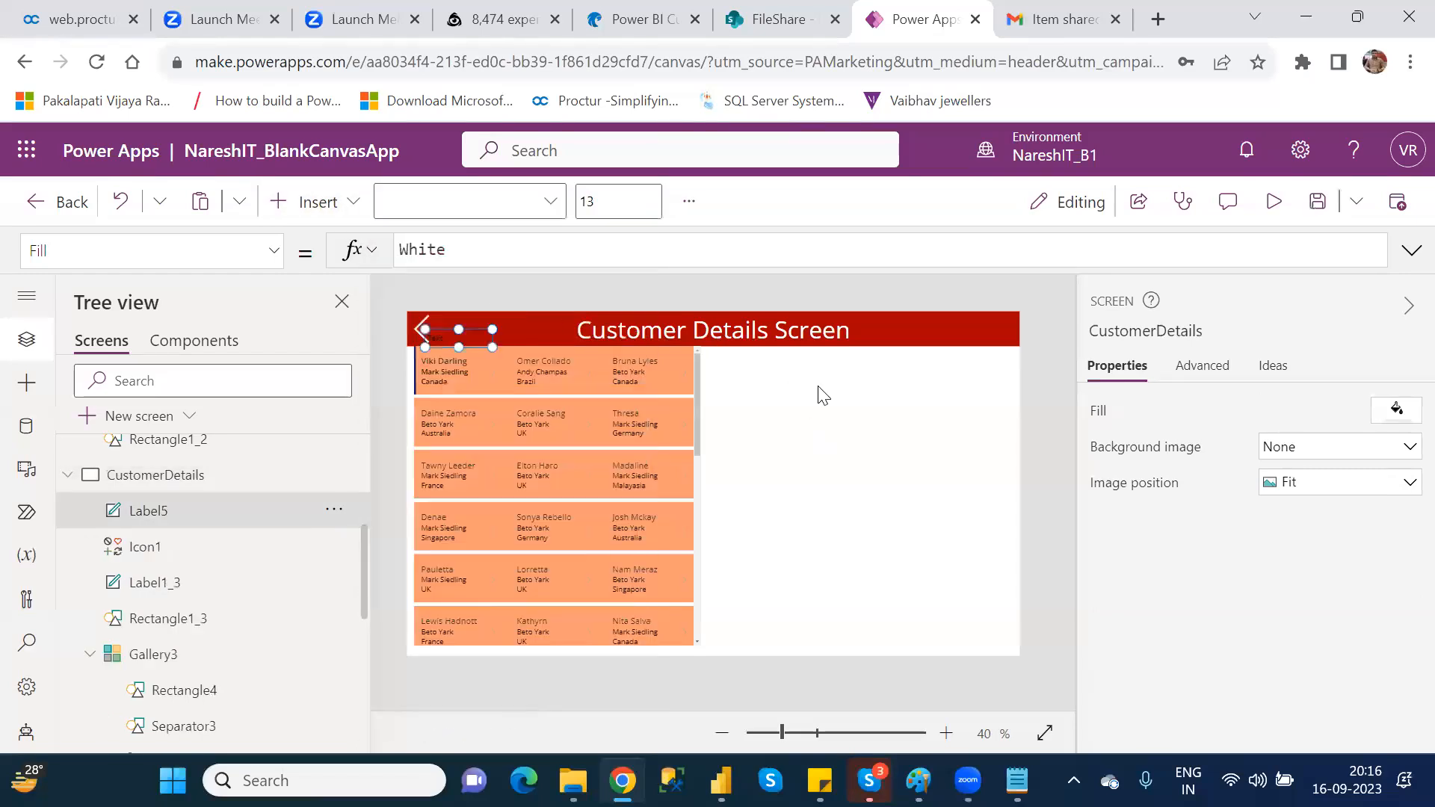
pyautogui.moveTo(445, 337); pyautogui.dragTo(821, 422)
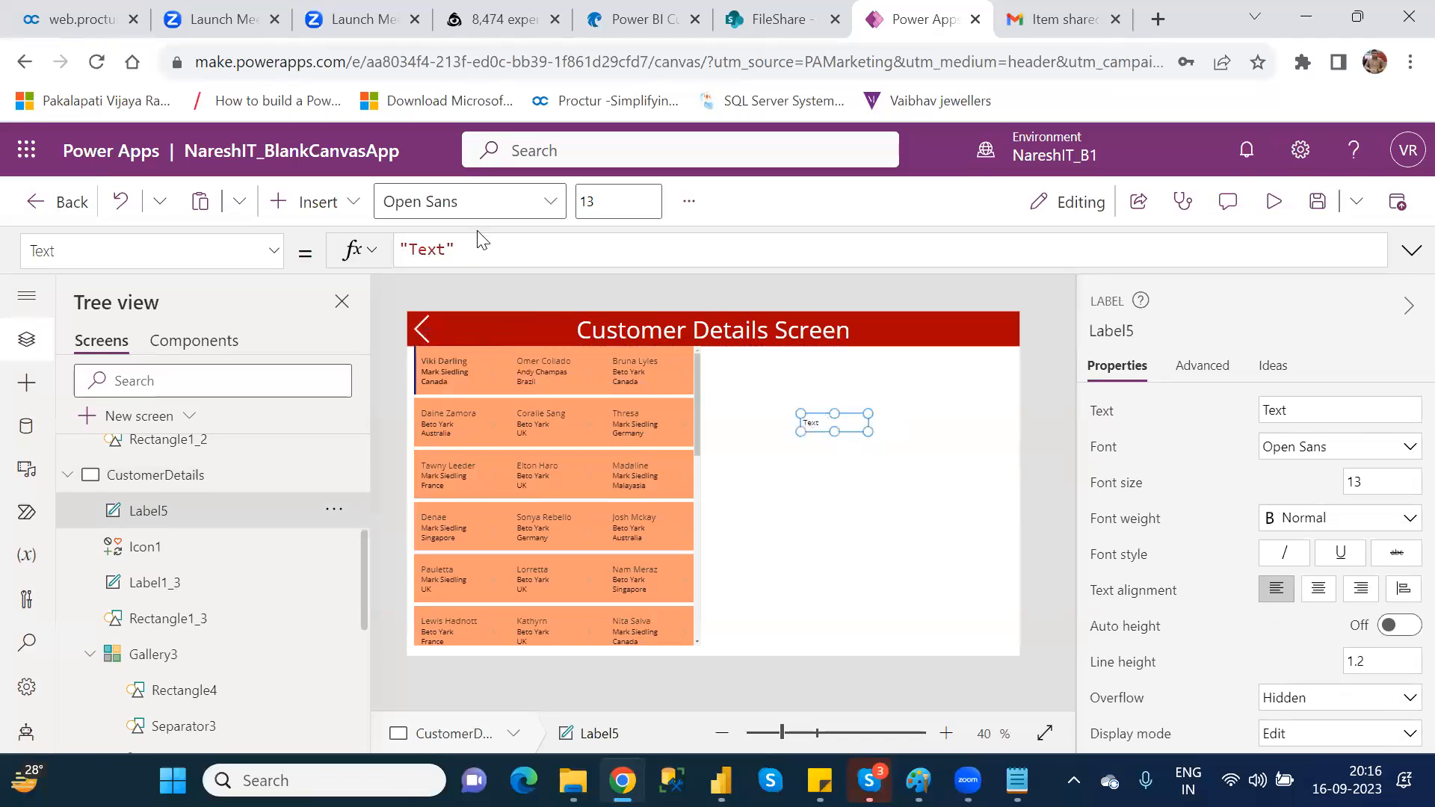
# Step: Append & and the local variable's name to the Text formula of the new CustomerDetails label
pyautogui.click(490, 248)
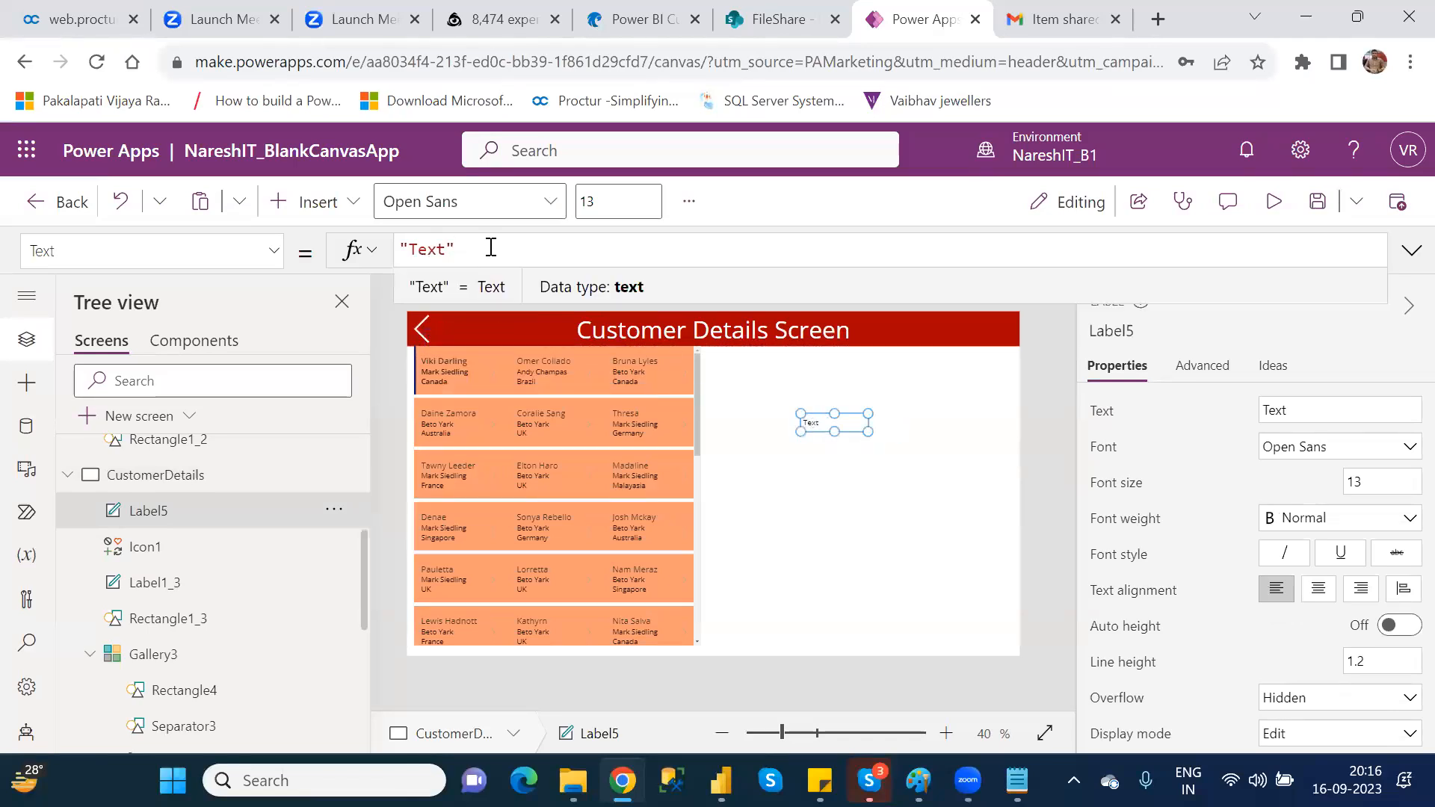
pyautogui.write('&')
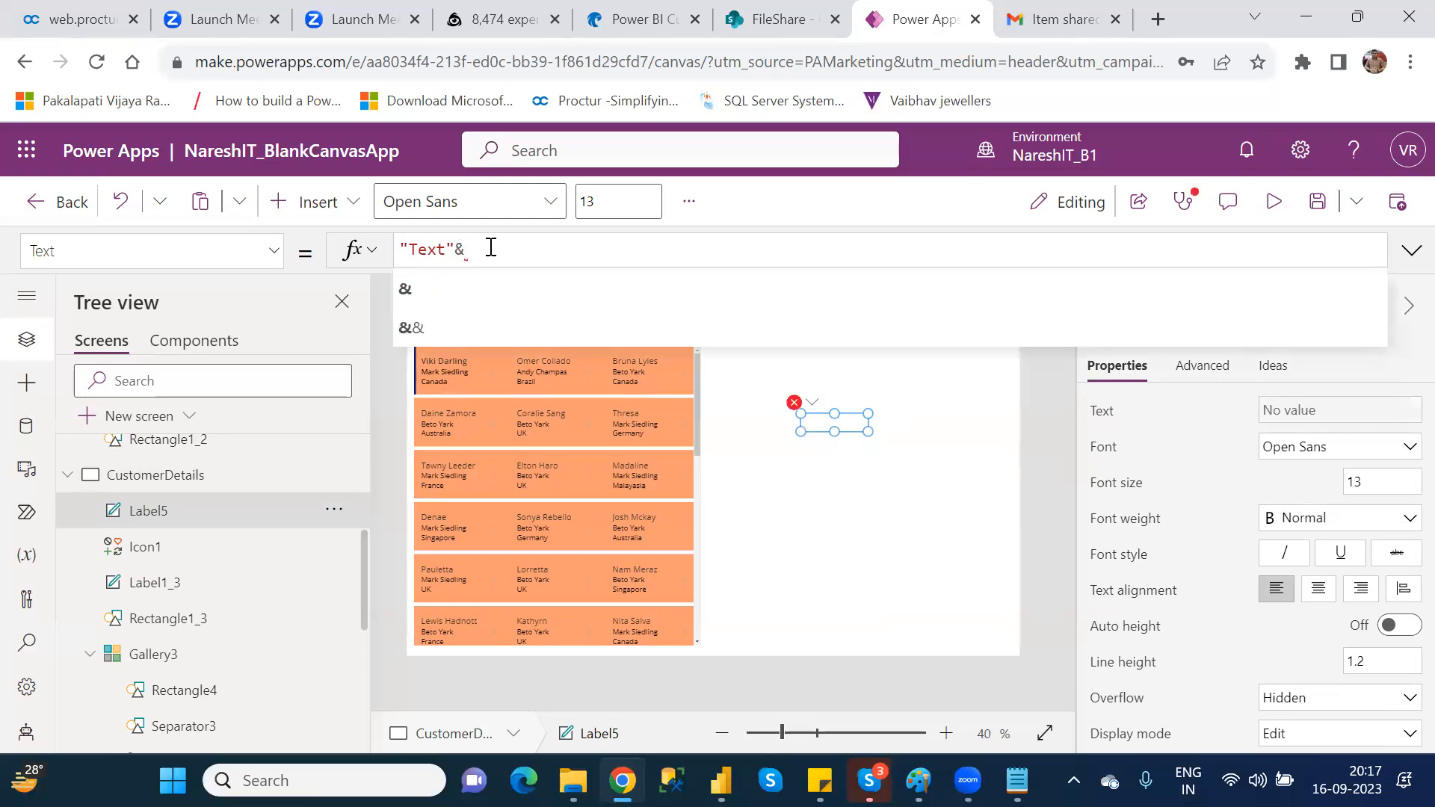
pyautogui.write('loca')
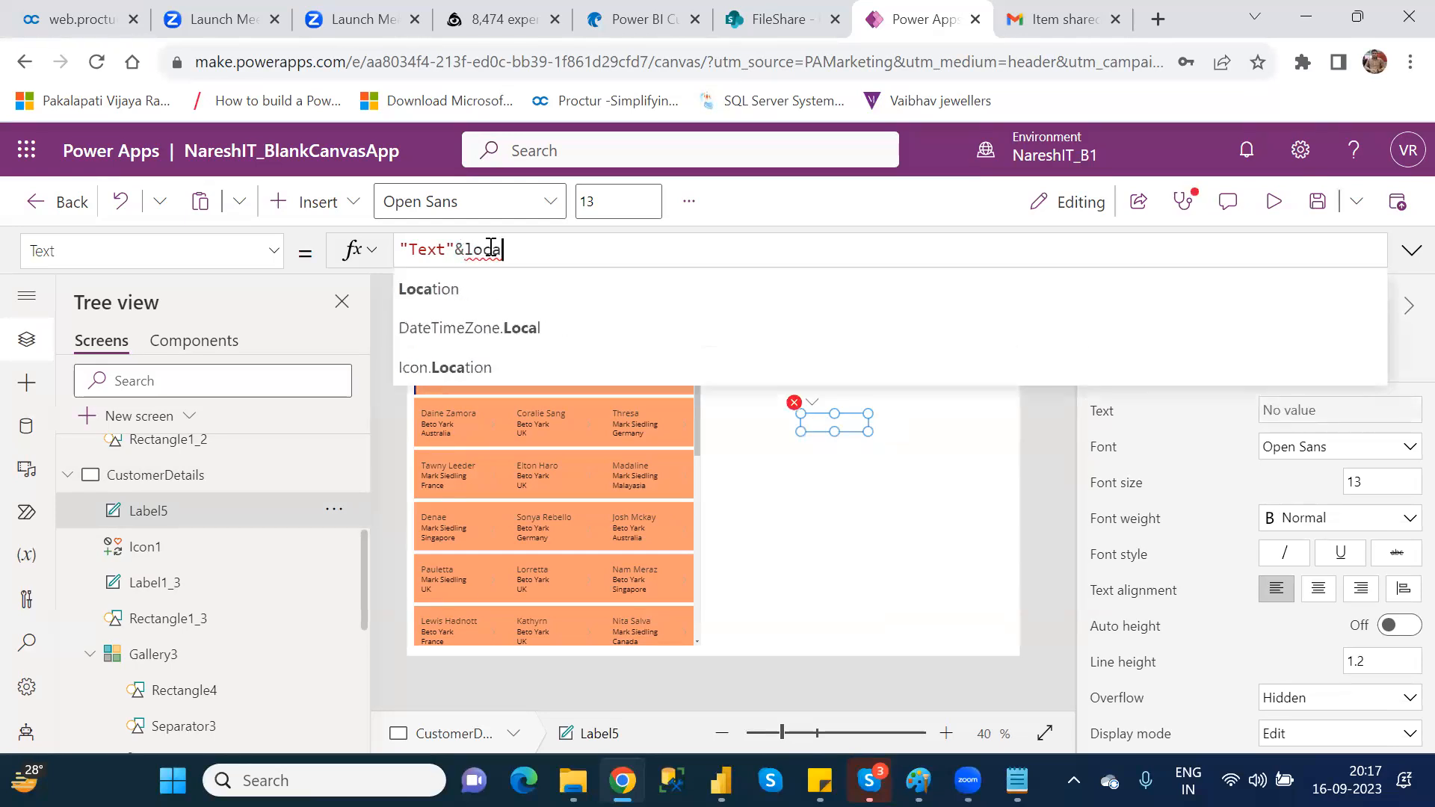
pyautogui.write('var')
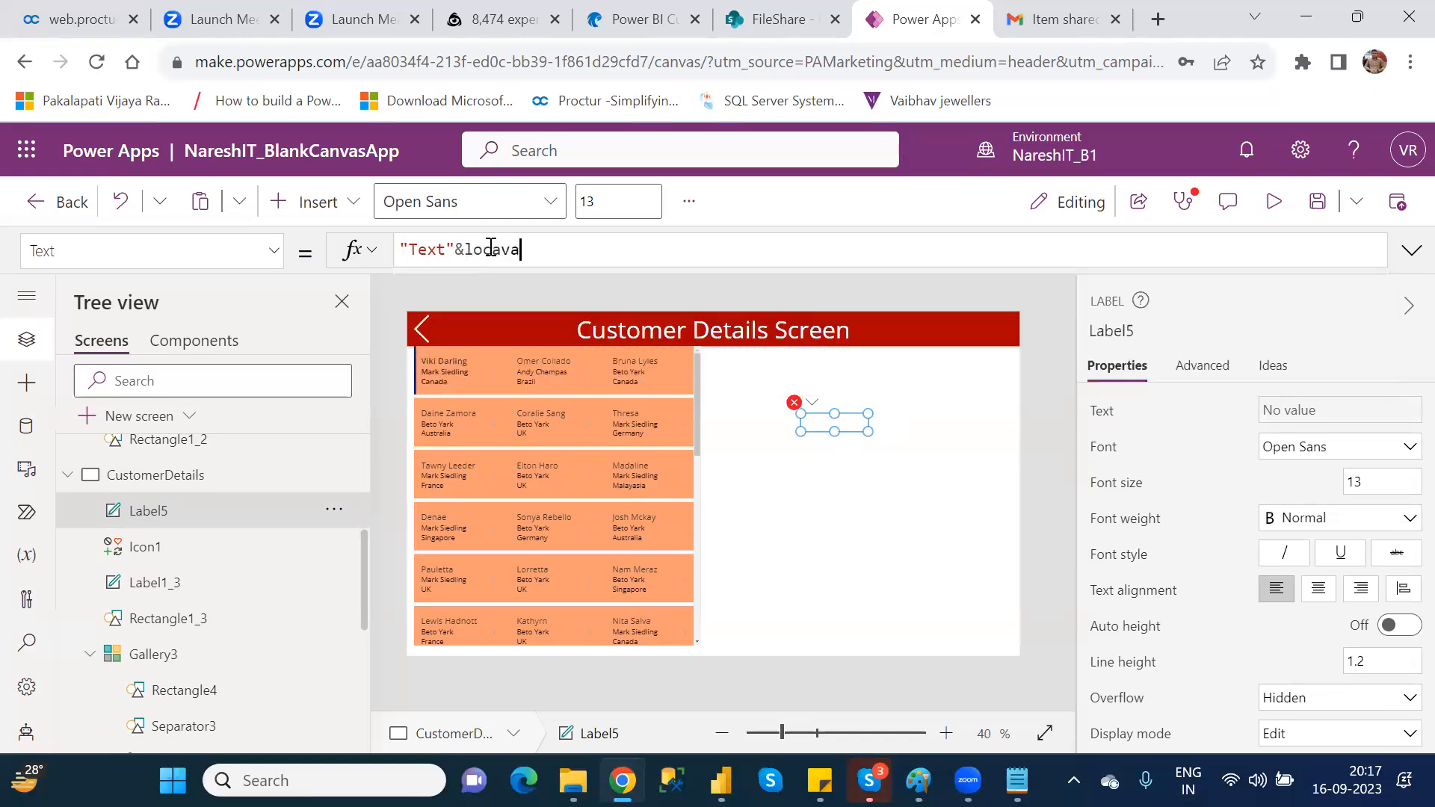